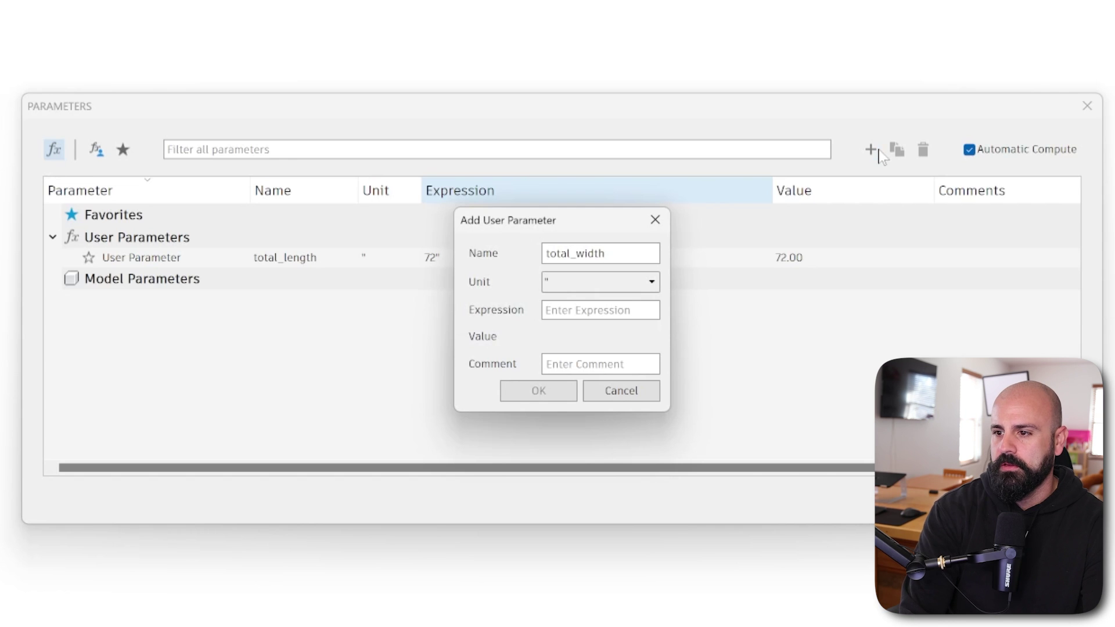
# Step: Set the total_width user parameter to 25 inches and add a total_height user parameter of 50 inches
pyautogui.write('25')
pyautogui.press('Return')
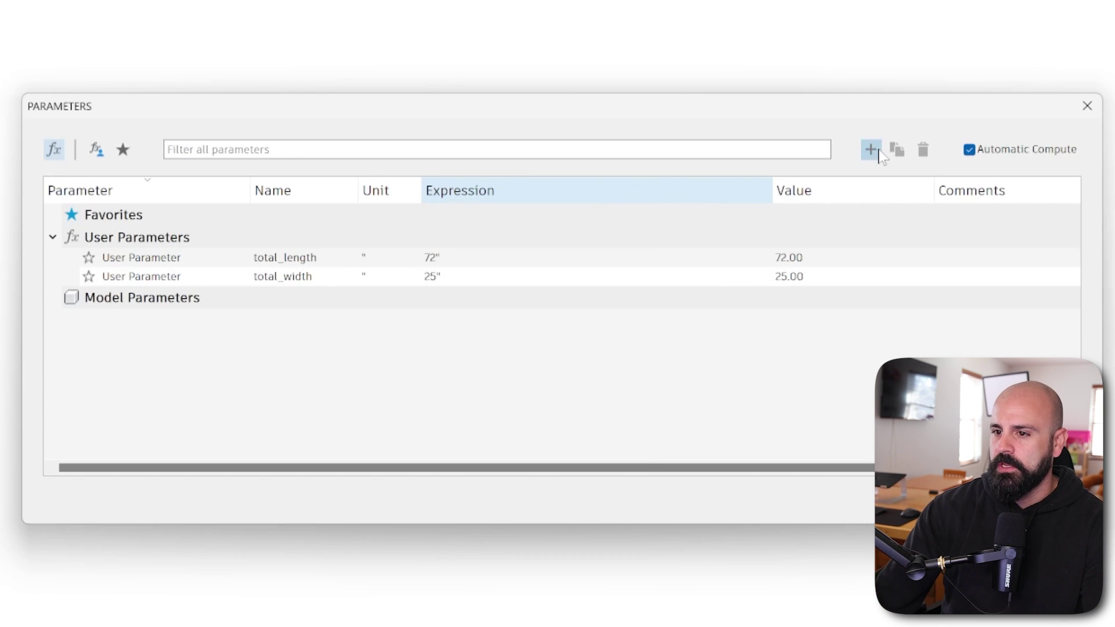
pyautogui.click(878, 151)
pyautogui.write('total_heig')
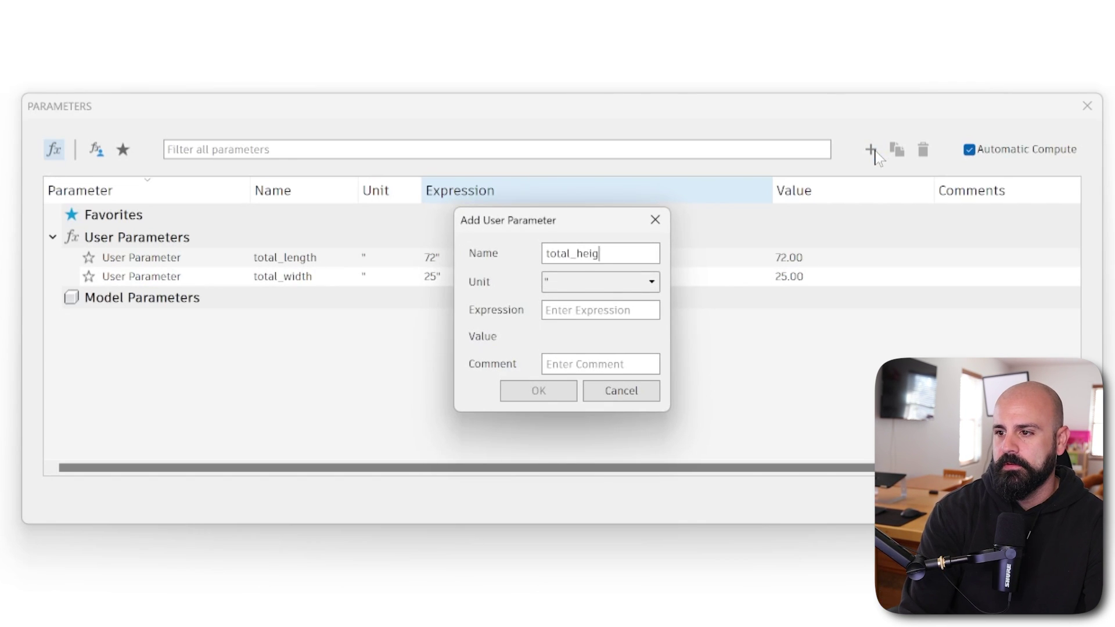
pyautogui.write('50')
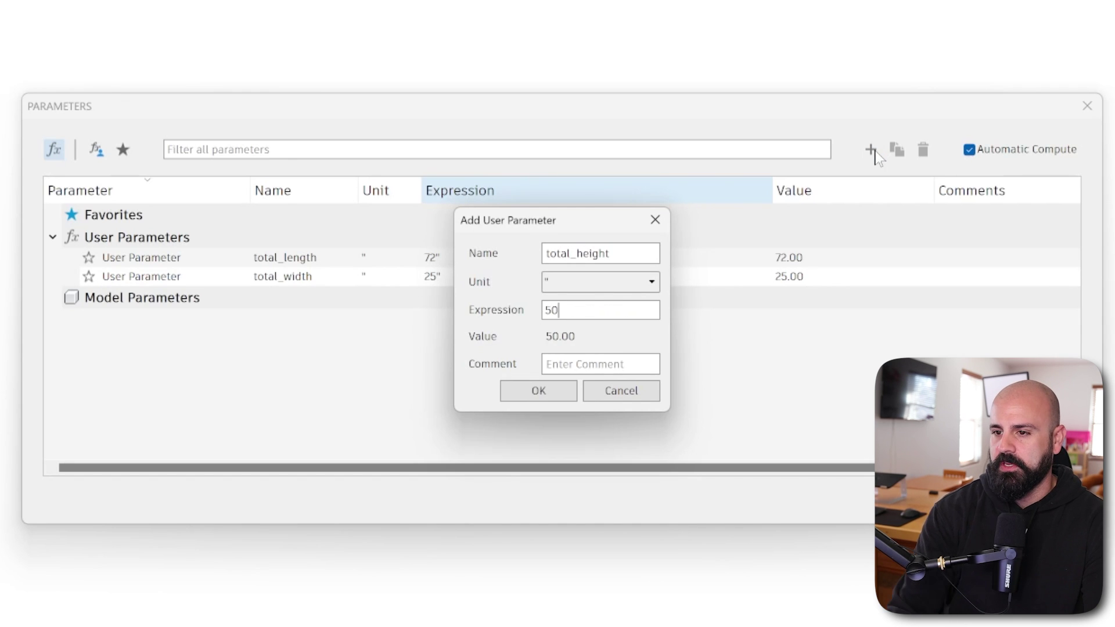
pyautogui.press('Return')
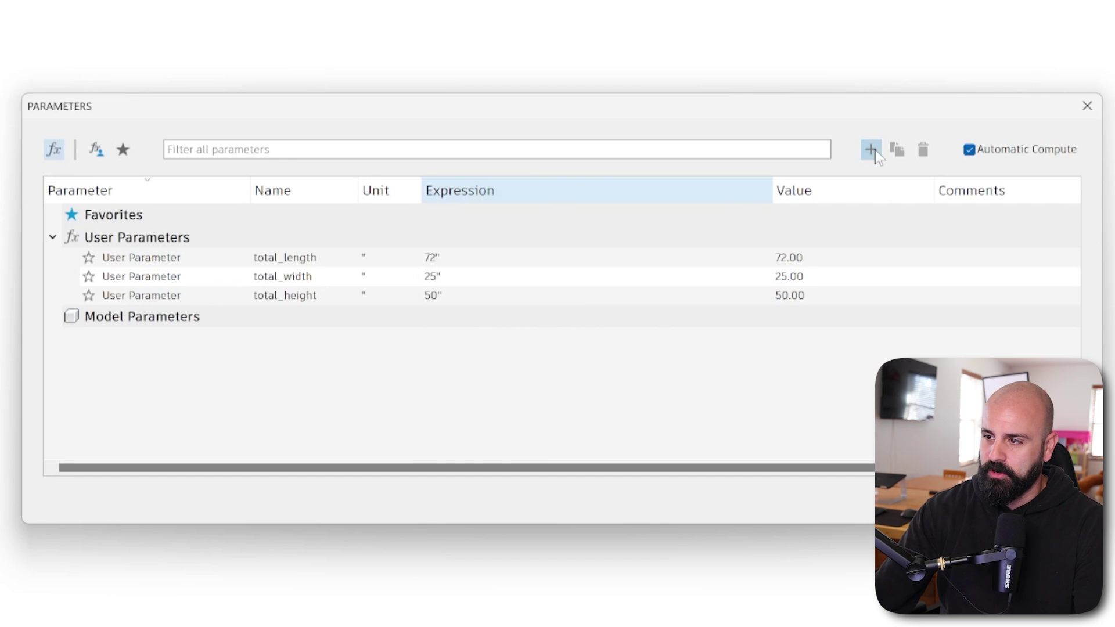
# Step: Add plywood thickness user parameters: ply_thickness_half at 0.5 inches and ply_thickness_full at 0.75 inches
pyautogui.click(869, 150)
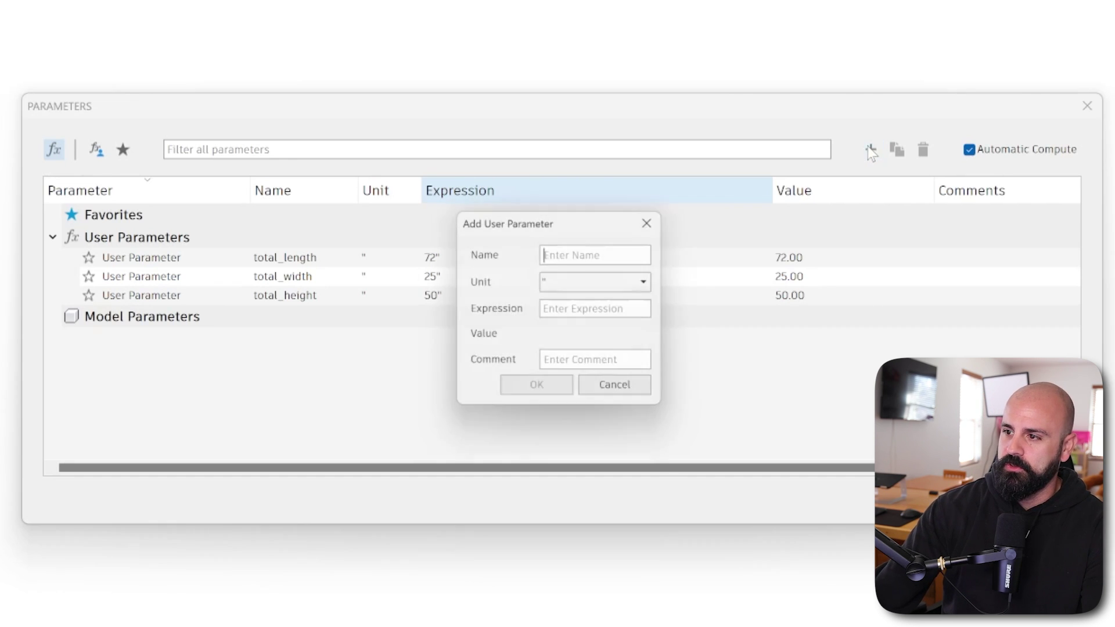
pyautogui.write('ply_thickness_')
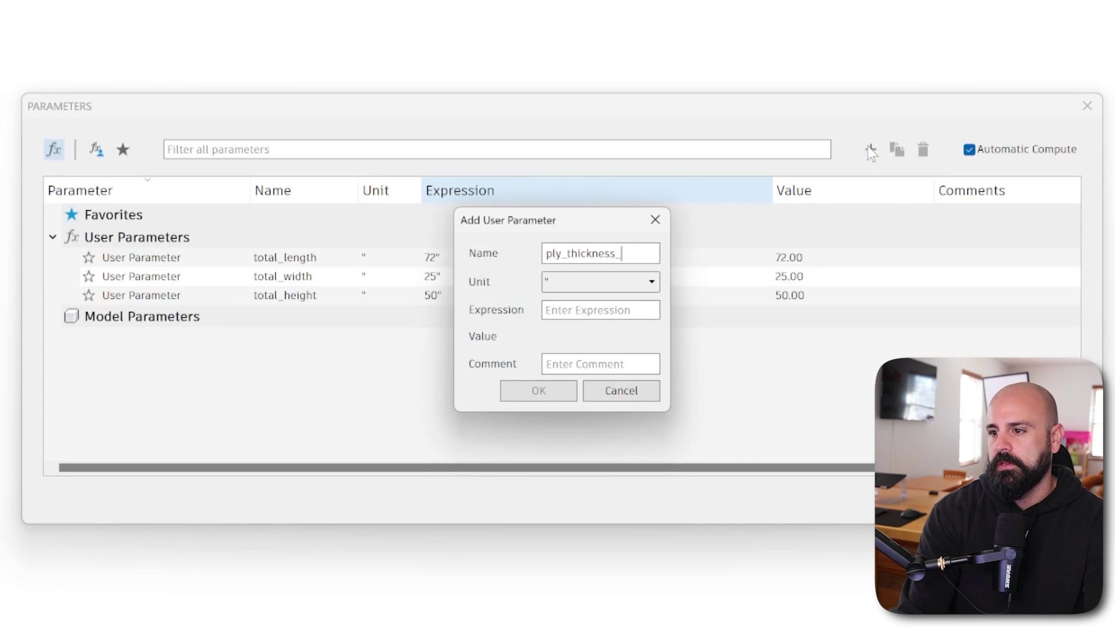
pyautogui.write('0.5')
pyautogui.press('Return')
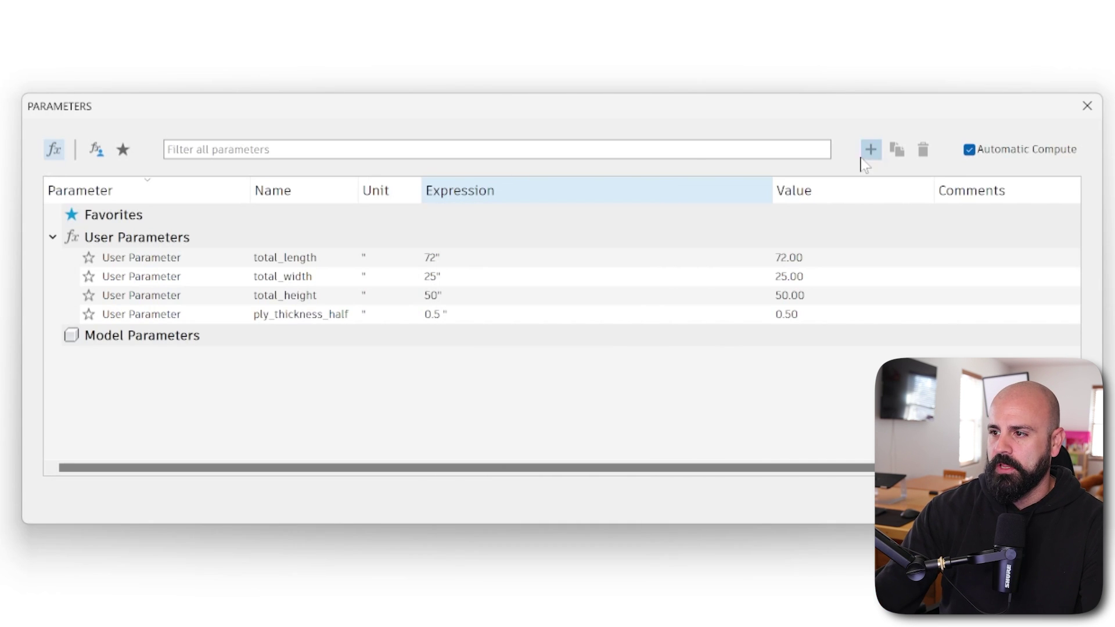
pyautogui.click(868, 152)
pyautogui.write('ply_thickness_full')
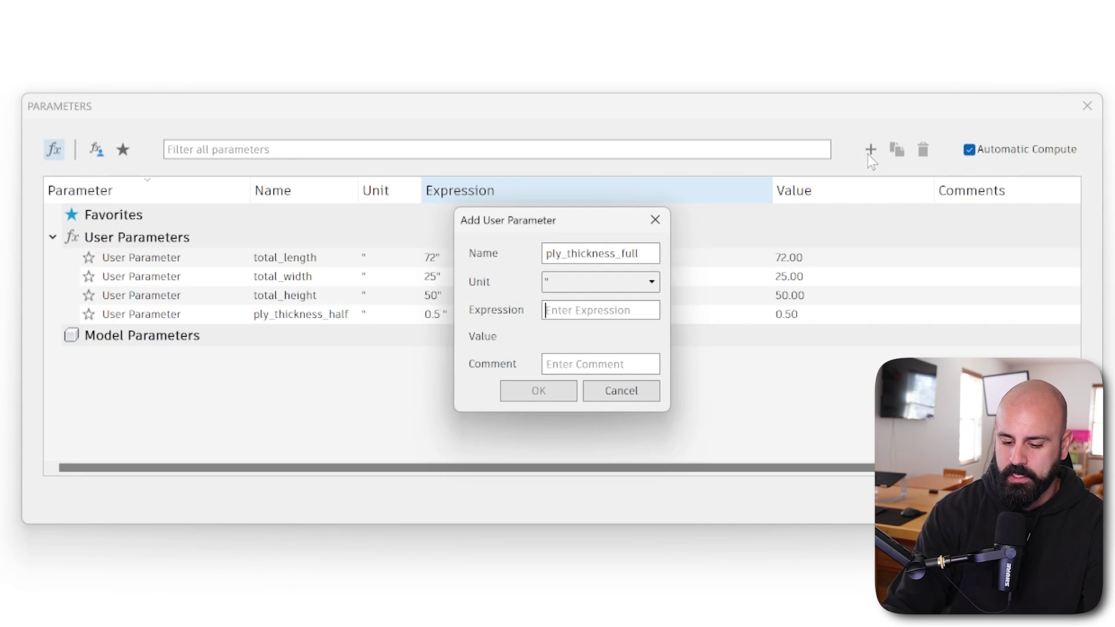
pyautogui.moveTo(581, 221); pyautogui.dragTo(546, 53)
pyautogui.write('.7')
pyautogui.press('Return')
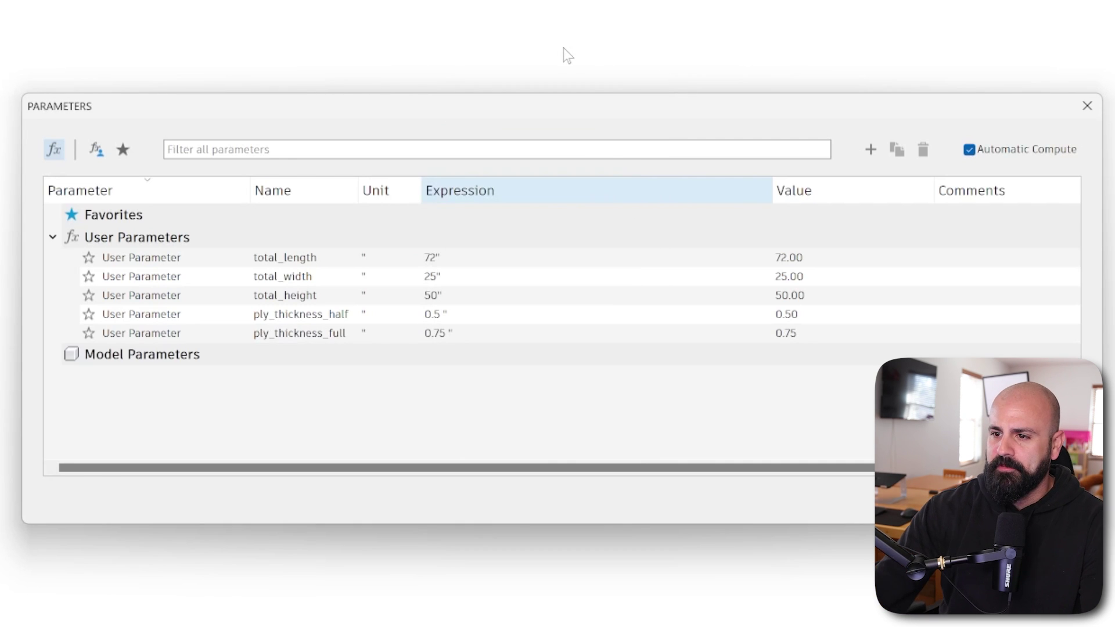
# Step: Add lumber size user parameters: twoby_width at 3.5 inches and twoby_thickness at 1.5 inches
pyautogui.click(872, 150)
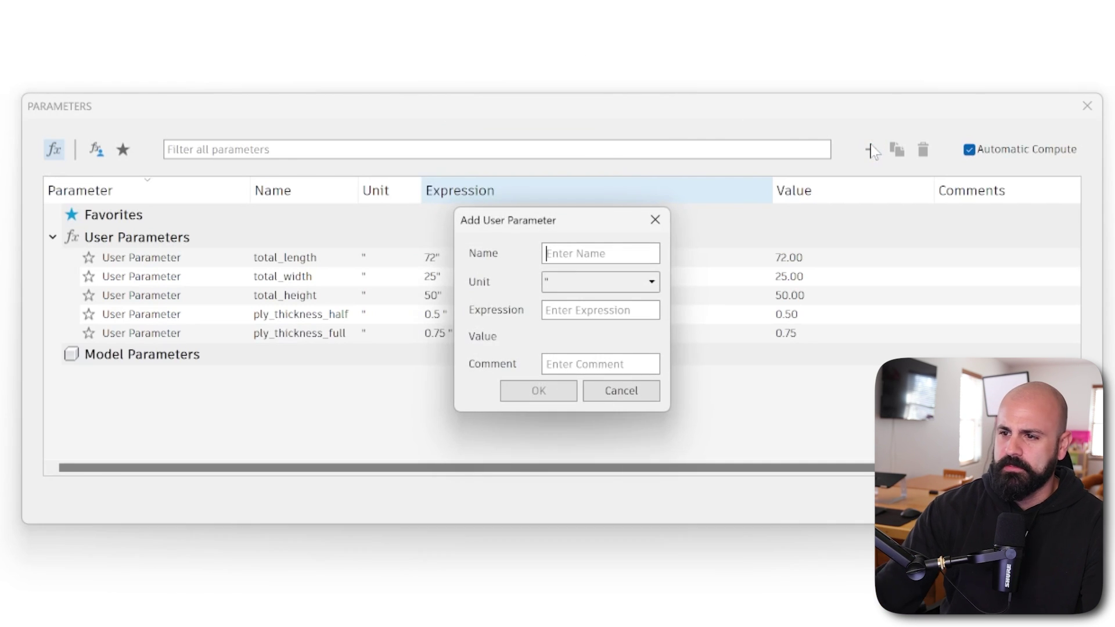
pyautogui.write('twoby_')
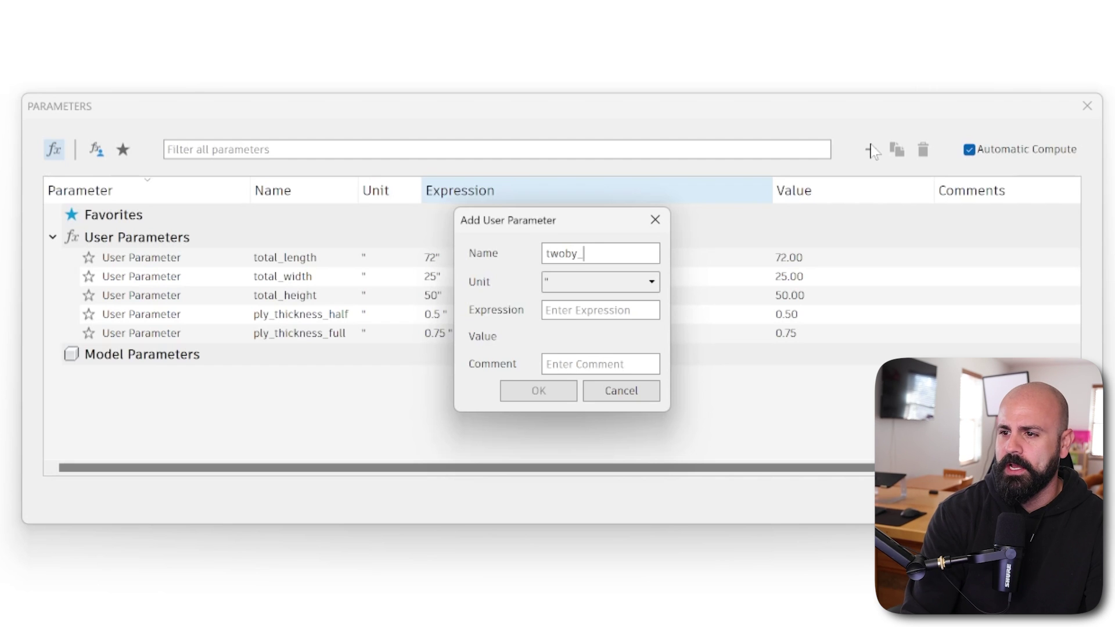
pyautogui.write('3.5')
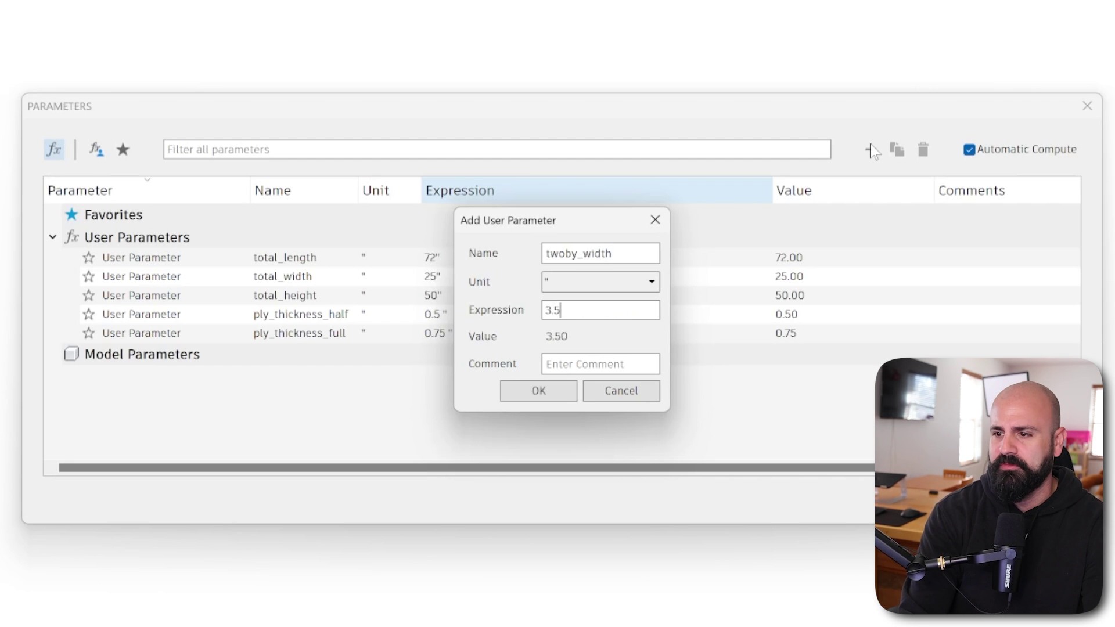
pyautogui.press('Return')
pyautogui.click(871, 150)
pyautogui.write('twoby_thickne')
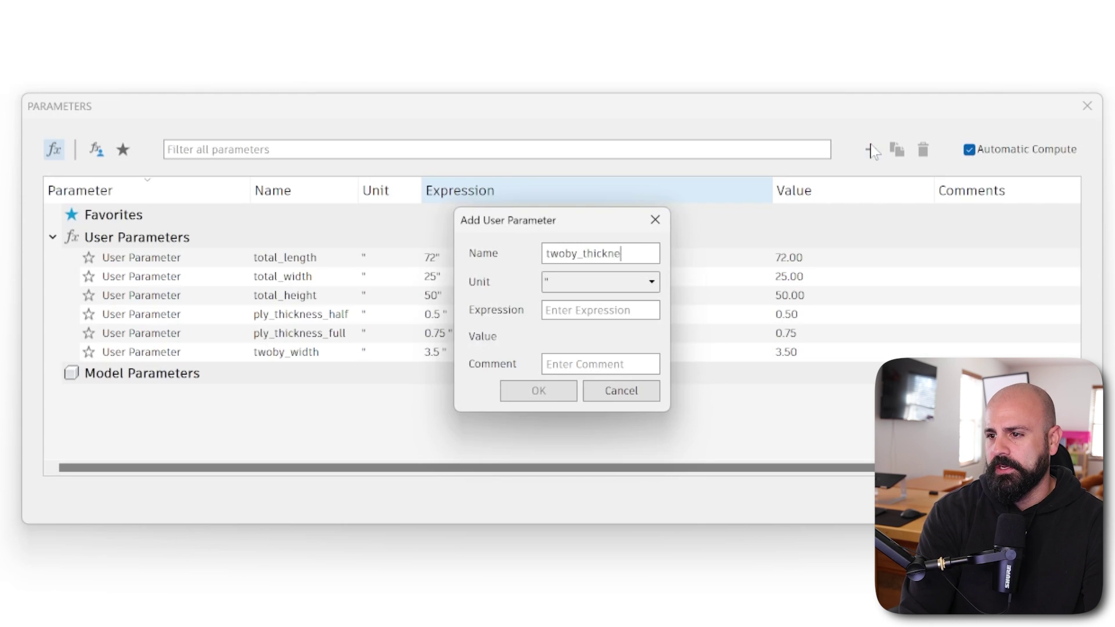
pyautogui.write('1.5')
pyautogui.press('Return')
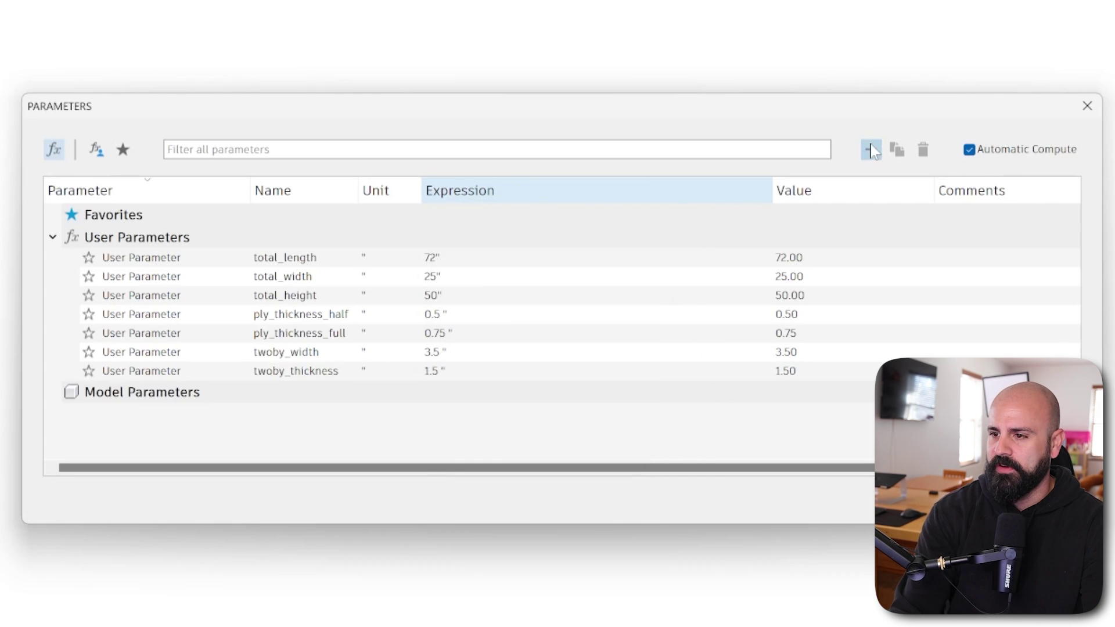
# Step: Add a caster_height user parameter of 3.5 inches
pyautogui.click(871, 151)
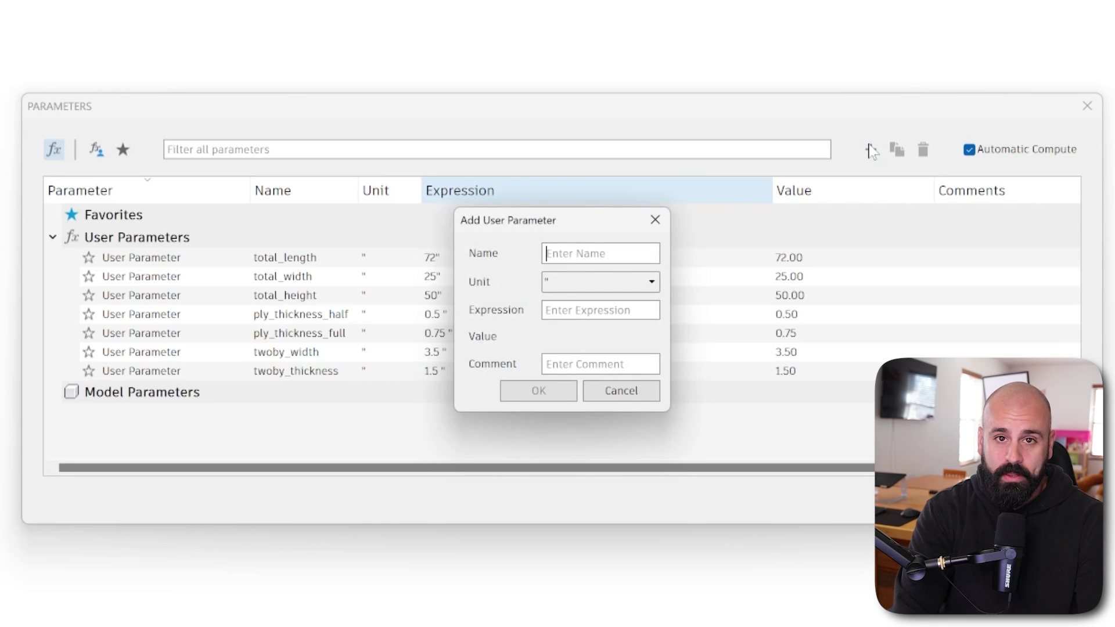
pyautogui.write('caster_height')
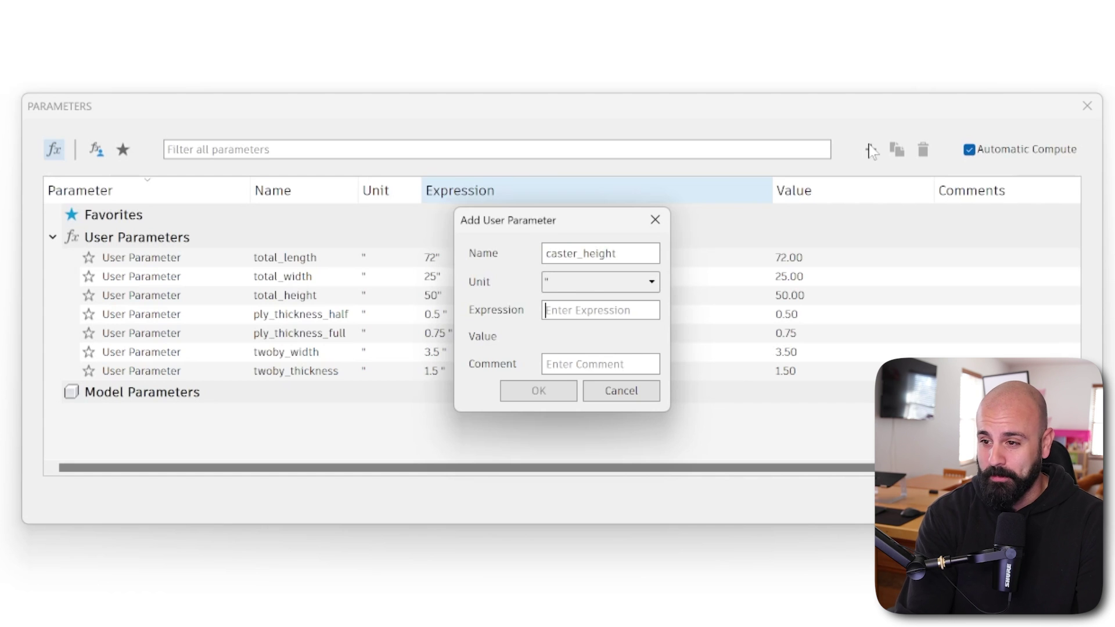
pyautogui.write('3.5')
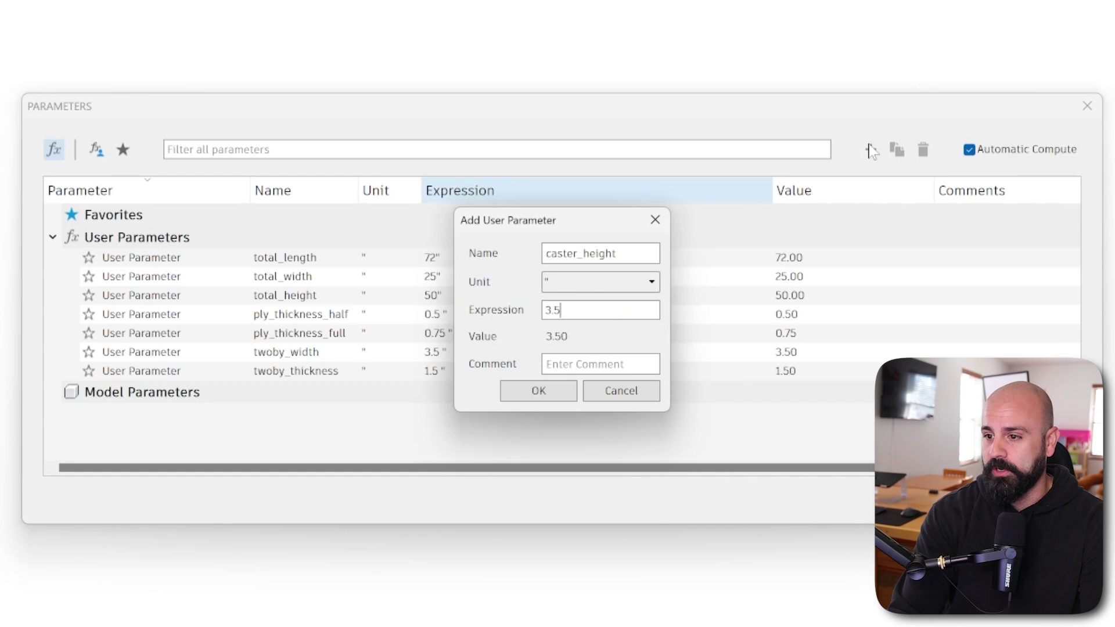
pyautogui.press('Return')
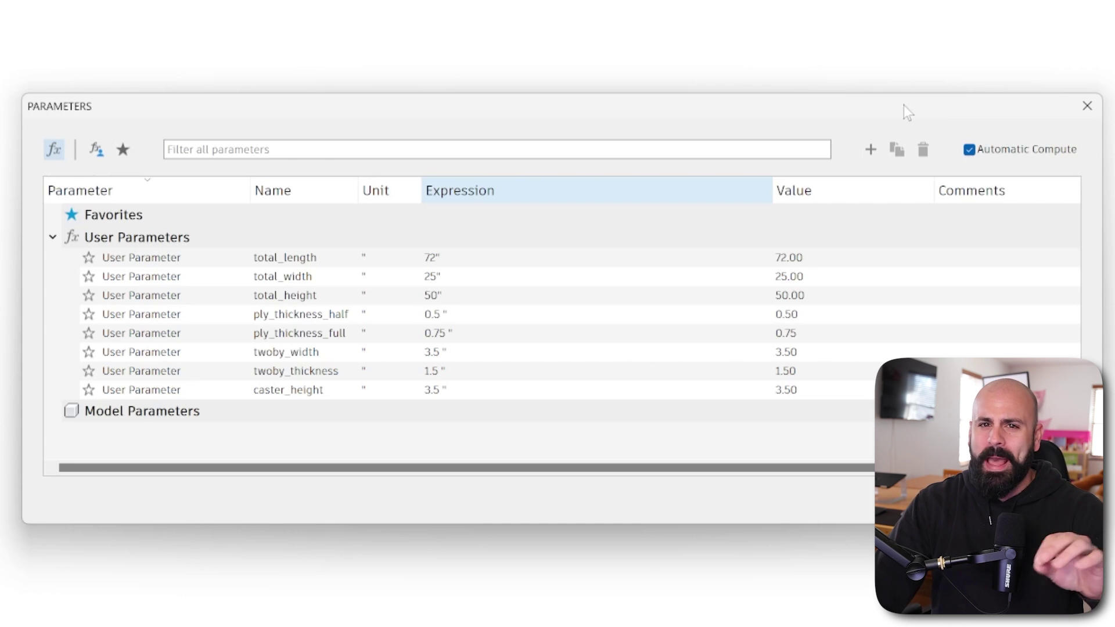
# Step: Add a num_slats user parameter with No Units and a value of 4, and close the parameters dialog
pyautogui.click(870, 149)
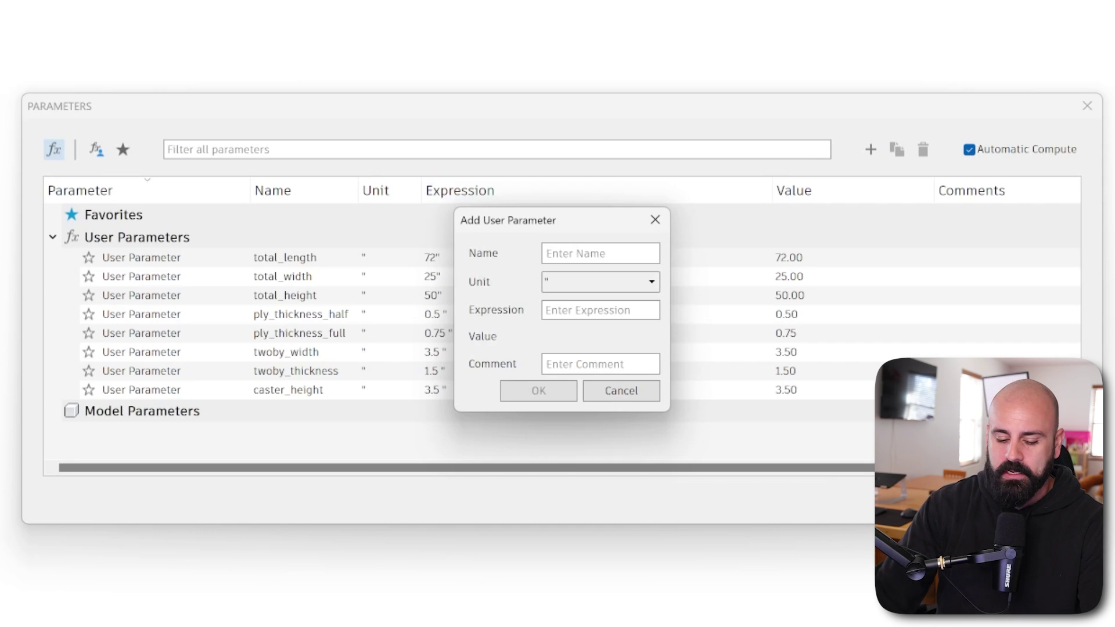
pyautogui.write('num_slats')
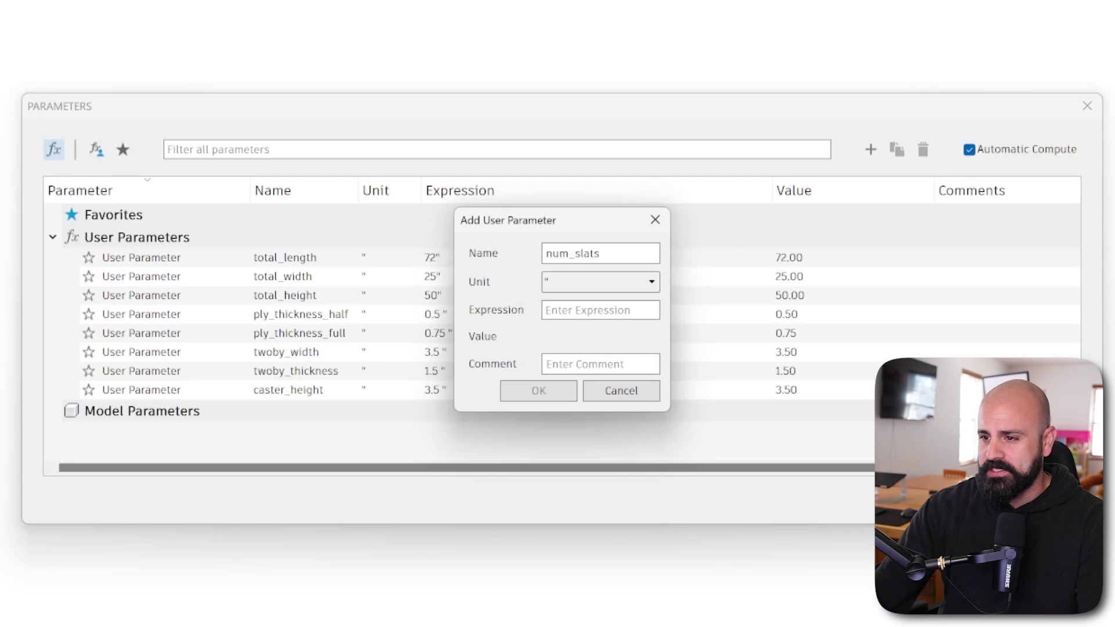
pyautogui.click(575, 283)
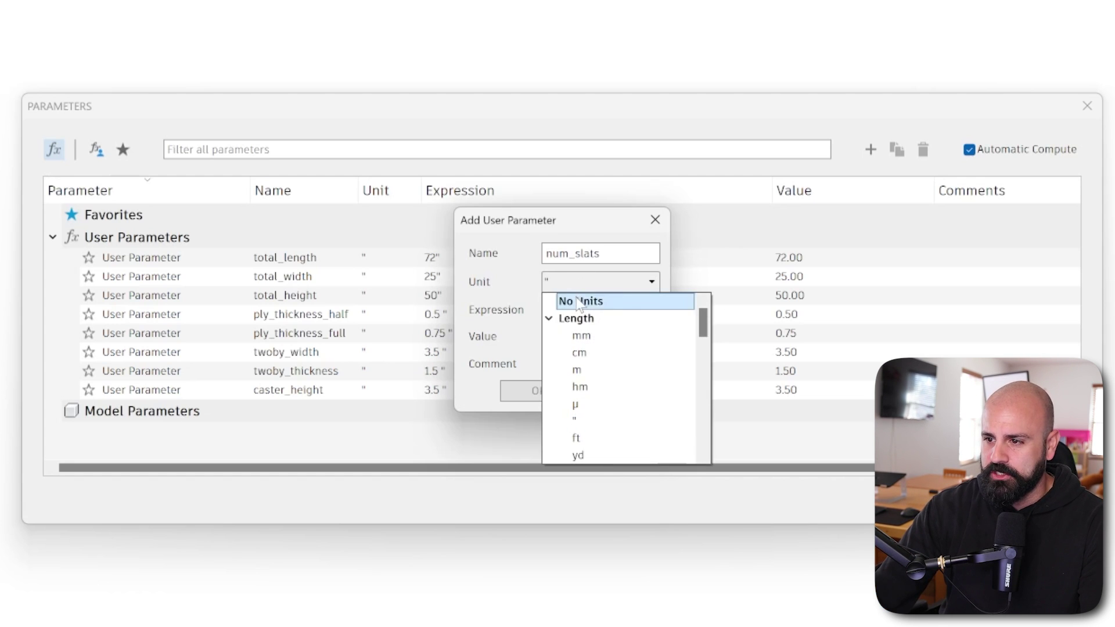
pyautogui.click(577, 298)
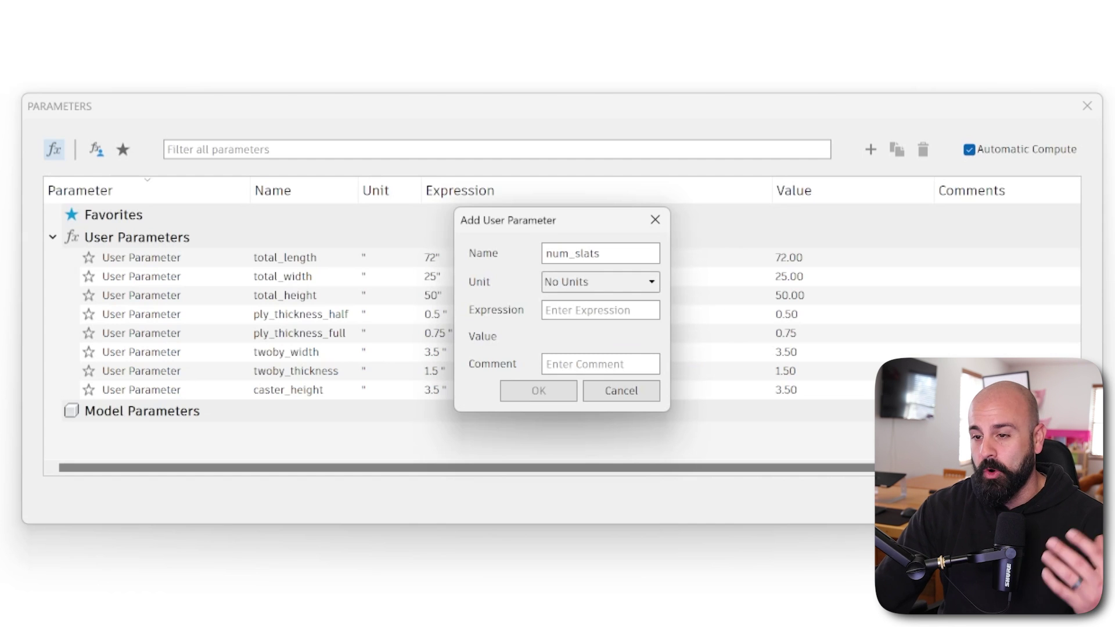
pyautogui.write('4')
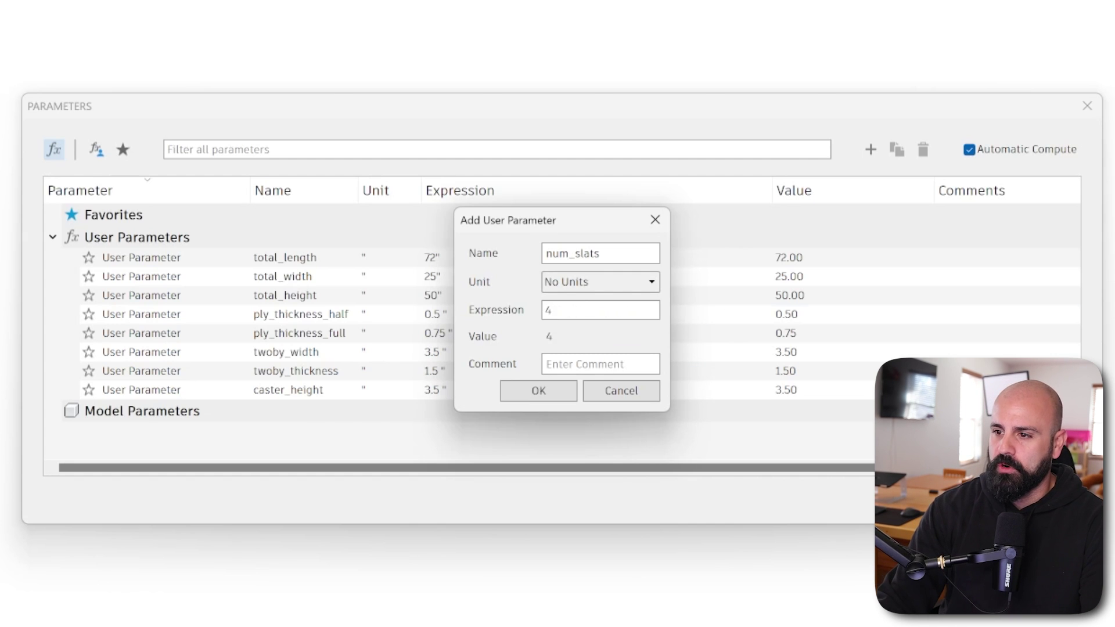
pyautogui.press('Return')
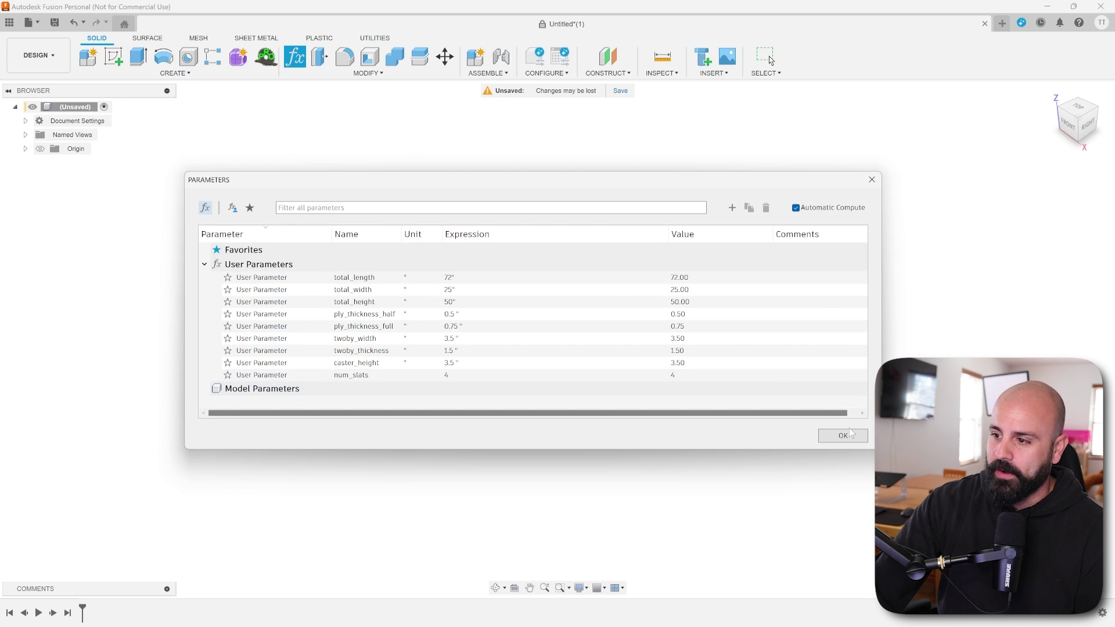
pyautogui.click(849, 435)
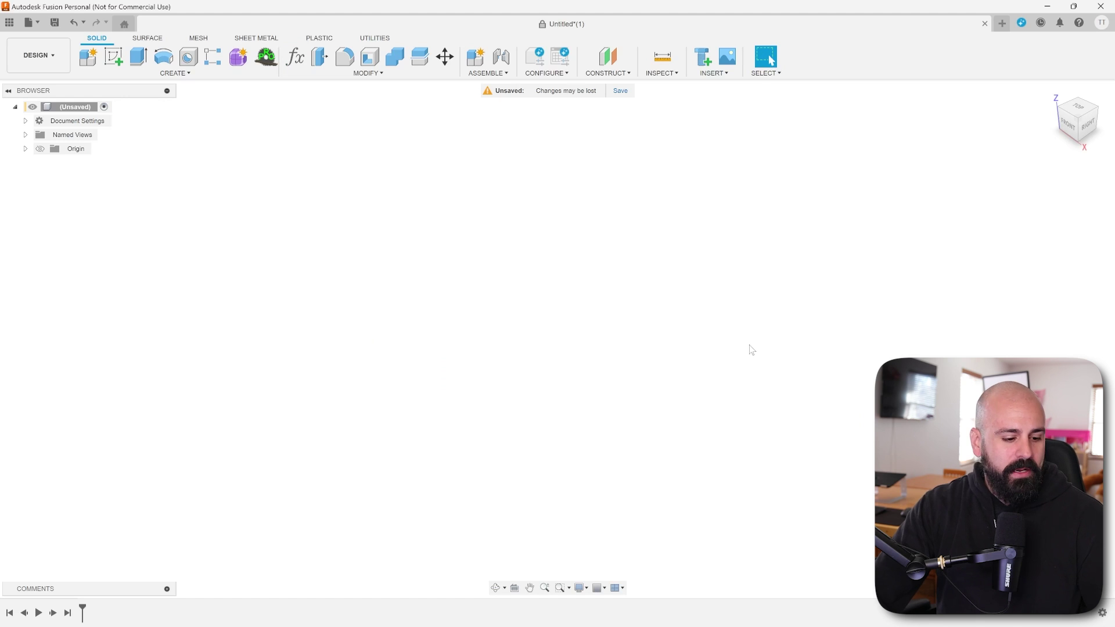
# Step: Create a sketch on the horizontal origin plane and start a two-point rectangle from the origin
pyautogui.click(113, 57)
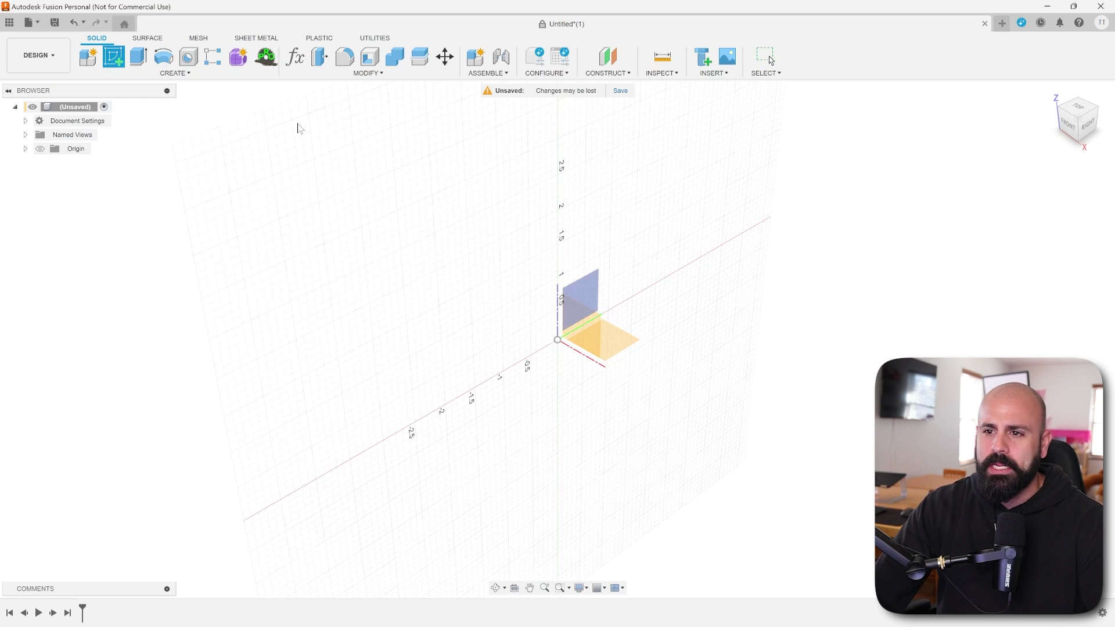
pyautogui.click(620, 346)
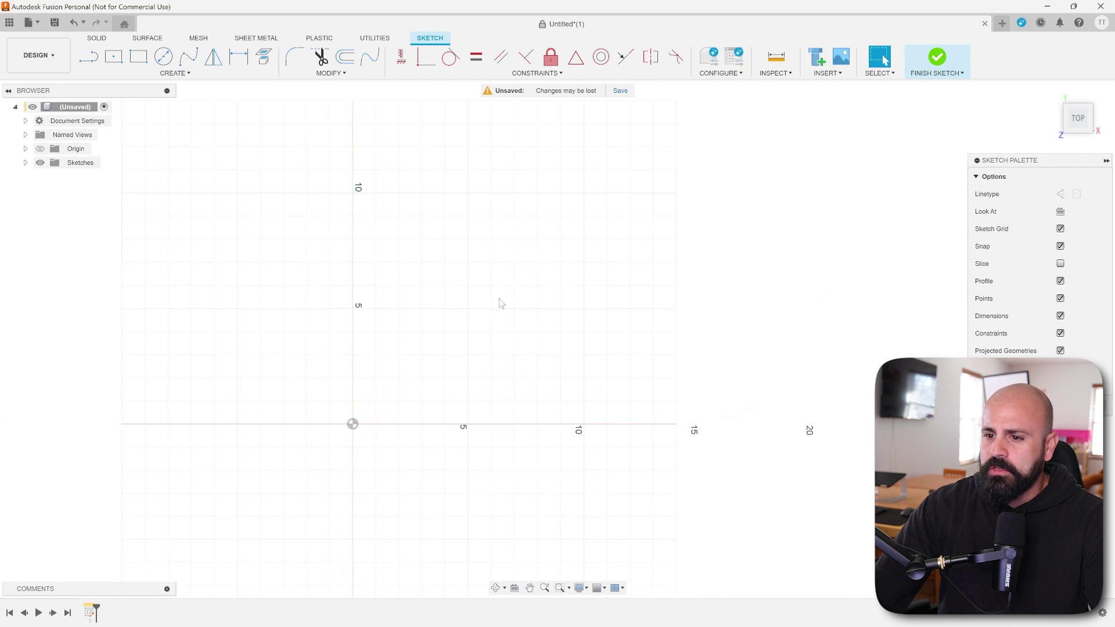
pyautogui.press('r')
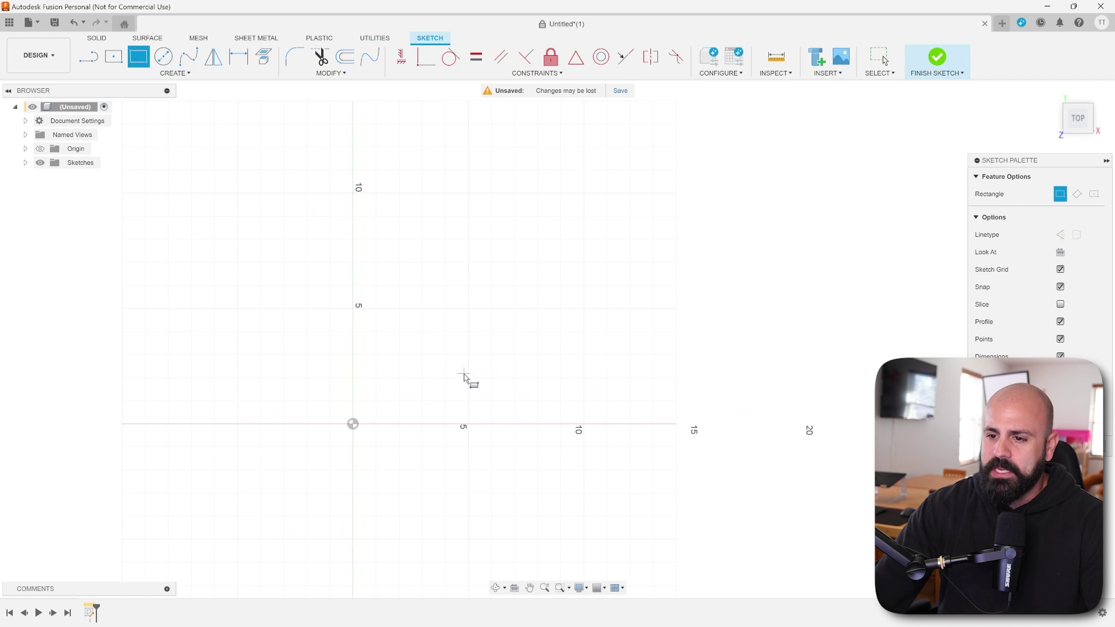
pyautogui.scroll(10, 354, 425)
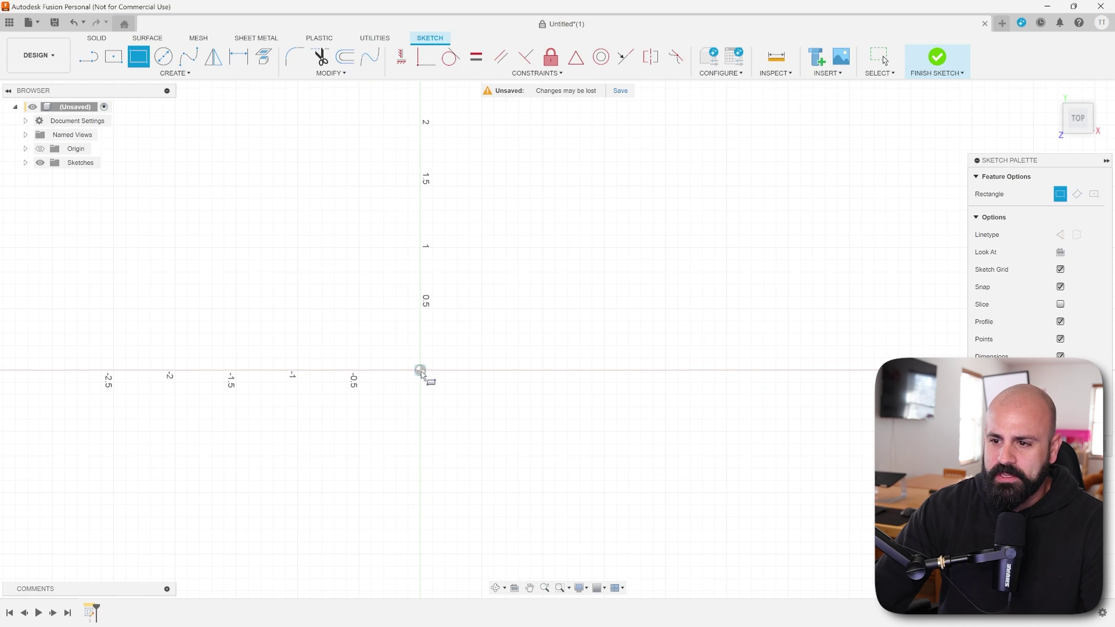
pyautogui.click(421, 370)
pyautogui.scroll(-2, 650, 202)
pyautogui.scroll(-6, 649, 202)
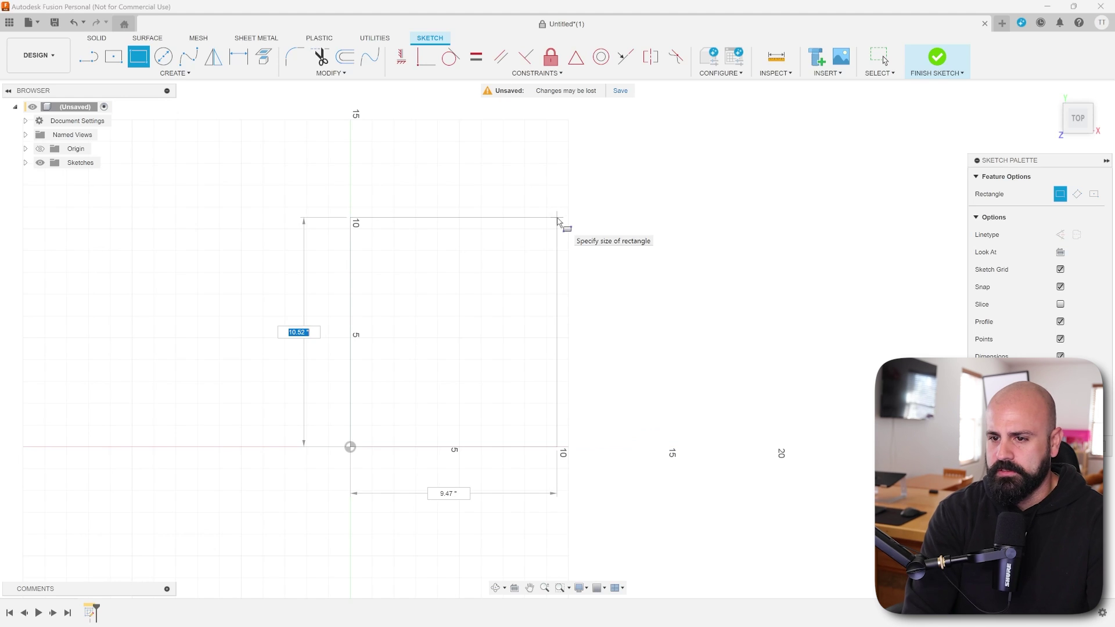
# Step: Size the footprint rectangle with total_length as its vertical dimension and total_width as its horizontal dimension
pyautogui.write('tot')
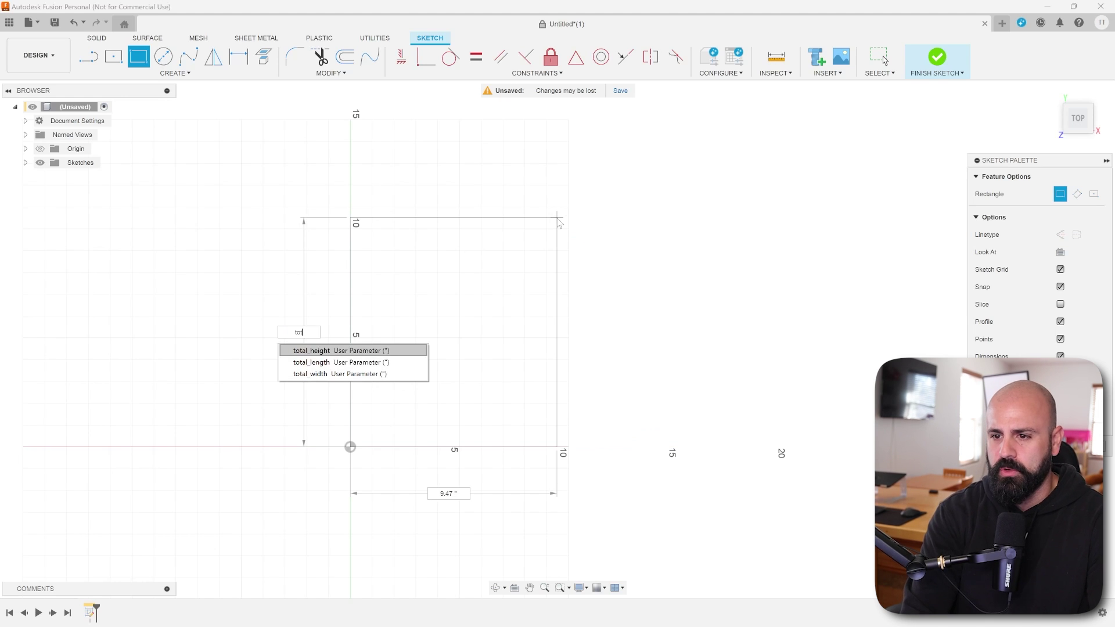
pyautogui.press('Down')
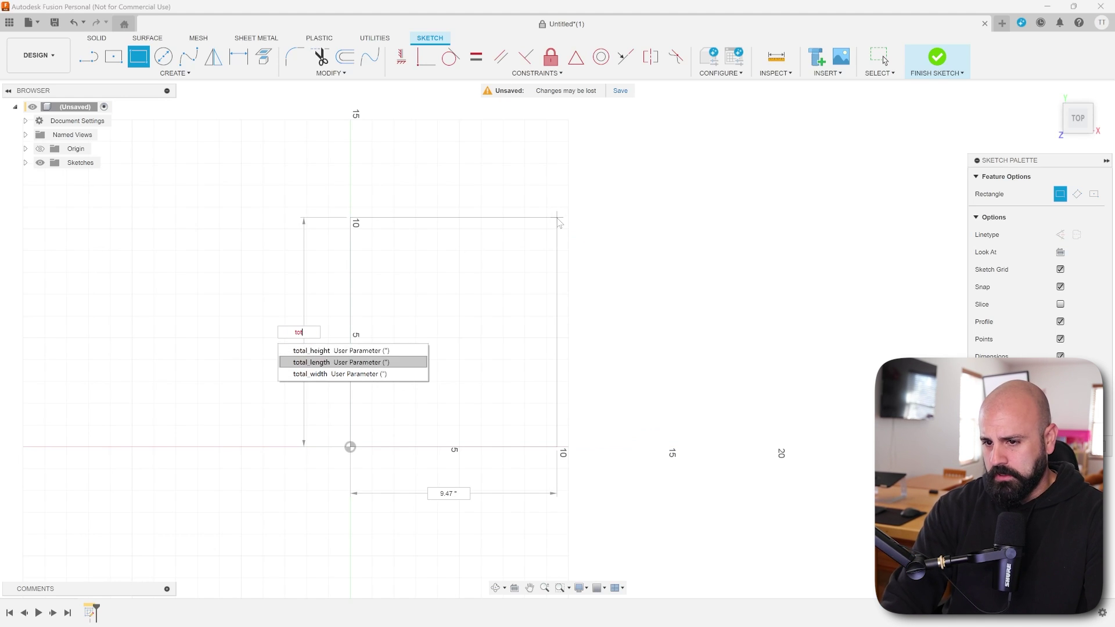
pyautogui.press('Return')
pyautogui.press('Tab')
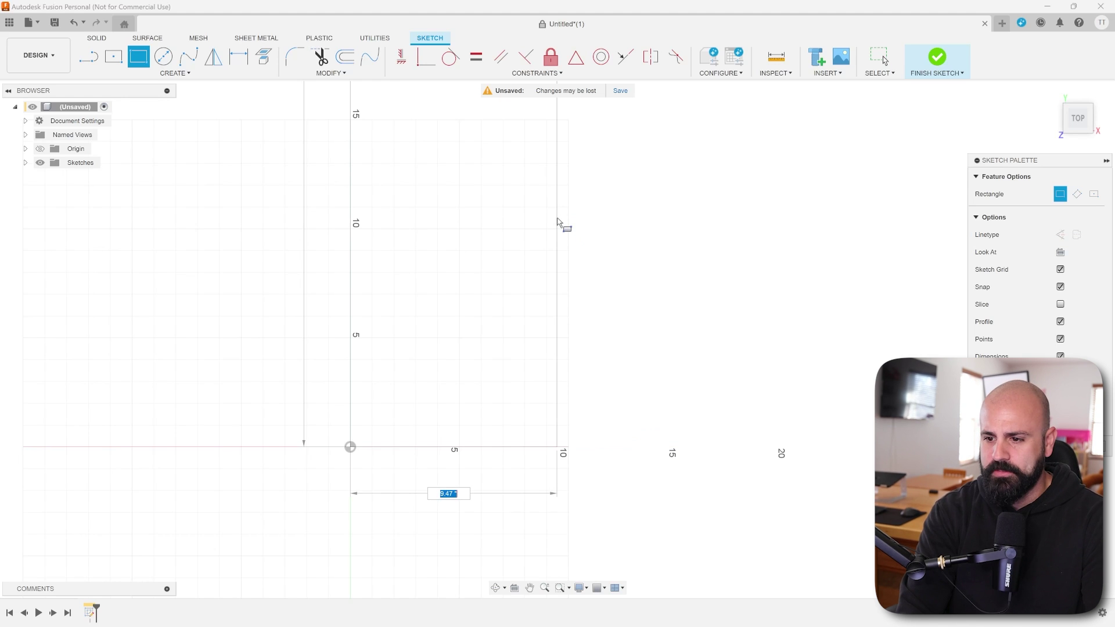
pyautogui.write('tot')
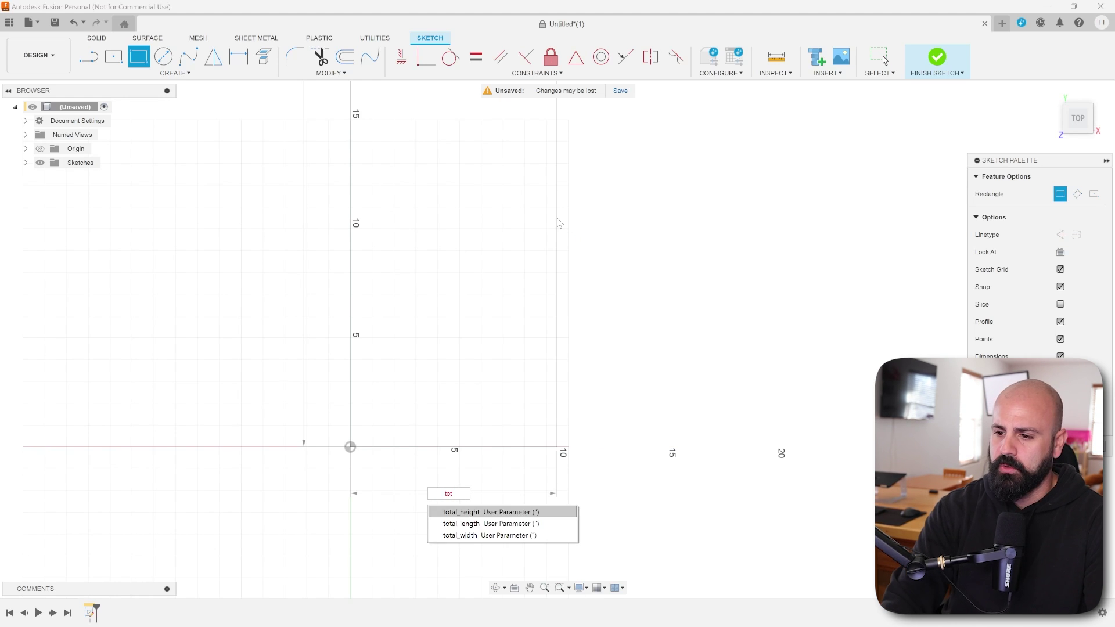
pyautogui.press('Down')
pyautogui.press('Down')
pyautogui.press('Return')
pyautogui.scroll(-10, 558, 221)
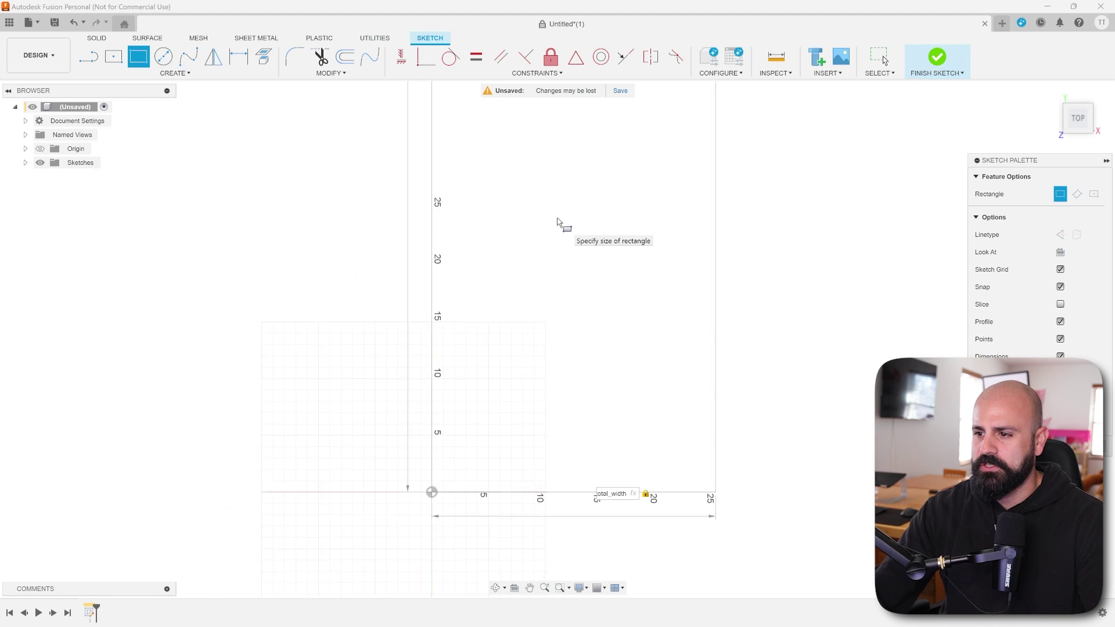
pyautogui.scroll(1, 557, 220)
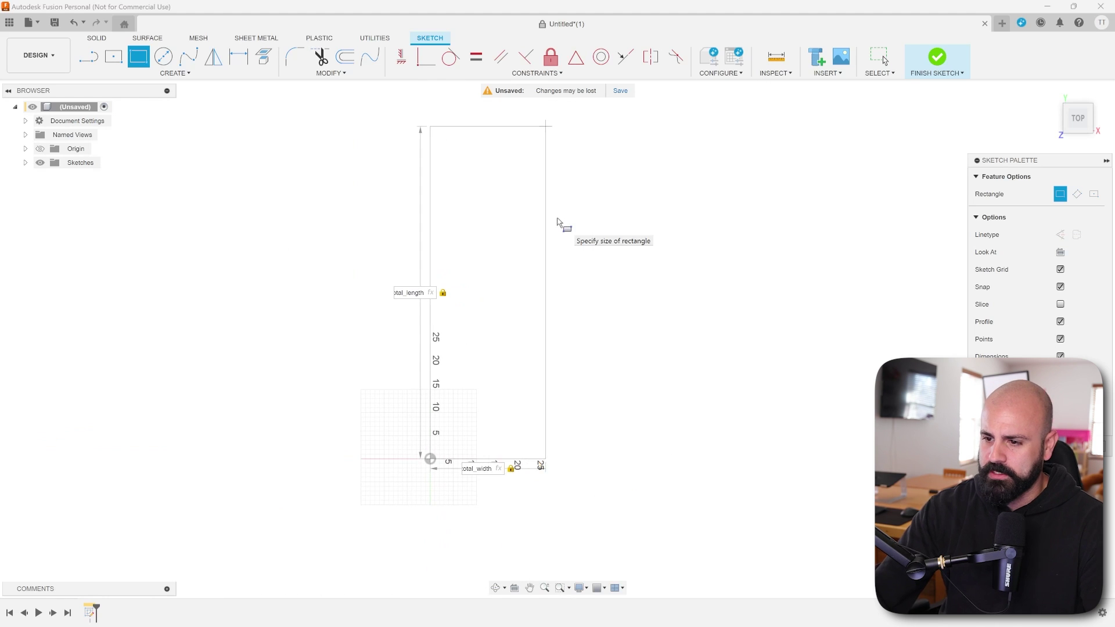
pyautogui.press('Return')
pyautogui.press('Return')
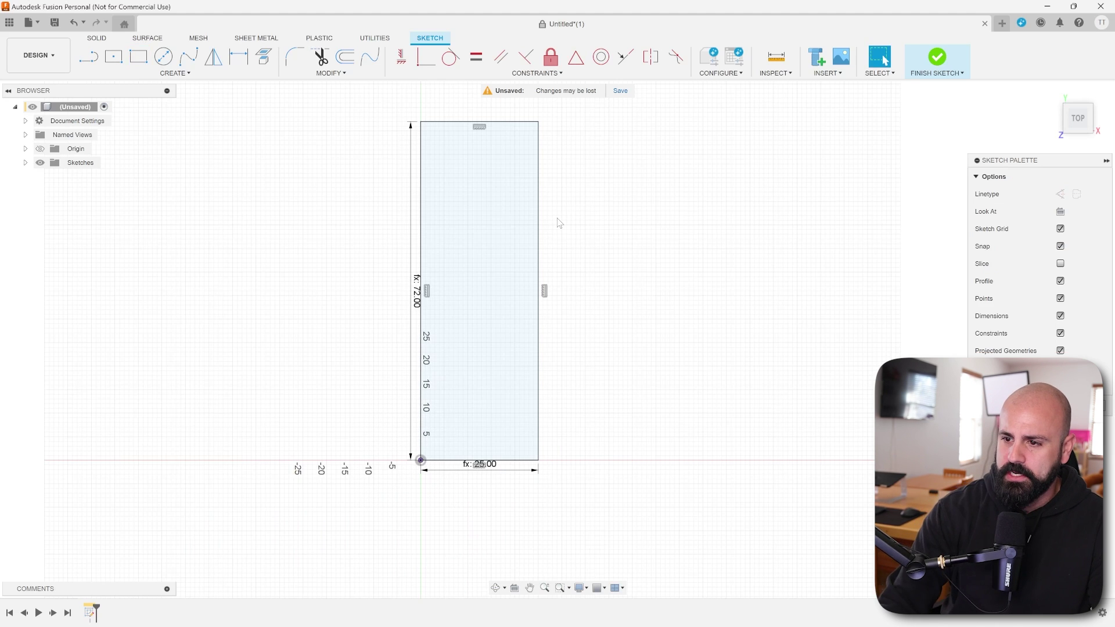
# Step: Move the length and width dimensions farther outside the footprint rectangle
pyautogui.scroll(1, 560, 317)
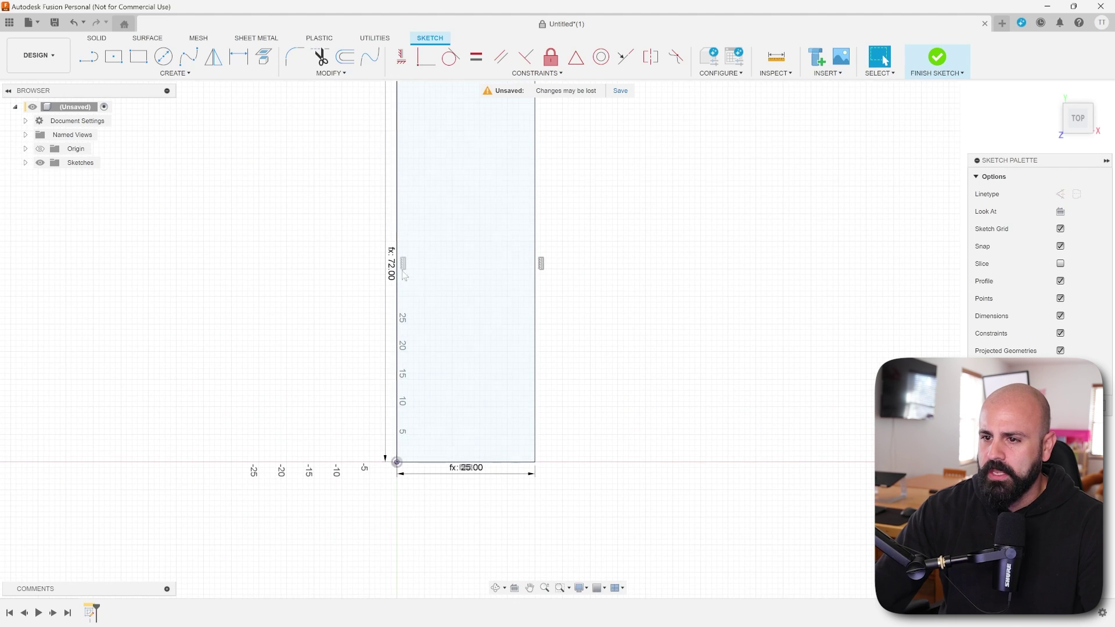
pyautogui.moveTo(331, 264); pyautogui.dragTo(330, 265)
pyautogui.moveTo(493, 478); pyautogui.dragTo(494, 531)
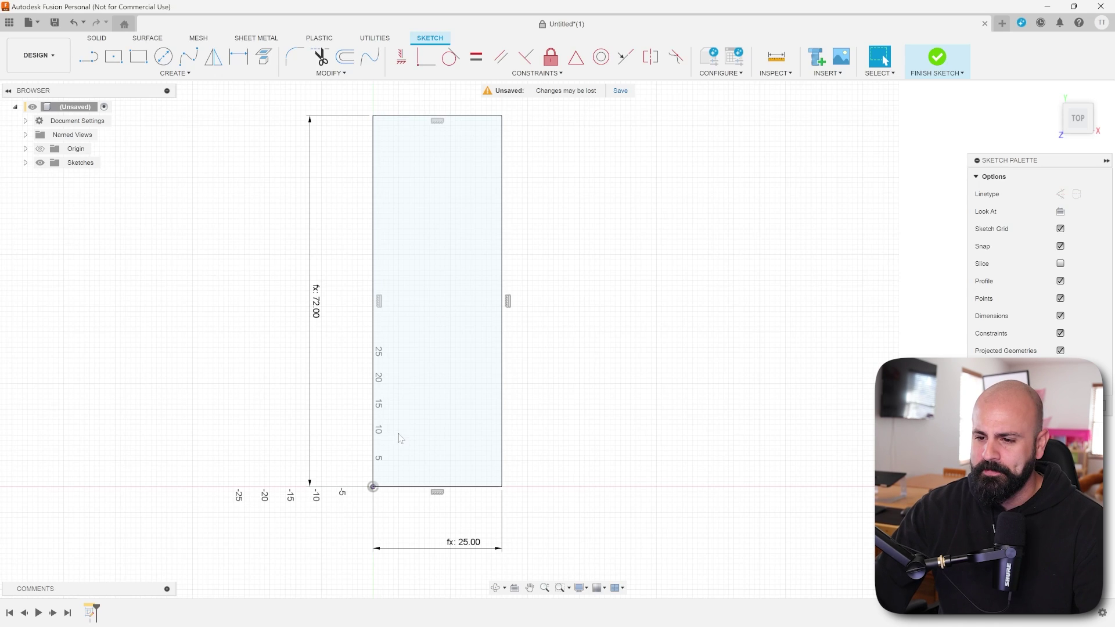
# Step: Draw a plywood strip rectangle from the origin inside the footprint's left edge, total_length long and ply_thickness_half wide
pyautogui.scroll(5, 400, 438)
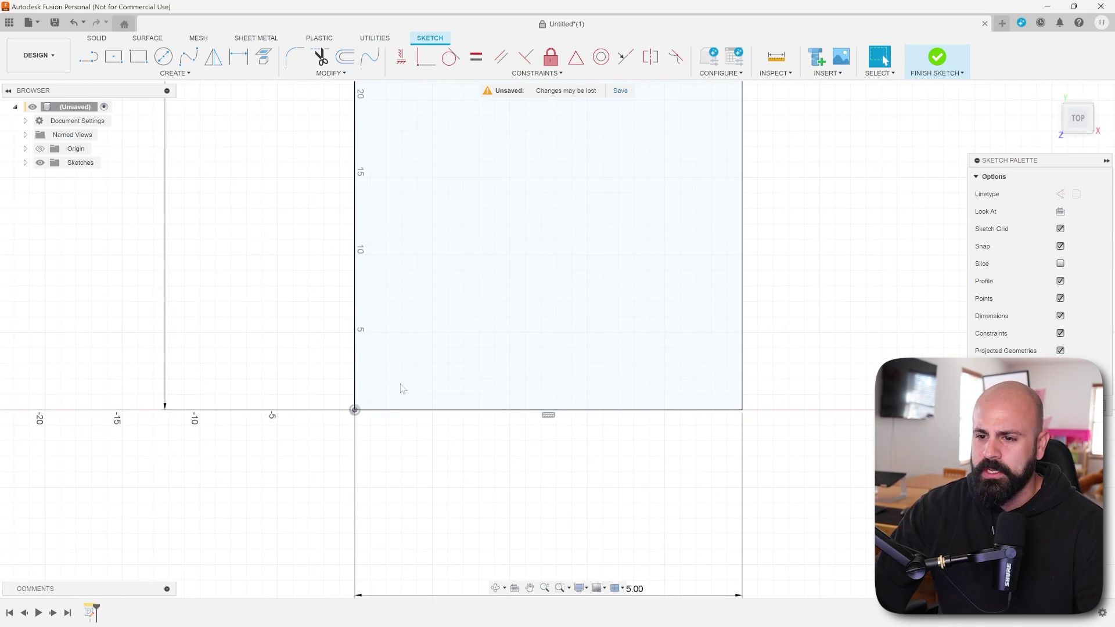
pyautogui.press('r')
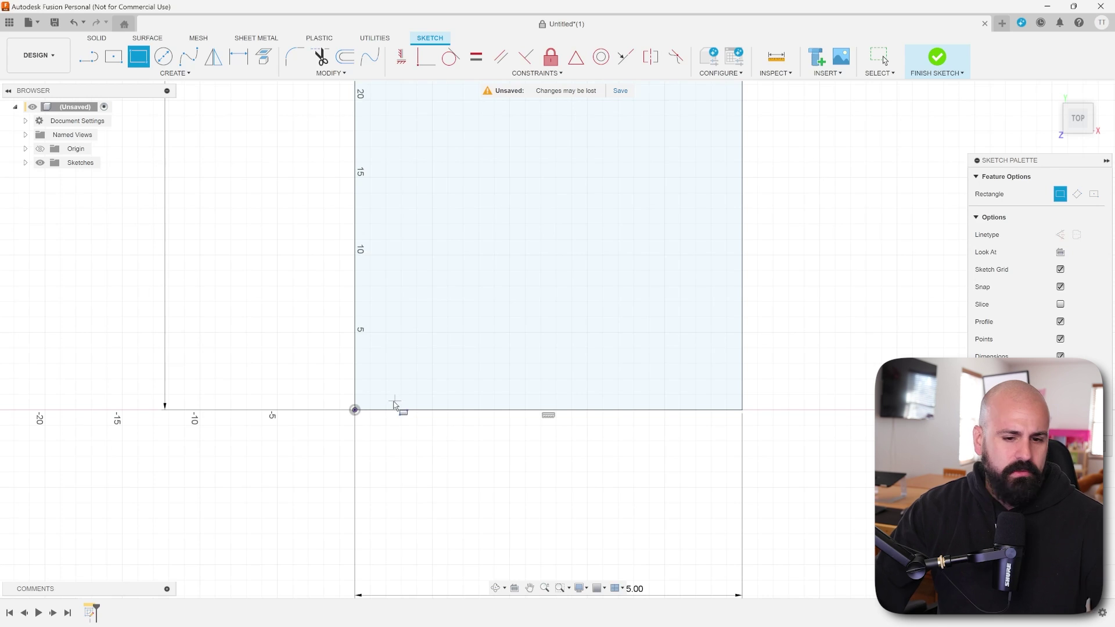
pyautogui.click(355, 410)
pyautogui.press('Tab')
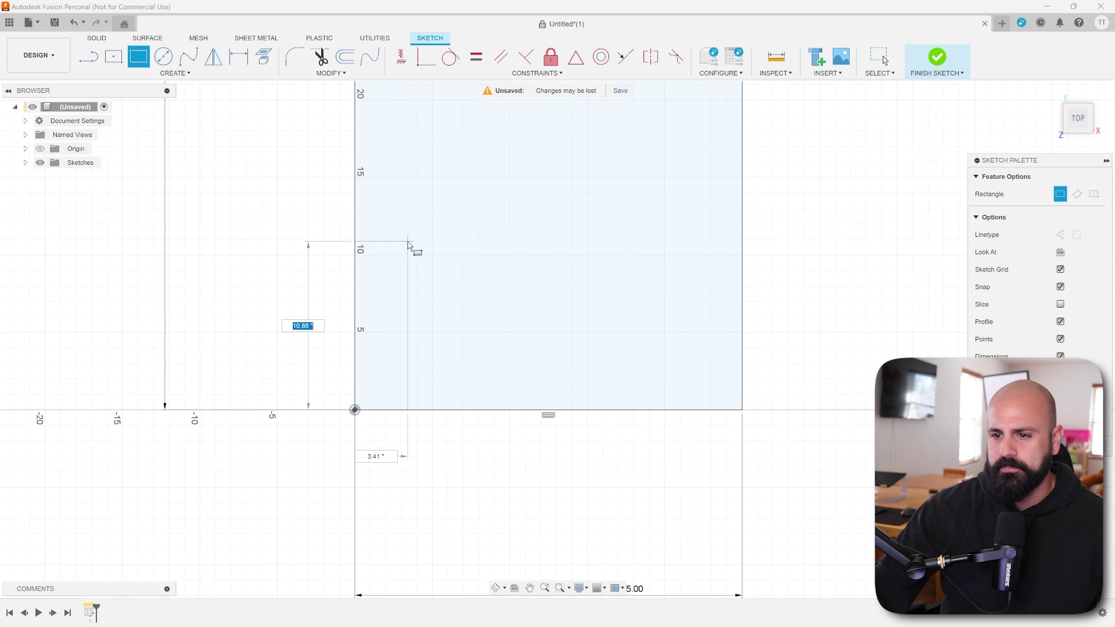
pyautogui.write('tot')
pyautogui.press('Return')
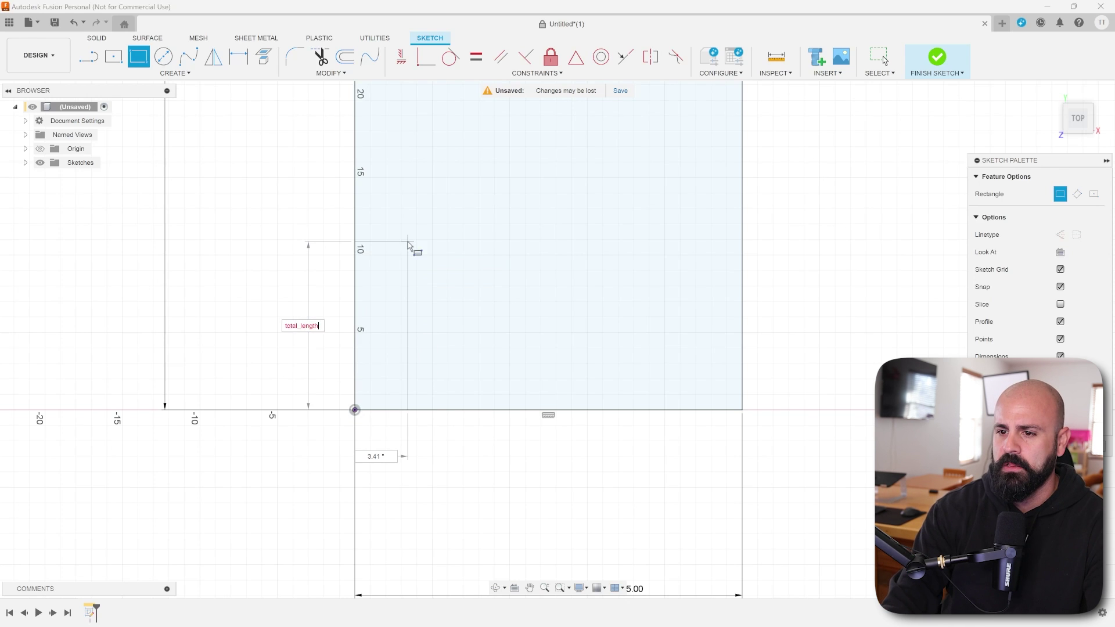
pyautogui.press('Tab')
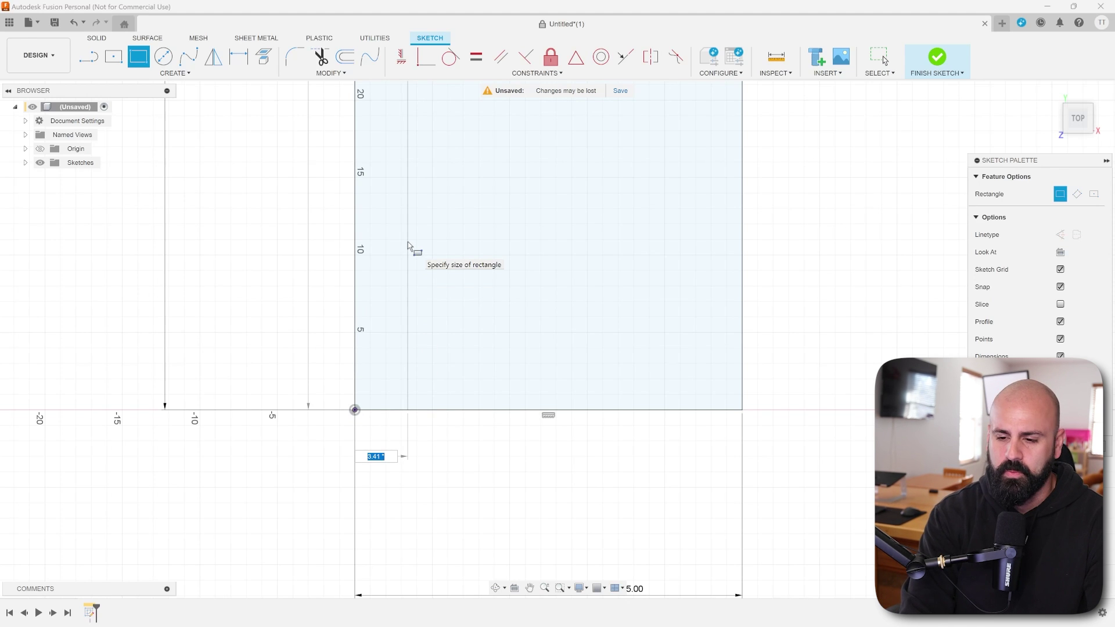
pyautogui.write('ply')
pyautogui.press('Return')
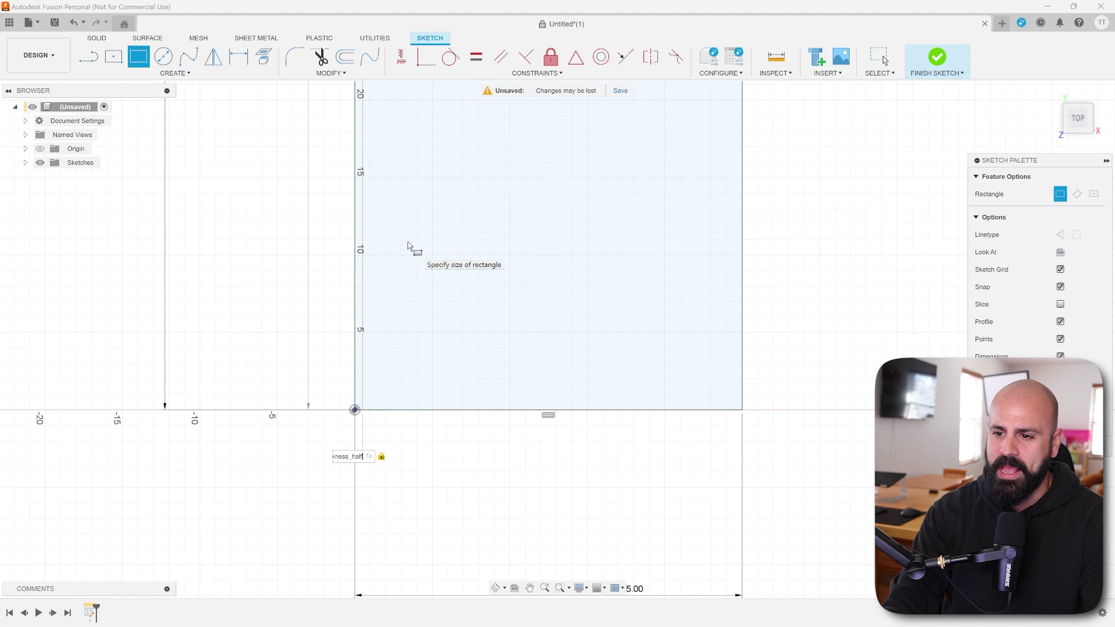
pyautogui.press('Return')
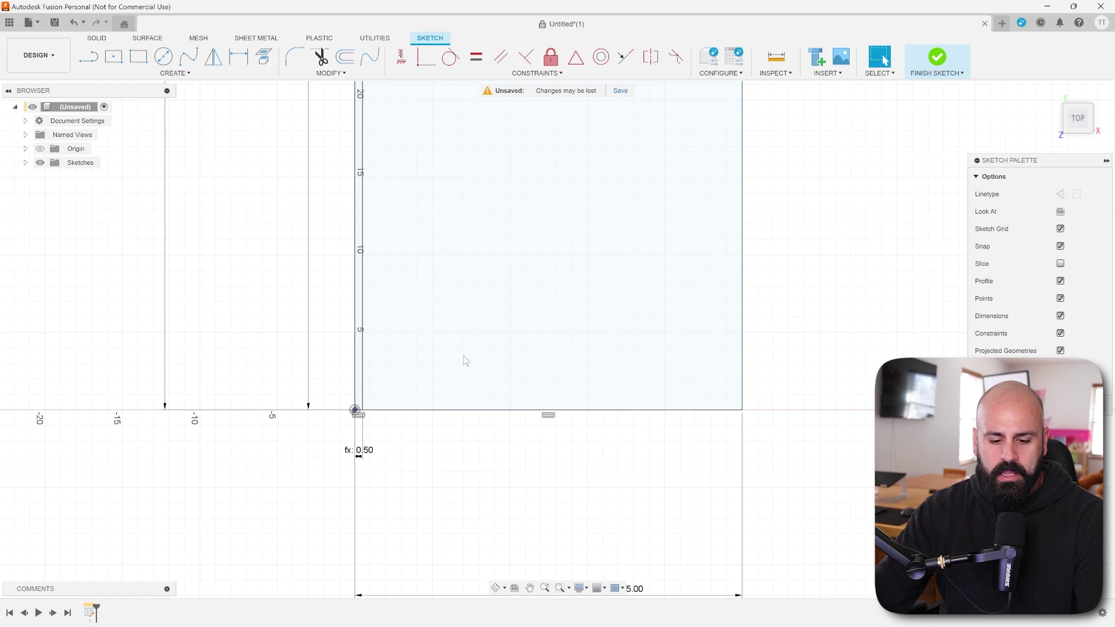
# Step: Draw a matching strip rectangle inward from the footprint's lower-right corner, total_length long and ply_thickness_half wide
pyautogui.press('r')
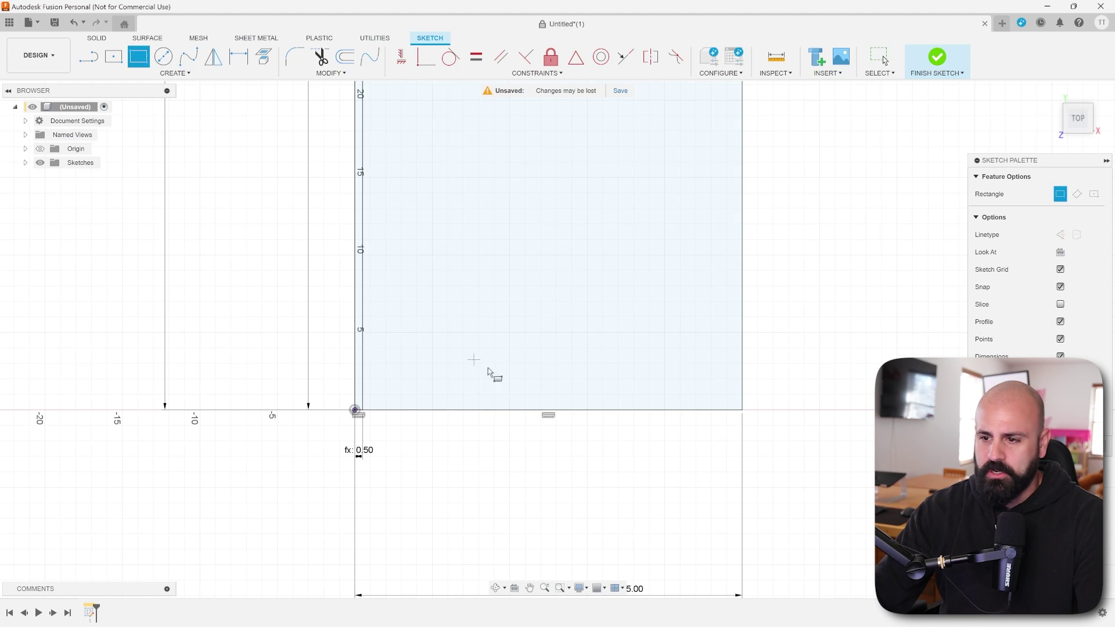
pyautogui.click(743, 410)
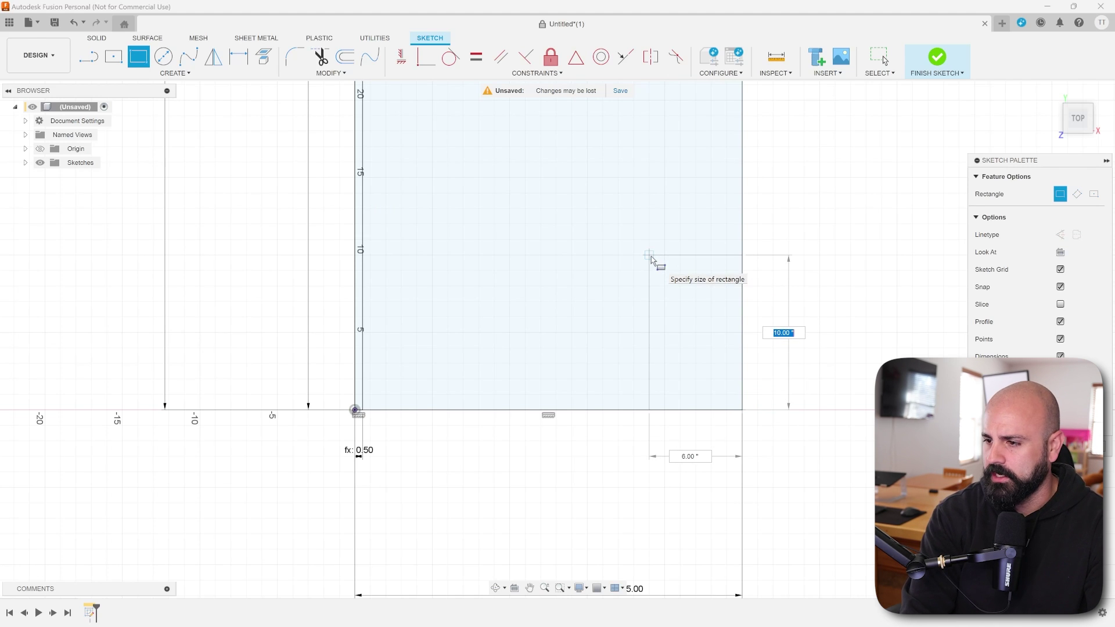
pyautogui.write('to')
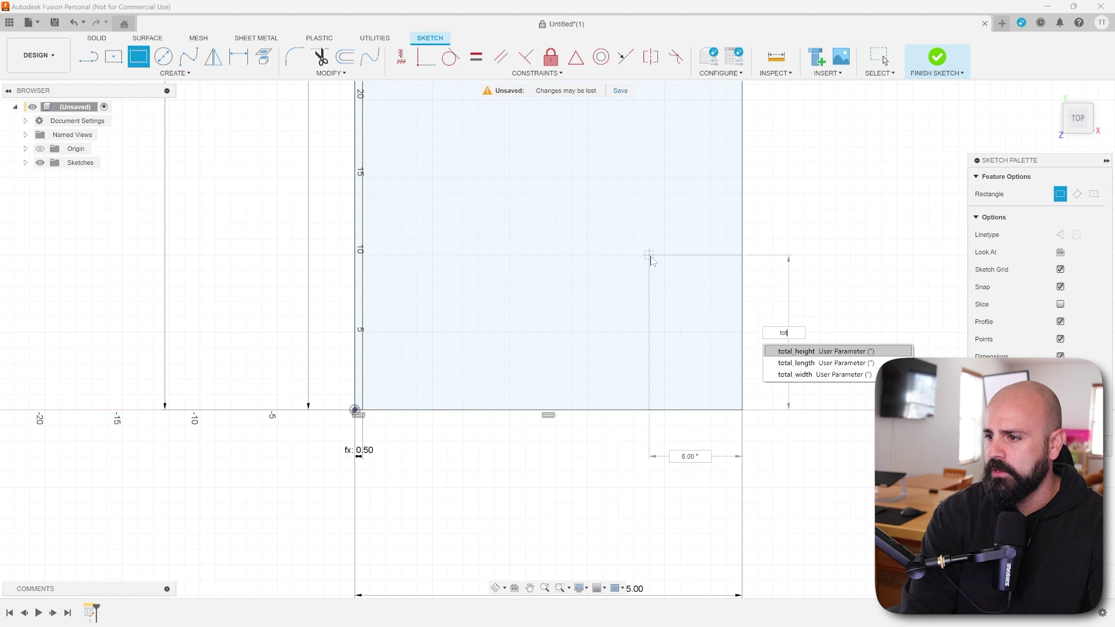
pyautogui.write('t')
pyautogui.press('Return')
pyautogui.press('Tab')
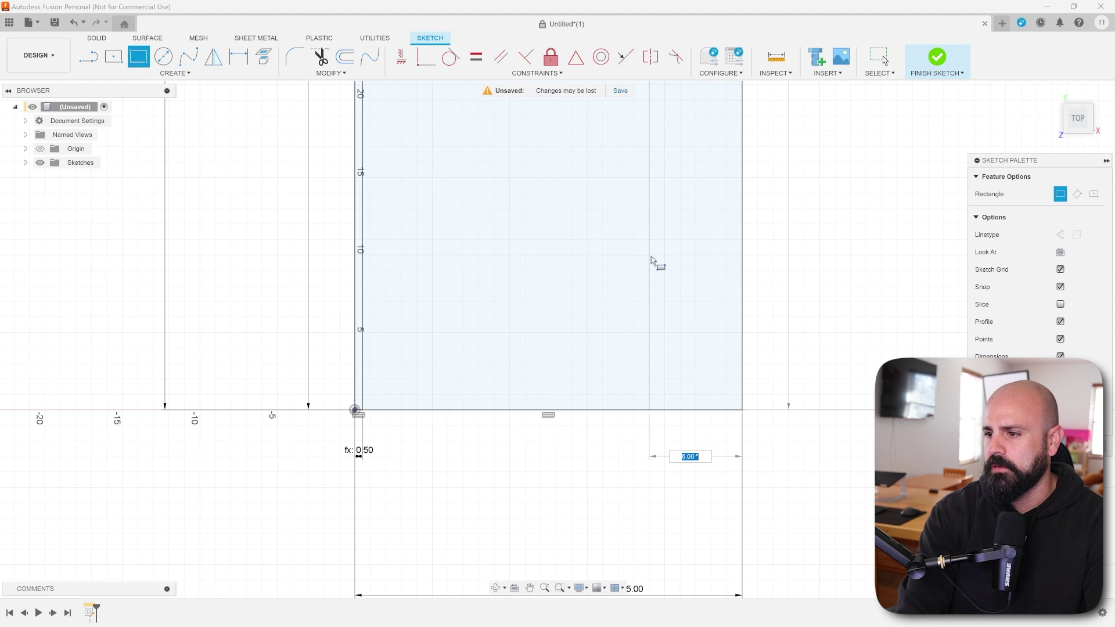
pyautogui.write('ply_thickness_half')
pyautogui.press('Down')
pyautogui.press('Return')
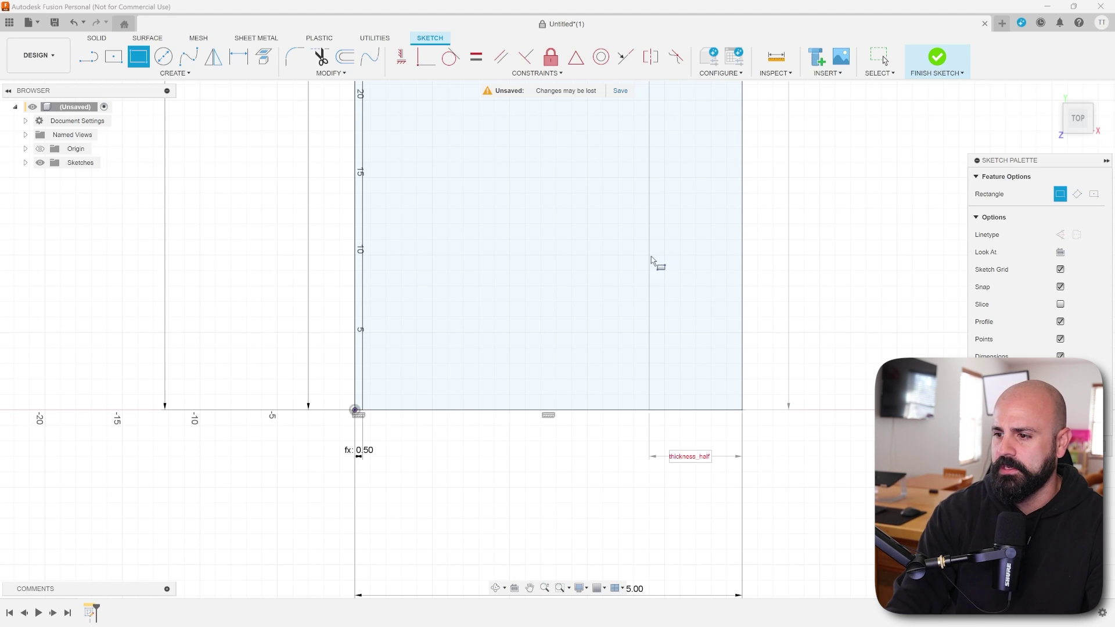
pyautogui.press('Return')
pyautogui.press('Escape')
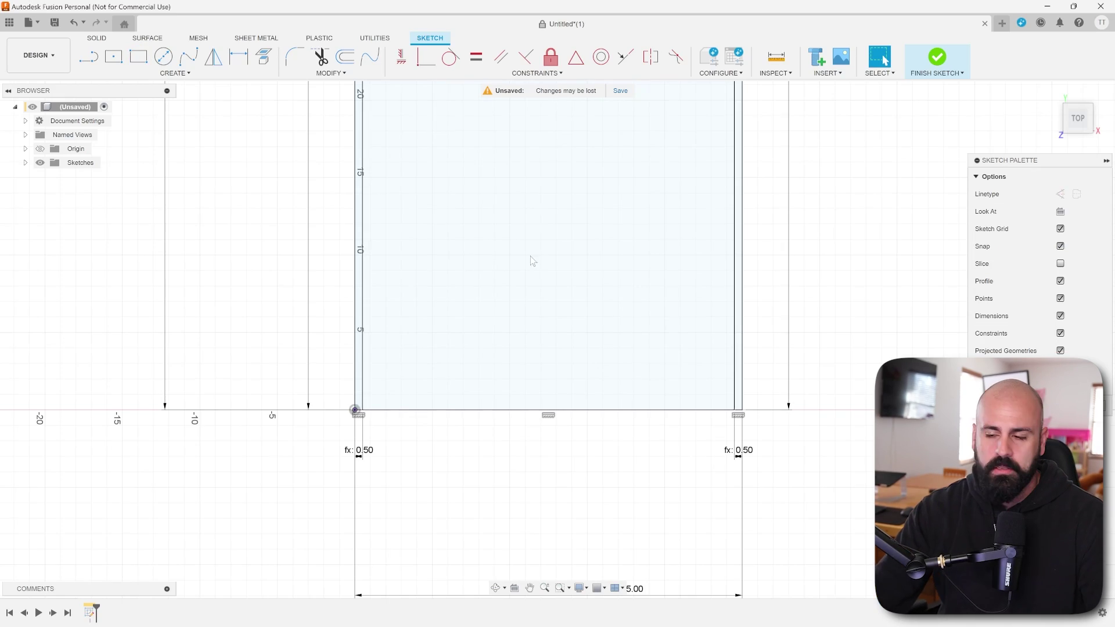
# Step: Draw a two-by rectangle from the left plywood strip's lower inner corner, total_length long and twoby_width wide
pyautogui.scroll(-5, 511, 265)
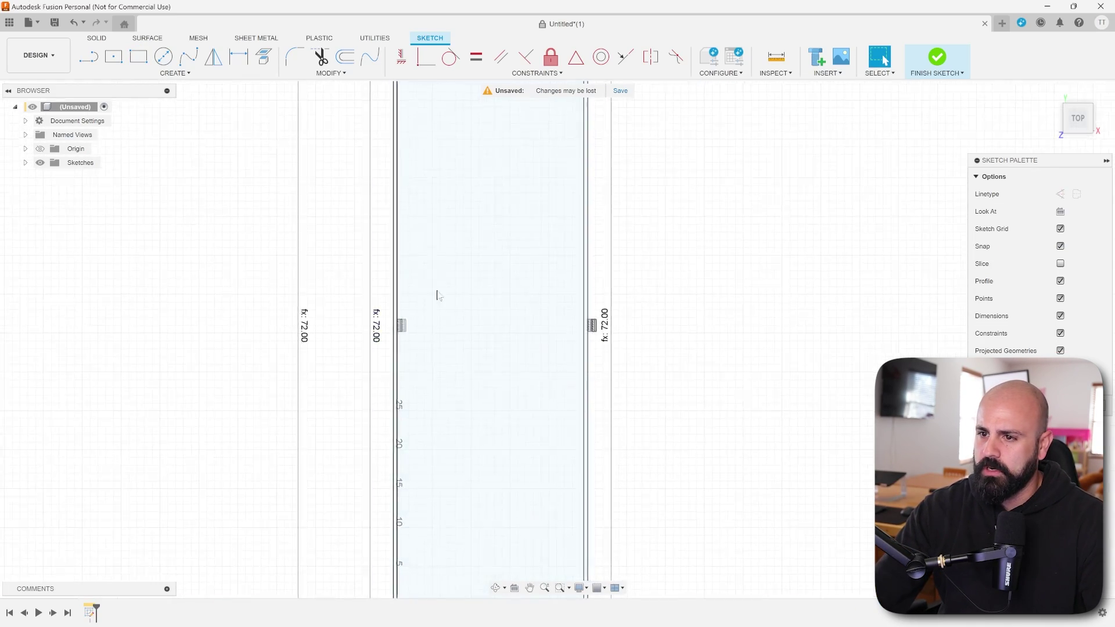
pyautogui.scroll(8, 491, 360)
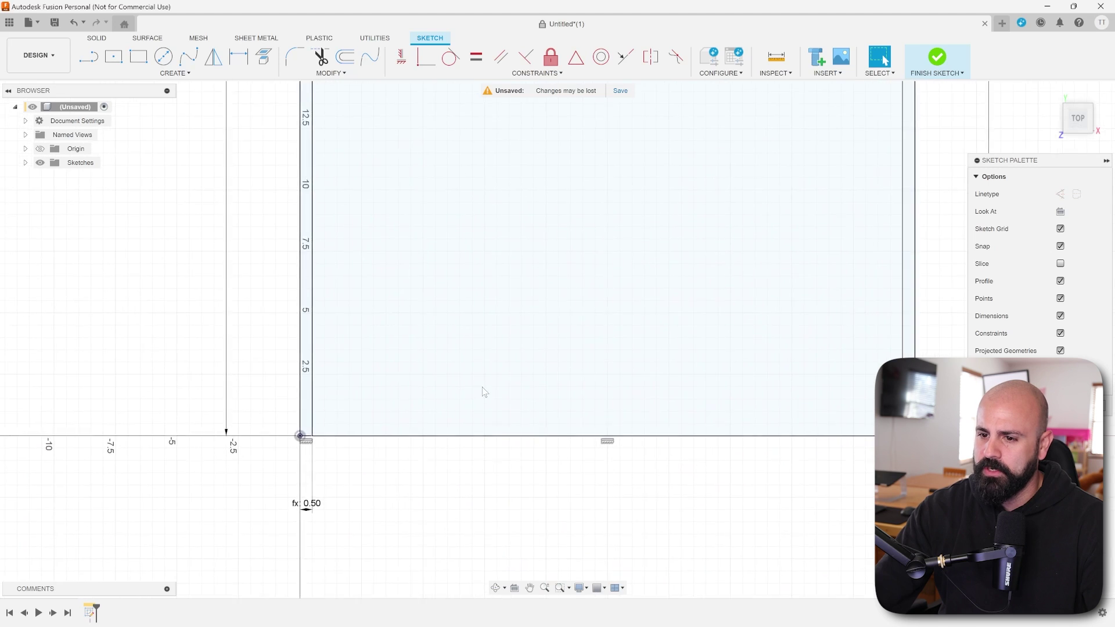
pyautogui.scroll(4, 429, 369)
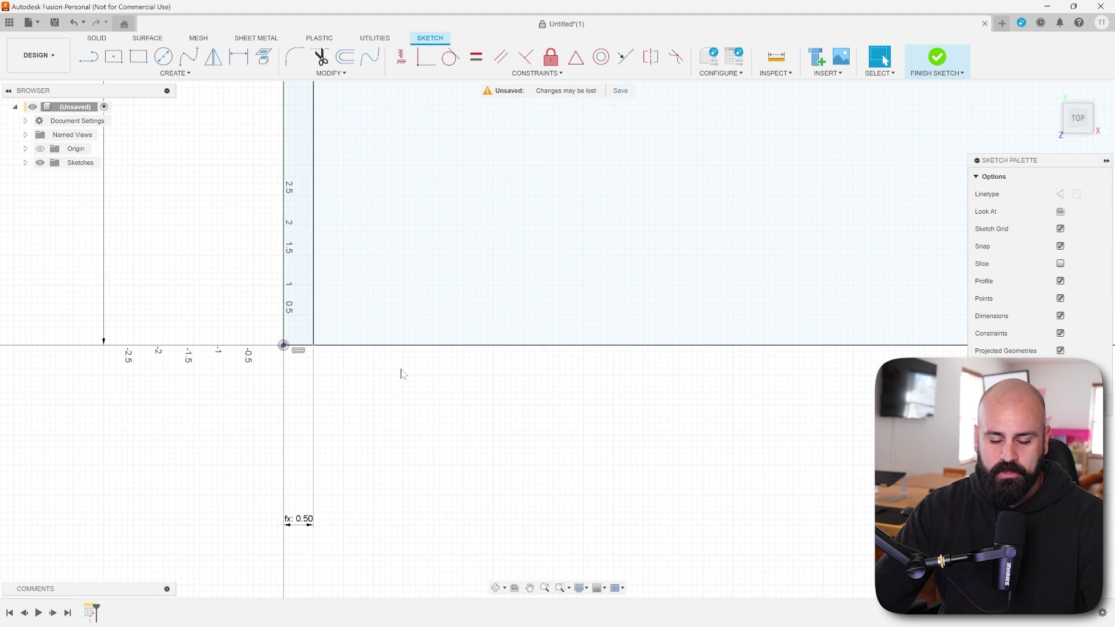
pyautogui.press('r')
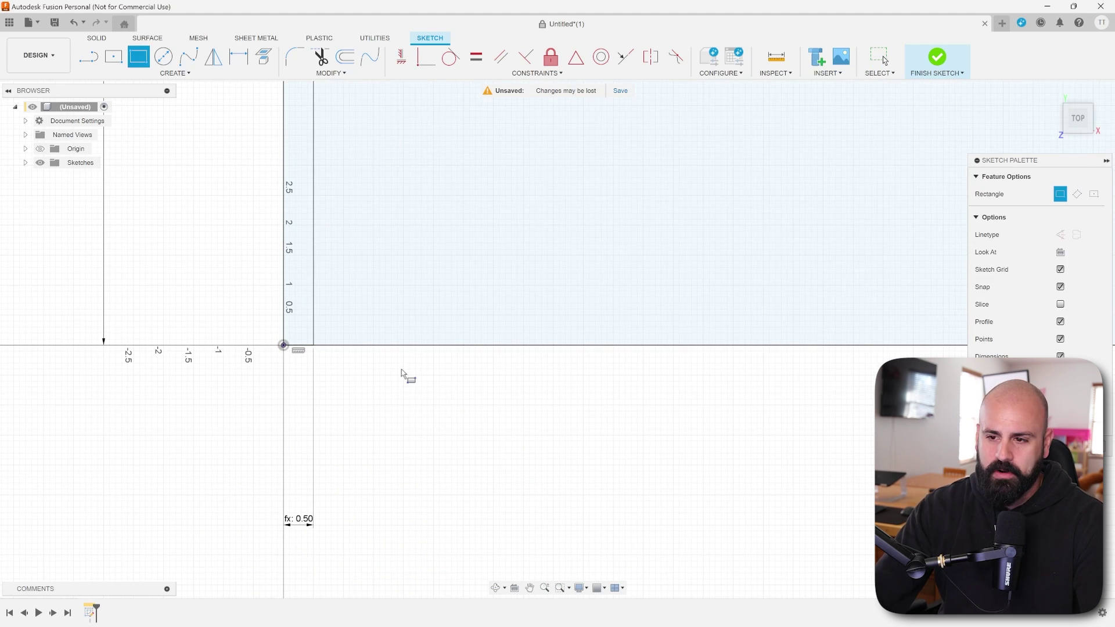
pyautogui.click(313, 346)
pyautogui.press('Tab')
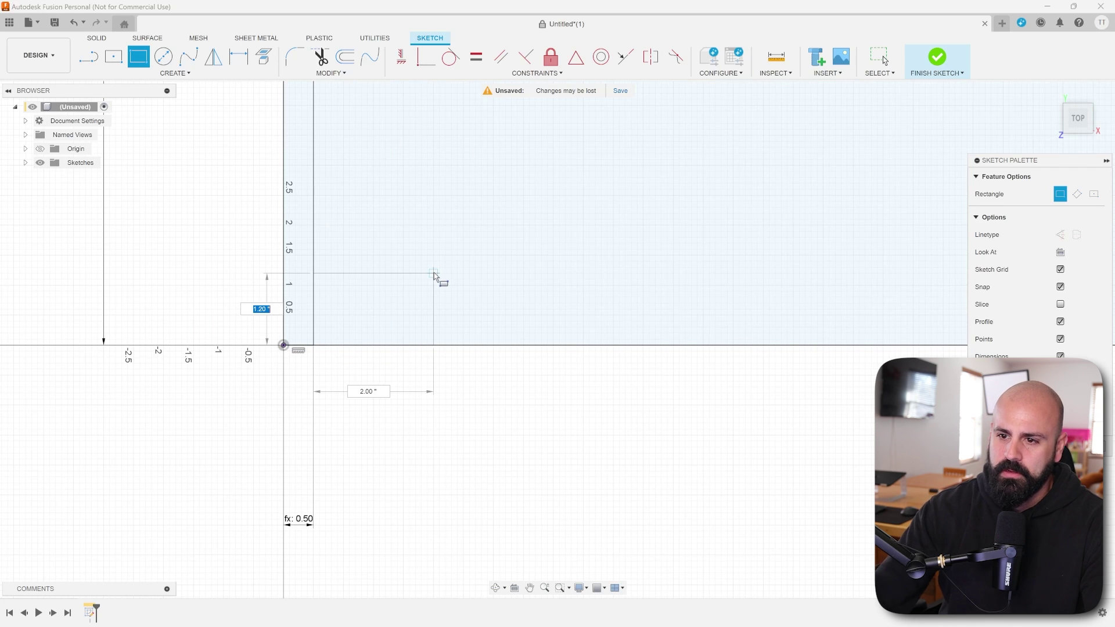
pyautogui.write('tot')
pyautogui.press('Down')
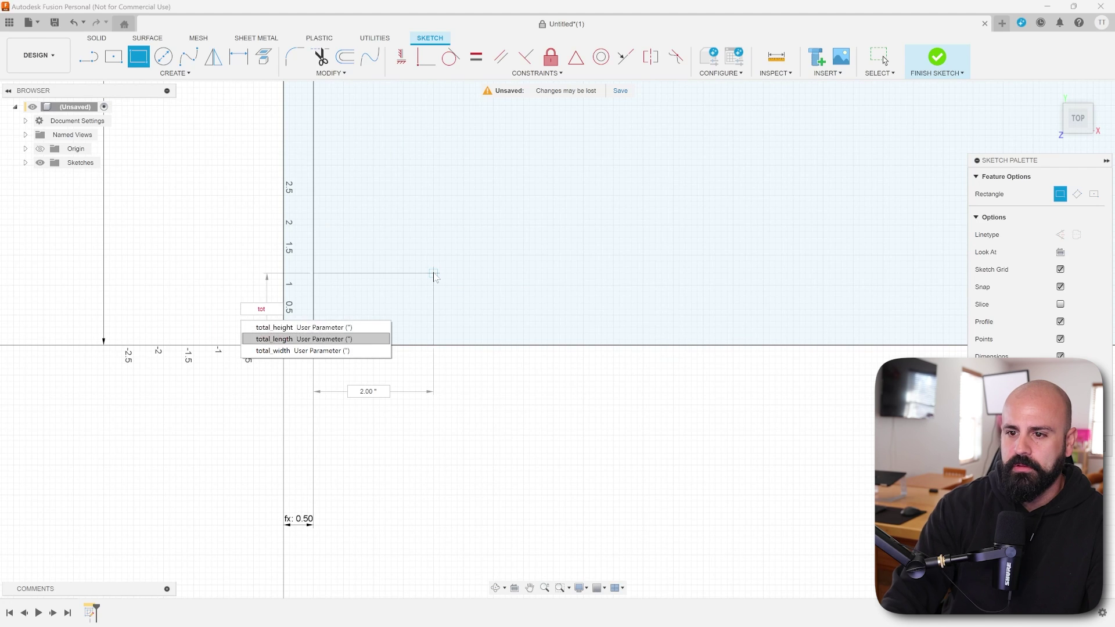
pyautogui.press('Return')
pyautogui.press('Tab')
pyautogui.write('two')
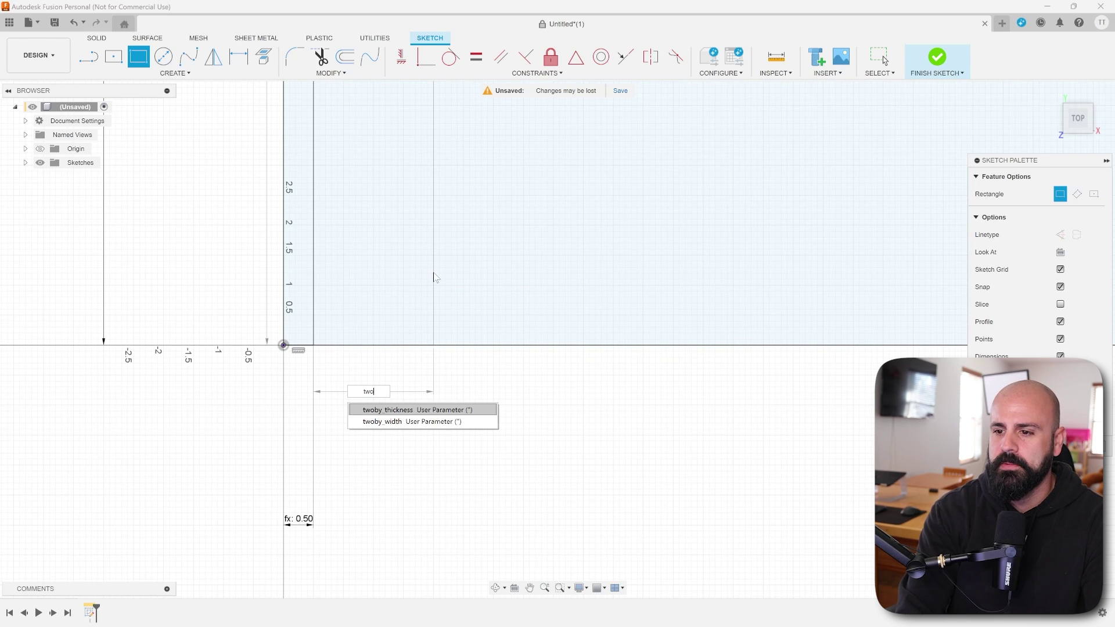
pyautogui.press('Down')
pyautogui.press('Return')
pyautogui.press('Return')
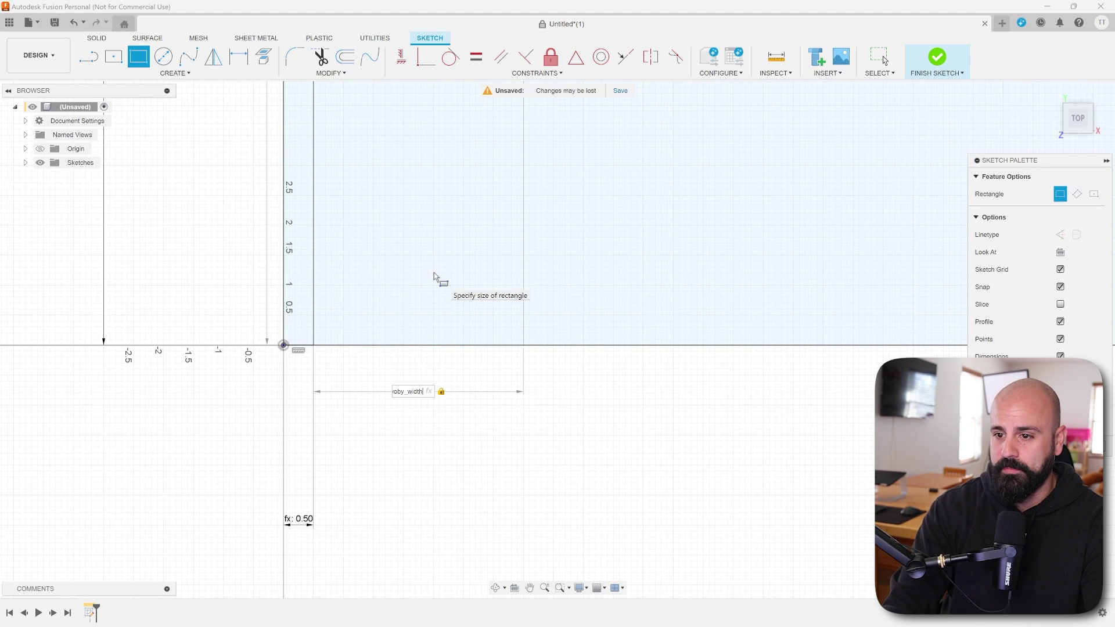
pyautogui.press('Escape')
# Step: Draw a matching two-by rectangle inward from the right plywood strip's lower inner corner, total_length long and twoby_width wide
pyautogui.scroll(5, 476, 282)
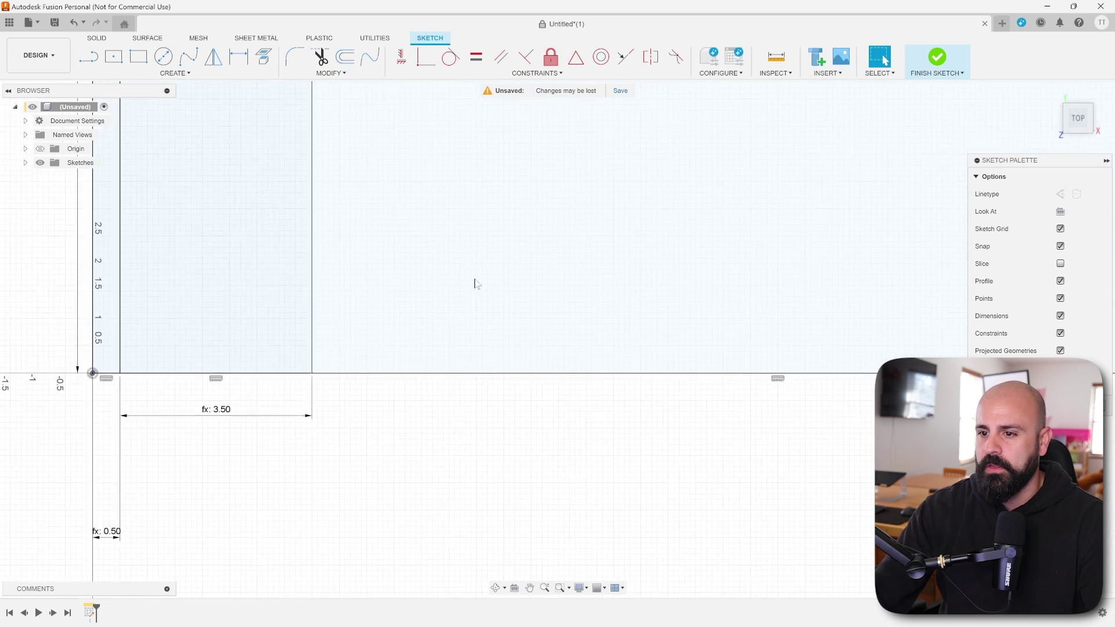
pyautogui.moveTo(553, 354)
pyautogui.mouseDown(button='middle')
pyautogui.moveTo(530, 368)
pyautogui.moveTo(431, 336)
pyautogui.mouseUp(button='middle')
pyautogui.scroll(1, 430, 336)
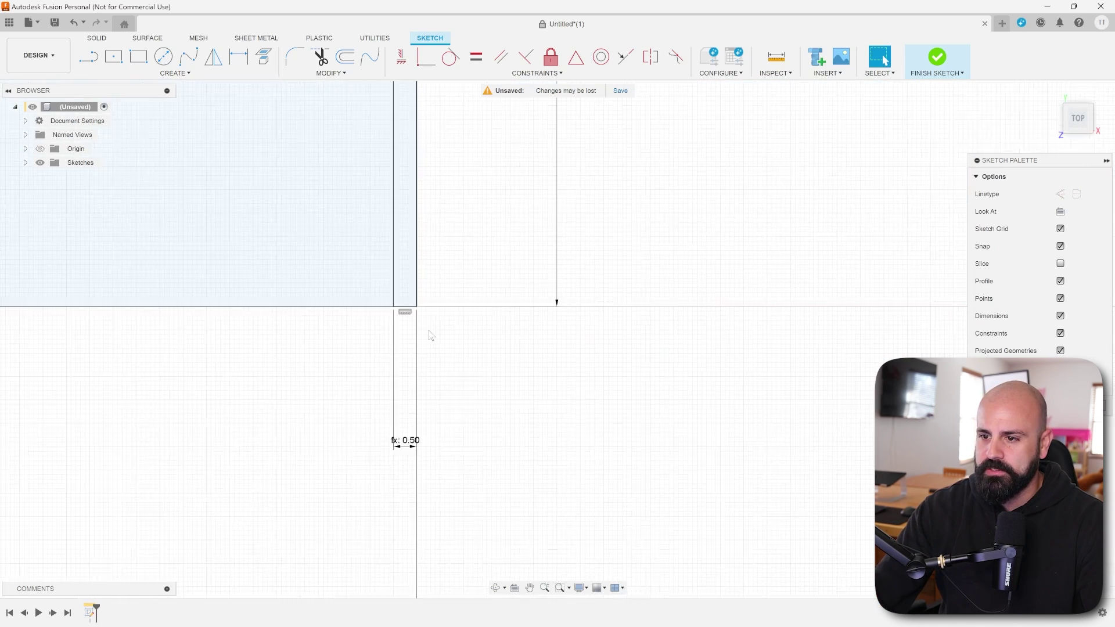
pyautogui.press('r')
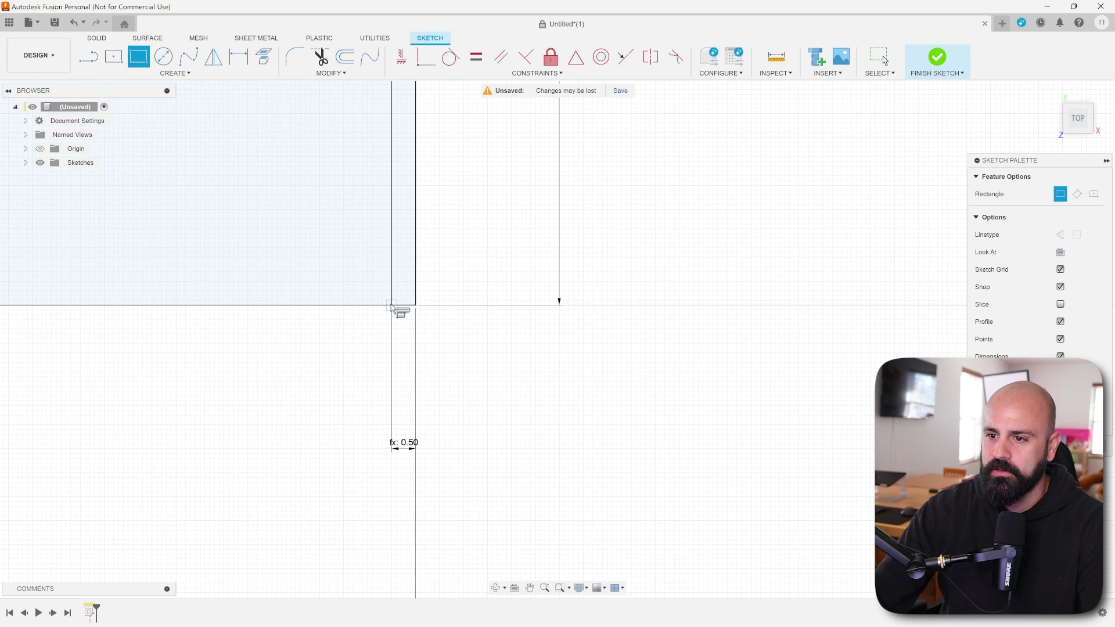
pyautogui.click(391, 305)
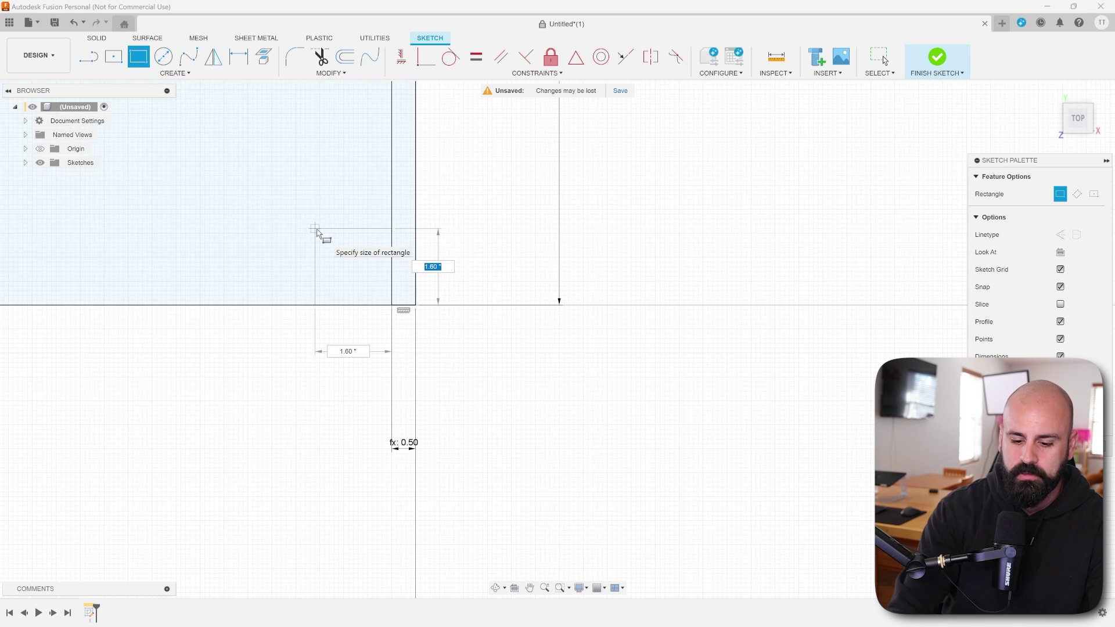
pyautogui.write('tot')
pyautogui.press('Down')
pyautogui.press('Return')
pyautogui.press('Tab')
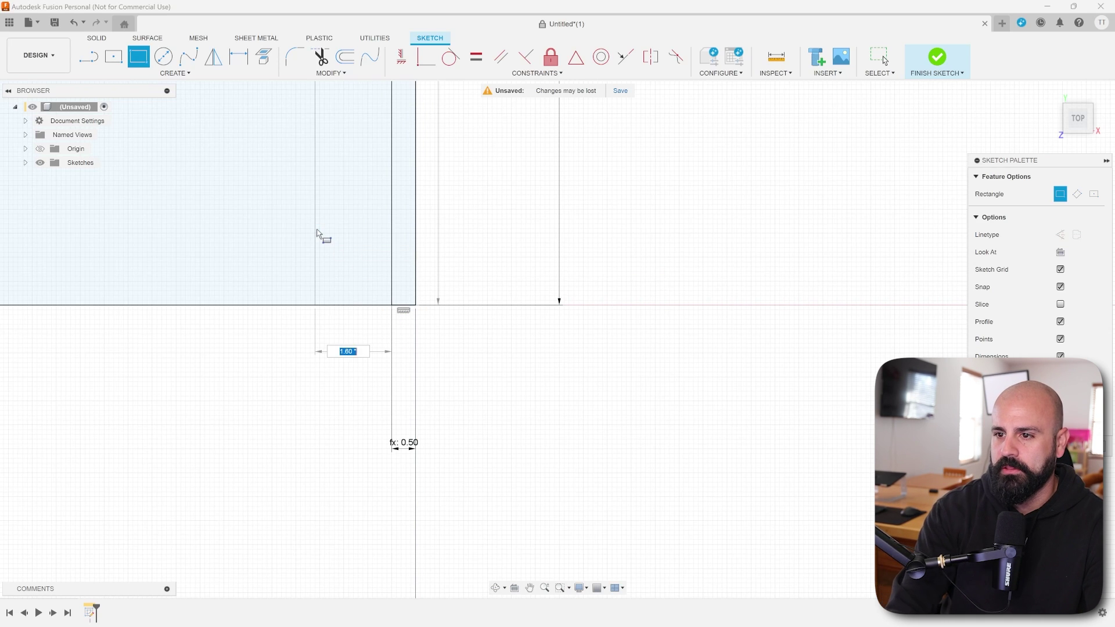
pyautogui.write('two')
pyautogui.press('Down')
pyautogui.press('Return')
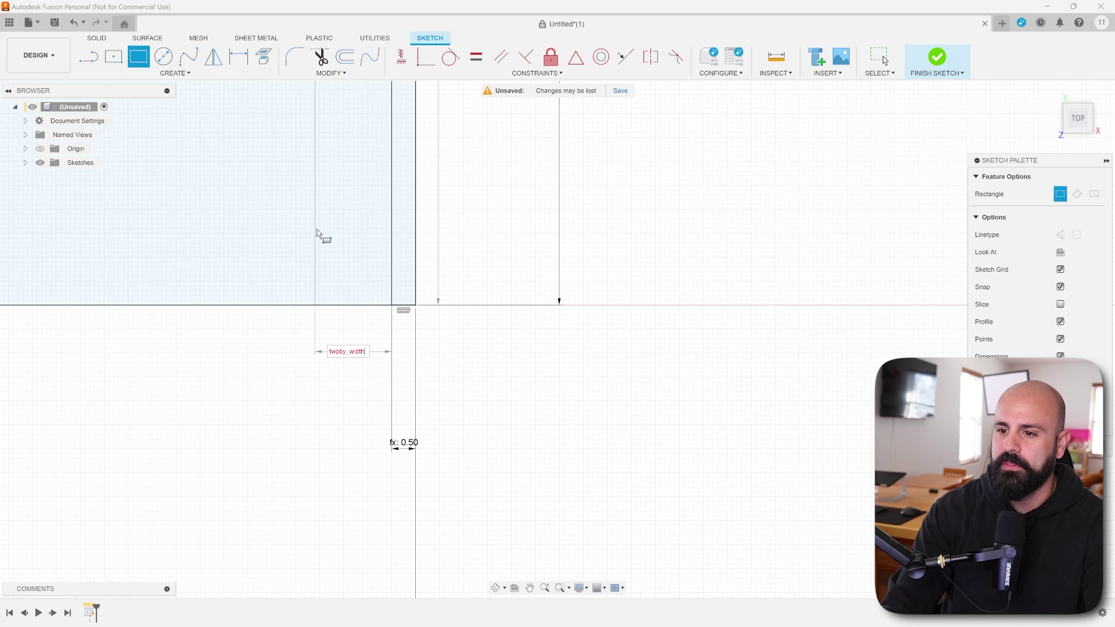
pyautogui.press('Return')
pyautogui.press('Escape')
pyautogui.scroll(-10, 318, 234)
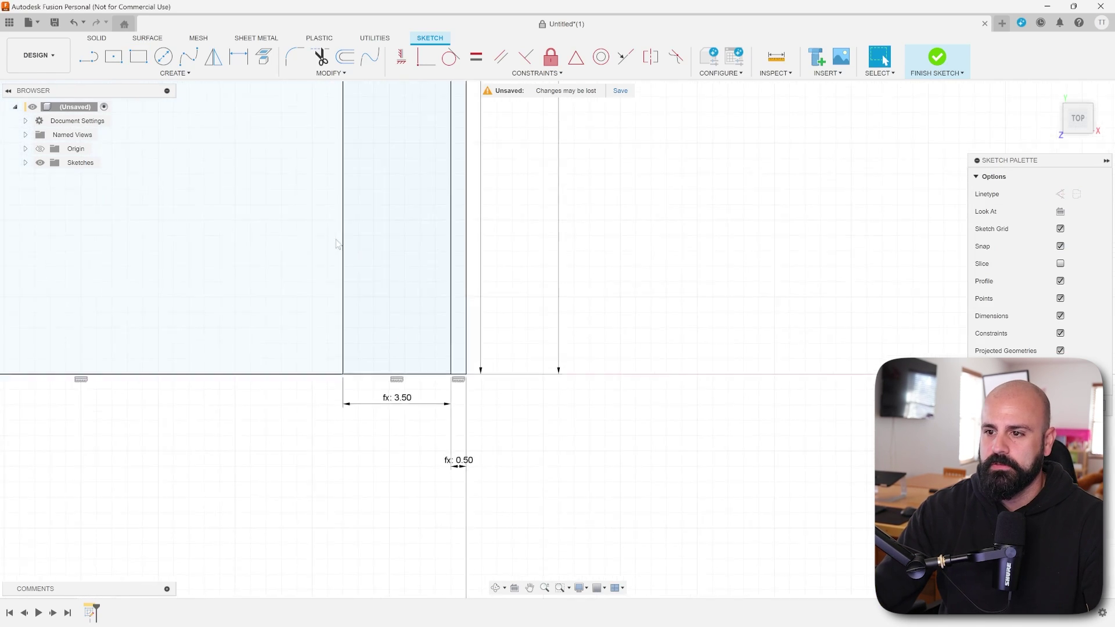
# Step: Begin a cross-member rectangle at the left two-by's lower inner corner and set its height to twoby_width
pyautogui.scroll(4, 473, 386)
pyautogui.scroll(3, 422, 418)
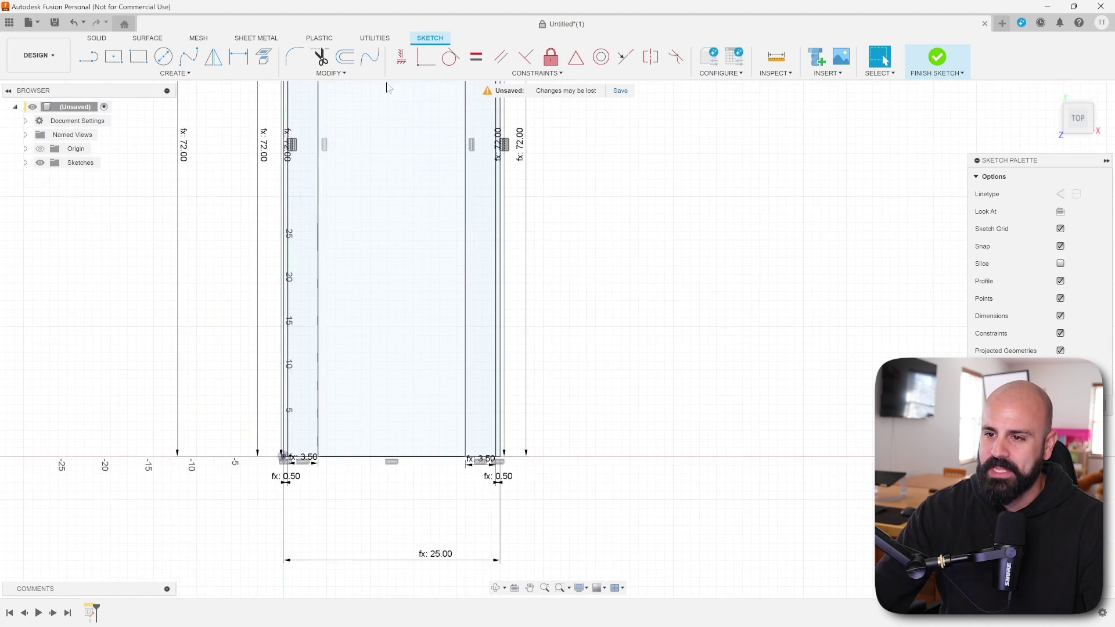
pyautogui.scroll(2, 364, 385)
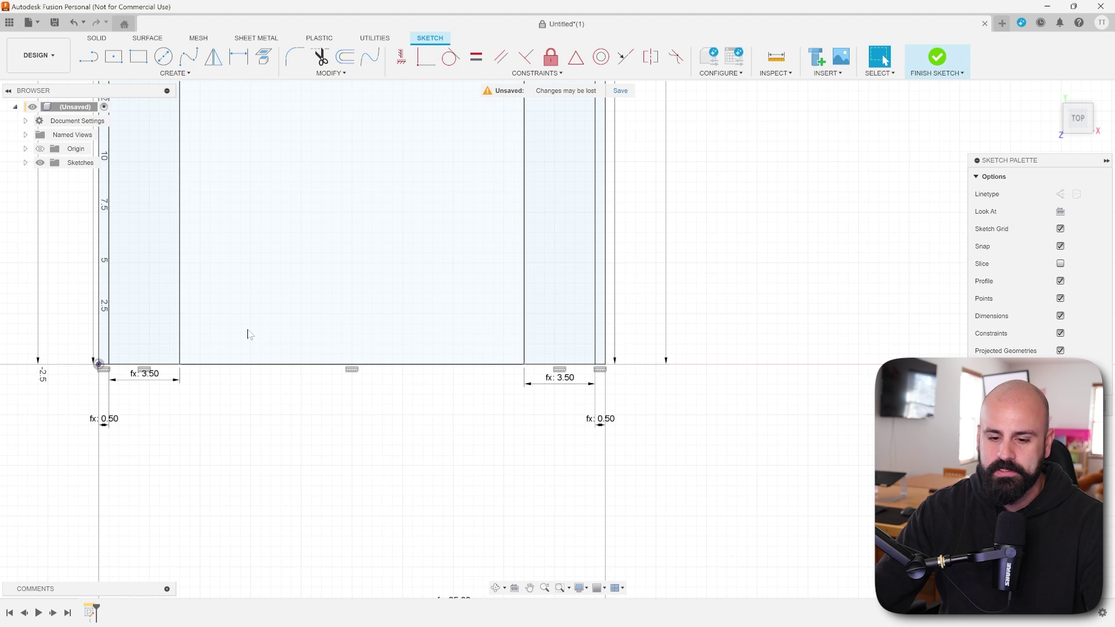
pyautogui.press('r')
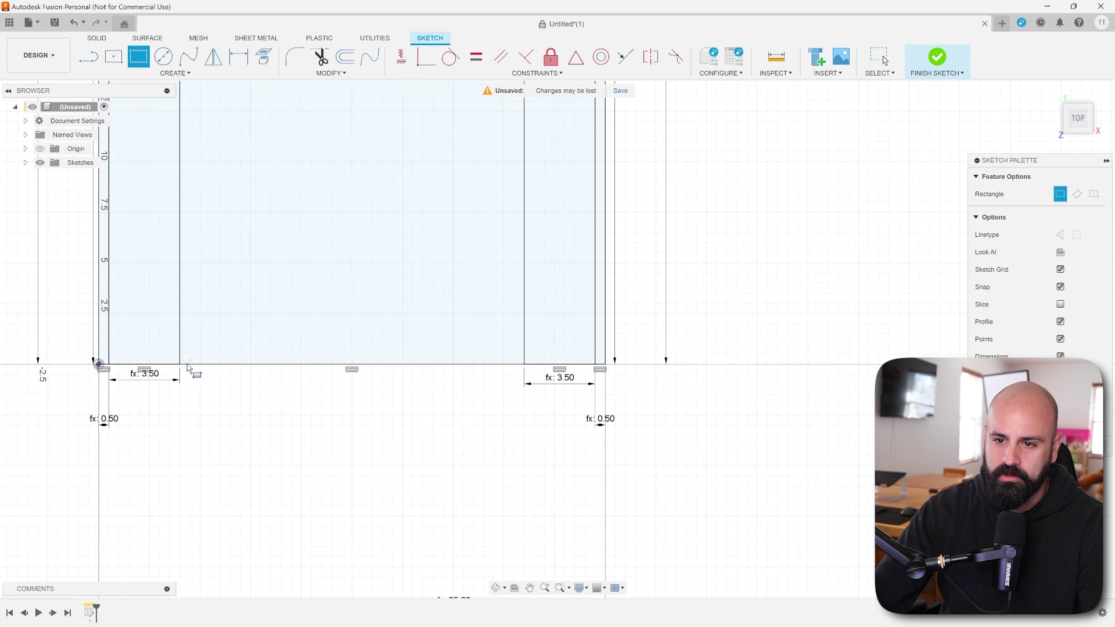
pyautogui.scroll(3, 224, 373)
pyautogui.moveTo(182, 364); pyautogui.dragTo(475, 383, button='middle')
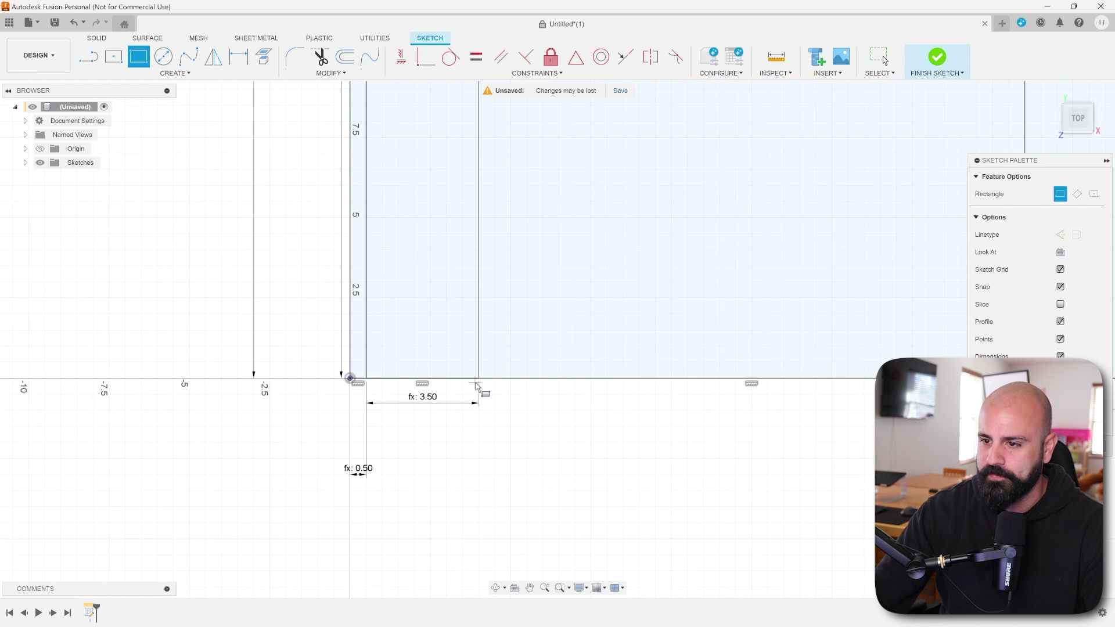
pyautogui.click(480, 379)
pyautogui.scroll(-4, 550, 353)
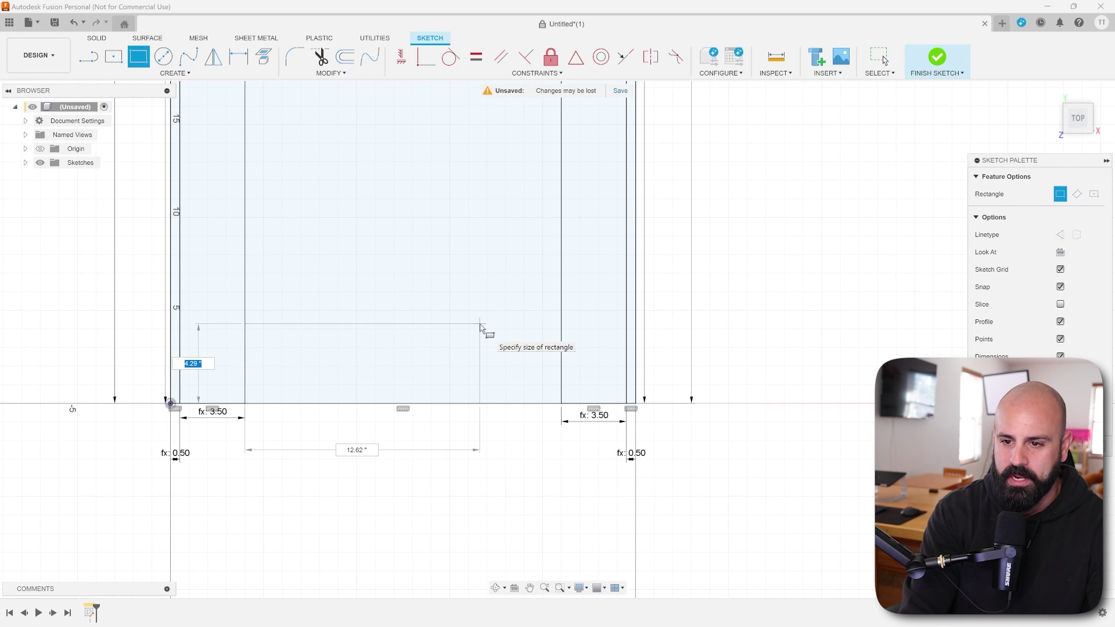
pyautogui.write('two')
pyautogui.press('Down')
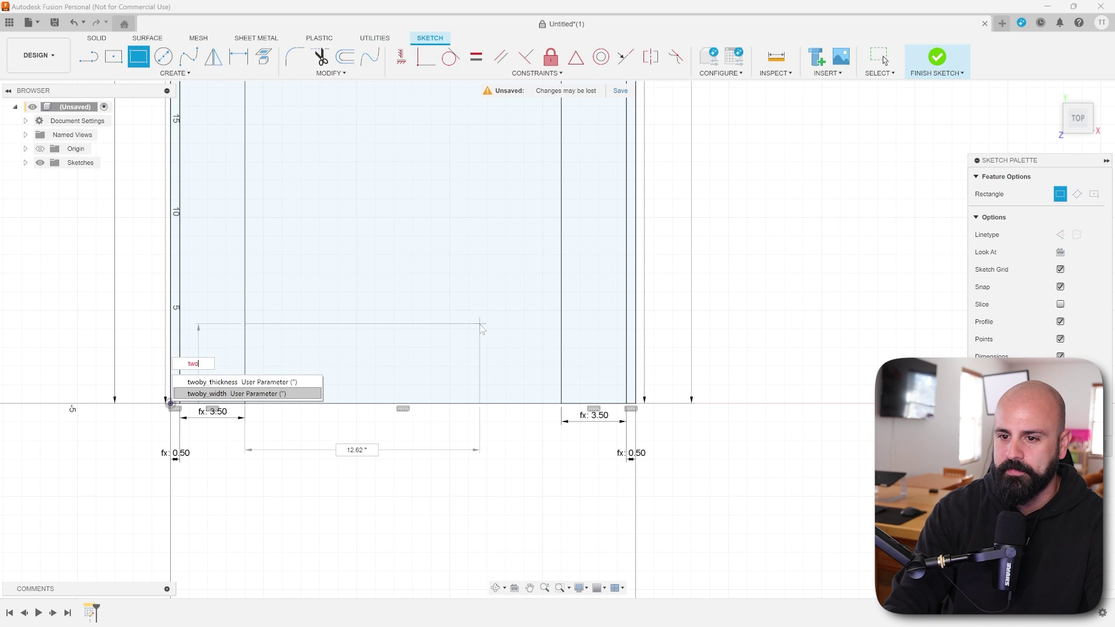
pyautogui.press('Return')
pyautogui.press('Tab')
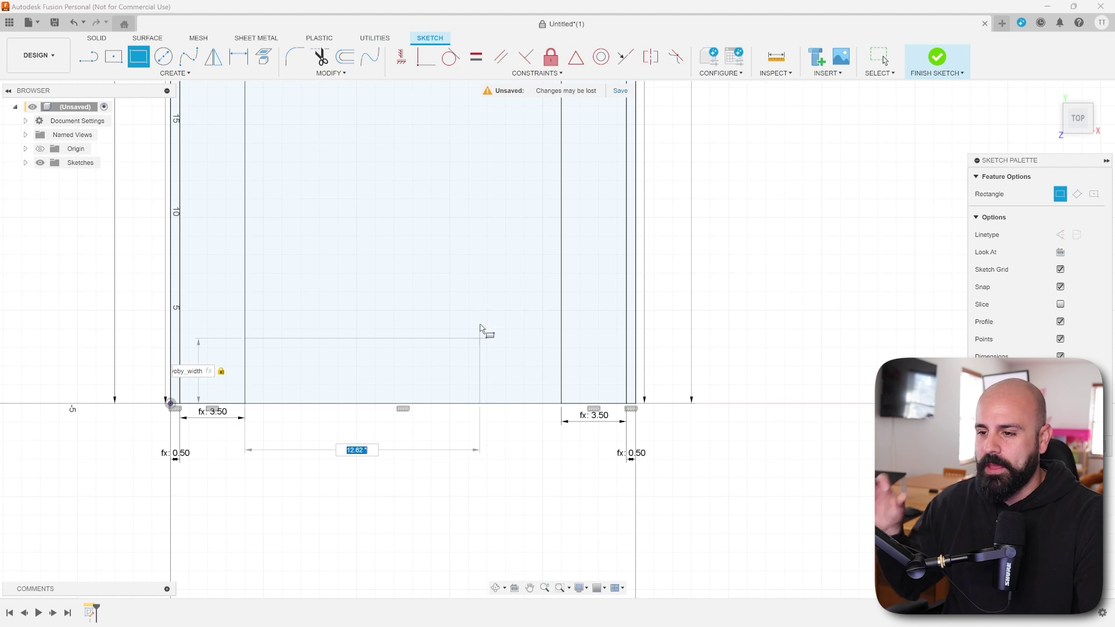
# Step: Set the cross-member rectangle's width to total_width-ply_thickness_half*2-twoby_width*2 and complete it
pyautogui.write('tot')
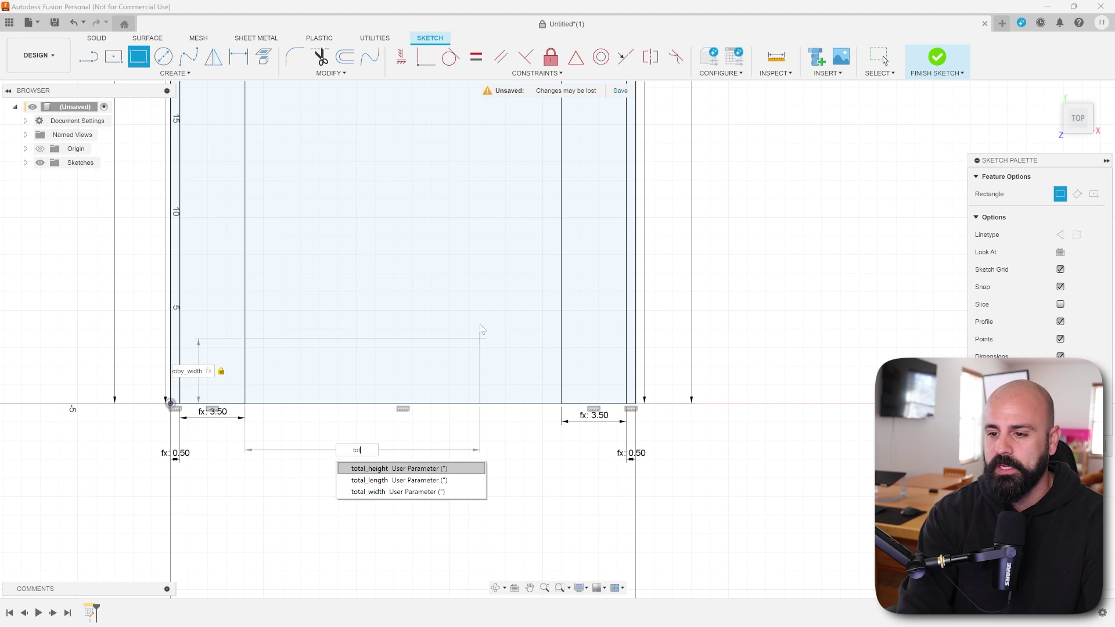
pyautogui.press('Down')
pyautogui.press('Down')
pyautogui.press('Return')
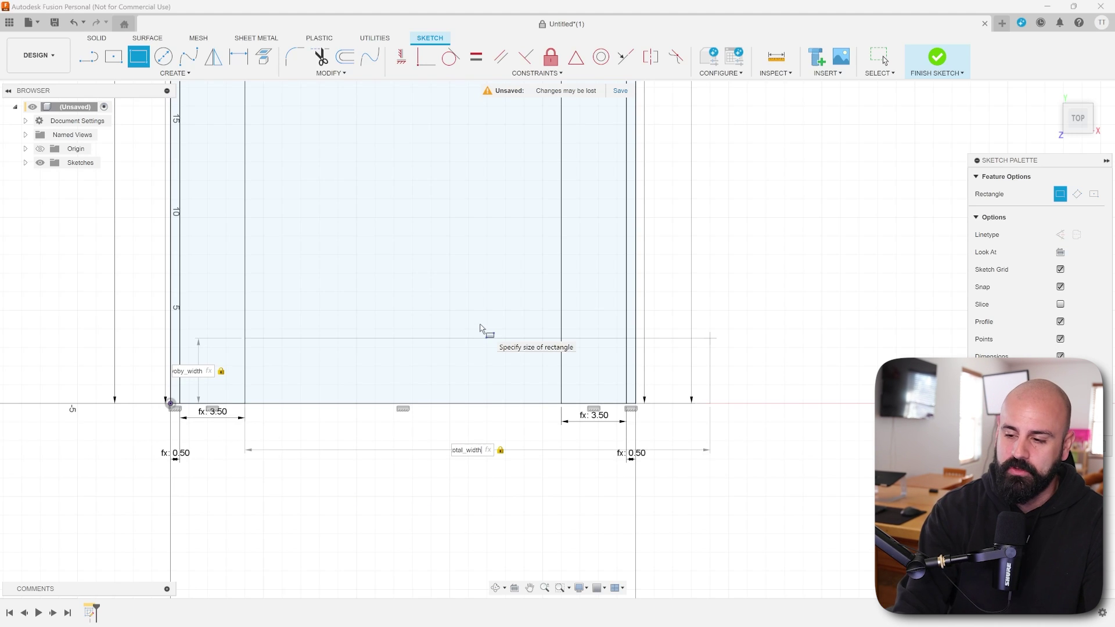
pyautogui.write('-ply')
pyautogui.press('Down')
pyautogui.press('Return')
pyautogui.write('*2')
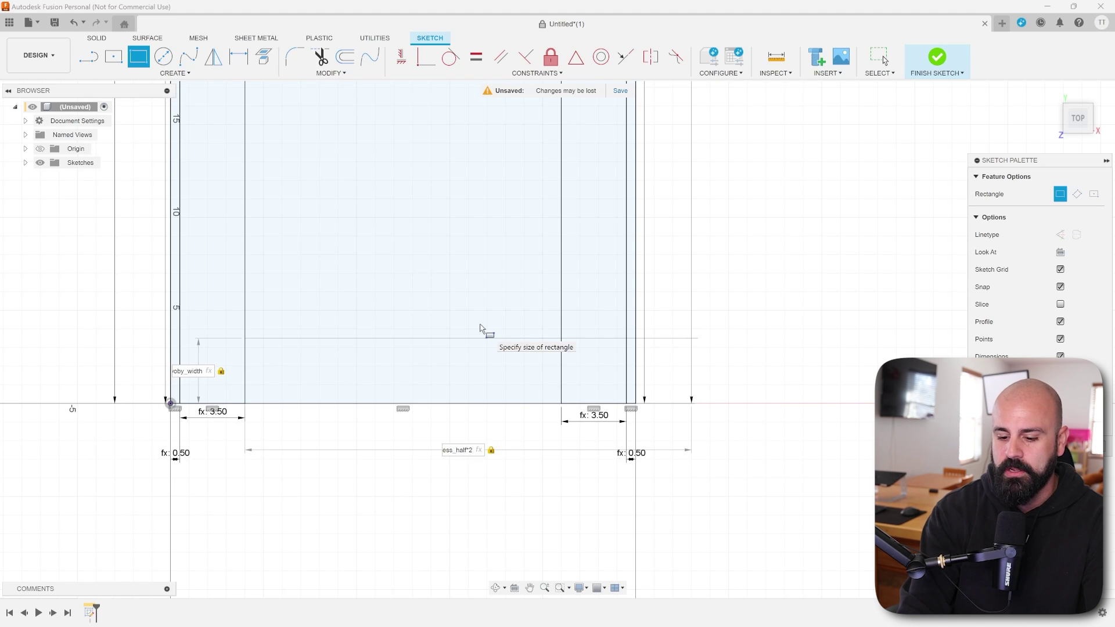
pyautogui.write('-two')
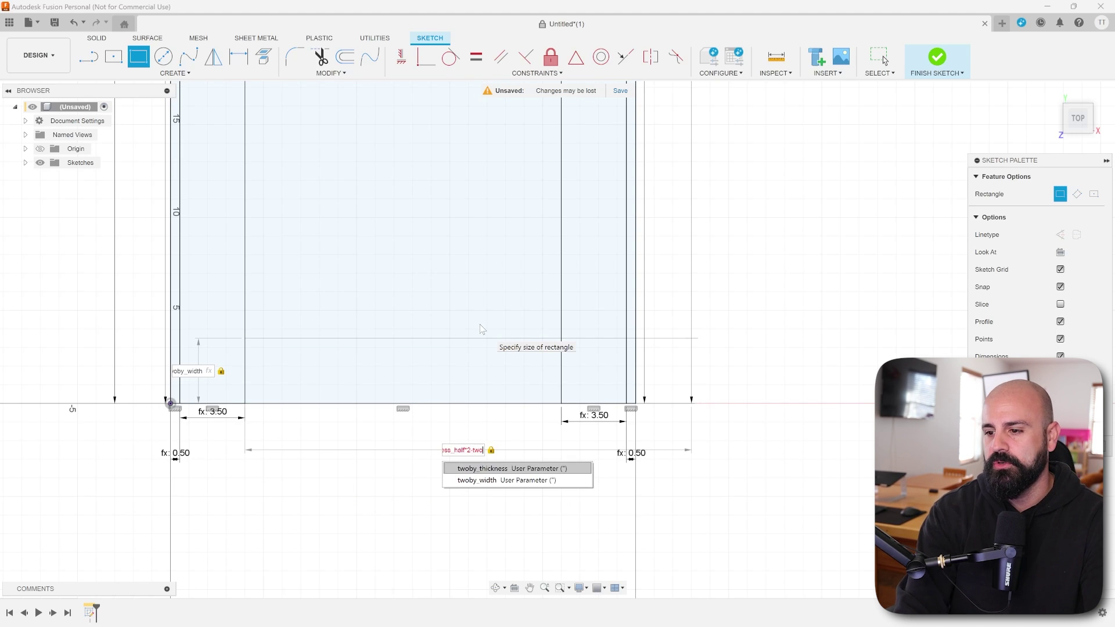
pyautogui.press('Down')
pyautogui.press('Return')
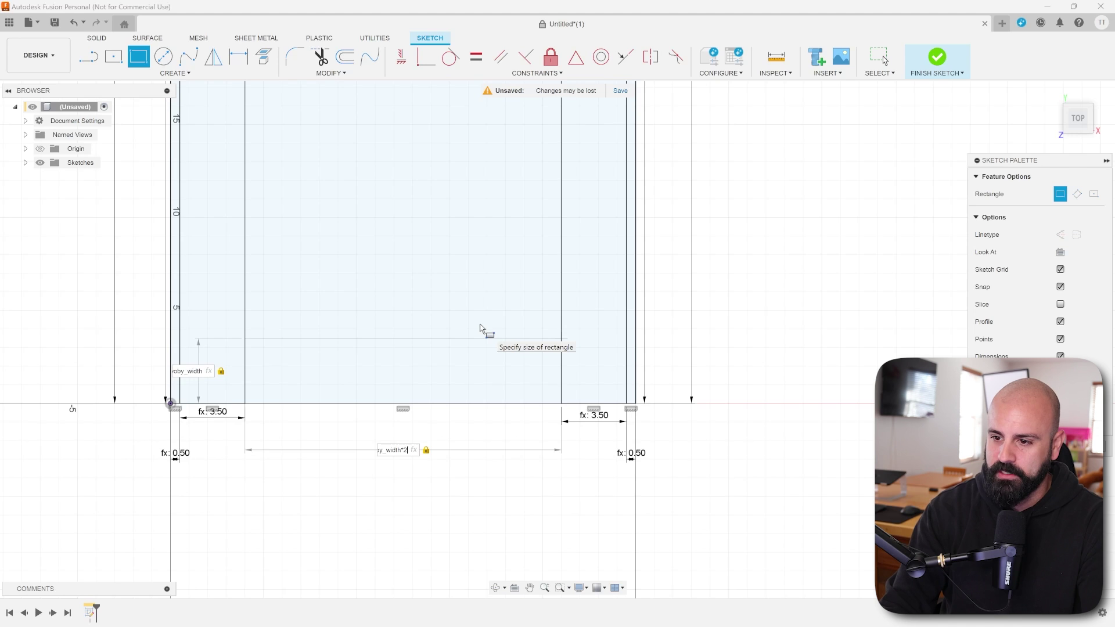
pyautogui.press('Return')
pyautogui.press('Escape')
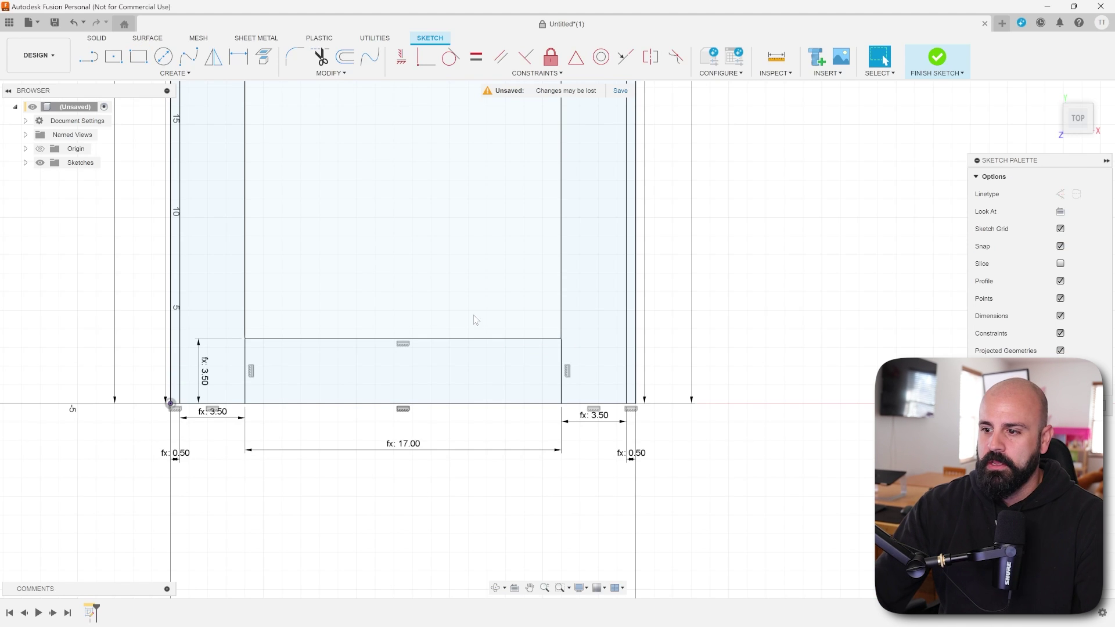
# Step: Move the cross-member's height dimension outside the footprint's left edge and finish the sketch
pyautogui.moveTo(205, 372); pyautogui.dragTo(73, 372)
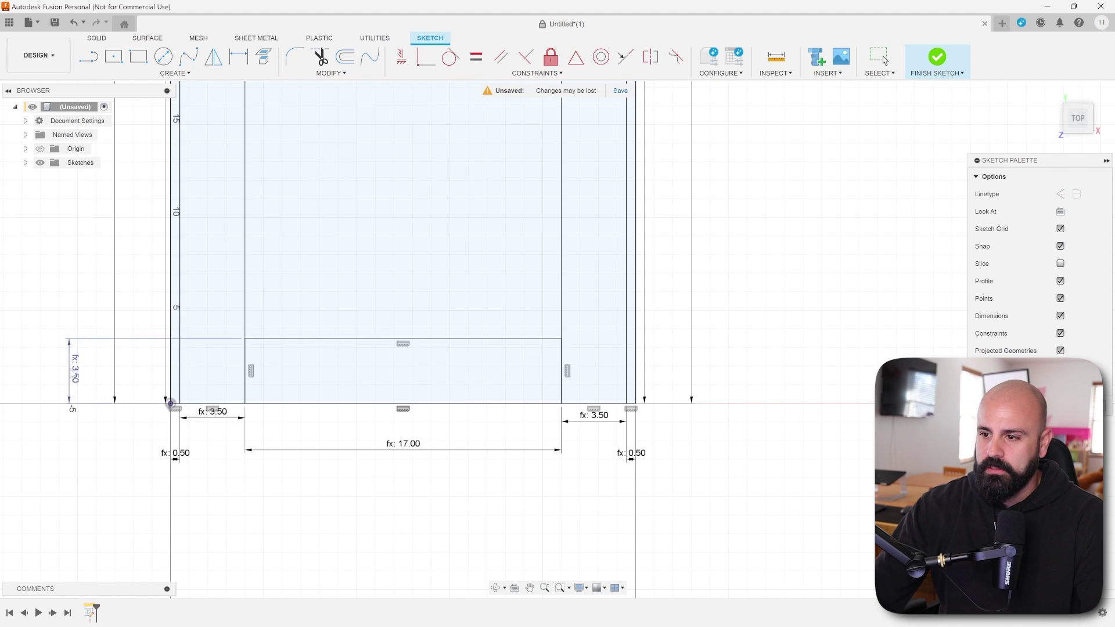
pyautogui.scroll(-6, 389, 321)
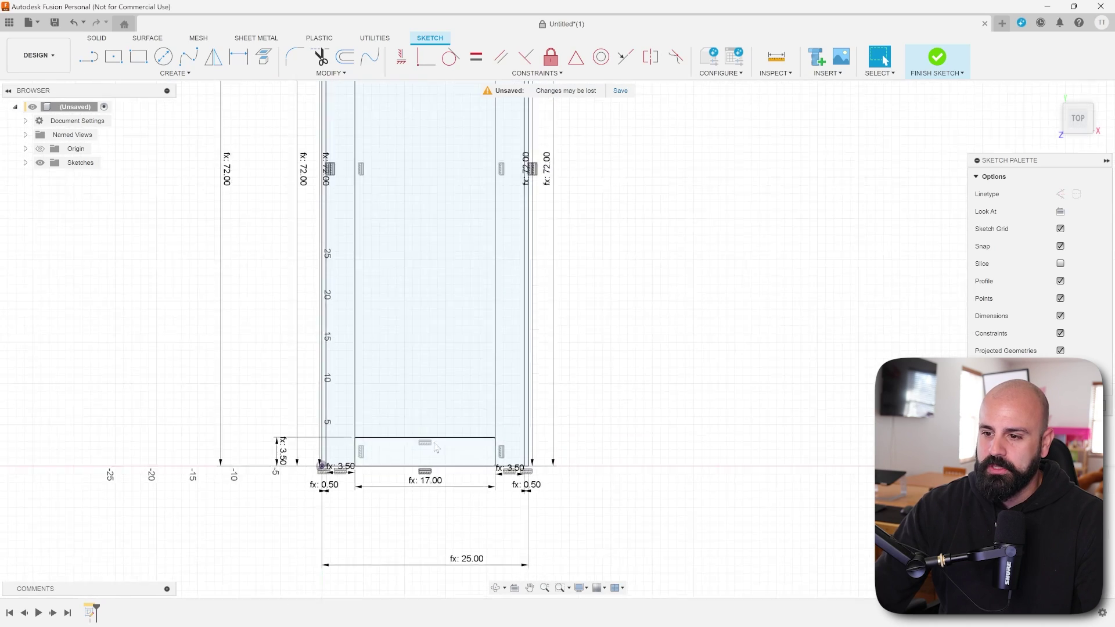
pyautogui.scroll(-1, 431, 282)
pyautogui.moveTo(432, 284); pyautogui.dragTo(431, 291, button='middle')
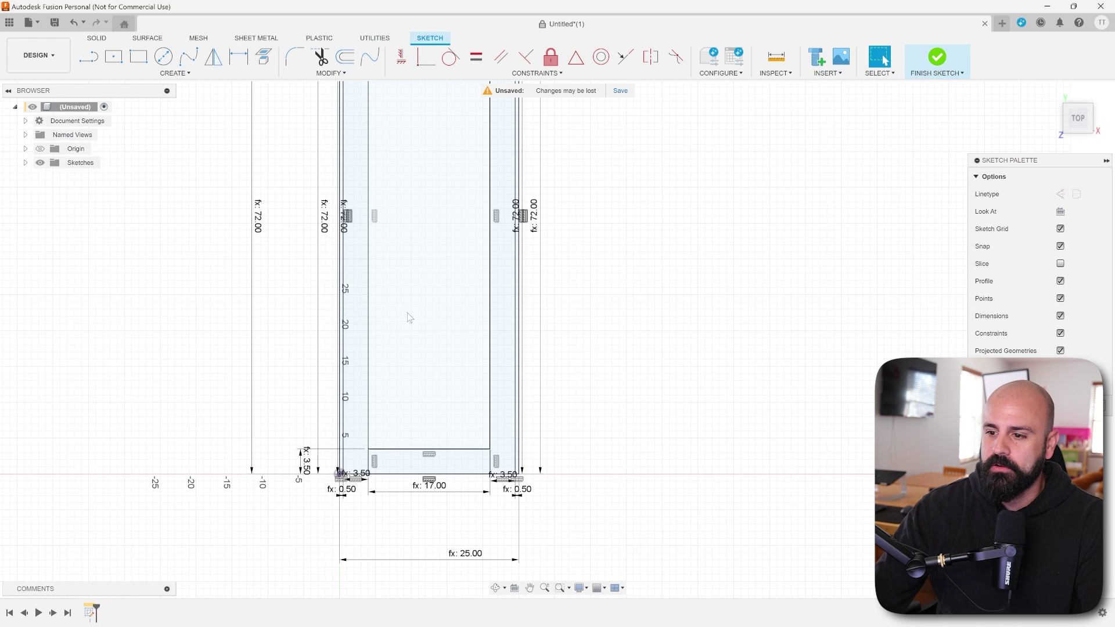
pyautogui.scroll(-3, 427, 308)
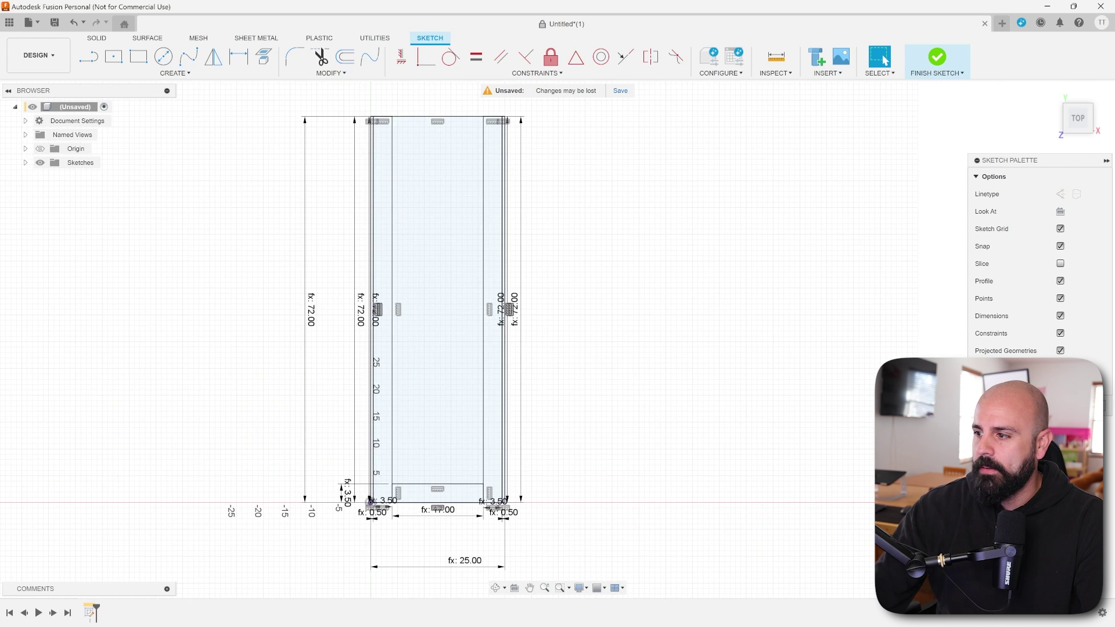
pyautogui.click(937, 58)
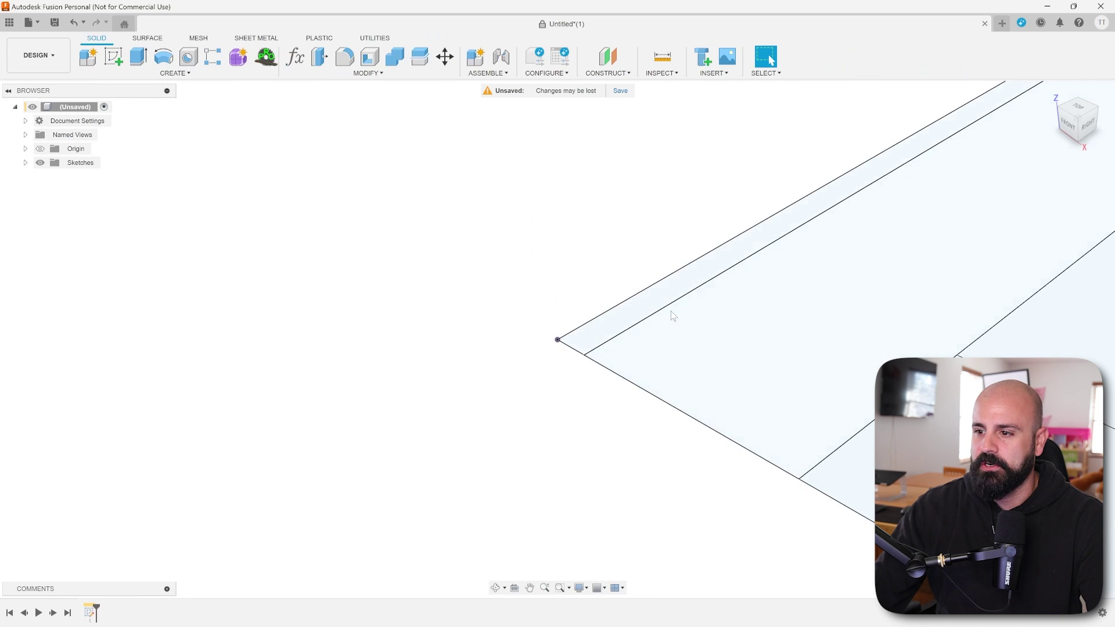
# Step: Extrude the left long two-by profile upward by twoby_thickness as a new body
pyautogui.scroll(3, 686, 322)
pyautogui.scroll(-6, 685, 322)
pyautogui.keyDown('shift'); pyautogui.moveTo(578, 373); pyautogui.dragTo(416, 344, button='middle'); pyautogui.keyUp('shift')
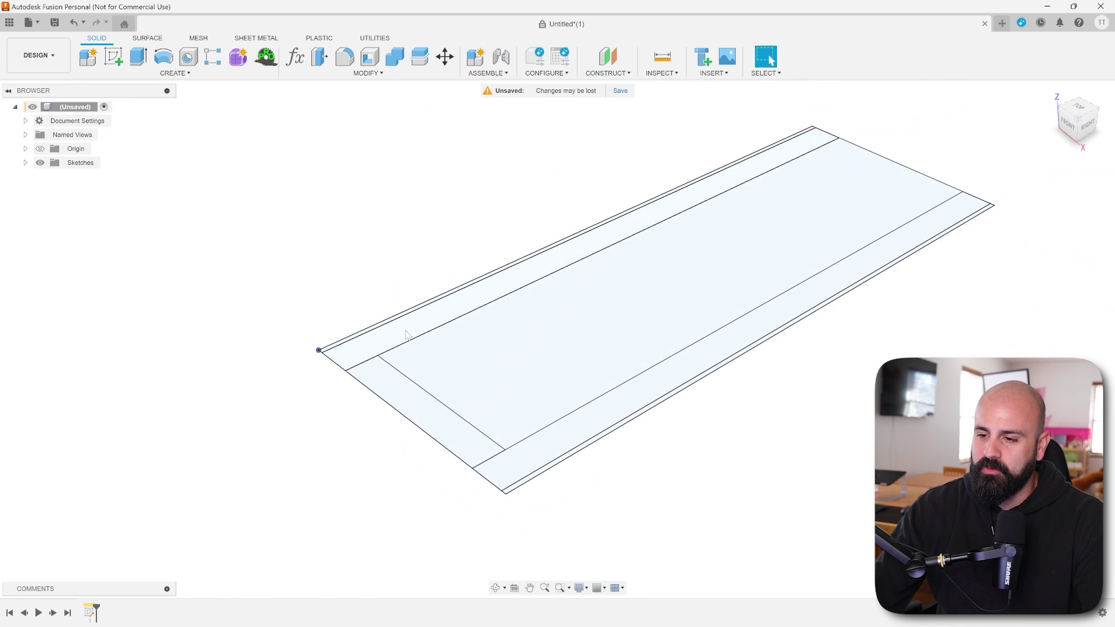
pyautogui.click(407, 335)
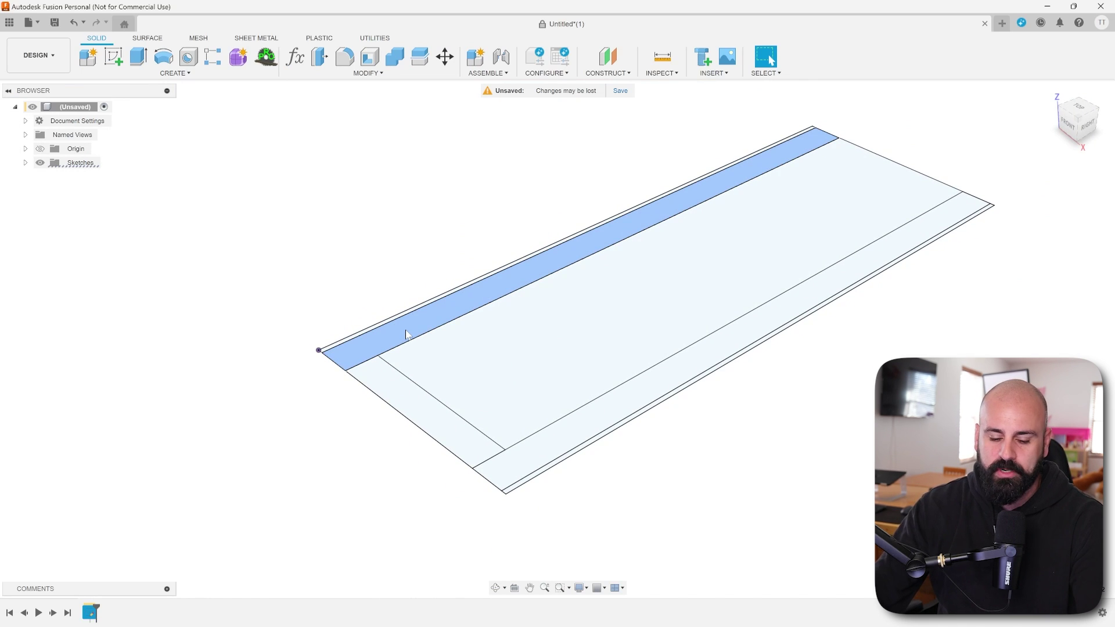
pyautogui.press('e')
pyautogui.moveTo(631, 225); pyautogui.dragTo(616, 166)
pyautogui.write('two')
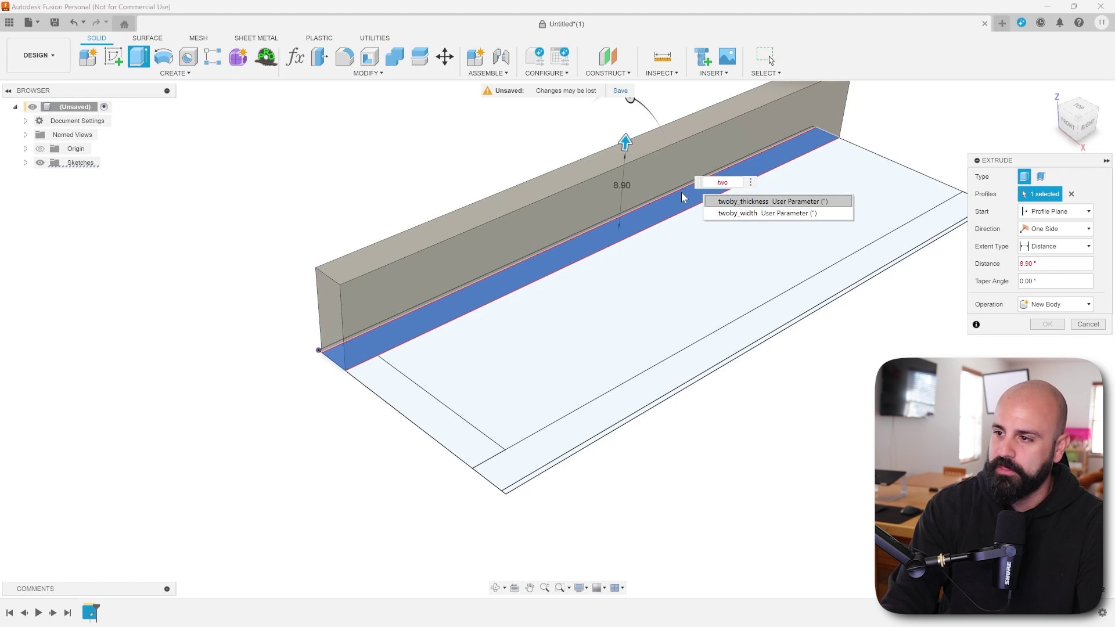
pyautogui.press('Return')
pyautogui.press('Return')
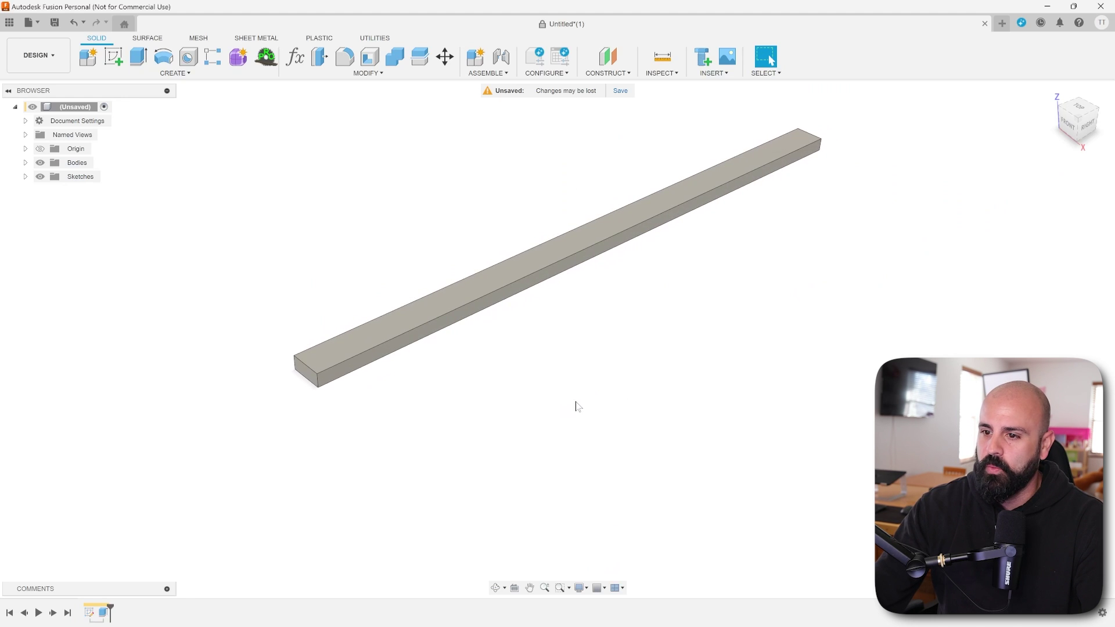
# Step: Make the hidden Sketch1 visible again so its remaining profiles can be selected
pyautogui.click(26, 176)
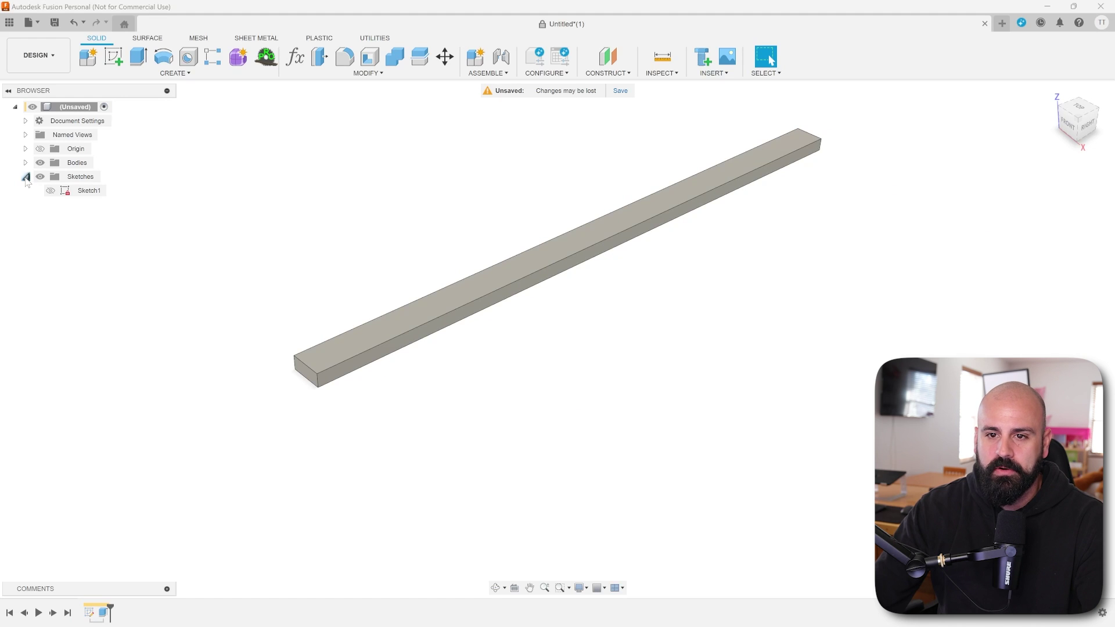
pyautogui.click(83, 195)
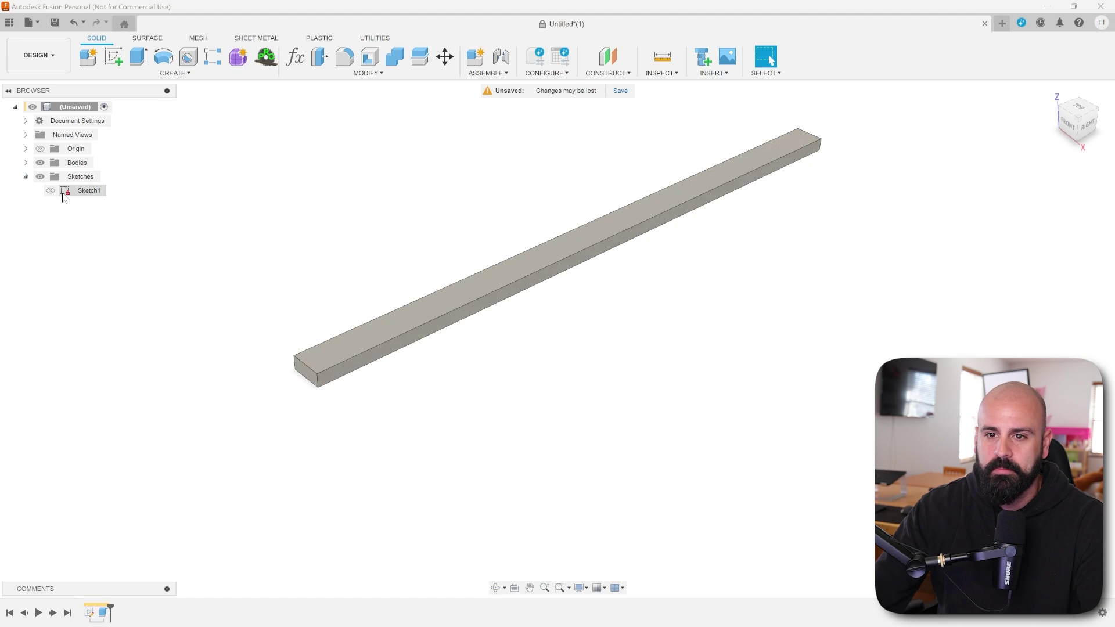
pyautogui.click(50, 191)
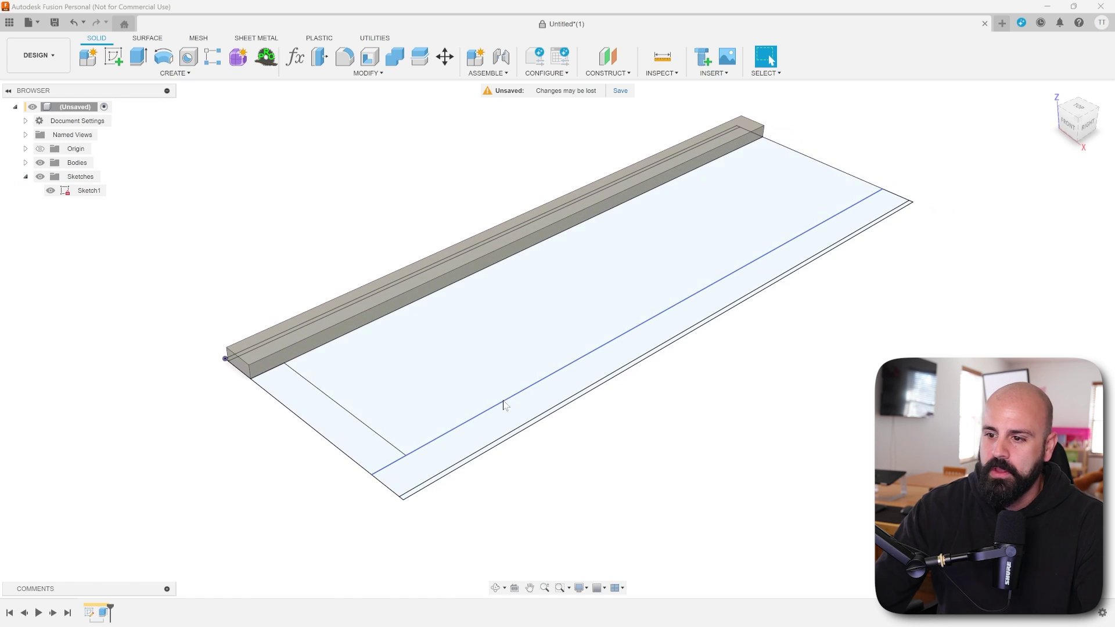
# Step: Extrude the right long two-by profile upward by twoby_thickness as a new body
pyautogui.click(497, 427)
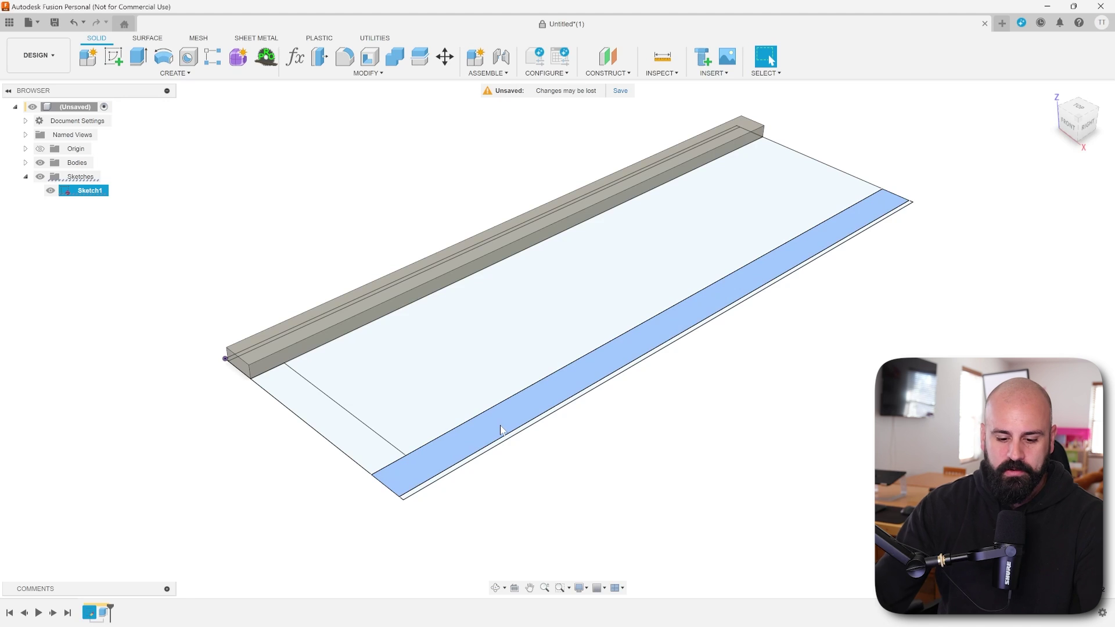
pyautogui.press('e')
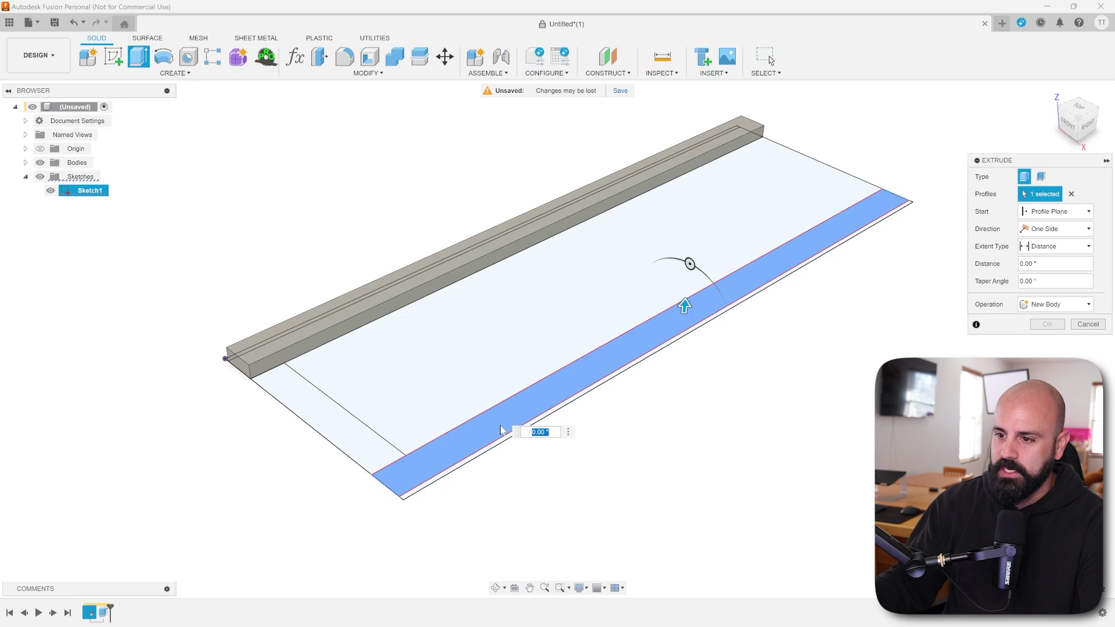
pyautogui.write('ply')
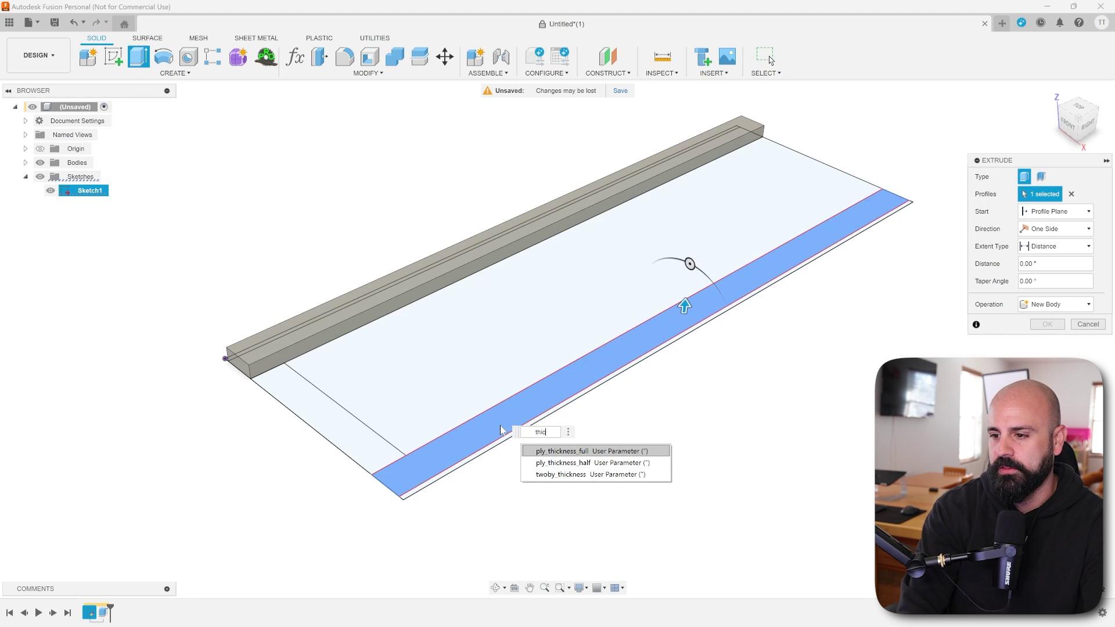
pyautogui.press('Down')
pyautogui.press('Down')
pyautogui.press('Return')
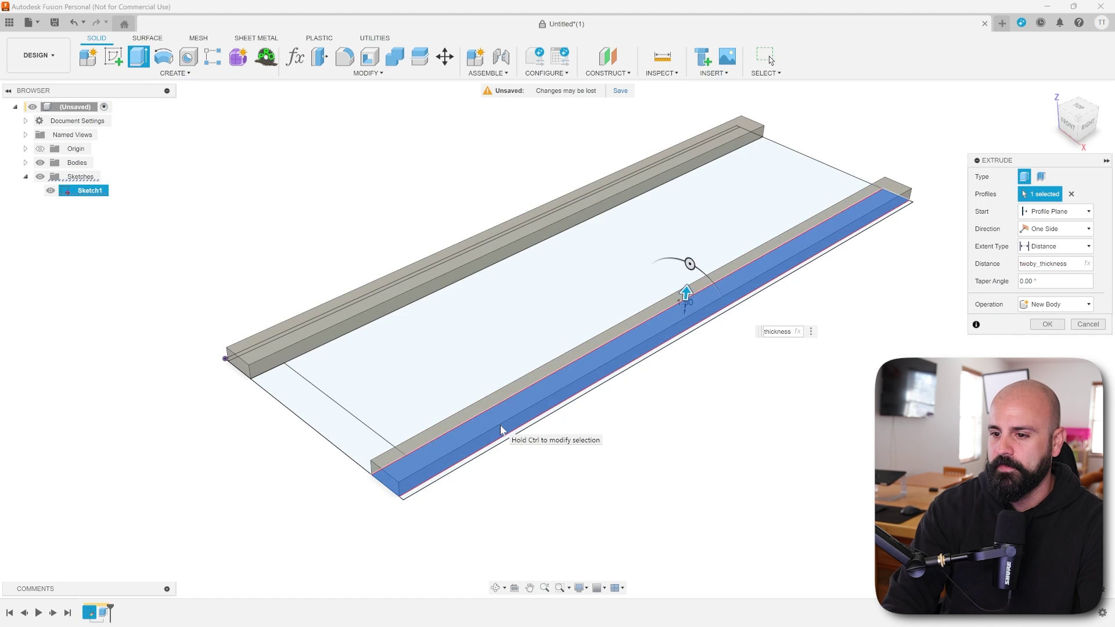
pyautogui.press('Return')
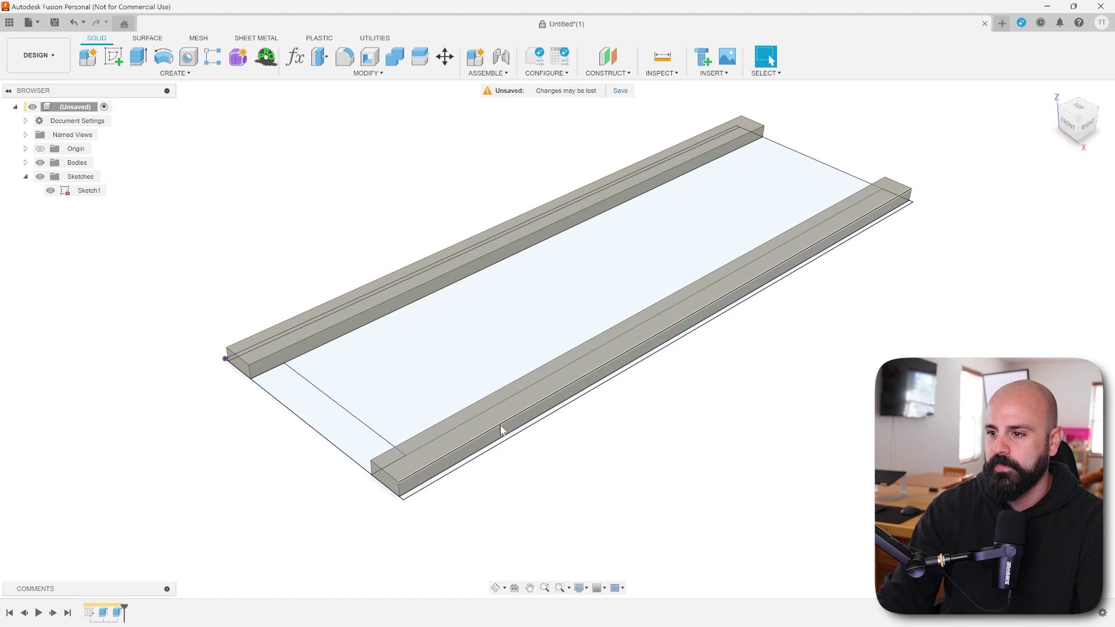
# Step: Extrude the end cross-member profile upward by twoby_thickness, joined to the two long members
pyautogui.click(316, 416)
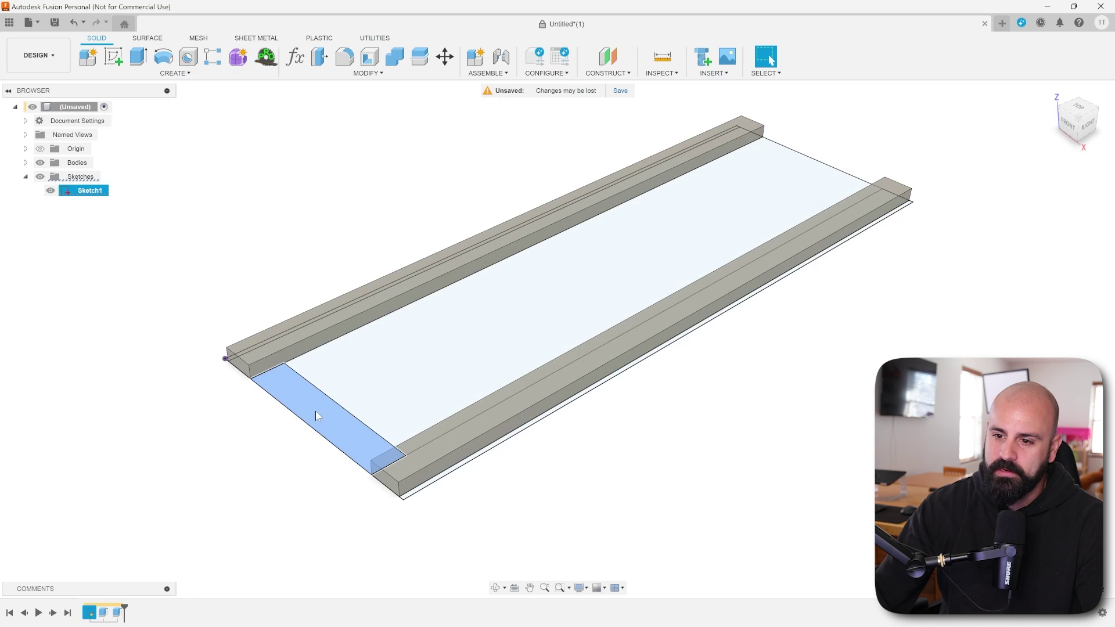
pyautogui.write('etwo')
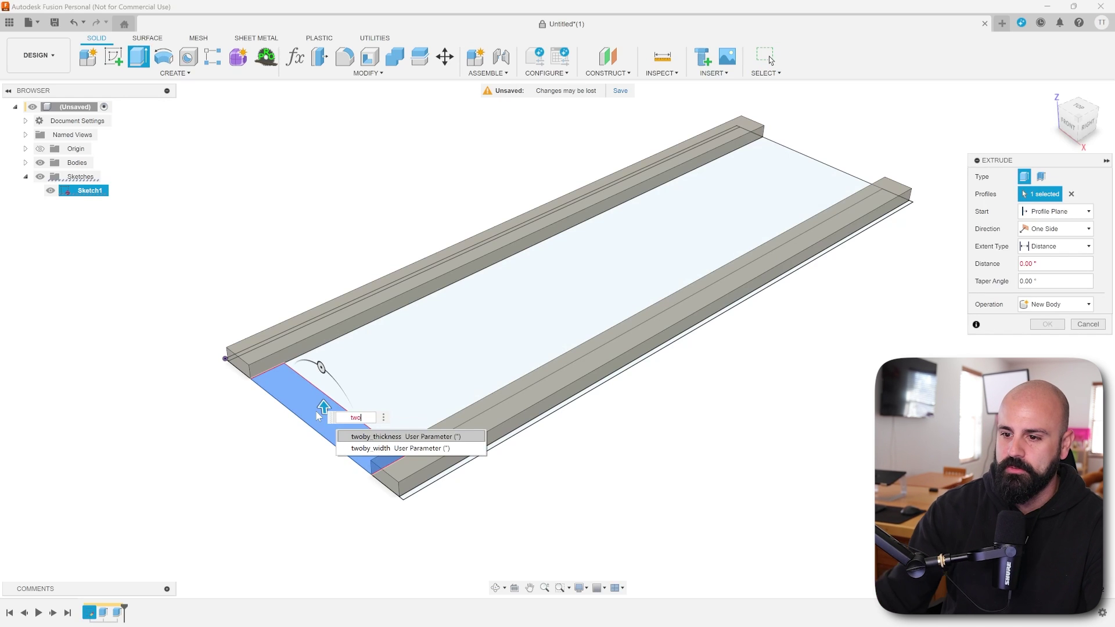
pyautogui.click(388, 437)
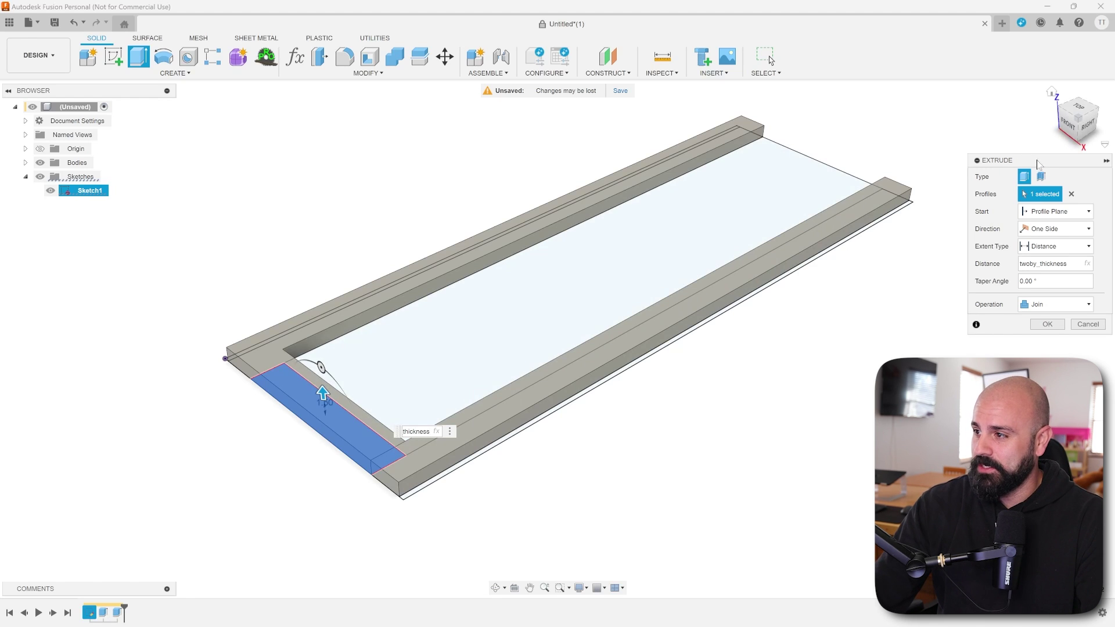
pyautogui.moveTo(1037, 160); pyautogui.dragTo(920, 156)
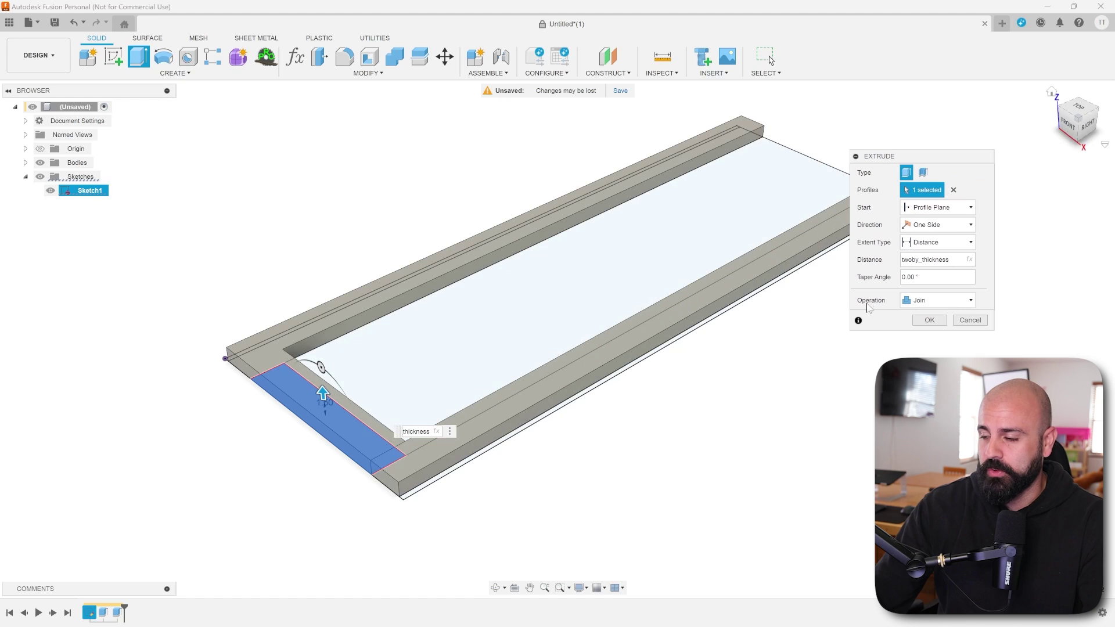
pyautogui.scroll(-3, 753, 296)
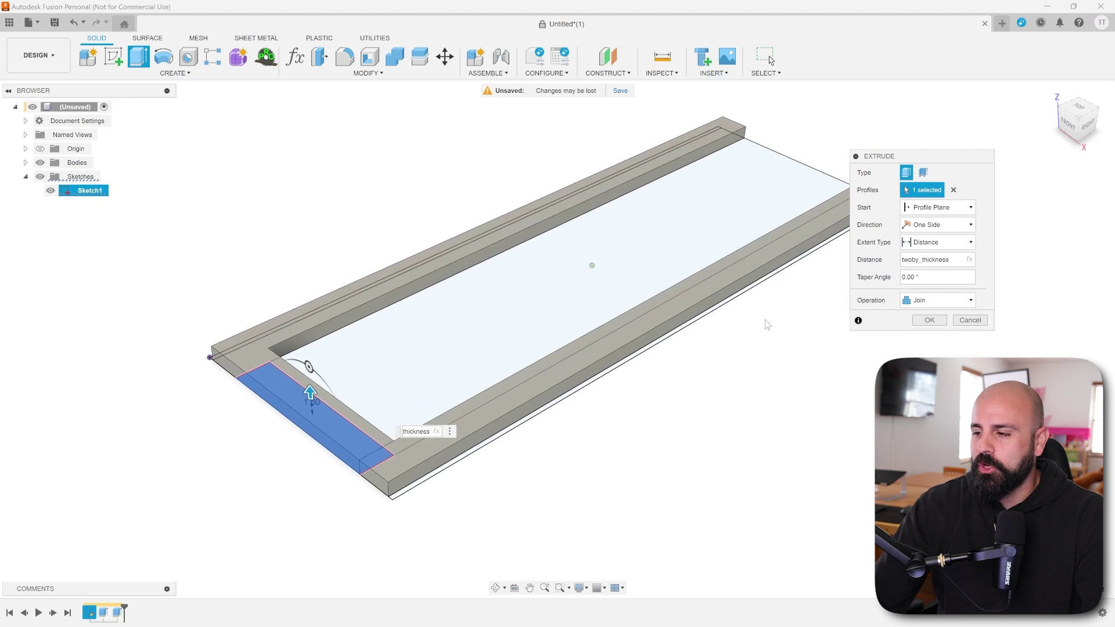
pyautogui.scroll(-1, 314, 407)
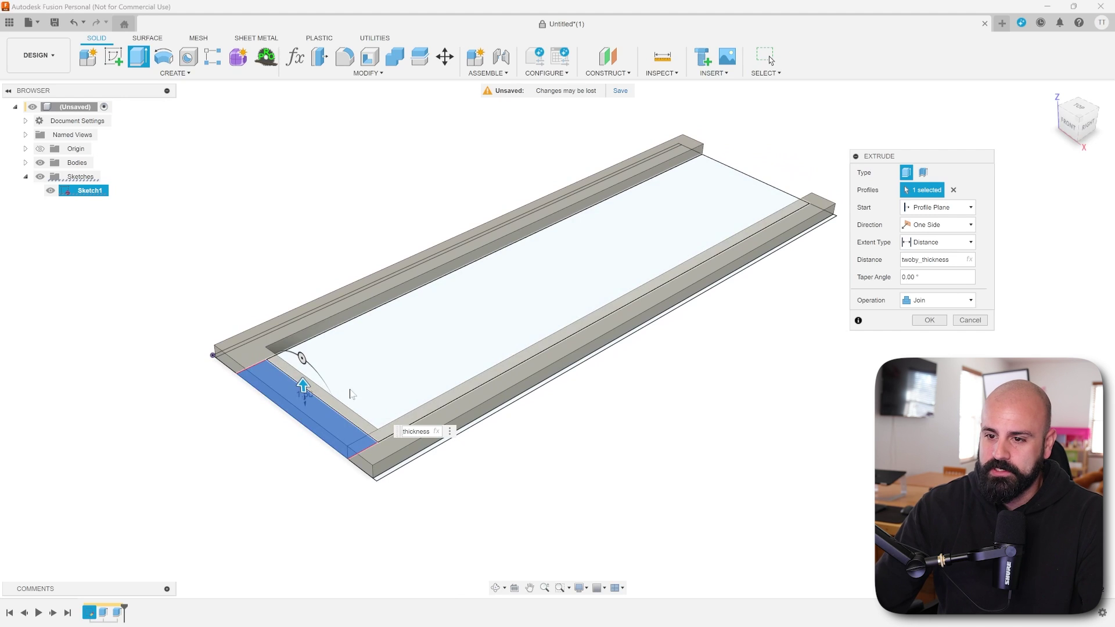
pyautogui.click(927, 322)
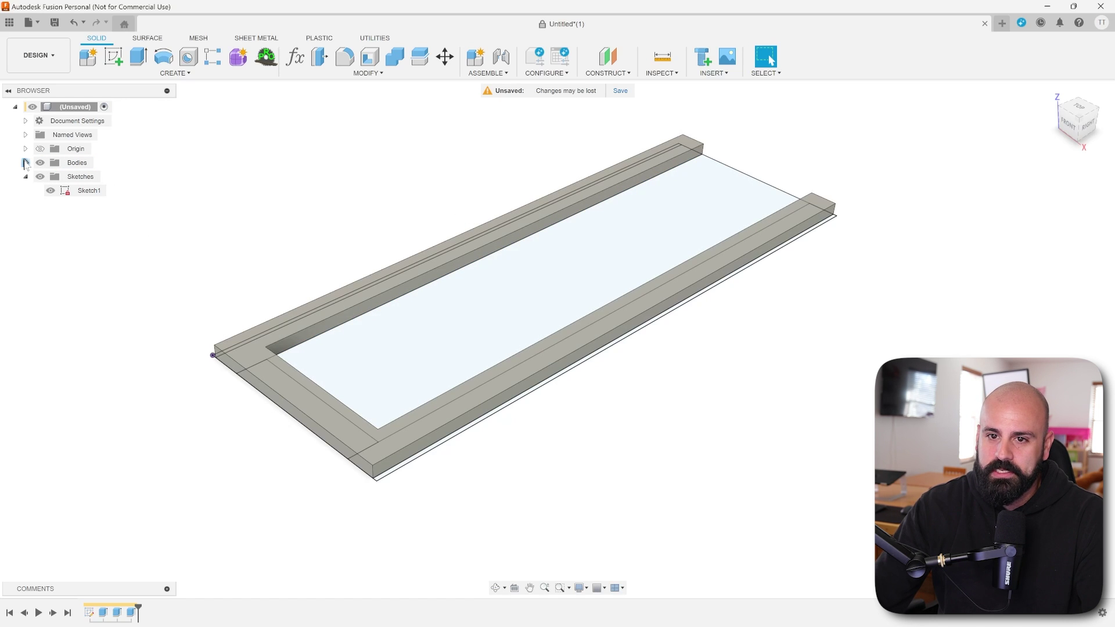
# Step: Edit the cross-member's extrusion so that its operation creates a new body, and check the separate body in the browser
pyautogui.click(26, 162)
pyautogui.click(81, 177)
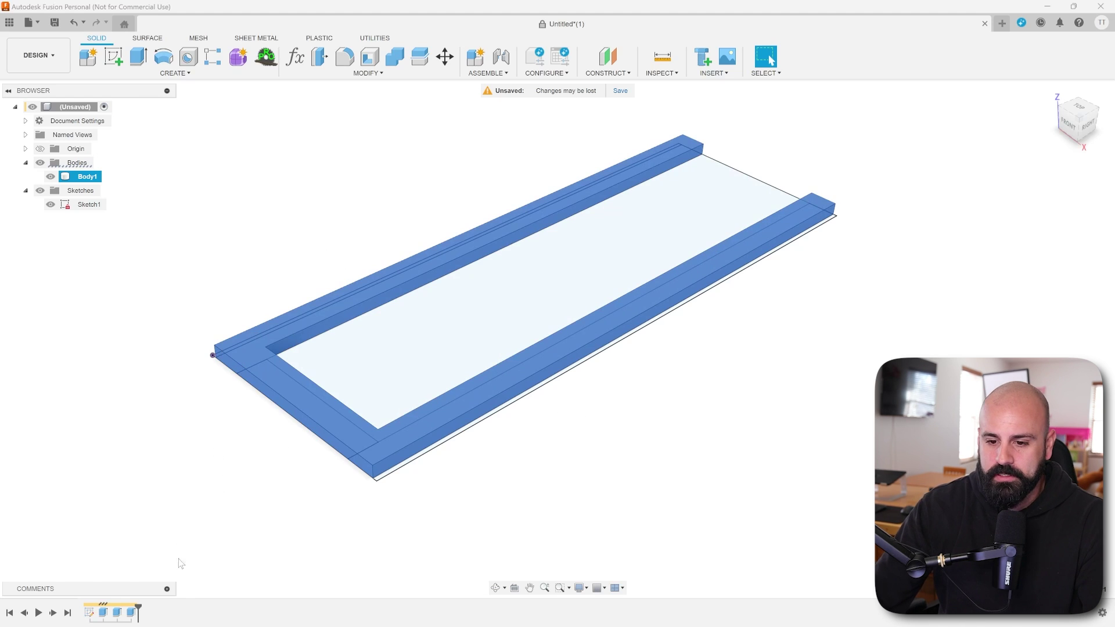
pyautogui.click(133, 613)
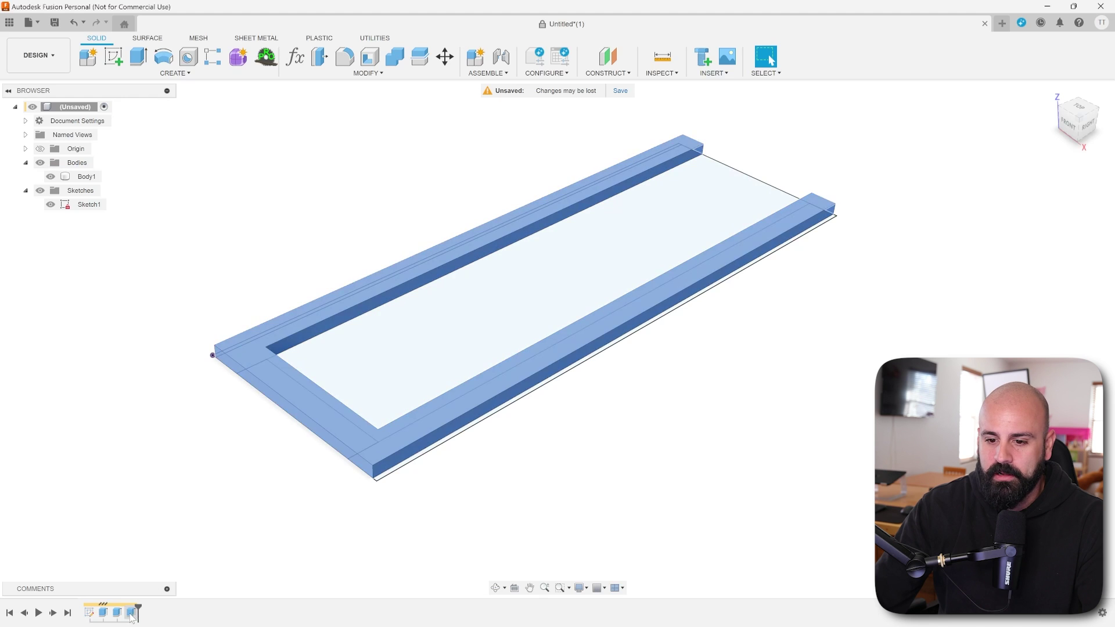
pyautogui.rightClick(132, 614)
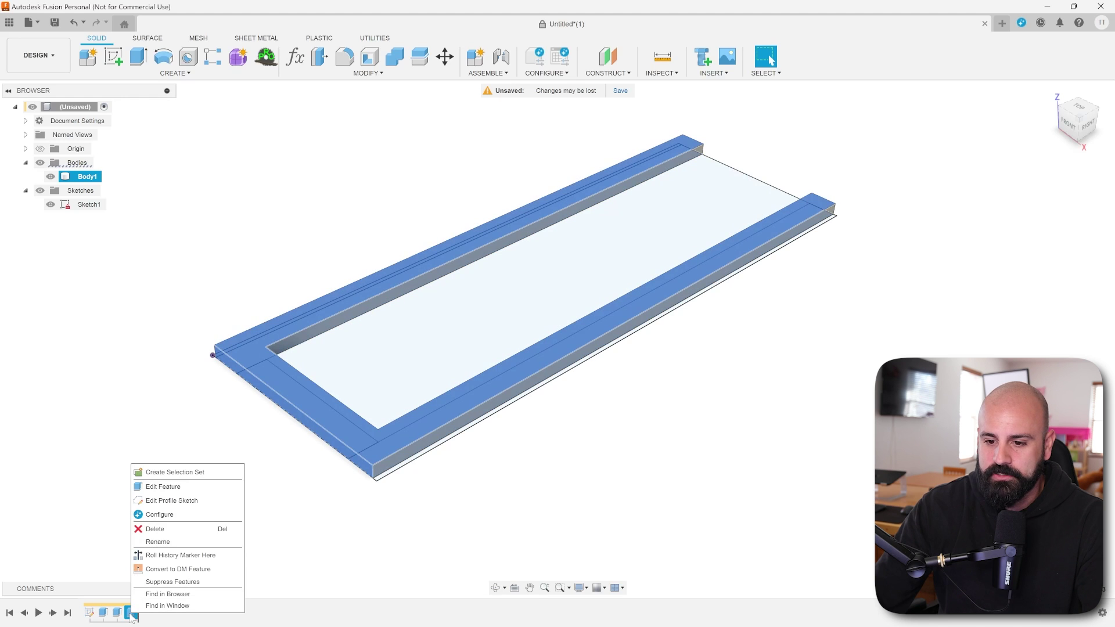
pyautogui.click(163, 487)
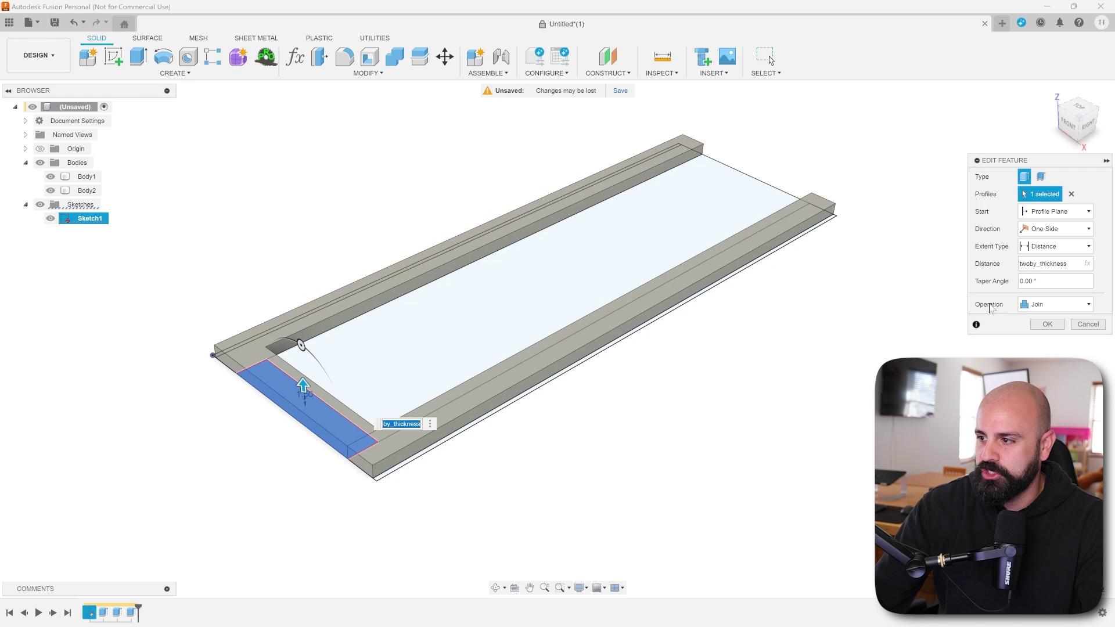
pyautogui.moveTo(1017, 160); pyautogui.dragTo(864, 153)
pyautogui.click(897, 296)
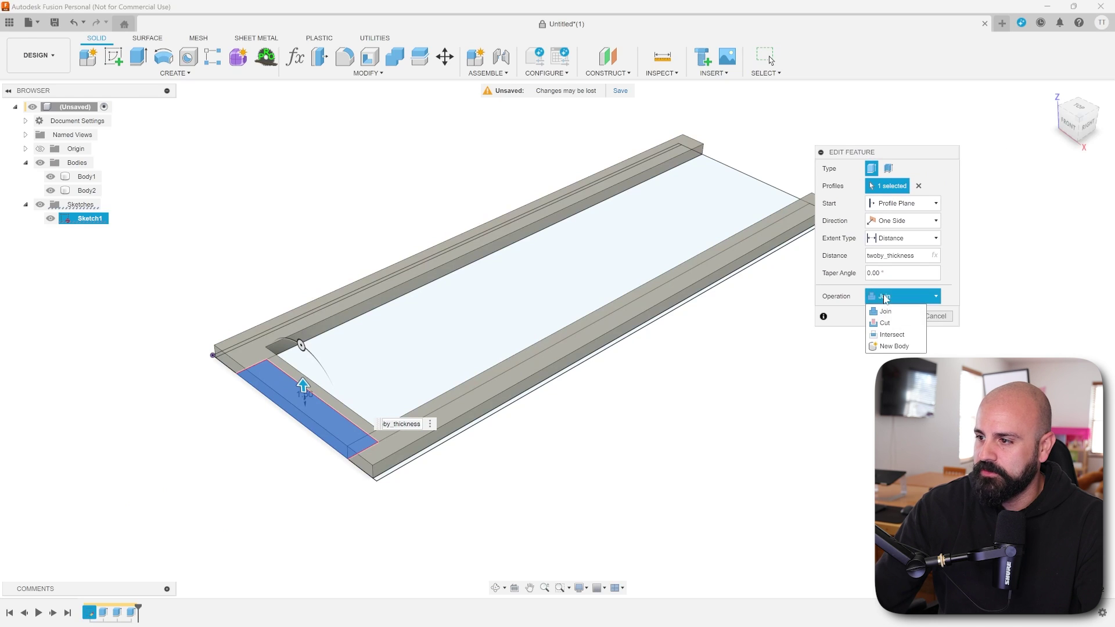
pyautogui.click(893, 346)
pyautogui.click(895, 317)
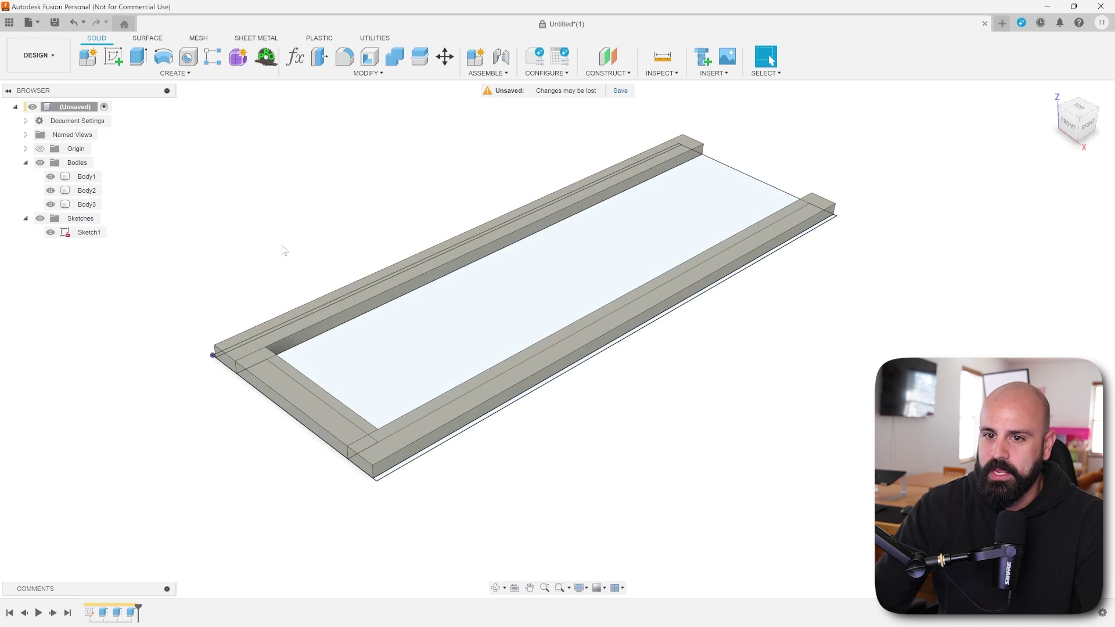
pyautogui.click(87, 204)
pyautogui.click(210, 222)
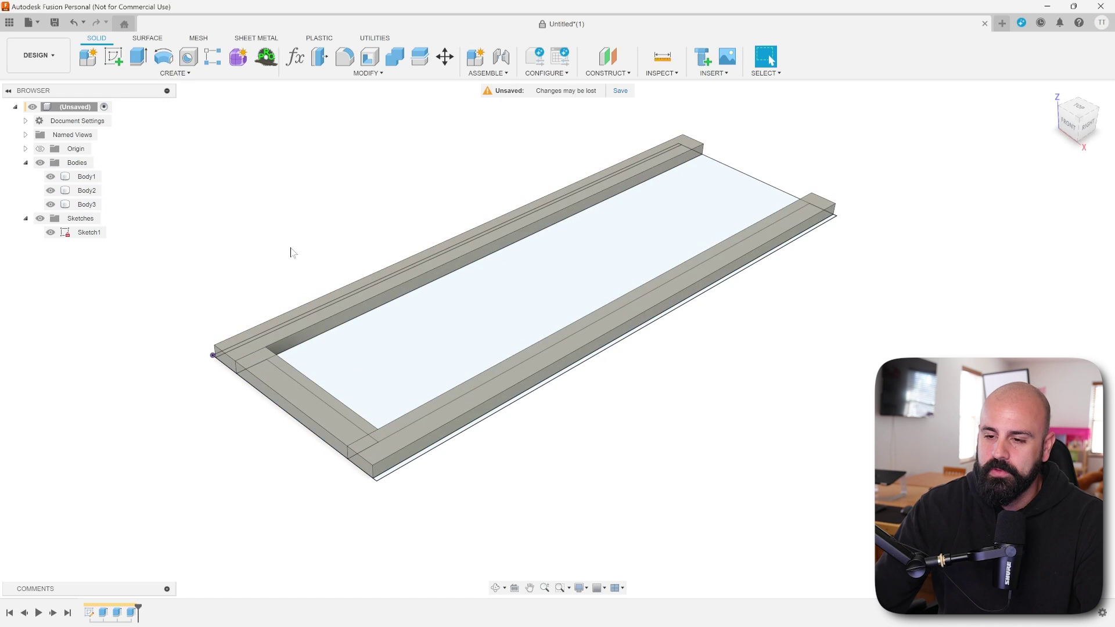
# Step: Rename each of the three two-by frame bodies as 2x4
pyautogui.scroll(-2, 280, 268)
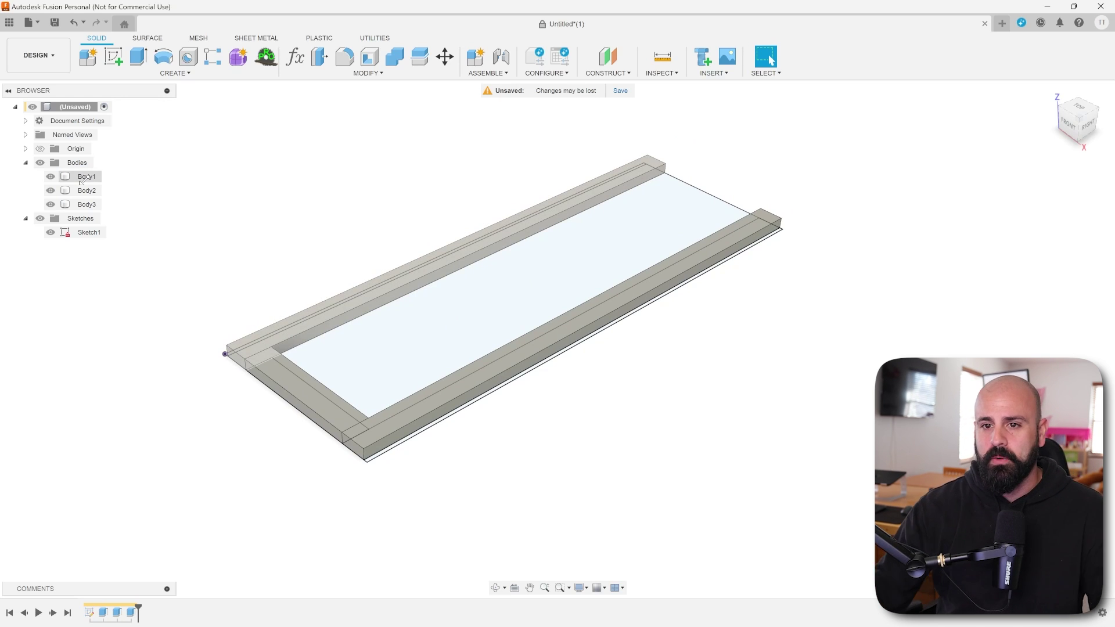
pyautogui.click(81, 181)
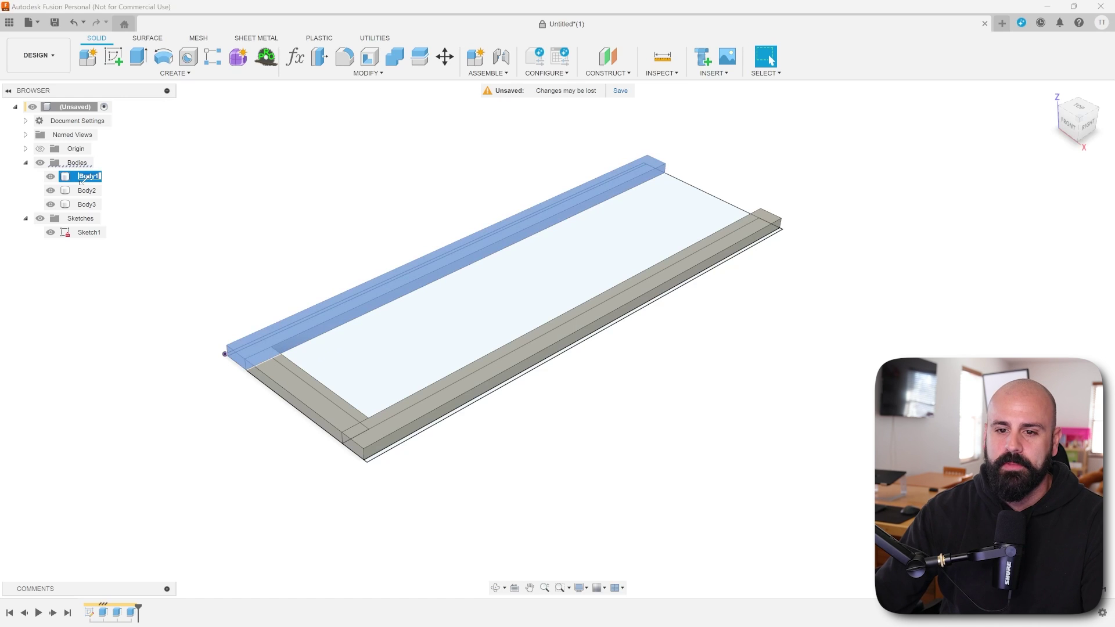
pyautogui.write('2x4')
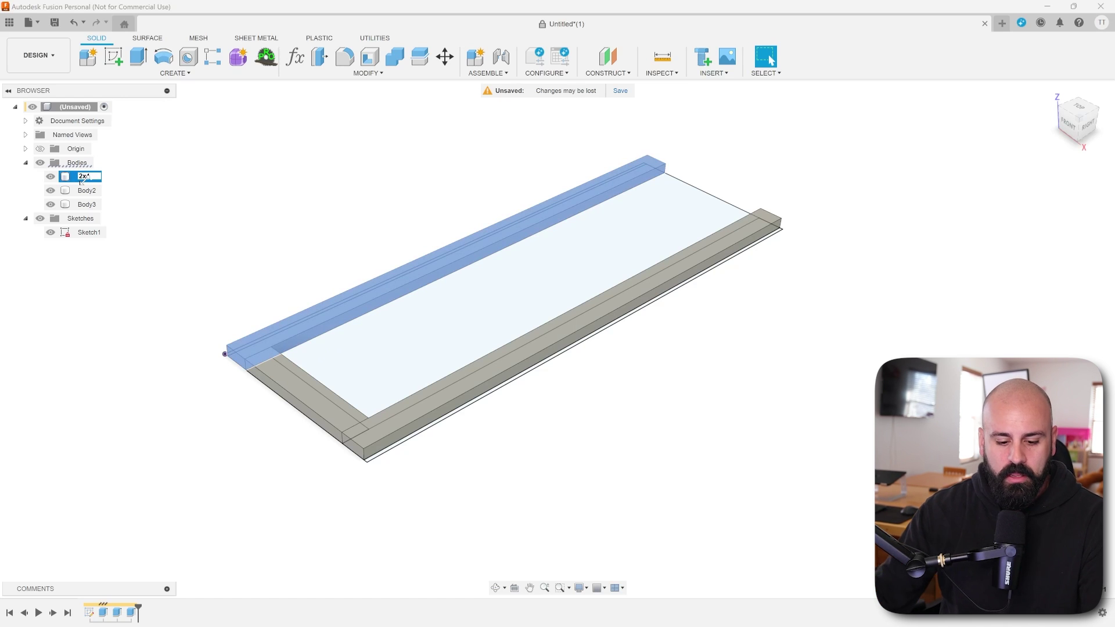
pyautogui.press('Return')
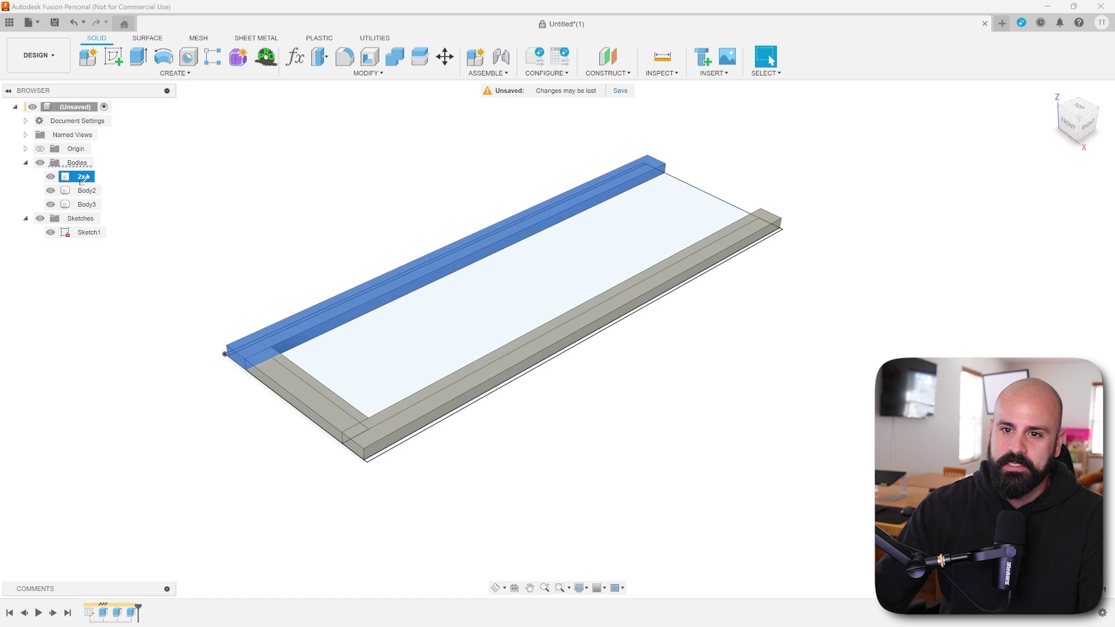
pyautogui.doubleClick(85, 190)
pyautogui.write('2x4')
pyautogui.click(87, 205)
pyautogui.write('2x4')
pyautogui.click(177, 204)
# Step: Start a rectangular pattern of the cross-member body along the long member's edge, extending about 55.9 inches toward the far end
pyautogui.click(81, 204)
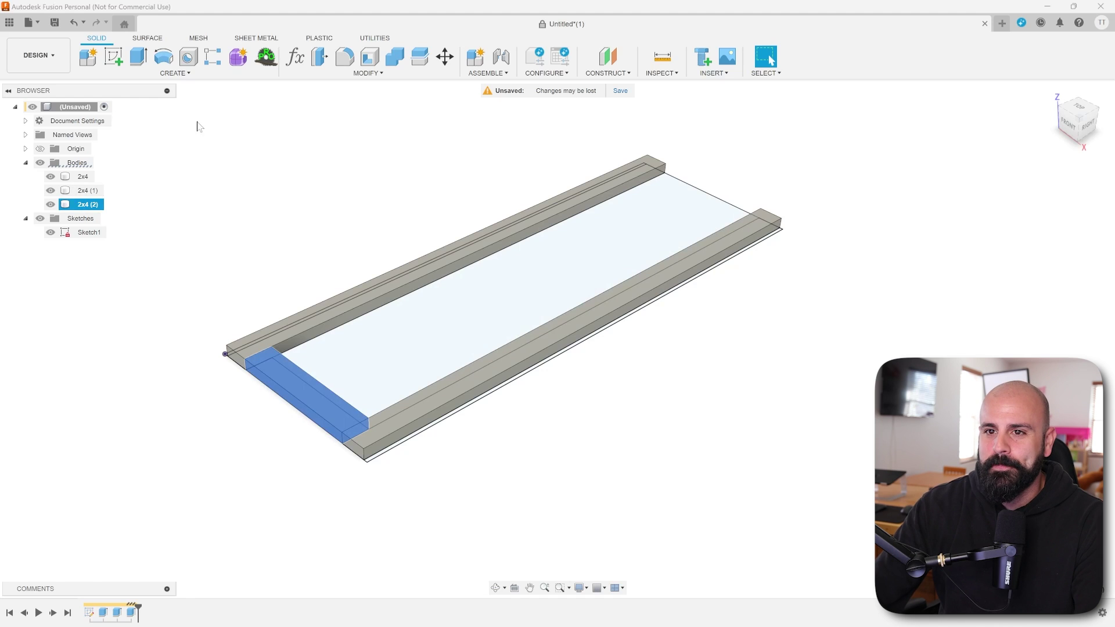
pyautogui.click(174, 74)
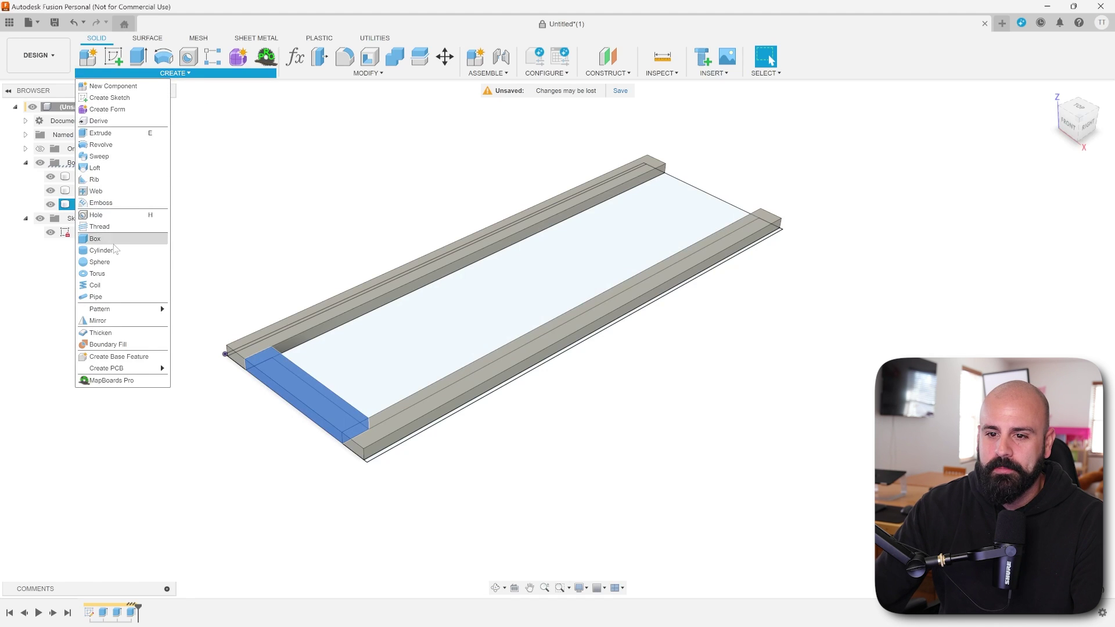
pyautogui.moveTo(109, 310)
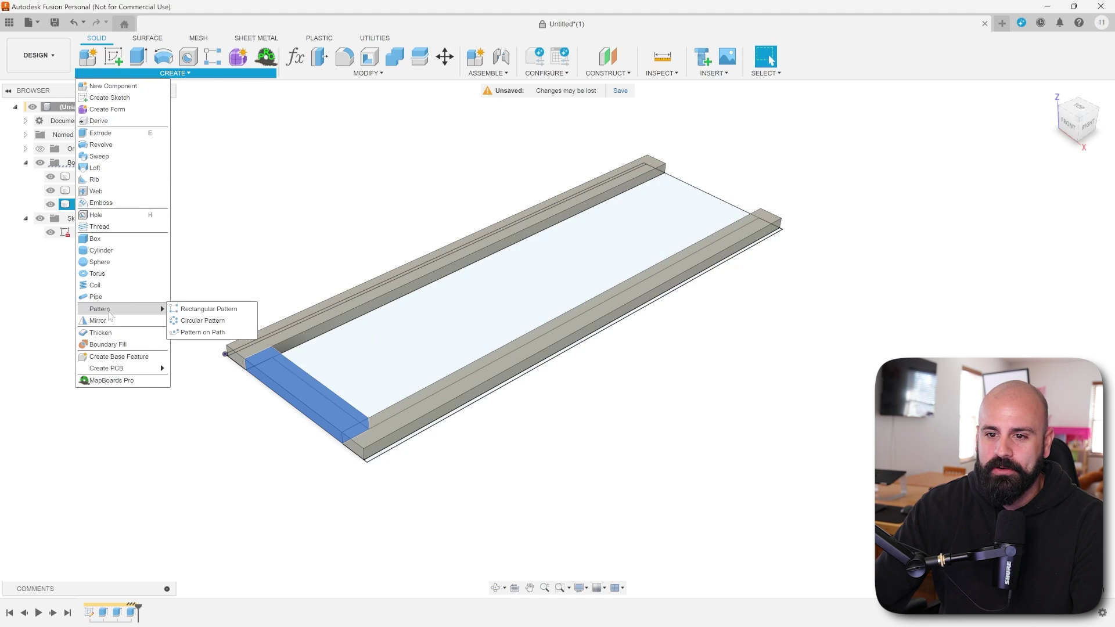
pyautogui.click(197, 309)
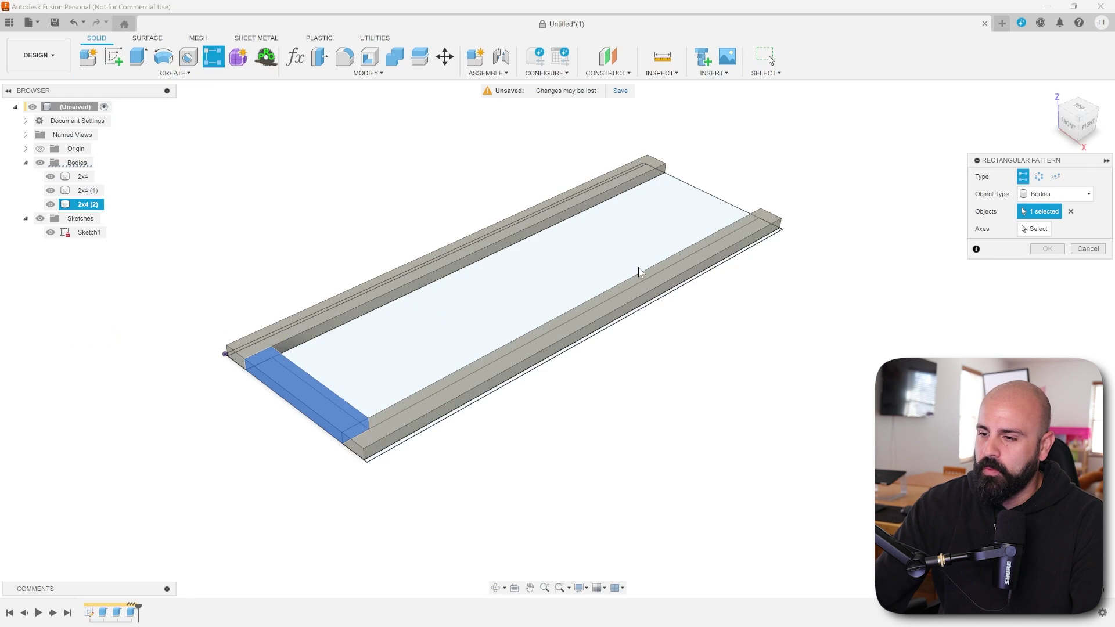
pyautogui.click(1035, 228)
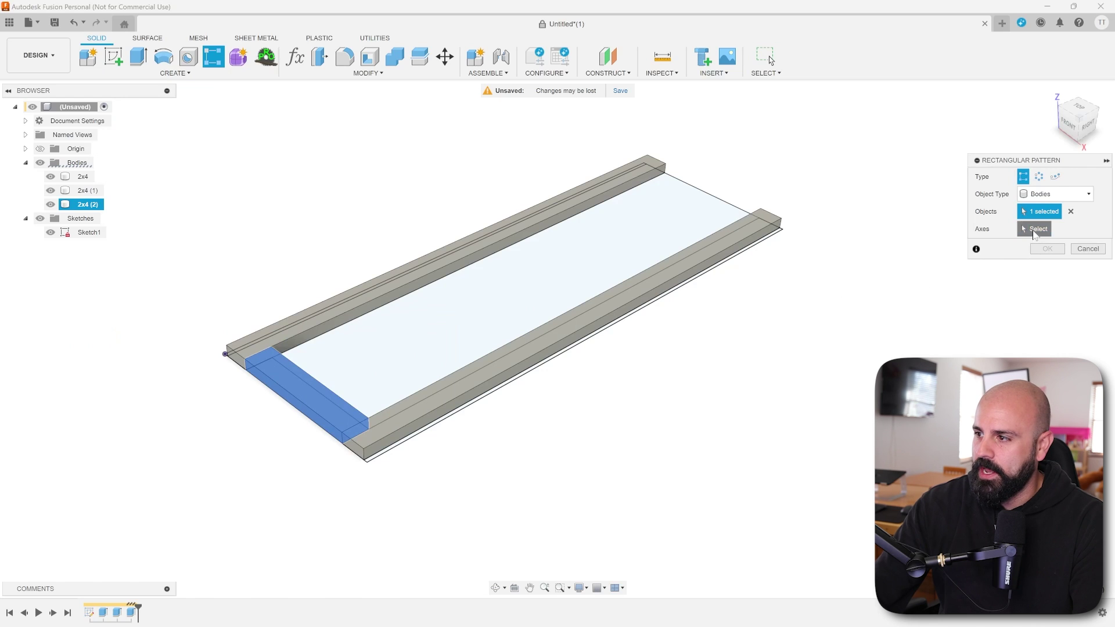
pyautogui.click(465, 372)
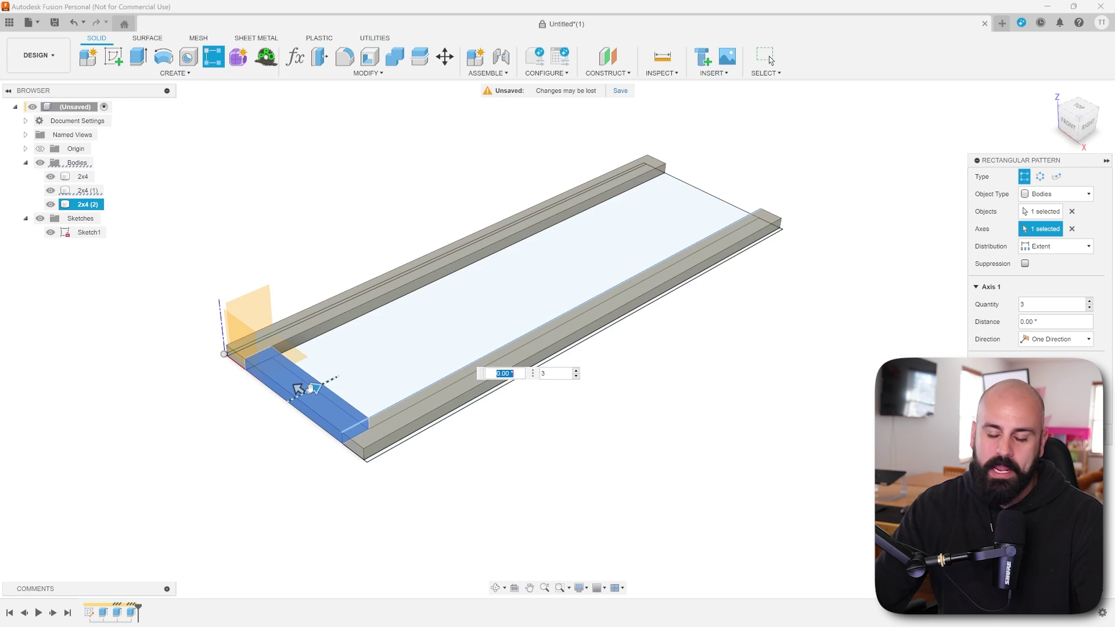
pyautogui.moveTo(317, 388); pyautogui.dragTo(653, 221)
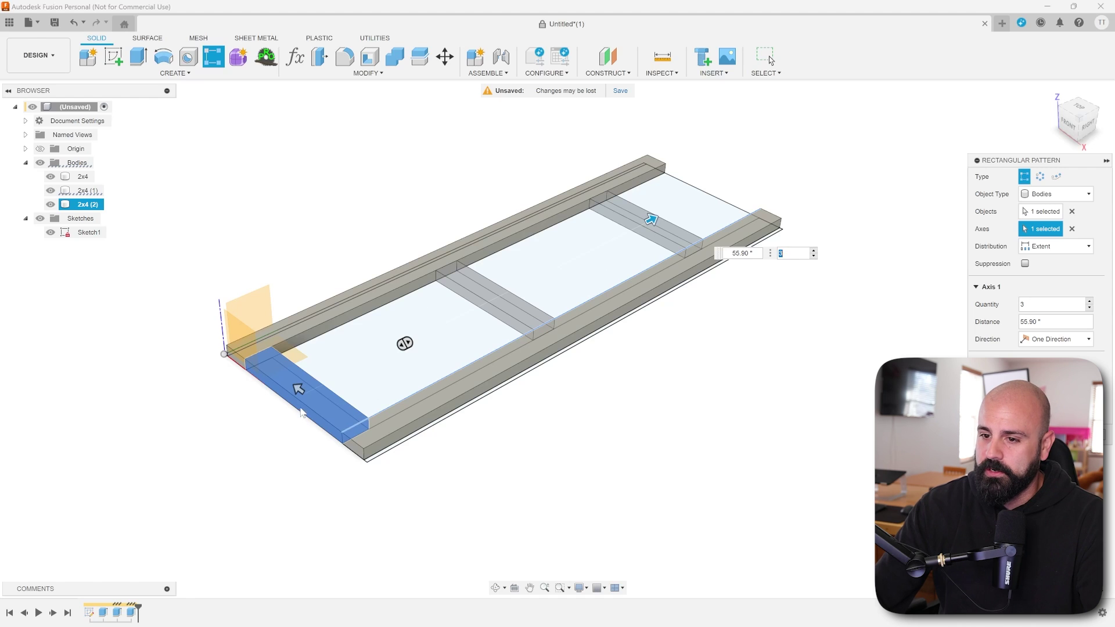
# Step: Set the cross-member pattern's quantity to num_slats and its distance to total_length, and check the last copy against the frame's far end
pyautogui.write('num_slats')
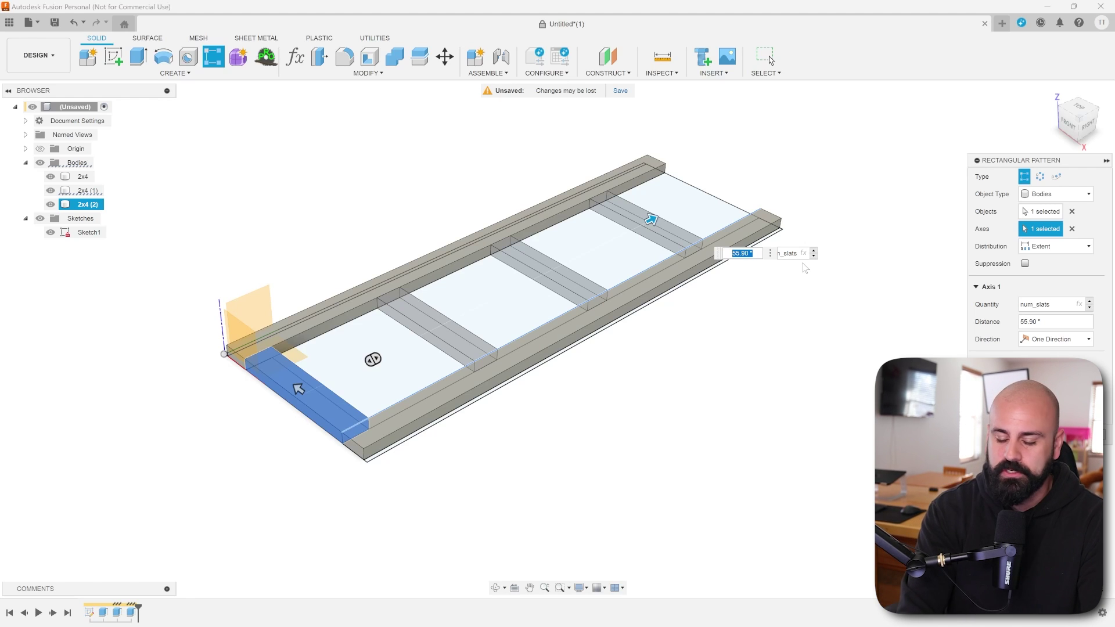
pyautogui.write('total_length')
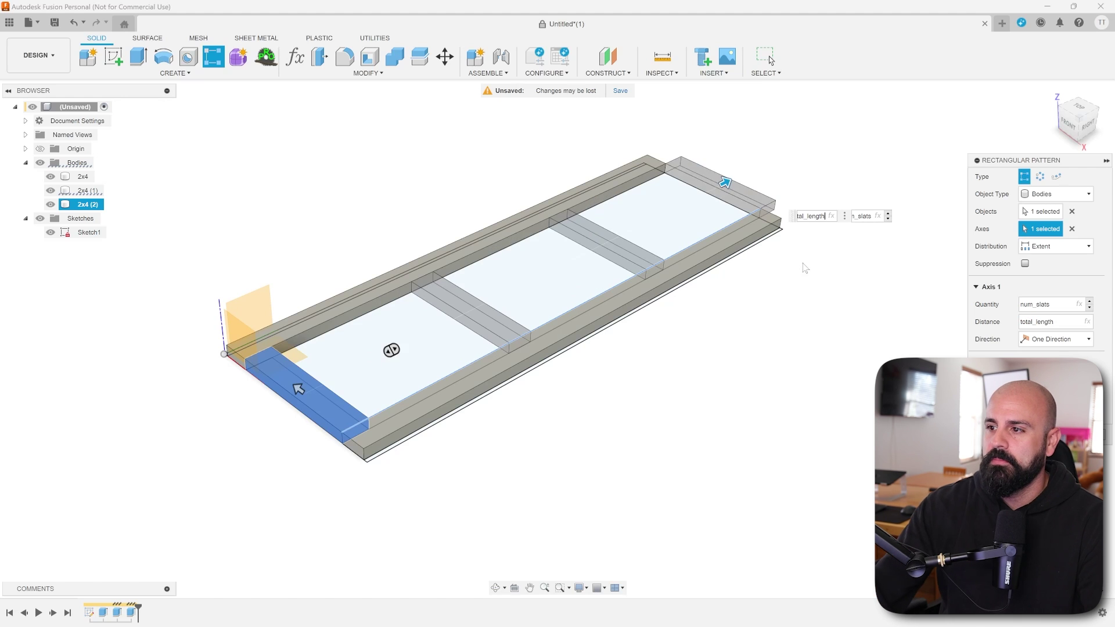
pyautogui.scroll(10, 782, 229)
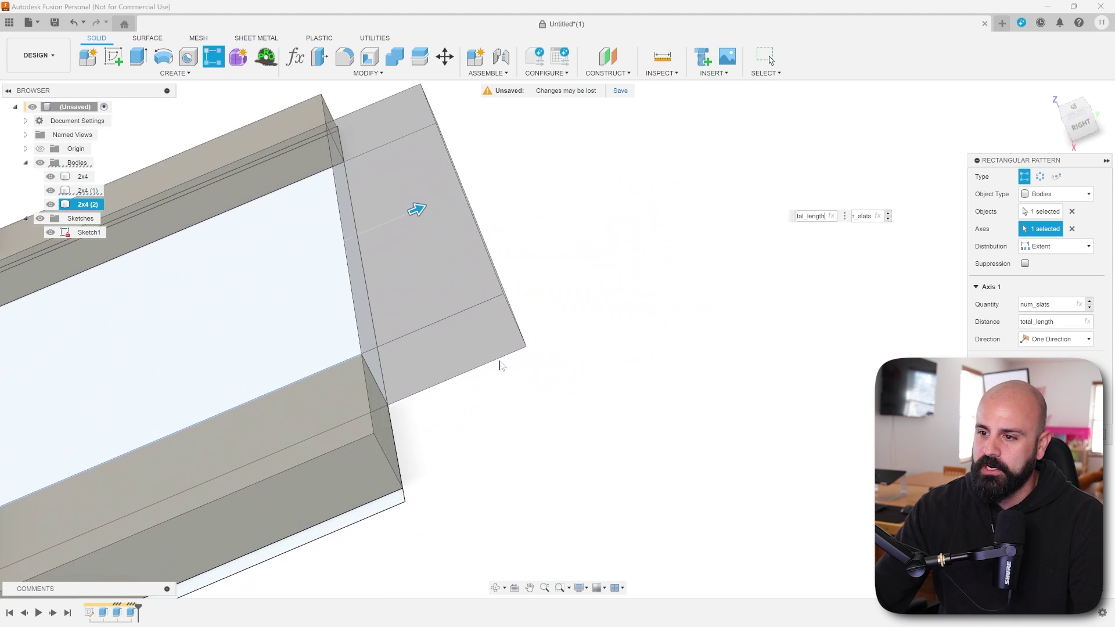
pyautogui.moveTo(533, 360); pyautogui.dragTo(521, 360, button='middle')
pyautogui.moveTo(345, 366); pyautogui.dragTo(574, 332, button='middle')
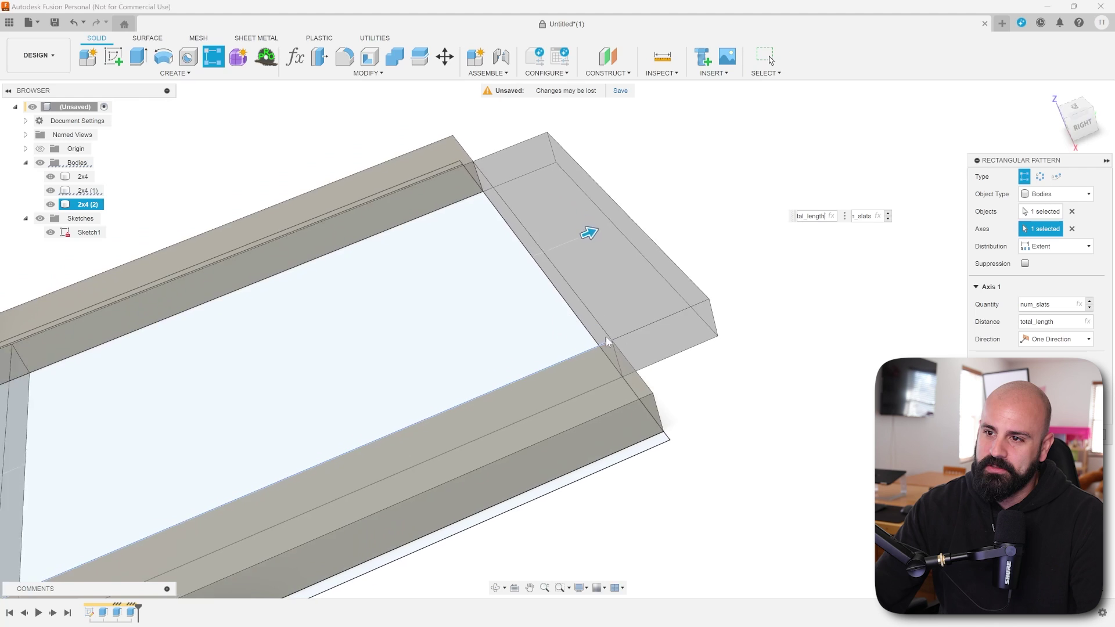
pyautogui.scroll(-10, 574, 336)
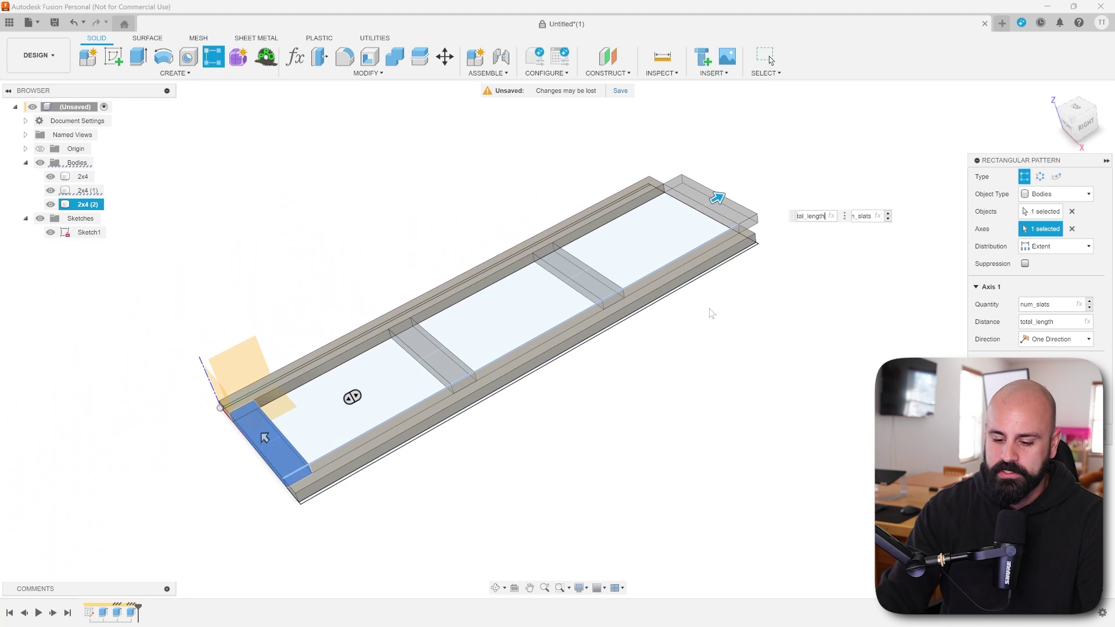
# Step: Shorten the pattern distance to total_length - twoby_width and complete the rectangular pattern
pyautogui.write('-two')
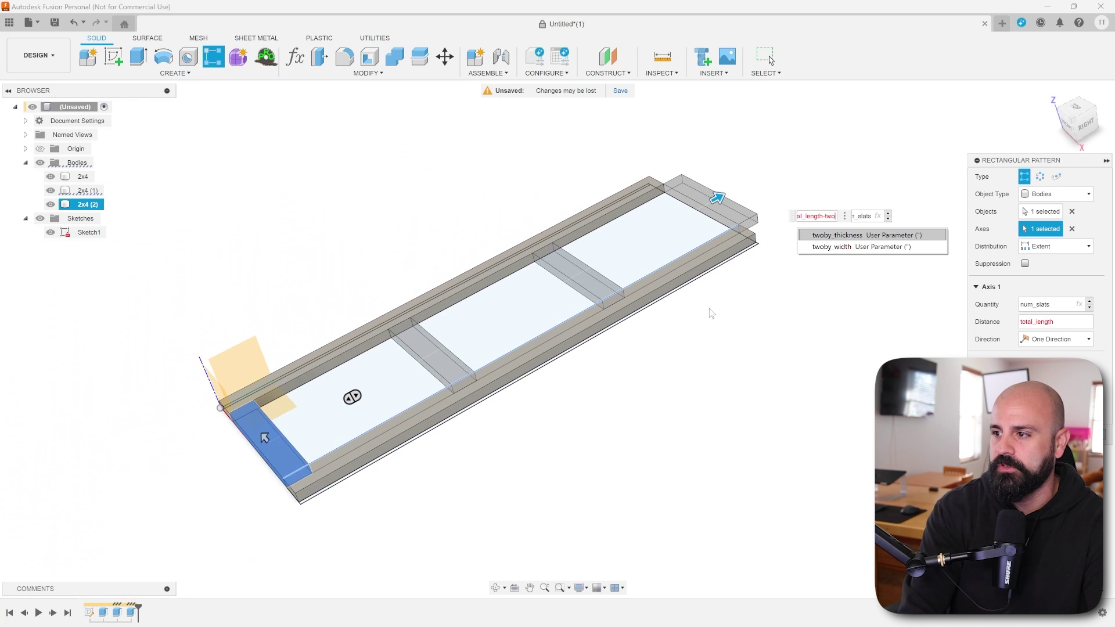
pyautogui.press('Down')
pyautogui.press('Return')
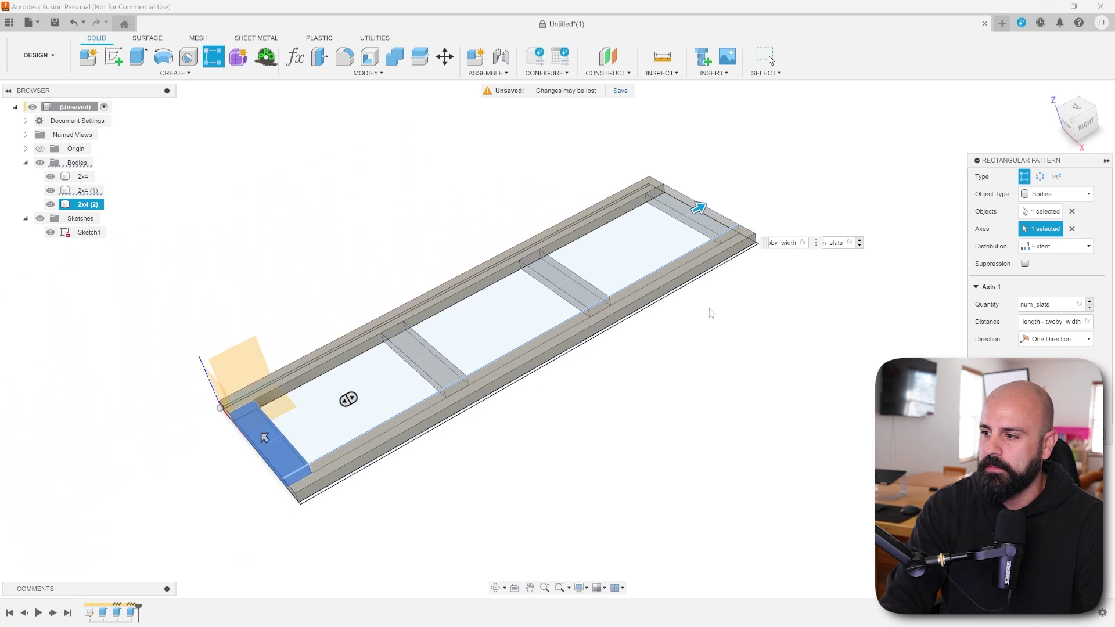
pyautogui.press('Return')
# Step: Hide Sketch1 so that only the frame bodies are displayed
pyautogui.keyDown('shift'); pyautogui.moveTo(710, 309); pyautogui.dragTo(503, 289, button='middle'); pyautogui.keyUp('shift')
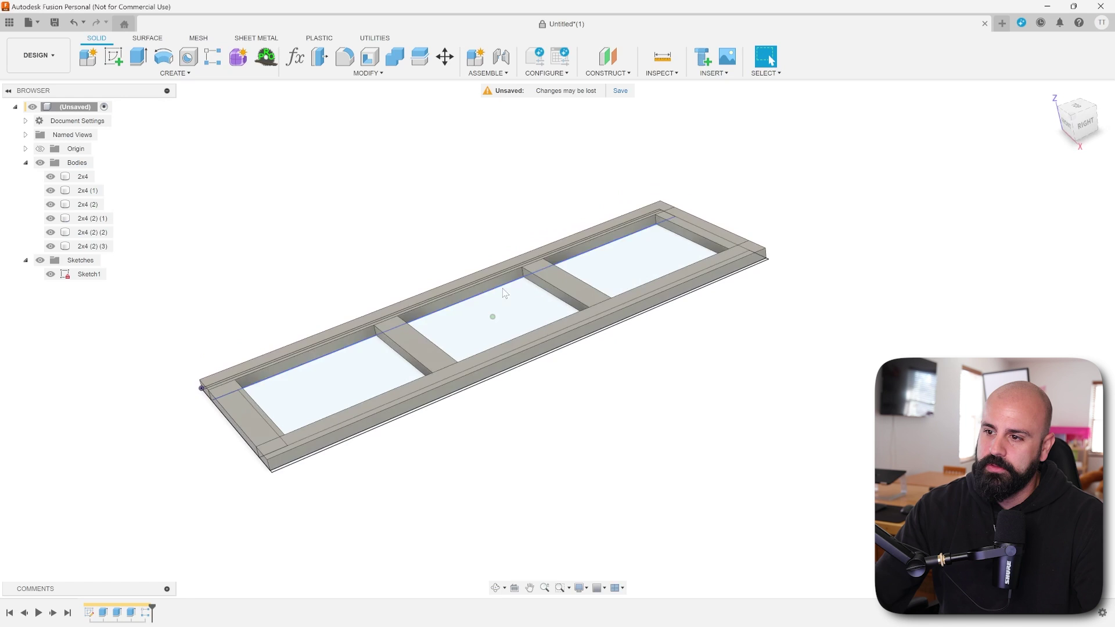
pyautogui.click(50, 274)
pyautogui.moveTo(159, 316)
pyautogui.keyDown('shift'); pyautogui.mouseDown(button='middle')
pyautogui.moveTo(633, 391)
pyautogui.moveTo(612, 401)
pyautogui.moveTo(614, 380)
pyautogui.mouseUp(button='middle'); pyautogui.keyUp('shift')
pyautogui.moveTo(374, 86); pyautogui.dragTo(370, 86, button='middle')
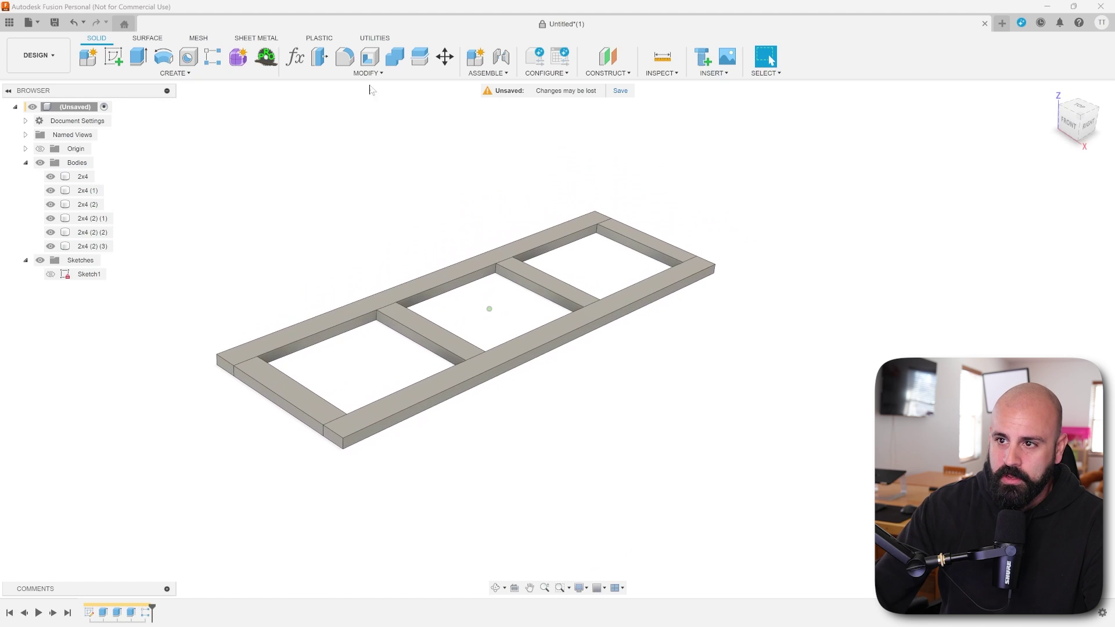
# Step: Test the parametric frame by setting the total_length user parameter to 80 inches
pyautogui.click(366, 73)
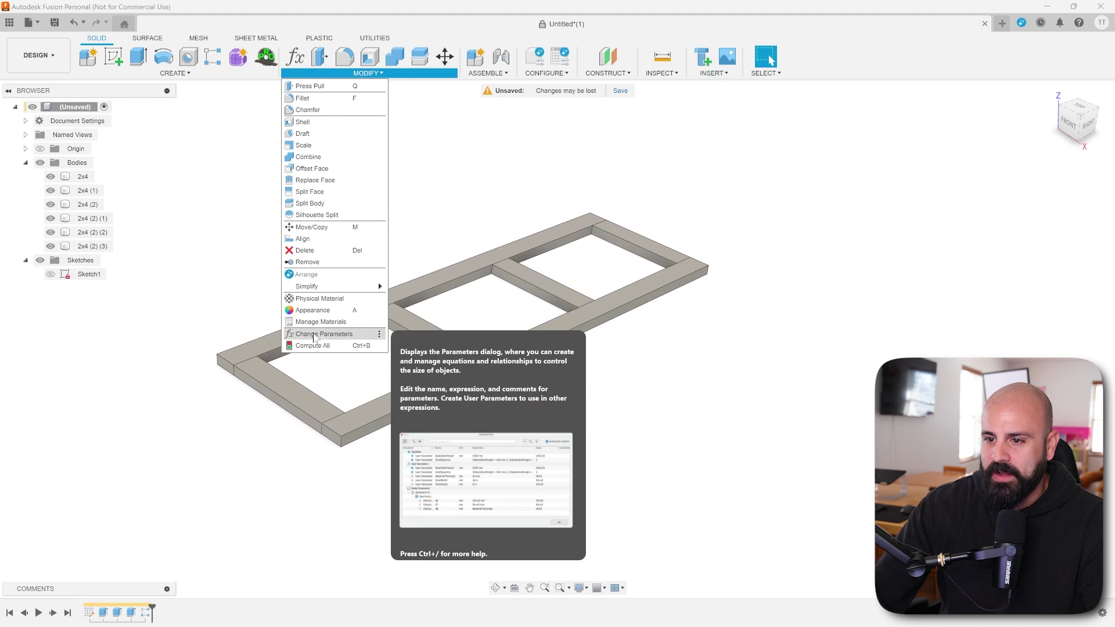
pyautogui.click(314, 336)
pyautogui.moveTo(180, 169); pyautogui.dragTo(531, 114)
pyautogui.moveTo(682, 130); pyautogui.dragTo(873, 157)
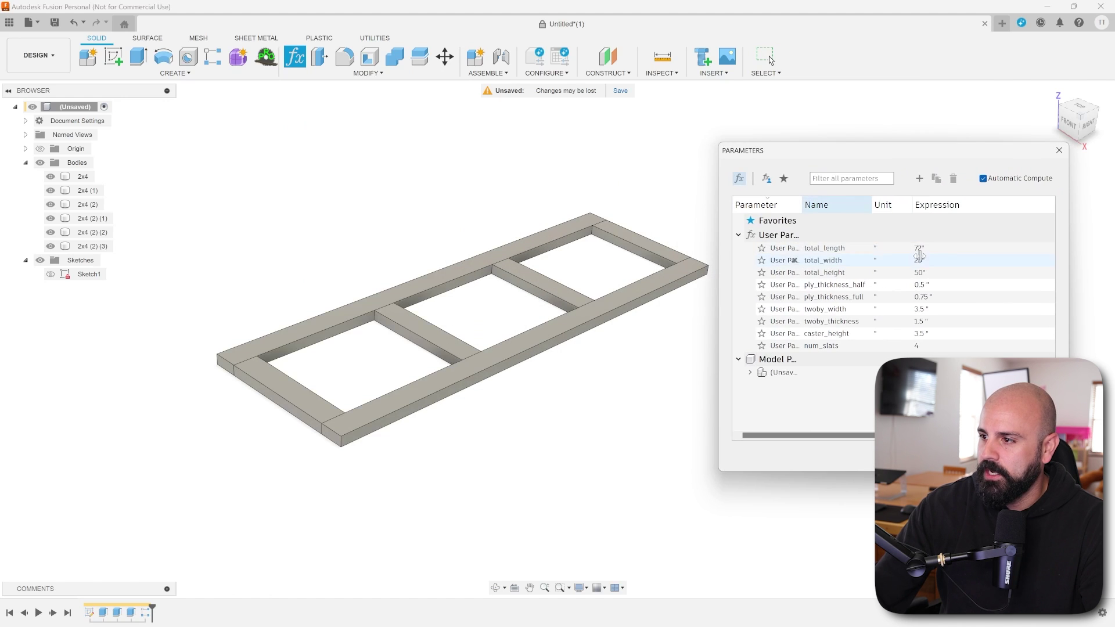
pyautogui.click(777, 248)
pyautogui.write('8')
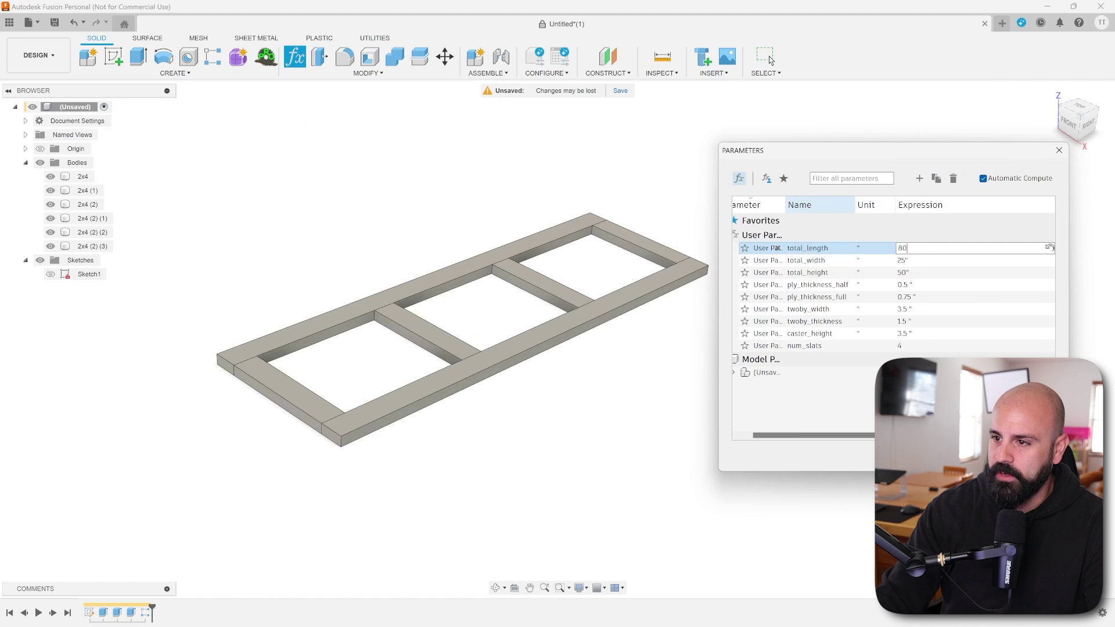
pyautogui.write('0')
pyautogui.press('Return')
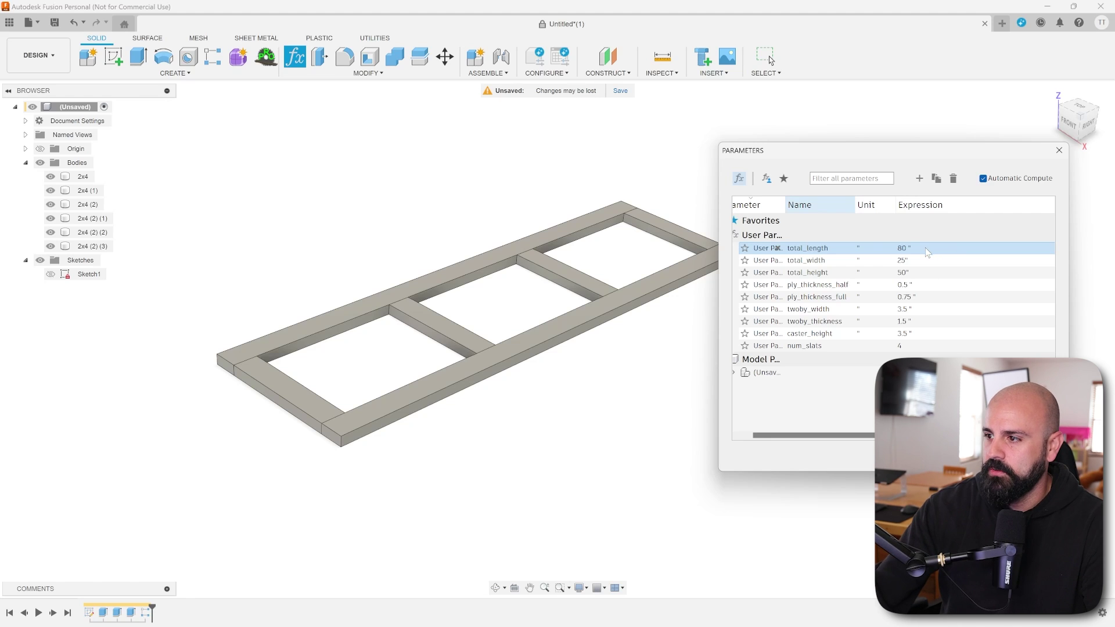
# Step: Set the total_length user parameter back to 72 inches
pyautogui.click(904, 261)
pyautogui.write('25')
pyautogui.press('Return')
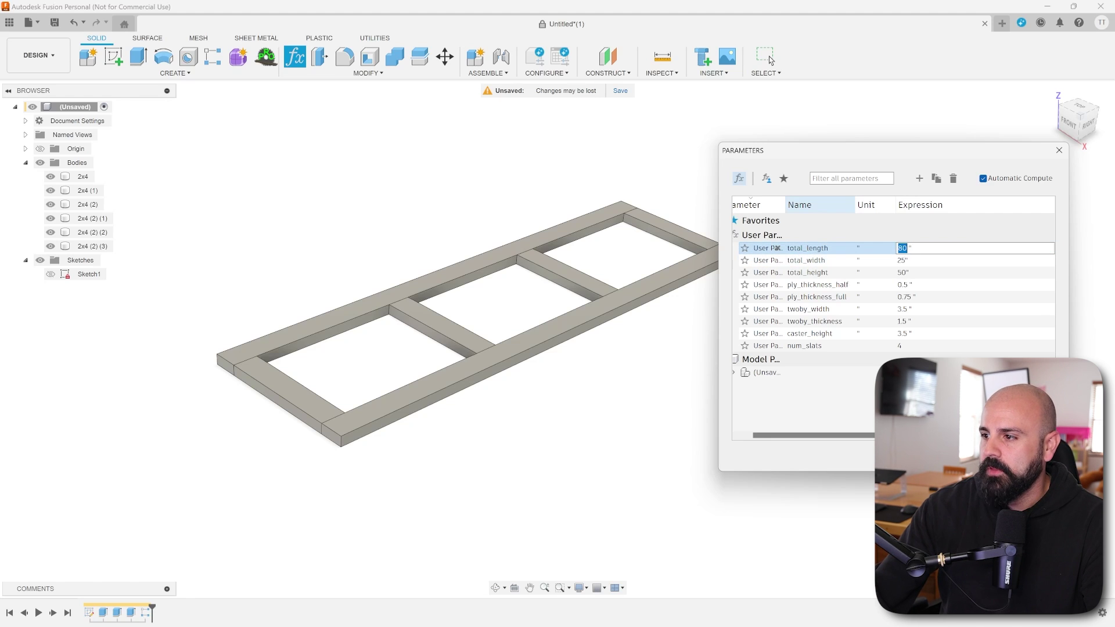
pyautogui.write('72')
pyautogui.press('Return')
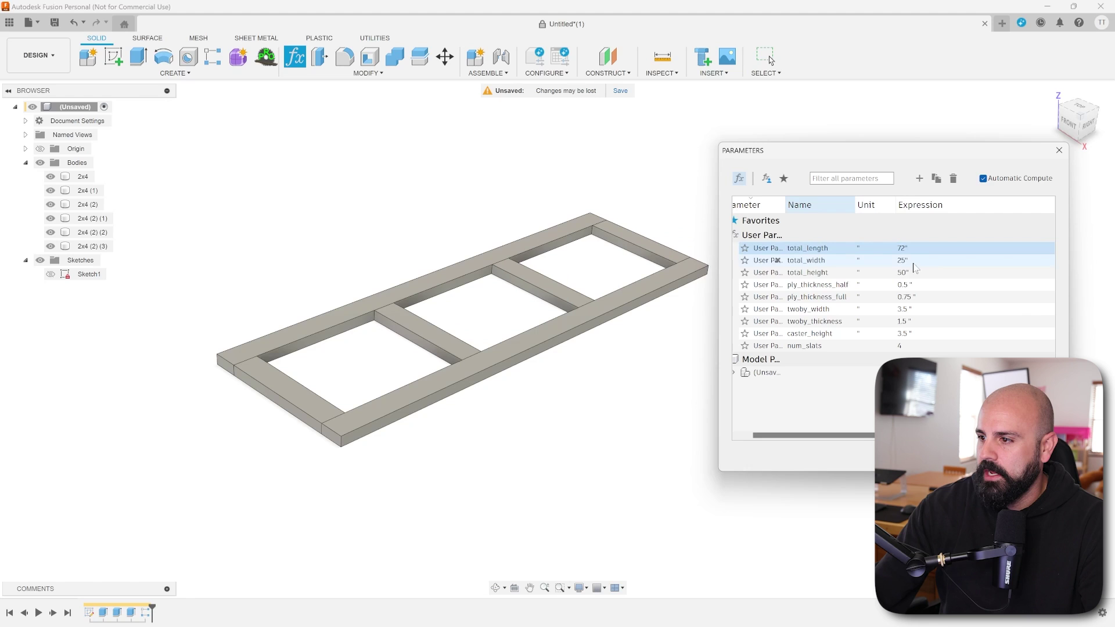
# Step: Test the total_width user parameter at 30 inches and set it back to 25 inches
pyautogui.click(907, 260)
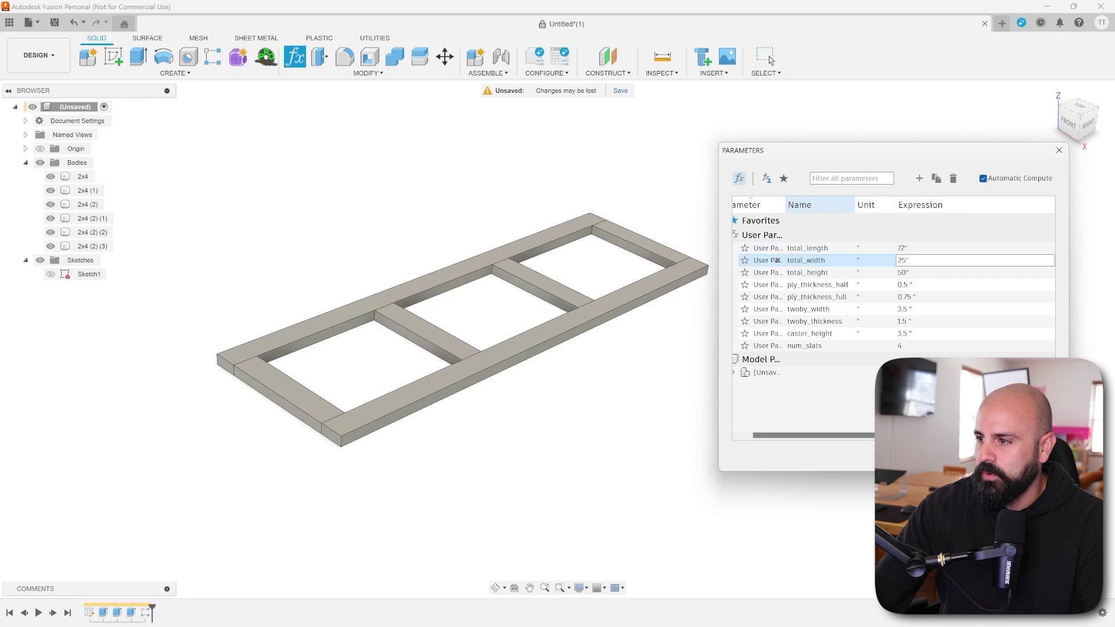
pyautogui.write('30')
pyautogui.press('Return')
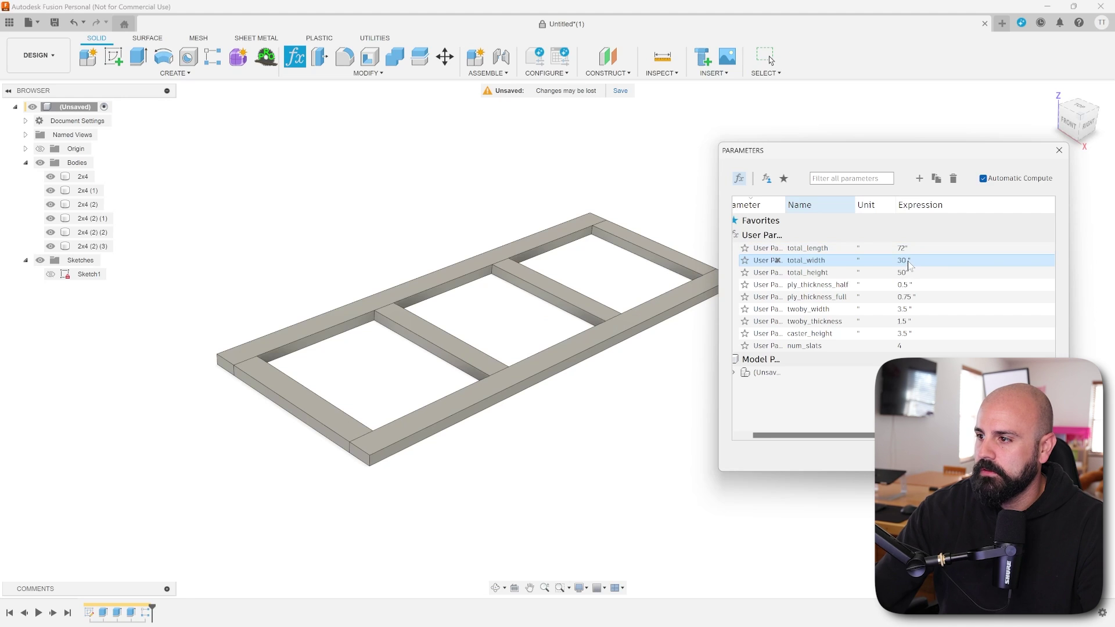
pyautogui.click(918, 261)
pyautogui.write('25')
pyautogui.press('Return')
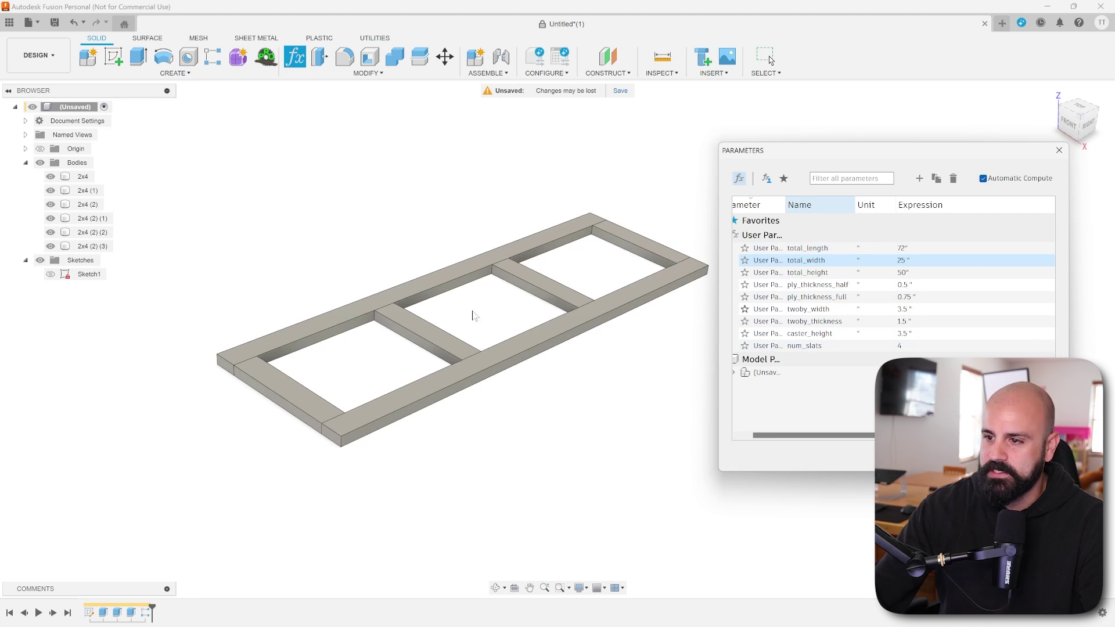
# Step: Test the num_slats user parameter at 3, set it back to 4, and close the parameters
pyautogui.click(902, 347)
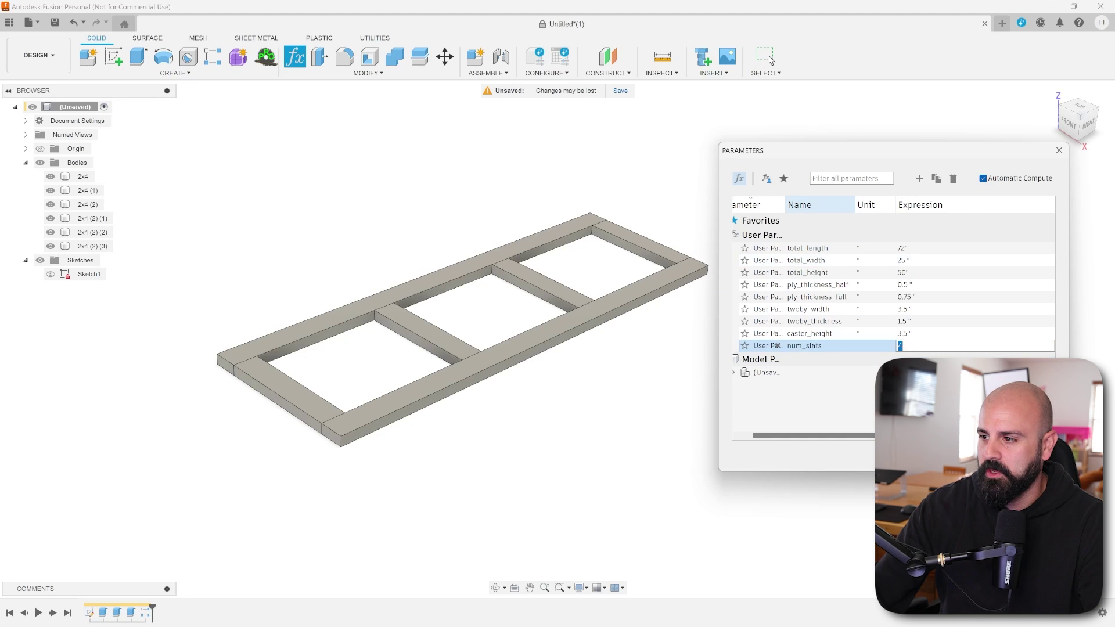
pyautogui.press('Return')
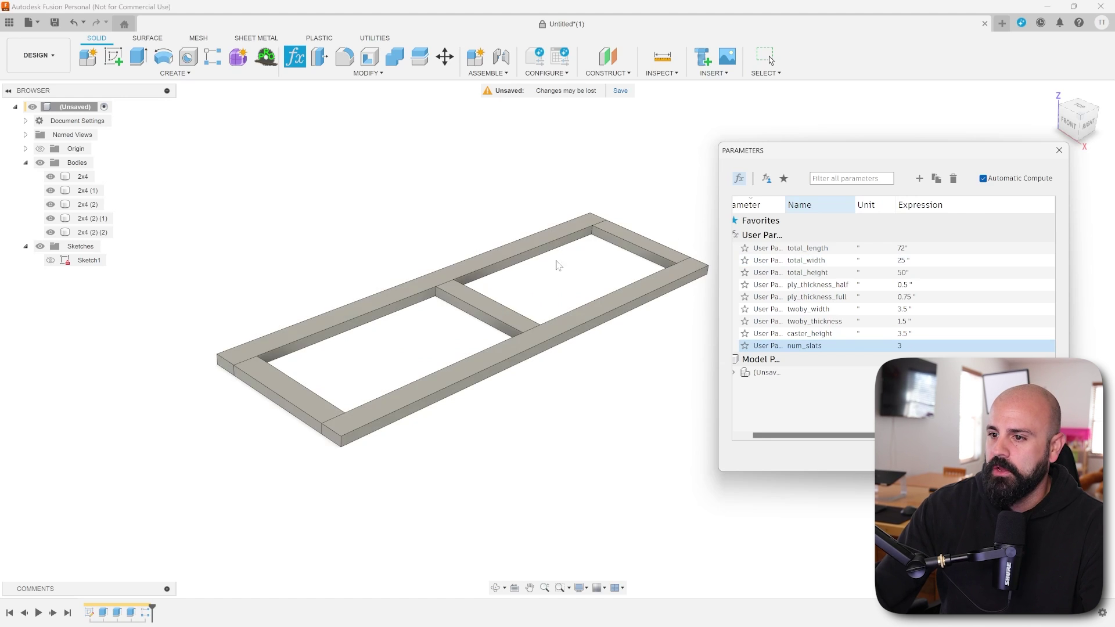
pyautogui.doubleClick(910, 348)
pyautogui.write('4')
pyautogui.press('Return')
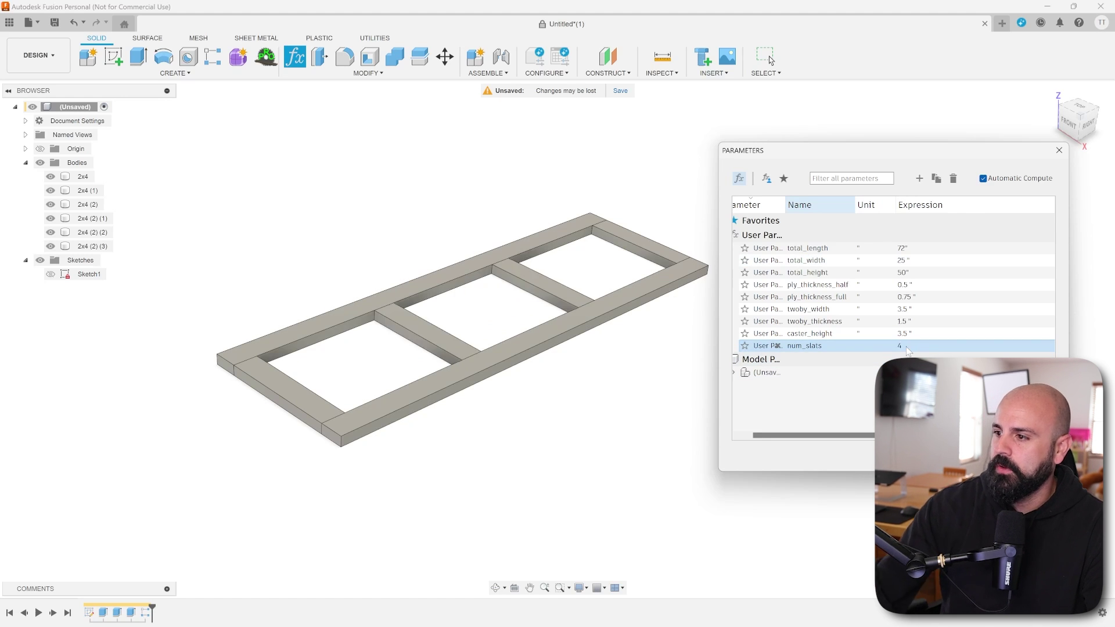
pyautogui.click(771, 60)
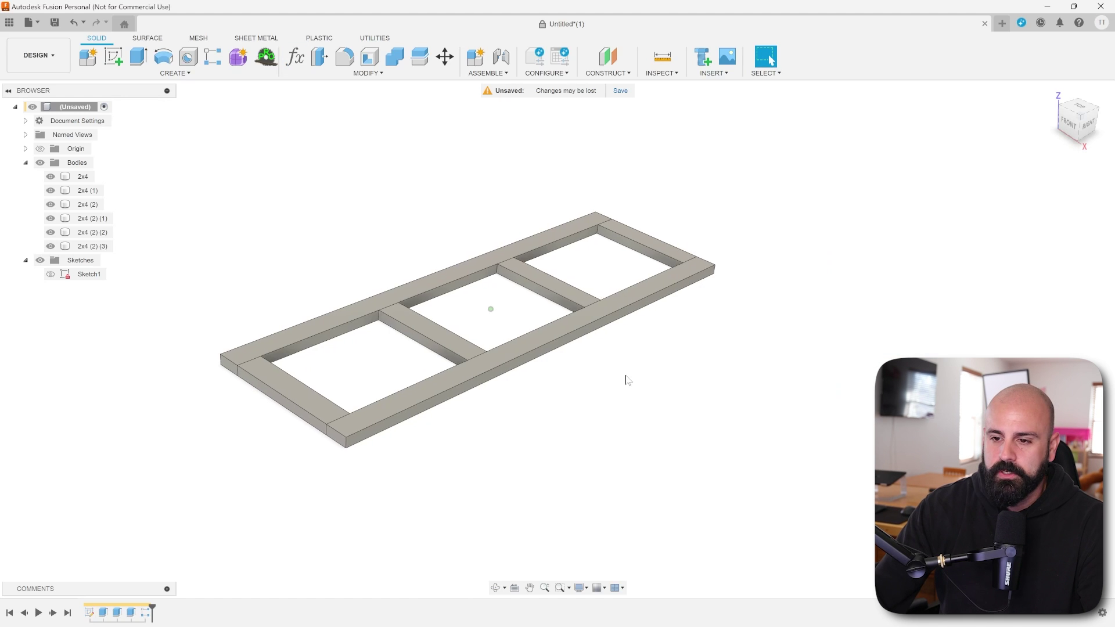
# Step: Show Sketch1 briefly to compare its outline with the frame bodies, and hide it again
pyautogui.keyDown('shift'); pyautogui.moveTo(637, 386); pyautogui.dragTo(484, 447, button='middle'); pyautogui.keyUp('shift')
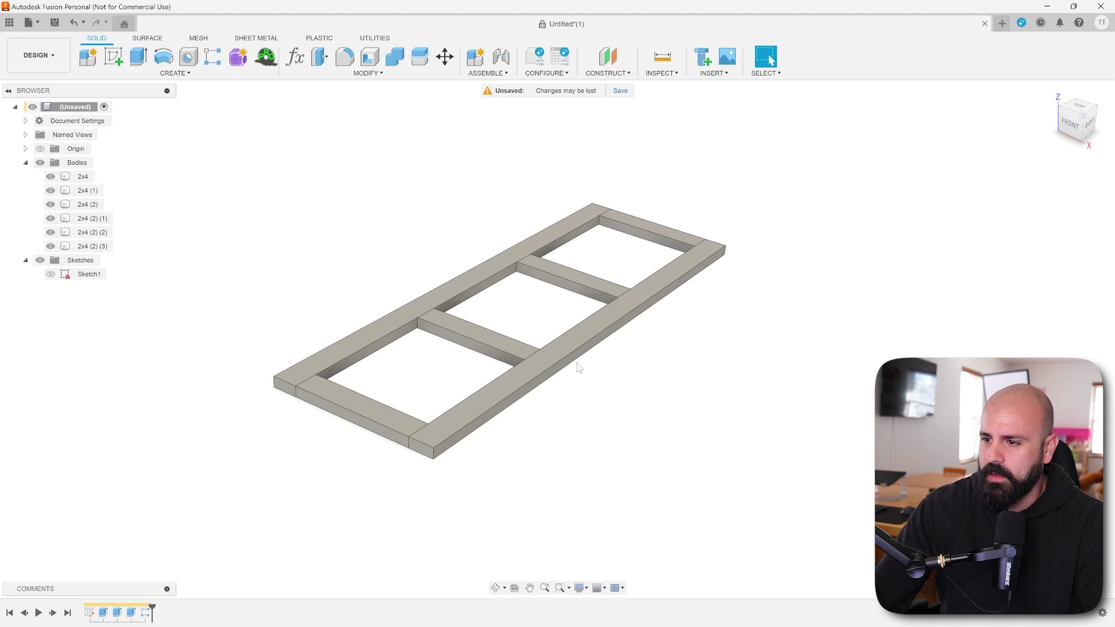
pyautogui.keyDown('shift'); pyautogui.moveTo(582, 387); pyautogui.dragTo(520, 435, button='middle'); pyautogui.keyUp('shift')
pyautogui.click(50, 274)
pyautogui.keyDown('shift'); pyautogui.moveTo(528, 301); pyautogui.dragTo(253, 338, button='middle'); pyautogui.keyUp('shift')
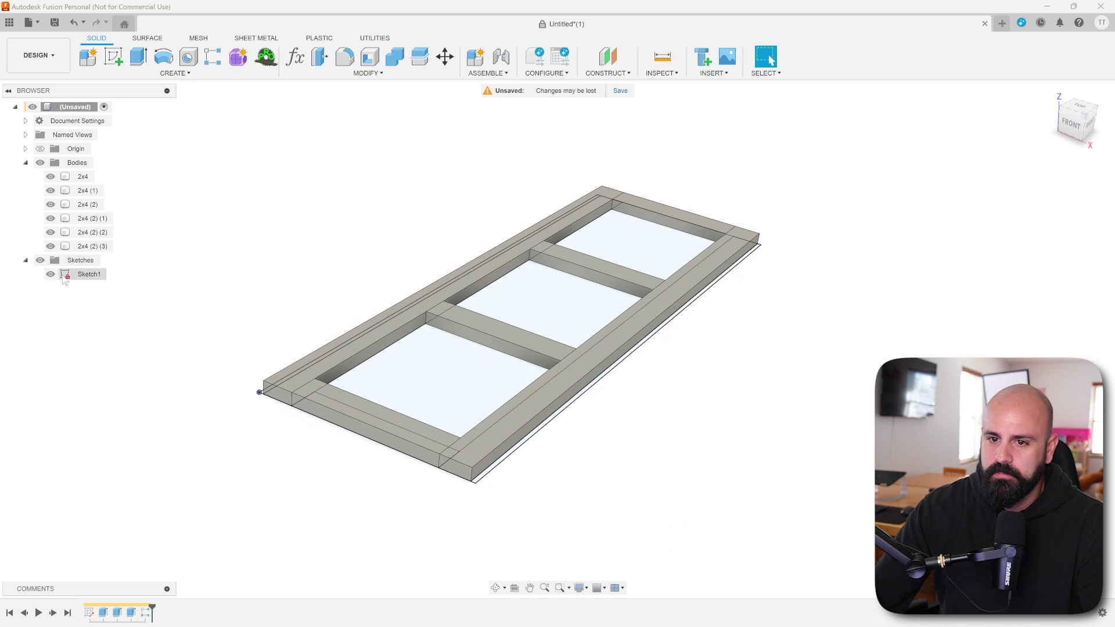
pyautogui.click(50, 274)
# Step: Start a sketch on the long member's top face and begin a two-point rectangle at the frame's outer corner nearest the origin
pyautogui.click(113, 57)
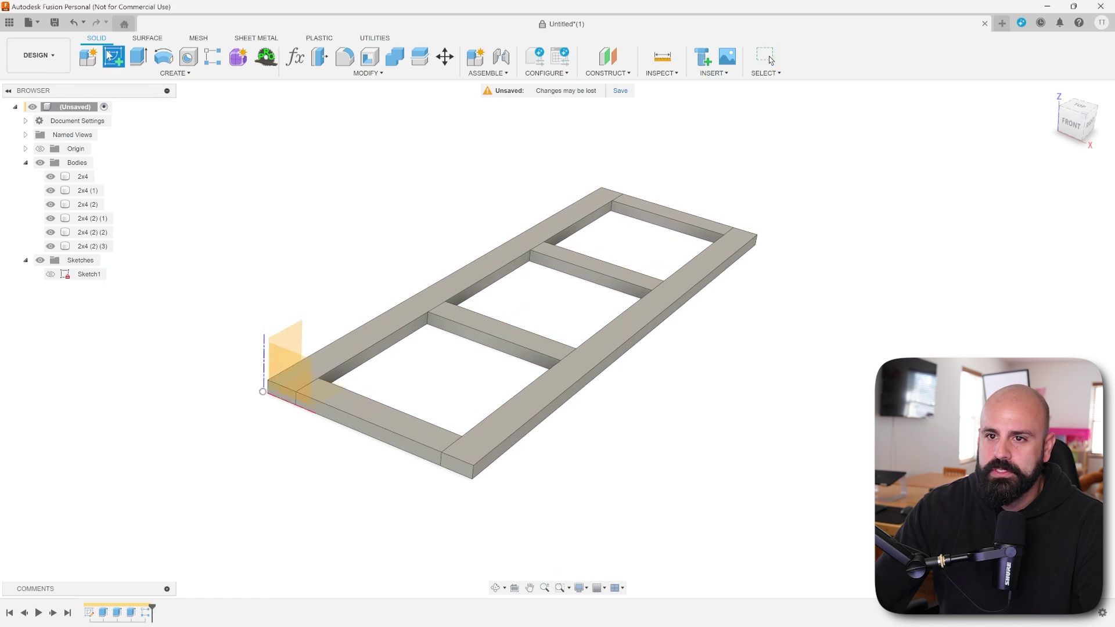
pyautogui.click(367, 337)
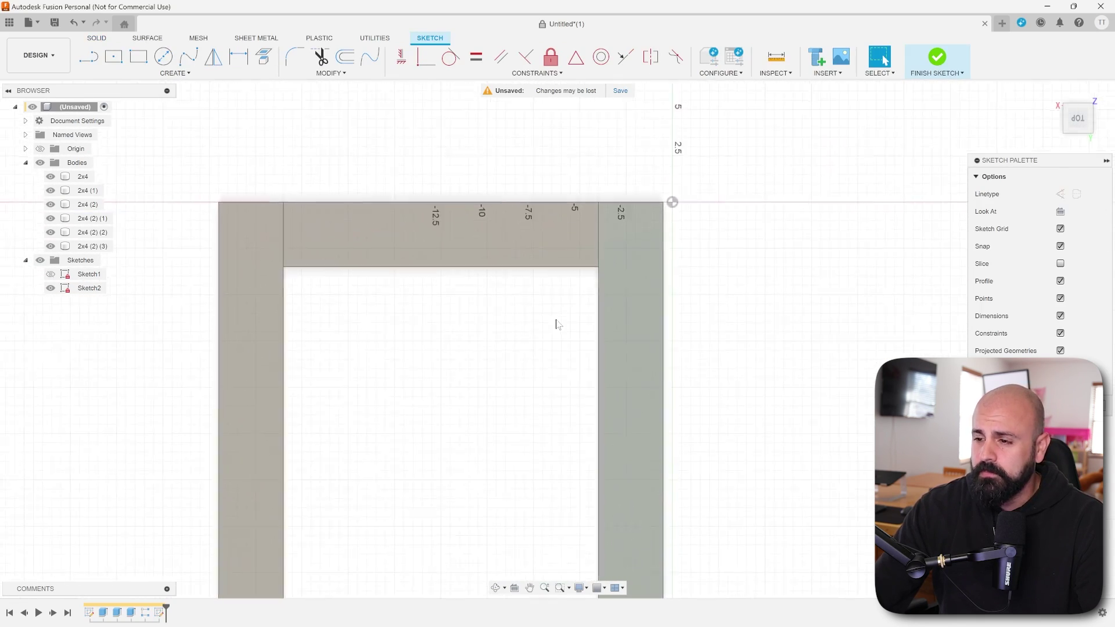
pyautogui.press('r')
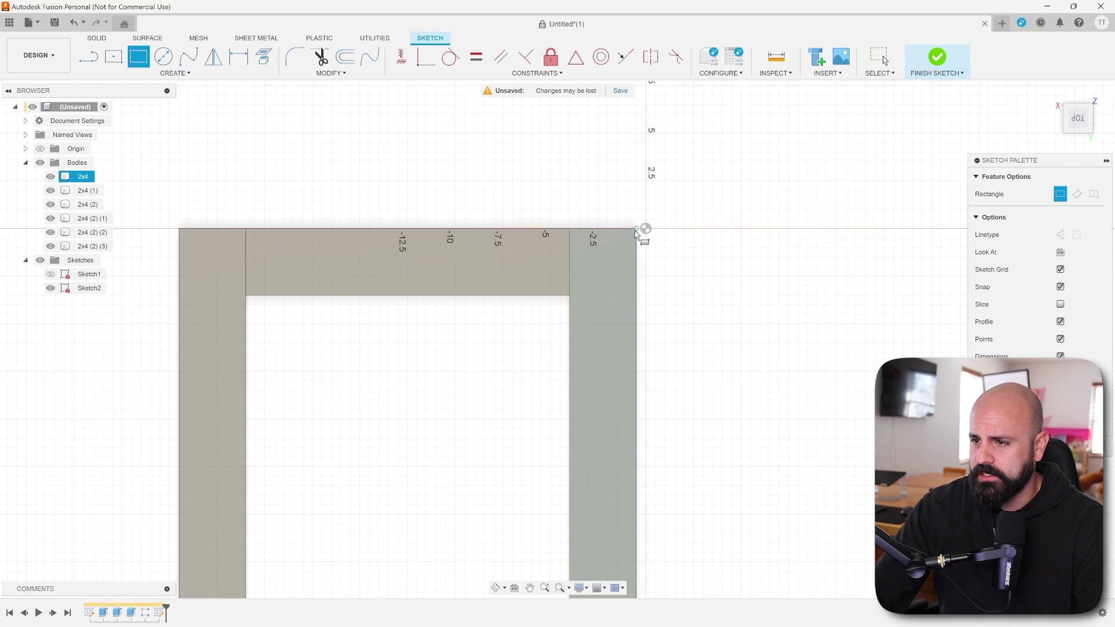
pyautogui.scroll(3, 637, 231)
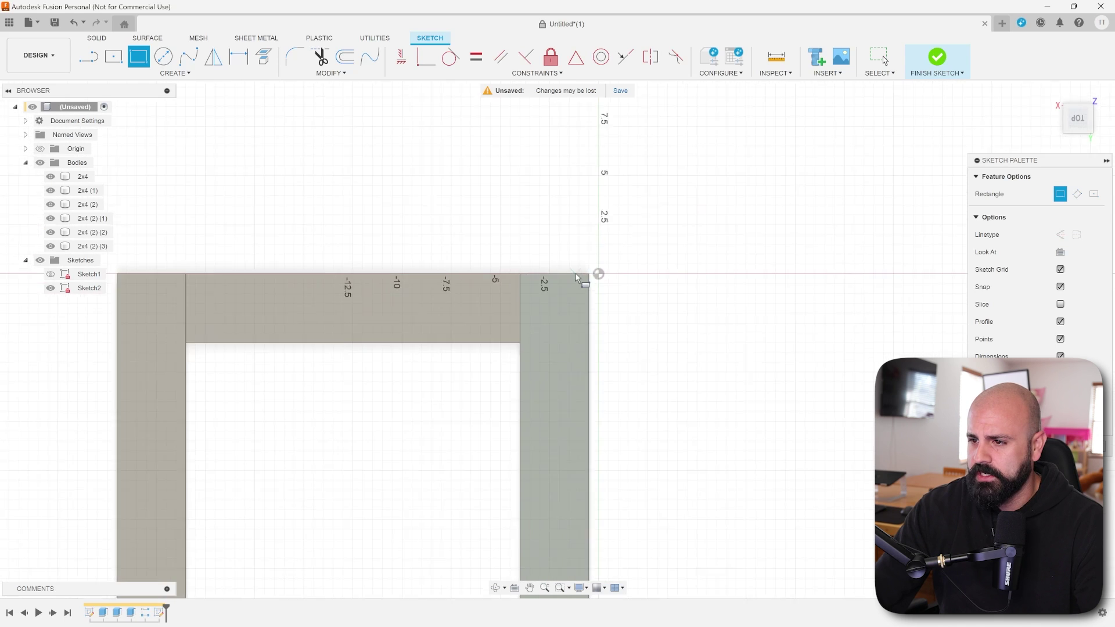
pyautogui.scroll(1, 604, 267)
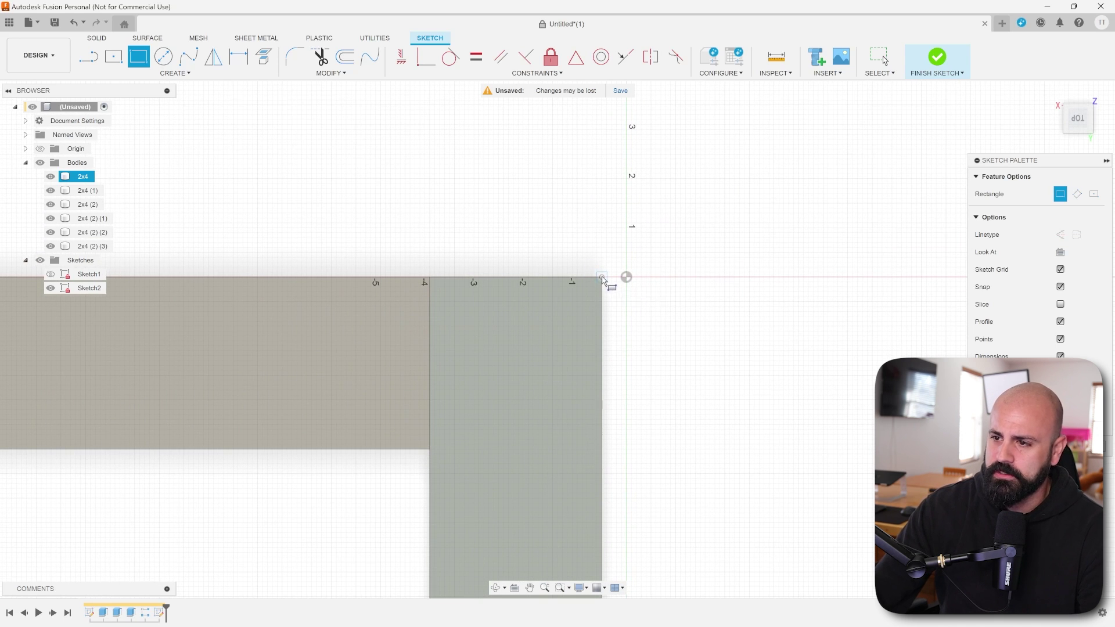
pyautogui.click(603, 278)
pyautogui.scroll(-5, 142, 498)
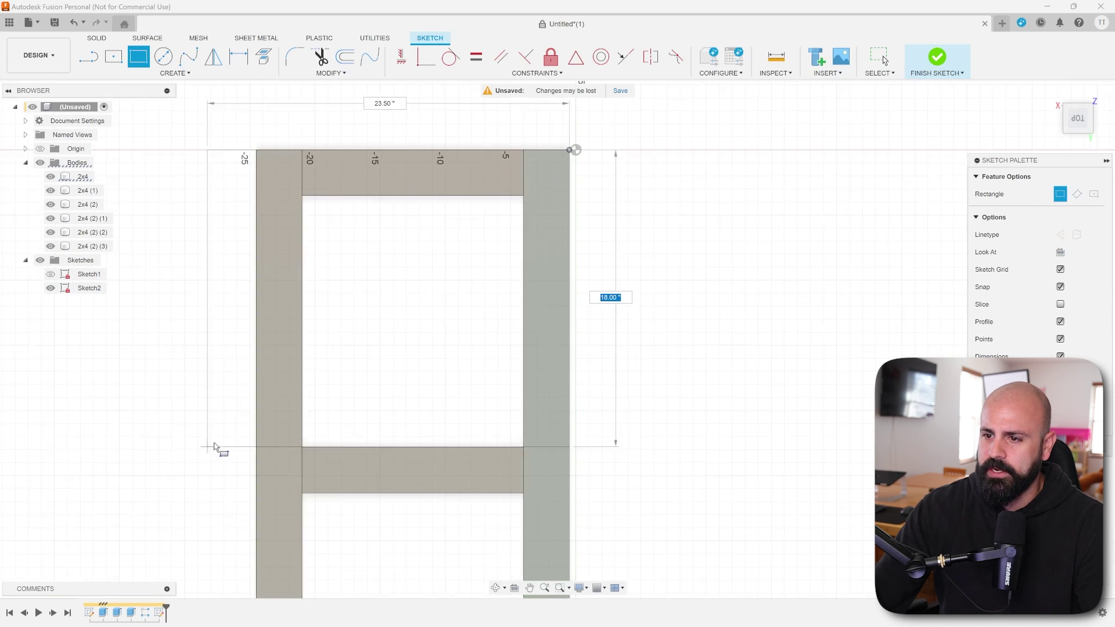
pyautogui.scroll(-2, 370, 401)
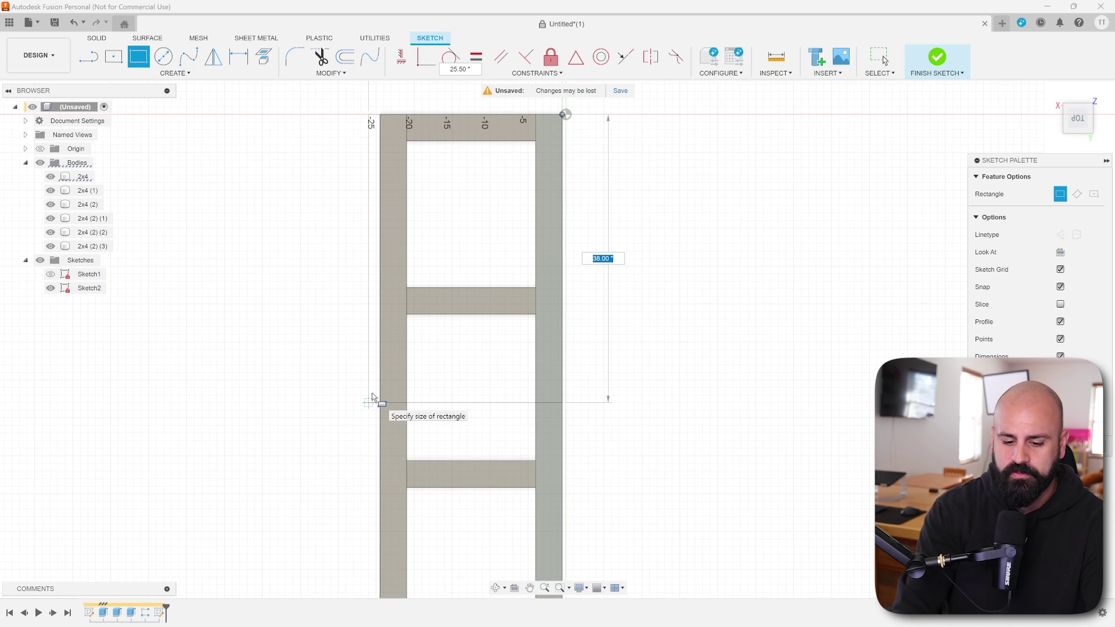
# Step: Set the rectangle's length along the long member to the total_length user parameter
pyautogui.write('total')
pyautogui.press('Down')
pyautogui.press('Return')
pyautogui.press('Tab')
pyautogui.scroll(-1, 373, 398)
pyautogui.scroll(-1, 372, 396)
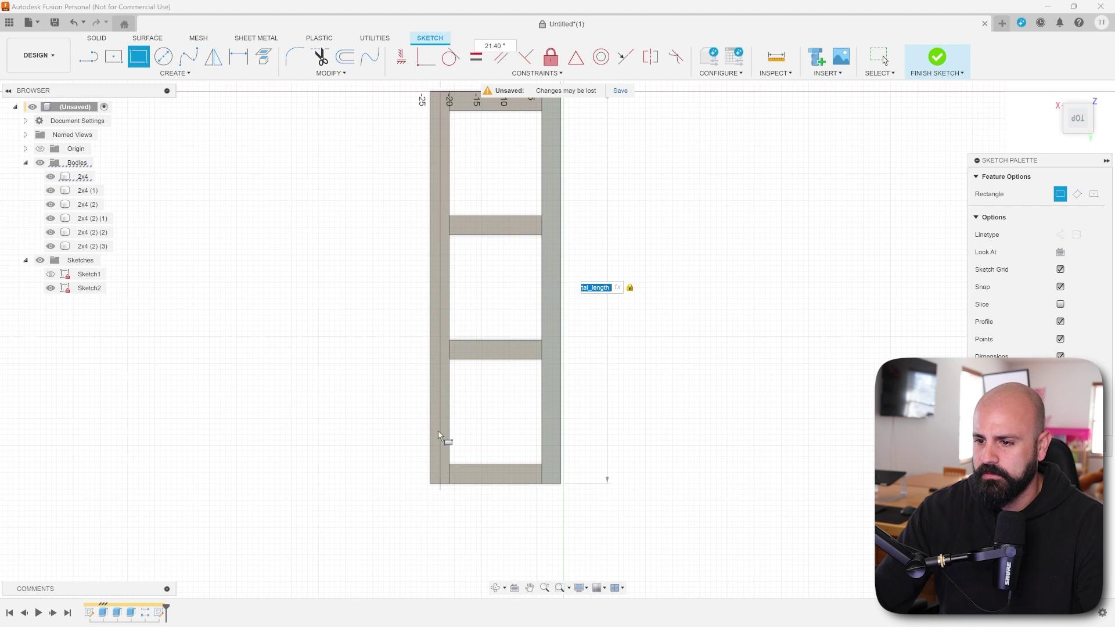
pyautogui.scroll(-1, 446, 427)
pyautogui.scroll(3, 434, 431)
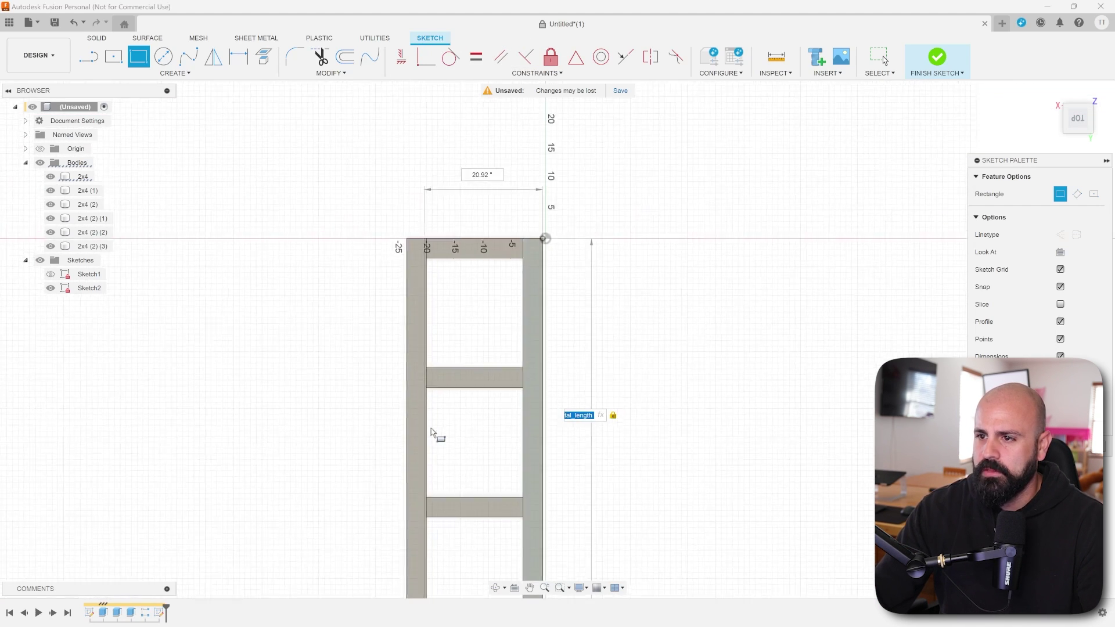
pyautogui.scroll(1, 431, 430)
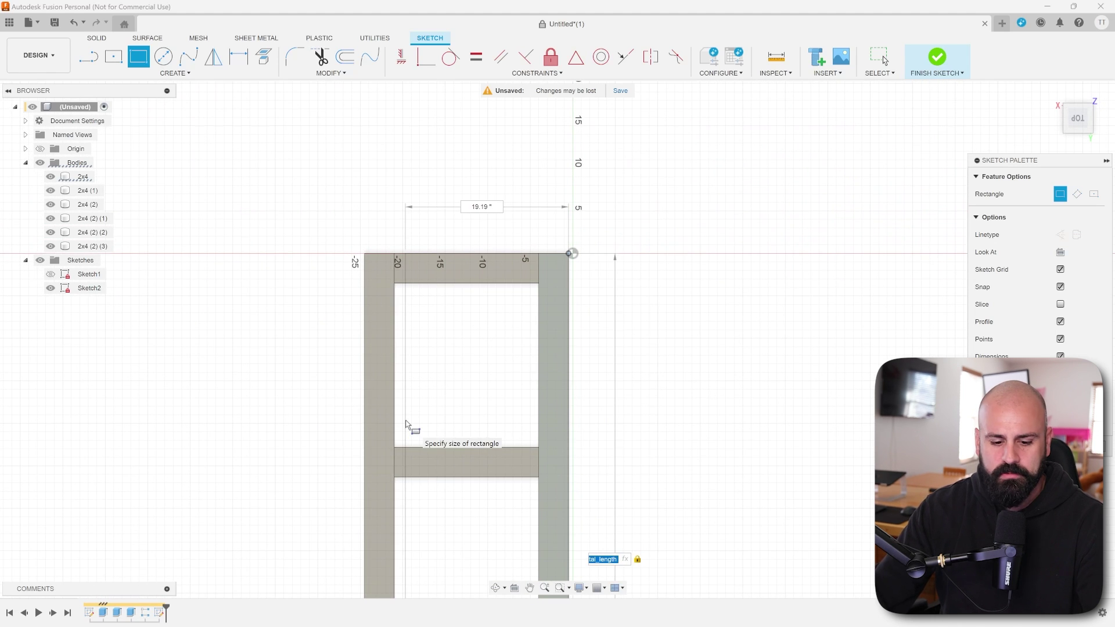
# Step: Set the rectangle's width to total_width-ply_thickness_half*2, complete the rectangle and finish the sketch
pyautogui.press('Tab')
pyautogui.write('to')
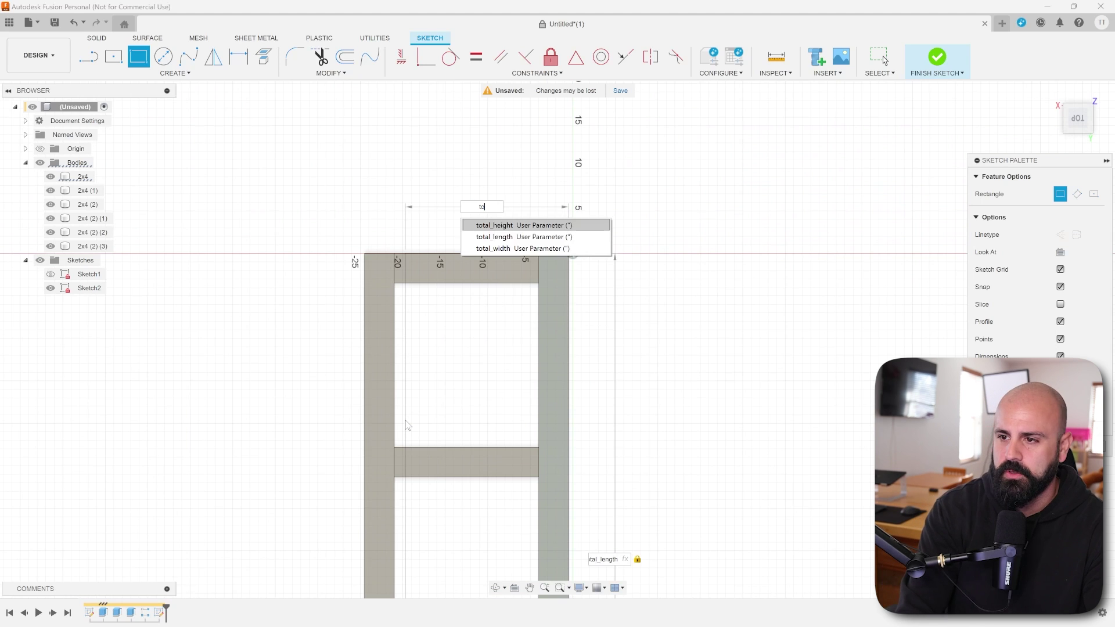
pyautogui.press('Down')
pyautogui.press('Down')
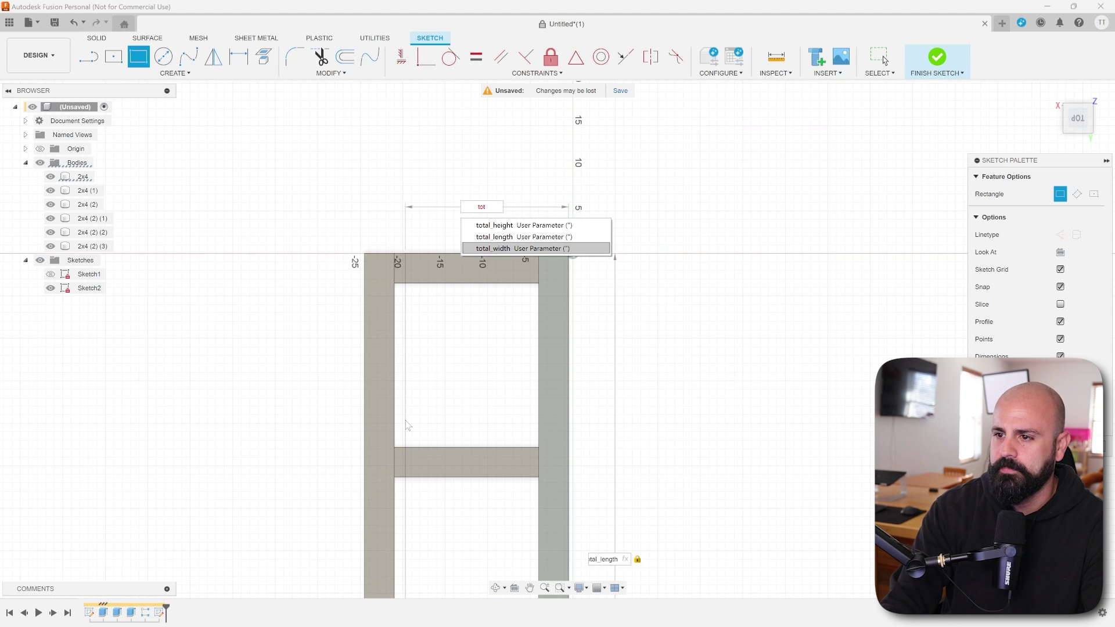
pyautogui.press('Return')
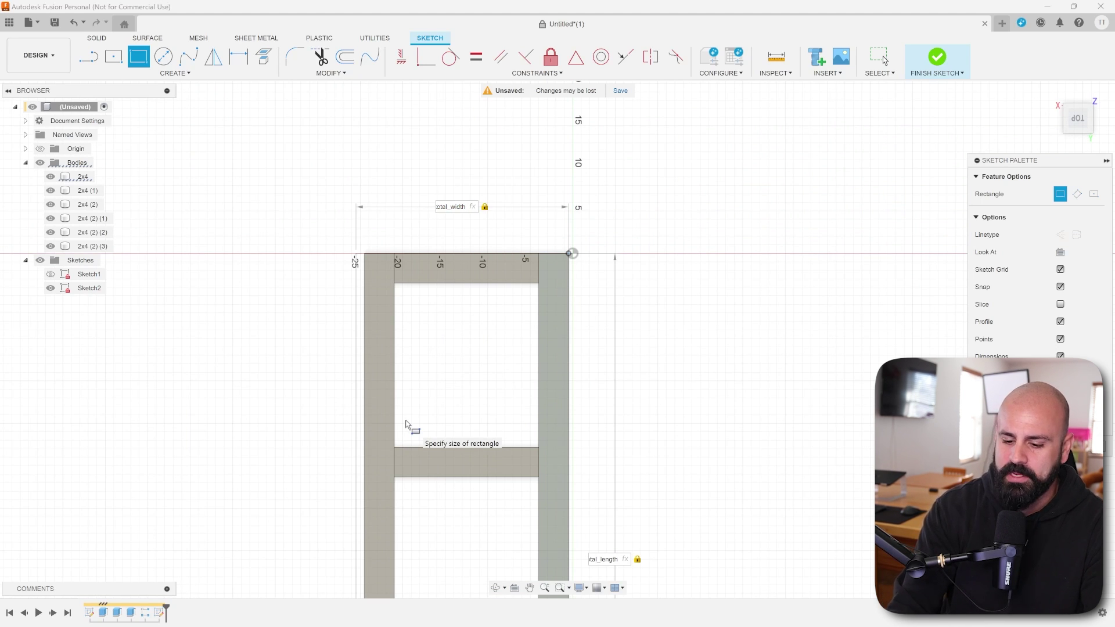
pyautogui.write('-ply')
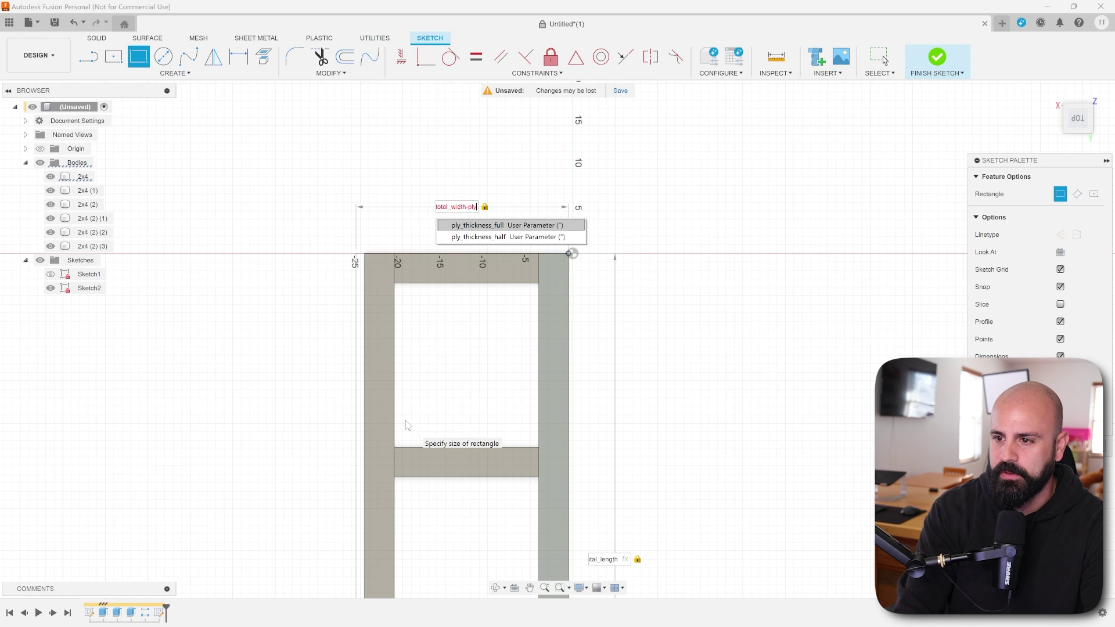
pyautogui.press('Down')
pyautogui.press('Return')
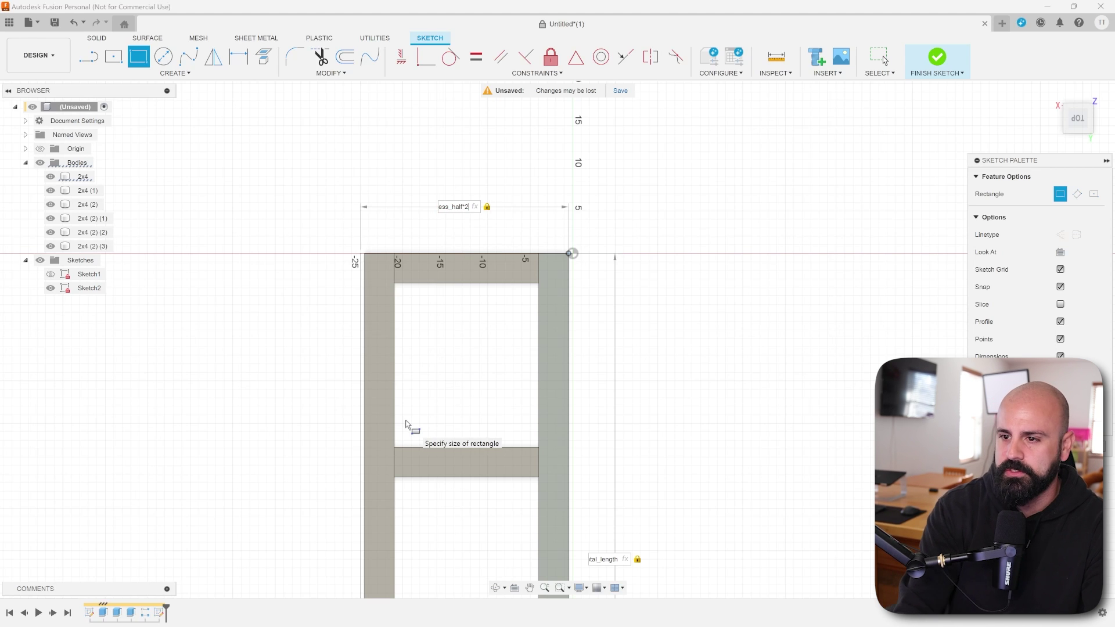
pyautogui.press('Return')
pyautogui.press('Escape')
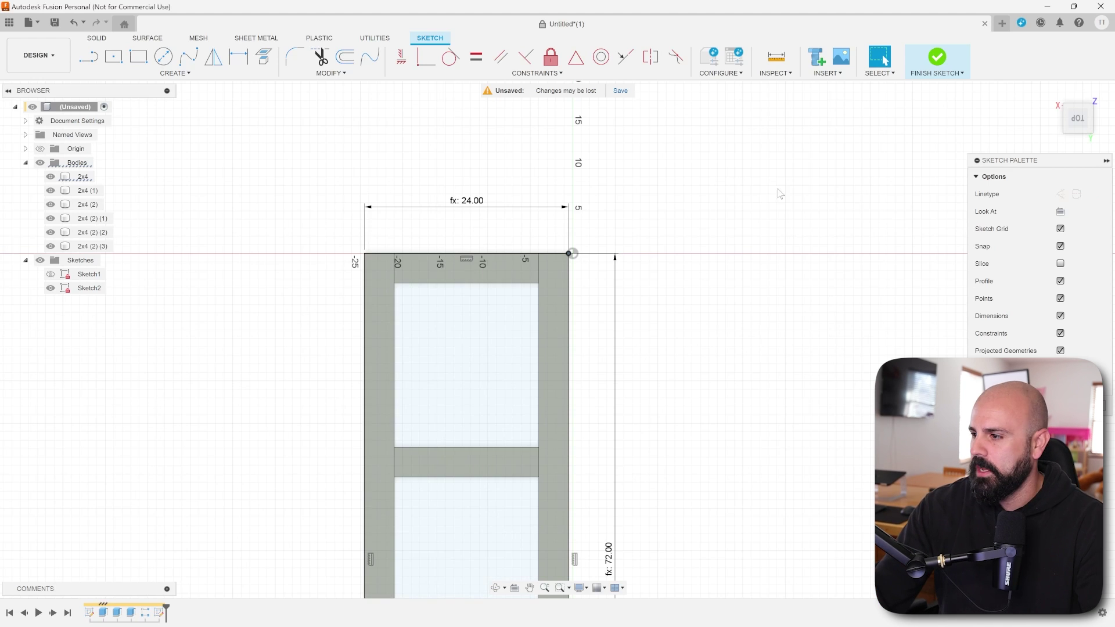
pyautogui.click(1082, 405)
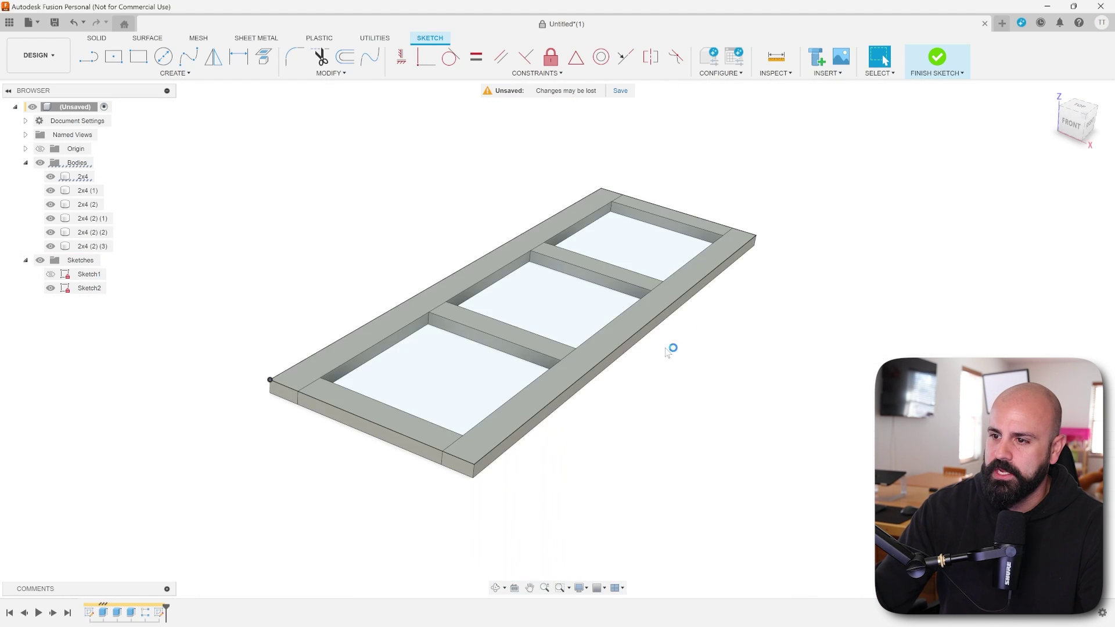
# Step: Extrude both profiles of the top sketch upward by ply_thickness_half as a new body covering the frame
pyautogui.scroll(1, 441, 359)
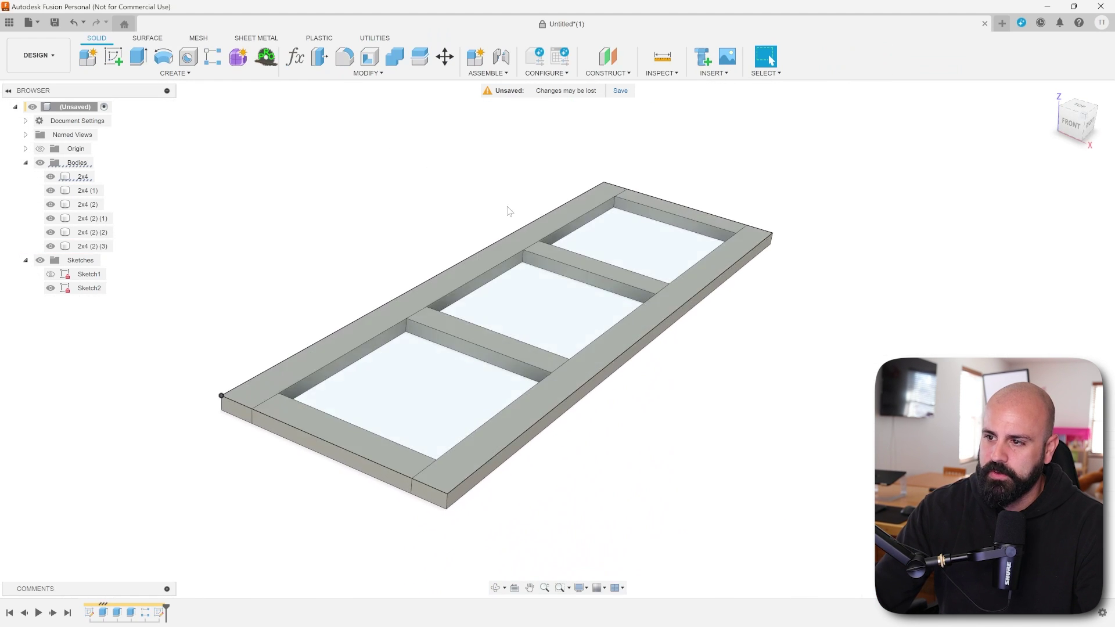
pyautogui.click(416, 383)
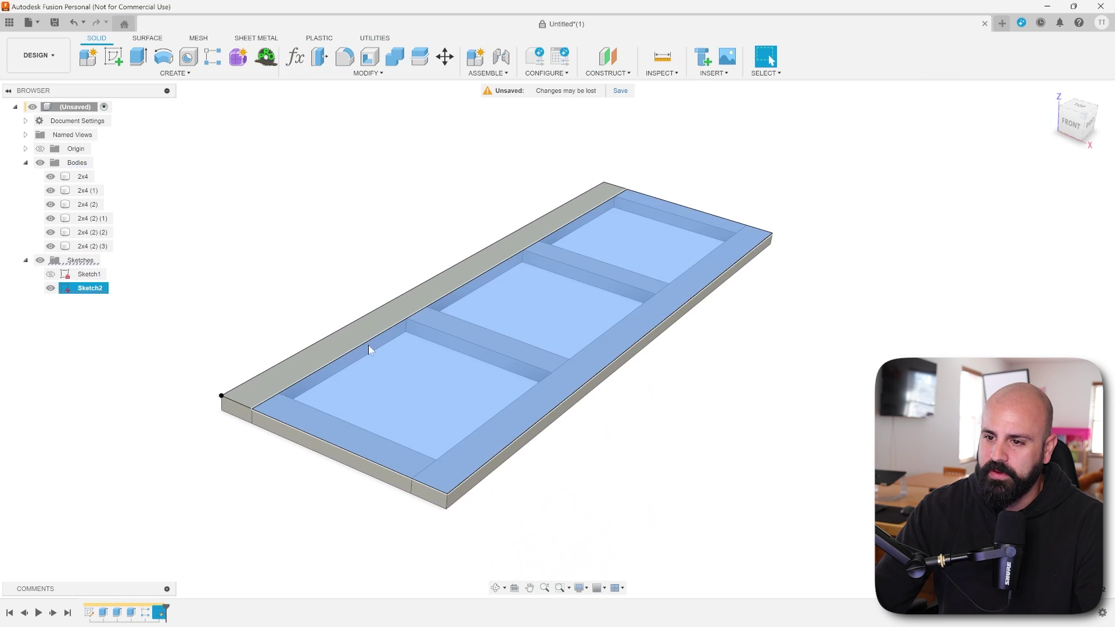
pyautogui.keyDown('ctrl'); pyautogui.click(330, 347); pyautogui.keyUp('ctrl')
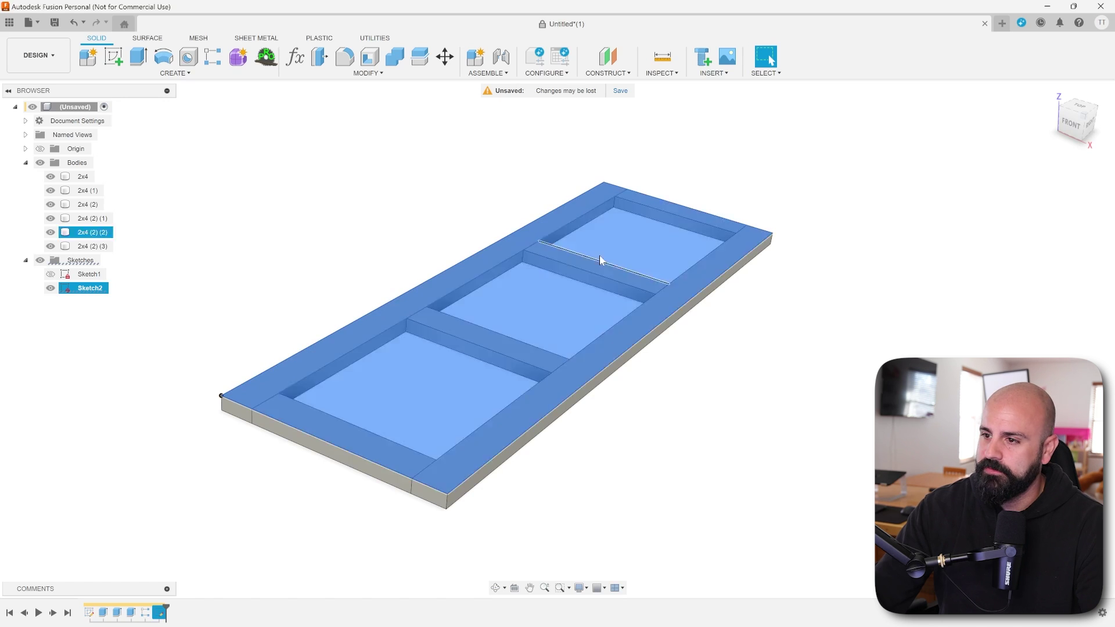
pyautogui.press('e')
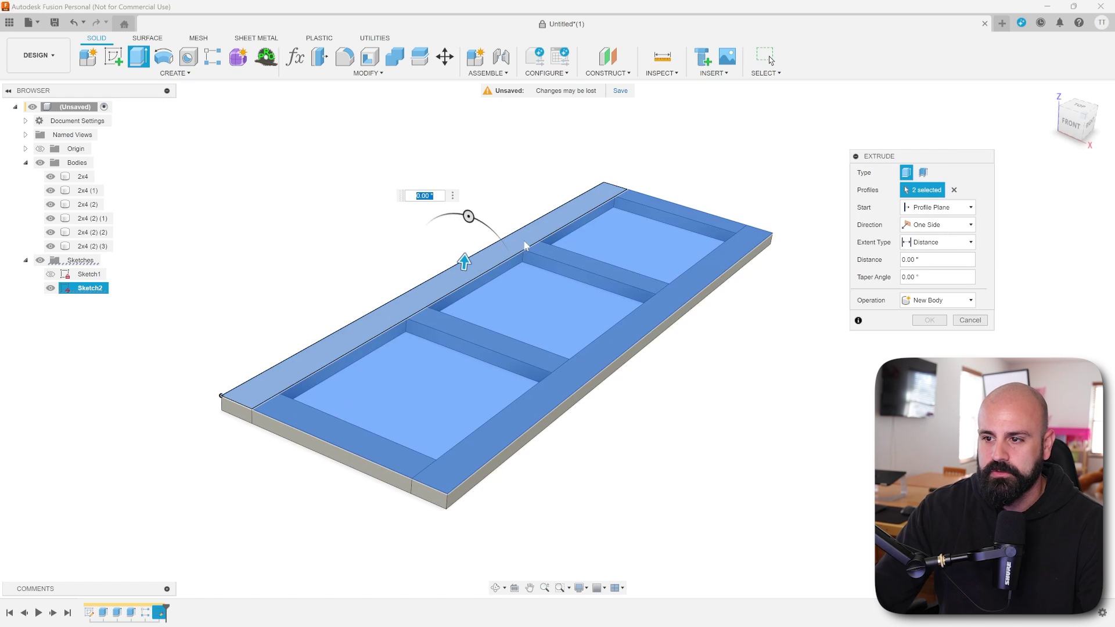
pyautogui.write('thickness_half')
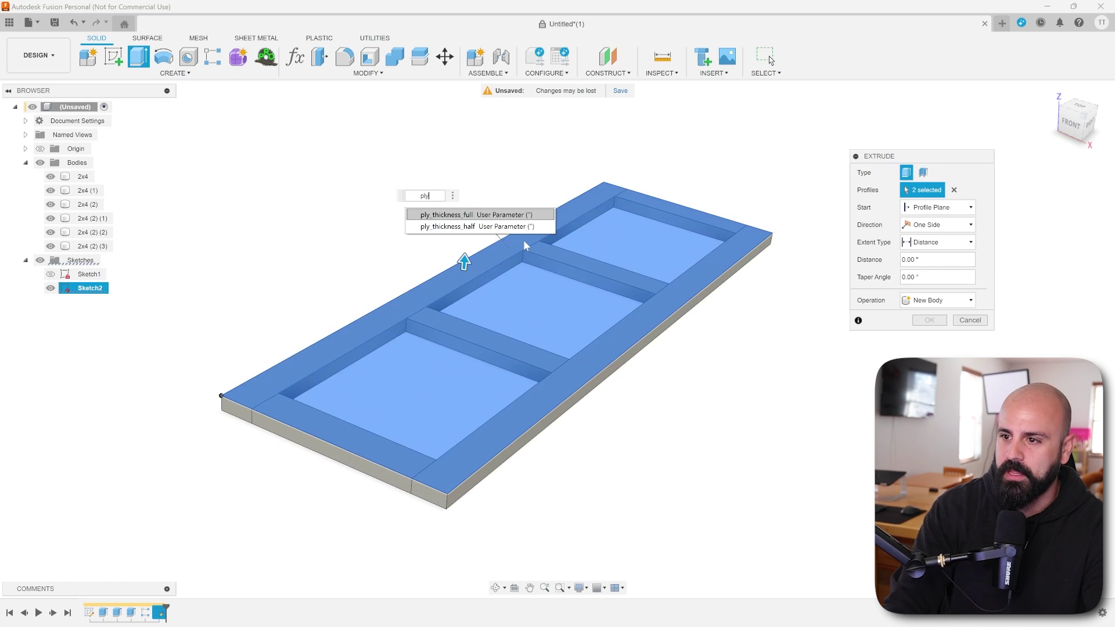
pyautogui.press('Return')
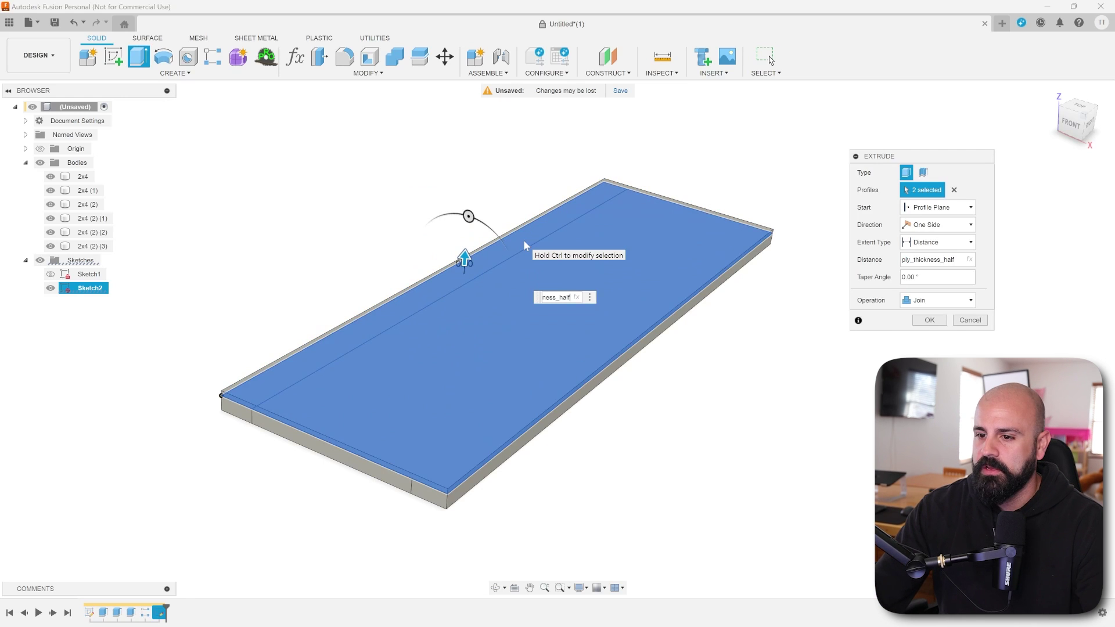
pyautogui.click(922, 302)
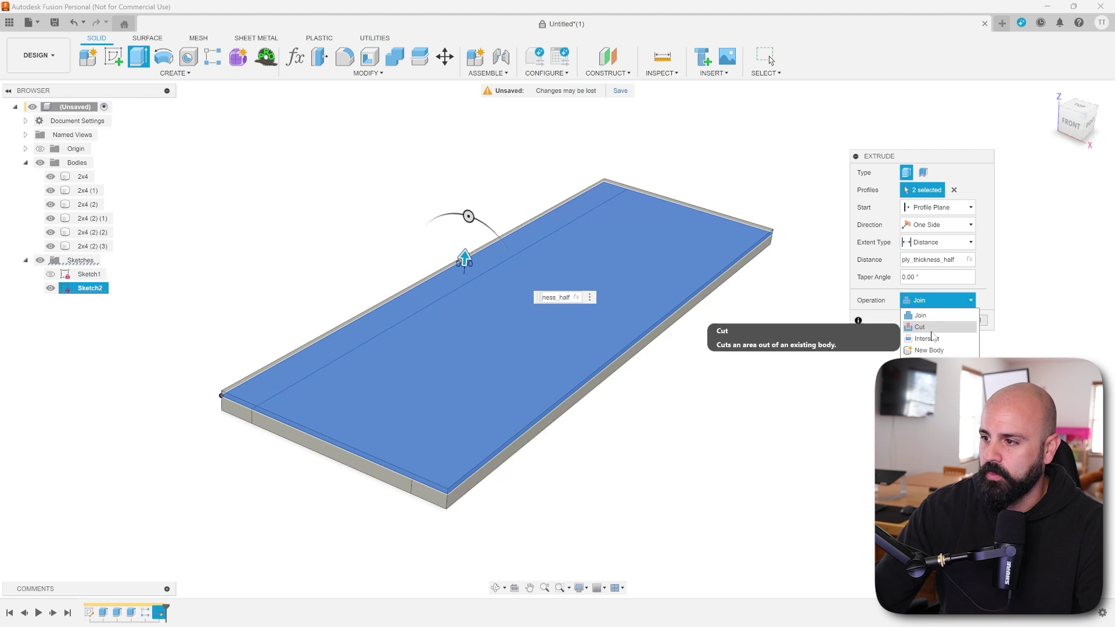
pyautogui.click(937, 350)
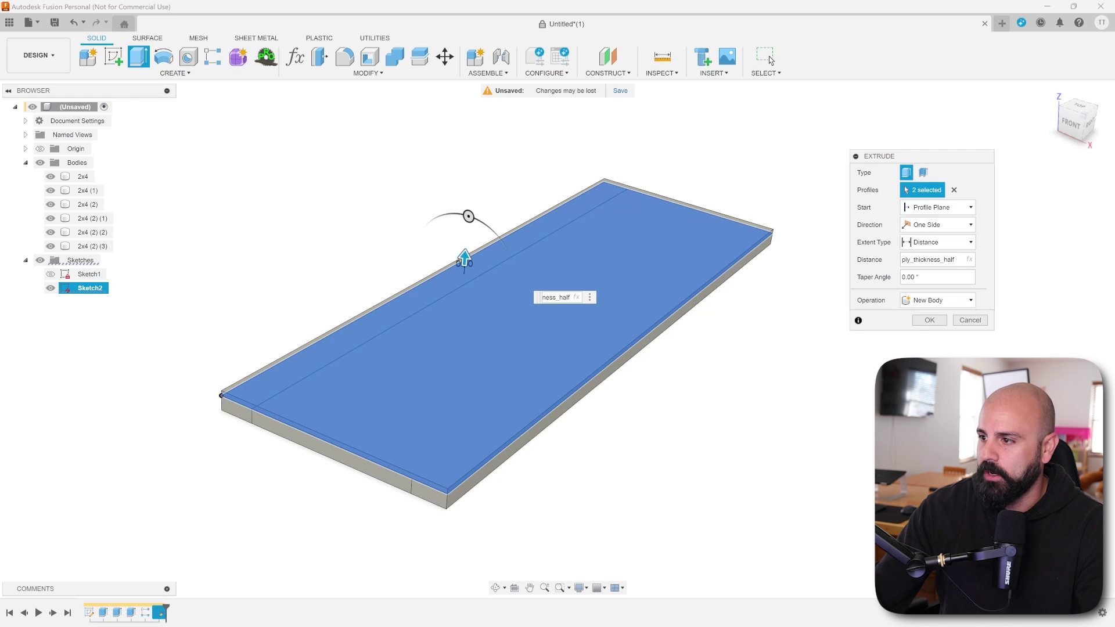
pyautogui.click(930, 320)
pyautogui.keyDown('shift'); pyautogui.moveTo(716, 386); pyautogui.dragTo(697, 401, button='middle'); pyautogui.keyUp('shift')
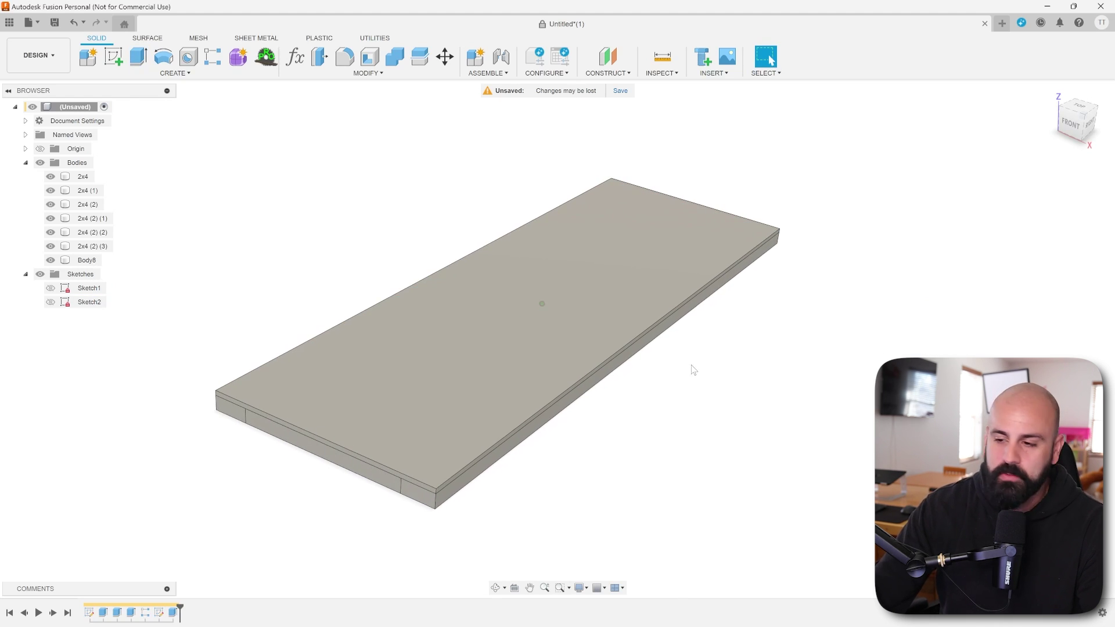
pyautogui.scroll(-1, 615, 304)
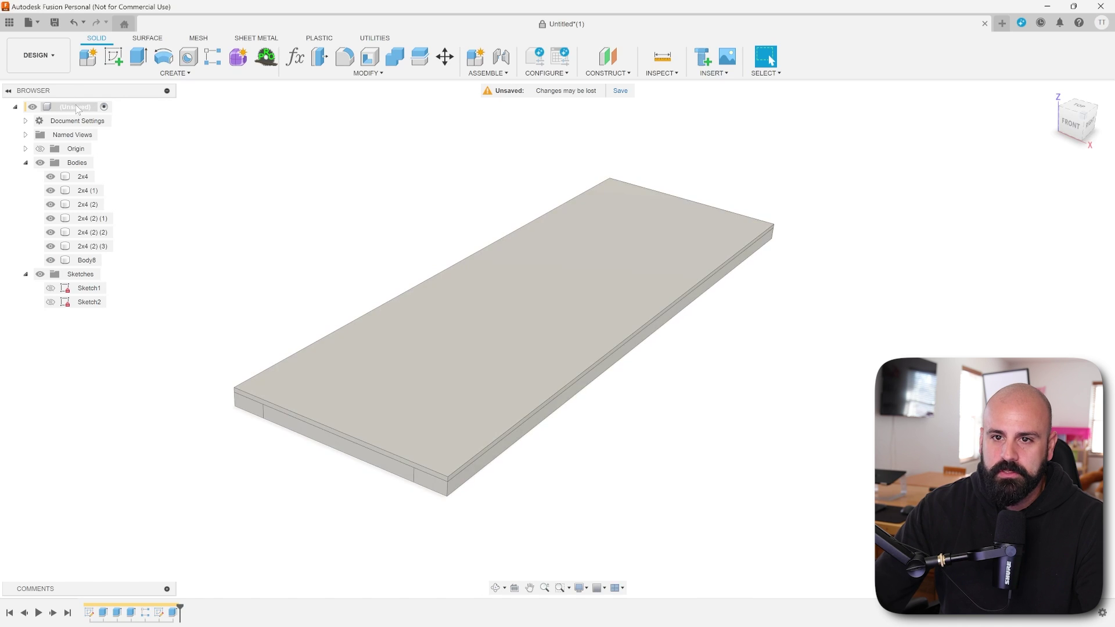
# Step: Create an active internal standard component named 2x4 under the top-level design
pyautogui.click(75, 108)
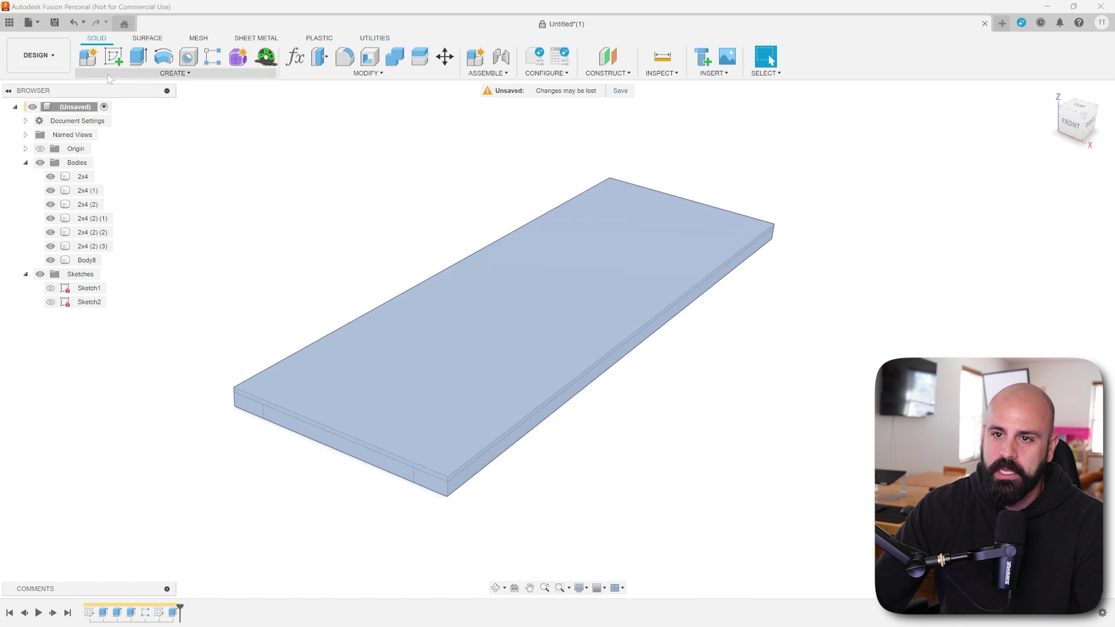
pyautogui.click(88, 59)
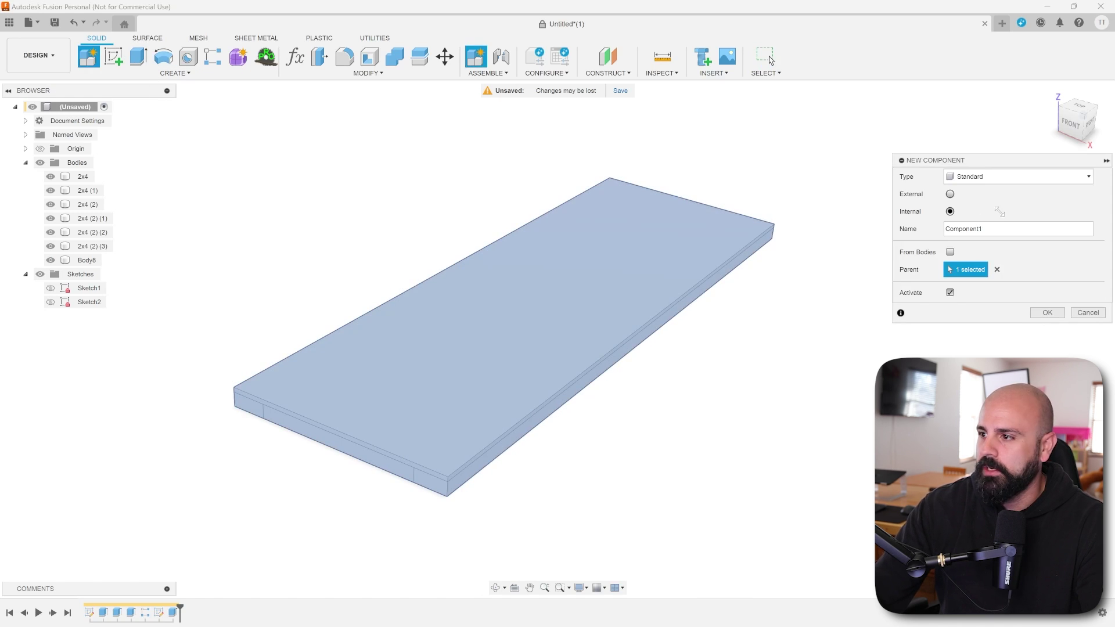
pyautogui.moveTo(987, 168); pyautogui.dragTo(915, 156)
pyautogui.doubleClick(895, 218)
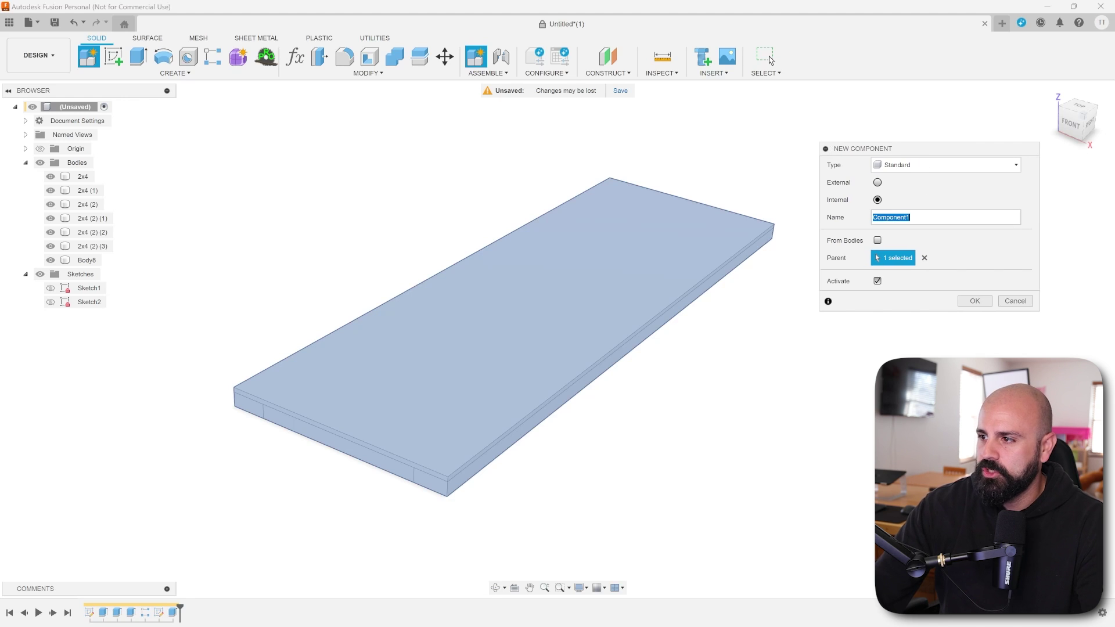
pyautogui.write('2x4')
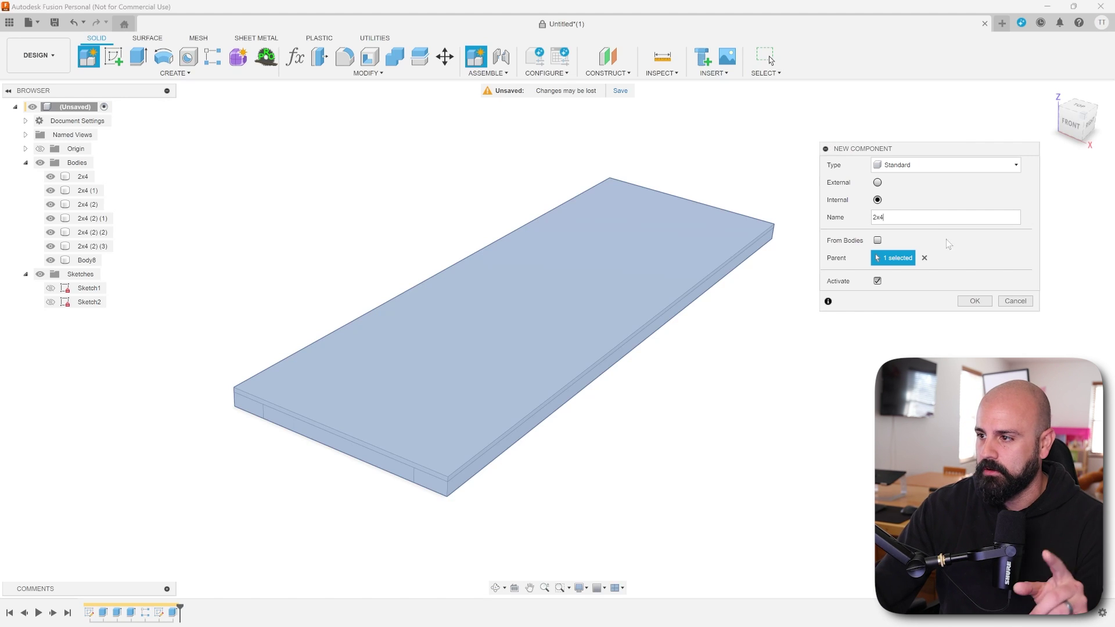
pyautogui.click(975, 301)
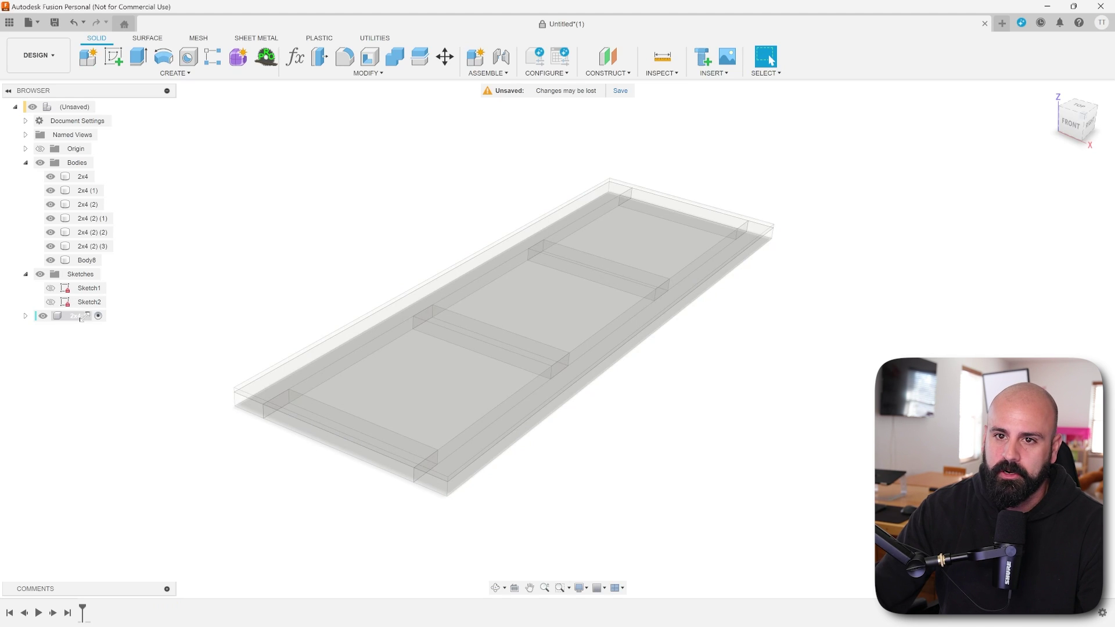
# Step: Move all six 2x4 frame bodies into the 2x4 component and reactivate the top-level design
pyautogui.click(83, 177)
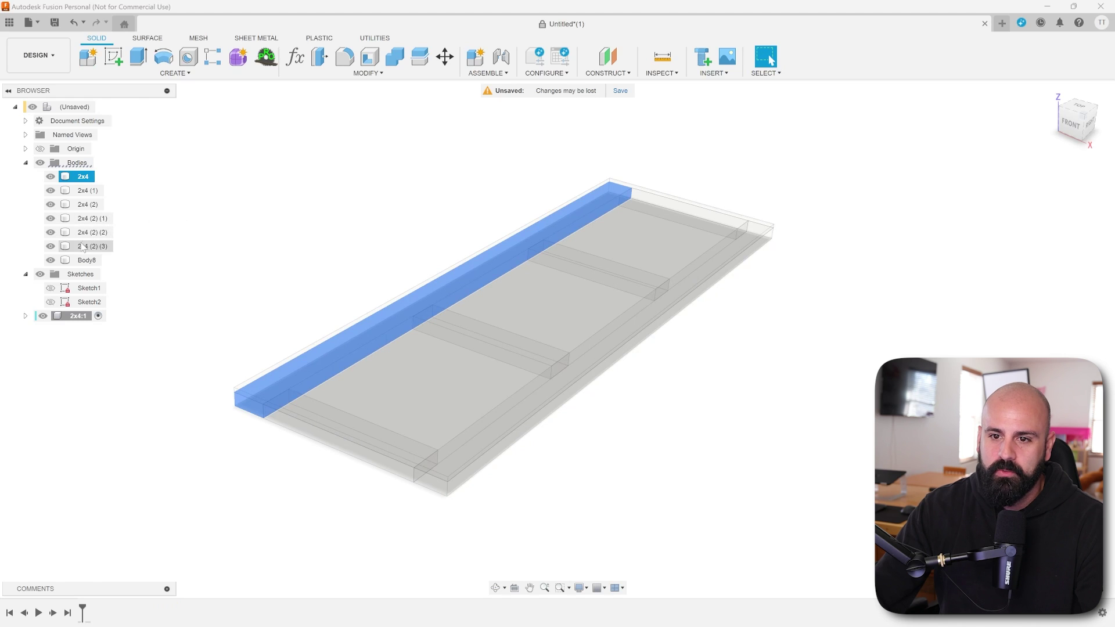
pyautogui.moveTo(83, 176); pyautogui.dragTo(75, 316)
pyautogui.click(87, 177)
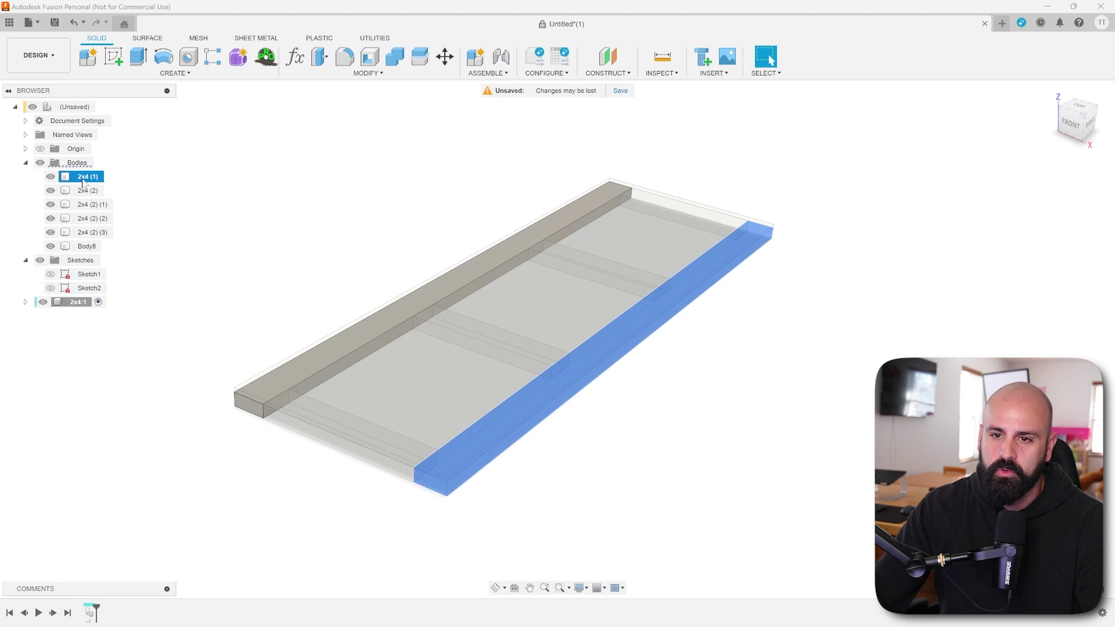
pyautogui.keyDown('shift'); pyautogui.click(88, 233); pyautogui.keyUp('shift')
pyautogui.moveTo(87, 233); pyautogui.dragTo(75, 303)
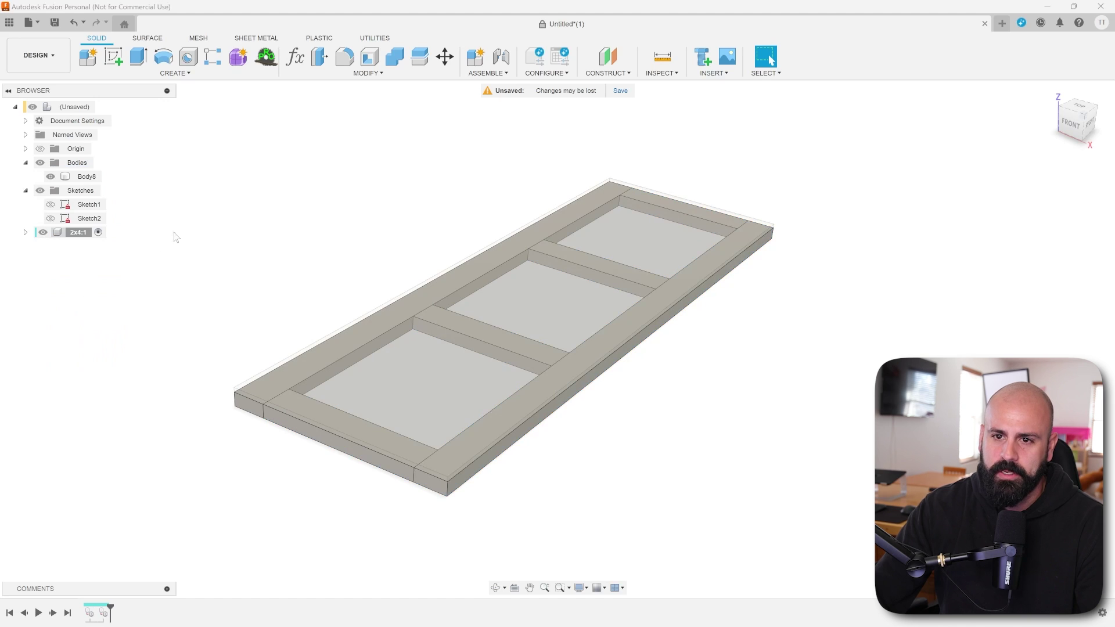
pyautogui.keyDown('shift'); pyautogui.moveTo(85, 223); pyautogui.dragTo(313, 240, button='middle'); pyautogui.keyUp('shift')
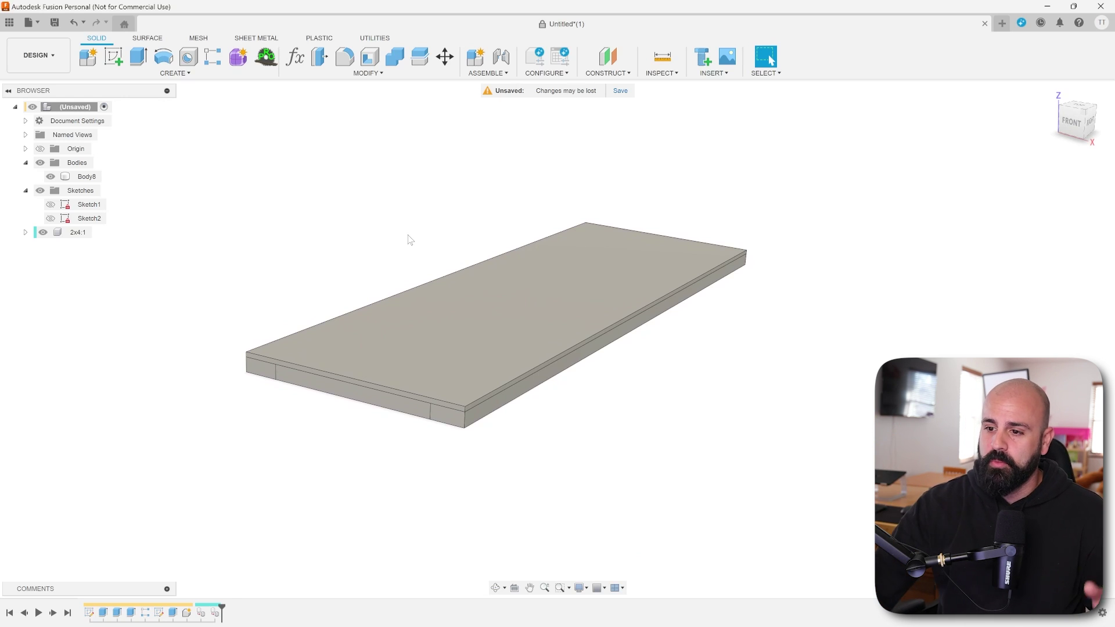
# Step: Add a user parameter named front_ply_lip in inches with the expression 15
pyautogui.click(330, 77)
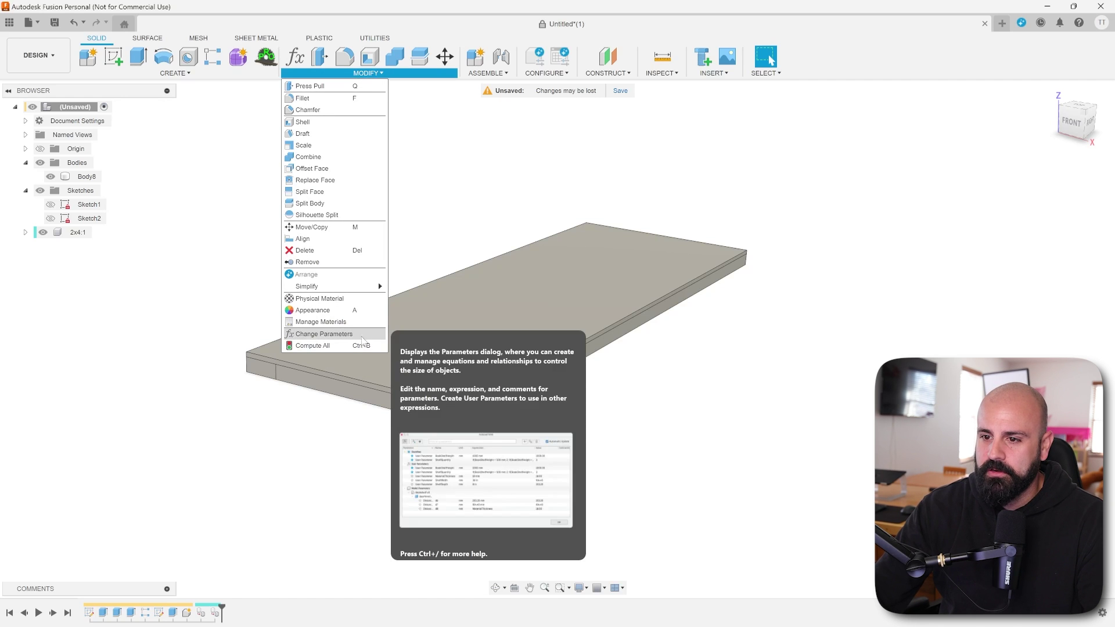
pyautogui.click(352, 336)
pyautogui.moveTo(717, 141); pyautogui.dragTo(155, 182)
pyautogui.moveTo(677, 203); pyautogui.dragTo(703, 187)
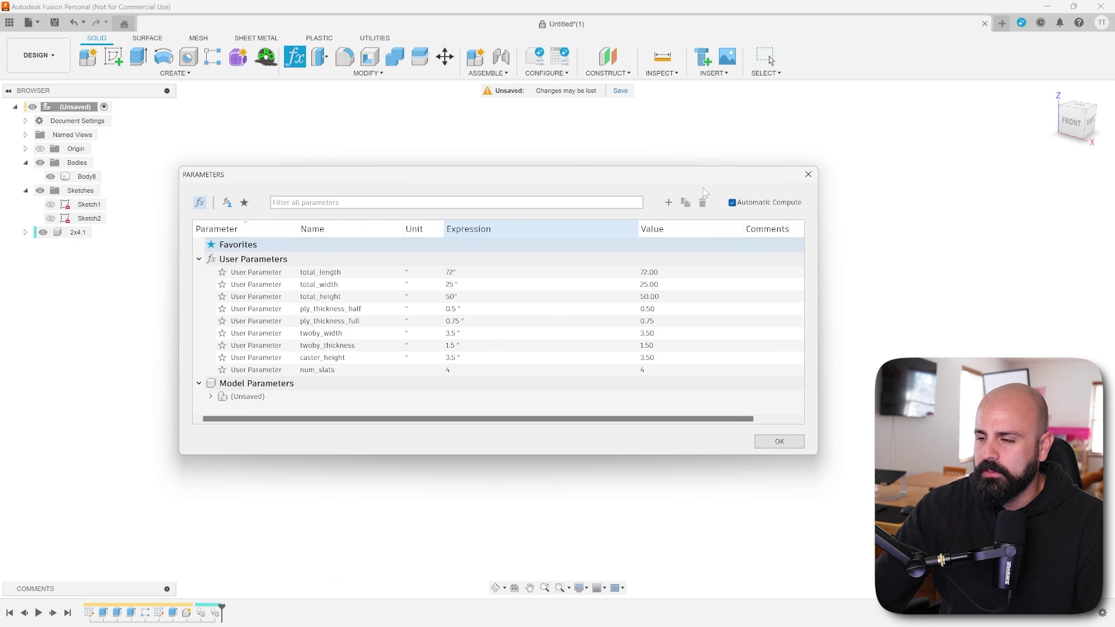
pyautogui.click(668, 203)
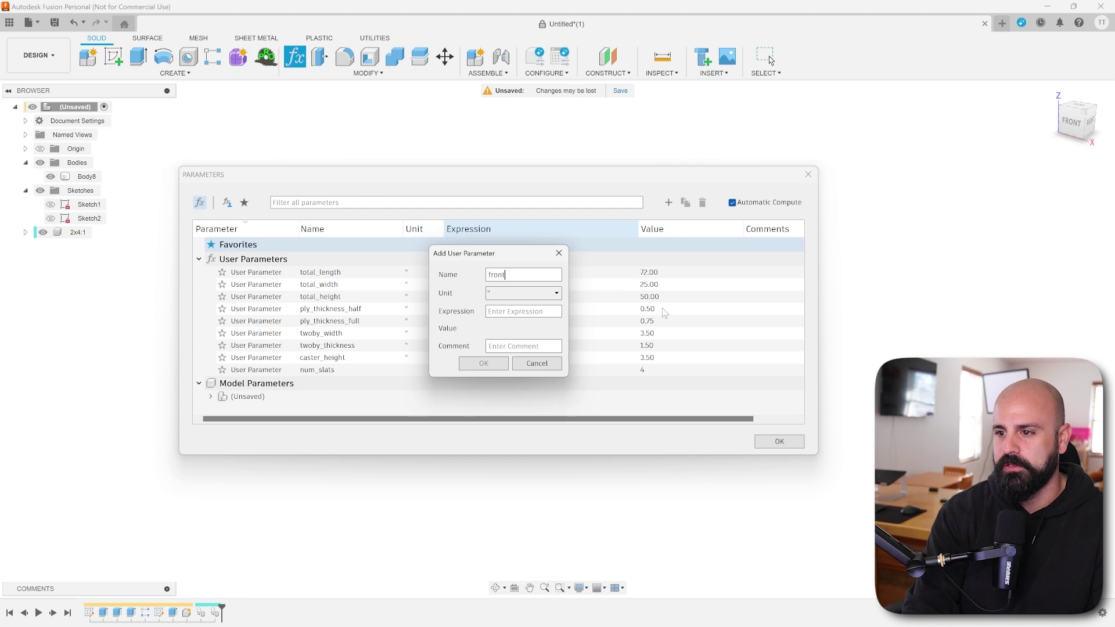
pyautogui.press('Tab')
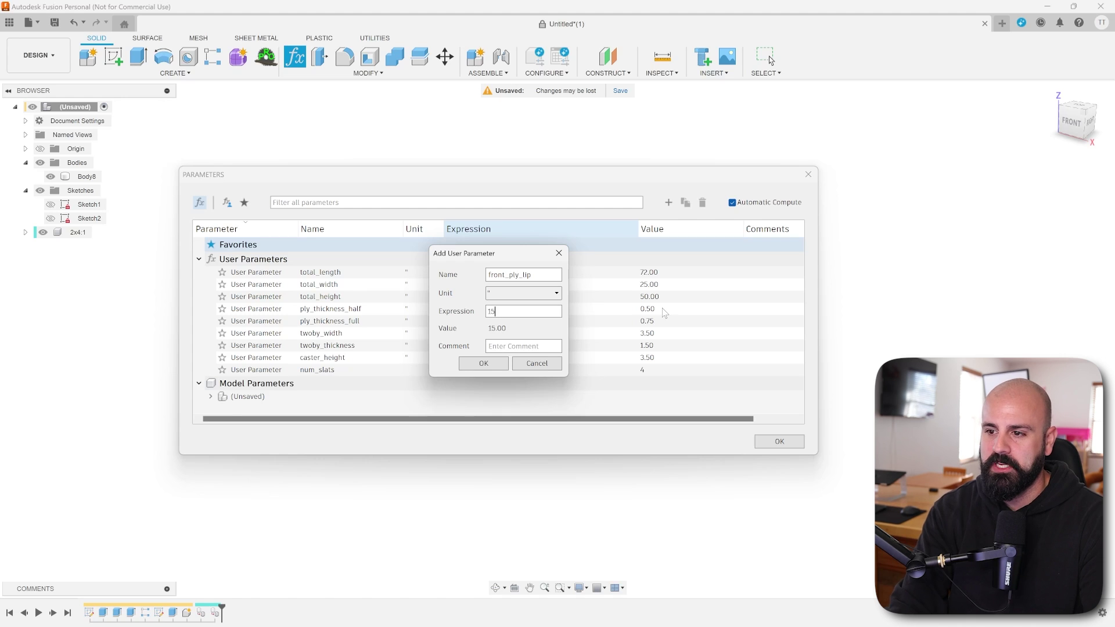
pyautogui.press('Return')
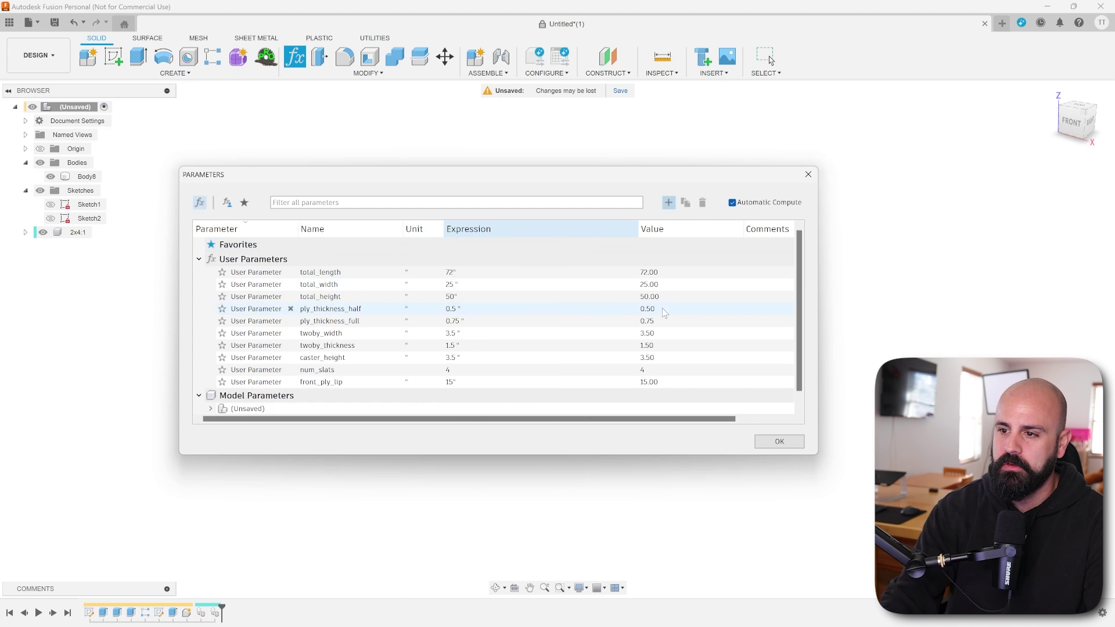
# Step: Add a user parameter named back_ply_lip in inches with the expression 4 and finish editing the parameters
pyautogui.click(667, 205)
pyautogui.write('back_ply_lip')
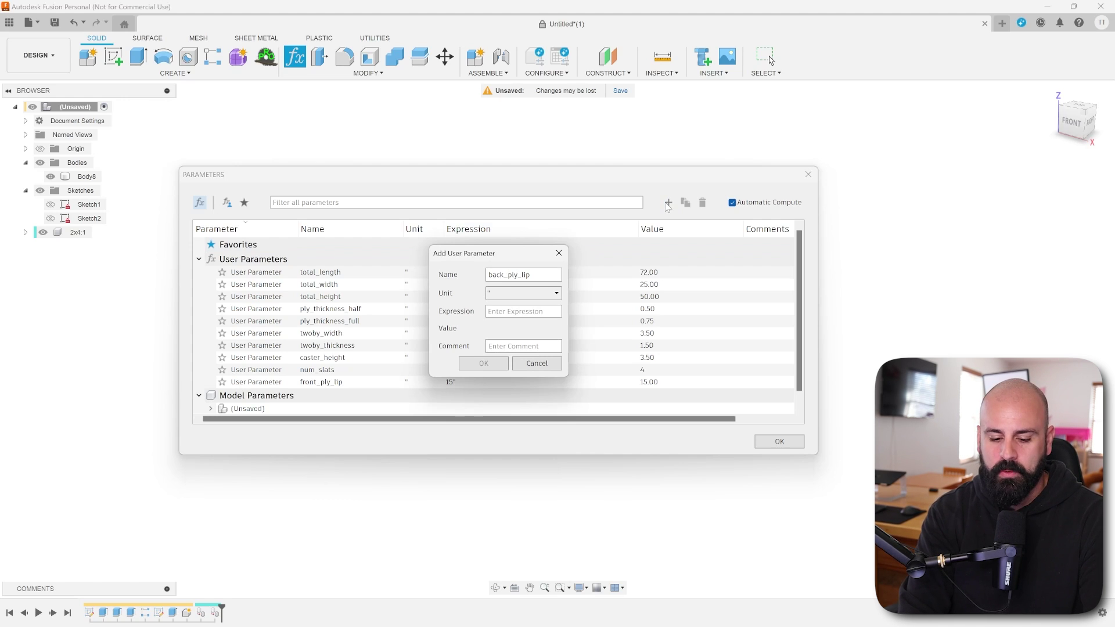
pyautogui.press('Return')
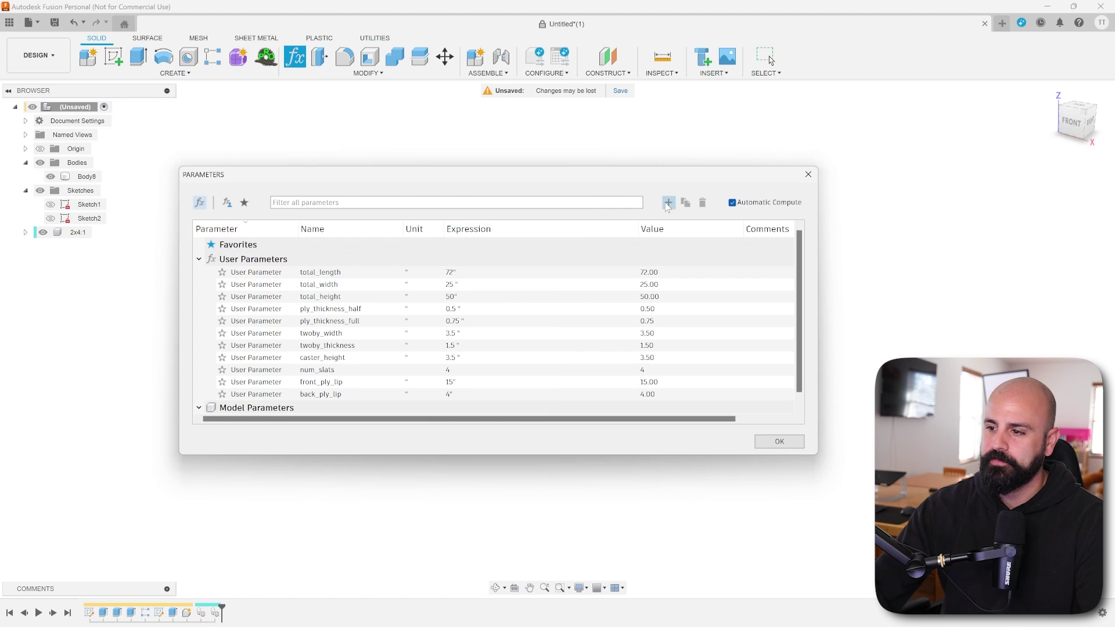
pyautogui.click(778, 443)
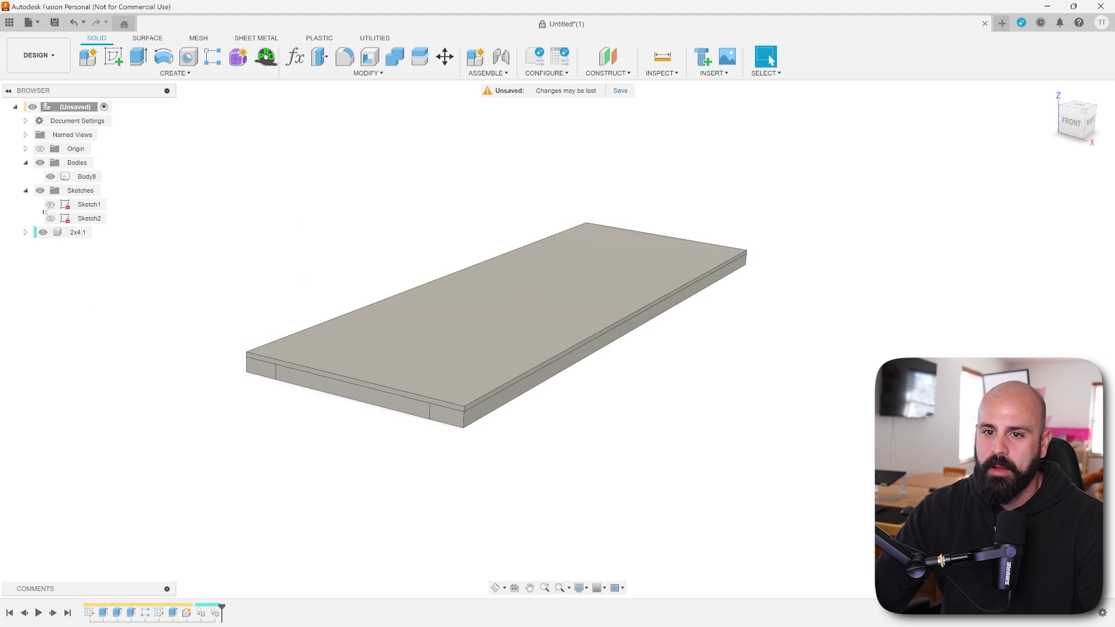
# Step: Show Sketch1 and extrude its thin front-edge strip upward by front_ply_lip as a new body
pyautogui.click(51, 205)
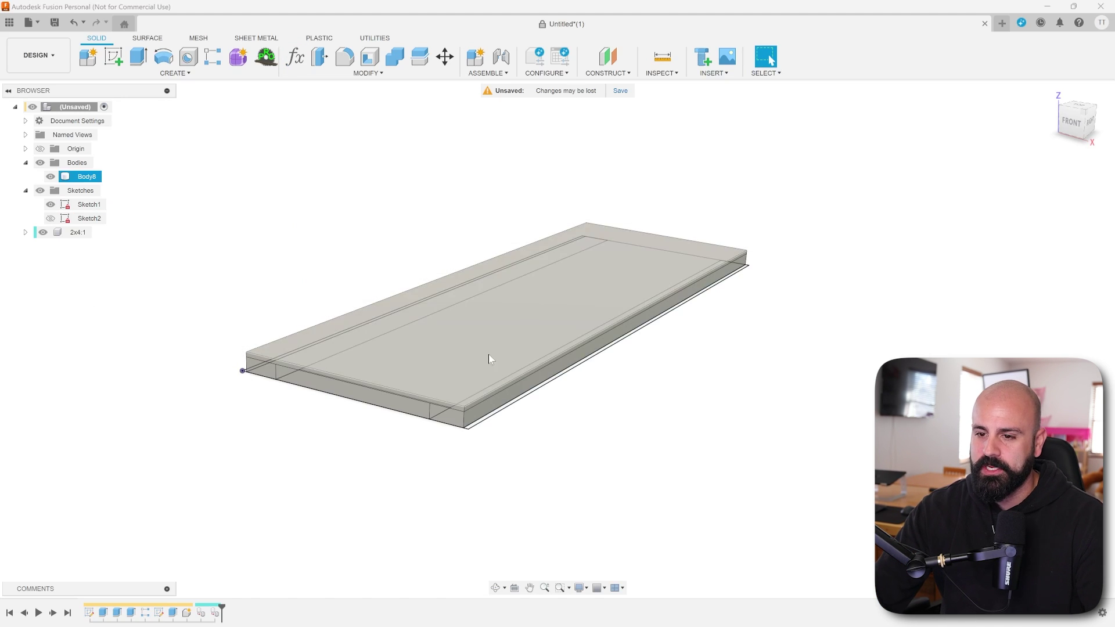
pyautogui.keyDown('shift'); pyautogui.moveTo(567, 438); pyautogui.dragTo(566, 422, button='middle'); pyautogui.keyUp('shift')
pyautogui.scroll(3, 575, 441)
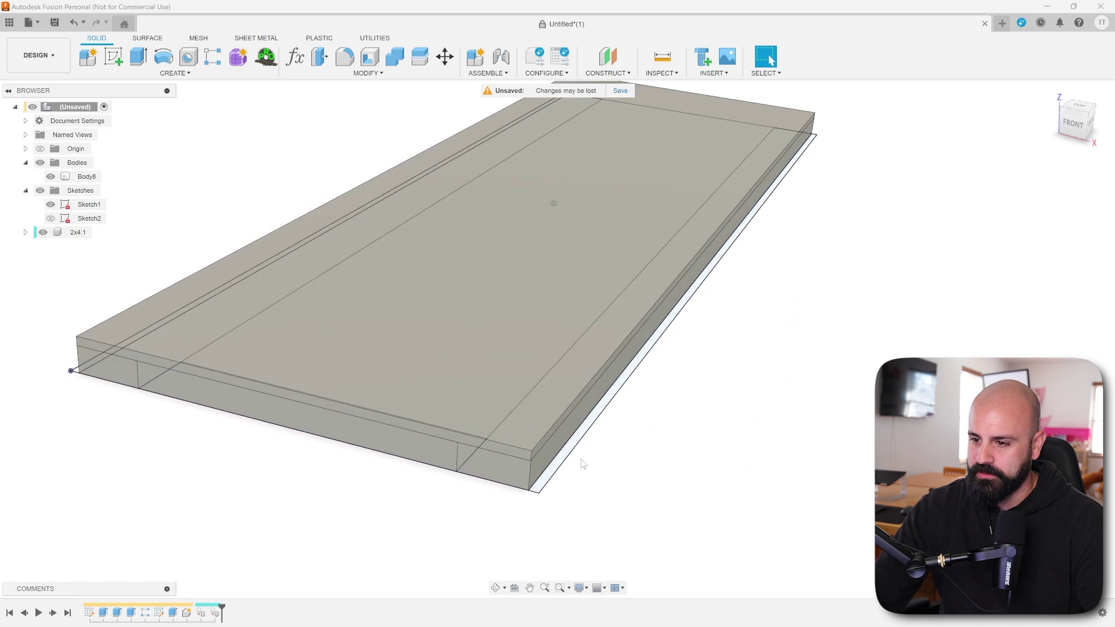
pyautogui.keyDown('shift'); pyautogui.moveTo(553, 333); pyautogui.dragTo(842, 220, button='middle'); pyautogui.keyUp('shift')
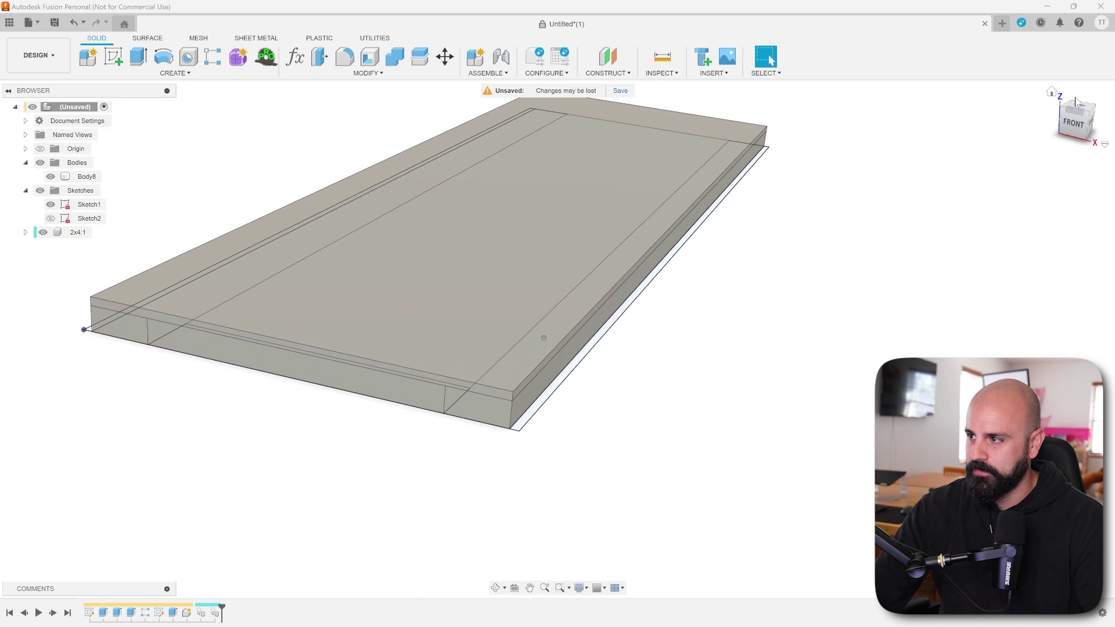
pyautogui.click(1052, 94)
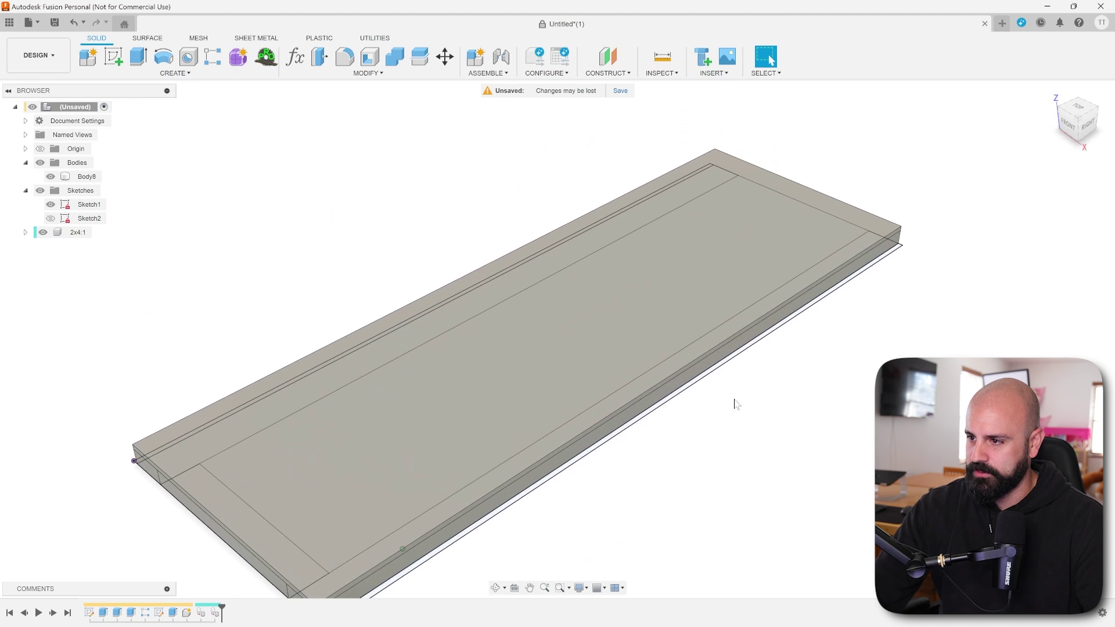
pyautogui.keyDown('shift'); pyautogui.moveTo(738, 400); pyautogui.dragTo(580, 384, button='middle'); pyautogui.keyUp('shift')
pyautogui.scroll(5, 578, 386)
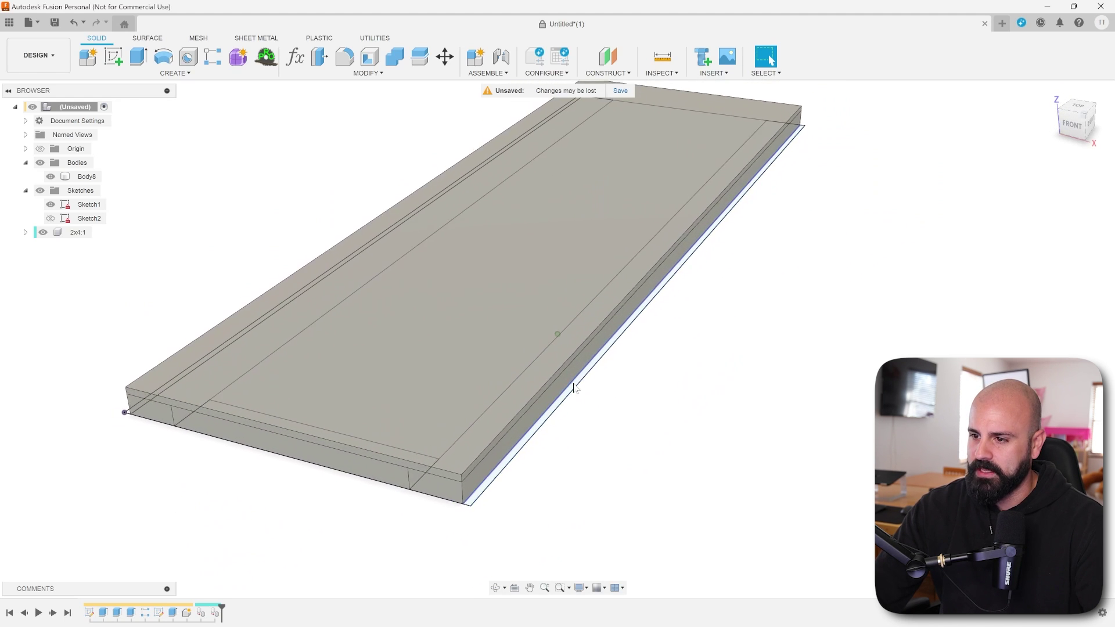
pyautogui.click(577, 401)
pyautogui.scroll(-5, 578, 395)
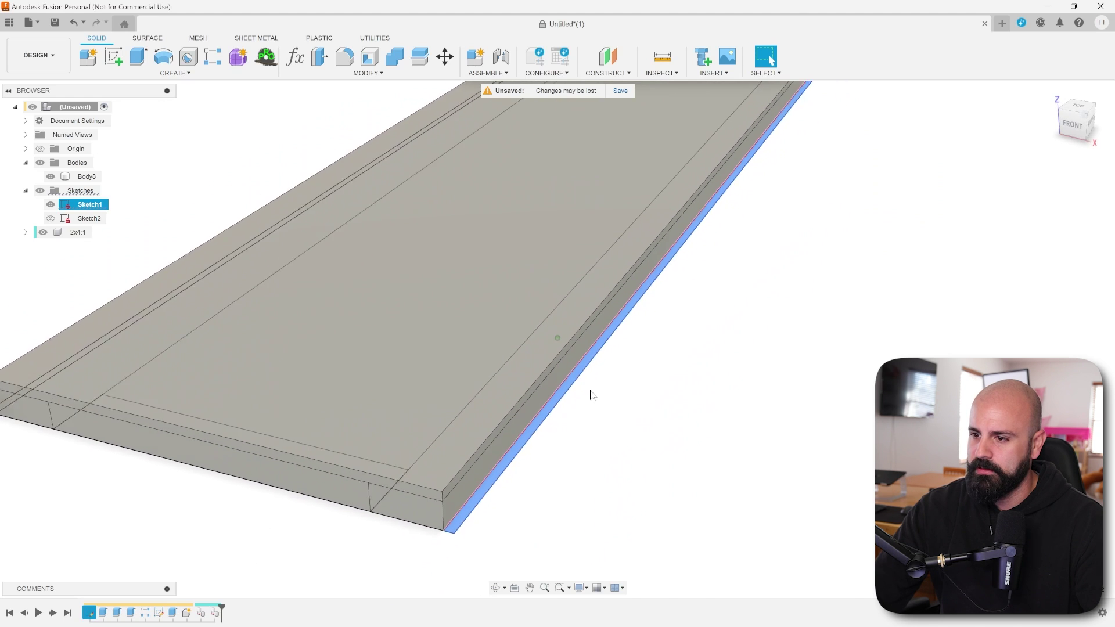
pyautogui.write('e')
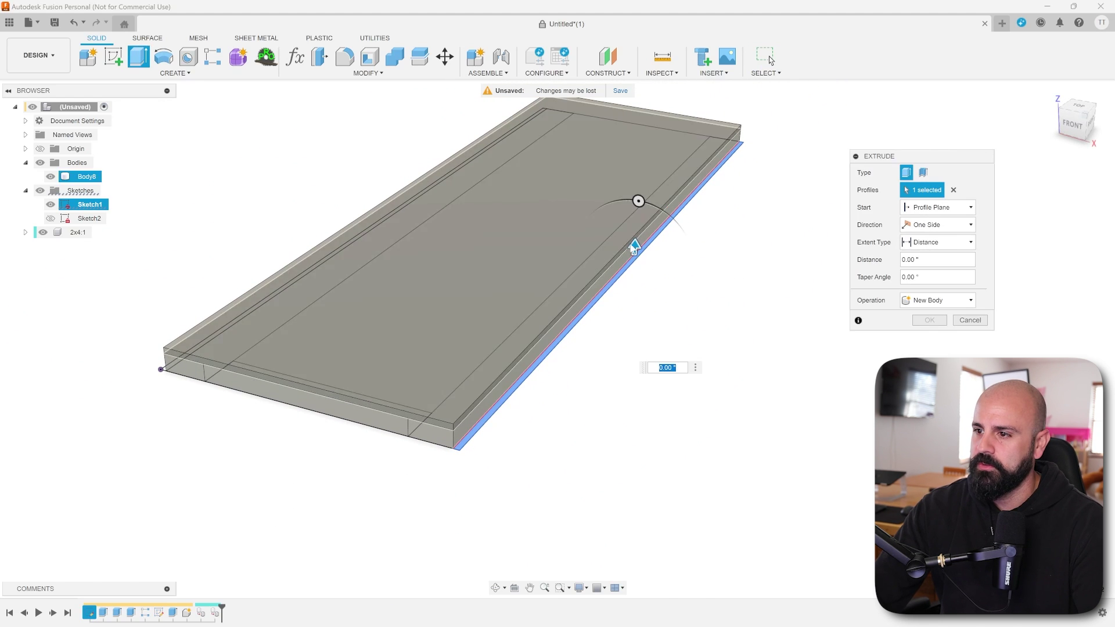
pyautogui.write('9')
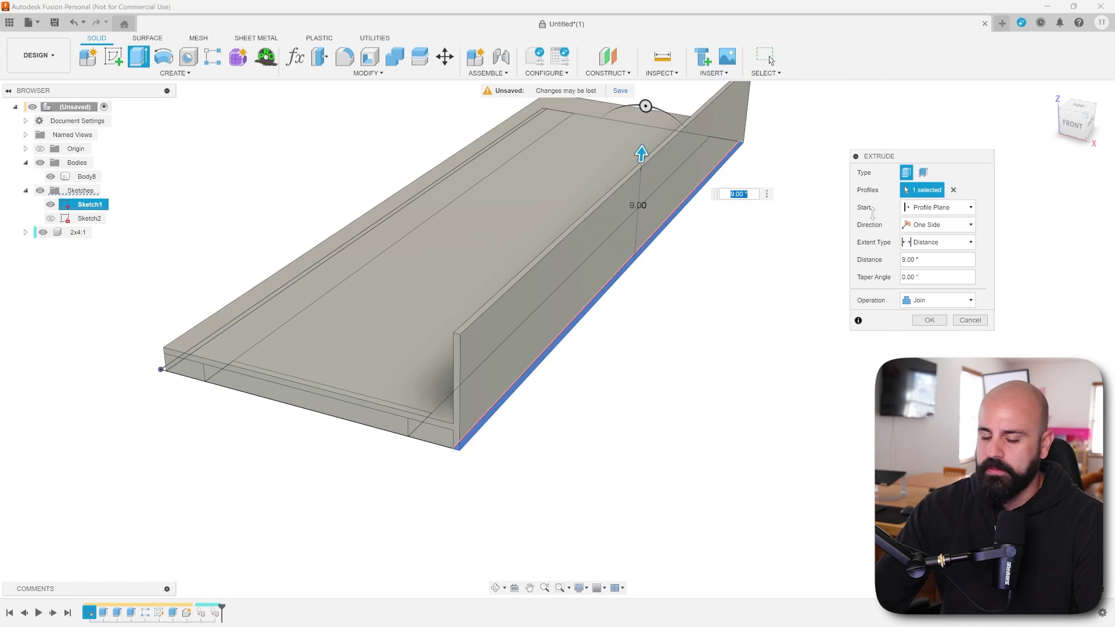
pyautogui.write('front_ply_lip')
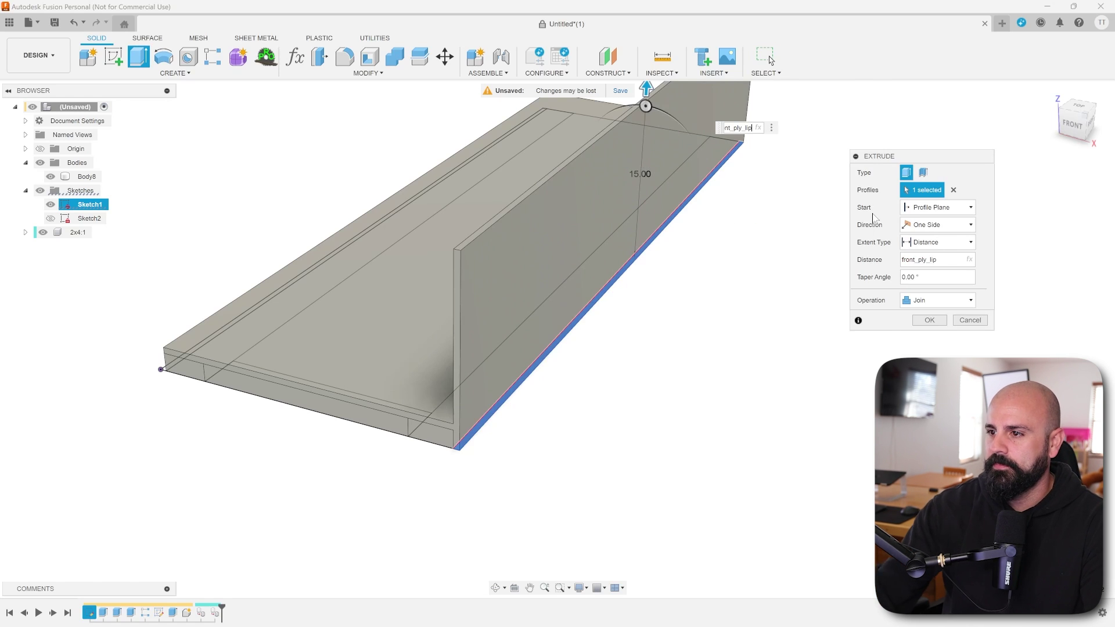
pyautogui.click(935, 300)
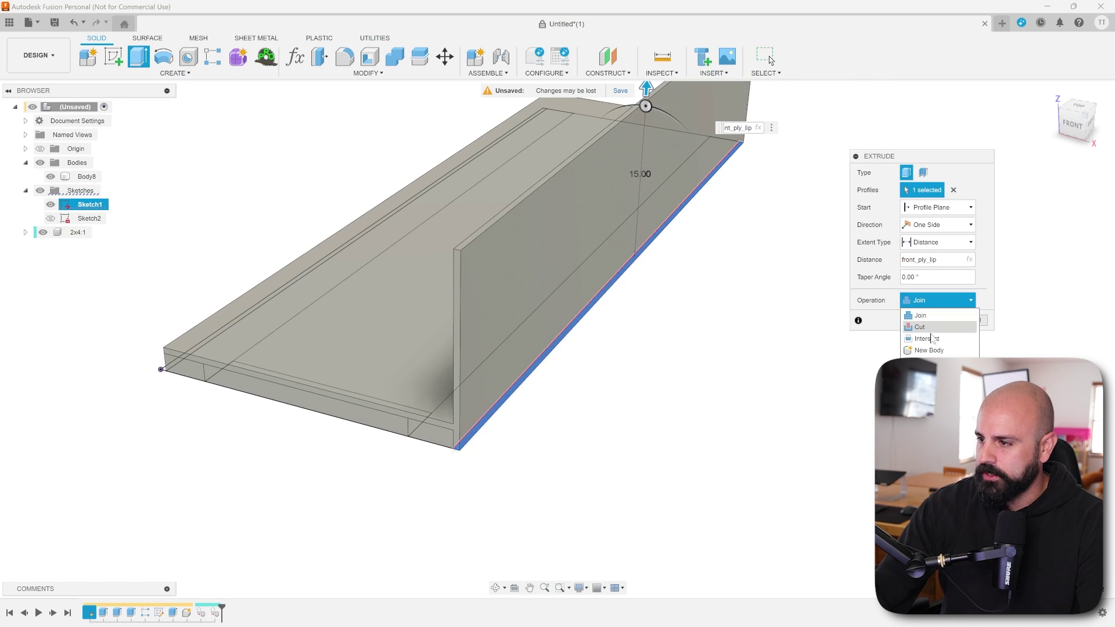
pyautogui.click(929, 351)
pyautogui.click(928, 320)
# Step: Extrude the thin strip along the back edge of Sketch1 upward by back_ply_lip as a new body
pyautogui.keyDown('shift'); pyautogui.moveTo(430, 344); pyautogui.dragTo(280, 395, button='middle'); pyautogui.keyUp('shift')
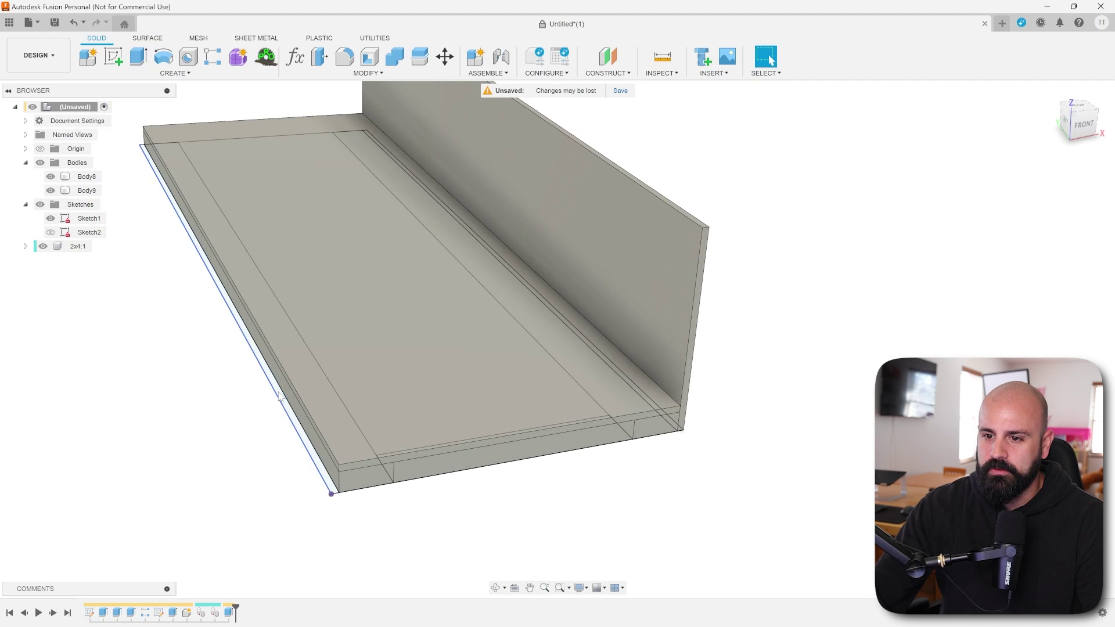
pyautogui.click(280, 397)
pyautogui.scroll(3, 209, 393)
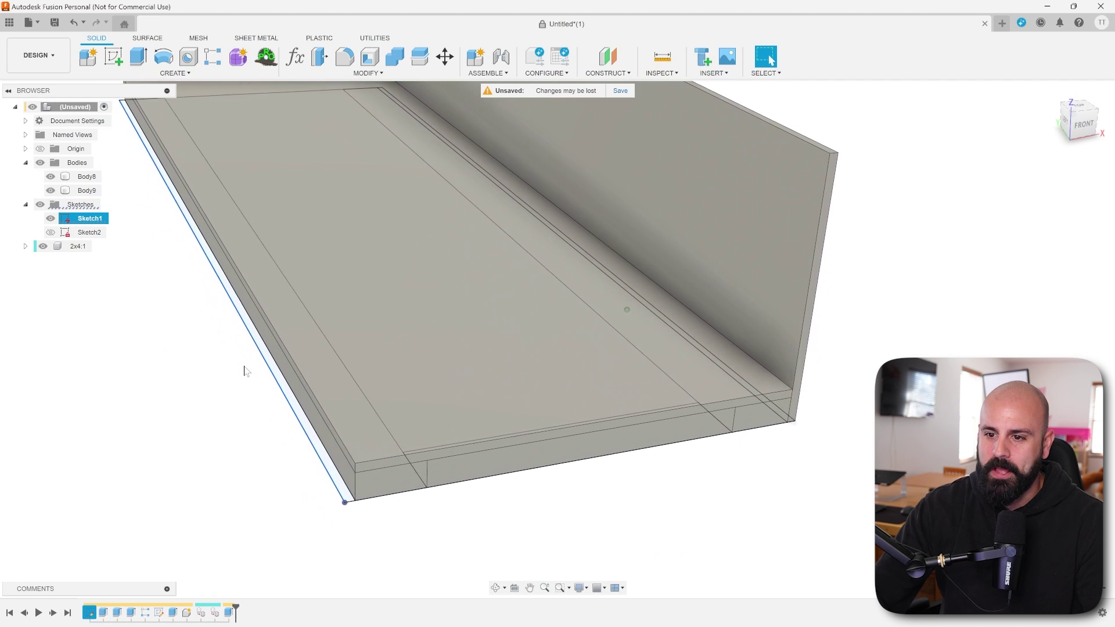
pyautogui.scroll(3, 244, 374)
pyautogui.click(197, 403)
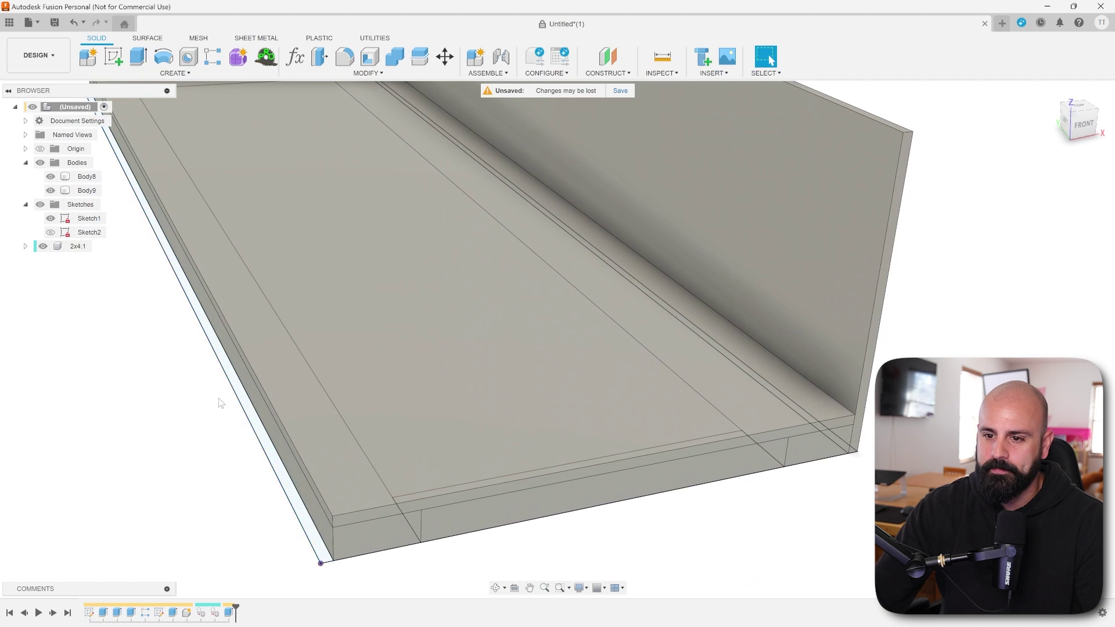
pyautogui.click(243, 398)
pyautogui.press('e')
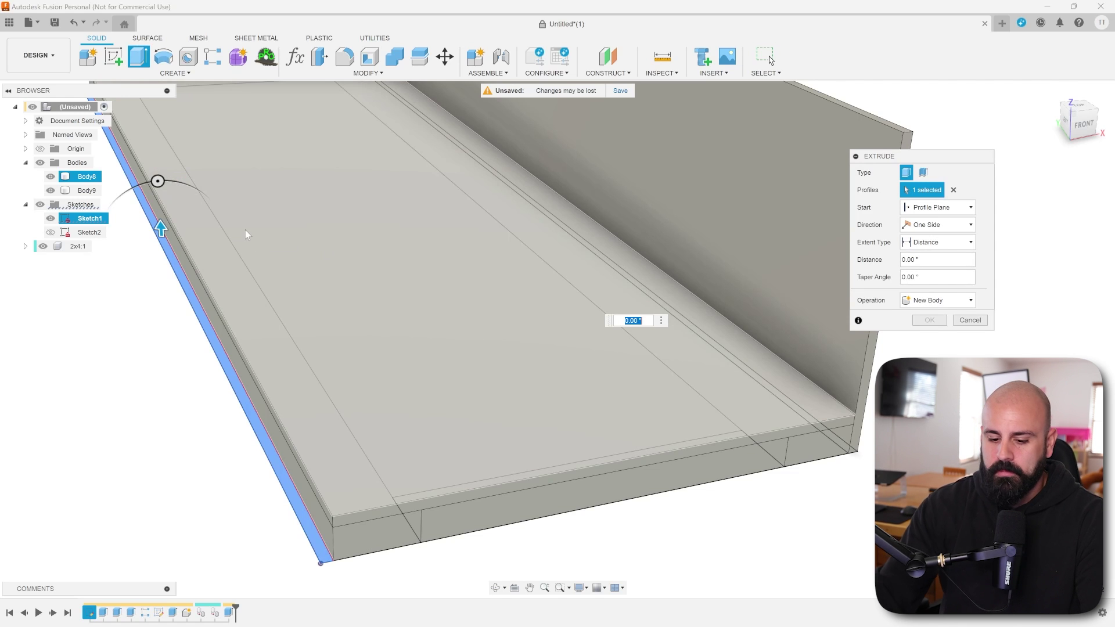
pyautogui.write('back')
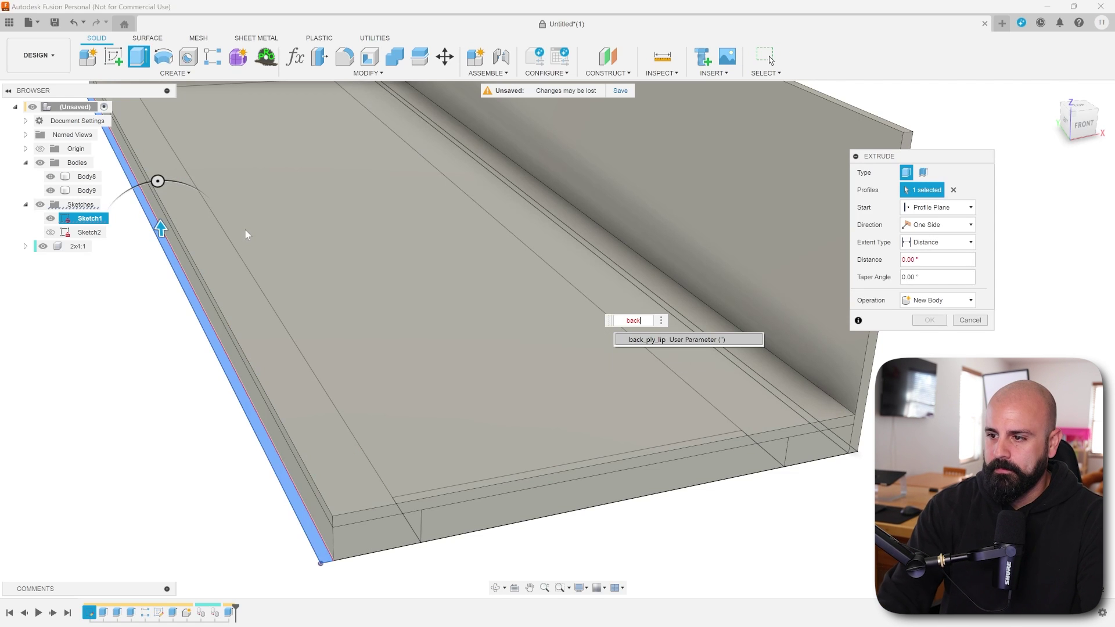
pyautogui.press('Return')
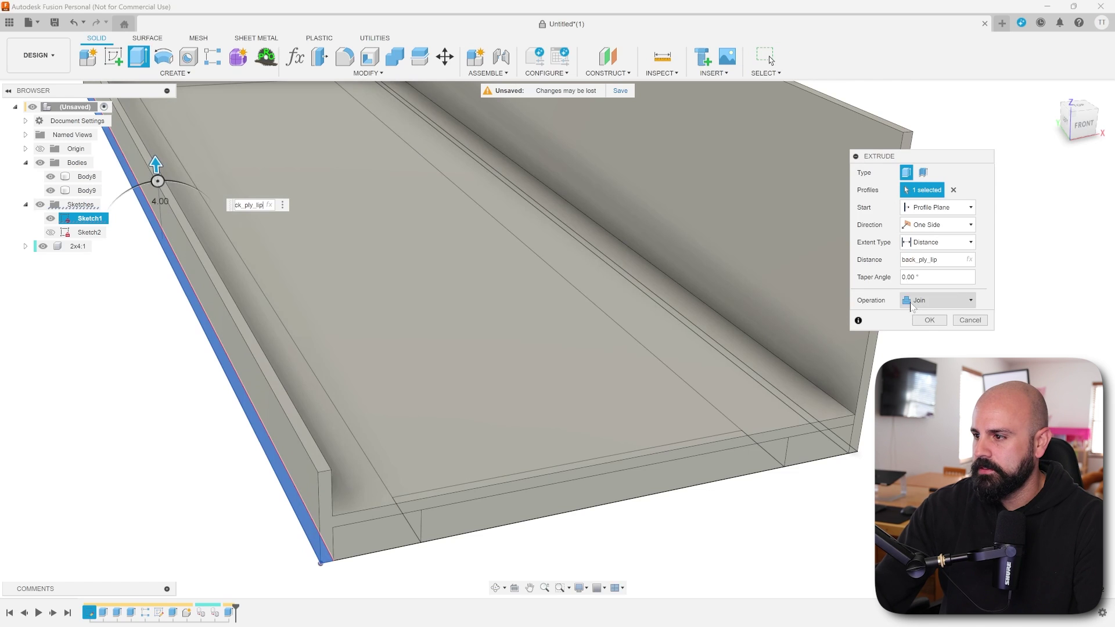
pyautogui.click(912, 302)
pyautogui.click(927, 348)
pyautogui.click(936, 321)
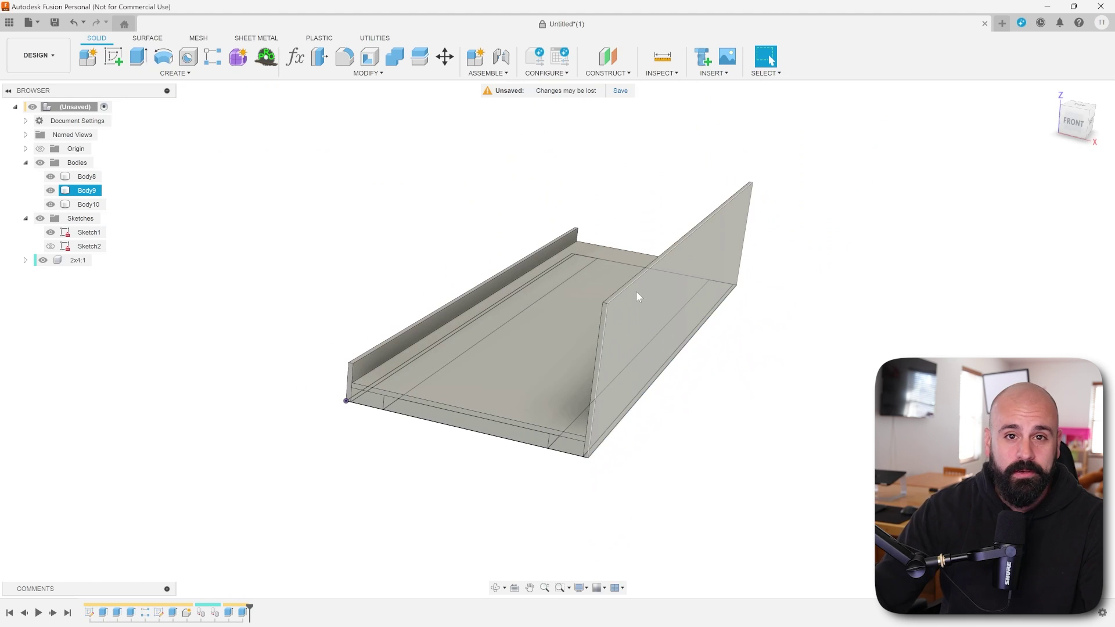
# Step: Rename the top panel, front lip and back lip bodies to .5 Plywood
pyautogui.doubleClick(87, 177)
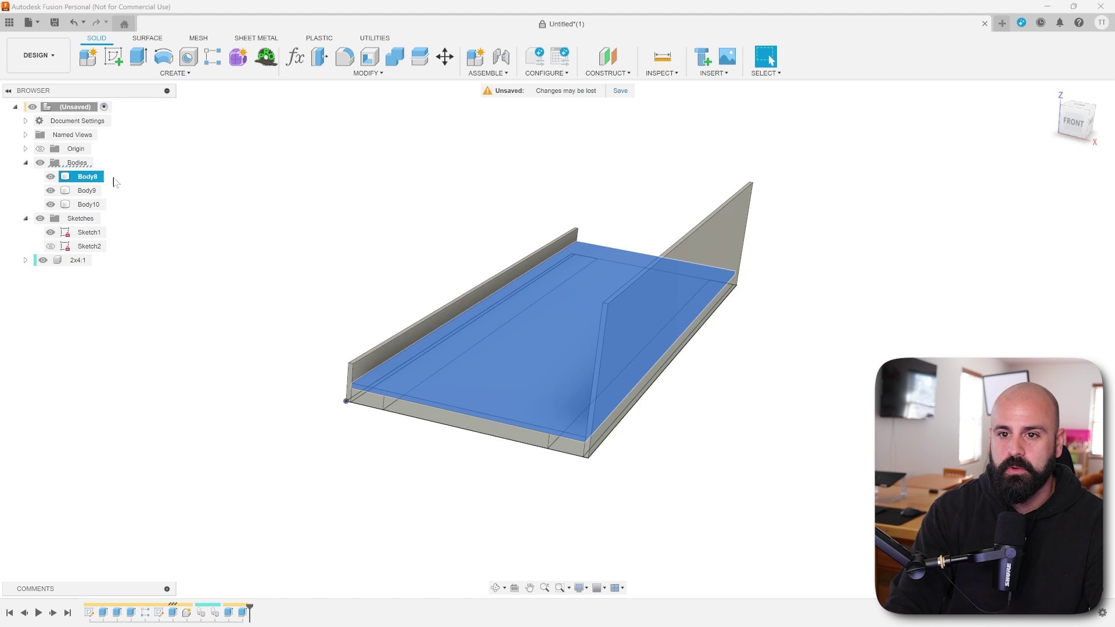
pyautogui.press('Return')
pyautogui.doubleClick(88, 190)
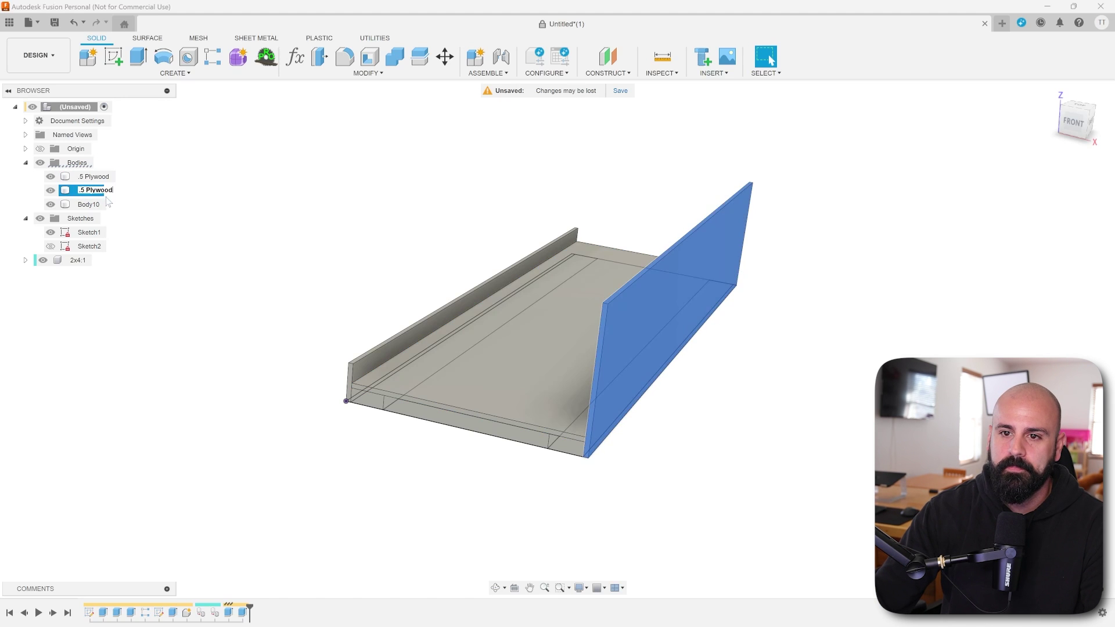
pyautogui.write('.5 Plywood')
pyautogui.click(83, 203)
pyautogui.write('.5 Plywood')
pyautogui.click(180, 217)
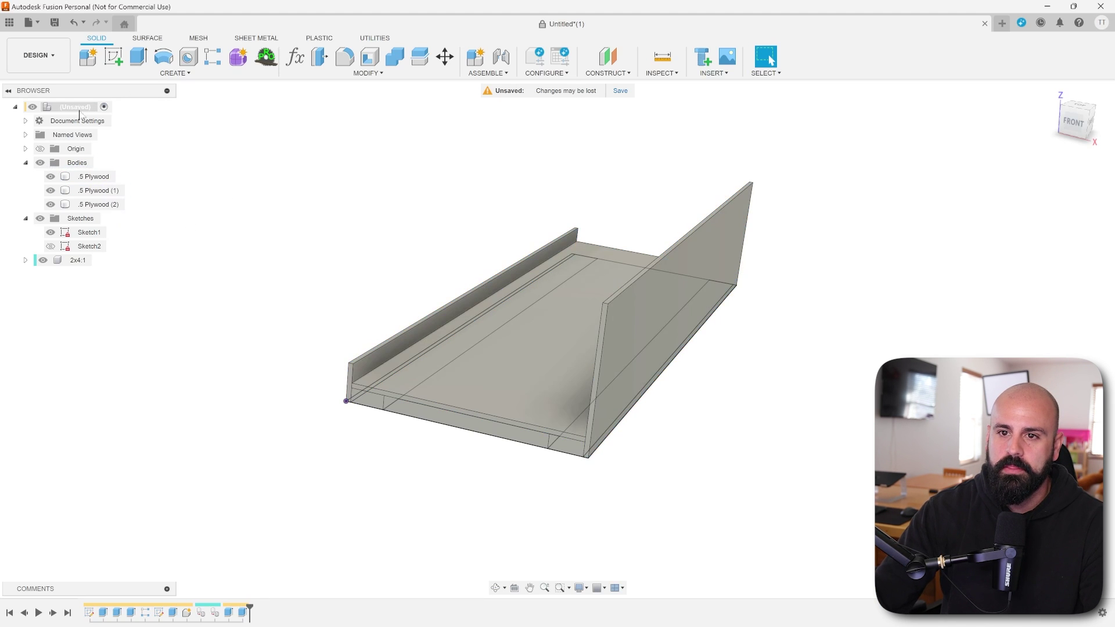
# Step: Create an active internal standard component named .5 Plywood under the top-level design
pyautogui.click(88, 56)
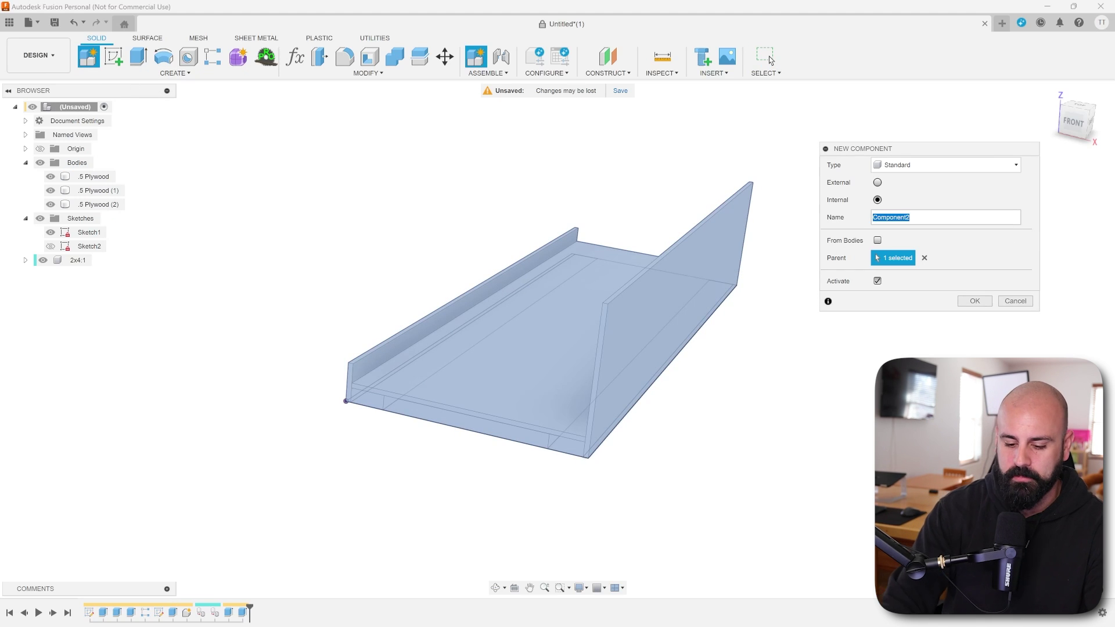
pyautogui.write('.5 Plywood')
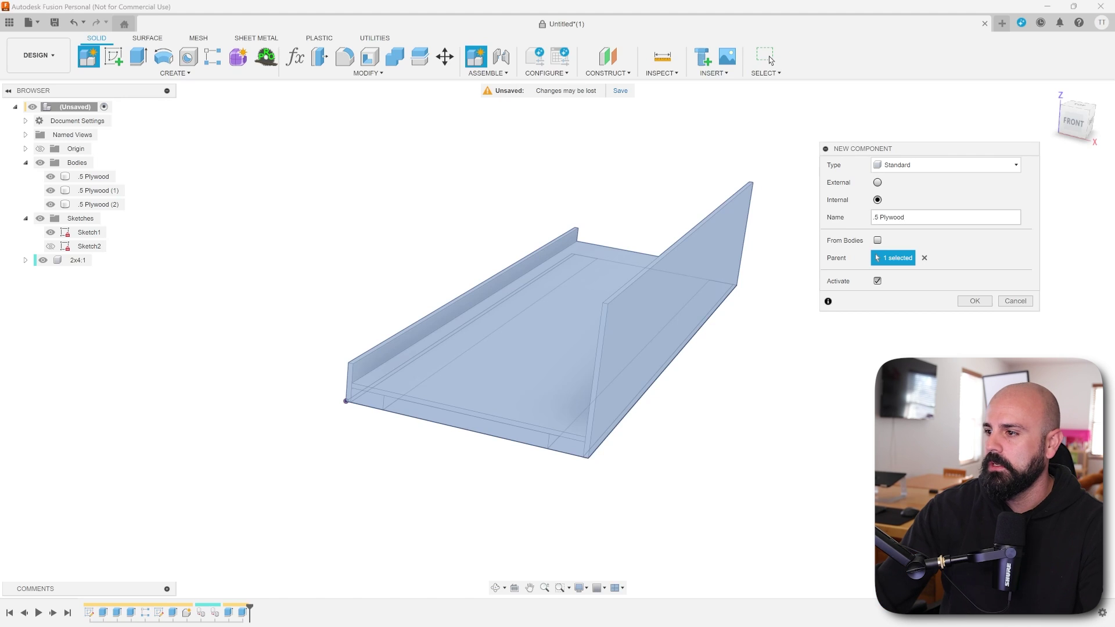
pyautogui.click(975, 301)
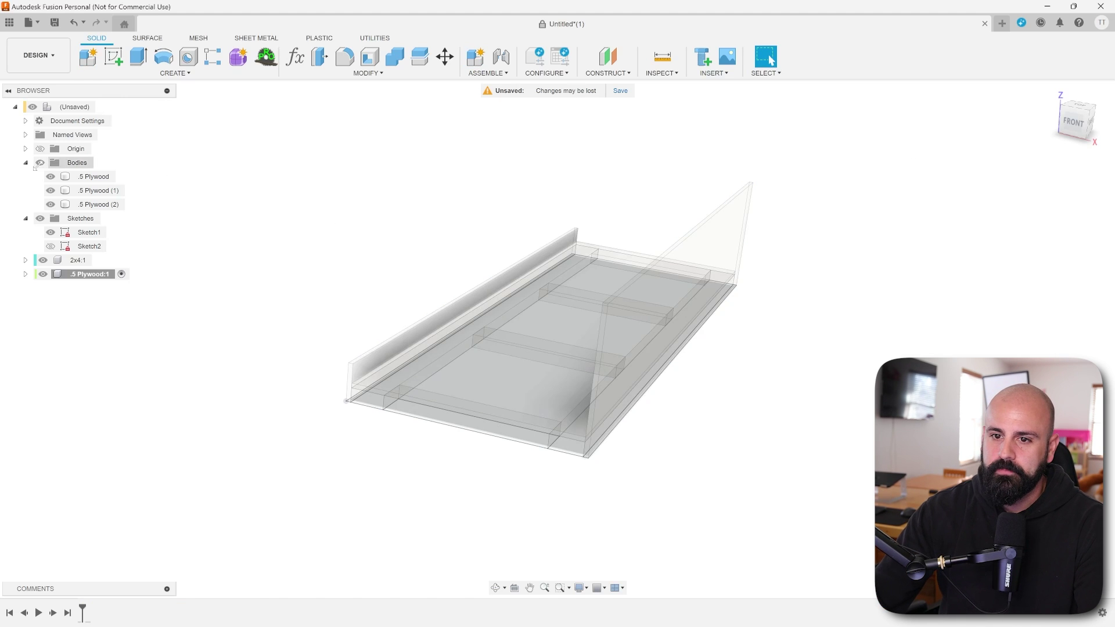
# Step: Move the three plywood bodies into the .5 Plywood component and reactivate the top-level design
pyautogui.moveTo(93, 177); pyautogui.dragTo(87, 261)
pyautogui.moveTo(93, 177); pyautogui.dragTo(89, 246)
pyautogui.click(104, 107)
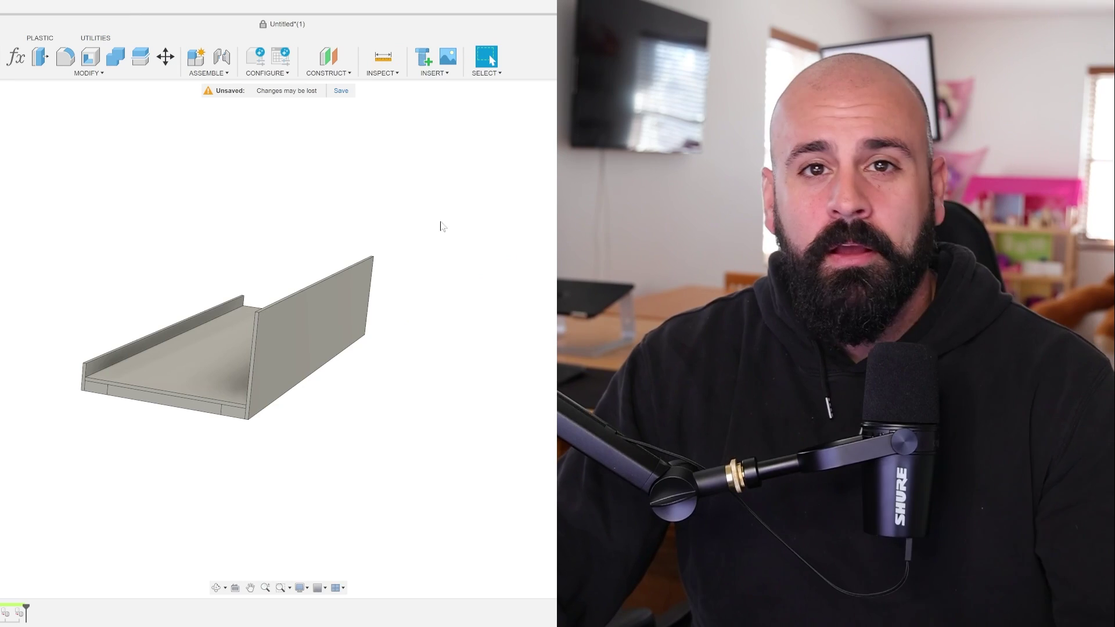
pyautogui.keyDown('shift'); pyautogui.moveTo(269, 214); pyautogui.dragTo(274, 226, button='middle'); pyautogui.keyUp('shift')
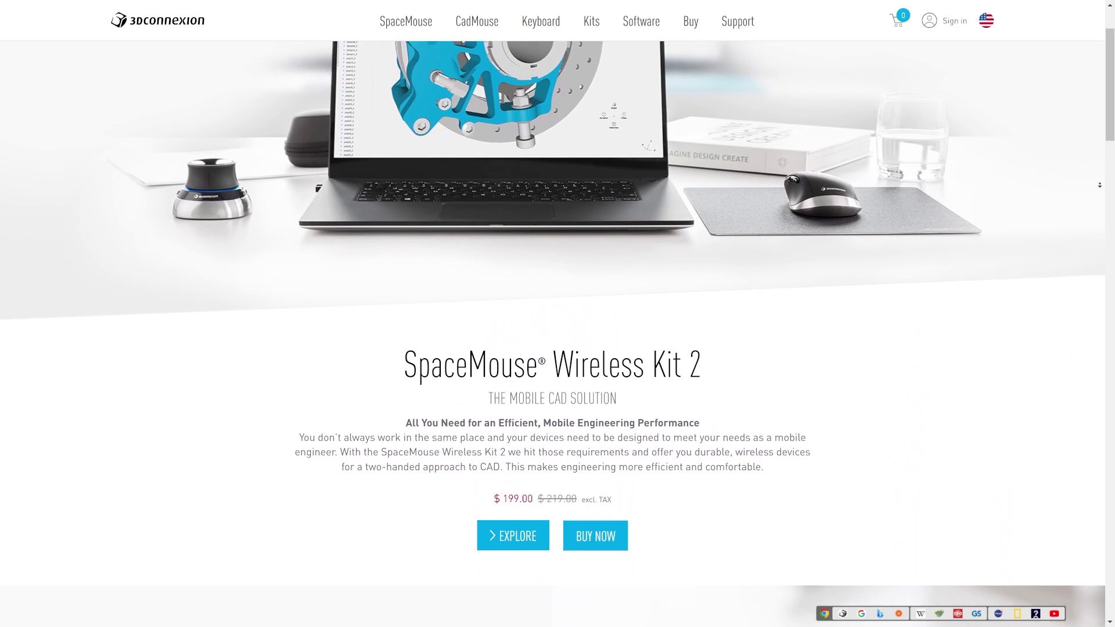
pyautogui.scroll(-4, 558, 314)
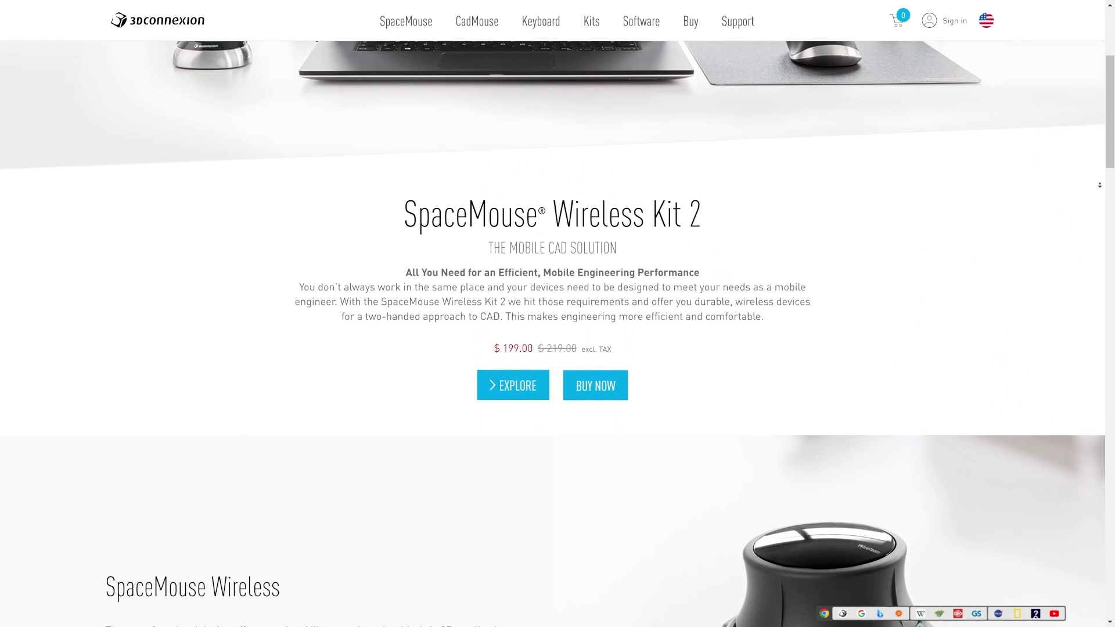
pyautogui.scroll(-5, 557, 314)
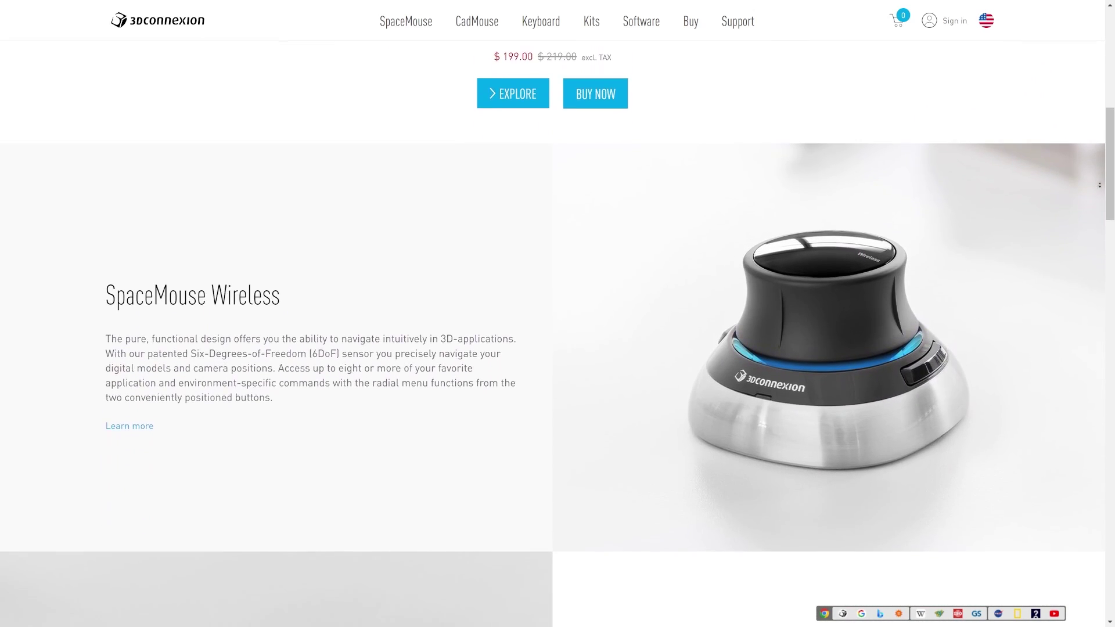
pyautogui.scroll(-5, 558, 314)
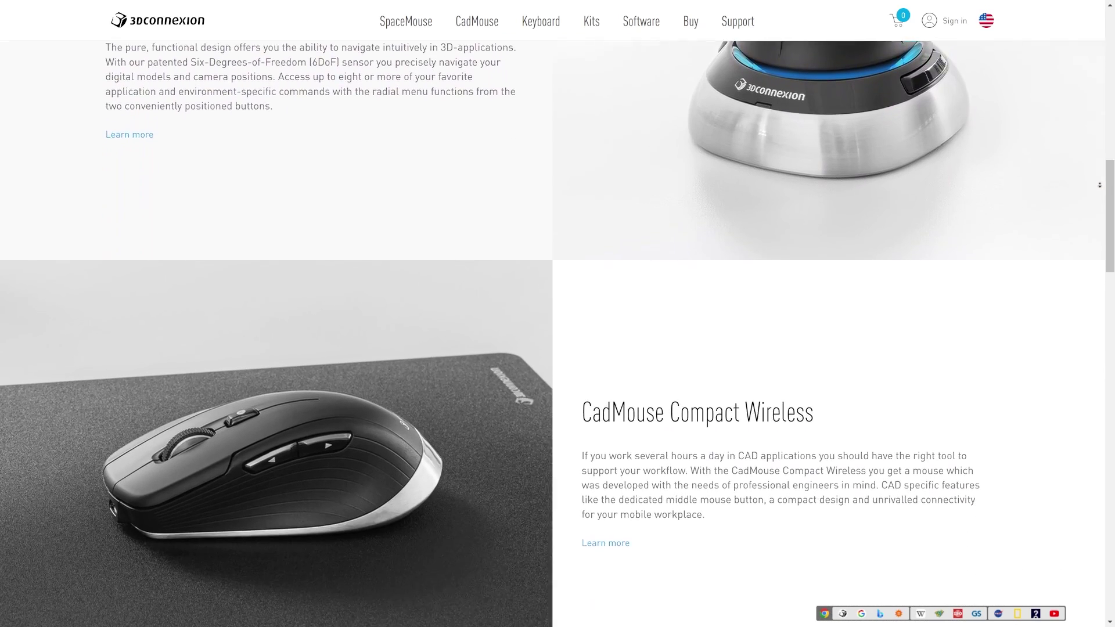
pyautogui.scroll(-1, 557, 313)
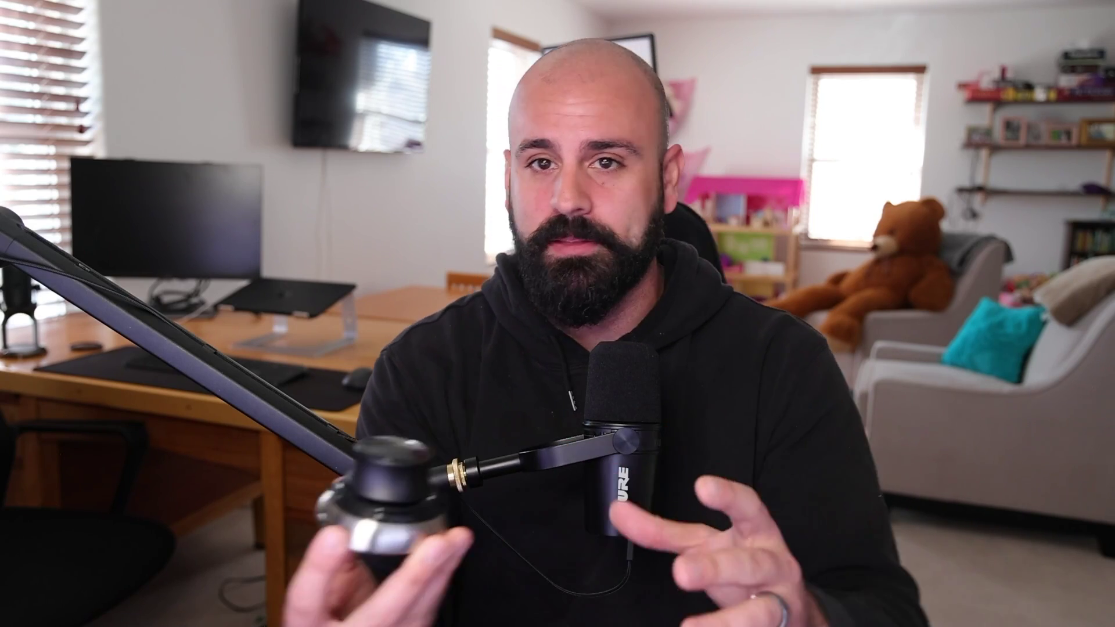
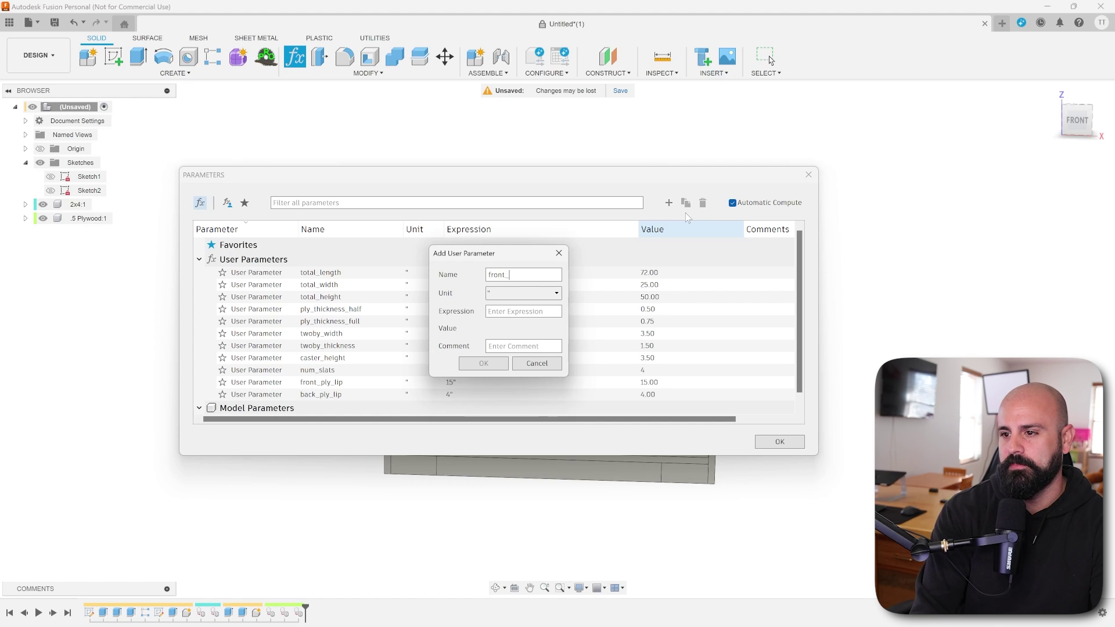
# Step: Add a user parameter named front_ply_gap in inches with the expression 8
pyautogui.write('ply_gap')
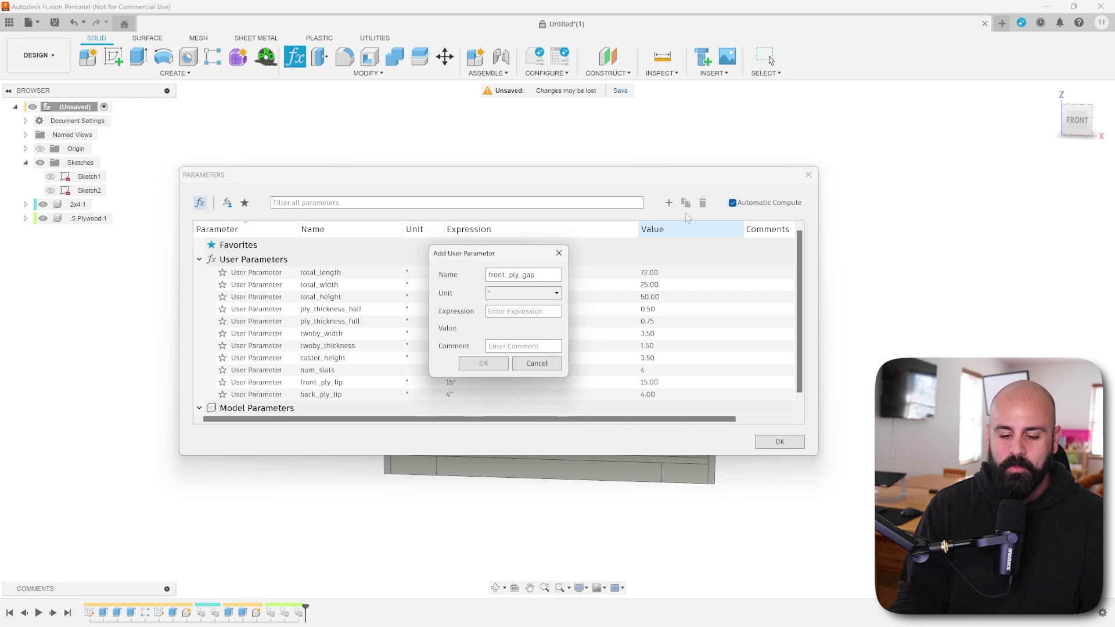
pyautogui.write('8')
pyautogui.press('Return')
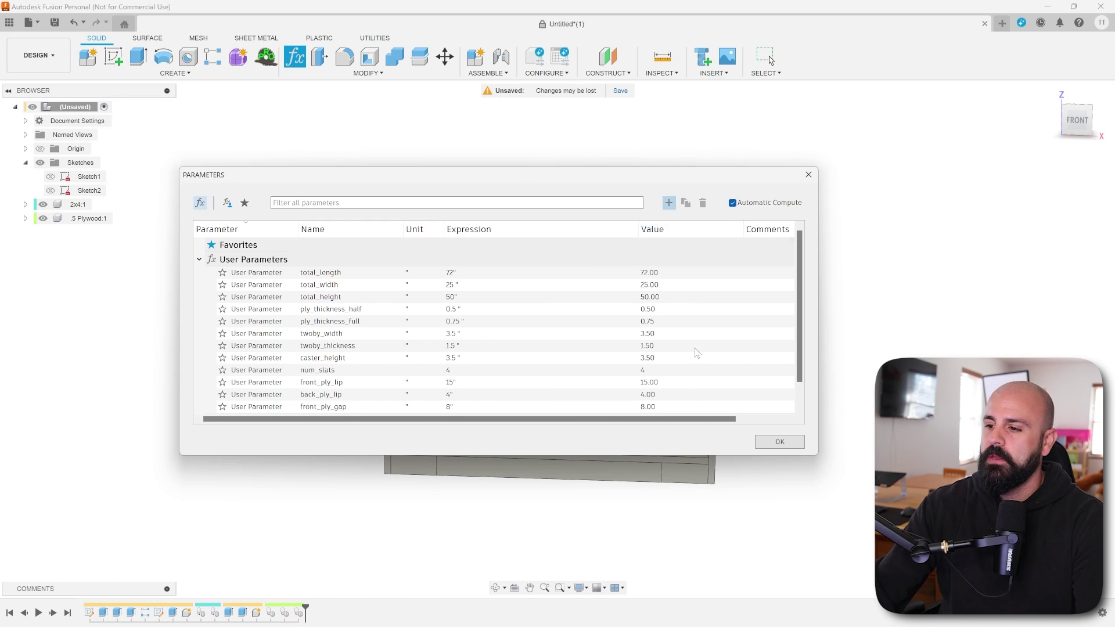
# Step: Accept the parameter list and start a new sketch on the upper face of the plywood top panel
pyautogui.click(780, 442)
pyautogui.keyDown('shift'); pyautogui.moveTo(633, 360); pyautogui.dragTo(489, 407, button='middle'); pyautogui.keyUp('shift')
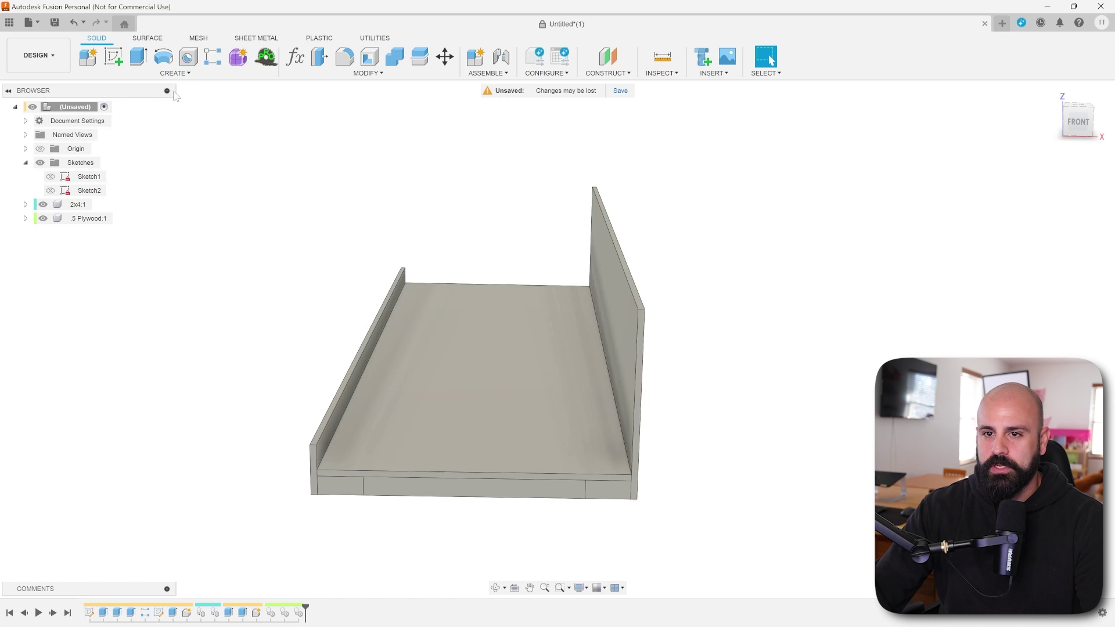
pyautogui.click(113, 56)
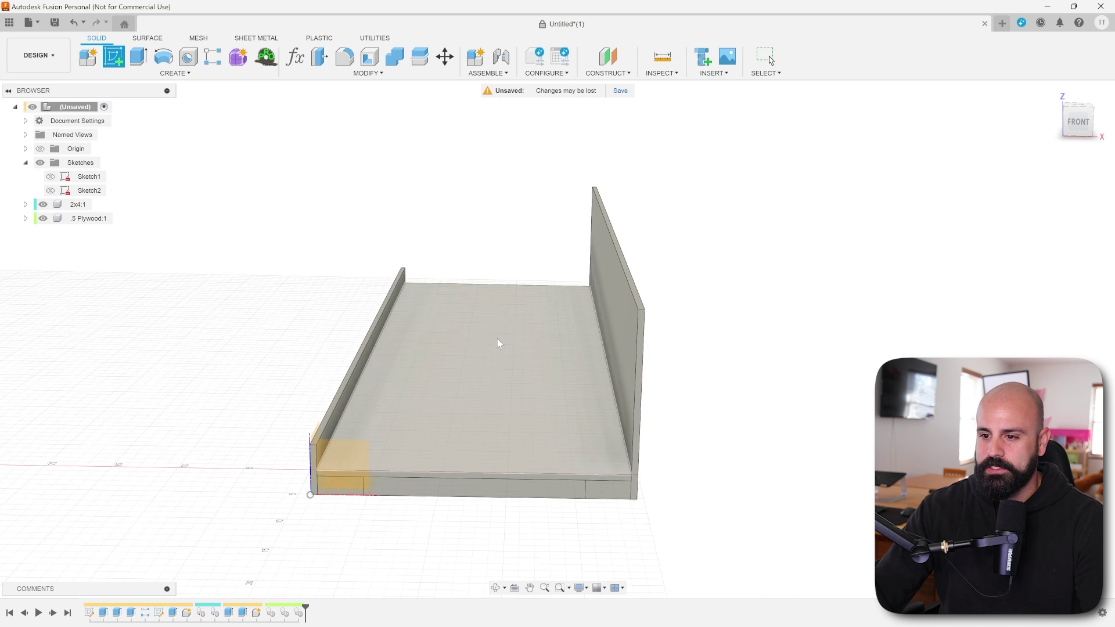
pyautogui.click(549, 405)
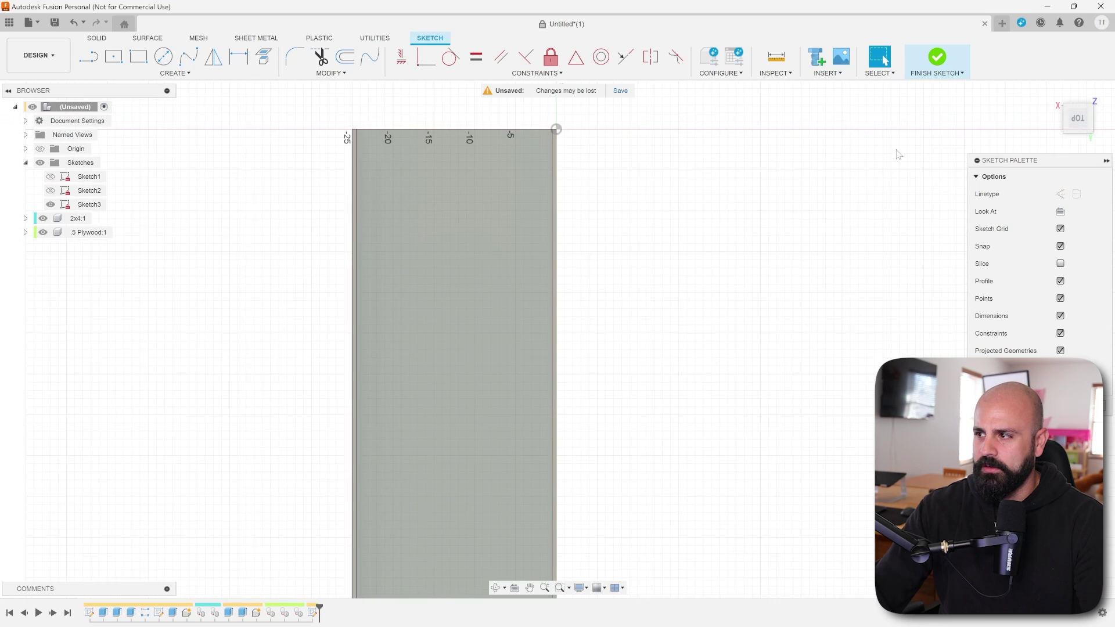
pyautogui.click(1052, 91)
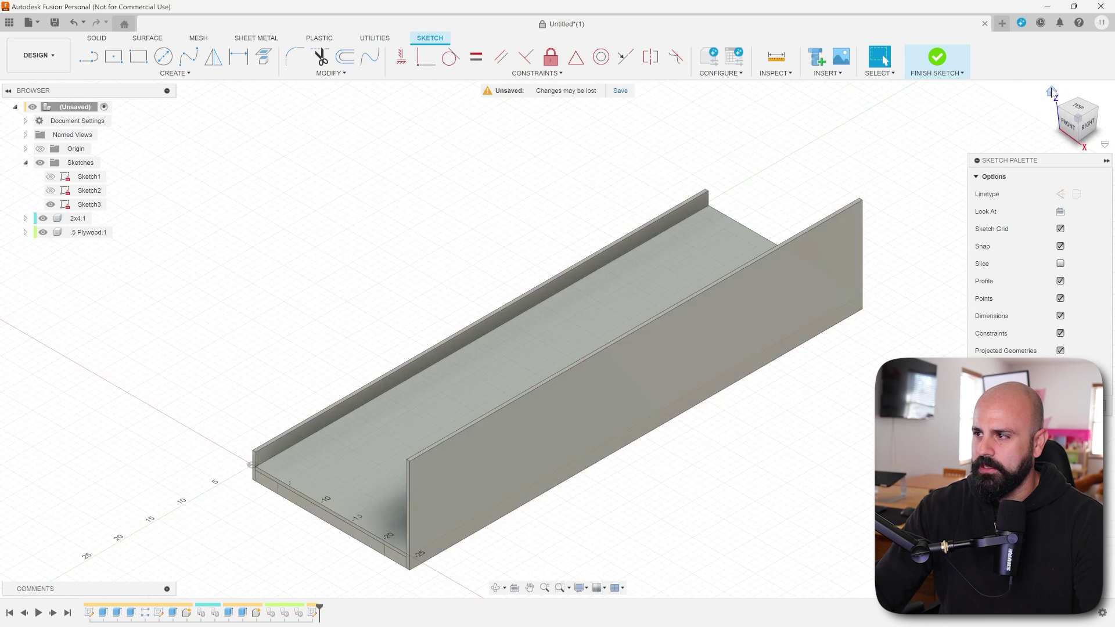
pyautogui.keyDown('shift'); pyautogui.moveTo(1042, 151); pyautogui.dragTo(746, 297, button='middle'); pyautogui.keyUp('shift')
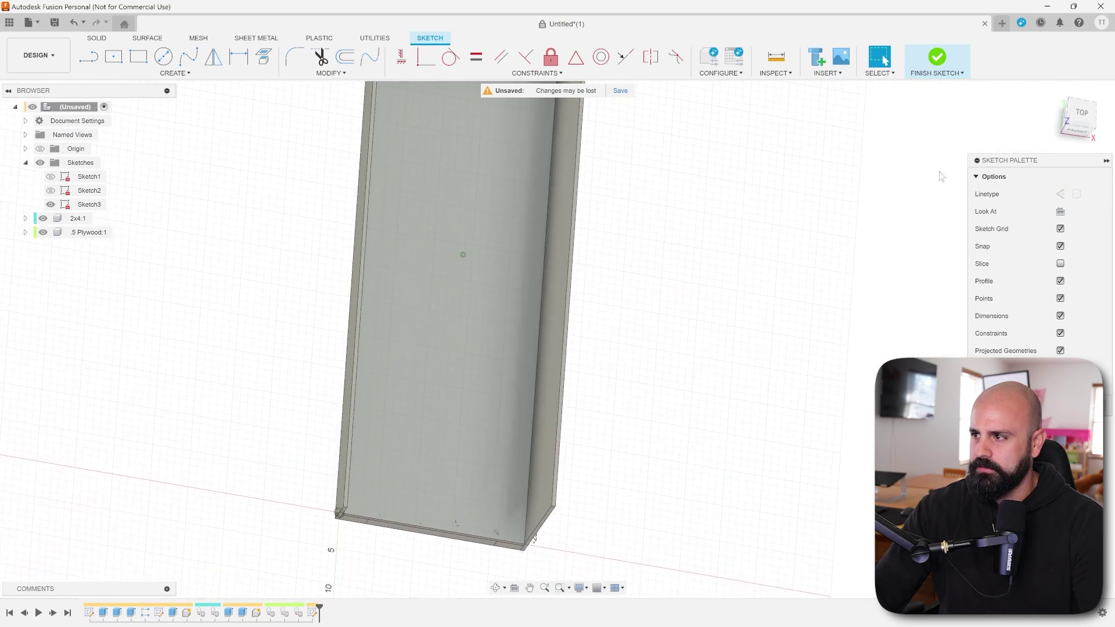
pyautogui.click(1083, 114)
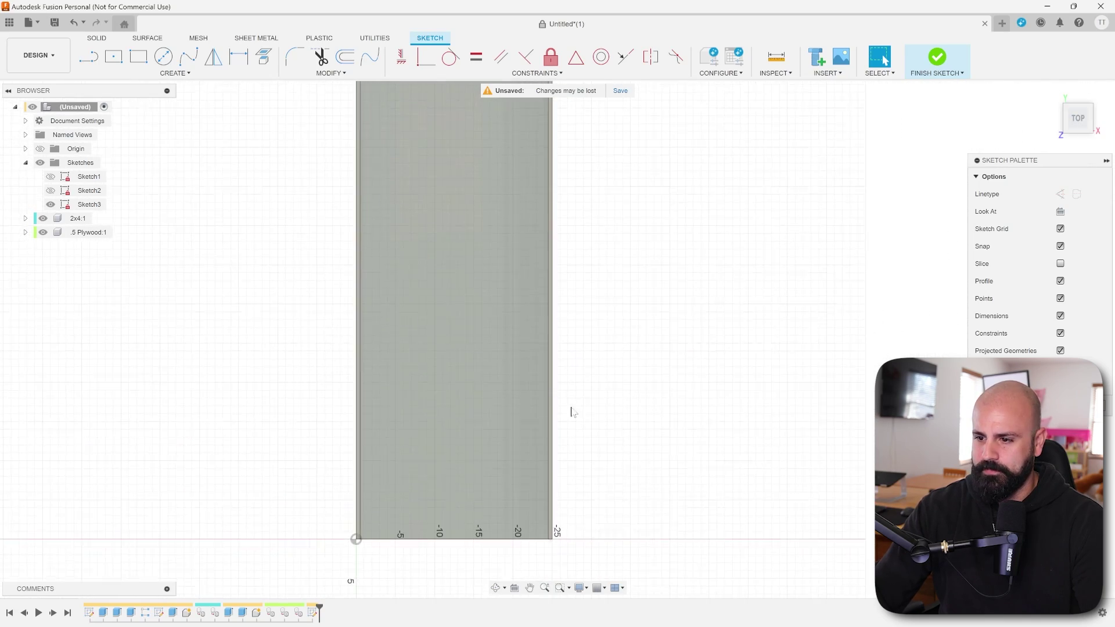
pyautogui.scroll(5, 529, 430)
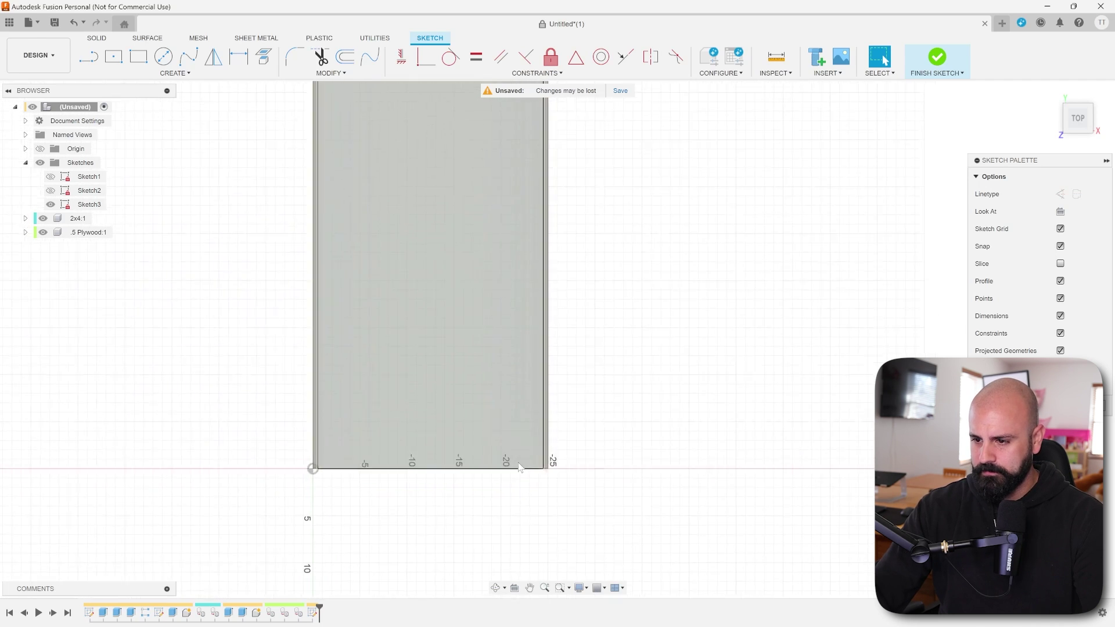
pyautogui.scroll(4, 527, 457)
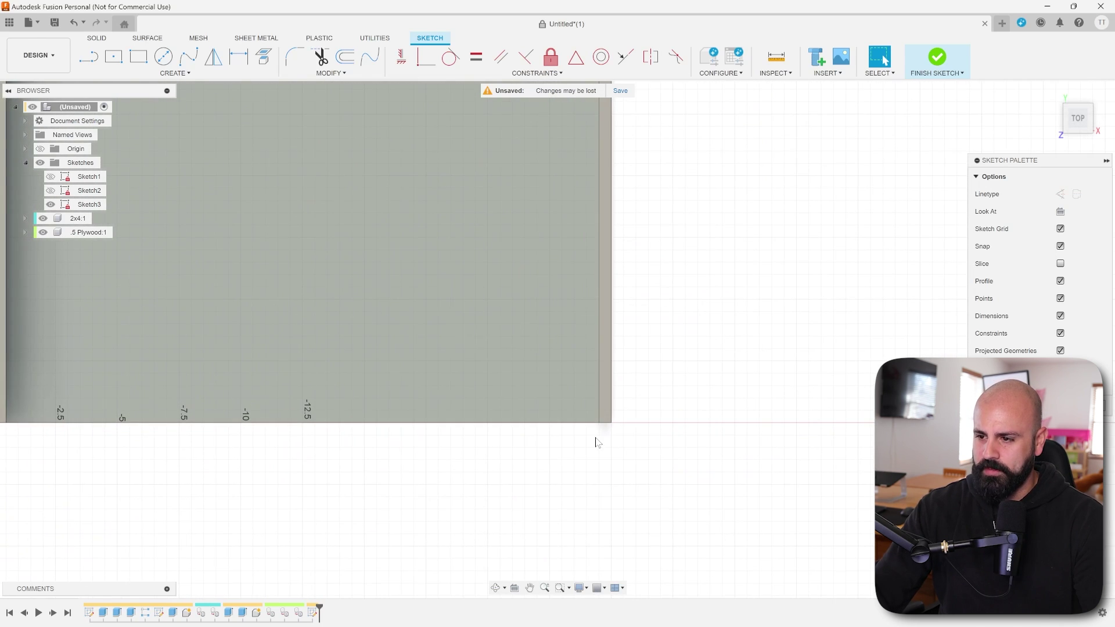
# Step: Draw a rectangle from the panel's front corner at the inner face of the tall lip, sized total_length by front_ply_gap
pyautogui.press('r')
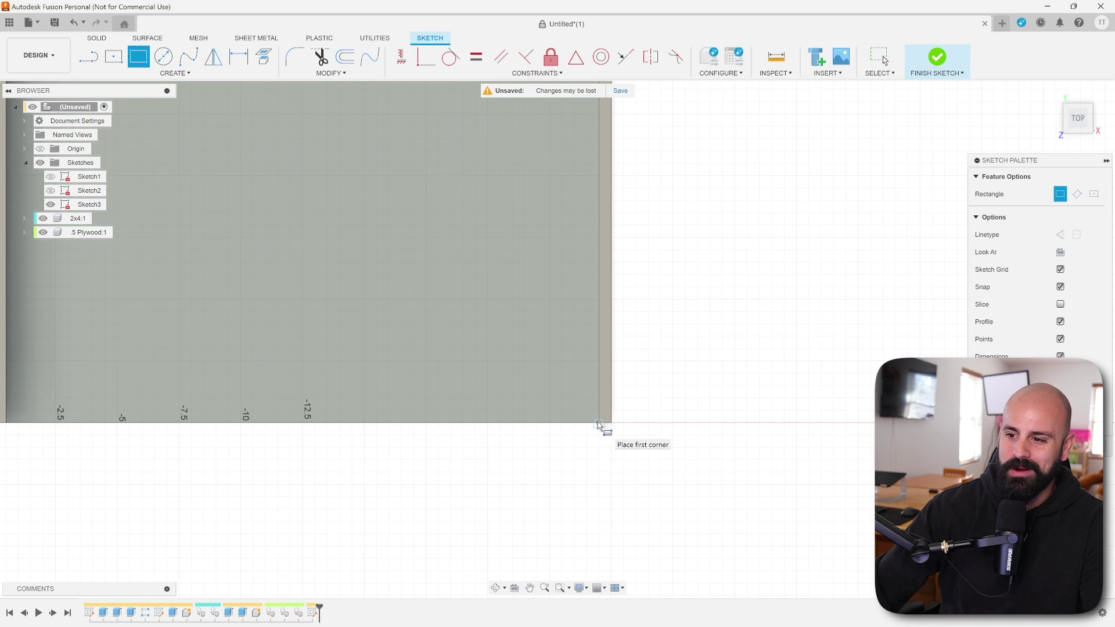
pyautogui.click(599, 423)
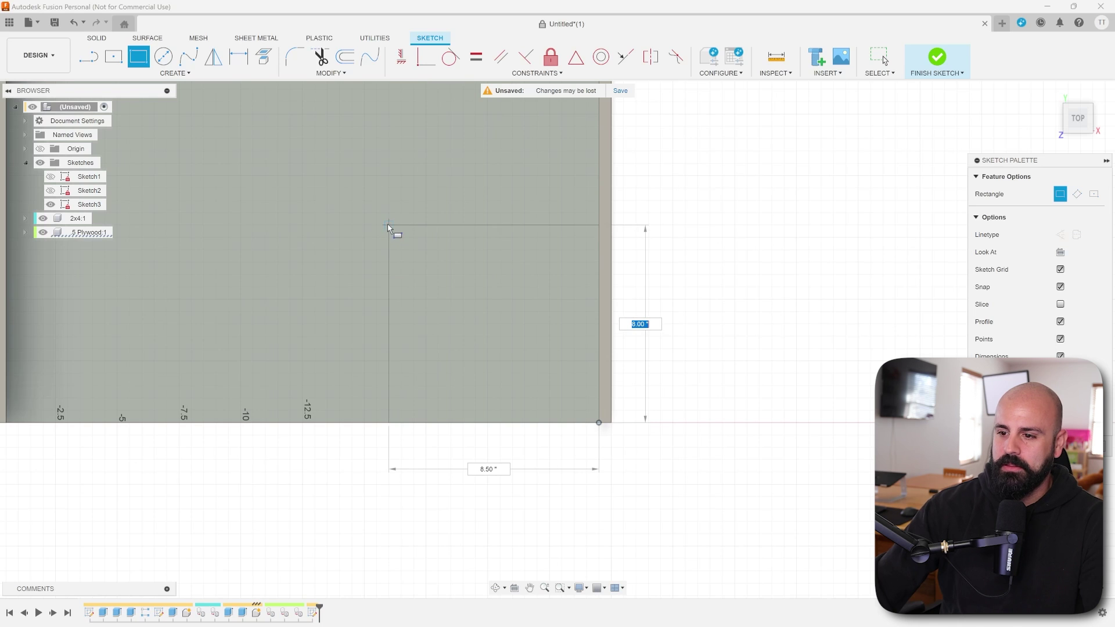
pyautogui.write('tot')
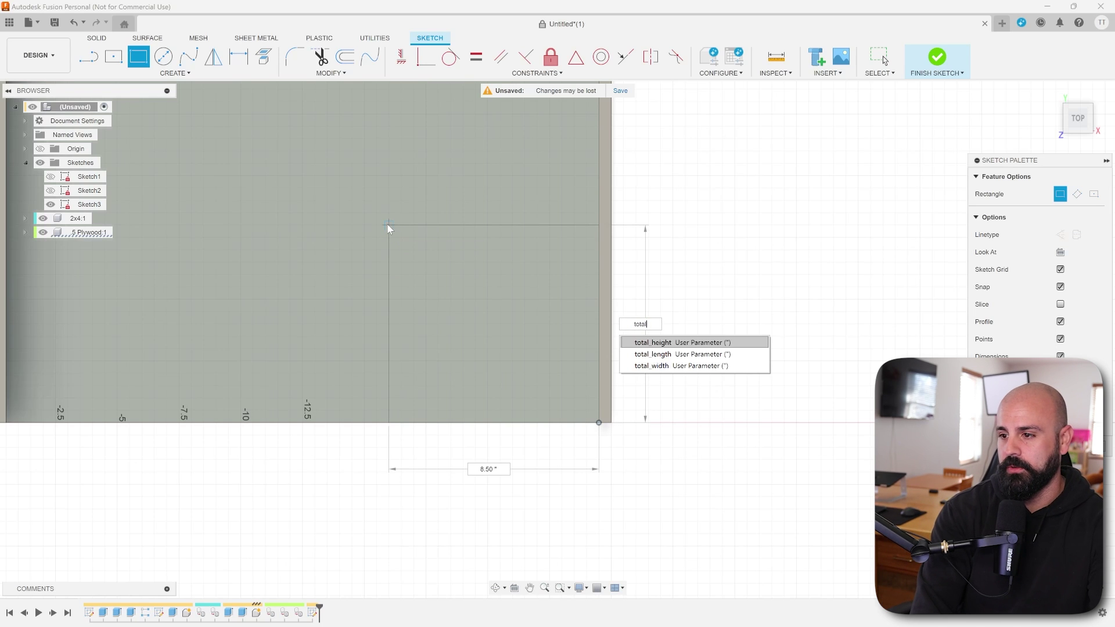
pyautogui.write('al')
pyautogui.press('Down')
pyautogui.press('Return')
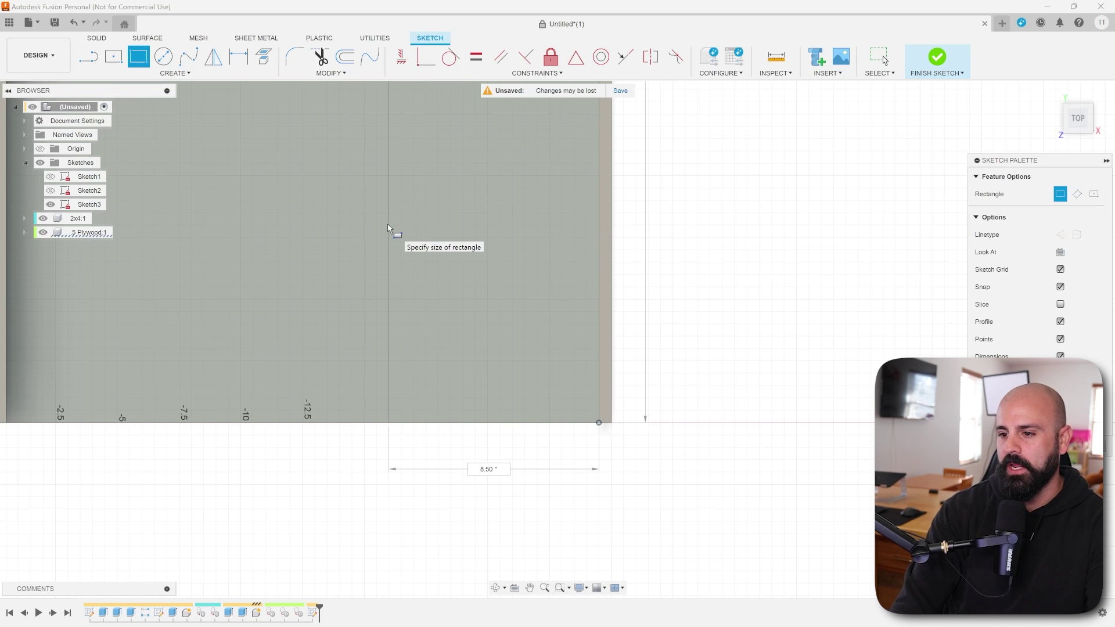
pyautogui.write('fron')
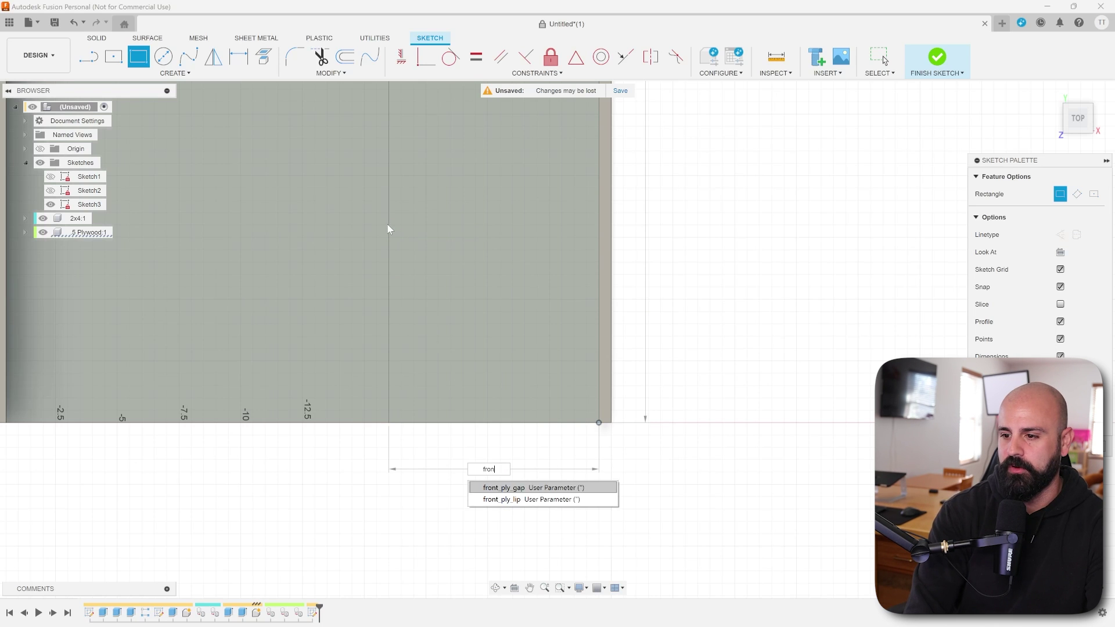
pyautogui.press('Return')
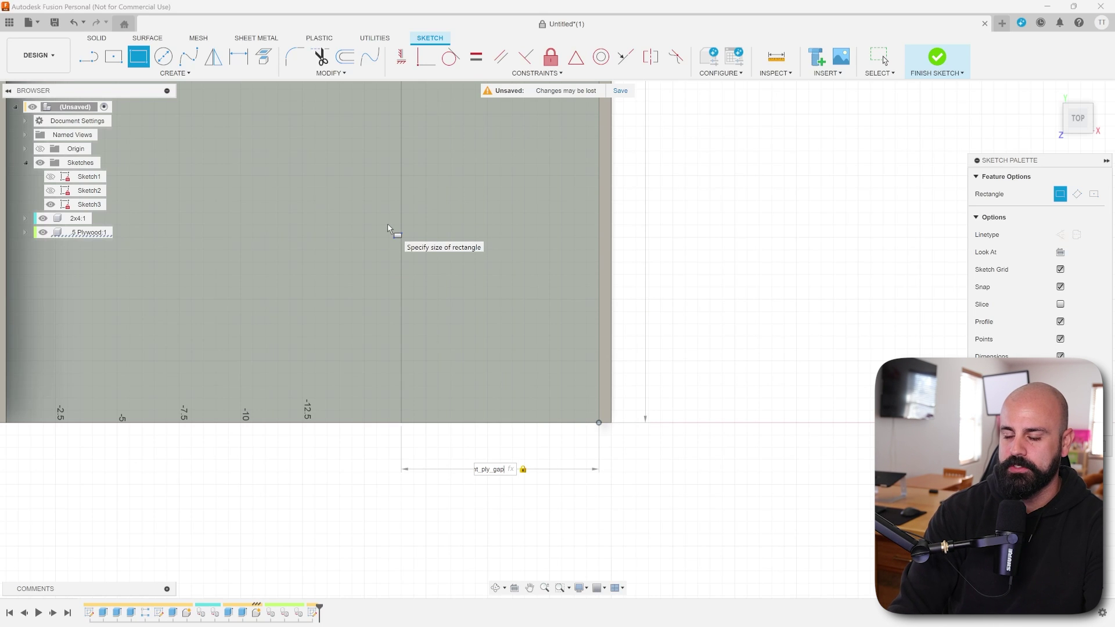
pyautogui.press('Return')
pyautogui.scroll(-2, 455, 215)
pyautogui.moveTo(454, 215); pyautogui.dragTo(481, 315, button='middle')
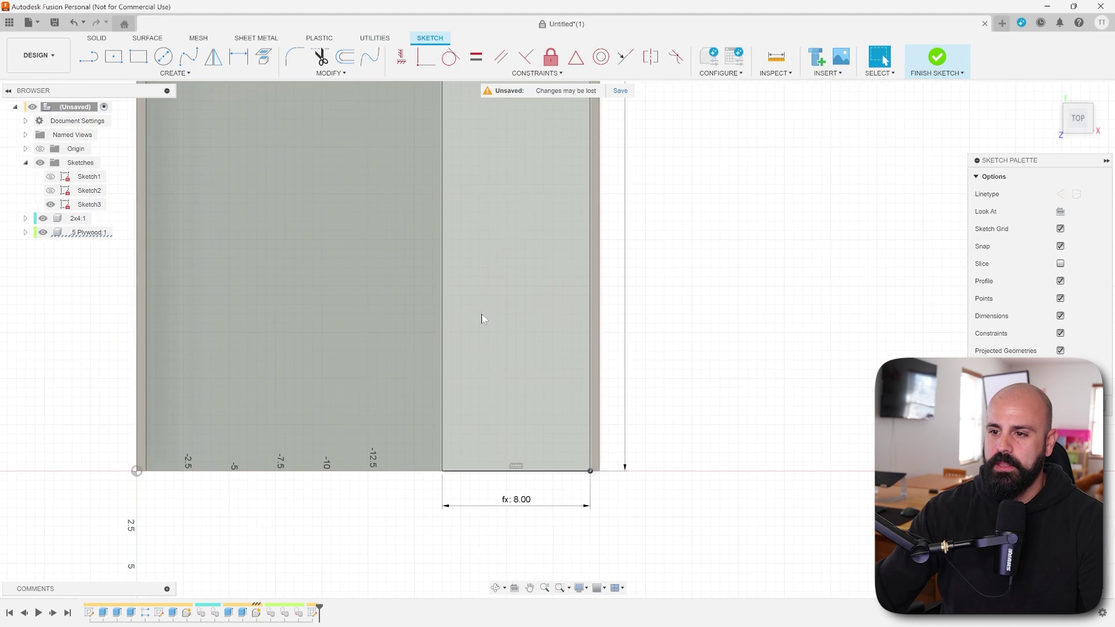
# Step: Draw an adjoining strip rectangle on the gap rectangle's inner side, sized total_length by ply_thickness_full, and finish the sketch
pyautogui.scroll(3, 485, 321)
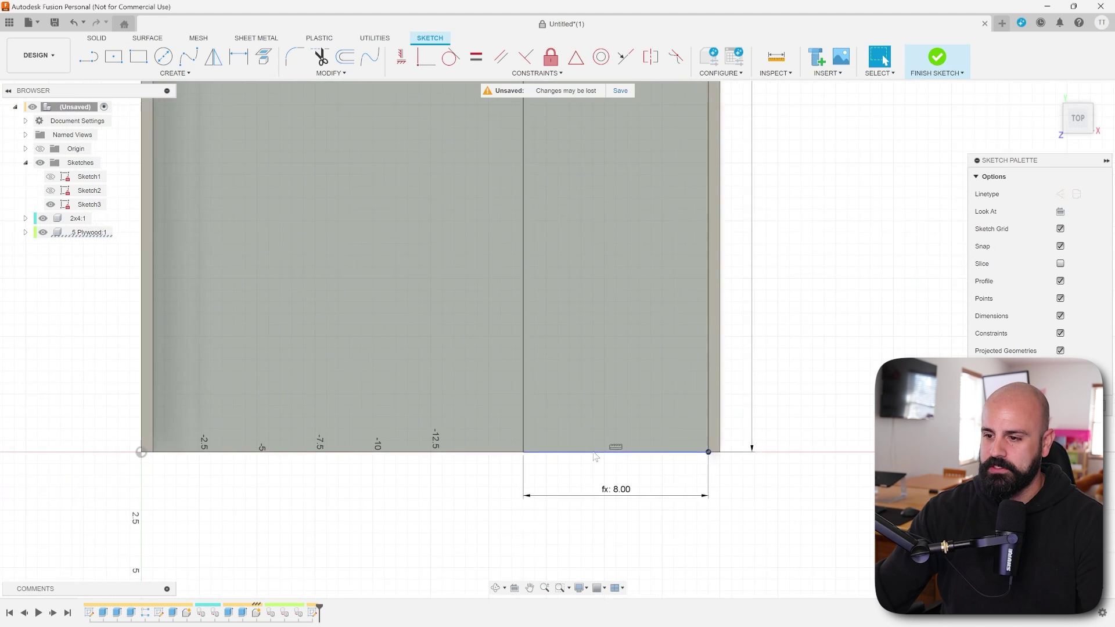
pyautogui.scroll(1, 581, 455)
pyautogui.press('r')
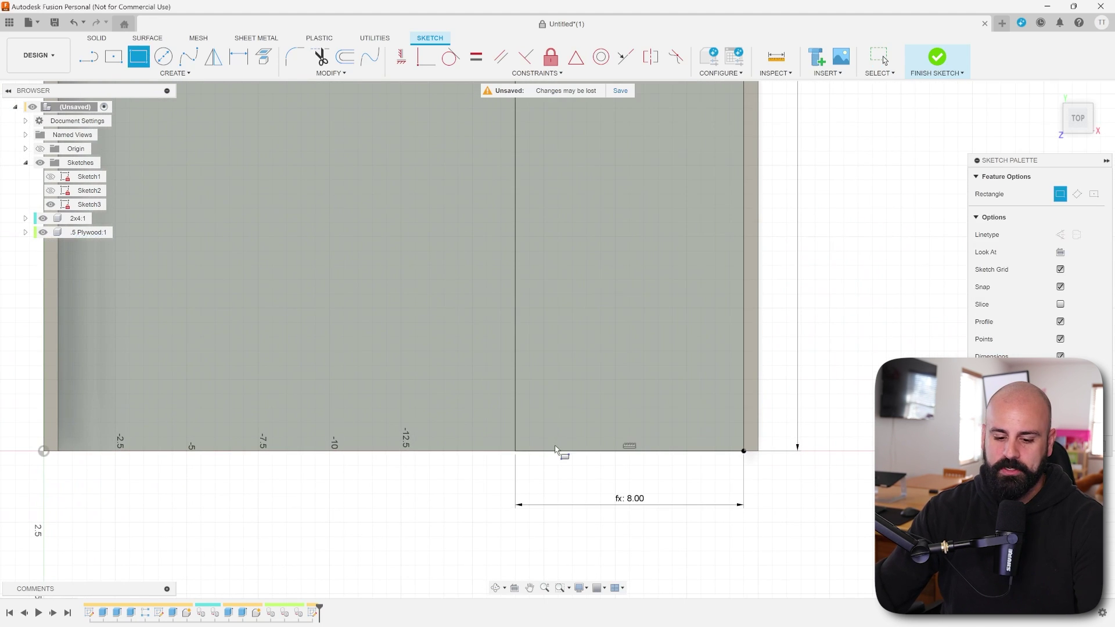
pyautogui.click(516, 451)
pyautogui.write('tot')
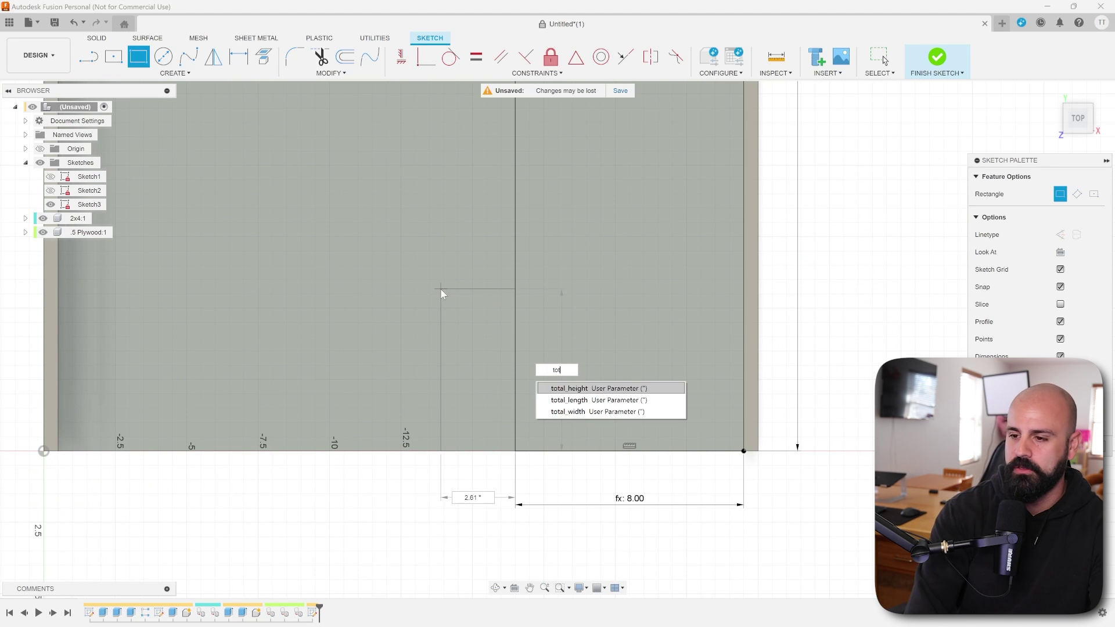
pyautogui.press('Return')
pyautogui.press('Tab')
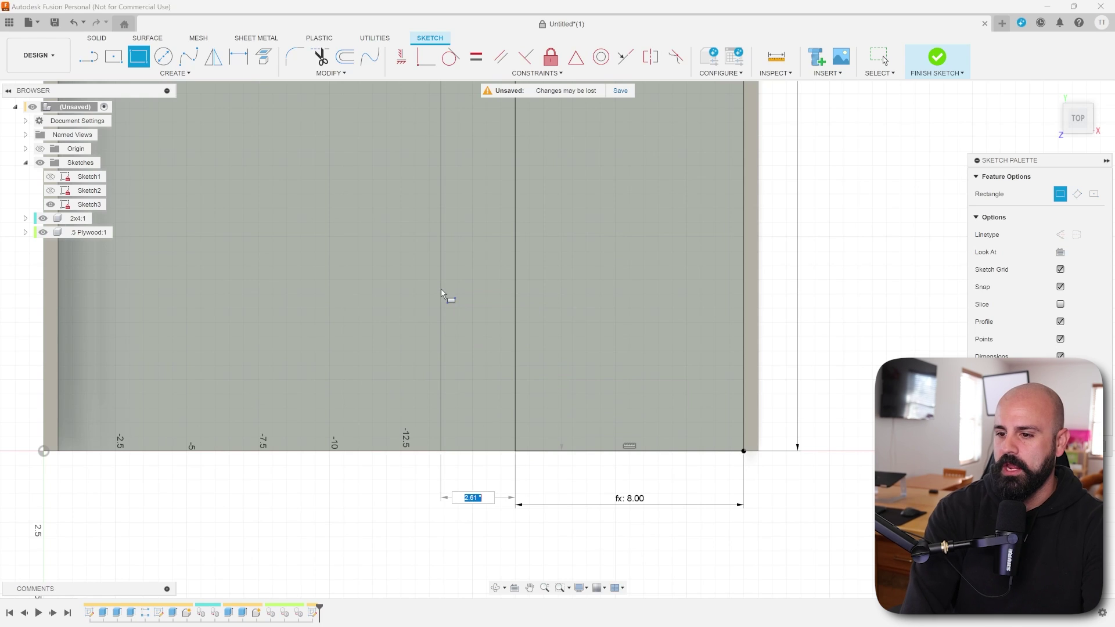
pyautogui.write('ply')
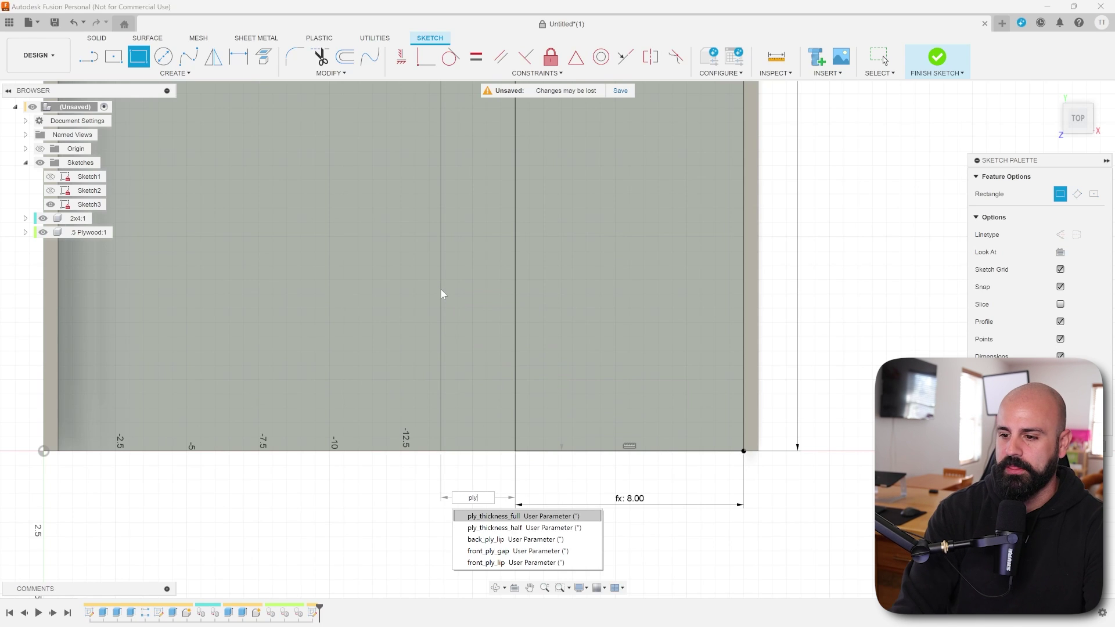
pyautogui.press('Return')
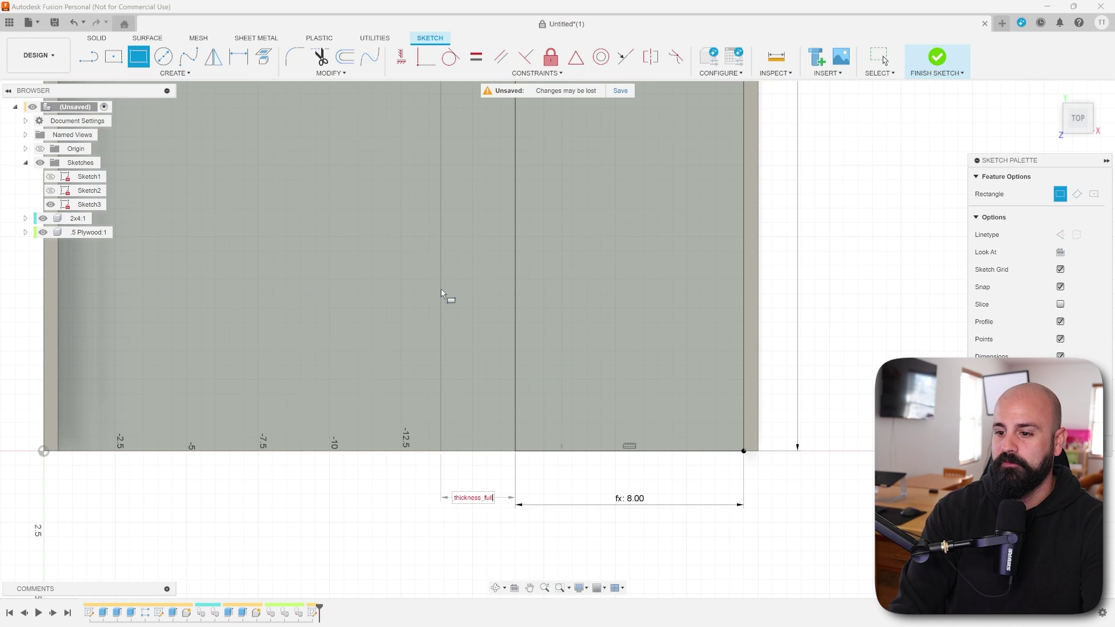
pyautogui.press('Return')
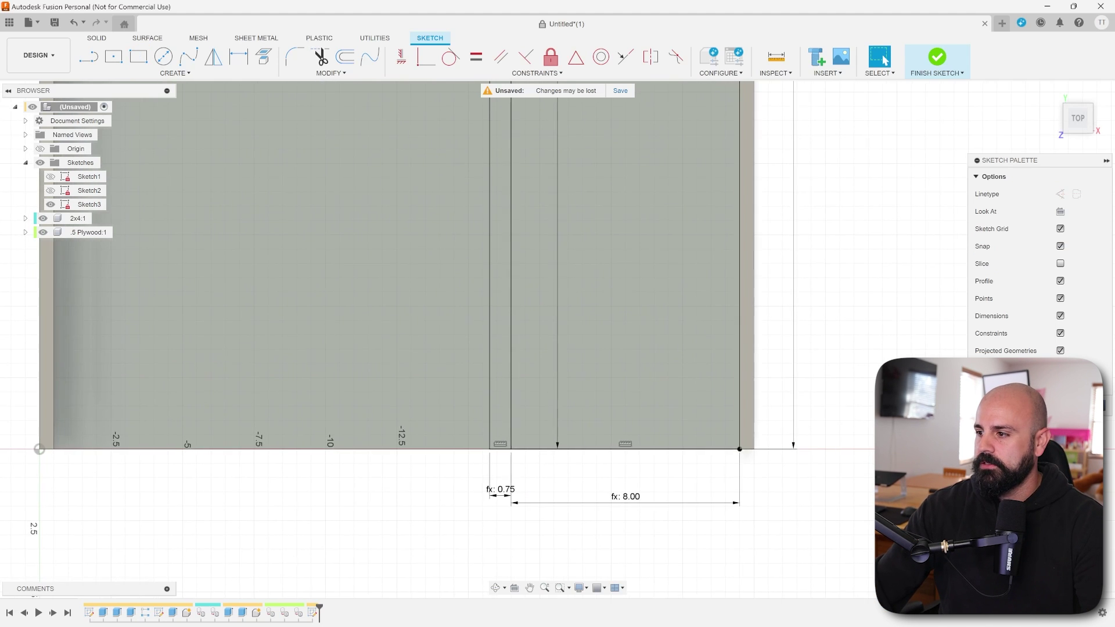
pyautogui.click(937, 56)
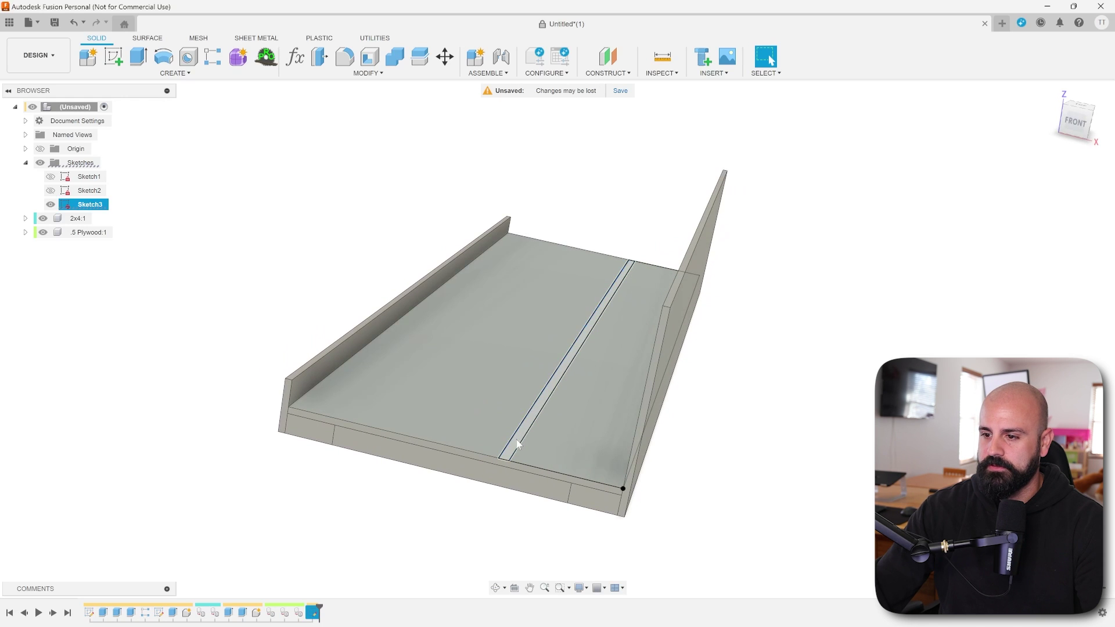
# Step: Extrude the narrow strip profile upward by total_height - twoby_thickness - ply_thickness_half - caster_height using the Join operation
pyautogui.click(535, 442)
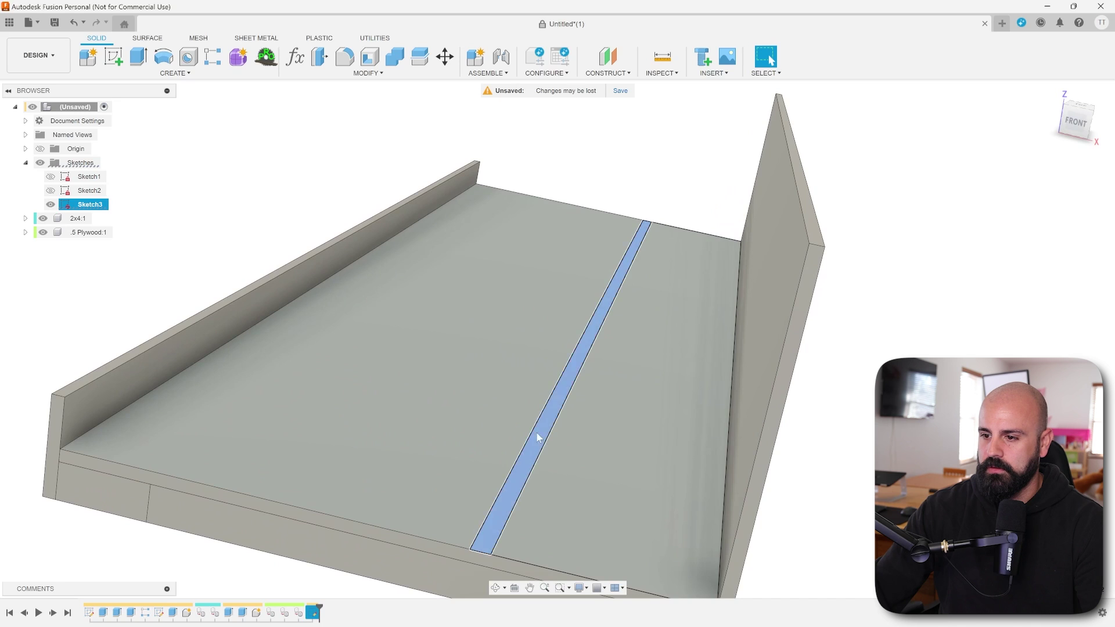
pyautogui.press('e')
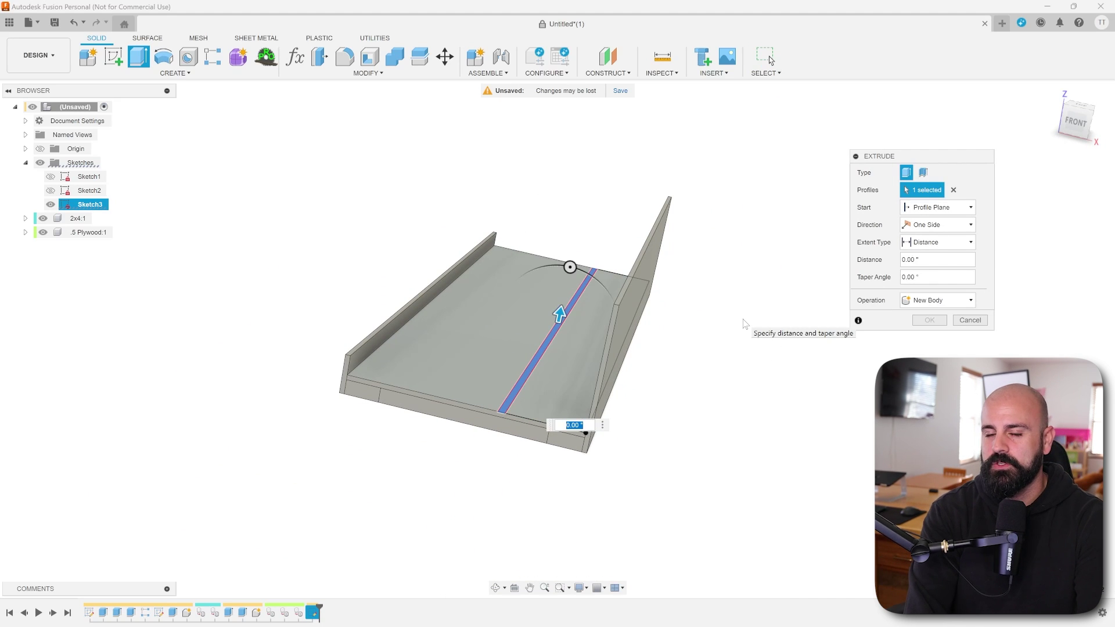
pyautogui.write('to')
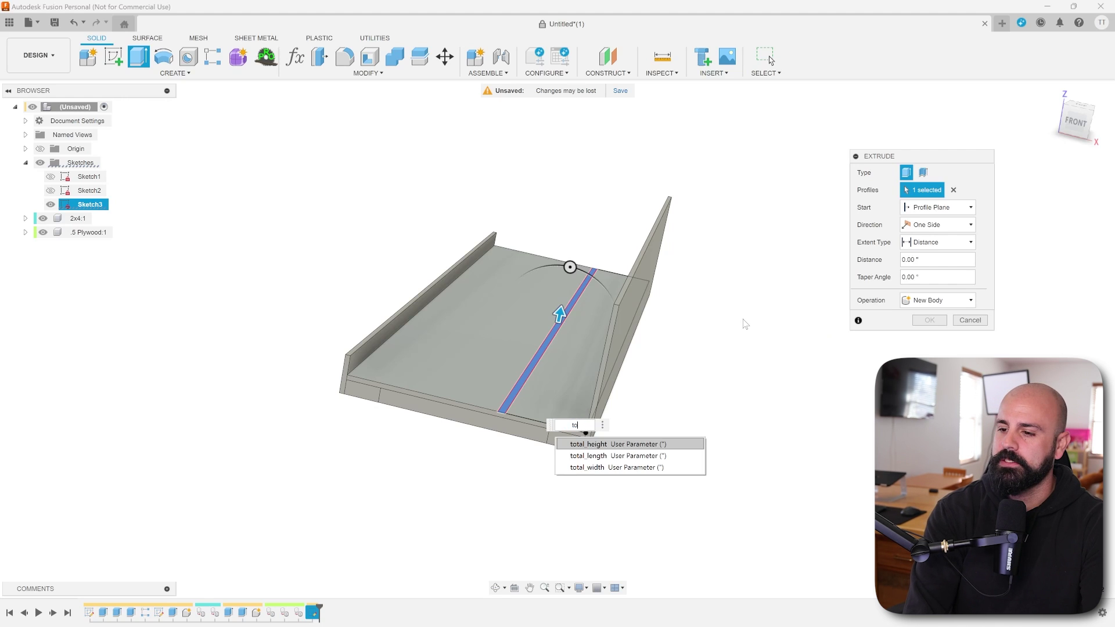
pyautogui.write('t')
pyautogui.press('Return')
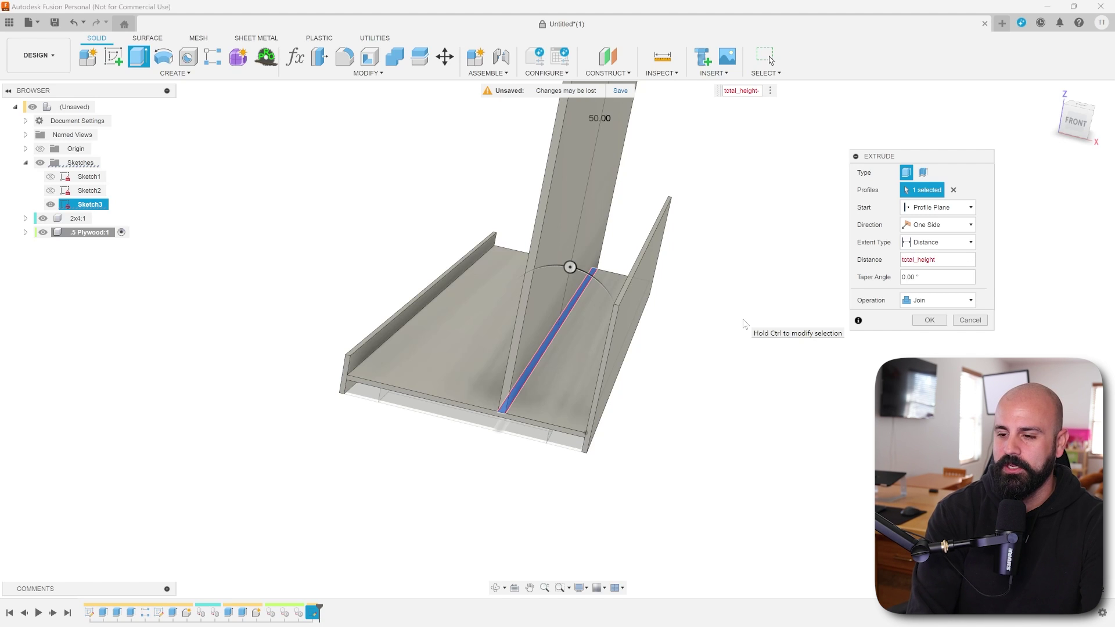
pyautogui.write('-two')
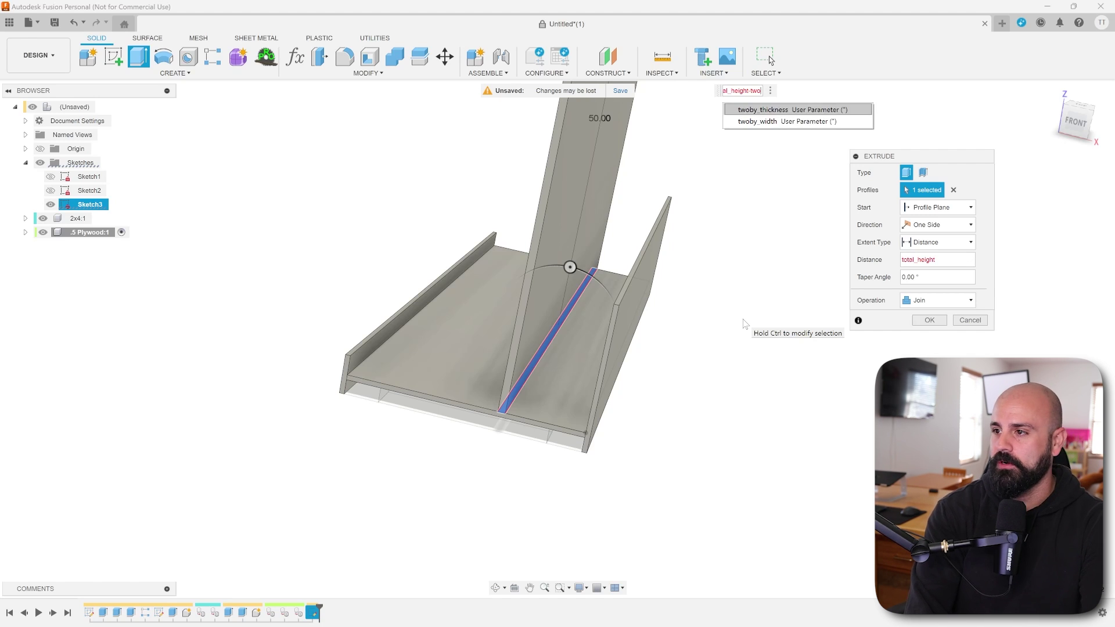
pyautogui.press('Return')
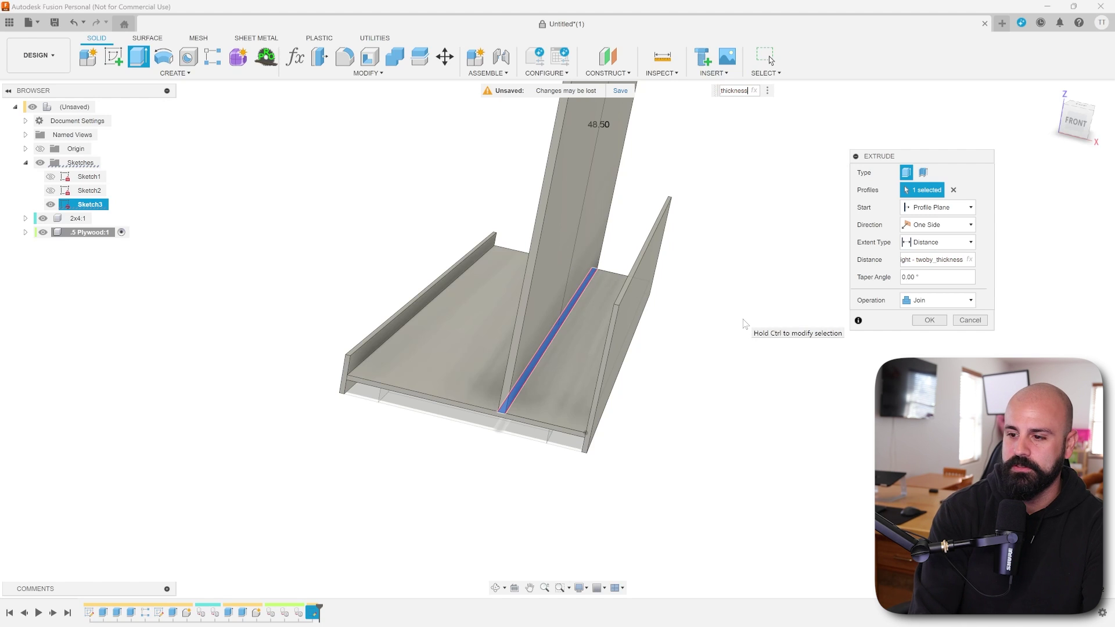
pyautogui.write('-ply')
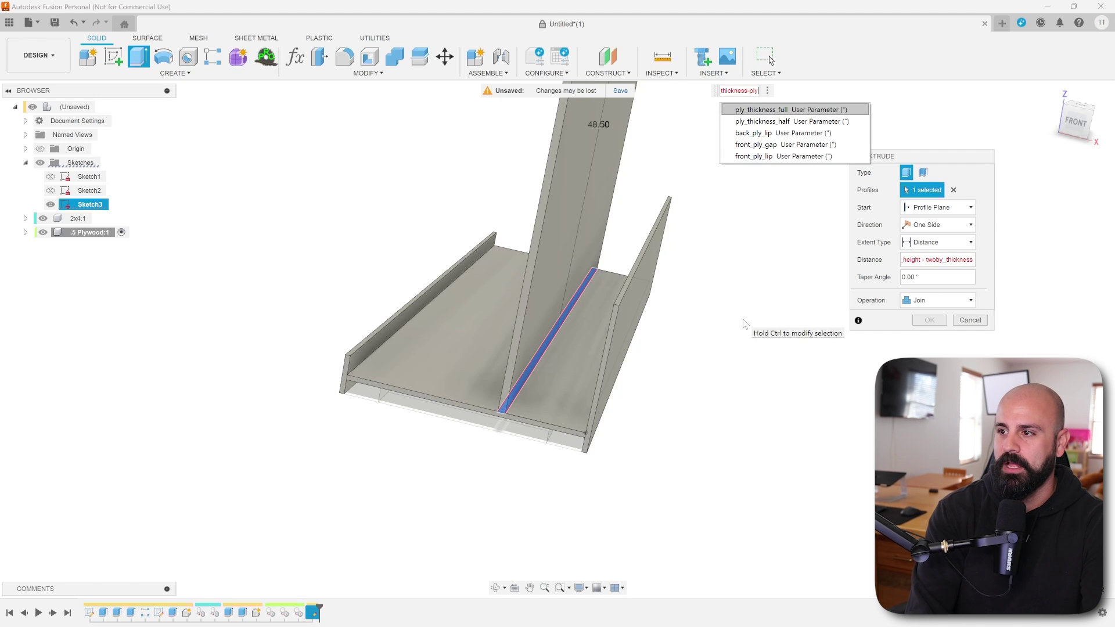
pyautogui.press('Down')
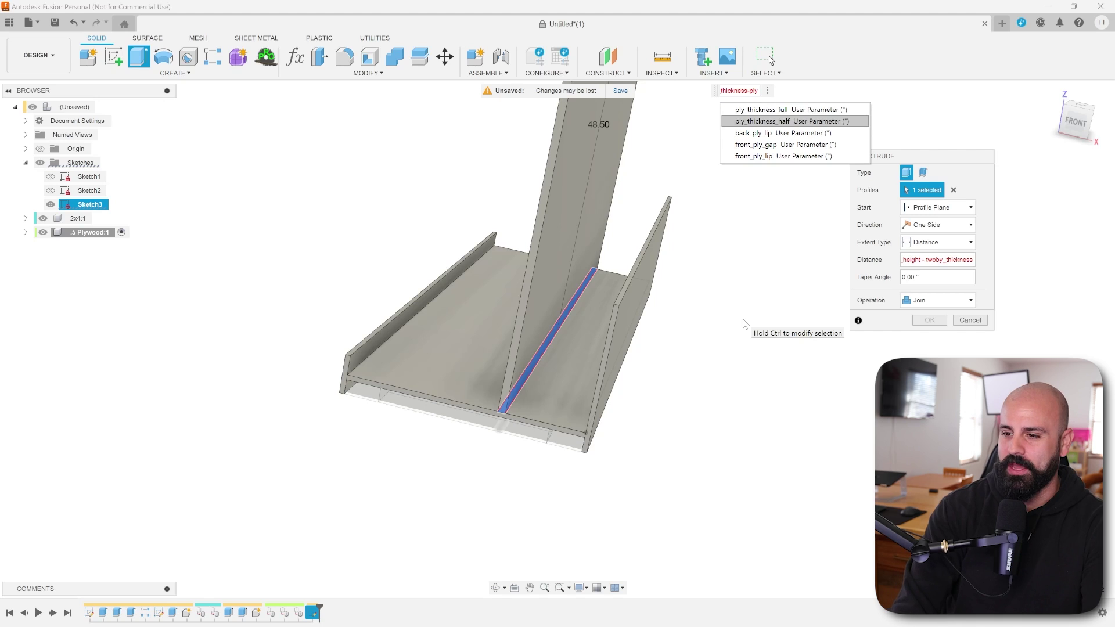
pyautogui.press('Return')
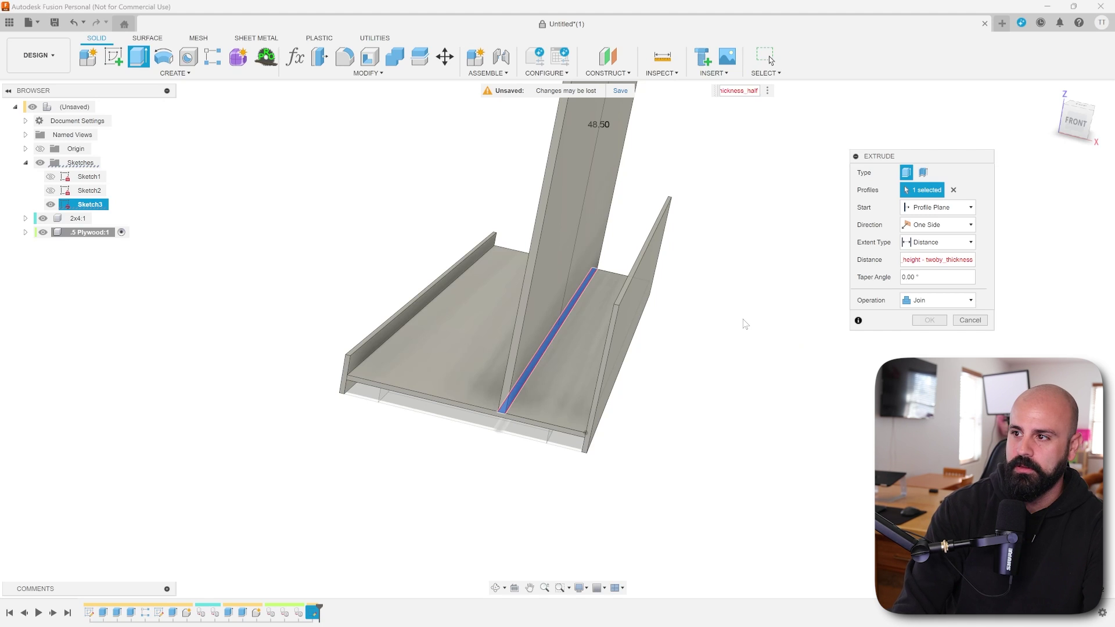
pyautogui.write('-cas')
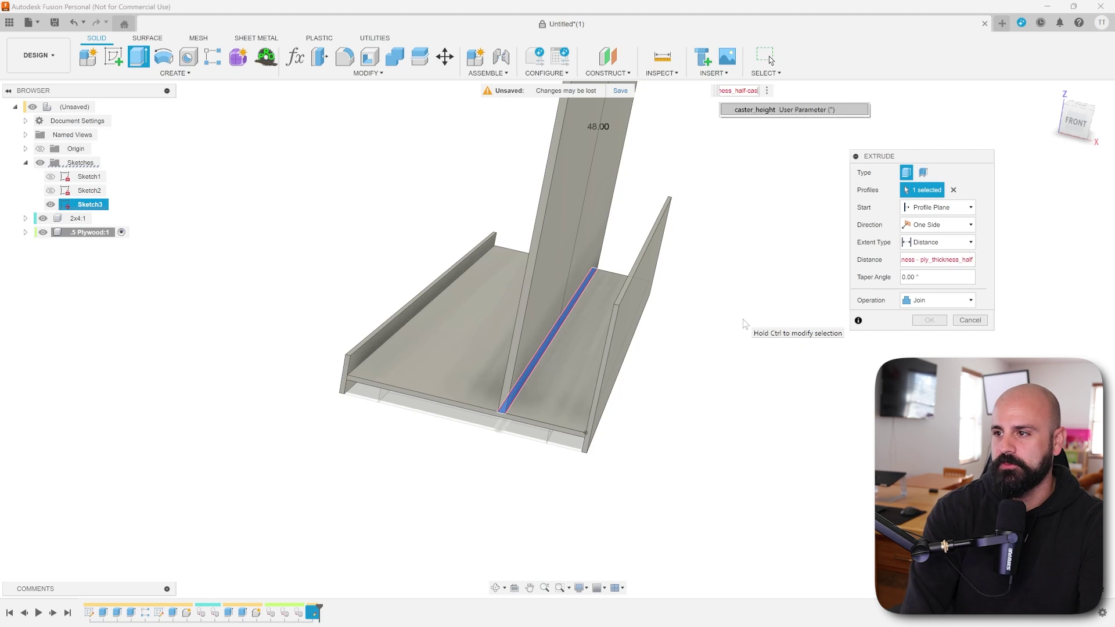
pyautogui.press('Return')
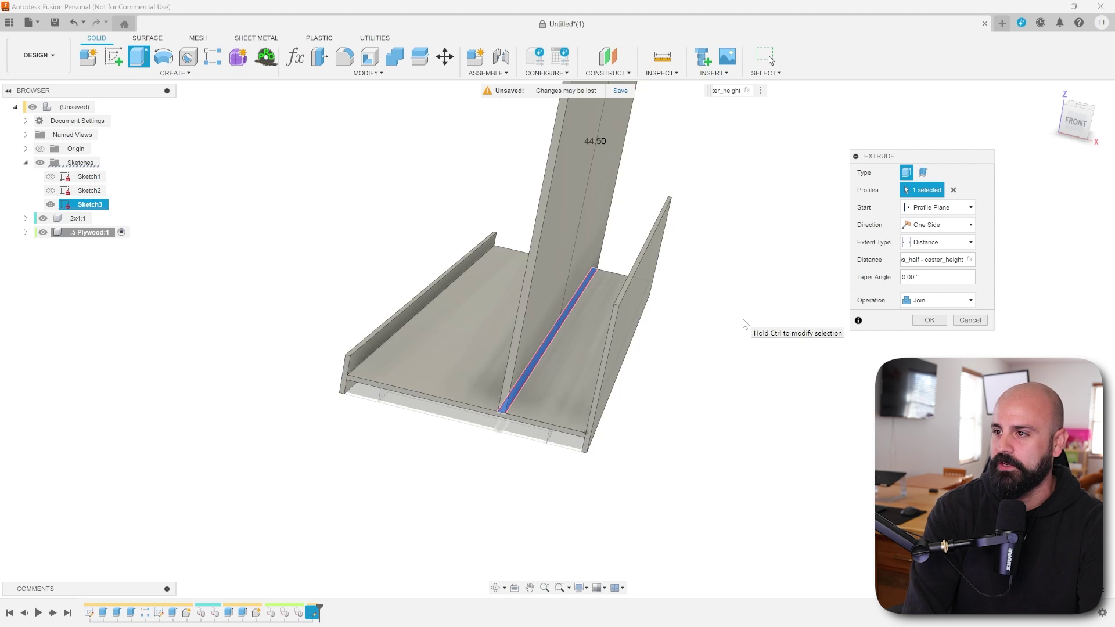
pyautogui.press('Return')
pyautogui.keyDown('shift'); pyautogui.moveTo(734, 321); pyautogui.dragTo(473, 451, button='middle'); pyautogui.keyUp('shift')
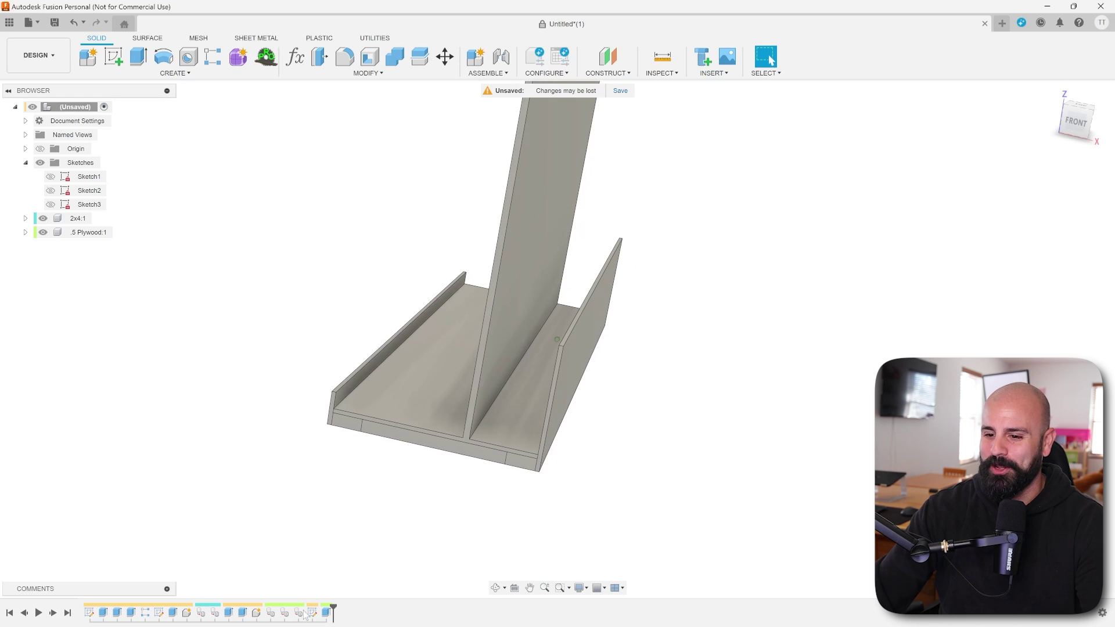
# Step: Edit the tall divider's extrusion so its operation is New Body instead of joining it to the plywood base
pyautogui.rightClick(326, 613)
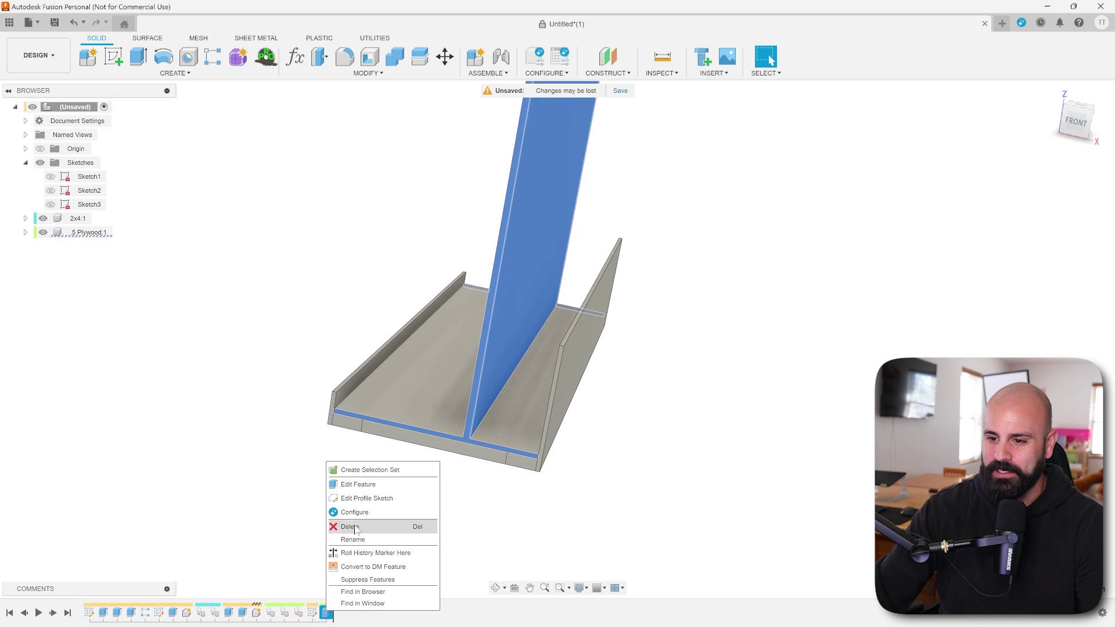
pyautogui.click(363, 487)
pyautogui.click(903, 296)
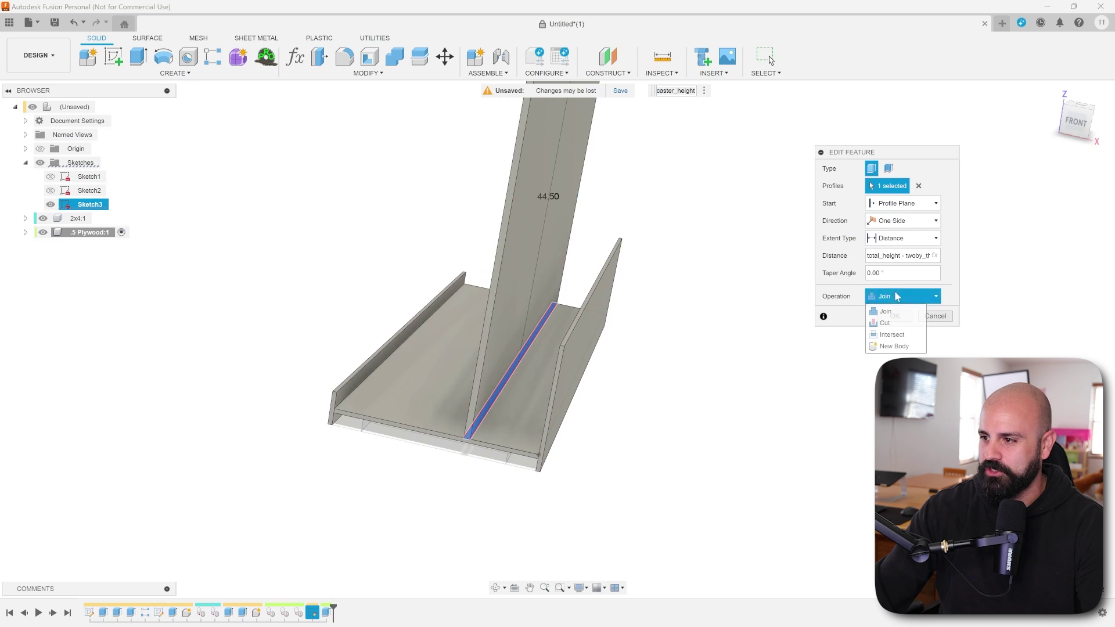
pyautogui.click(889, 341)
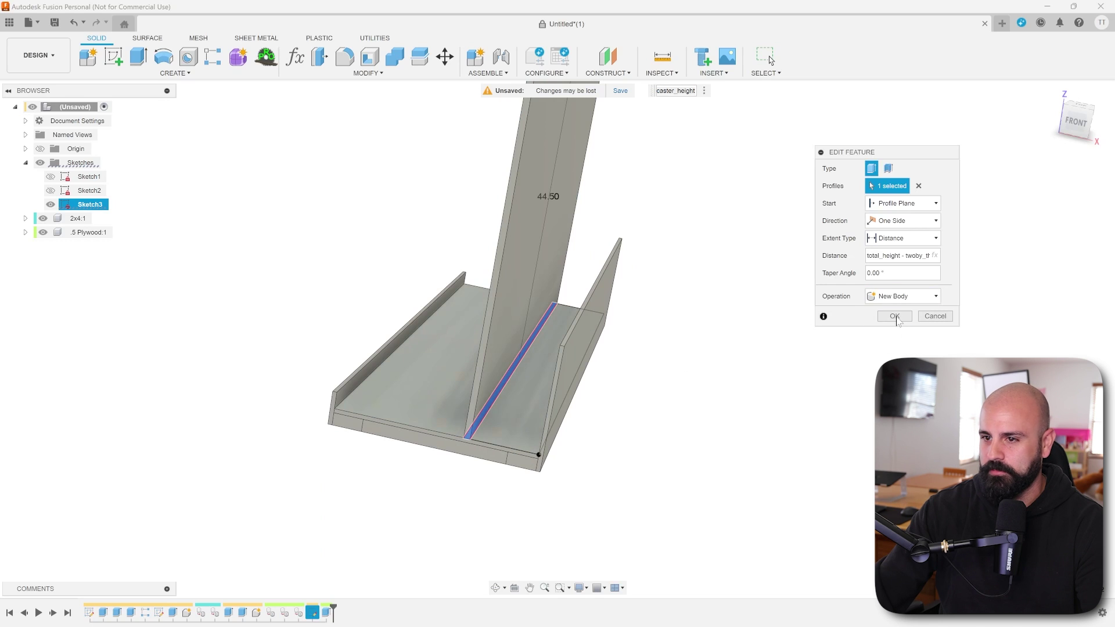
pyautogui.click(895, 316)
pyautogui.keyDown('shift'); pyautogui.moveTo(662, 355); pyautogui.dragTo(560, 244, button='middle'); pyautogui.keyUp('shift')
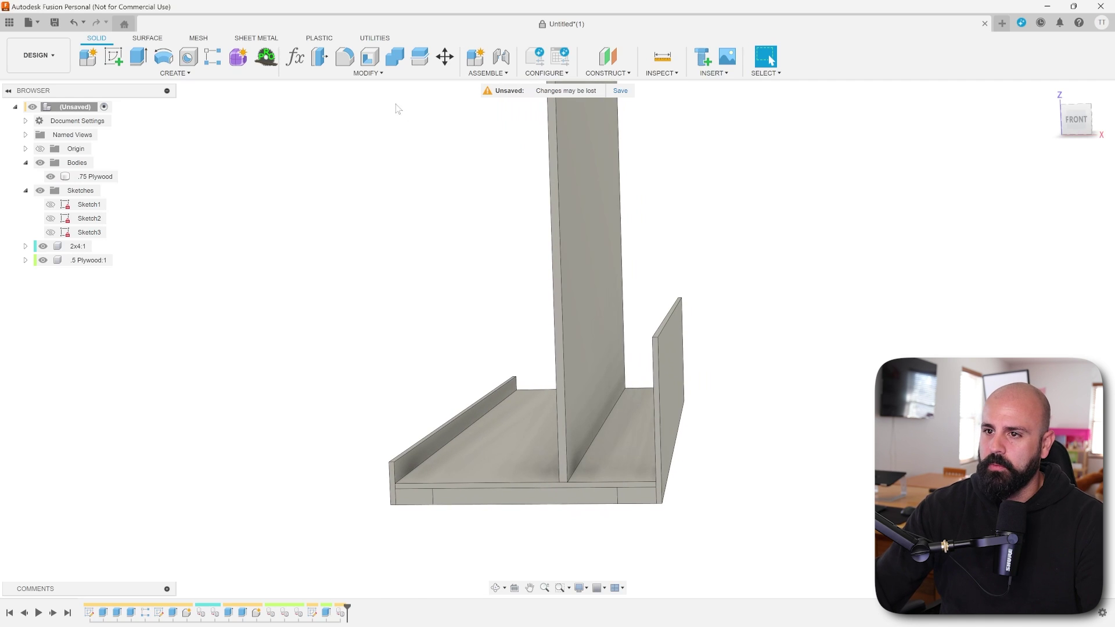
# Step: Add a user parameter named cubby_height with an expression of 15 inches and accept the parameter list
pyautogui.click(350, 74)
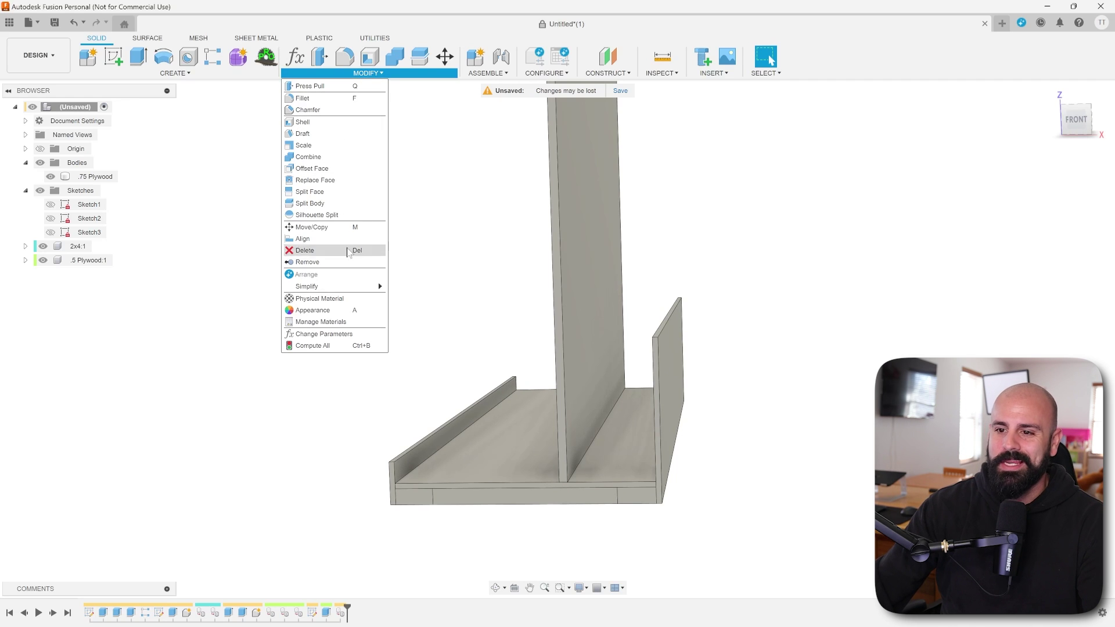
pyautogui.click(330, 336)
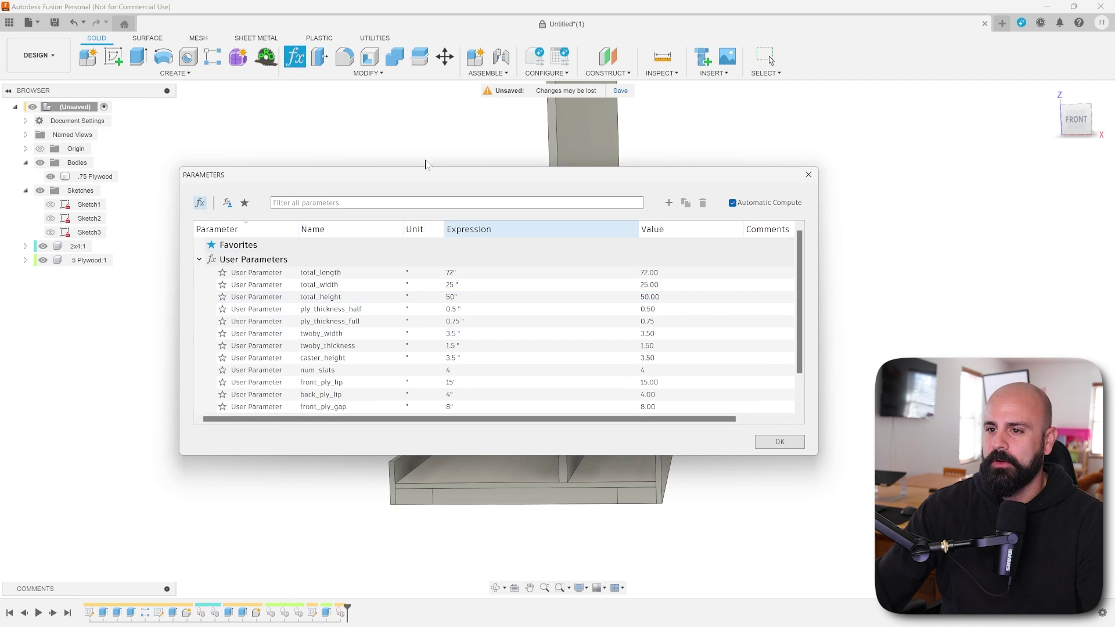
pyautogui.moveTo(408, 177); pyautogui.dragTo(425, 175)
pyautogui.click(687, 201)
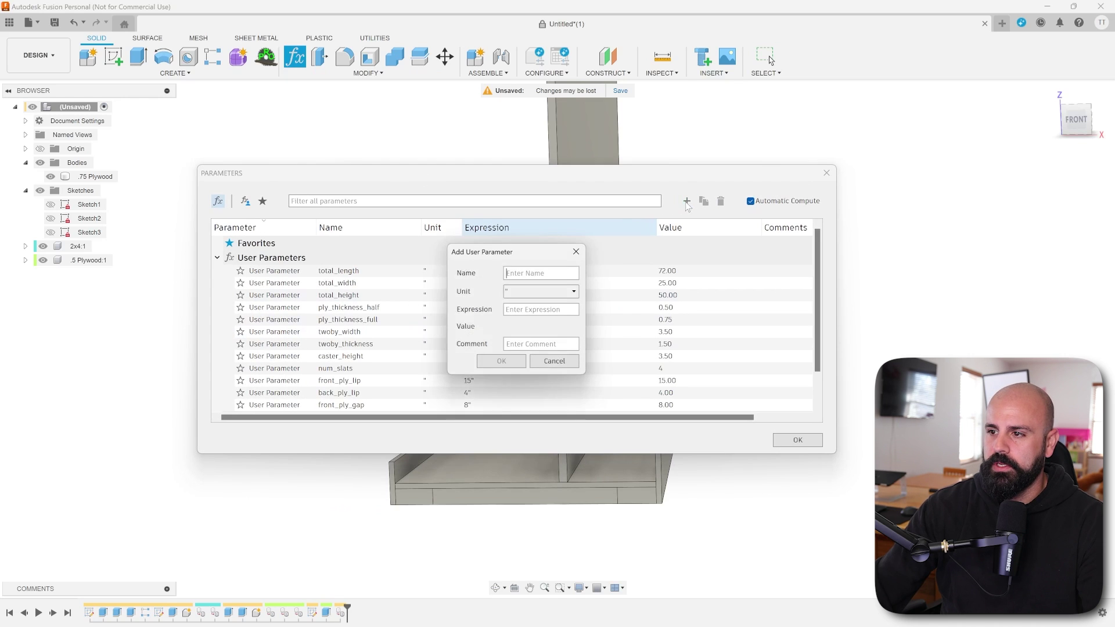
pyautogui.write('m')
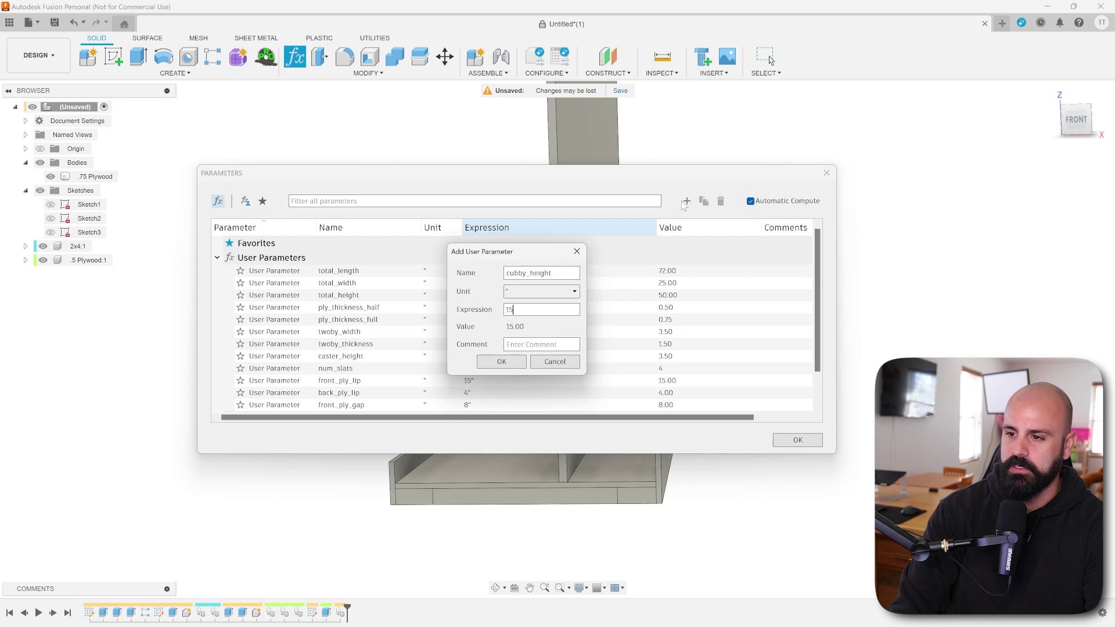
pyautogui.press('Return')
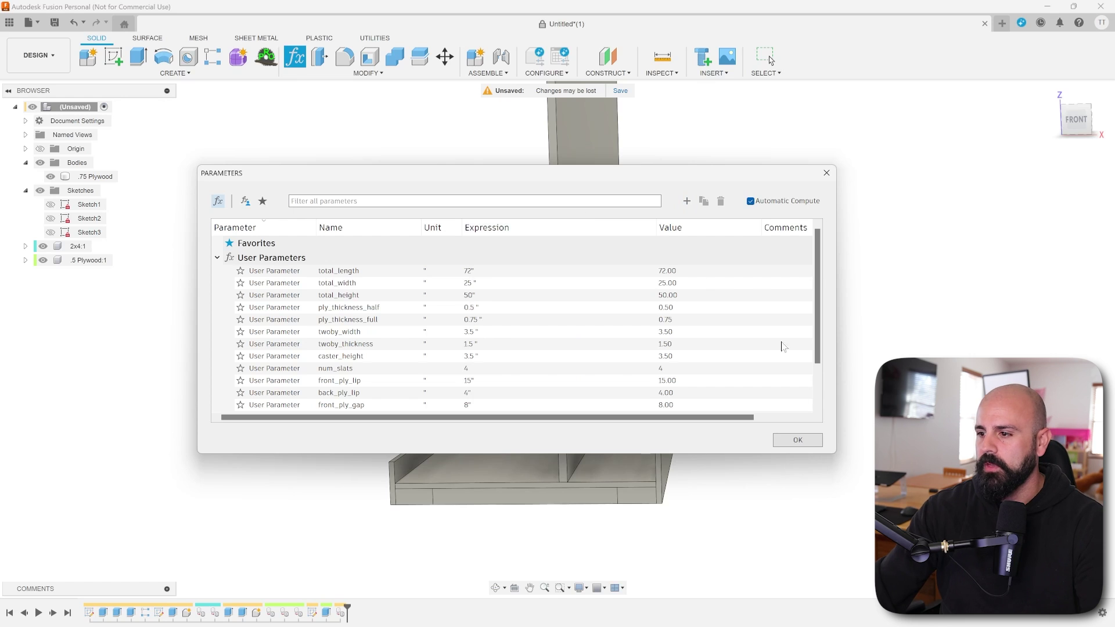
pyautogui.click(798, 439)
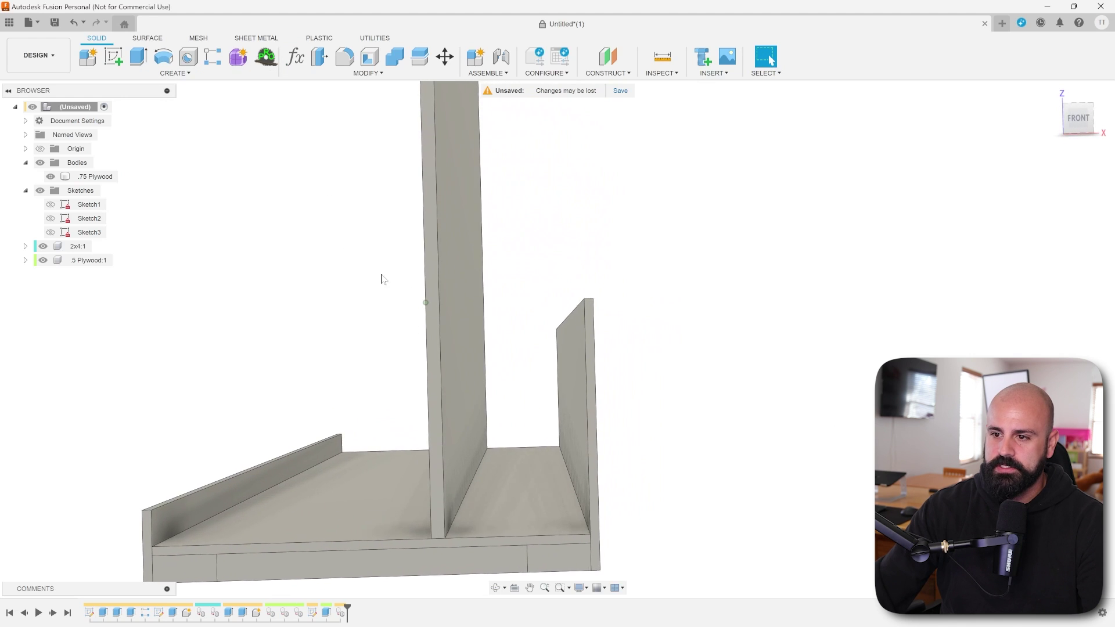
# Step: Start a new sketch on the narrow front end face of the tall plywood divider
pyautogui.click(113, 56)
pyautogui.click(442, 329)
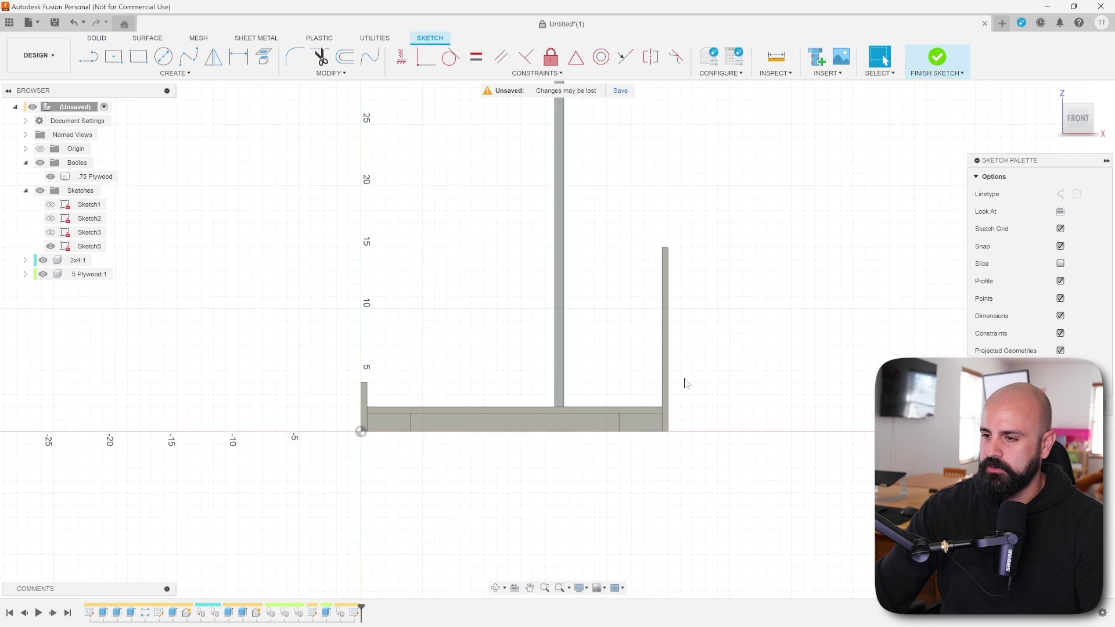
# Step: Draw a vertical line from the base up the tall panel's face toward the front lip, with its length set to cubby_height
pyautogui.scroll(3, 684, 386)
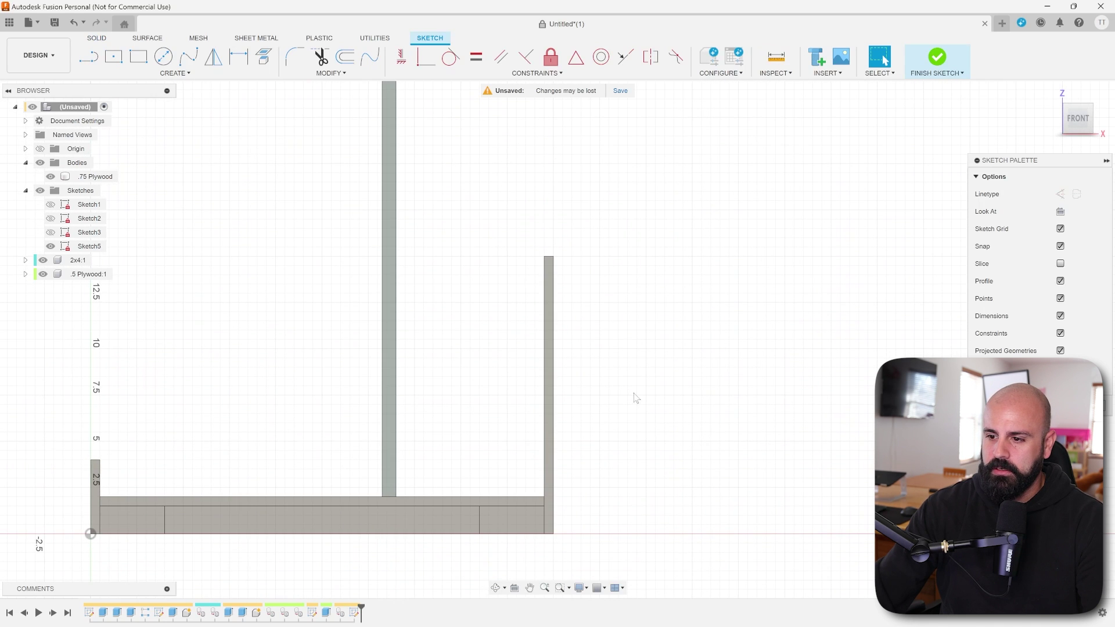
pyautogui.press('l')
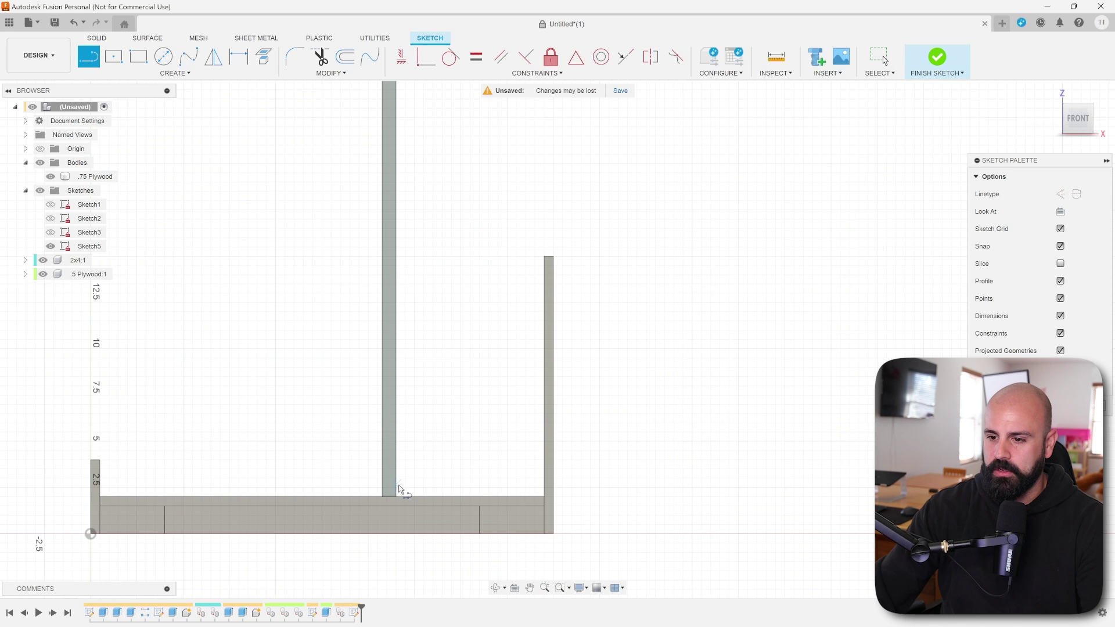
pyautogui.scroll(1, 395, 496)
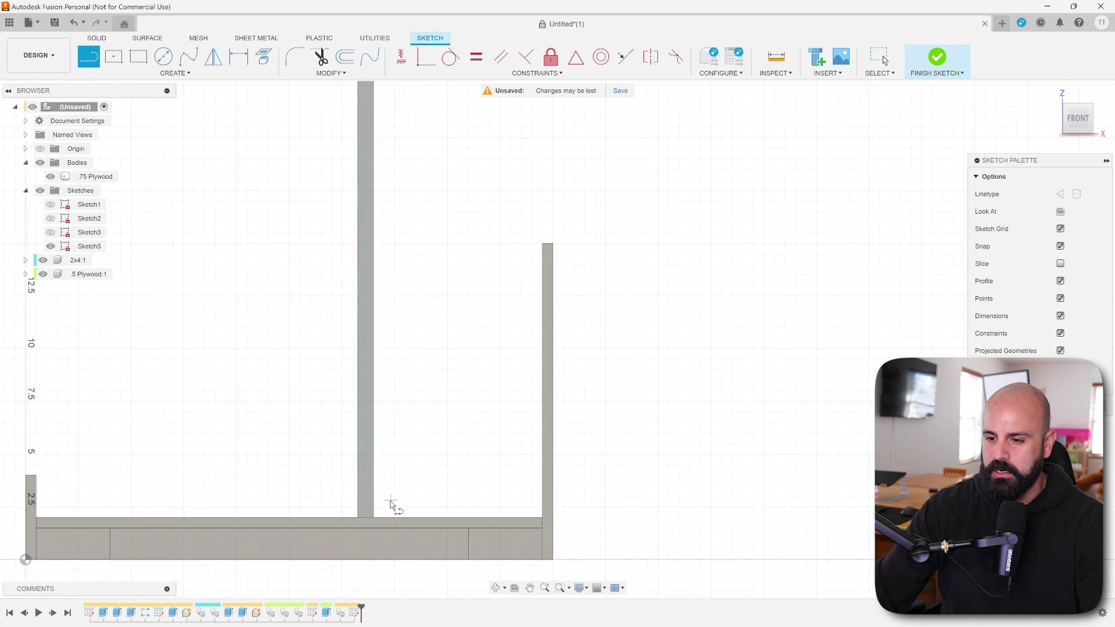
pyautogui.moveTo(372, 518); pyautogui.dragTo(386, 477, button='middle')
pyautogui.scroll(4, 408, 397)
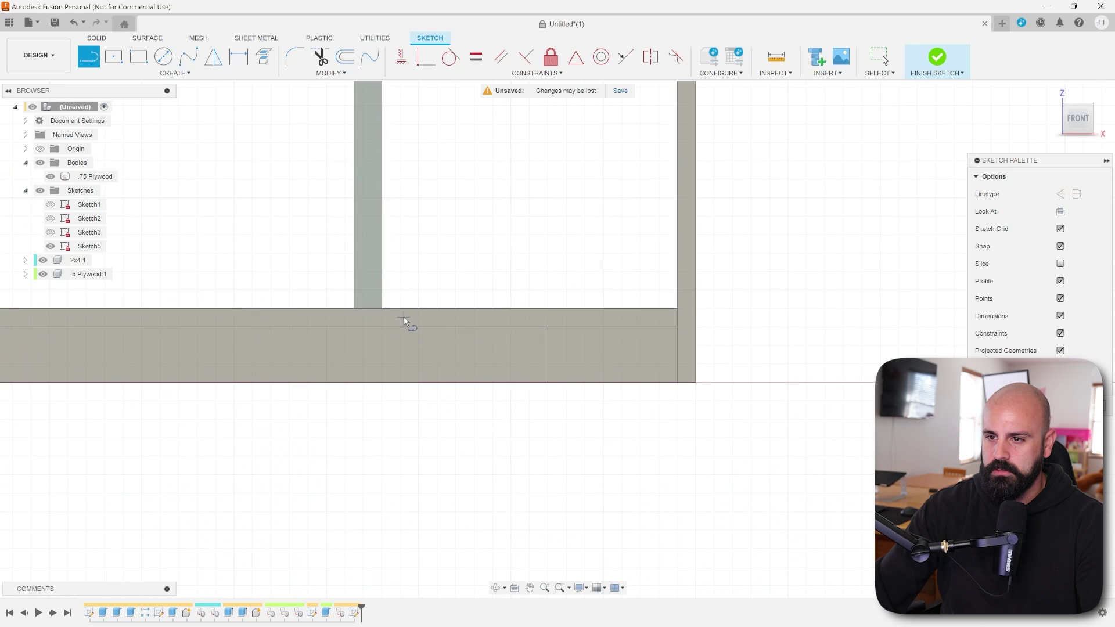
pyautogui.click(382, 312)
pyautogui.scroll(-5, 381, 314)
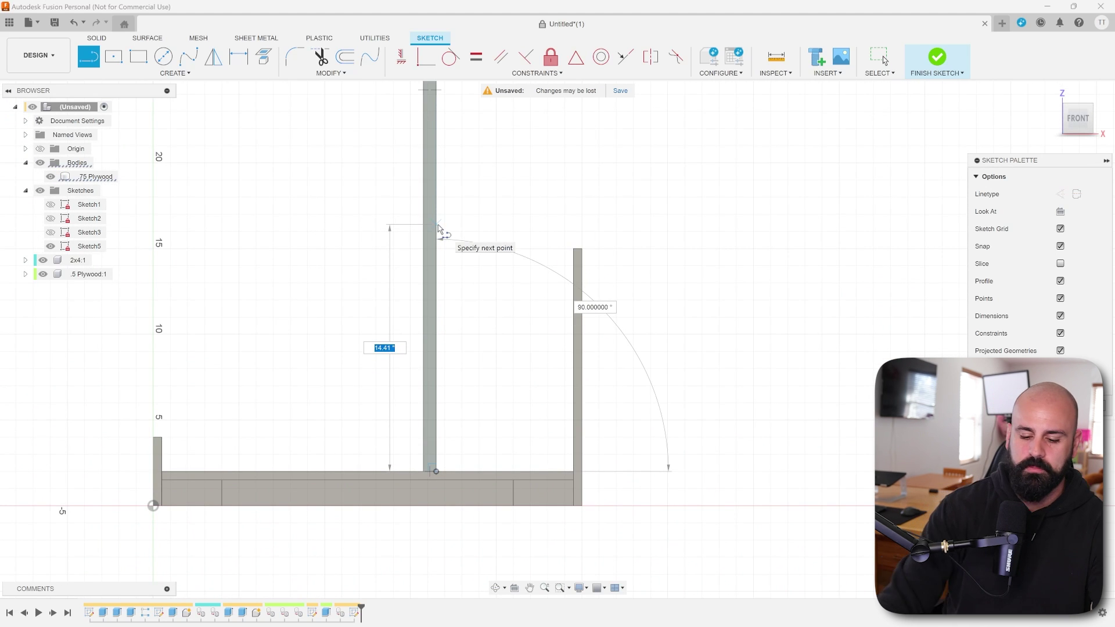
pyautogui.write('cubby_height')
pyautogui.press('Tab')
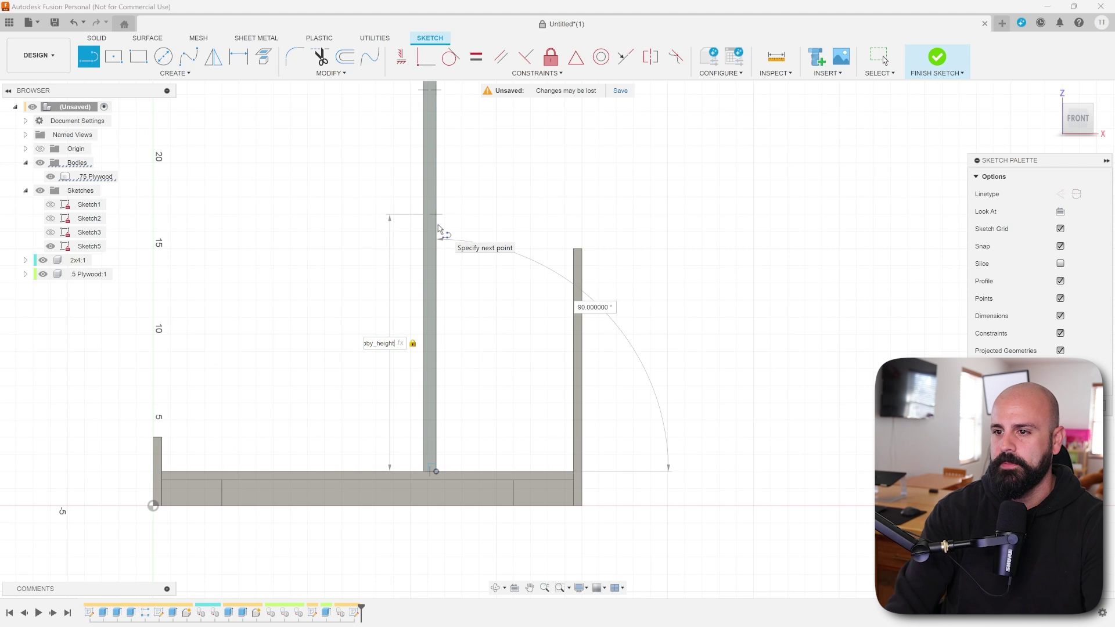
pyautogui.press('Tab')
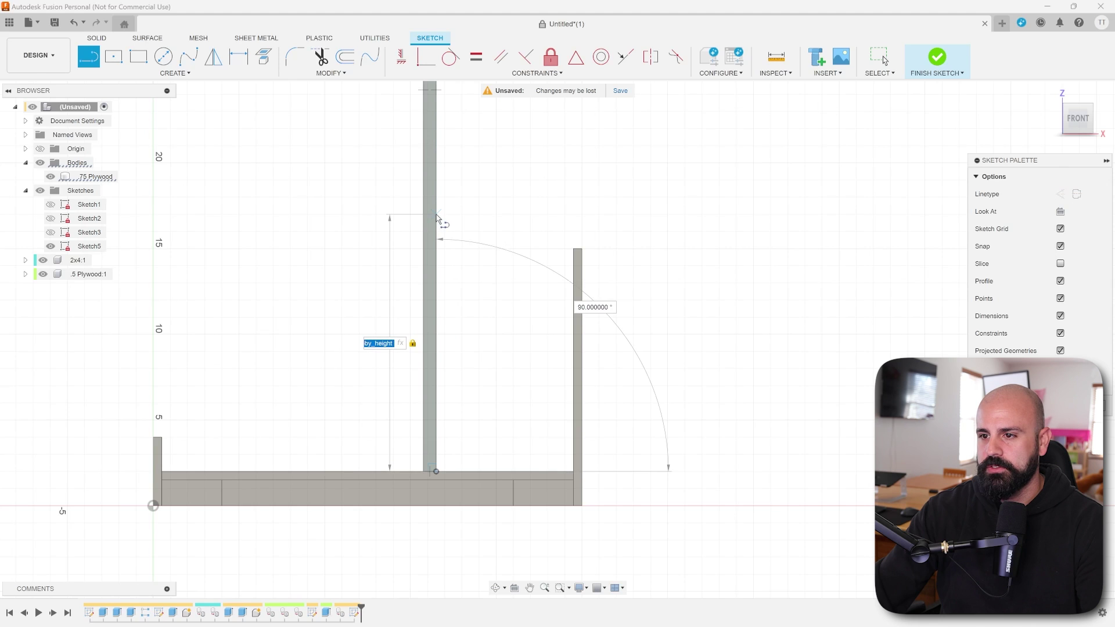
pyautogui.press('Return')
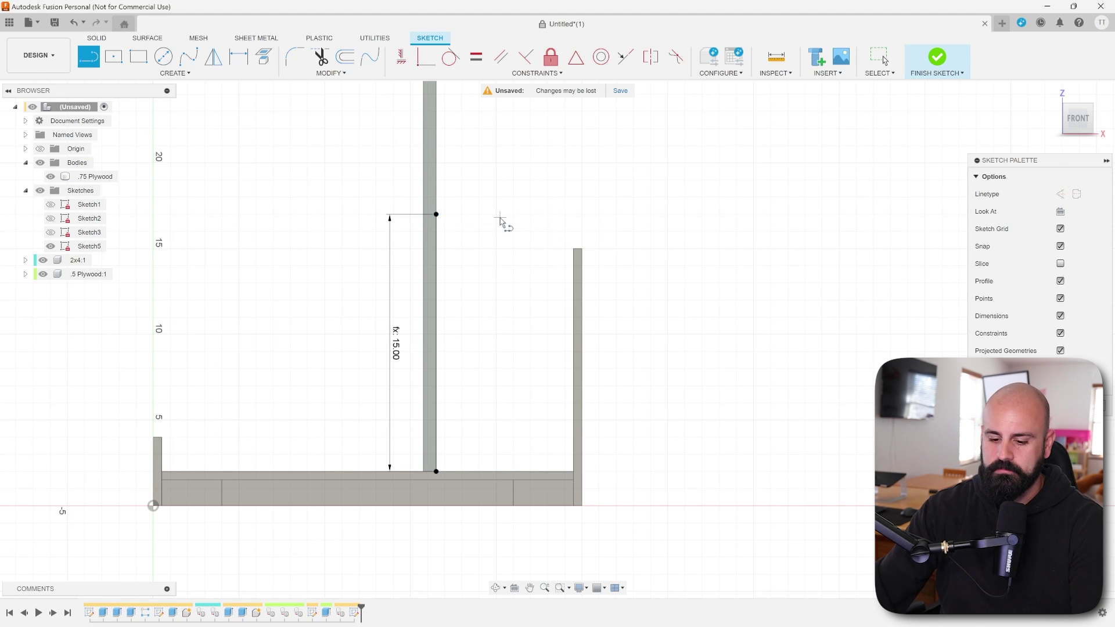
# Step: Close the cubby side profile with lines to the front lip's top inner corner, down to the base and back, and finish the sketch
pyautogui.click(437, 215)
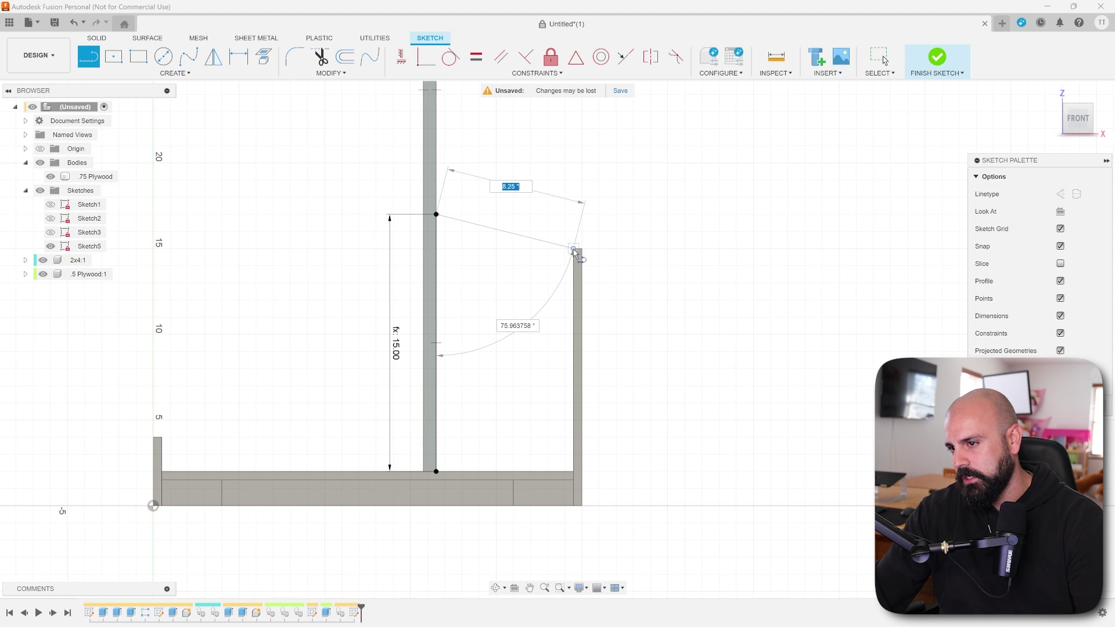
pyautogui.scroll(5, 574, 255)
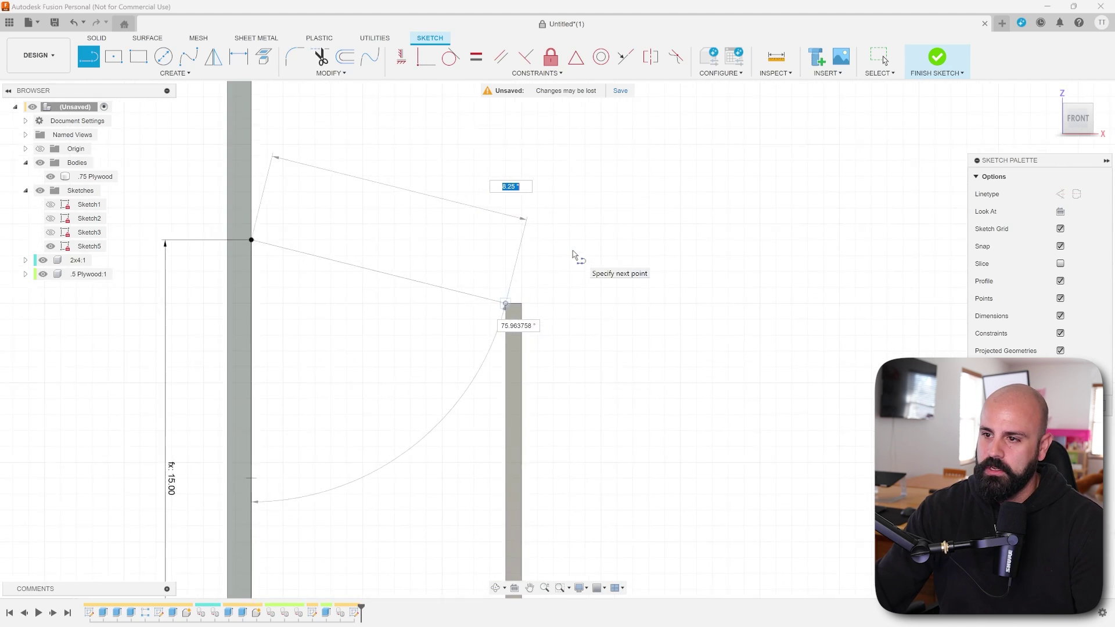
pyautogui.moveTo(548, 258); pyautogui.dragTo(580, 248, button='middle')
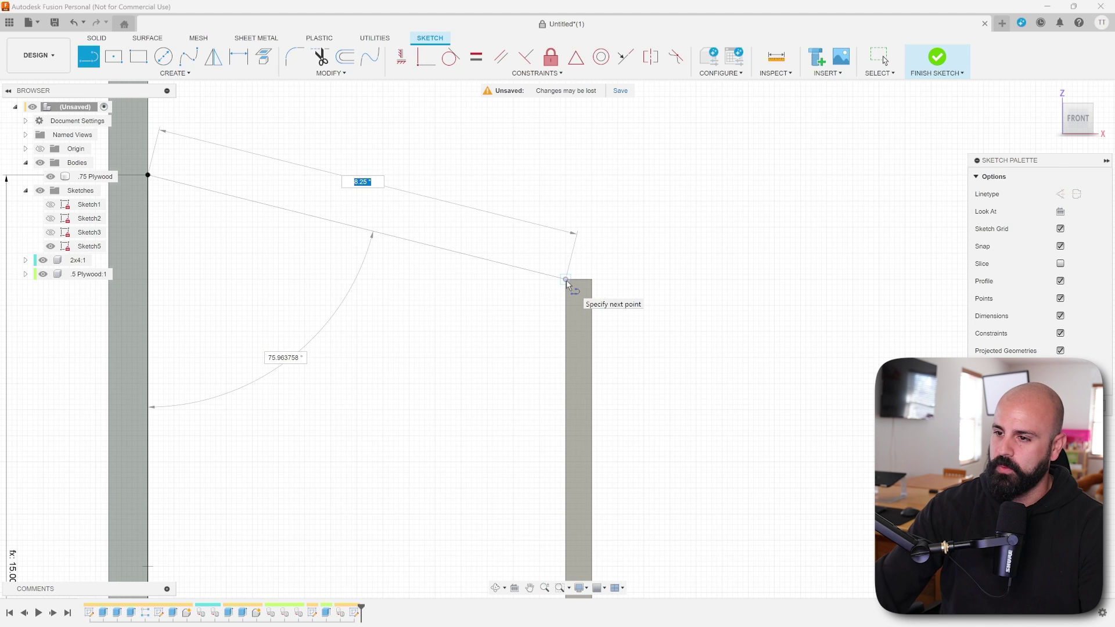
pyautogui.click(567, 280)
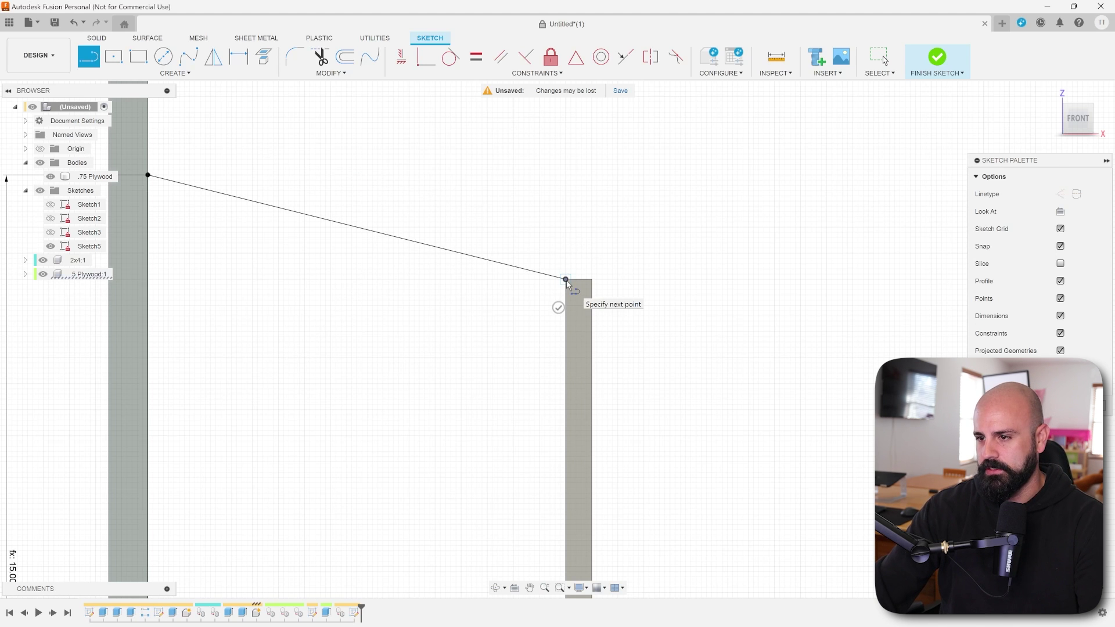
pyautogui.scroll(-4, 566, 280)
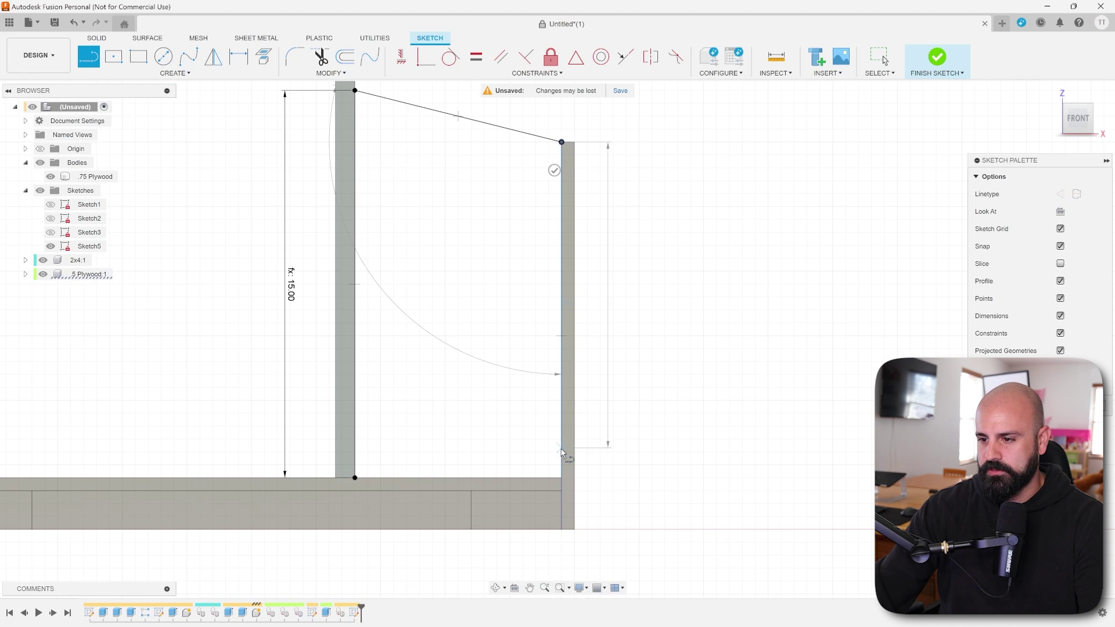
pyautogui.click(561, 477)
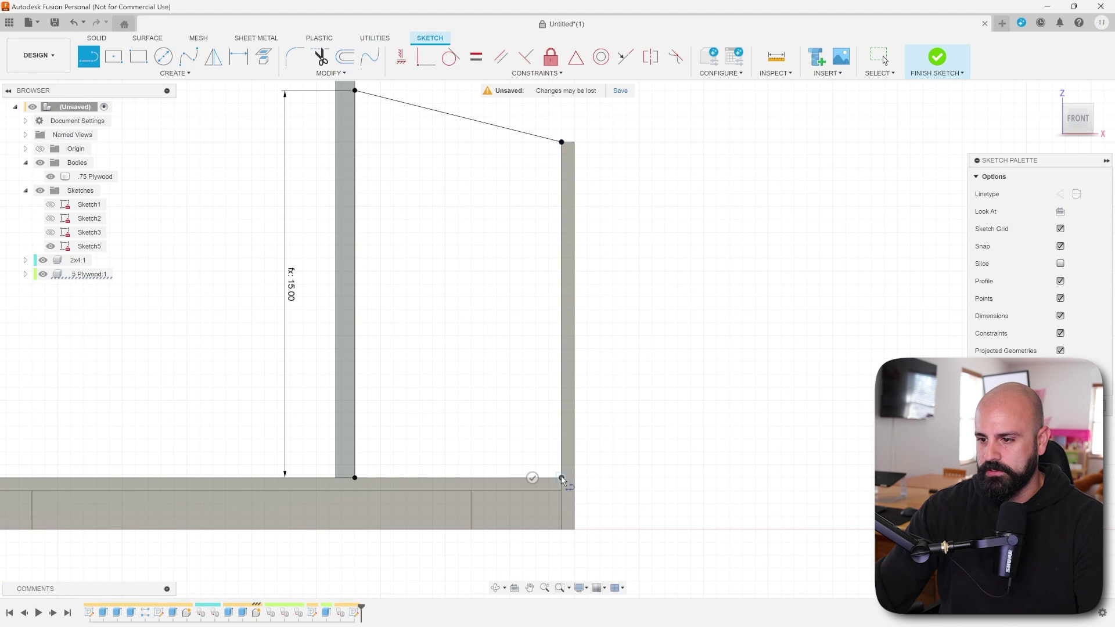
pyautogui.click(355, 477)
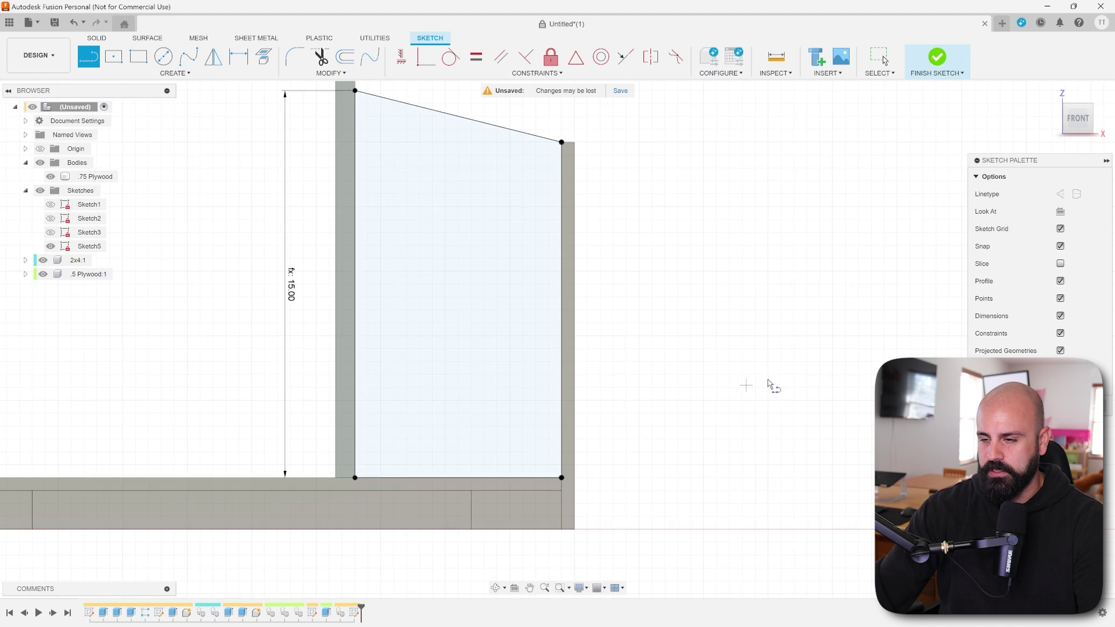
pyautogui.scroll(-2, 813, 349)
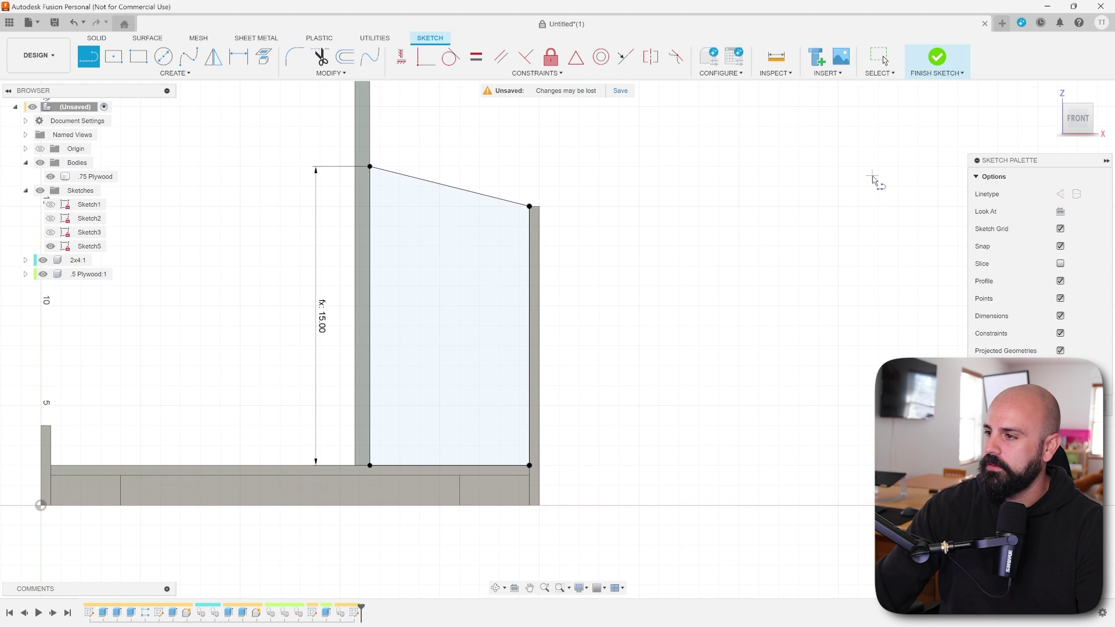
pyautogui.click(937, 56)
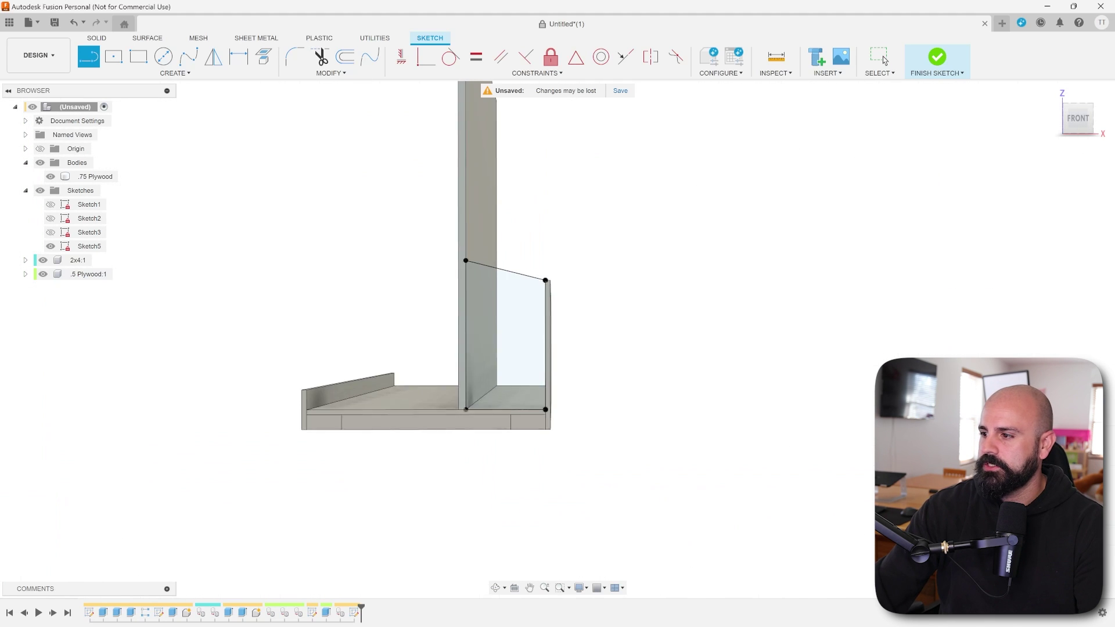
# Step: Extrude the cubby side profile inward by -ply_thickness_full as a new body
pyautogui.scroll(5, 628, 384)
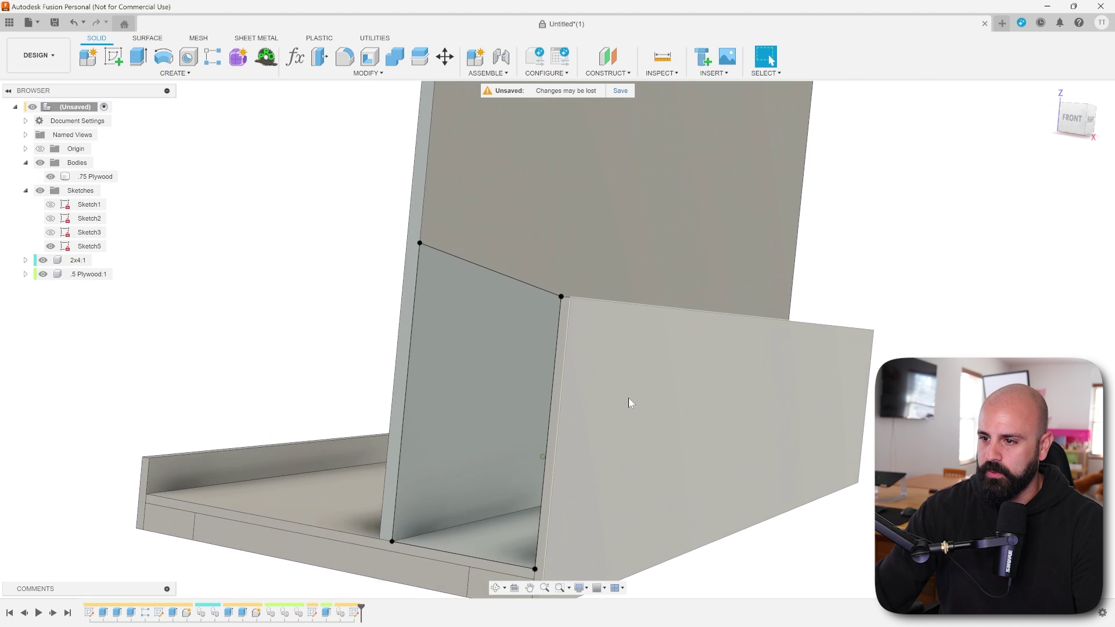
pyautogui.scroll(-5, 607, 412)
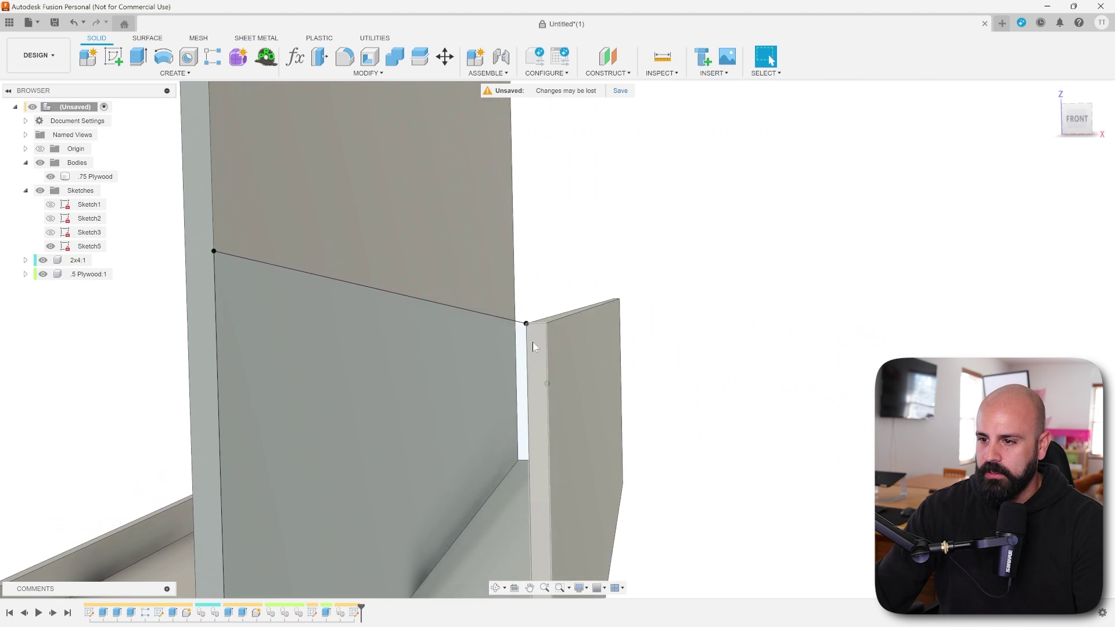
pyautogui.moveTo(507, 387)
pyautogui.keyDown('shift'); pyautogui.mouseDown(button='middle')
pyautogui.moveTo(513, 399)
pyautogui.moveTo(497, 406)
pyautogui.mouseUp(button='middle'); pyautogui.keyUp('shift')
pyautogui.click(498, 406)
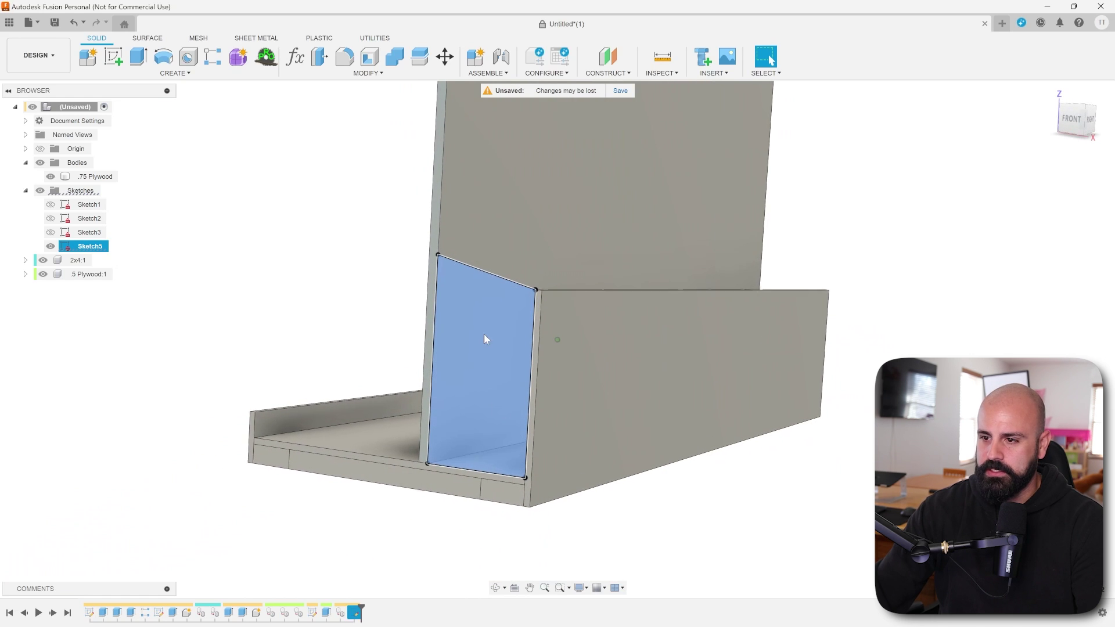
pyautogui.press('e')
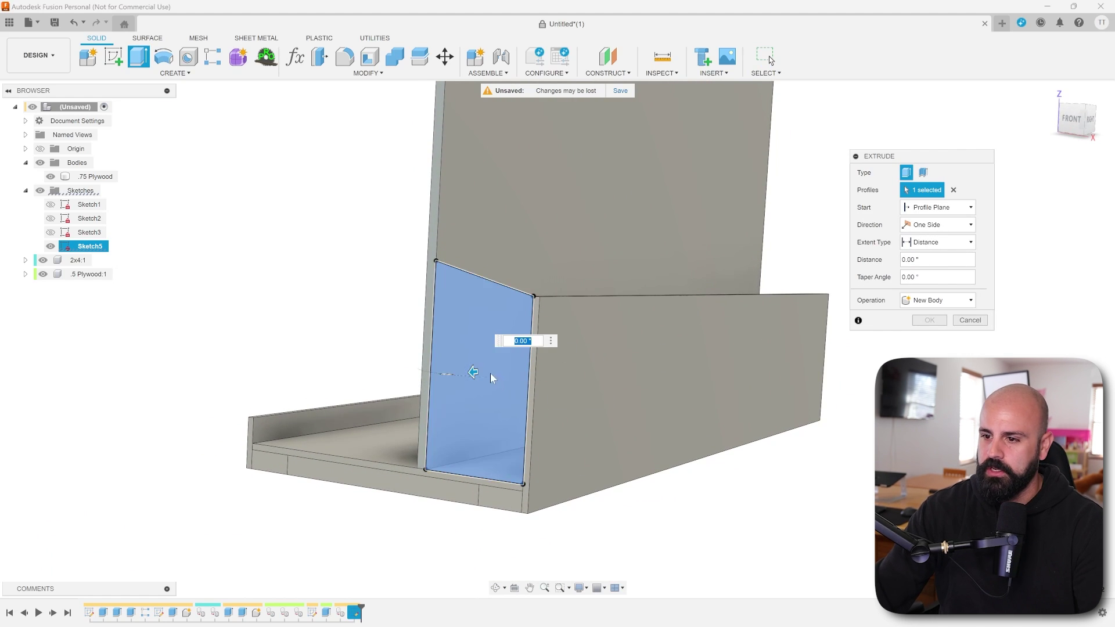
pyautogui.moveTo(473, 373); pyautogui.dragTo(524, 351)
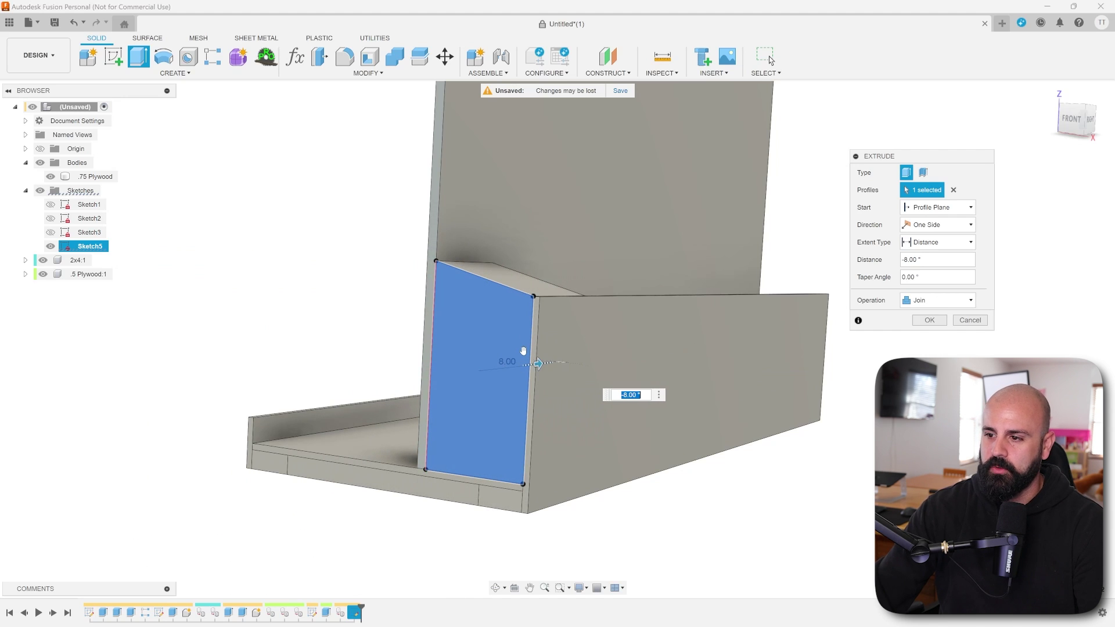
pyautogui.write('-ply')
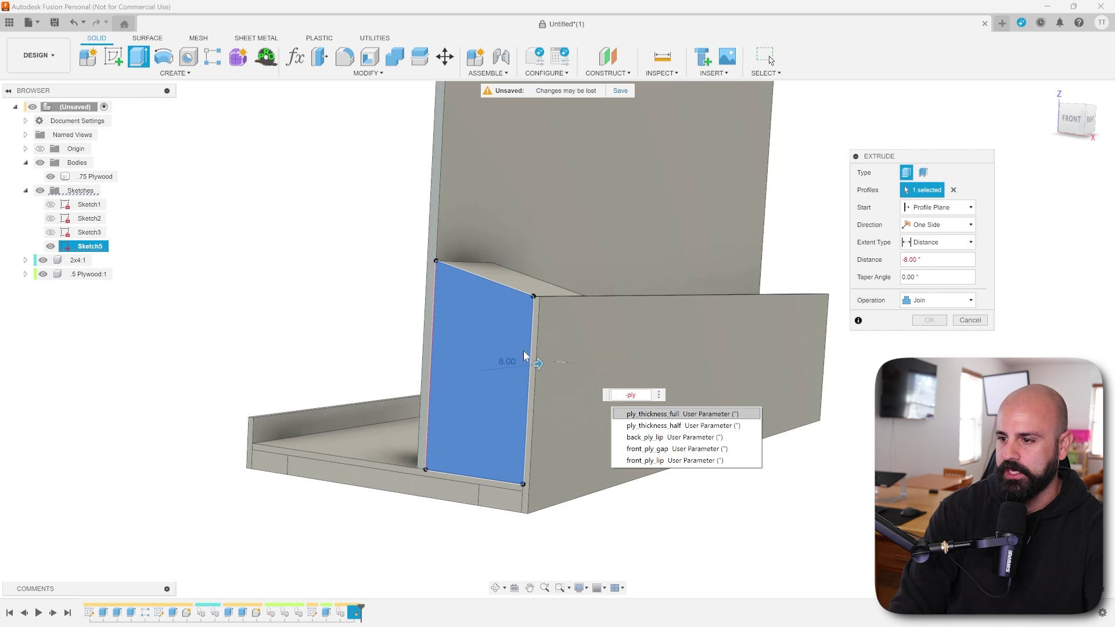
pyautogui.press('Return')
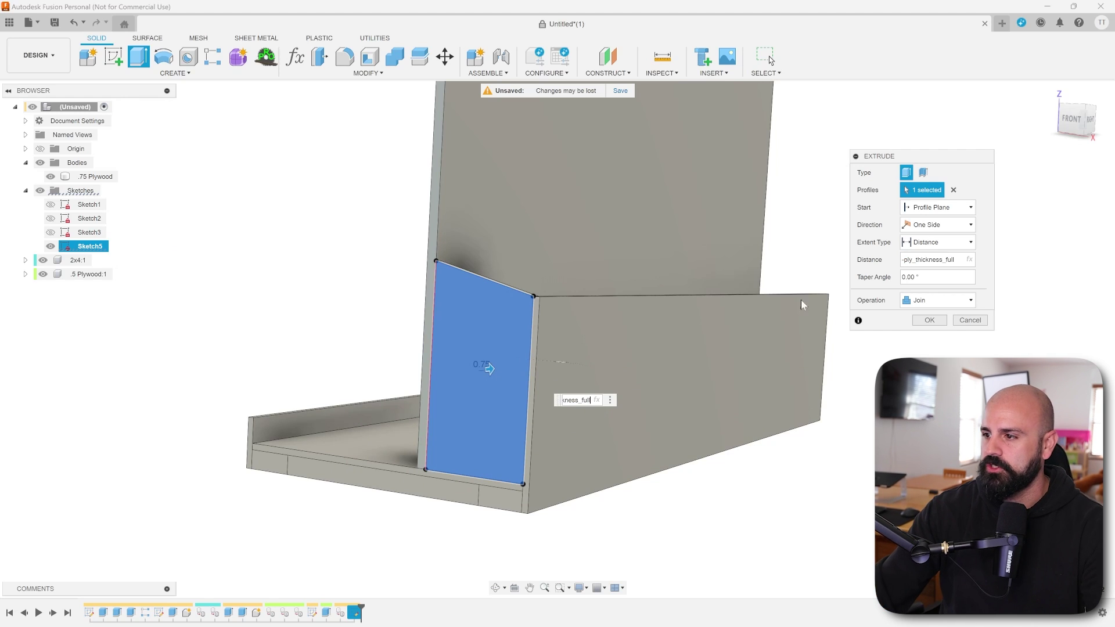
pyautogui.click(922, 302)
pyautogui.click(936, 348)
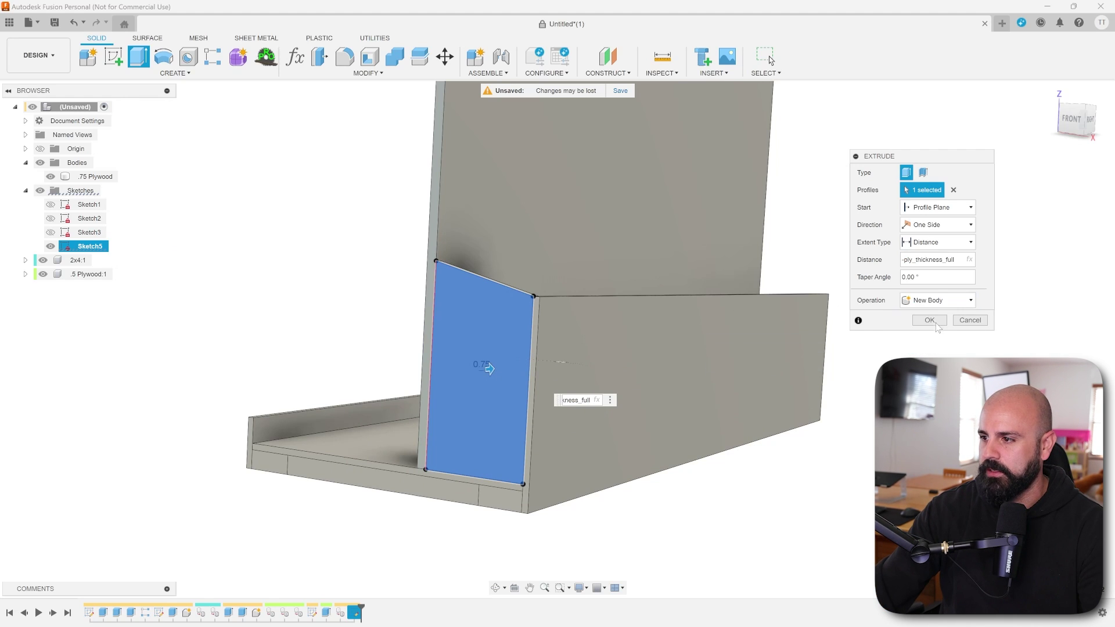
pyautogui.click(935, 323)
# Step: Set the cubby_height user parameter to 20 inches and close the parameter list
pyautogui.keyDown('shift'); pyautogui.moveTo(698, 465); pyautogui.dragTo(409, 252, button='middle'); pyautogui.keyUp('shift')
pyautogui.scroll(-4, 462, 341)
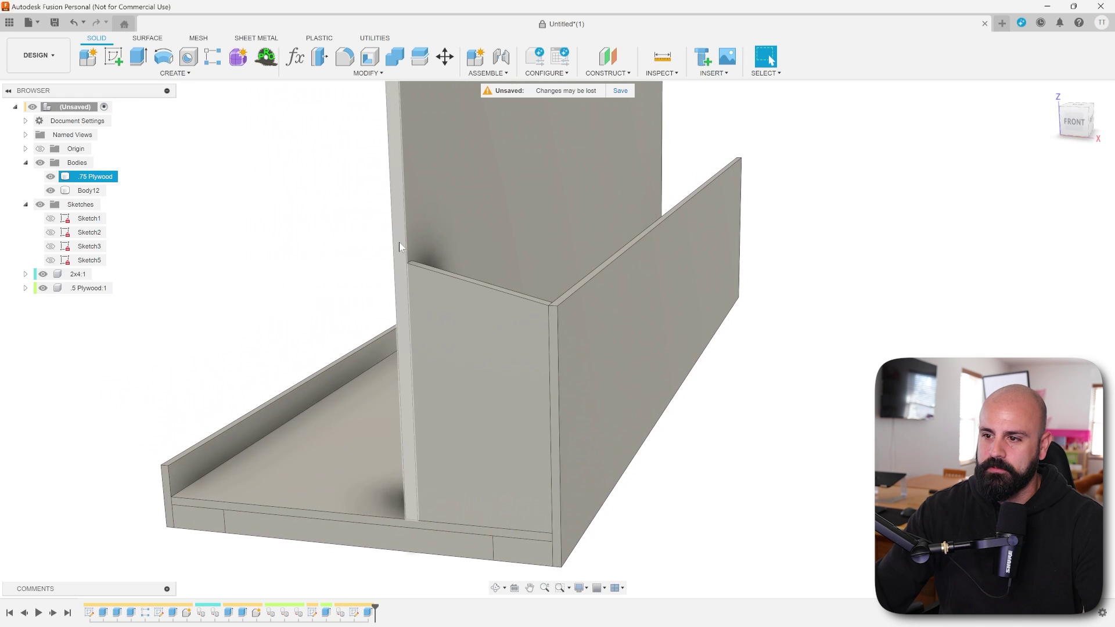
pyautogui.click(363, 74)
pyautogui.click(313, 334)
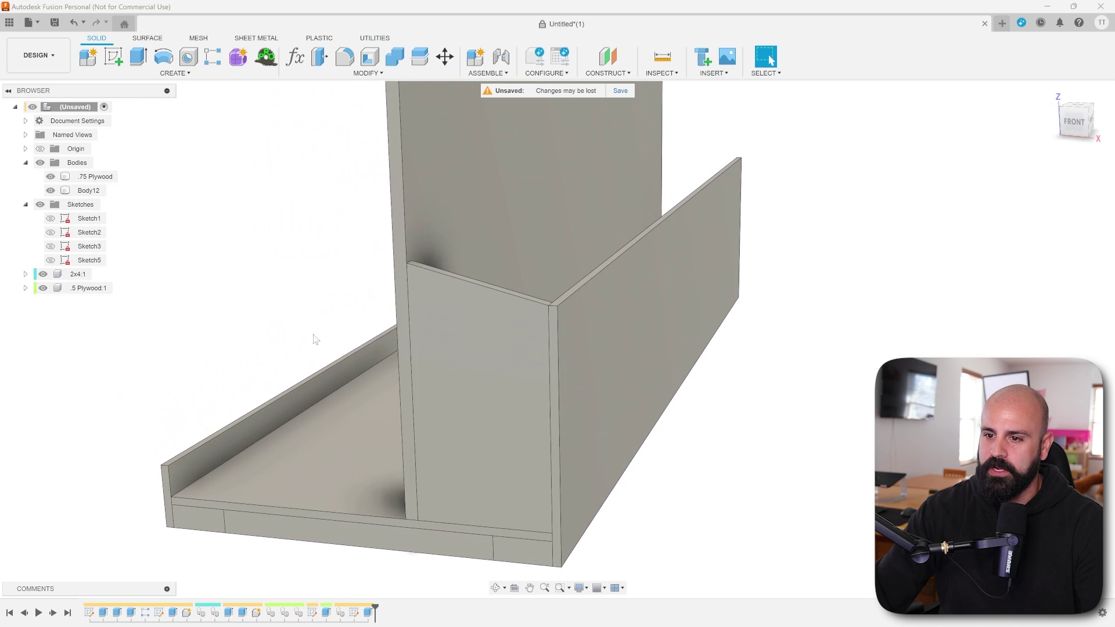
pyautogui.scroll(-2, 428, 365)
pyautogui.moveTo(394, 182); pyautogui.dragTo(723, 159)
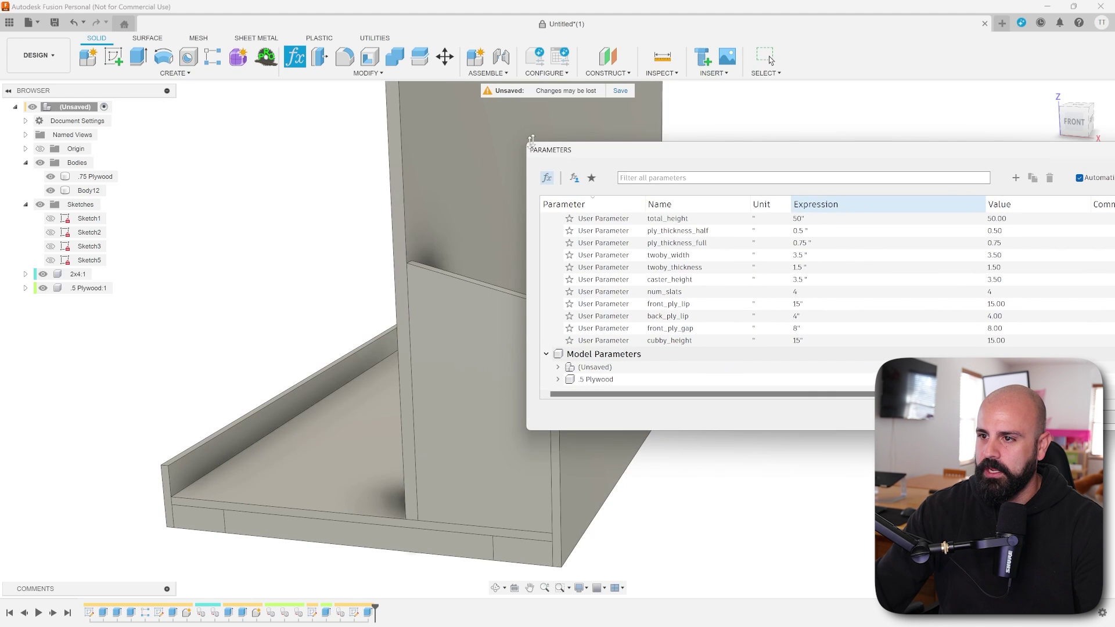
pyautogui.moveTo(532, 141); pyautogui.dragTo(532, 81)
pyautogui.moveTo(702, 96); pyautogui.dragTo(815, 96)
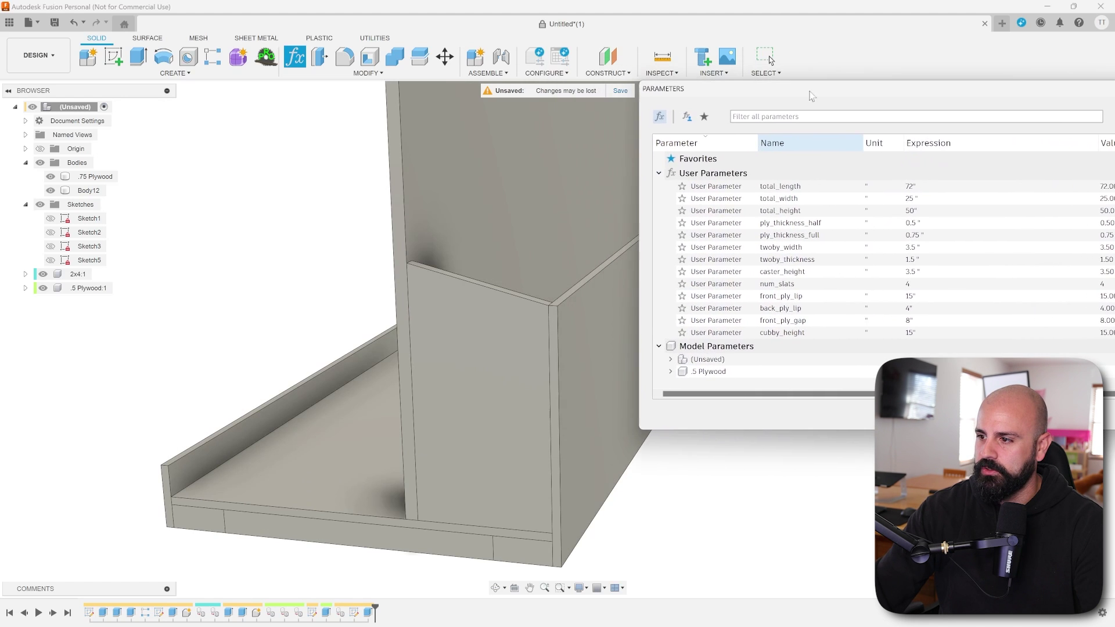
pyautogui.click(941, 332)
pyautogui.write('2')
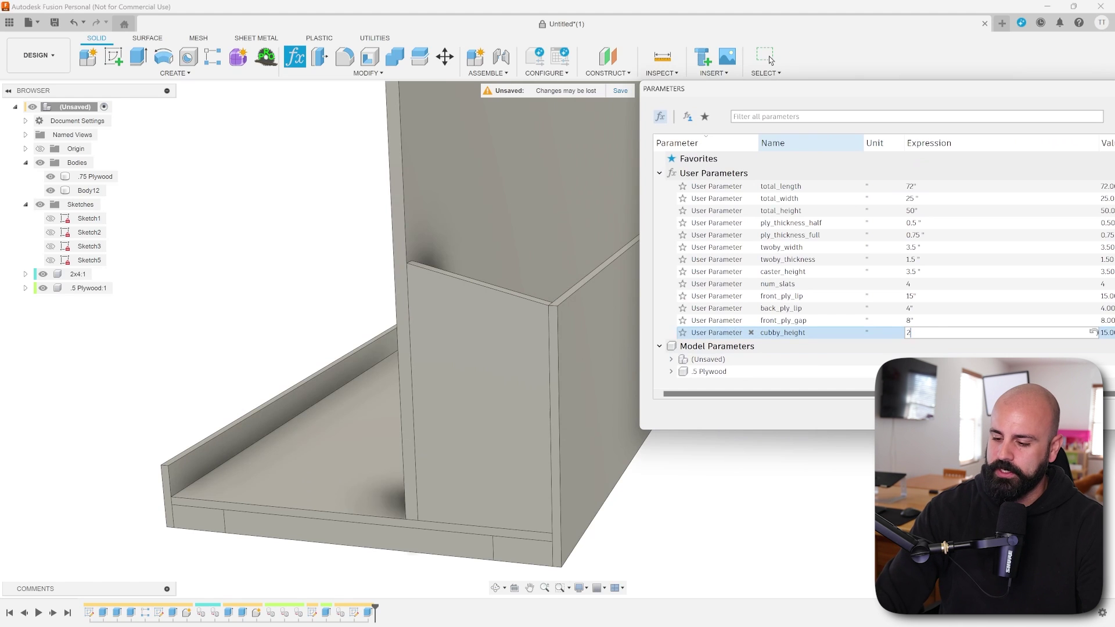
pyautogui.write('0')
pyautogui.press('Return')
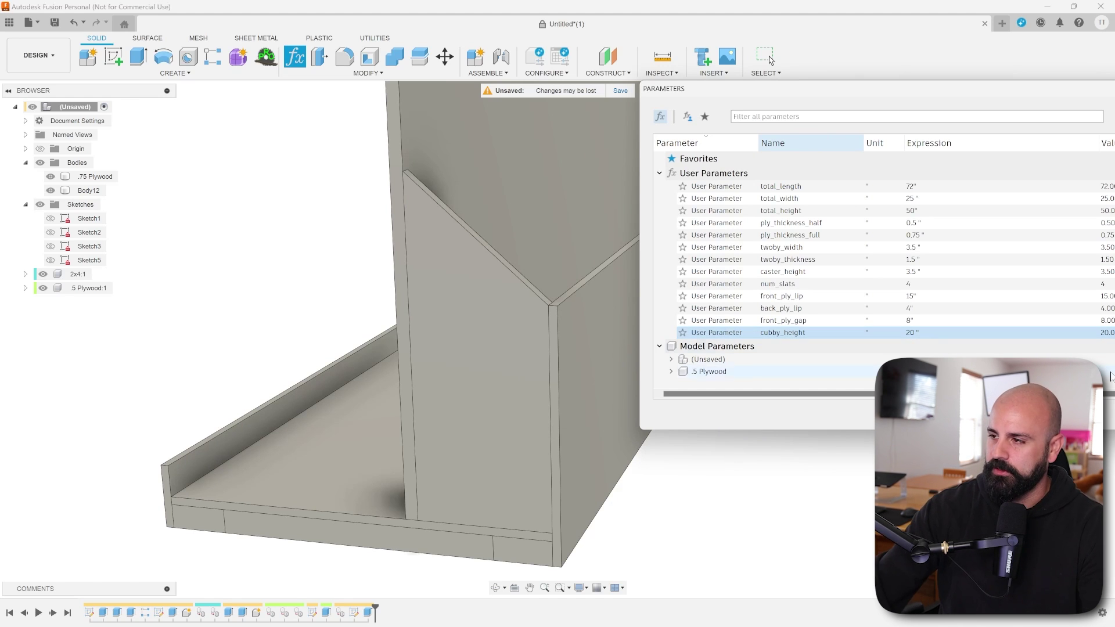
pyautogui.moveTo(961, 88); pyautogui.dragTo(819, 104)
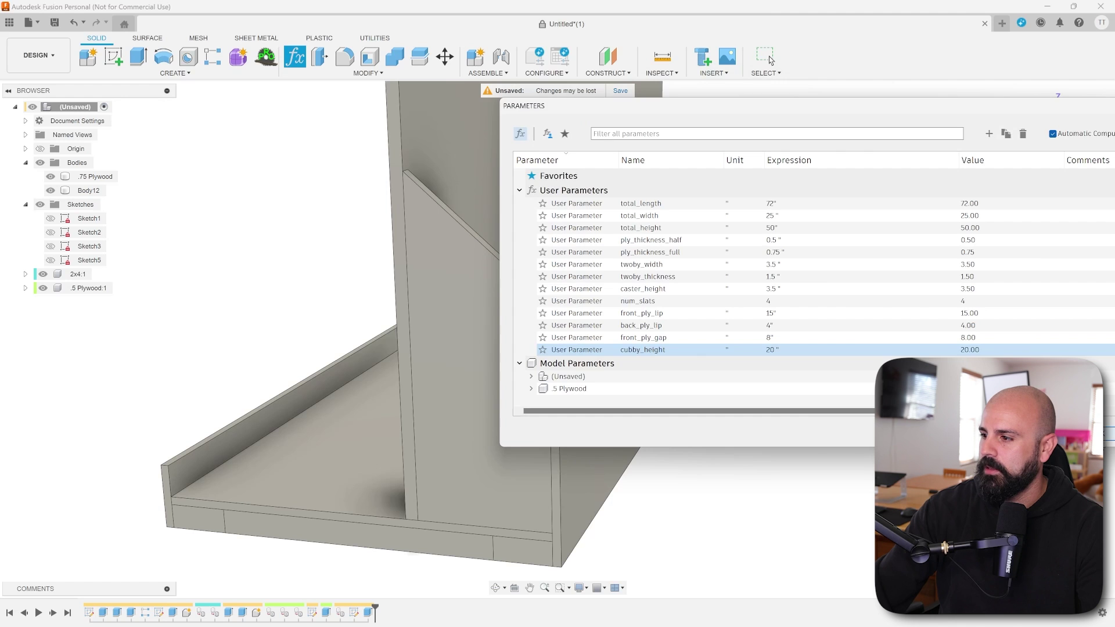
pyautogui.click(1088, 430)
# Step: Add a unitless user parameter num_cubby with the value 5 and close the parameter list
pyautogui.scroll(-3, 616, 372)
pyautogui.keyDown('shift'); pyautogui.moveTo(616, 372); pyautogui.dragTo(528, 279, button='middle'); pyautogui.keyUp('shift')
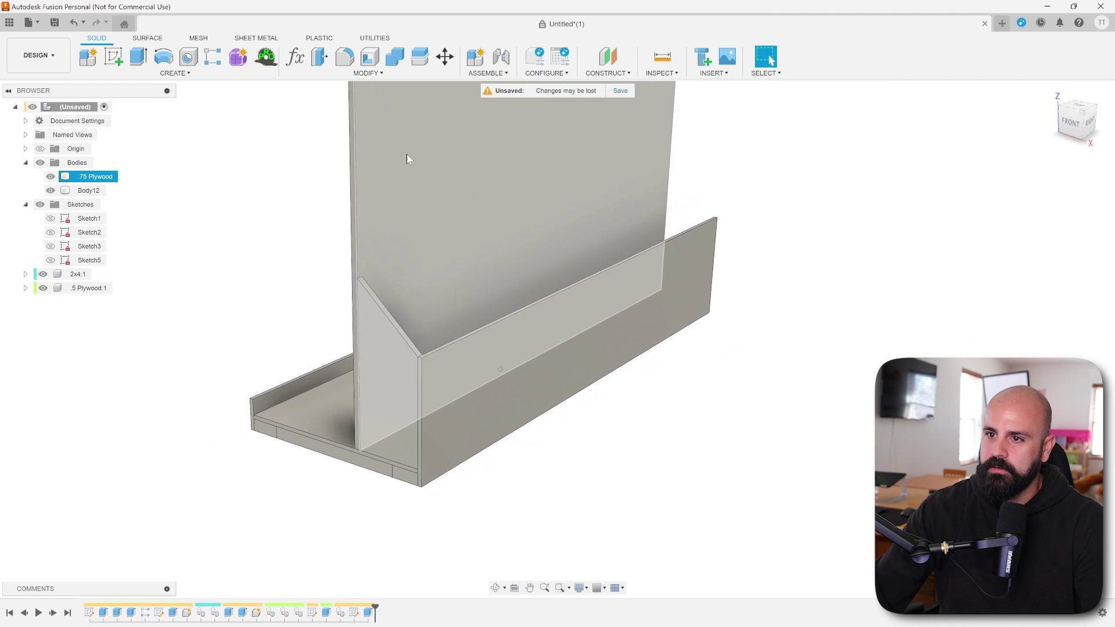
pyautogui.click(368, 73)
pyautogui.click(321, 334)
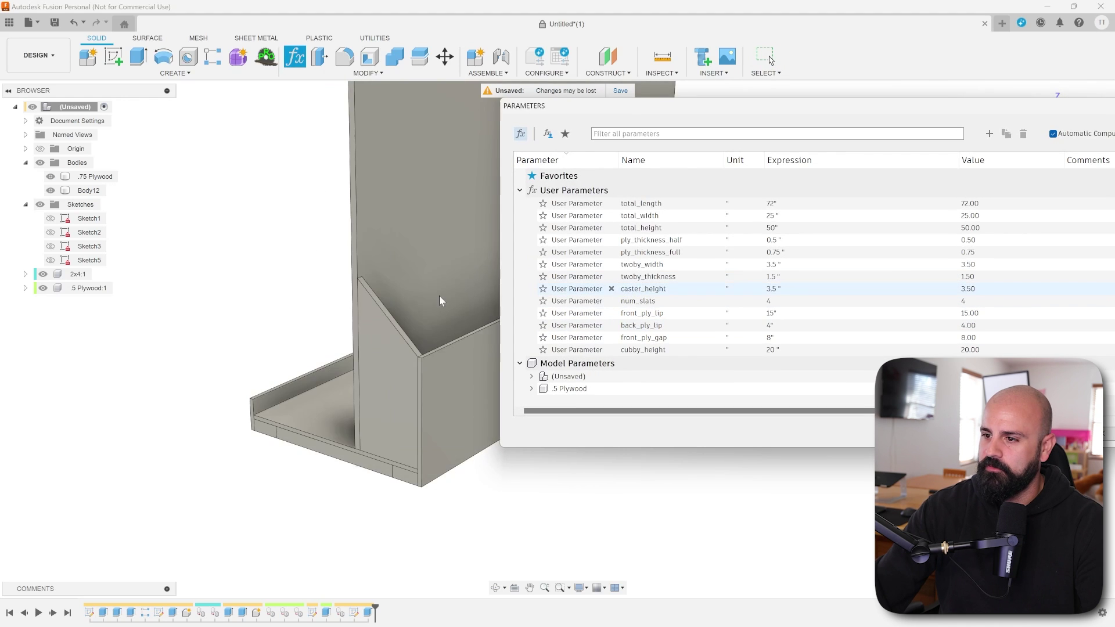
pyautogui.click(990, 135)
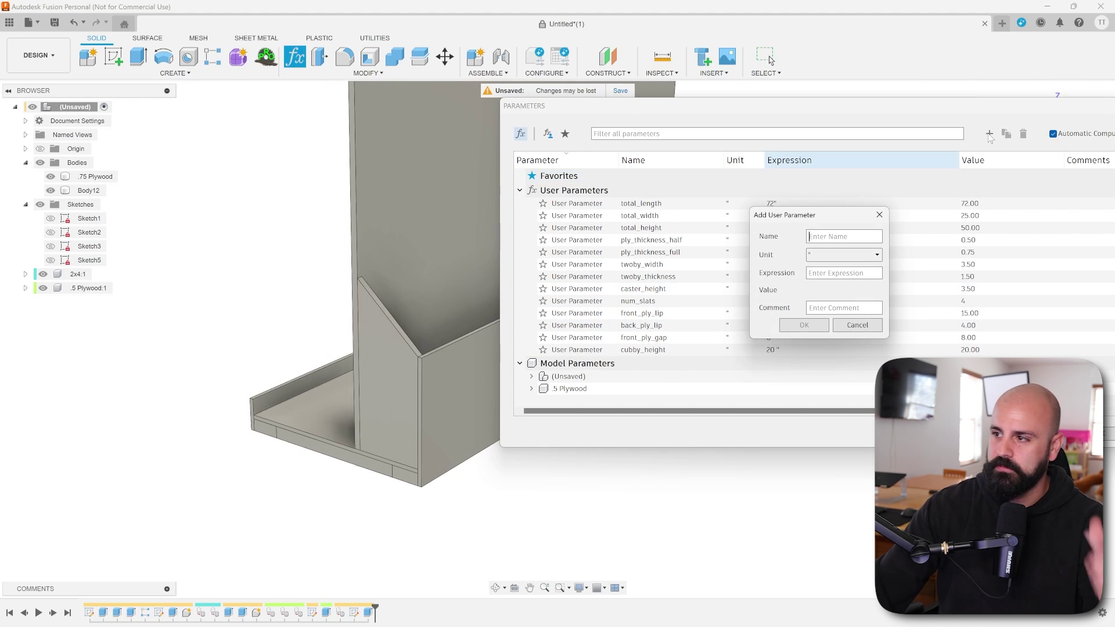
pyautogui.write('num_cubby')
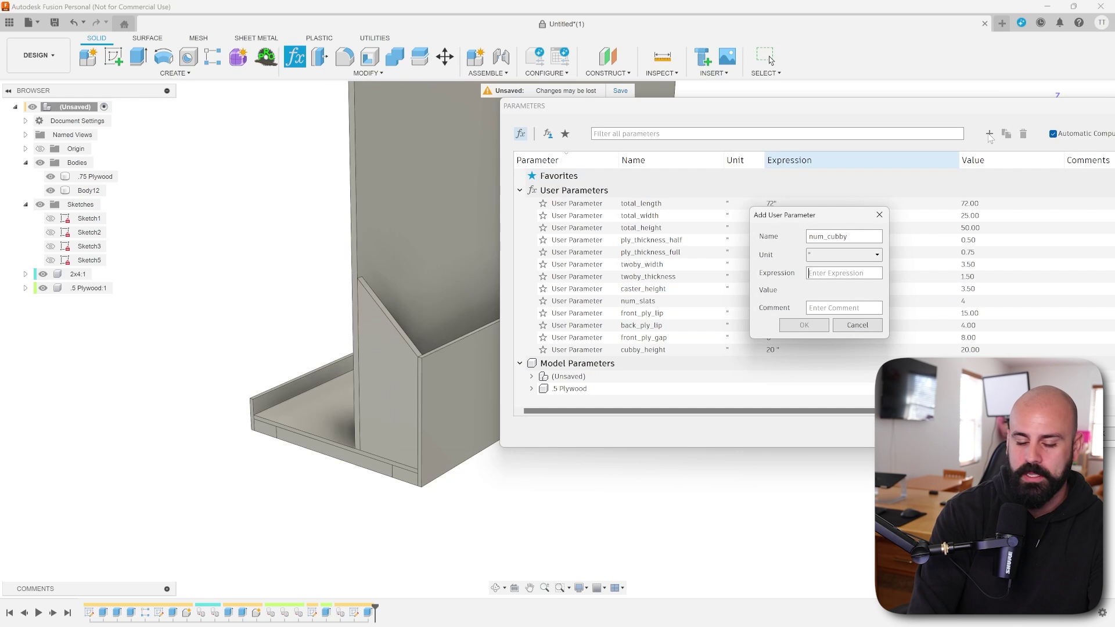
pyautogui.write('5')
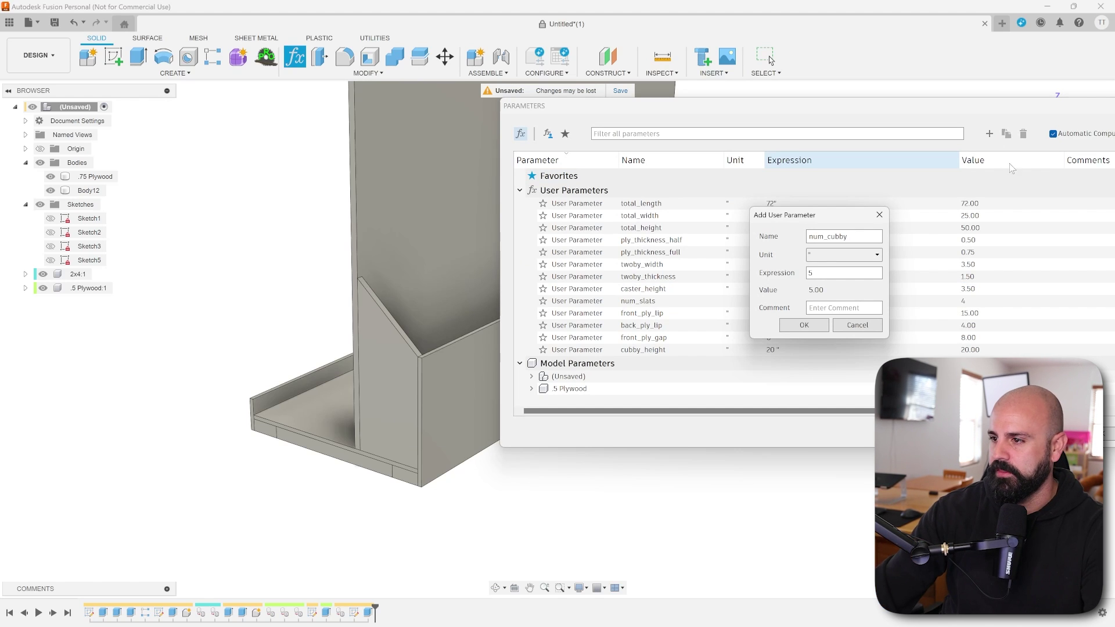
pyautogui.click(824, 255)
pyautogui.click(828, 269)
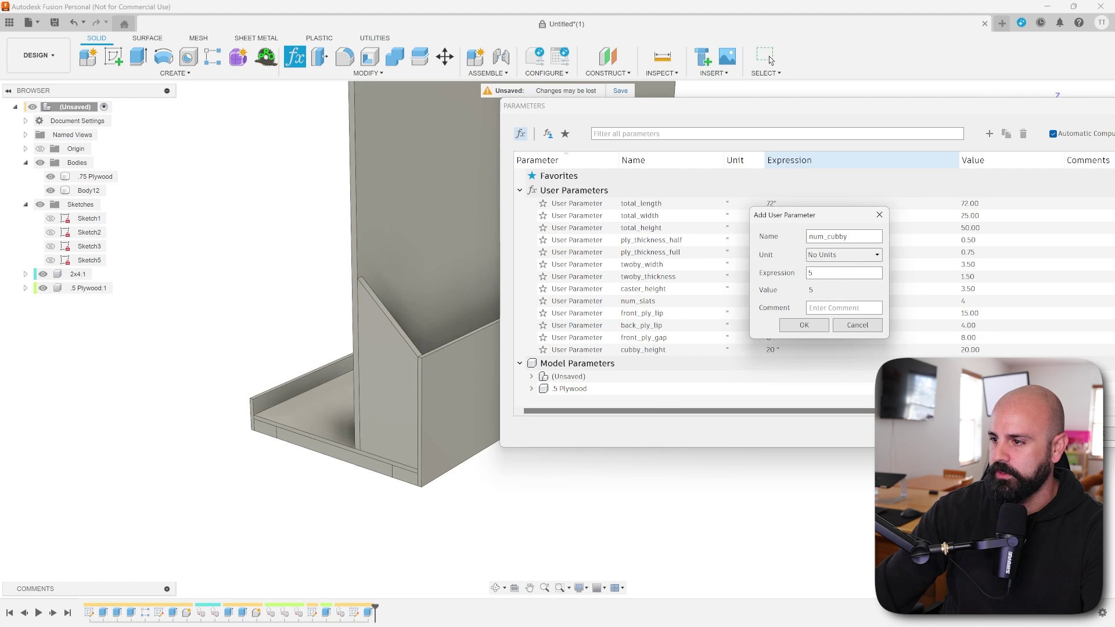
pyautogui.click(811, 327)
pyautogui.click(1098, 435)
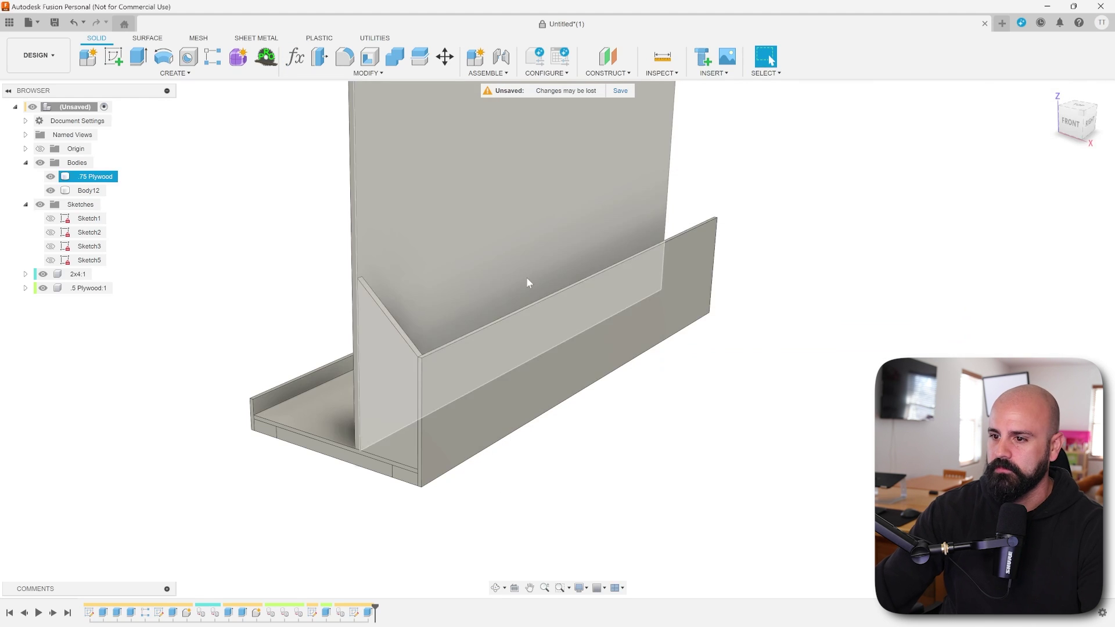
# Step: Set up a rectangular pattern of the cubby side panel body along the front lip's top edge with quantity num_cubby
pyautogui.click(86, 190)
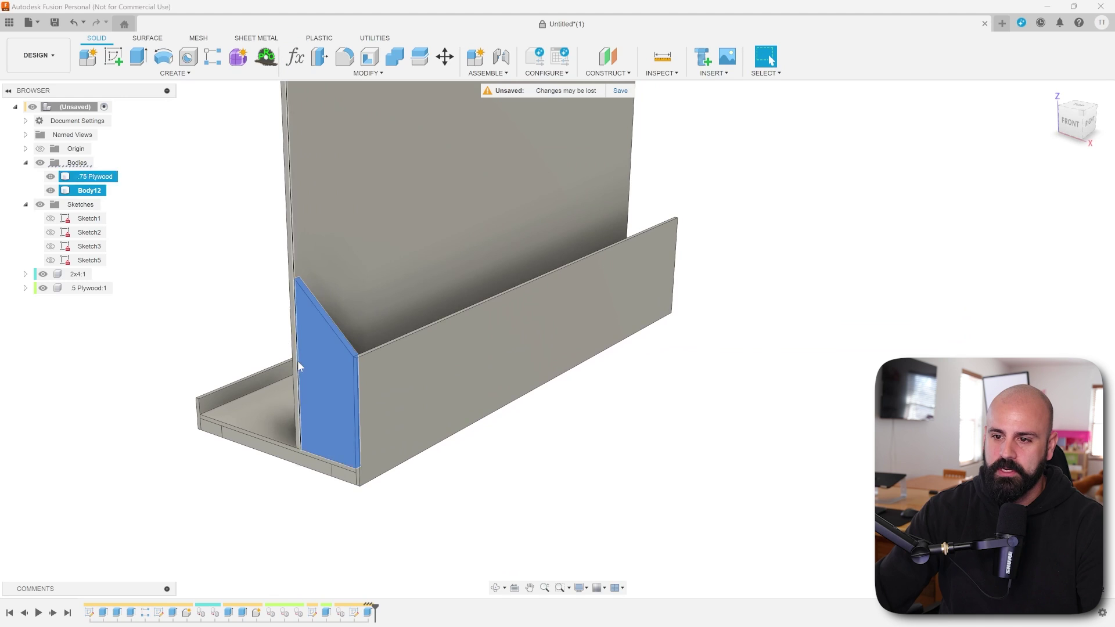
pyautogui.click(173, 73)
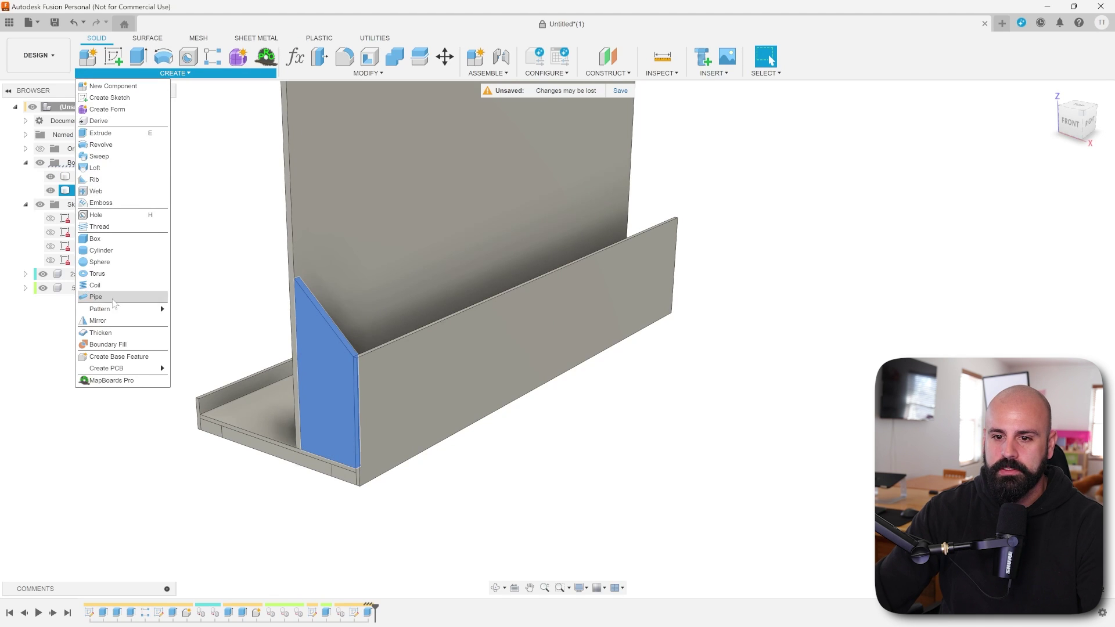
pyautogui.moveTo(119, 309)
pyautogui.click(200, 308)
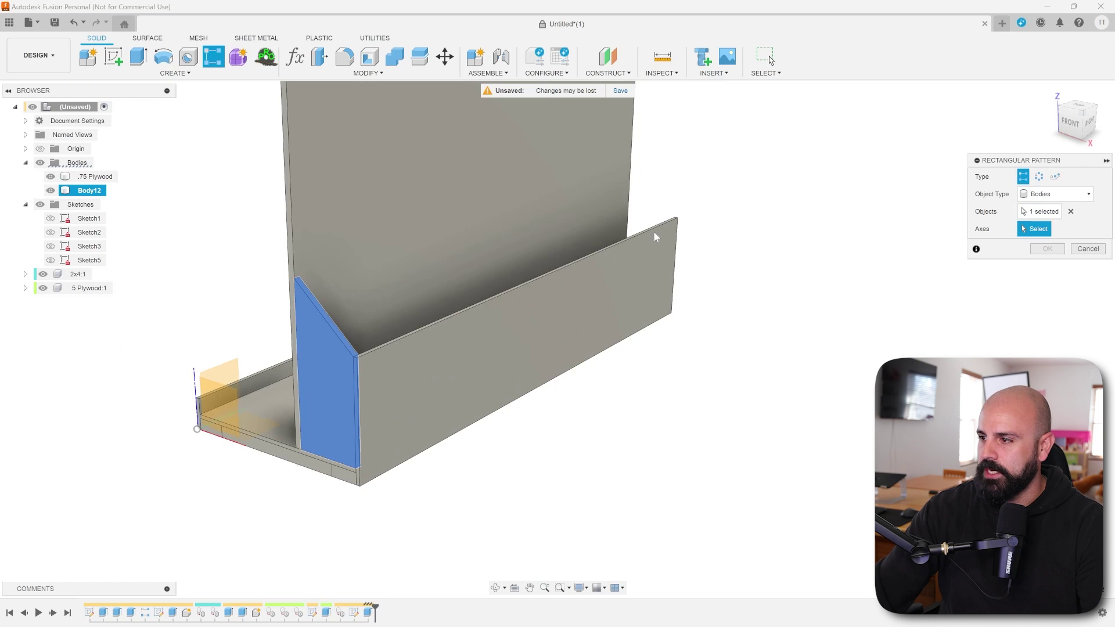
pyautogui.scroll(5, 430, 299)
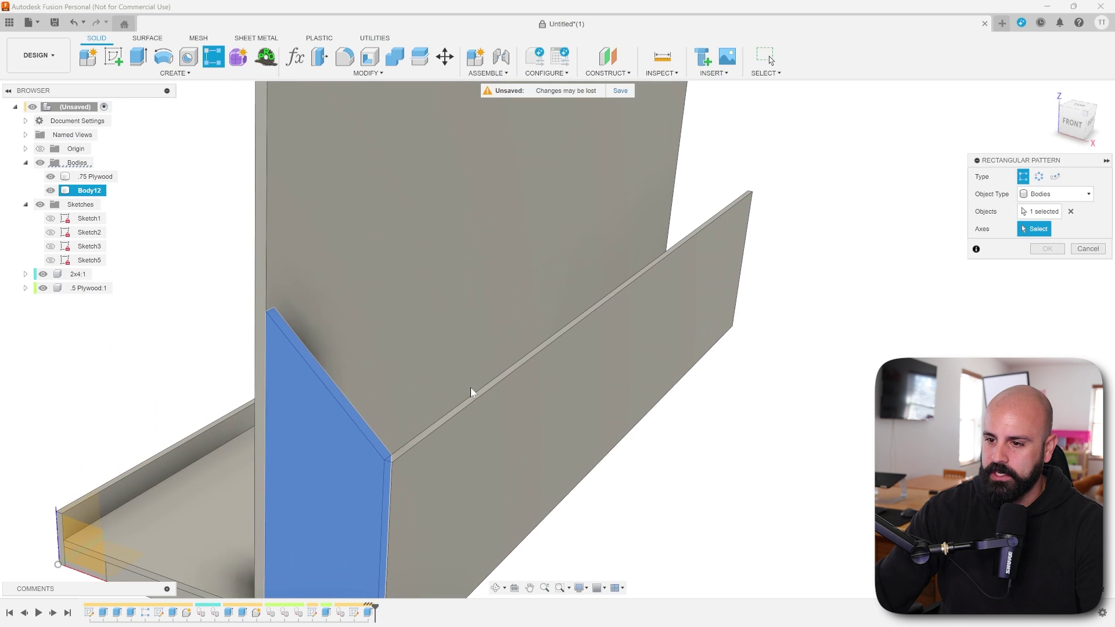
pyautogui.click(470, 395)
pyautogui.keyDown('shift'); pyautogui.moveTo(319, 481); pyautogui.dragTo(294, 503, button='middle'); pyautogui.keyUp('shift')
pyautogui.moveTo(305, 467); pyautogui.dragTo(521, 349)
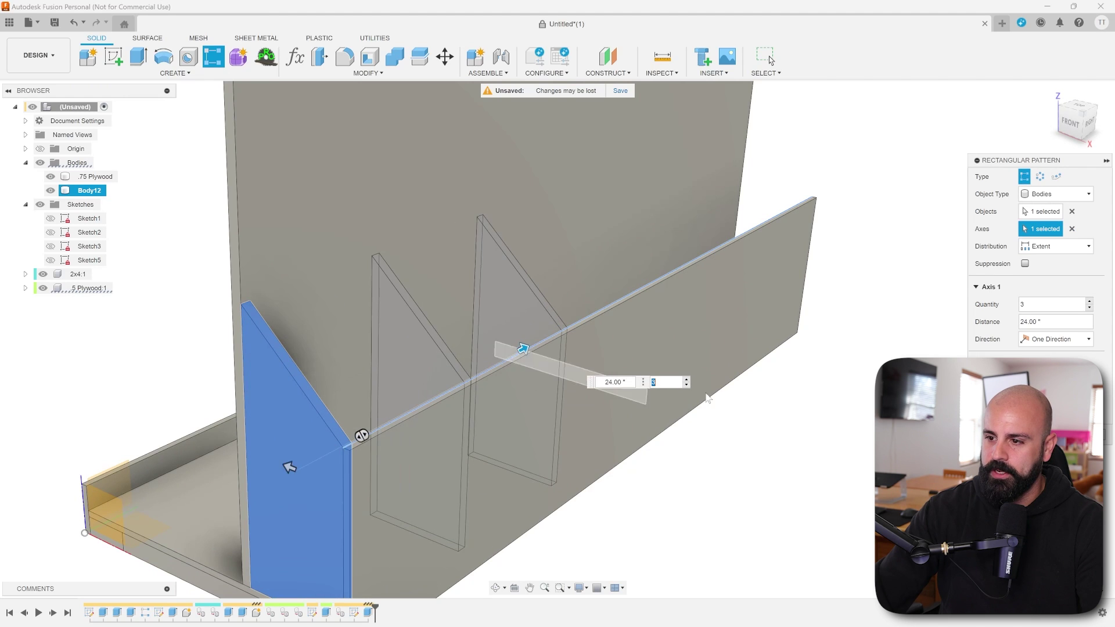
pyautogui.write('nu')
pyautogui.click(796, 397)
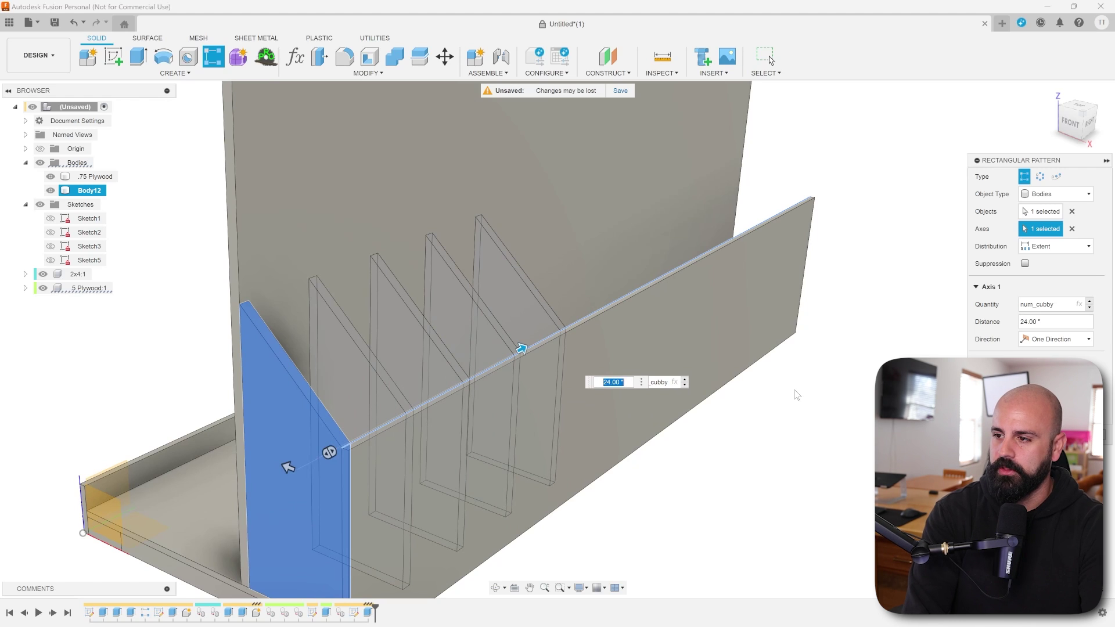
# Step: Set the pattern distance to total_length - ply_thickness_full and complete the pattern
pyautogui.write('tot')
pyautogui.press('Down')
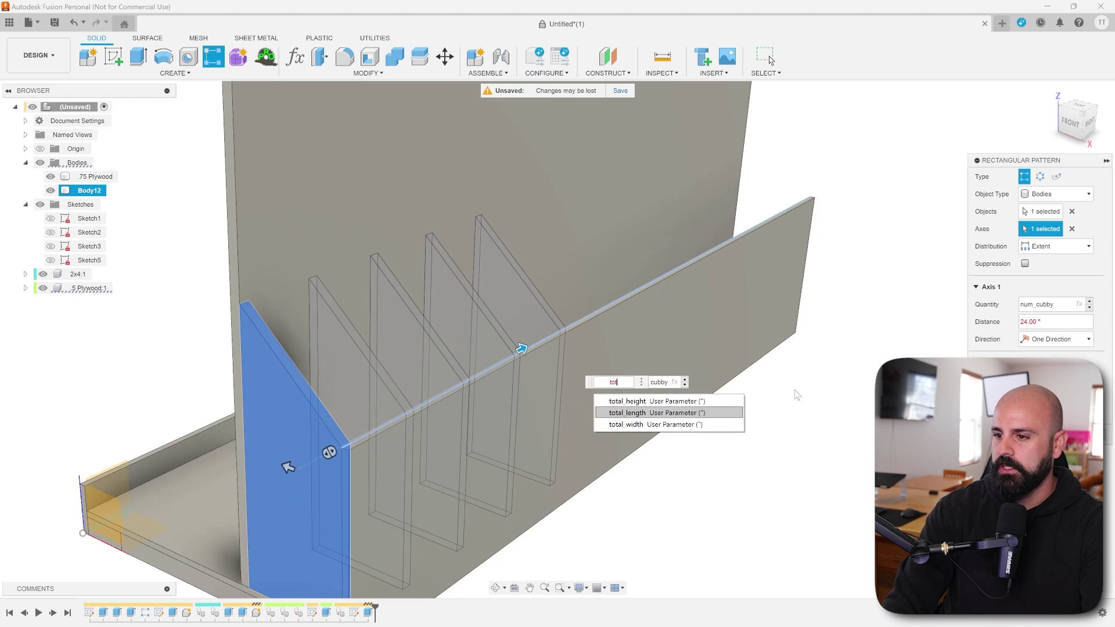
pyautogui.press('Return')
pyautogui.write('- p')
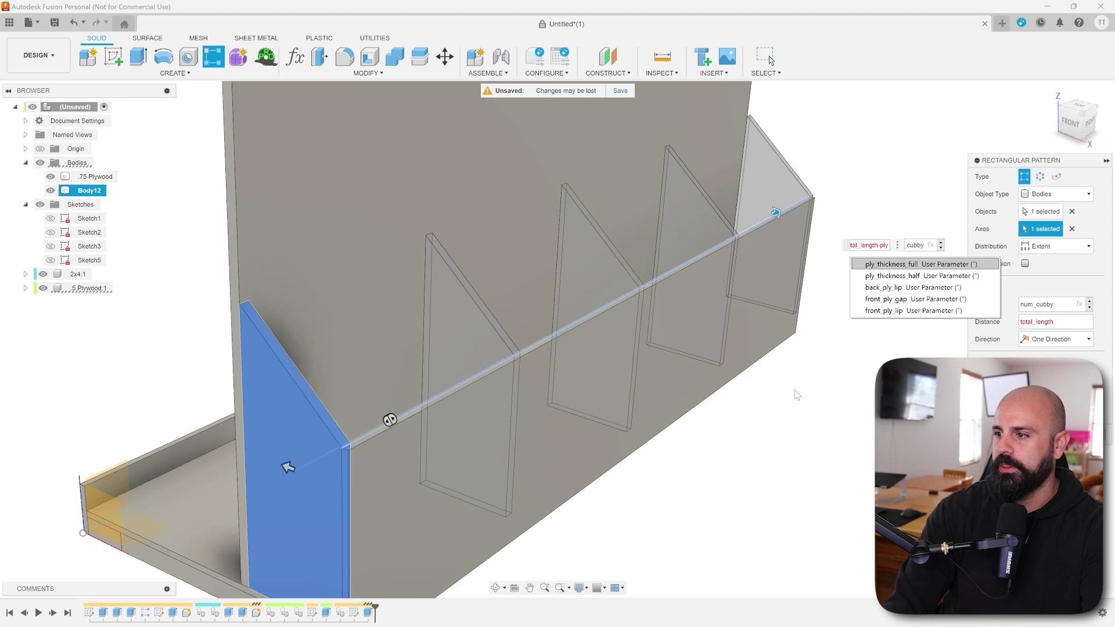
pyautogui.write('ly')
pyautogui.press('Return')
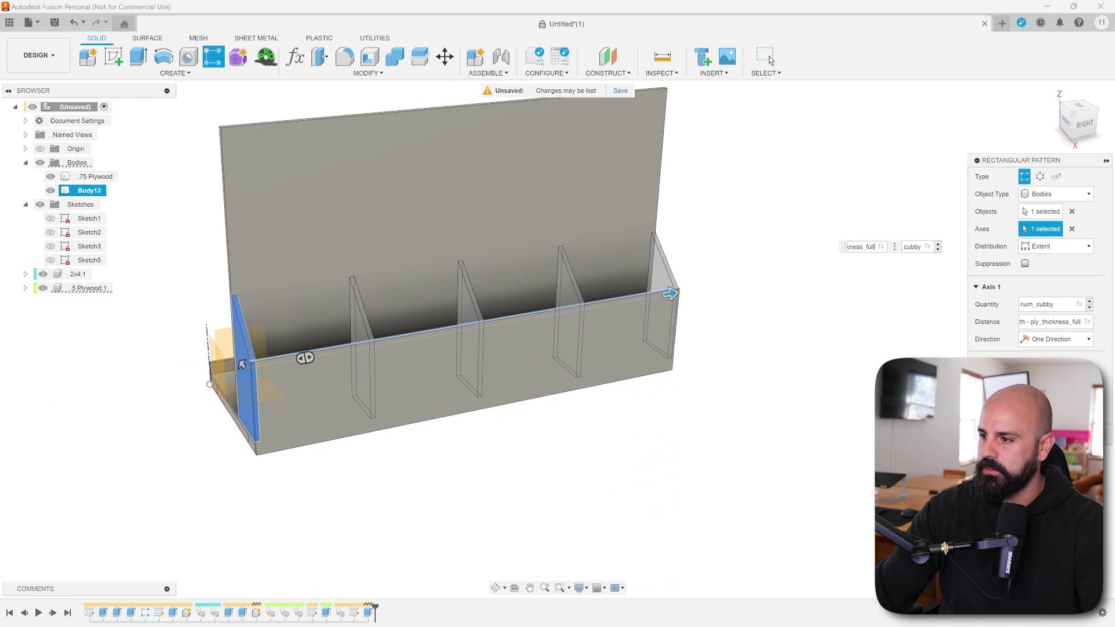
pyautogui.press('Return')
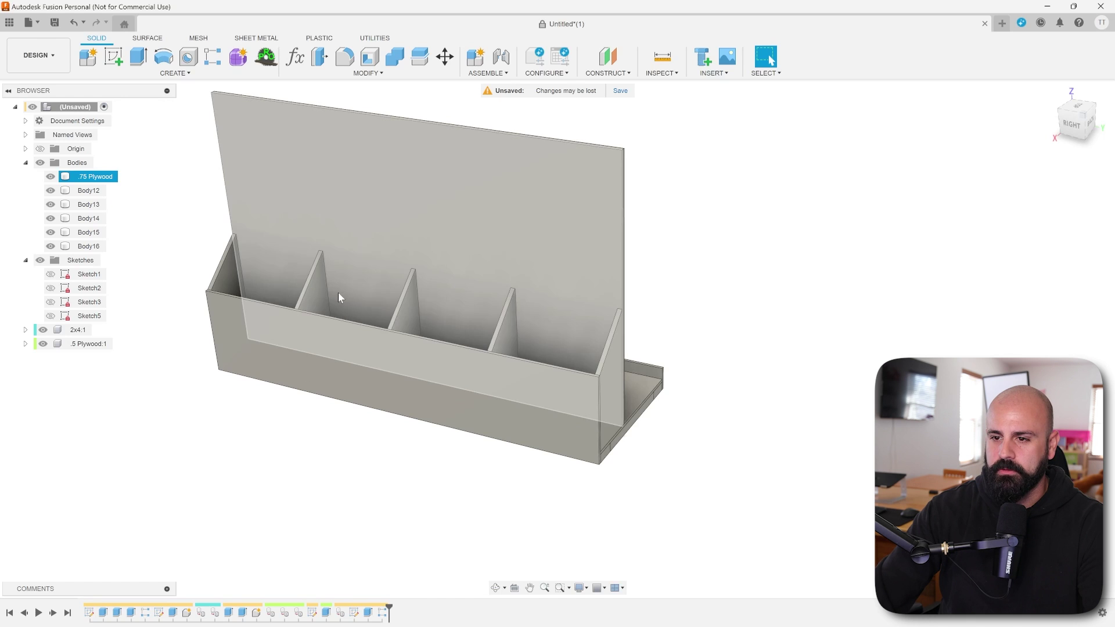
# Step: Set the num_cubby user parameter to 6 and close the parameter list
pyautogui.moveTo(533, 332); pyautogui.dragTo(579, 334, button='middle')
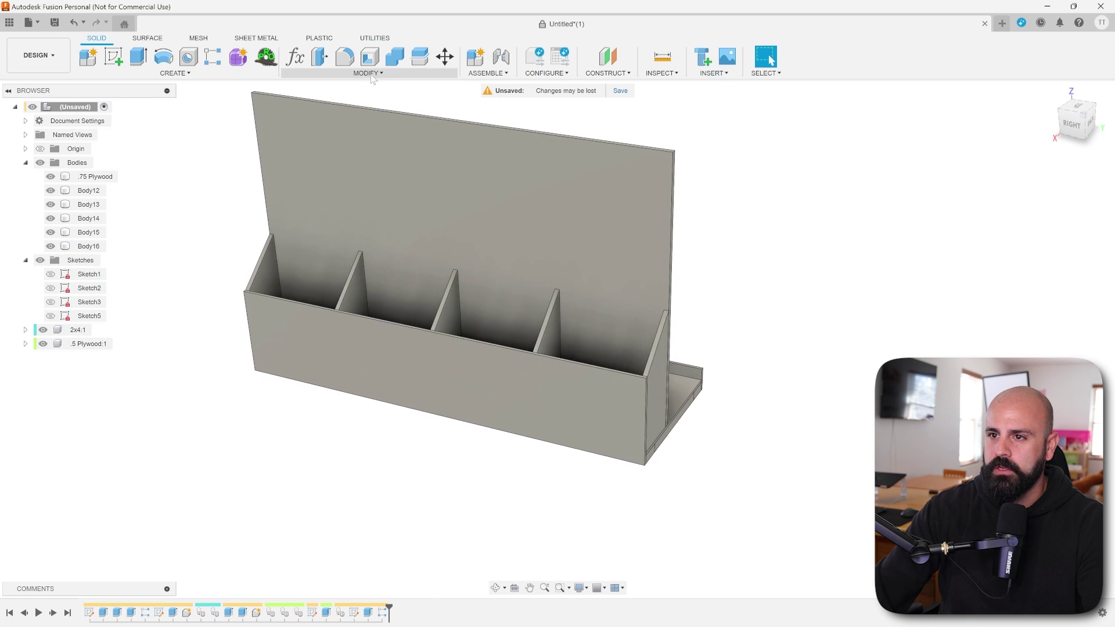
pyautogui.click(371, 75)
pyautogui.click(325, 341)
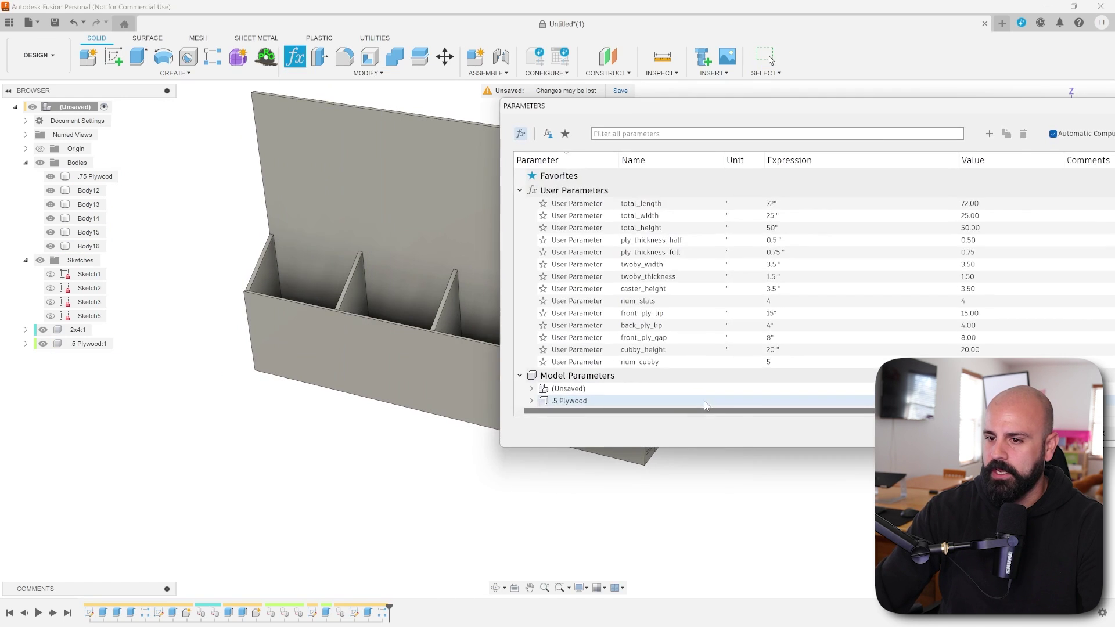
pyautogui.click(789, 362)
pyautogui.press('Return')
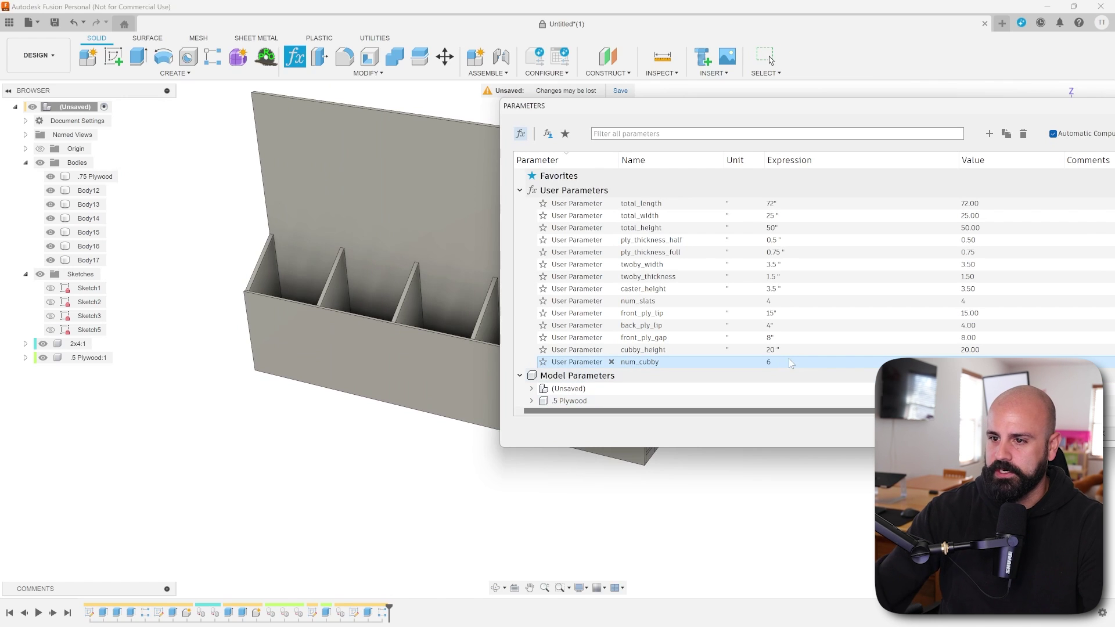
pyautogui.click(1106, 434)
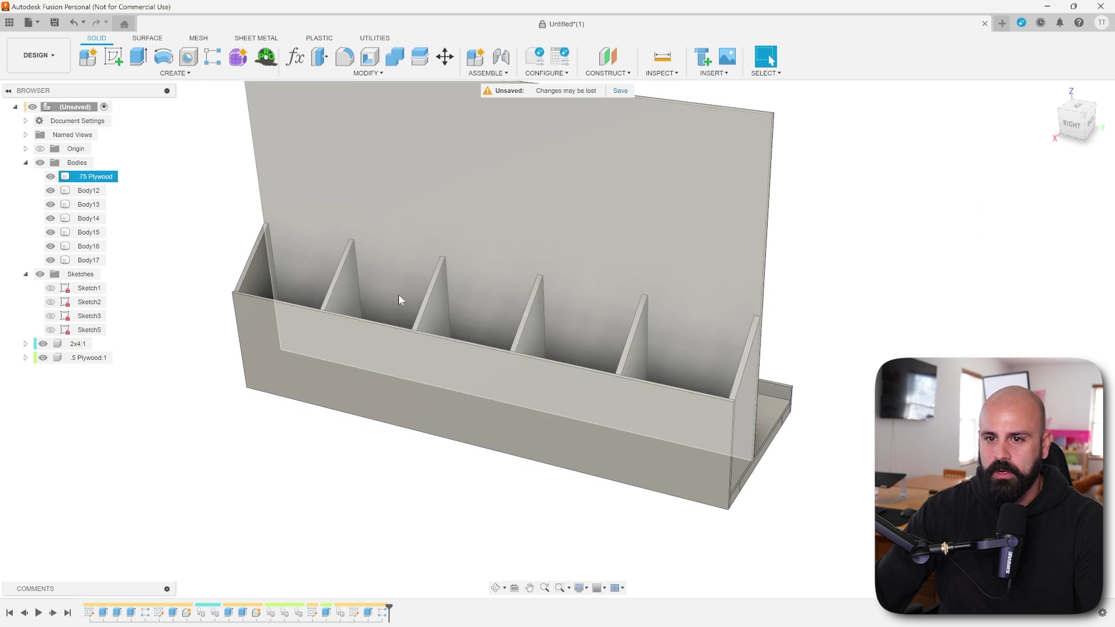
# Step: Remove the patterned divider Body13, next to the end panel, from the cubby row
pyautogui.click(81, 204)
pyautogui.rightClick(81, 205)
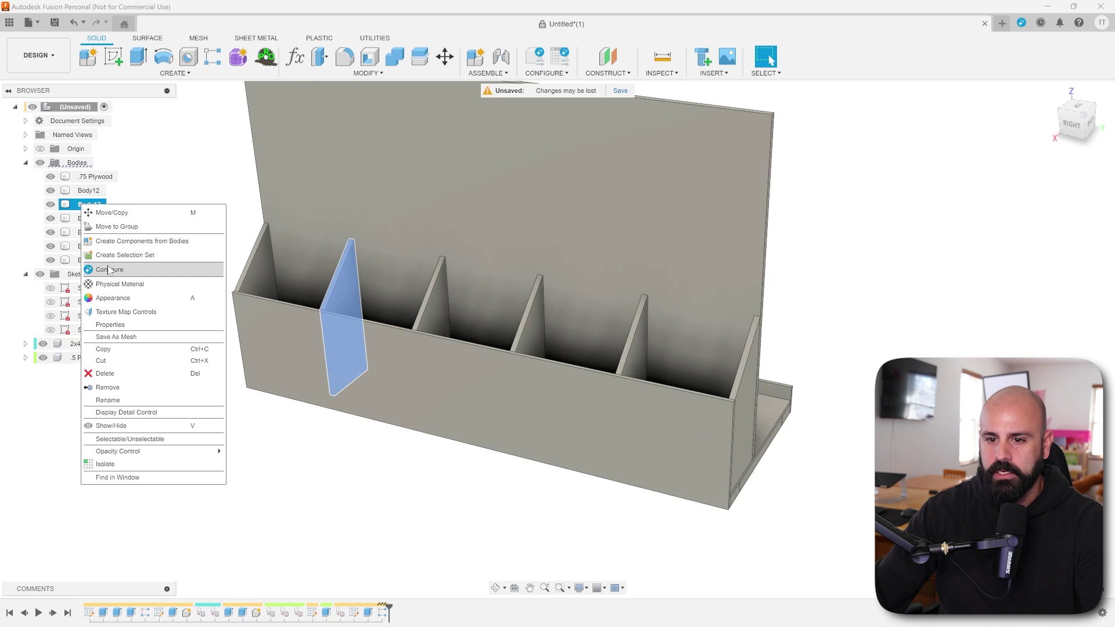
pyautogui.click(121, 387)
# Step: Open the cubby side profile sketch for editing and add a user parameter ply_slat_width of 4 inches
pyautogui.keyDown('shift'); pyautogui.moveTo(505, 488); pyautogui.dragTo(587, 424, button='middle'); pyautogui.keyUp('shift')
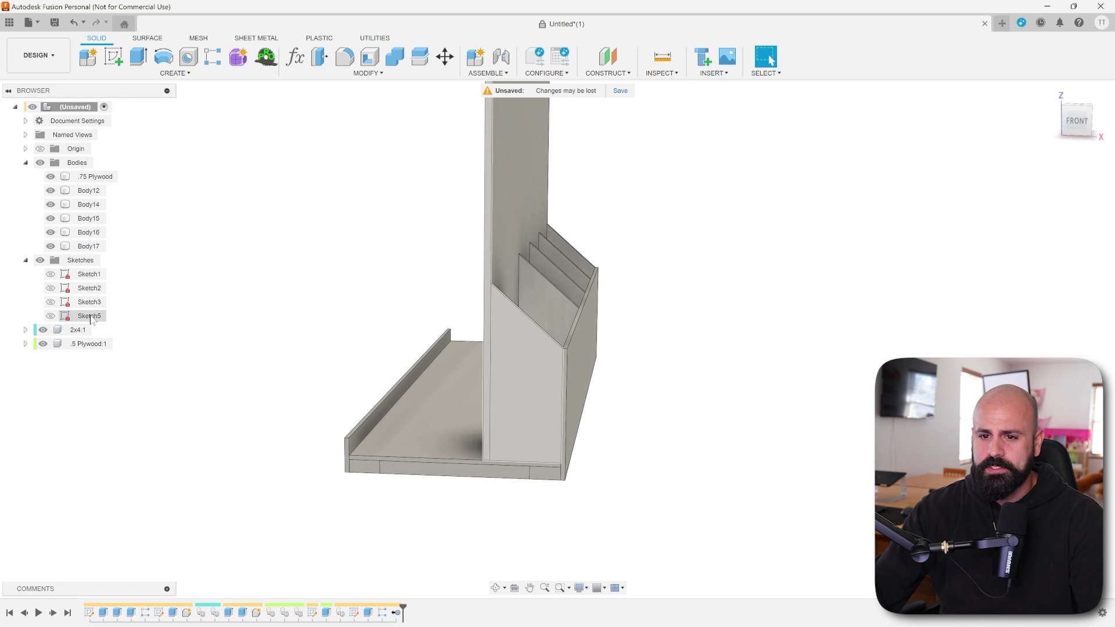
pyautogui.click(51, 316)
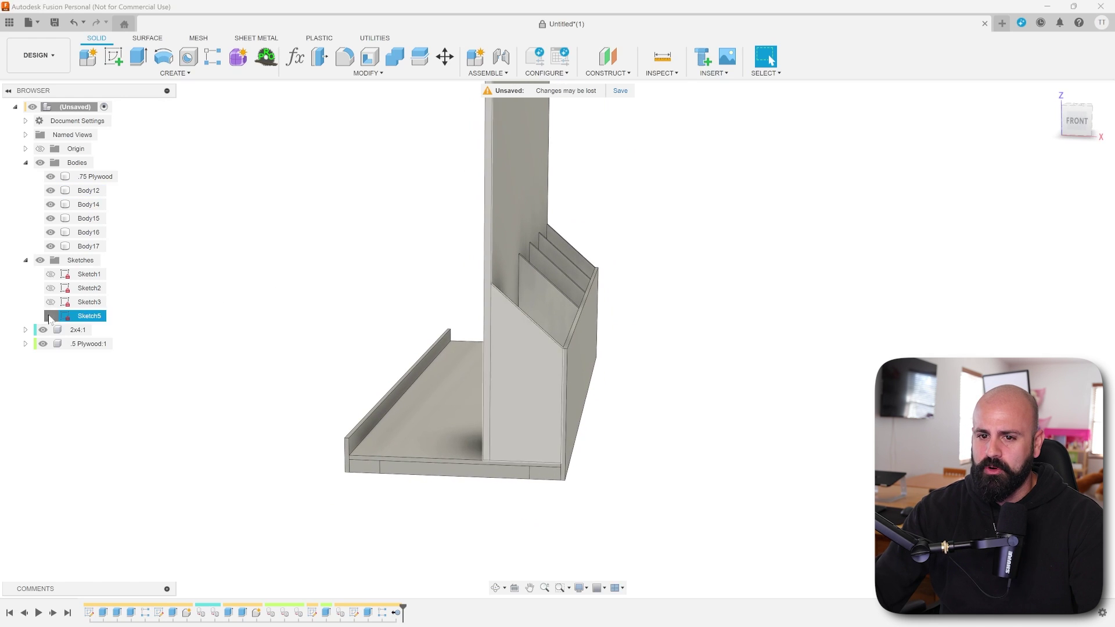
pyautogui.doubleClick(81, 317)
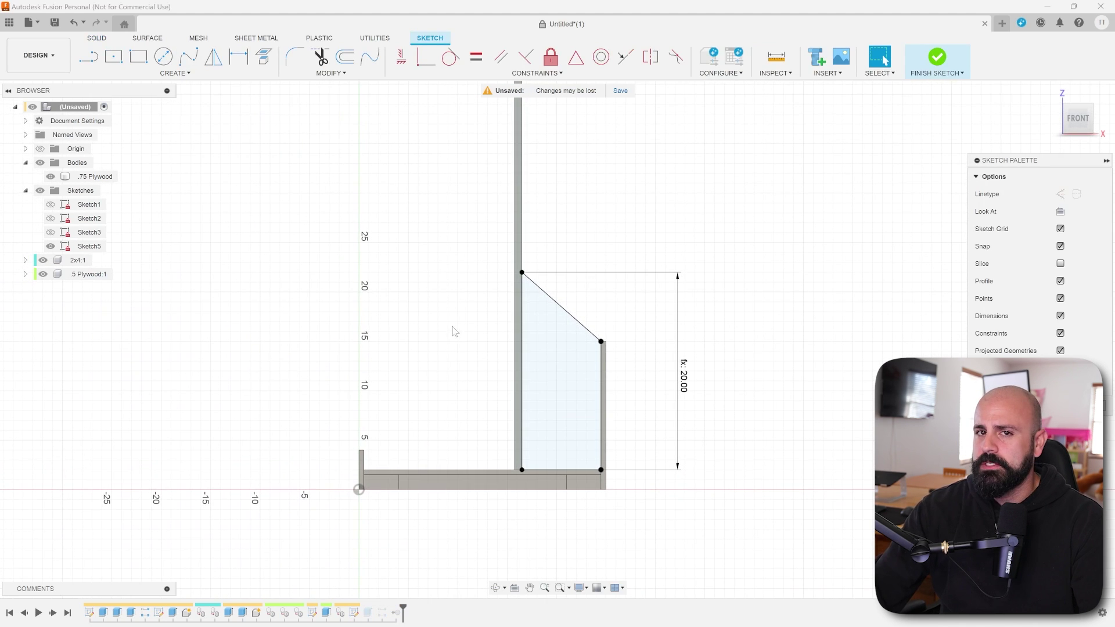
pyautogui.click(331, 73)
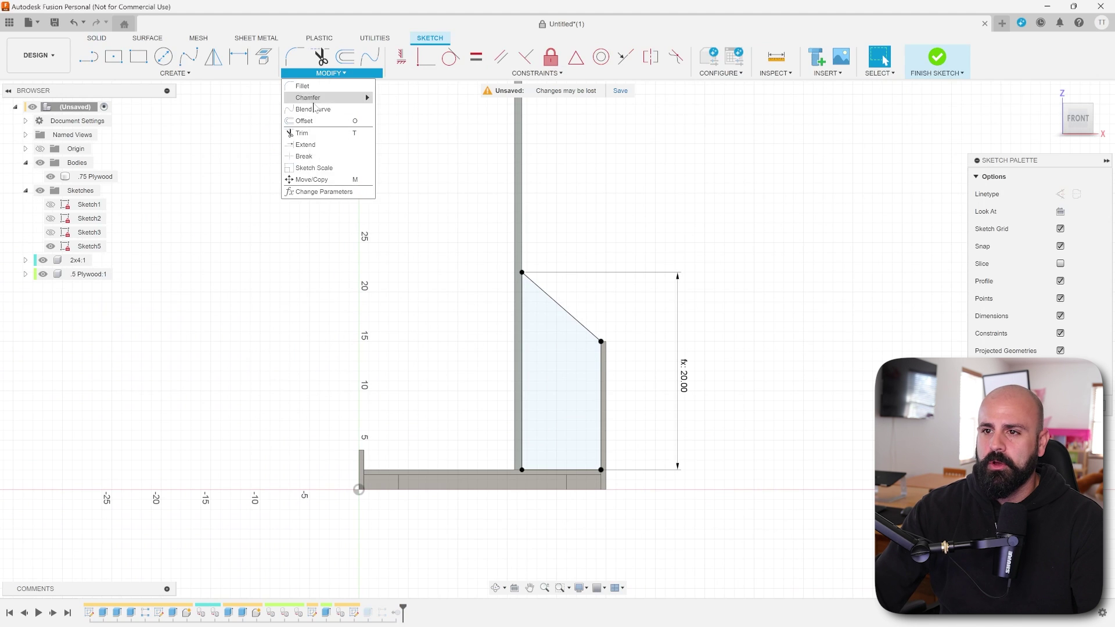
pyautogui.click(317, 192)
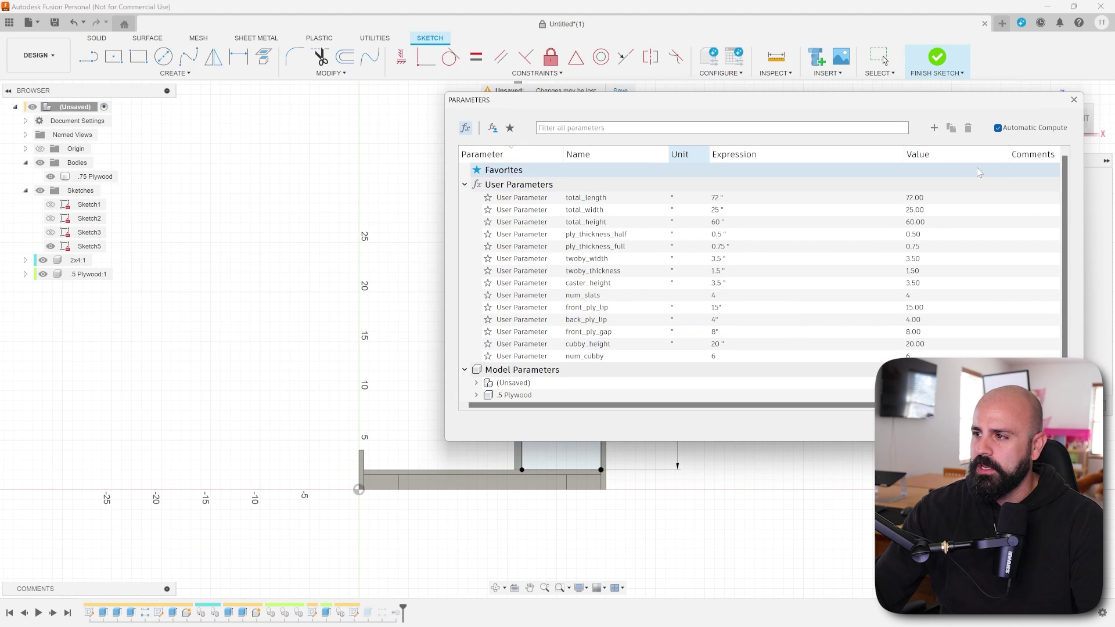
pyautogui.click(934, 128)
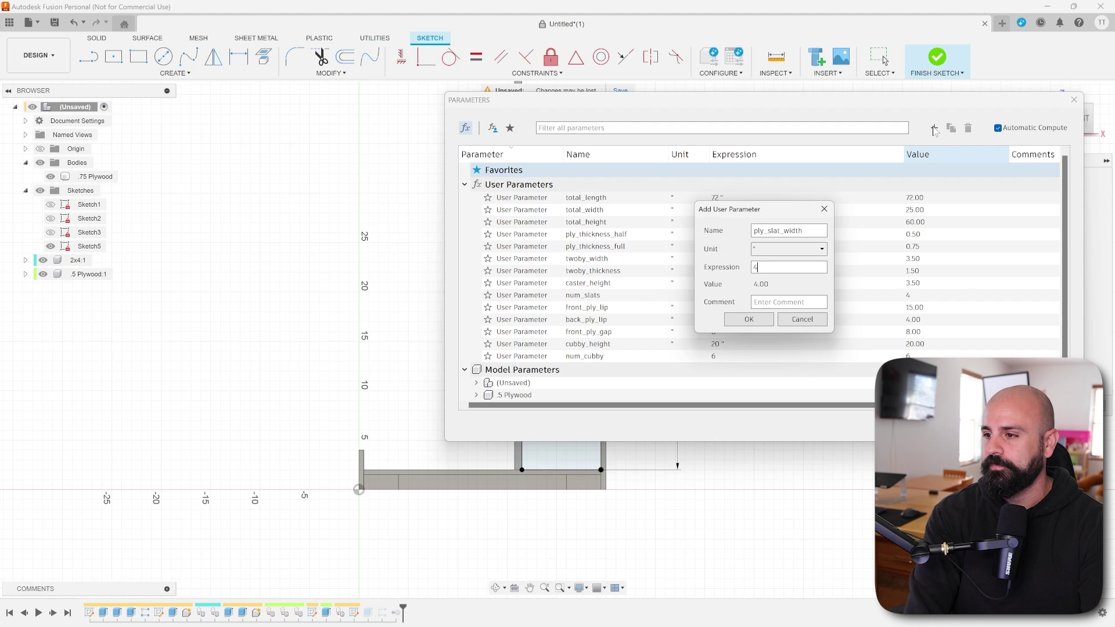
pyautogui.press('Return')
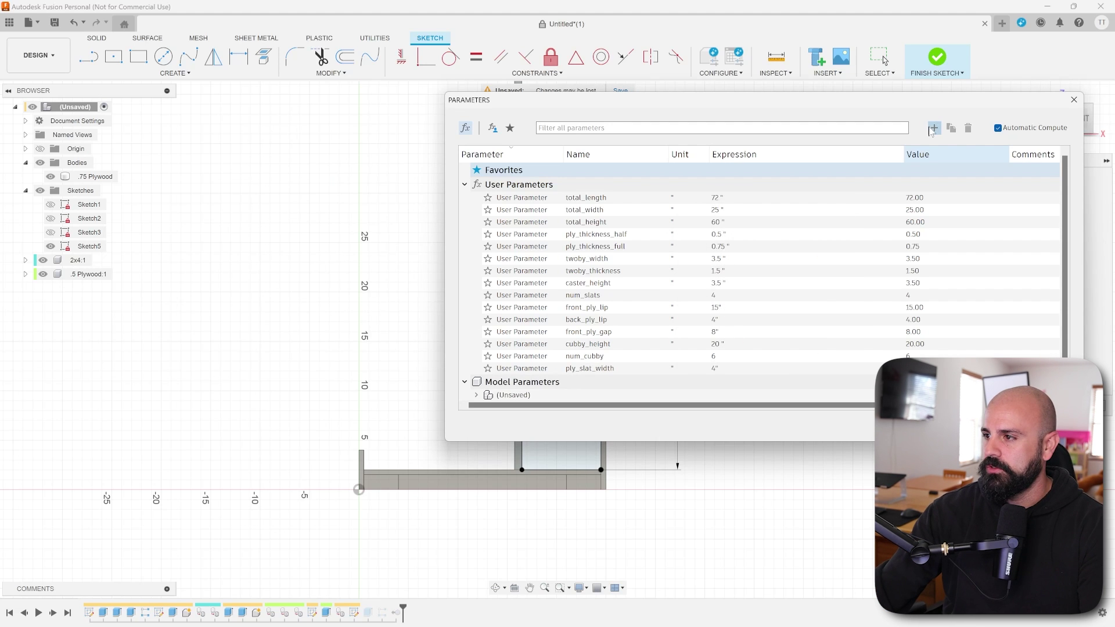
# Step: Add a unitless user parameter num_ply_slats with the value 4
pyautogui.click(932, 129)
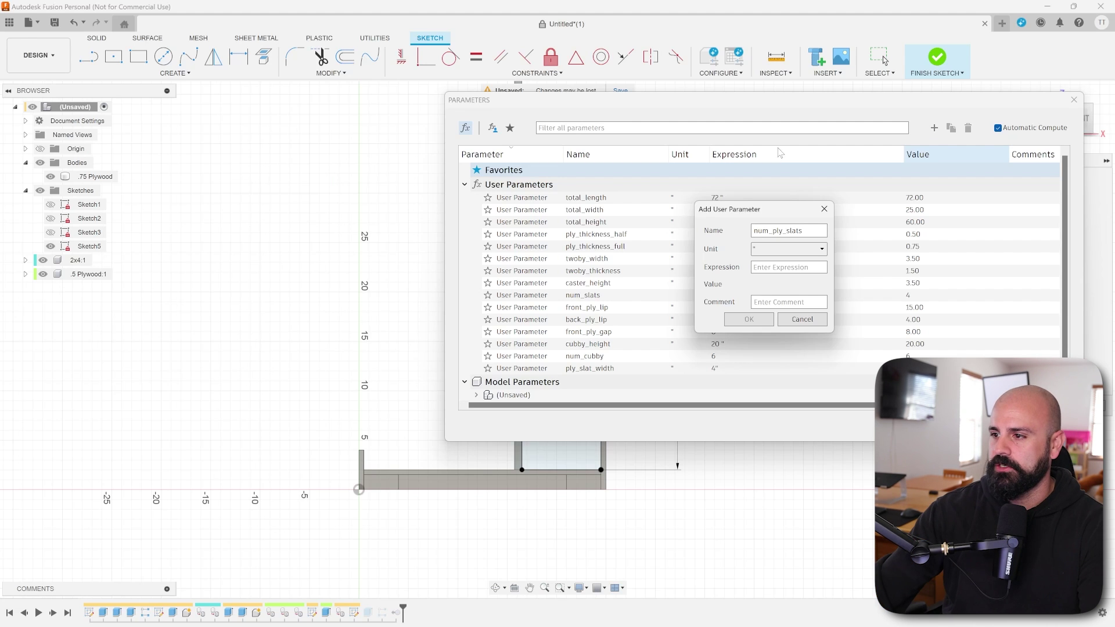
pyautogui.click(808, 250)
pyautogui.click(792, 261)
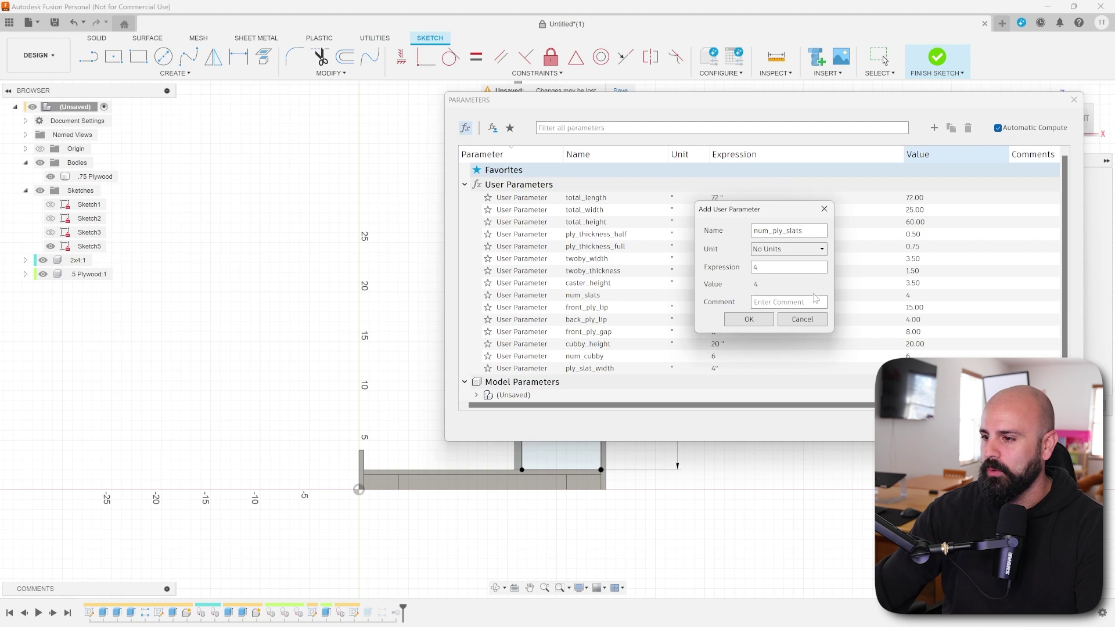
pyautogui.click(750, 319)
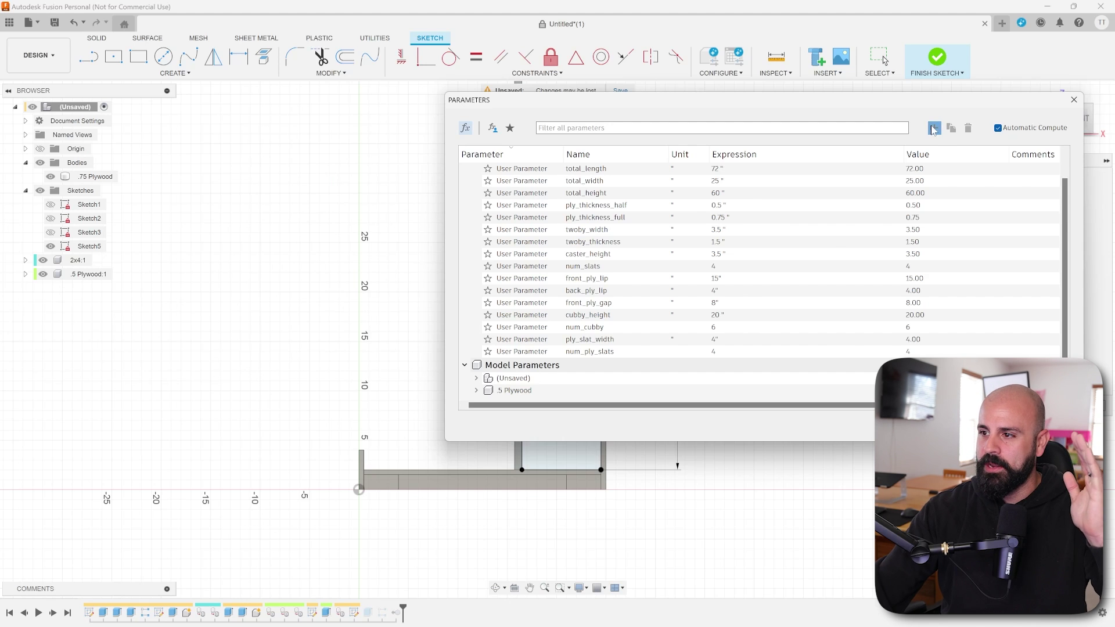
# Step: Add a user parameter ply_angle in degrees with the value 3
pyautogui.click(933, 129)
pyautogui.write('ply_angle')
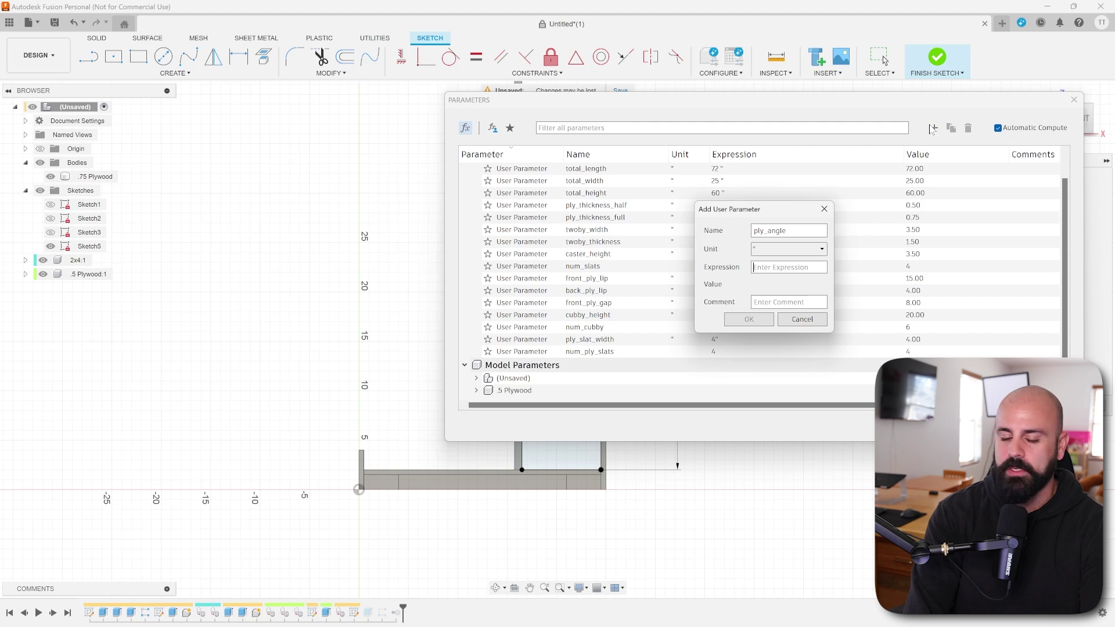
pyautogui.click(793, 252)
pyautogui.scroll(-3, 799, 331)
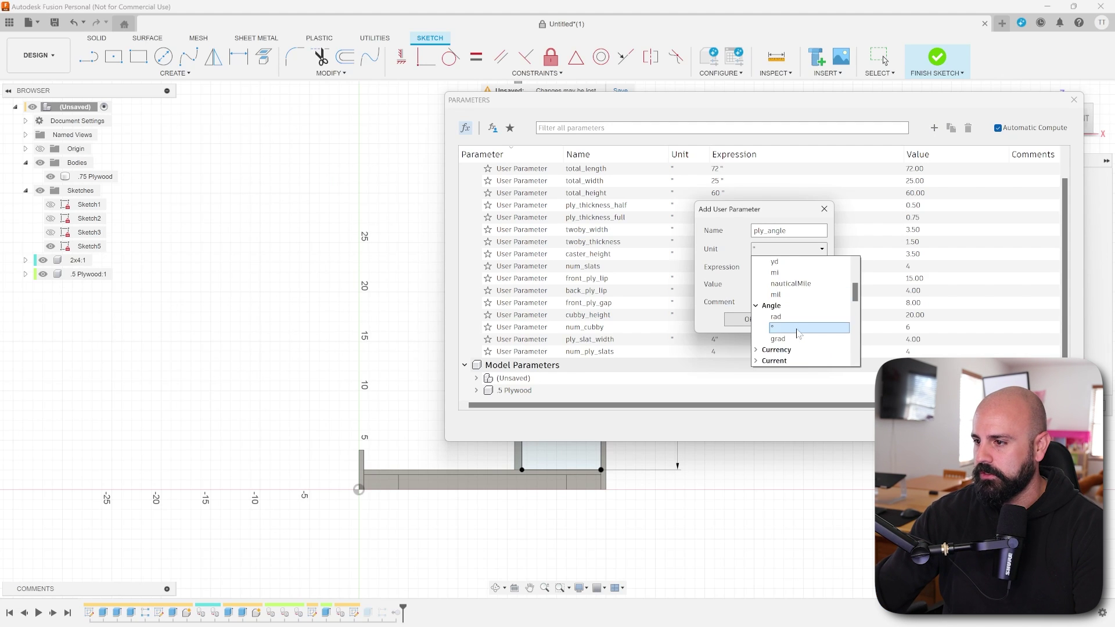
pyautogui.click(799, 328)
pyautogui.click(743, 319)
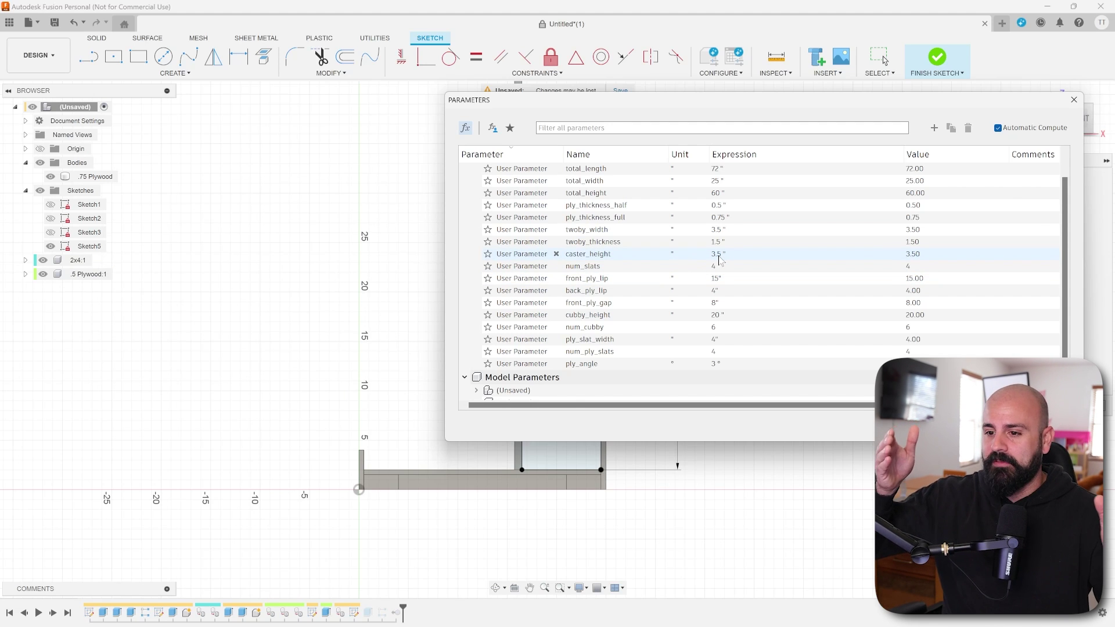
# Step: Add a user parameter back_ply_gap of 5 inches and close the parameter list
pyautogui.click(935, 128)
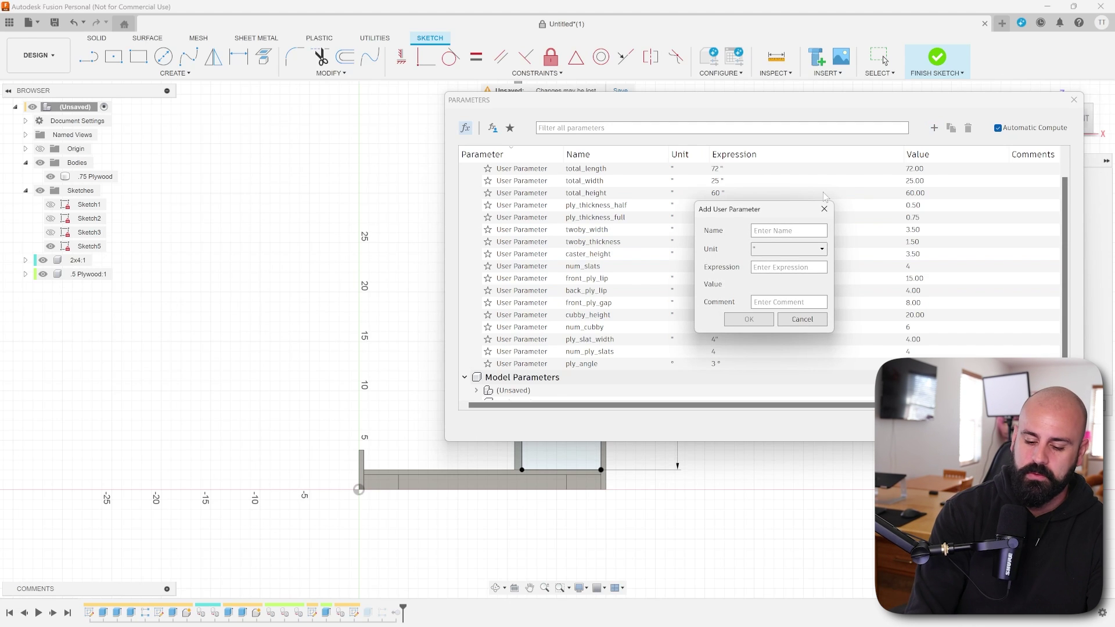
pyautogui.write('back')
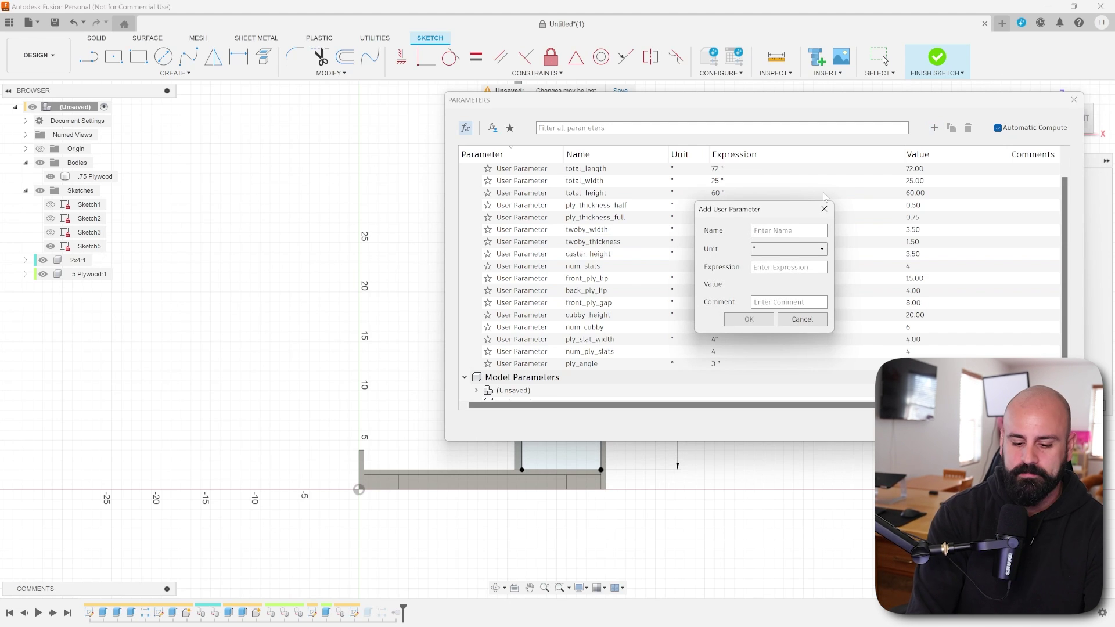
pyautogui.write('_ply_gap')
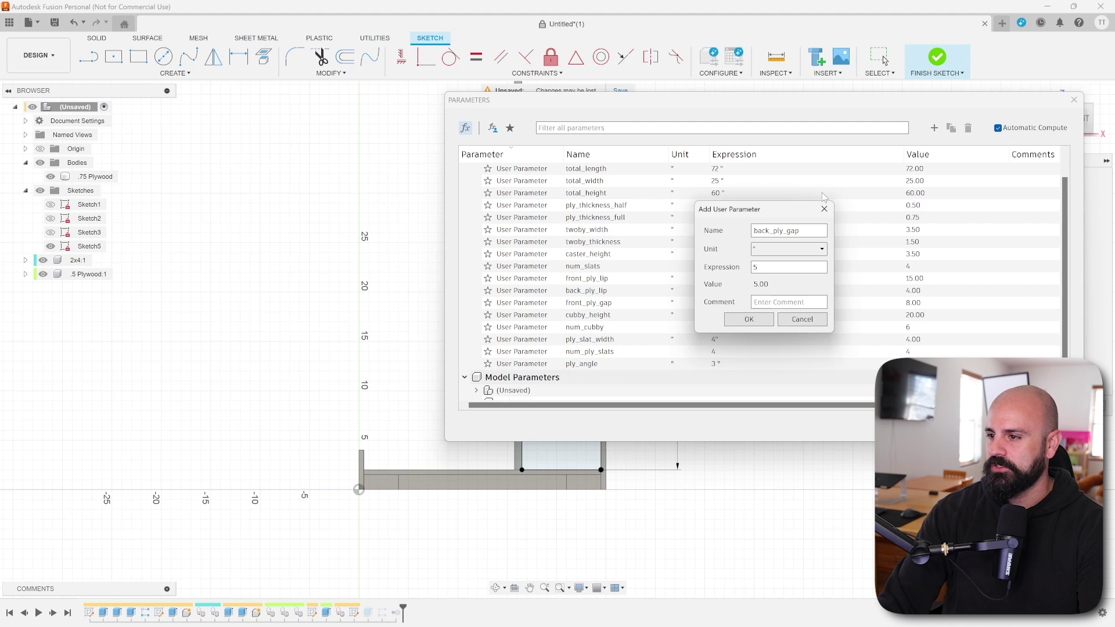
pyautogui.press('Return')
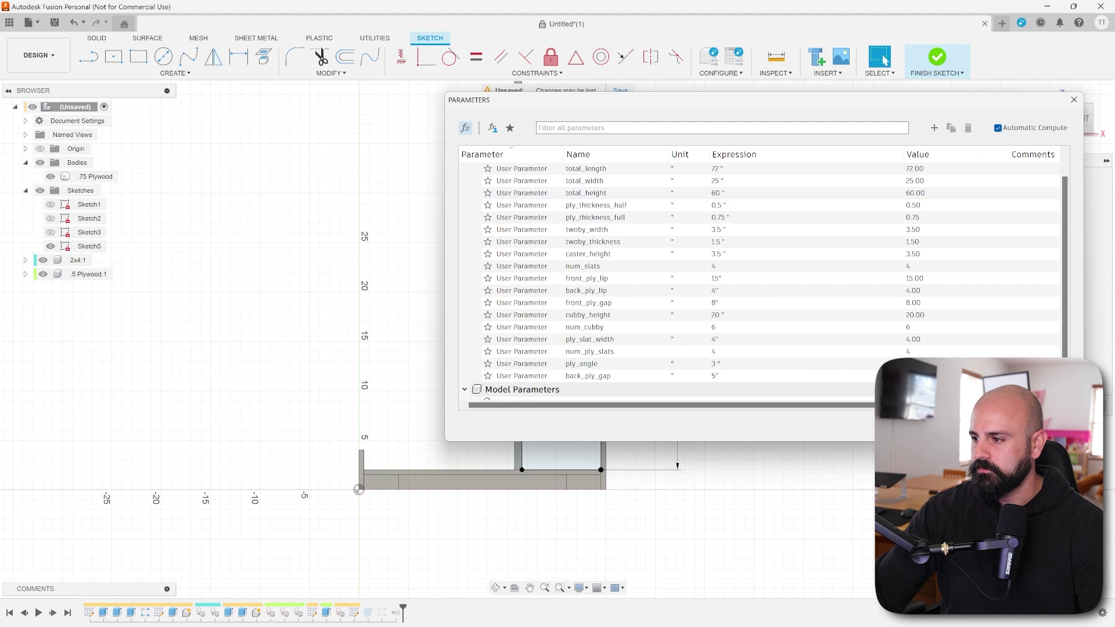
pyautogui.press('Return')
# Step: Draw a rectangle about 15.25 by 54.5 inches from the base's inner corner at the short lip to the tall panel's top
pyautogui.scroll(-2, 545, 340)
pyautogui.moveTo(562, 304)
pyautogui.mouseDown(button='middle')
pyautogui.moveTo(522, 356)
pyautogui.moveTo(522, 413)
pyautogui.mouseUp(button='middle')
pyautogui.scroll(-1, 523, 414)
pyautogui.moveTo(460, 472); pyautogui.dragTo(473, 463, button='middle')
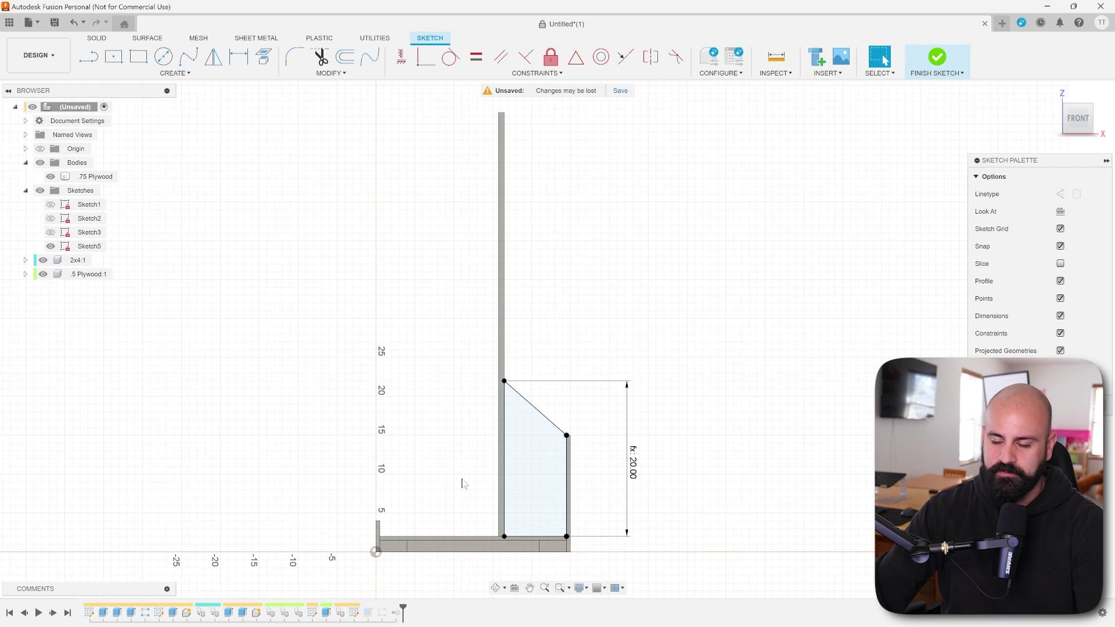
pyautogui.press('r')
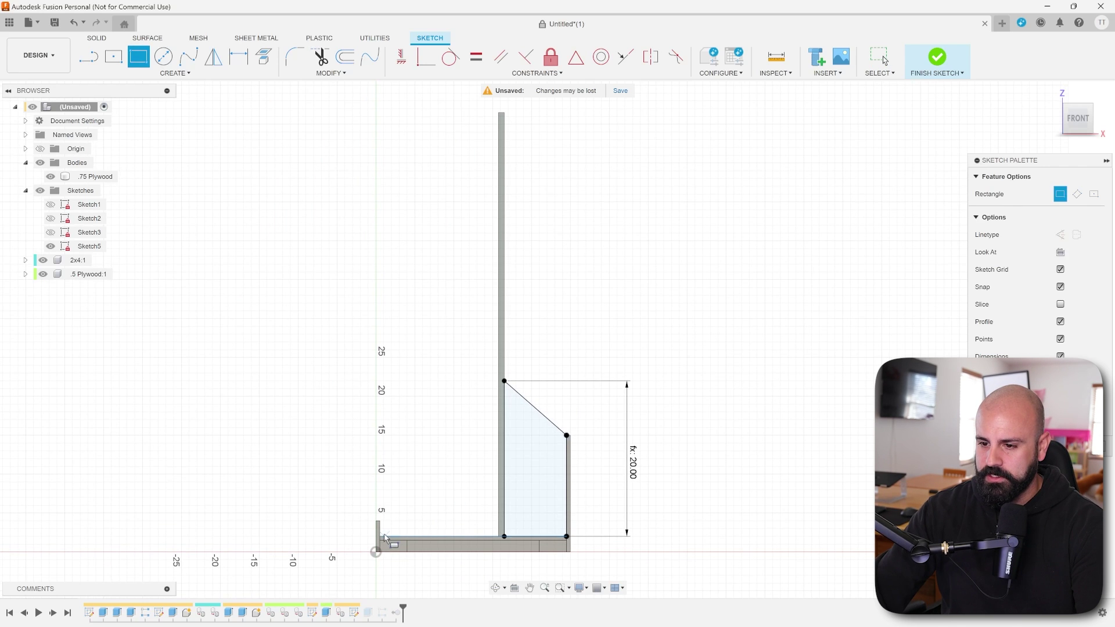
pyautogui.scroll(5, 382, 538)
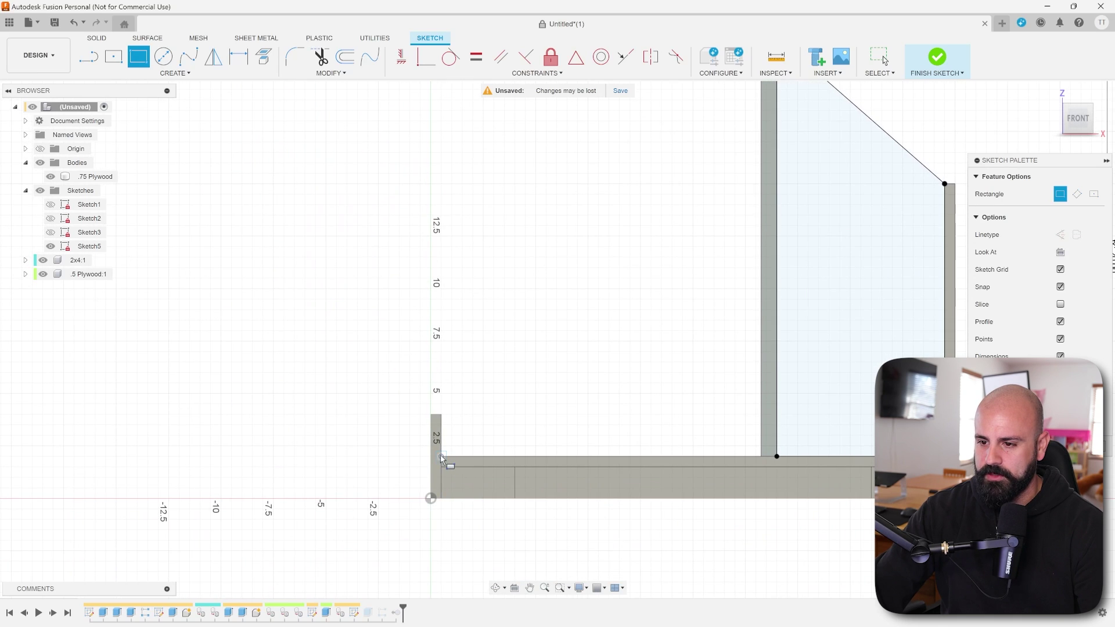
pyautogui.click(441, 458)
pyautogui.scroll(-5, 442, 458)
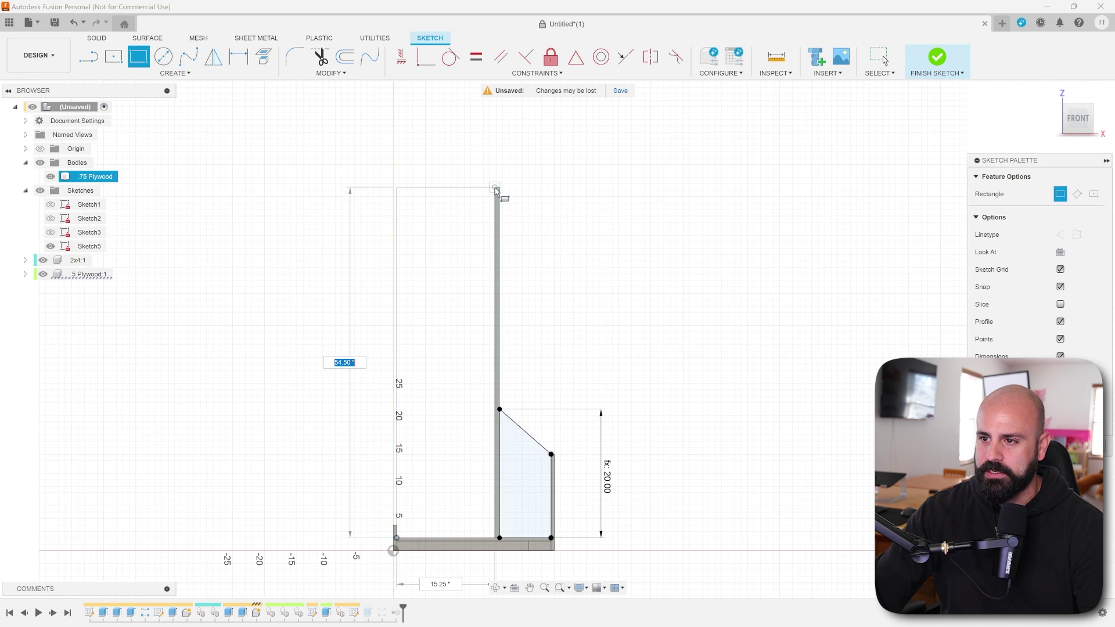
pyautogui.click(496, 189)
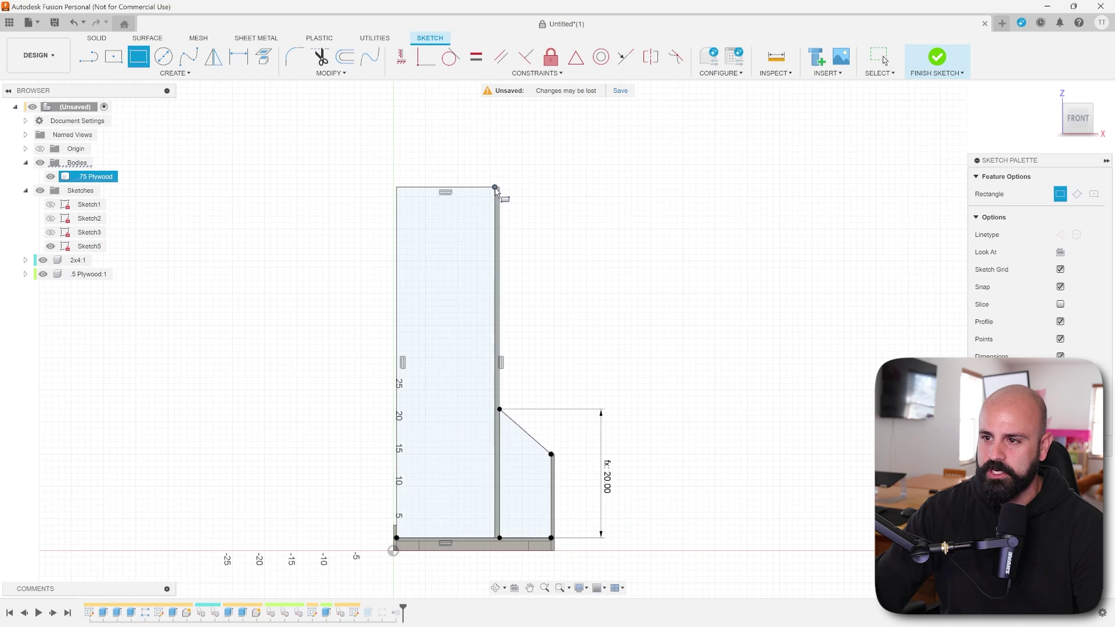
# Step: Draw a line along the base from the tall rectangle's corner at the short lip, with its length set to back_ply_gap
pyautogui.scroll(2, 468, 319)
pyautogui.scroll(2, 491, 415)
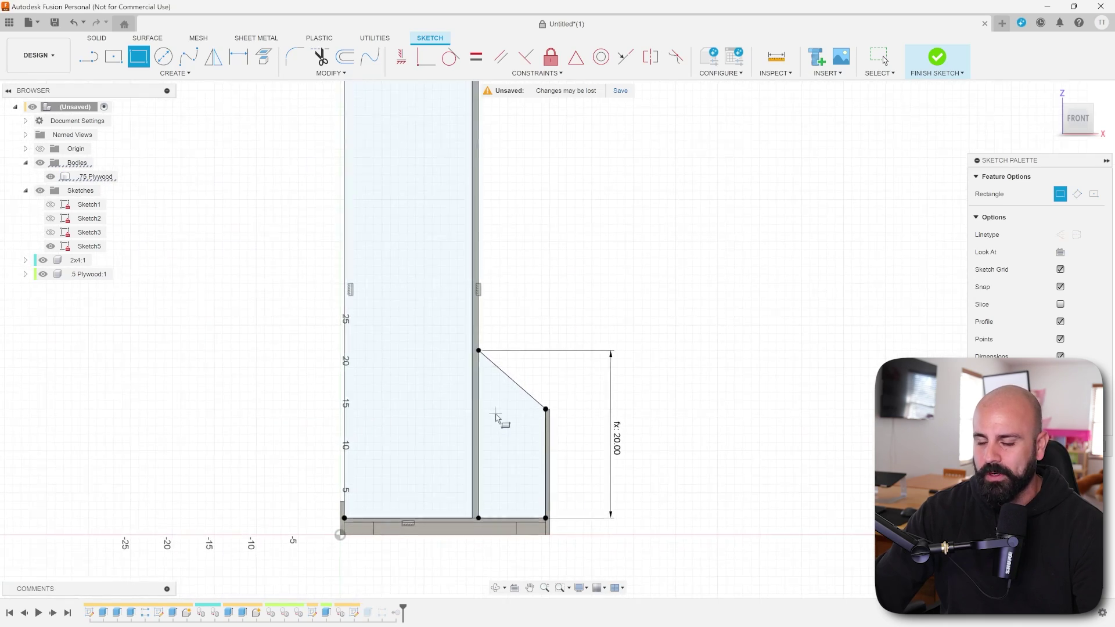
pyautogui.scroll(5, 495, 424)
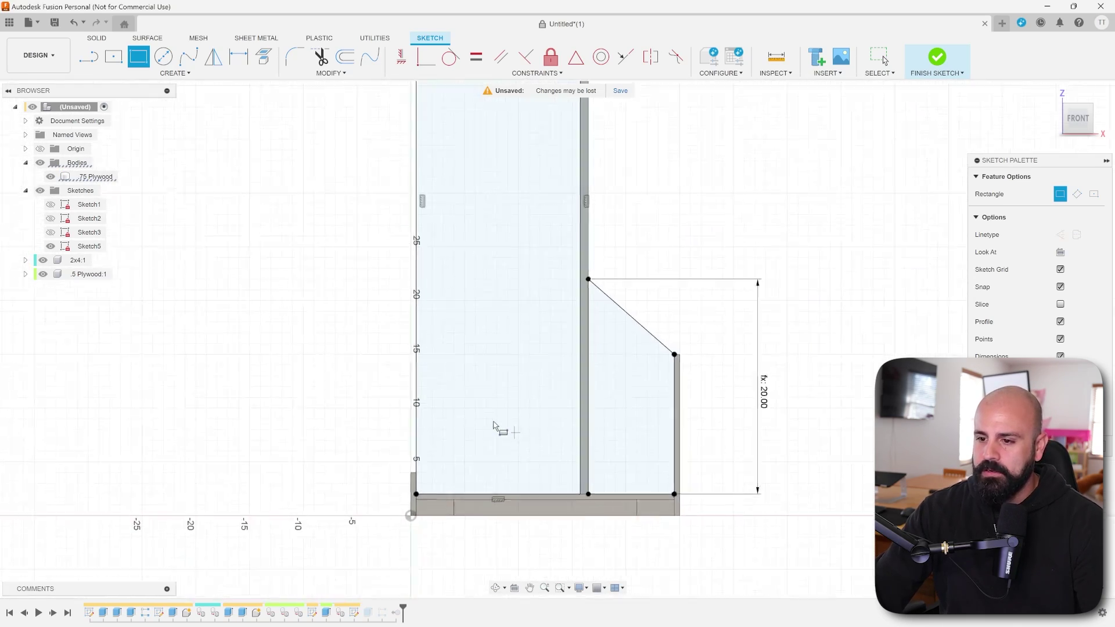
pyautogui.press('l')
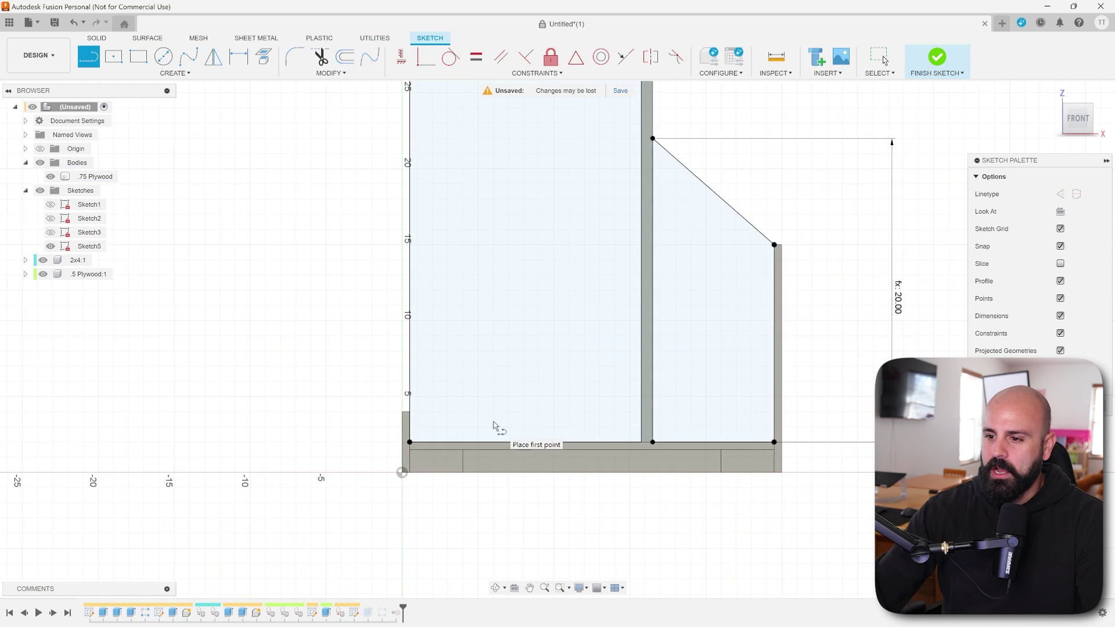
pyautogui.click(400, 444)
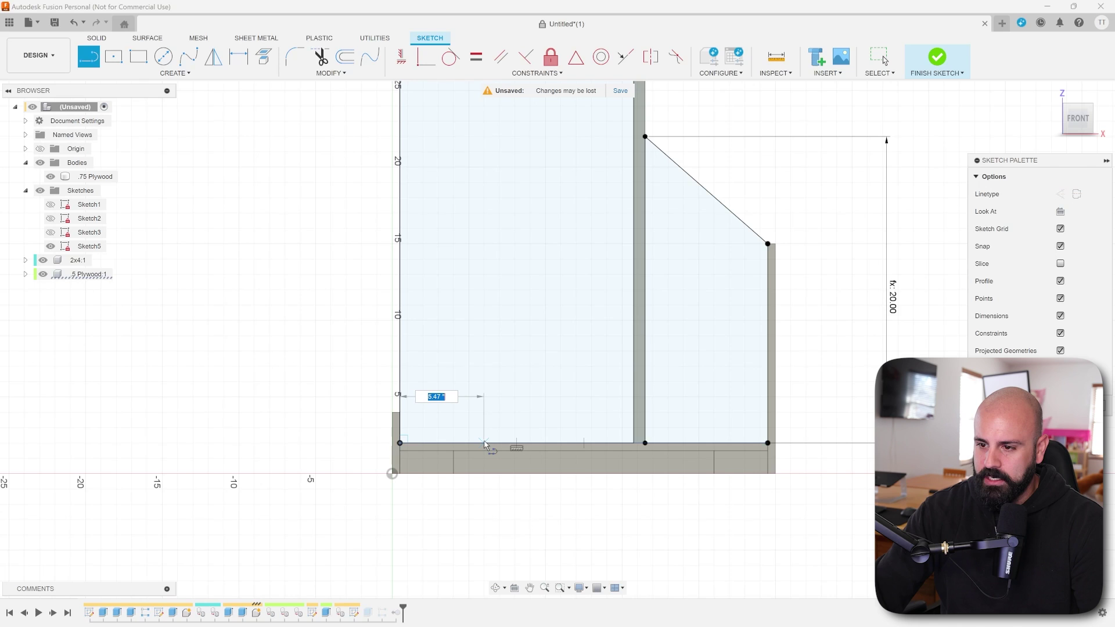
pyautogui.write('gap')
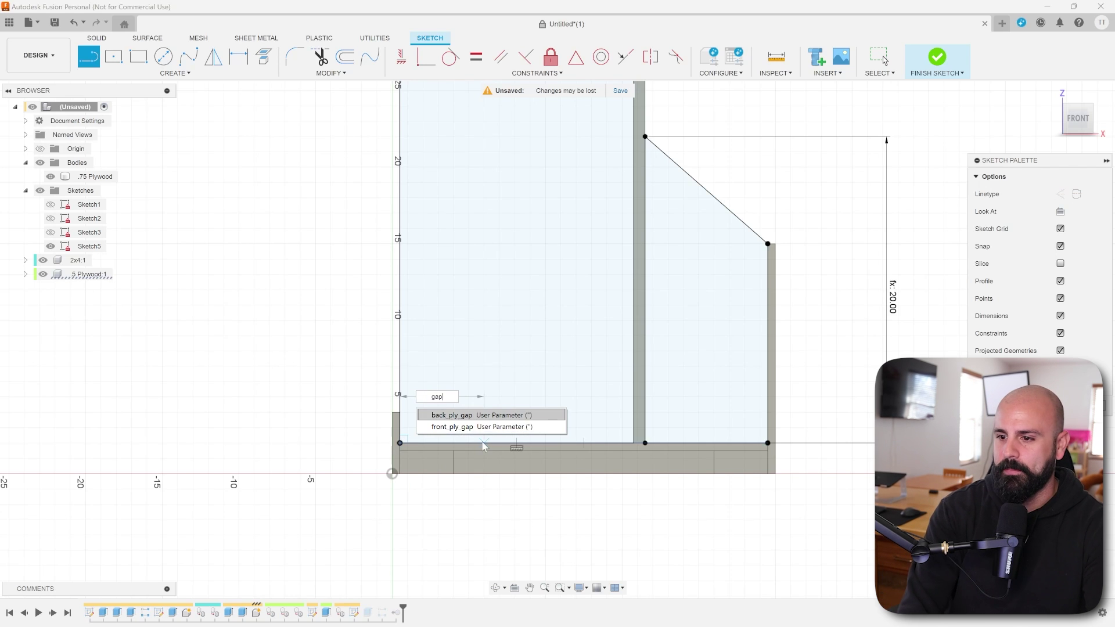
pyautogui.press('Return')
pyautogui.press('Tab')
pyautogui.press('Return')
# Step: Draw an angled line from the end of the back_ply_gap line up to the rectangle's top edge at 90-ply_angle
pyautogui.moveTo(581, 314)
pyautogui.mouseDown(button='middle')
pyautogui.moveTo(565, 396)
pyautogui.moveTo(528, 381)
pyautogui.moveTo(518, 411)
pyautogui.mouseUp(button='middle')
pyautogui.scroll(-4, 518, 411)
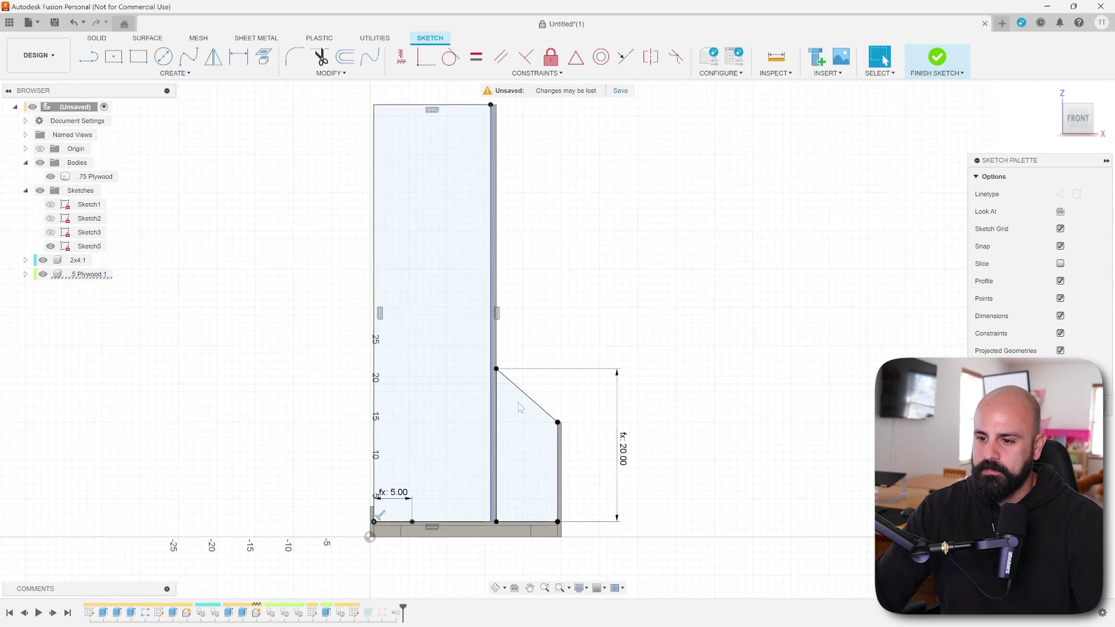
pyautogui.scroll(-1, 520, 408)
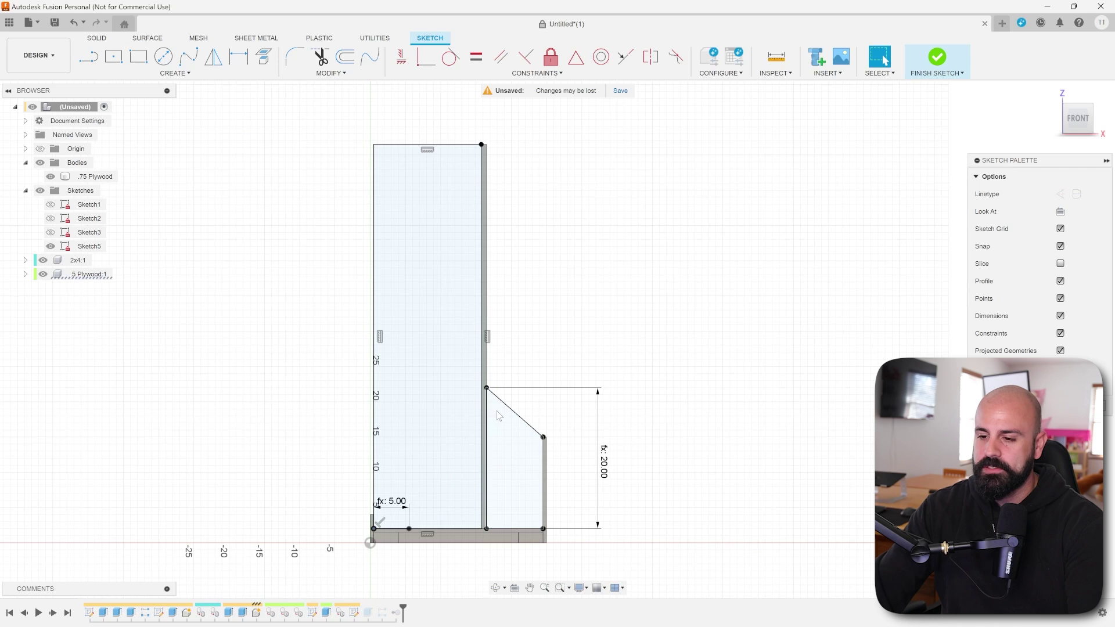
pyautogui.press('l')
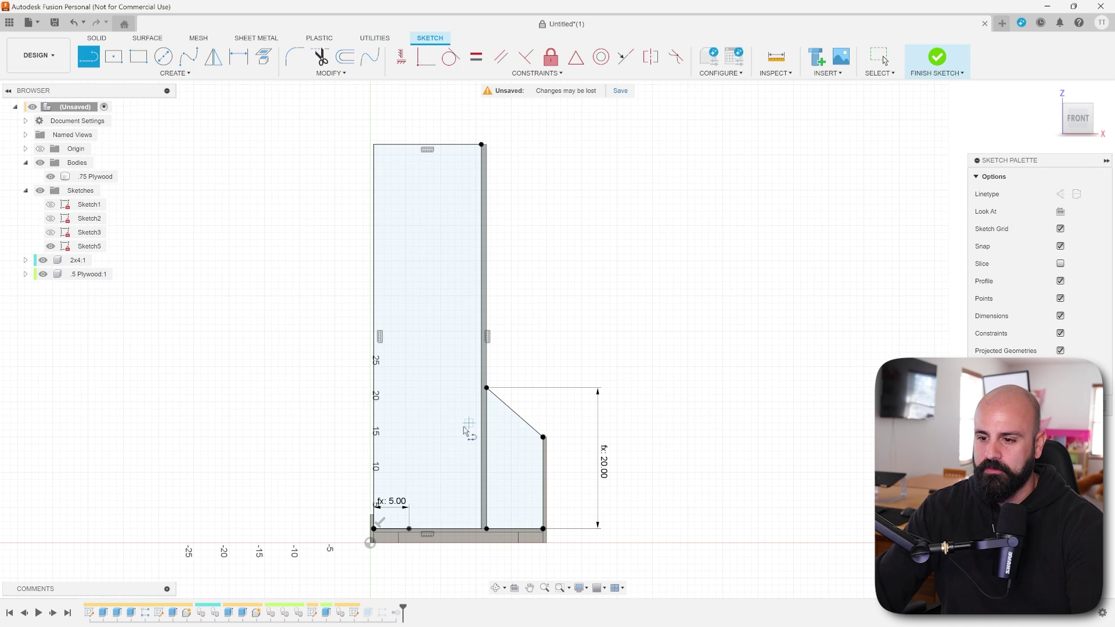
pyautogui.click(409, 530)
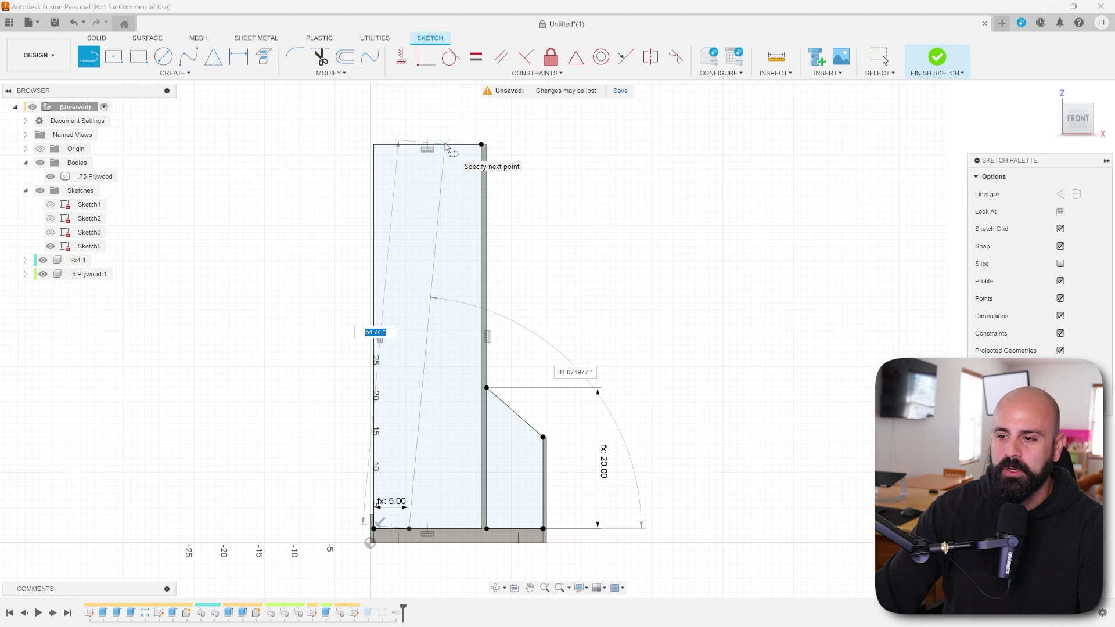
pyautogui.press('Tab')
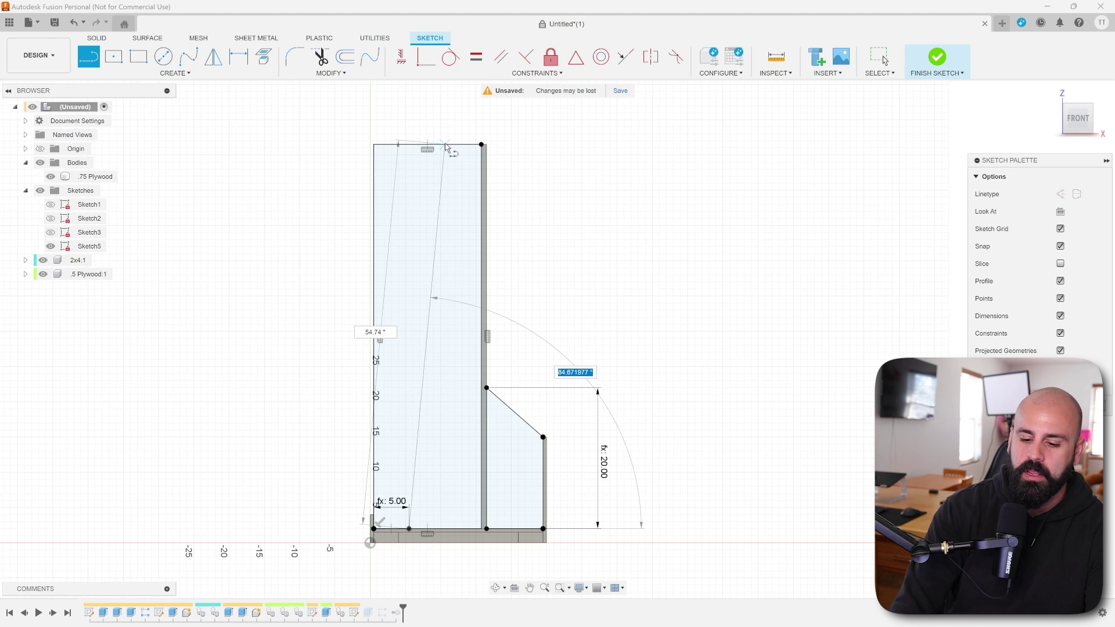
pyautogui.write('90-')
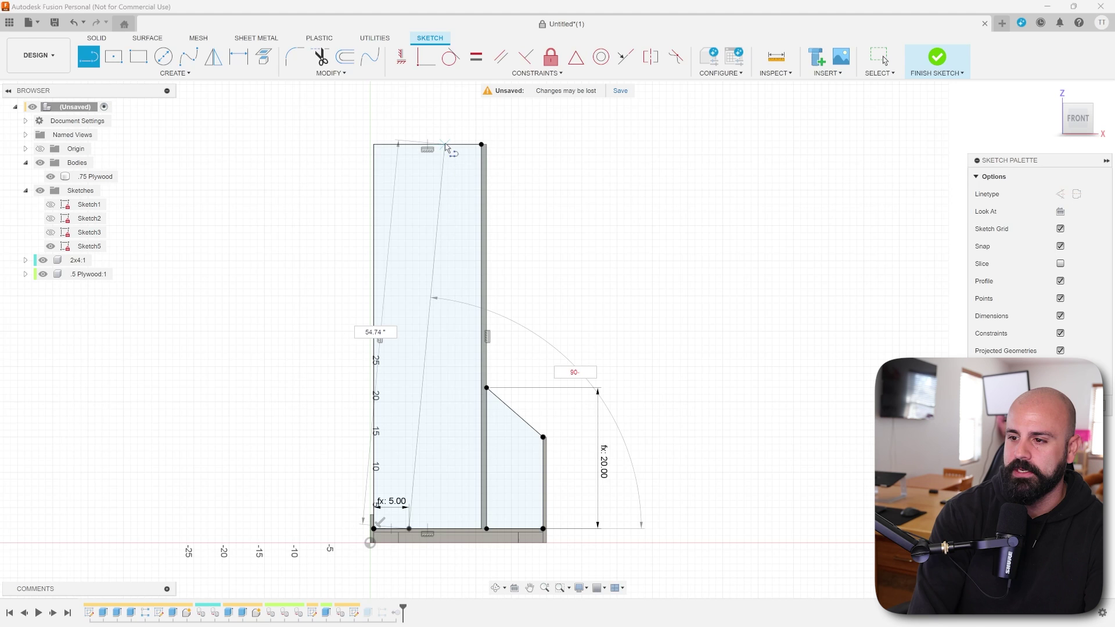
pyautogui.write('ply_angle')
pyautogui.press('Return')
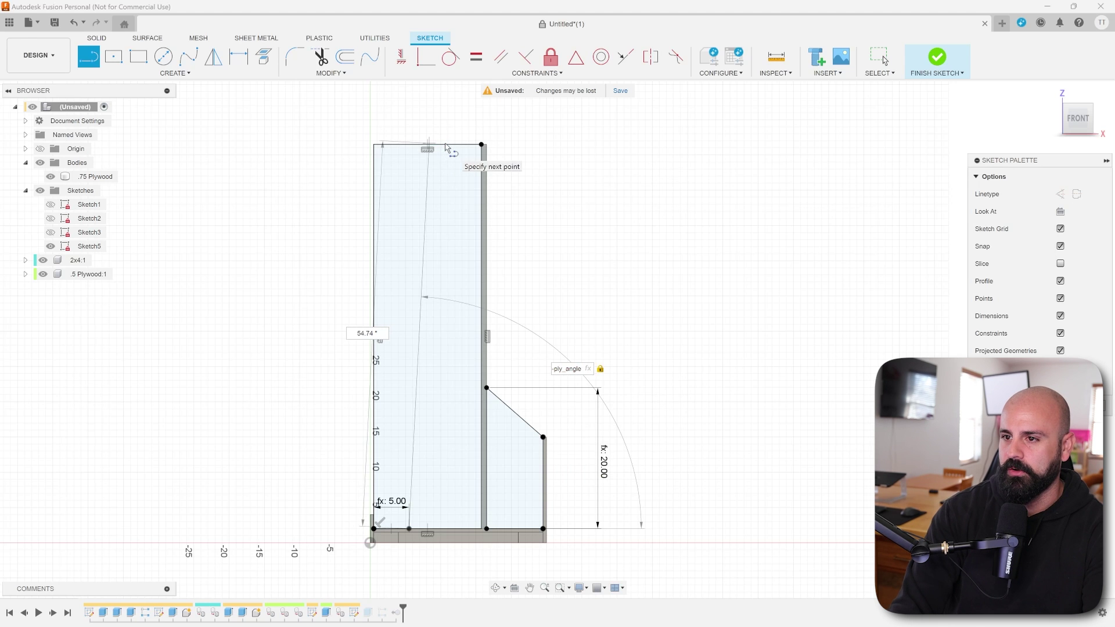
pyautogui.click(447, 148)
pyautogui.press('Escape')
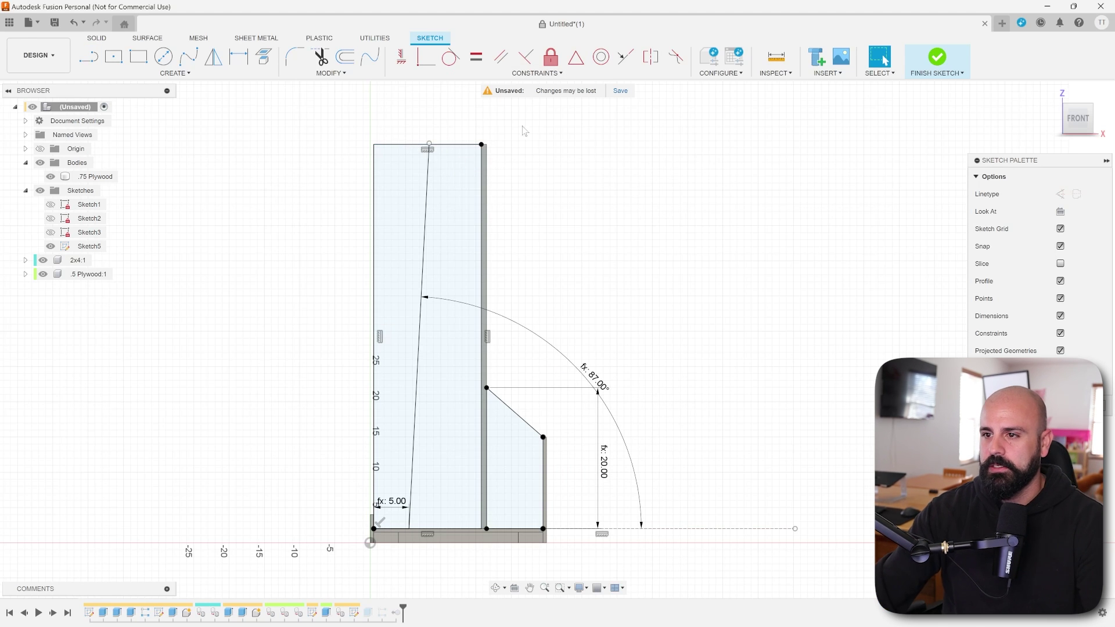
# Step: Set the total_height user parameter to 50 inches to test how the angled line responds
pyautogui.moveTo(604, 259)
pyautogui.mouseDown(button='middle')
pyautogui.moveTo(525, 244)
pyautogui.moveTo(518, 257)
pyautogui.moveTo(509, 241)
pyautogui.moveTo(487, 256)
pyautogui.mouseUp(button='middle')
pyautogui.scroll(-2, 518, 266)
pyautogui.scroll(-2, 487, 256)
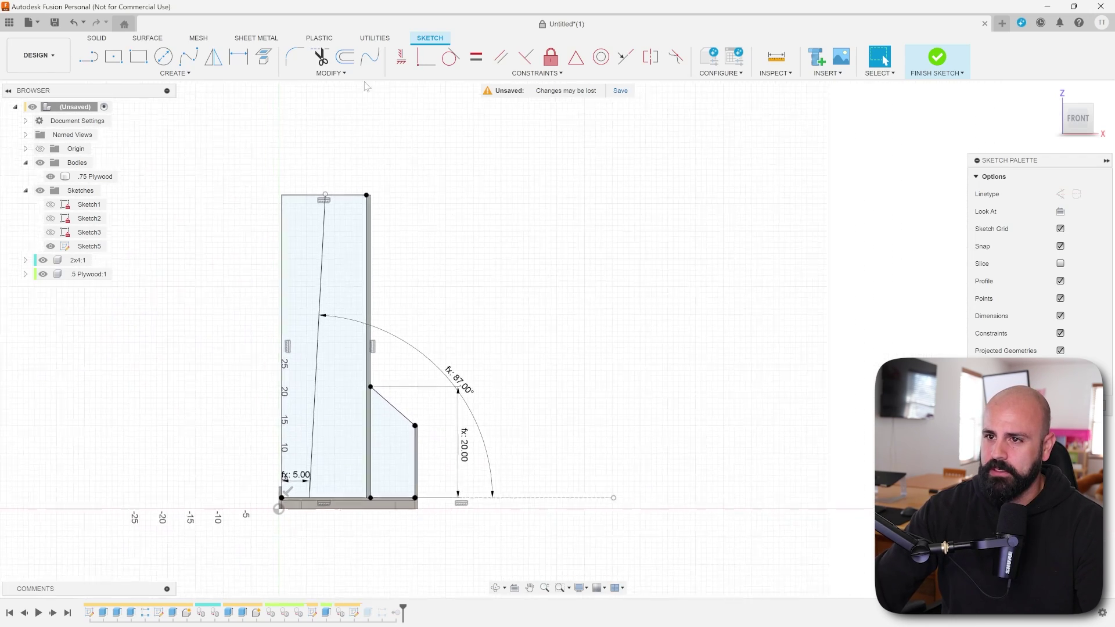
pyautogui.click(334, 75)
pyautogui.click(323, 191)
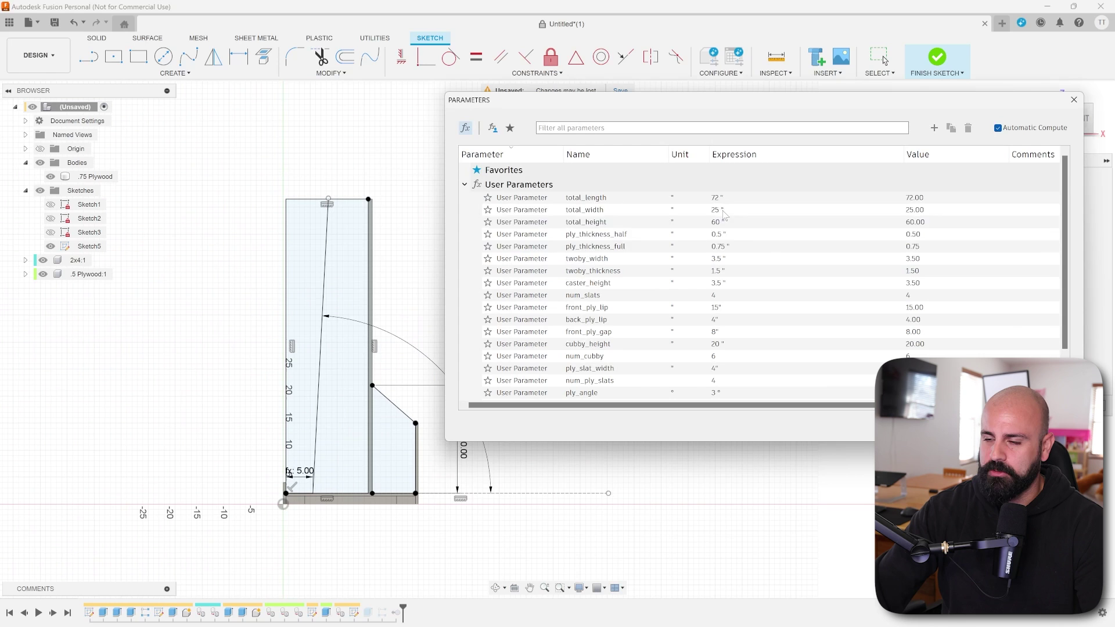
pyautogui.doubleClick(718, 222)
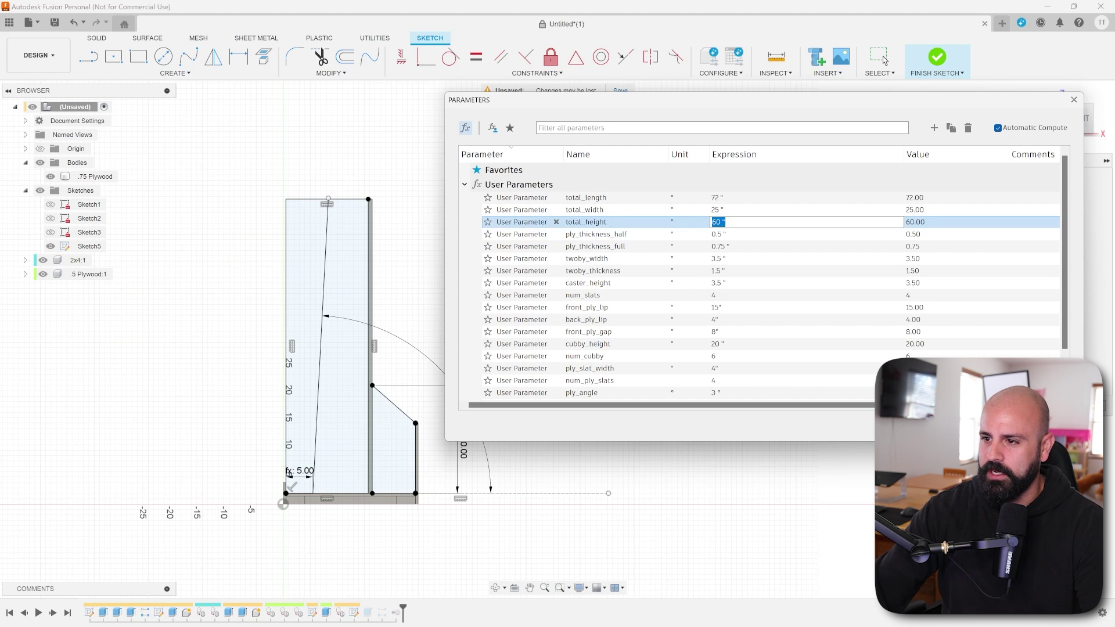
pyautogui.press('Return')
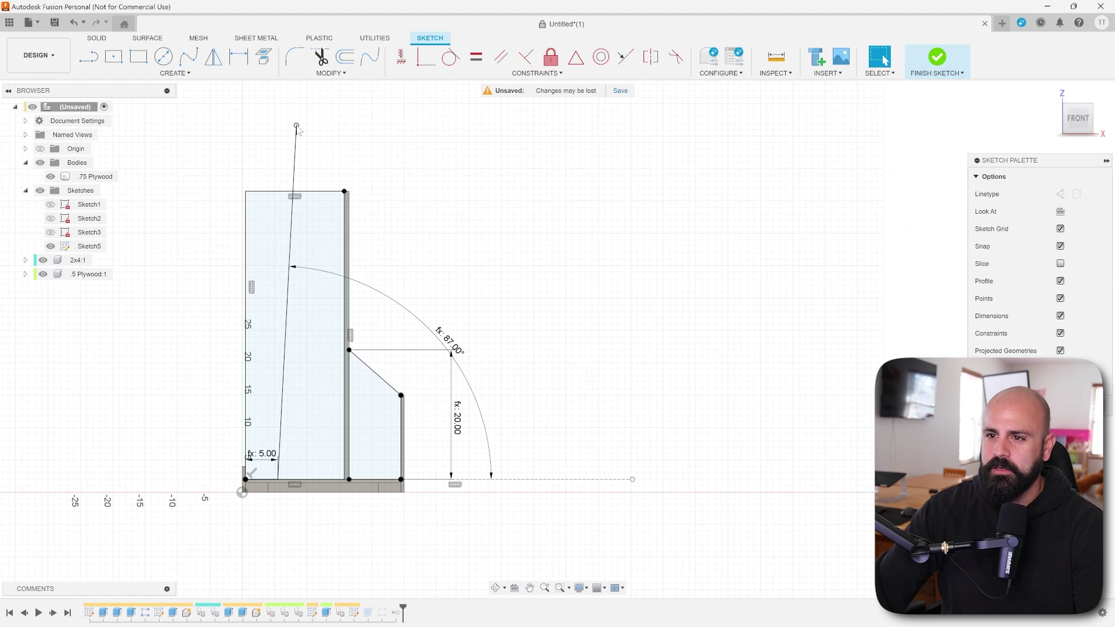
# Step: Attach the angled line's loose upper endpoint to the top edge of the tall rectangle
pyautogui.moveTo(298, 129); pyautogui.dragTo(300, 171)
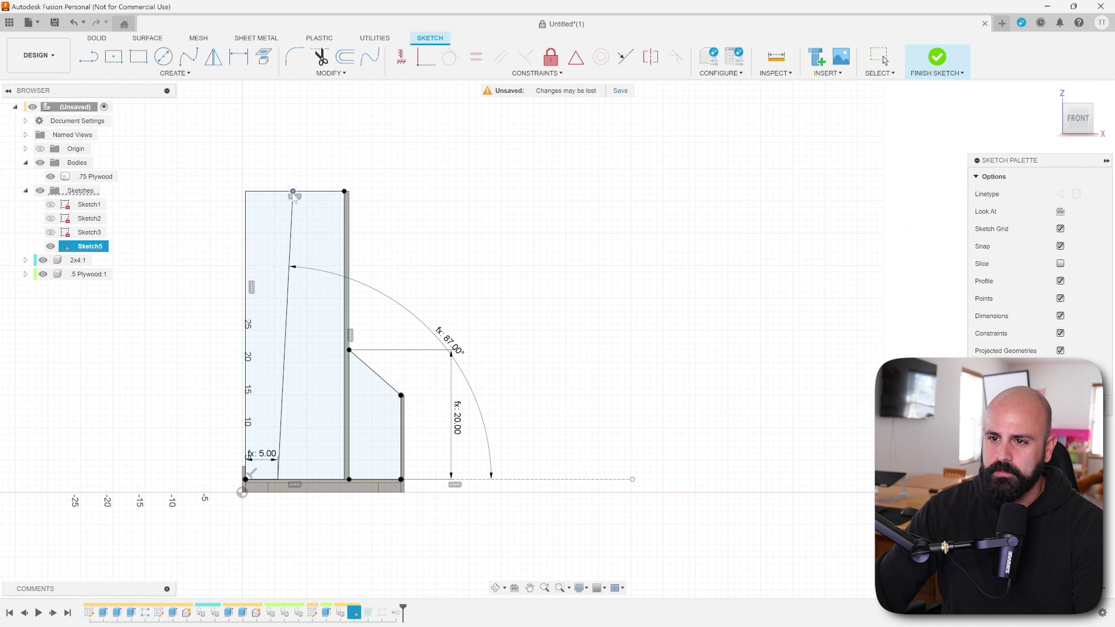
pyautogui.scroll(5, 329, 178)
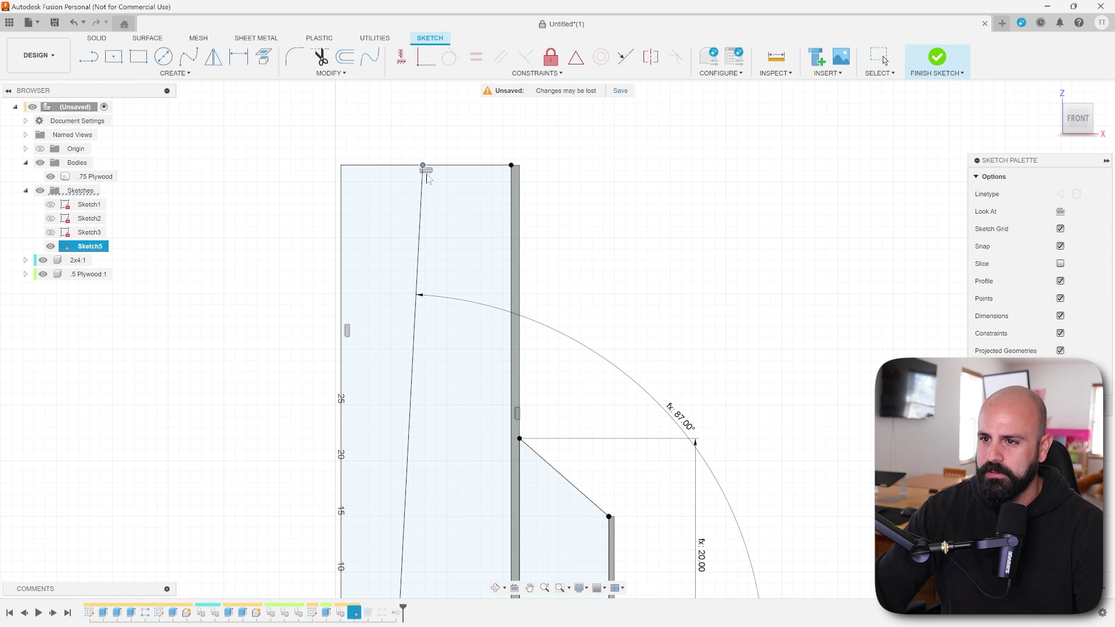
pyautogui.scroll(-3, 427, 177)
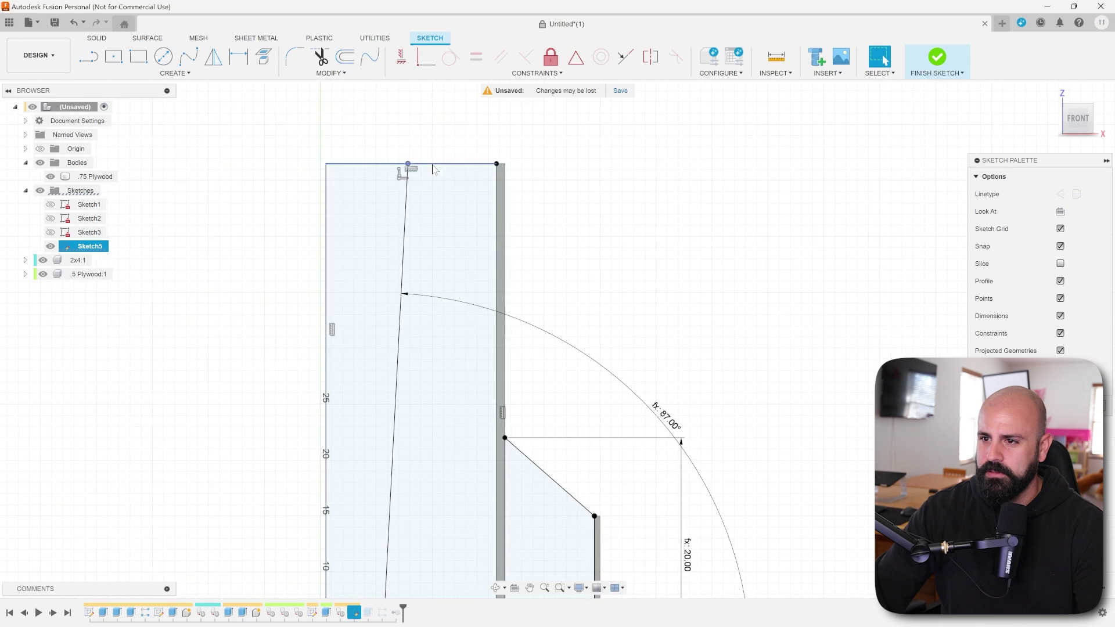
# Step: Set the total_height user parameter to 60 inches to test the attached endpoint
pyautogui.click(330, 73)
pyautogui.click(325, 184)
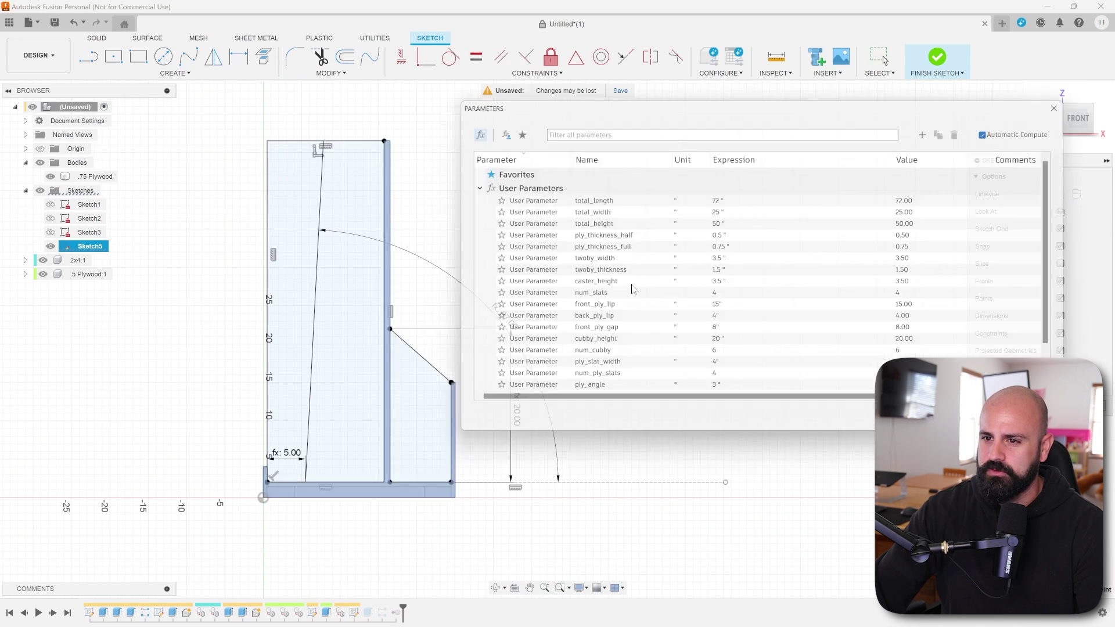
pyautogui.doubleClick(720, 222)
pyautogui.write('60')
pyautogui.press('Return')
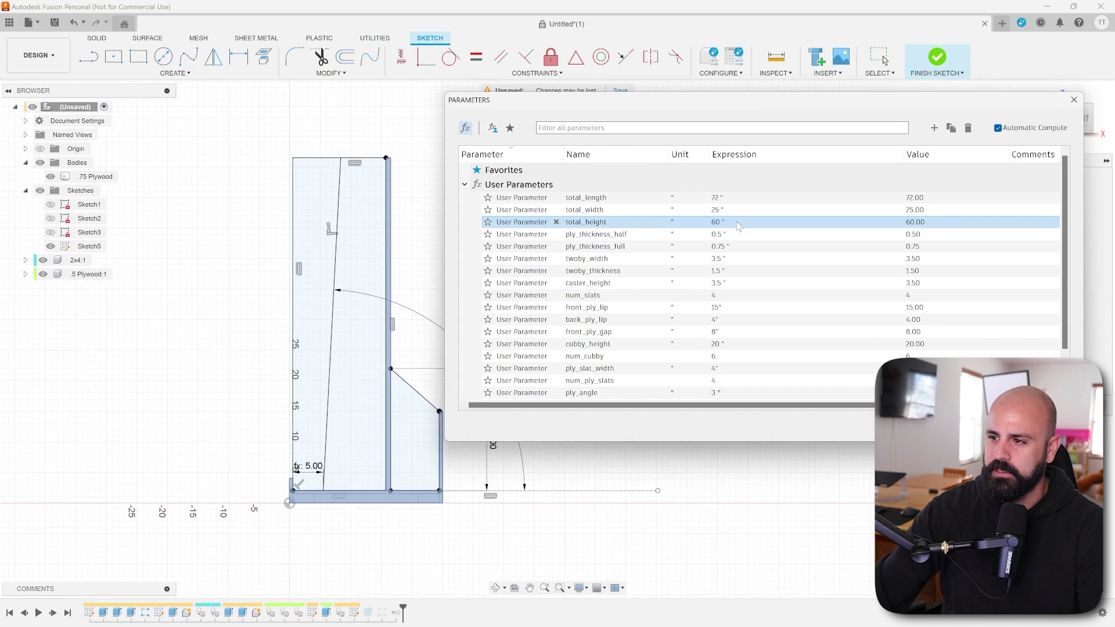
# Step: Set total_height back to 50 inches and inspect the angled line's endpoint on the rectangle's top edge
pyautogui.doubleClick(728, 224)
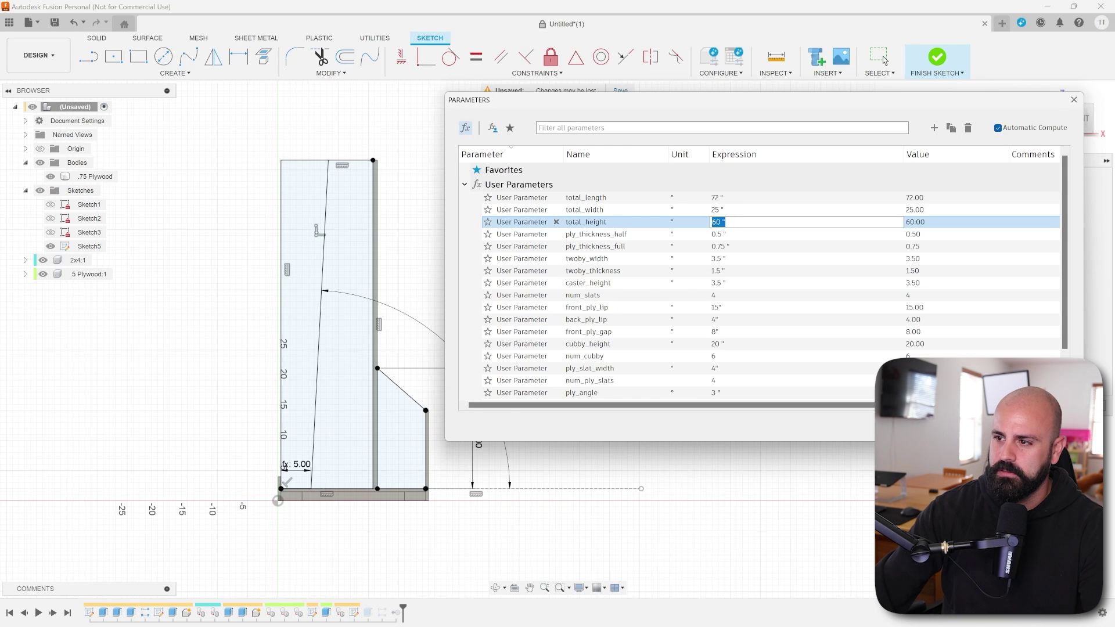
pyautogui.write('50')
pyautogui.press('Return')
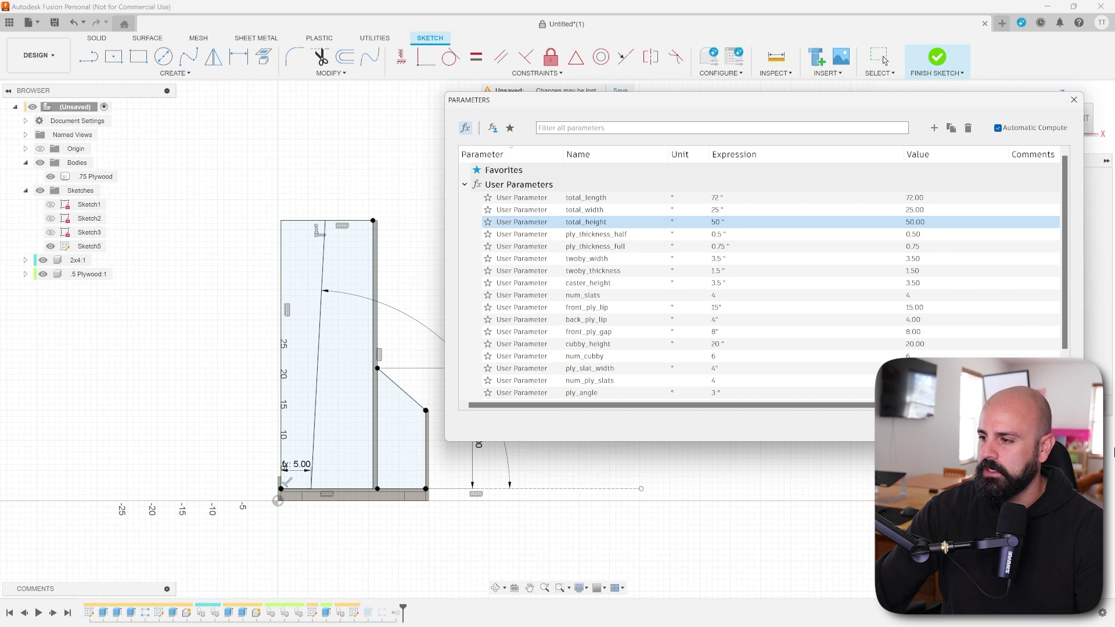
pyautogui.press('Escape')
pyautogui.scroll(5, 323, 386)
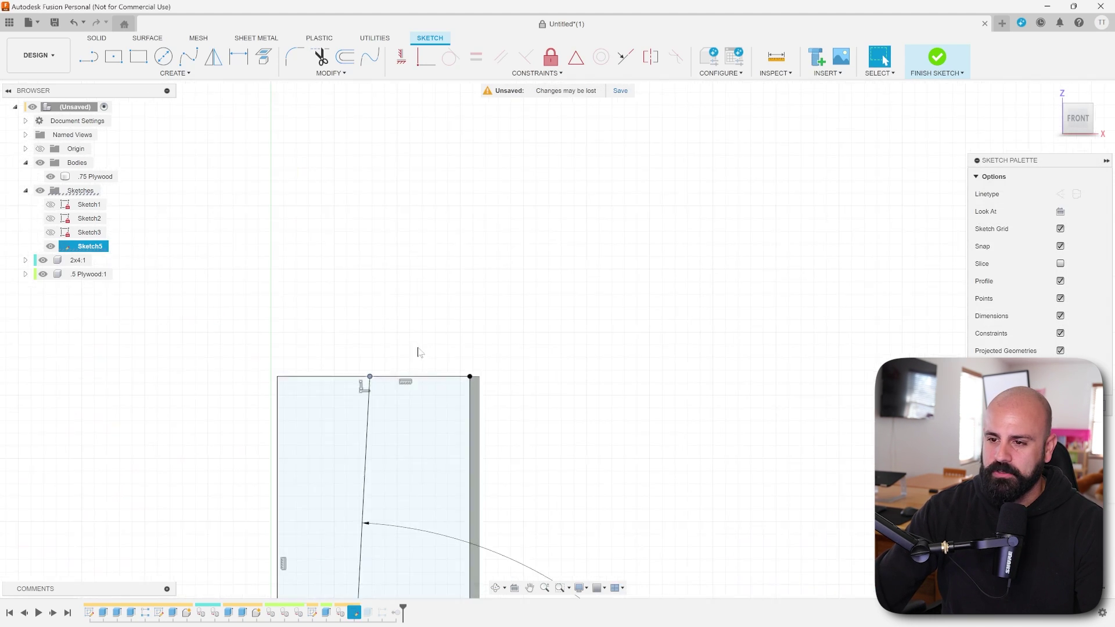
pyautogui.scroll(4, 323, 386)
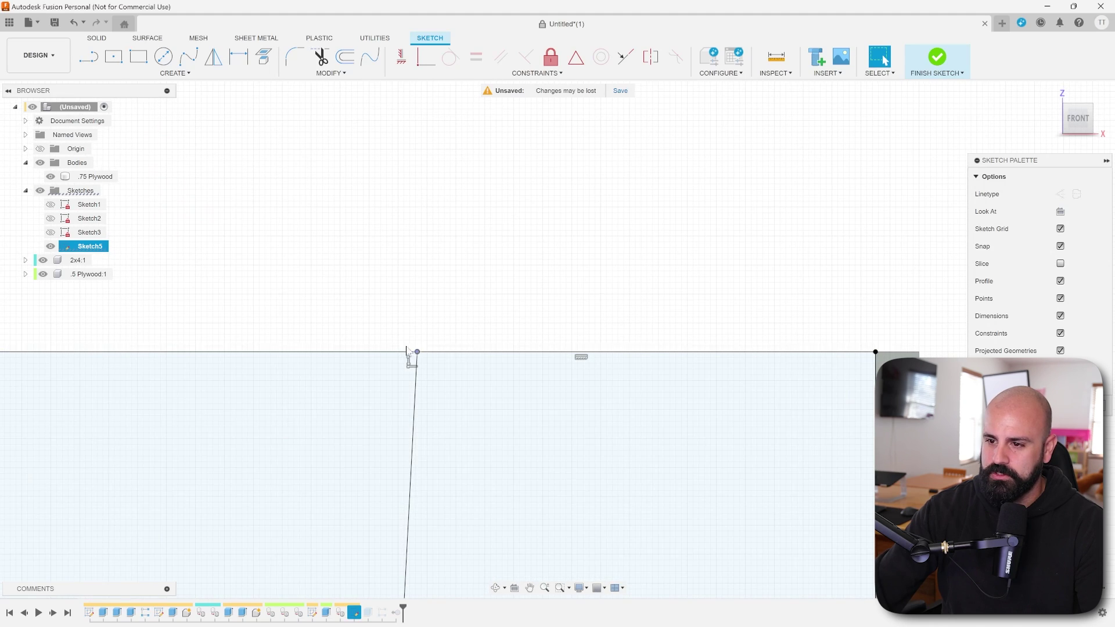
# Step: Draw a short line along the rectangle's bottom edge from the angled line's lower endpoint, with its length set to ply_thickness_full
pyautogui.scroll(-8, 558, 383)
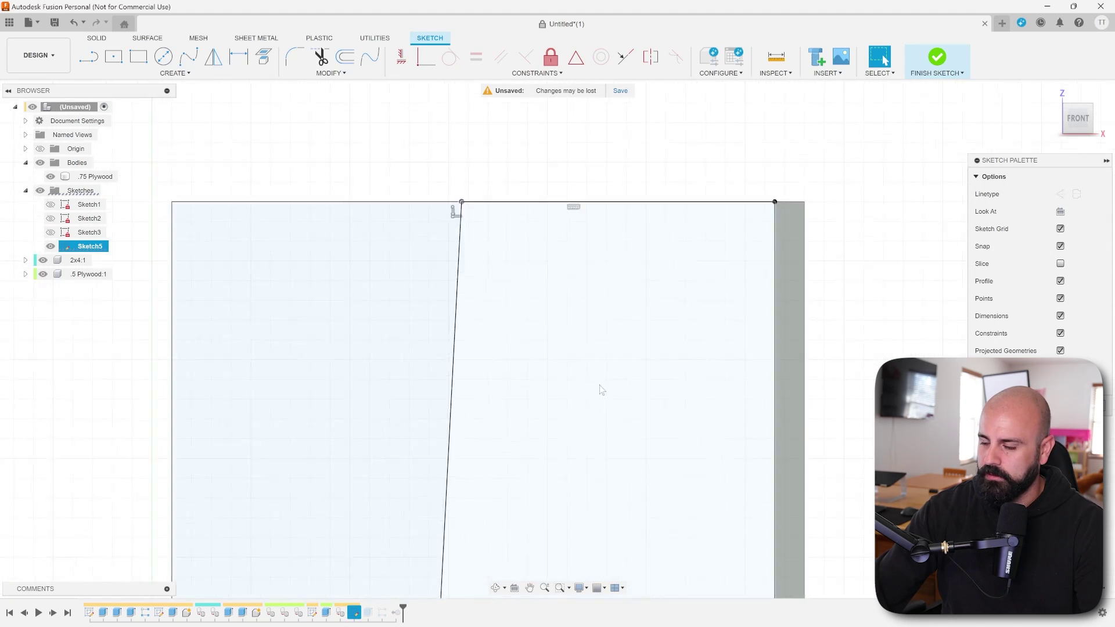
pyautogui.scroll(-5, 632, 389)
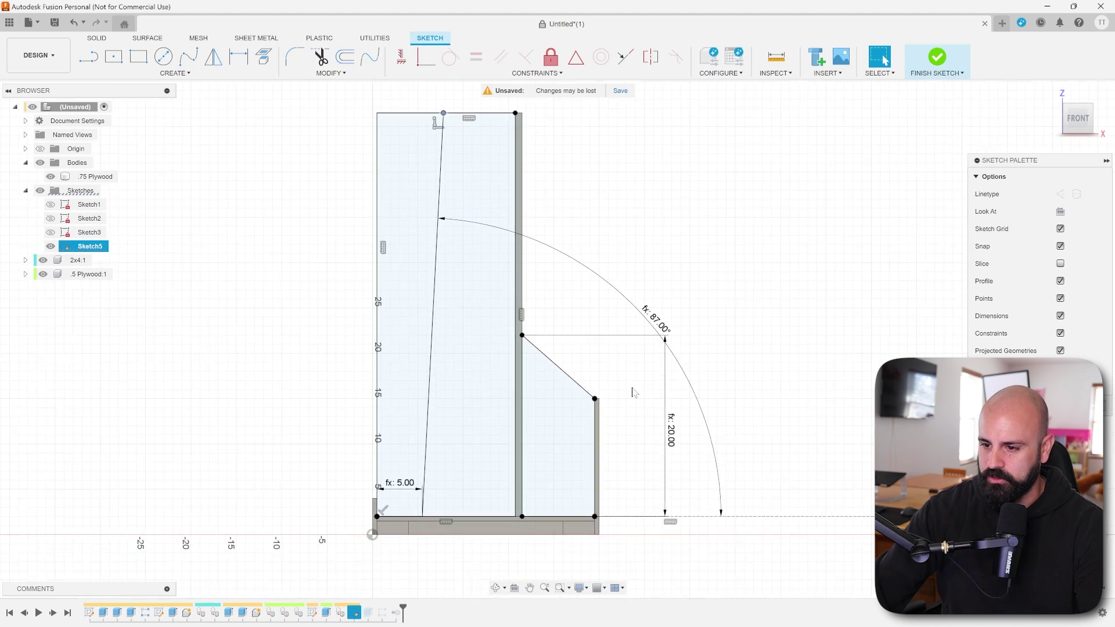
pyautogui.scroll(-2, 541, 316)
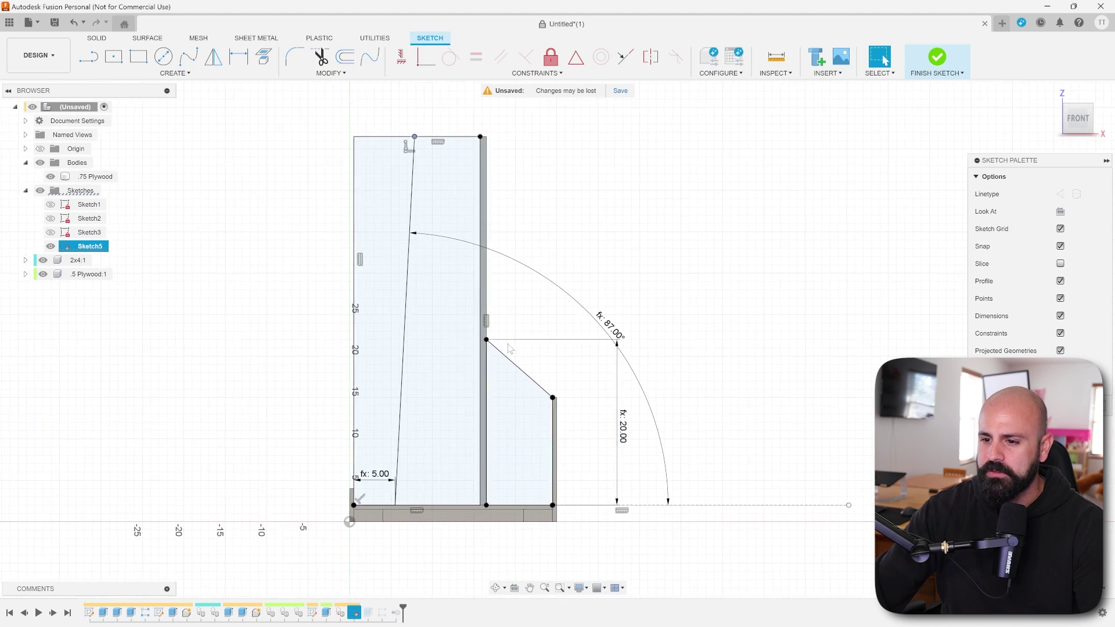
pyautogui.scroll(2, 417, 261)
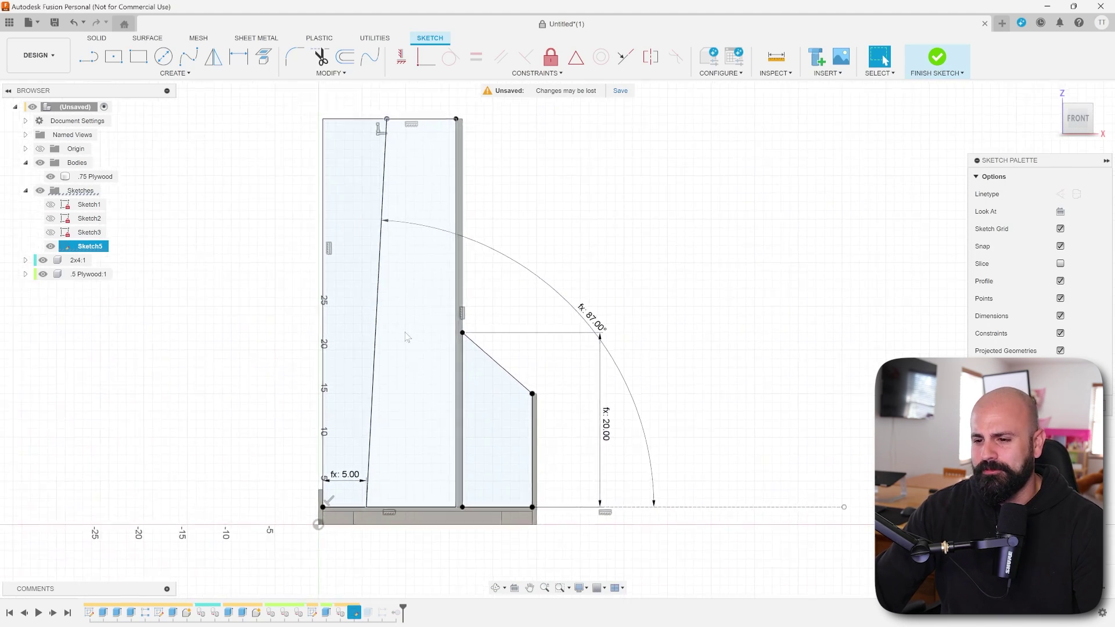
pyautogui.scroll(4, 361, 290)
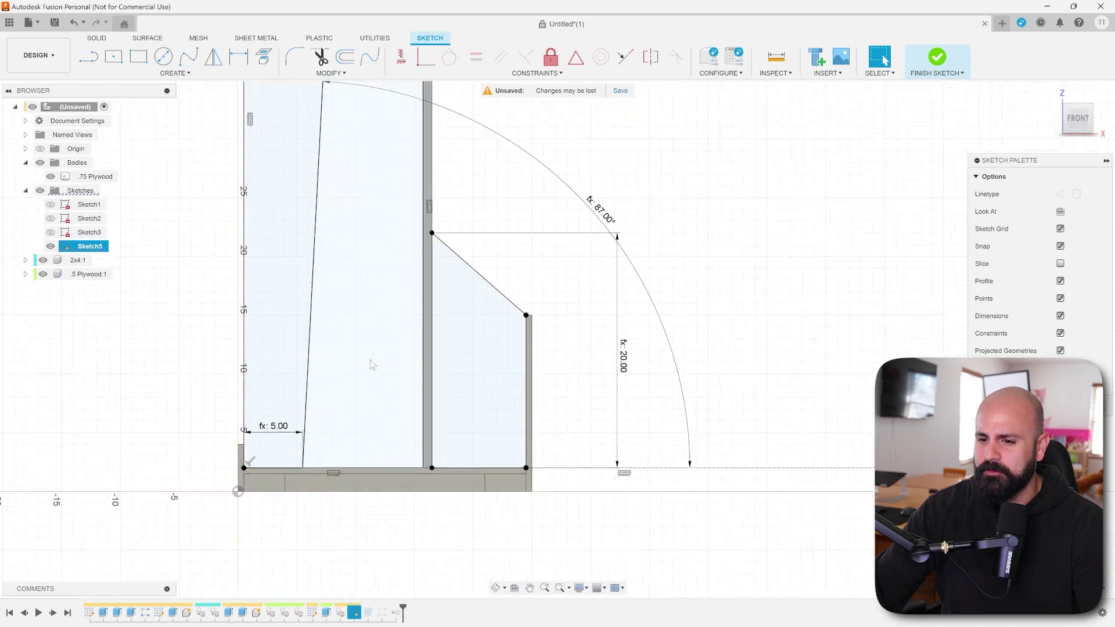
pyautogui.scroll(6, 404, 390)
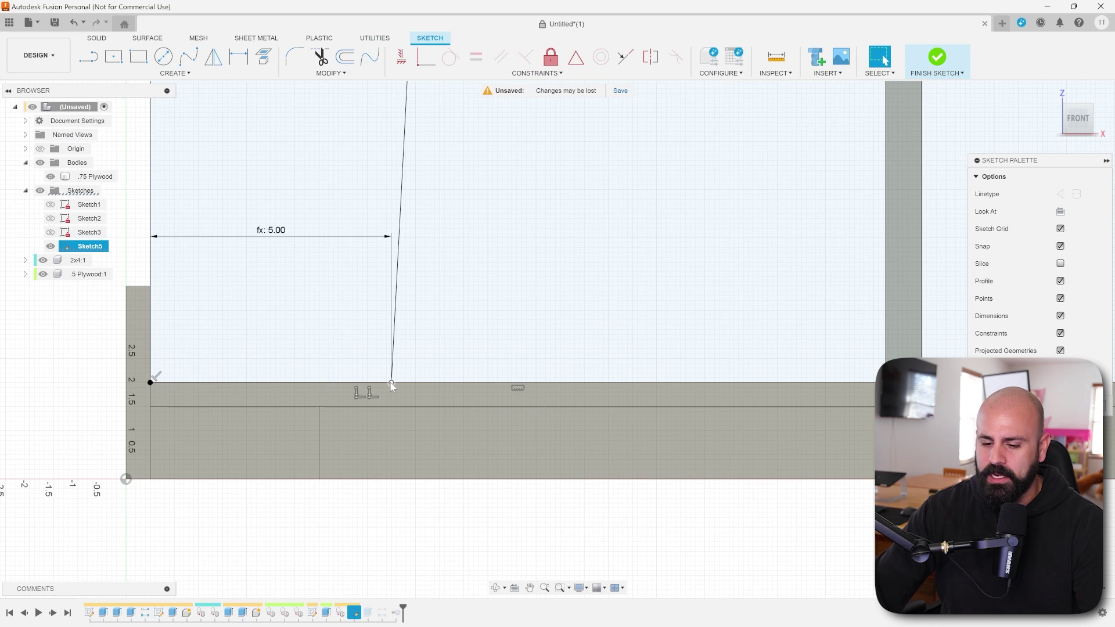
pyautogui.press('l')
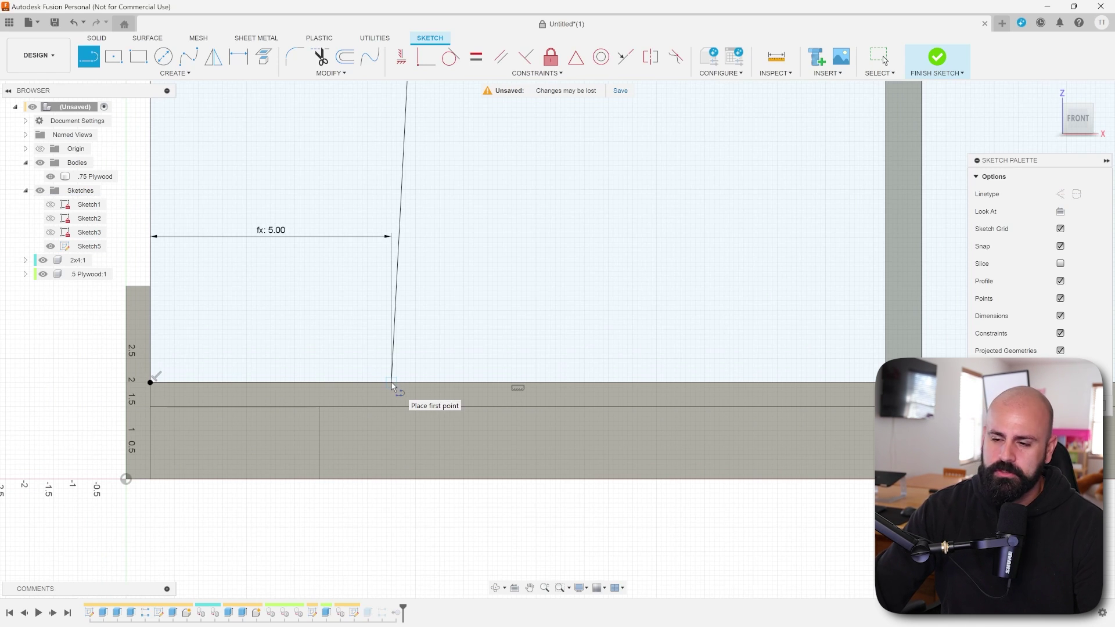
pyautogui.click(393, 383)
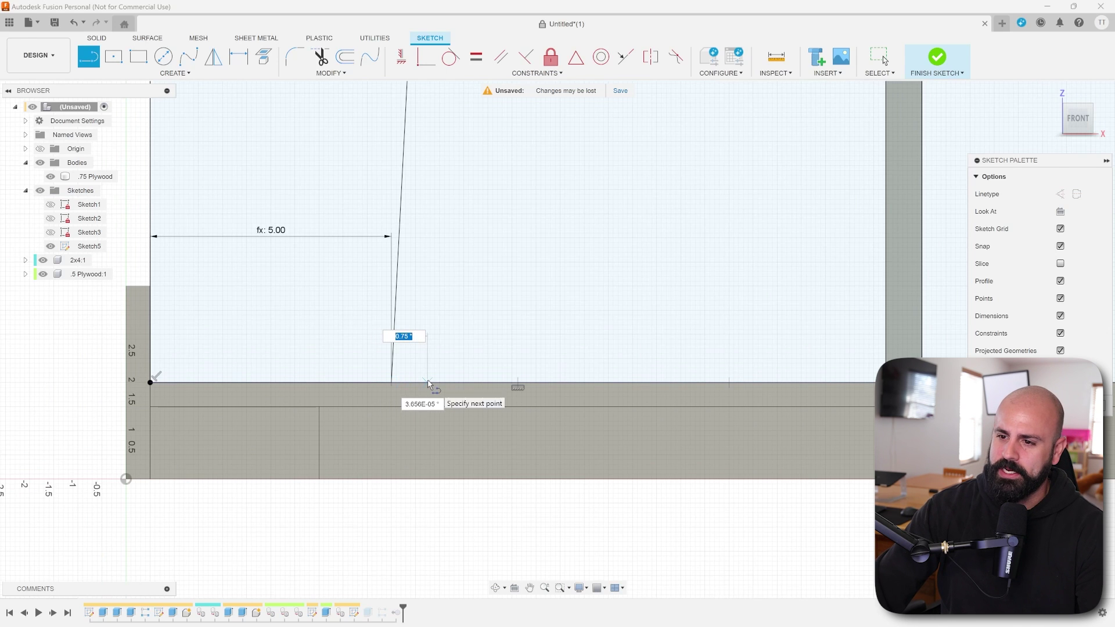
pyautogui.write('ply')
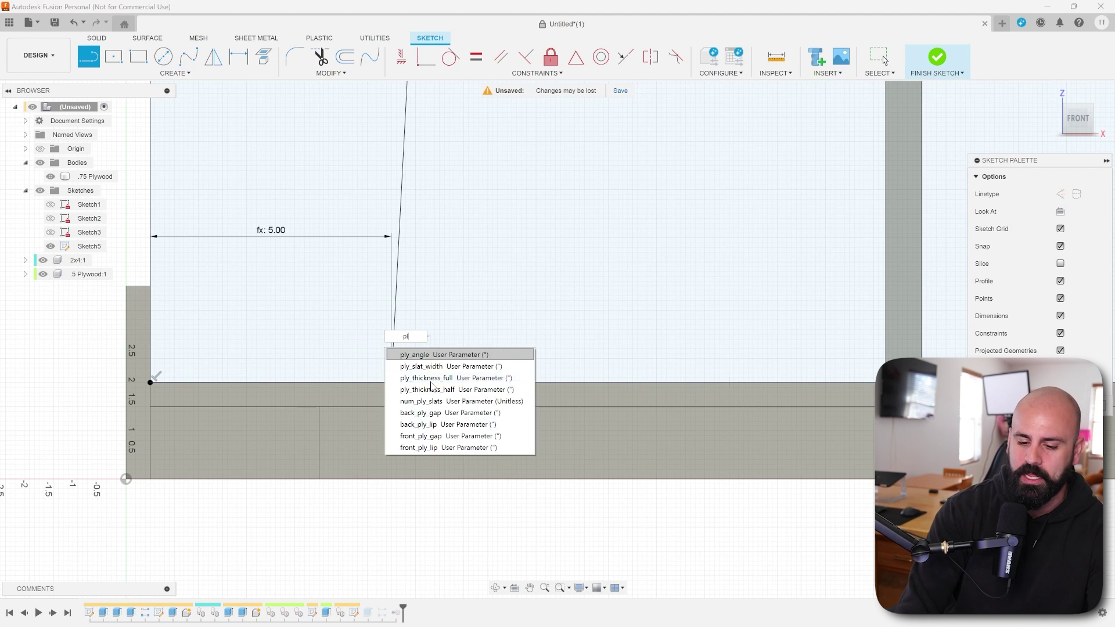
pyautogui.press('Down')
pyautogui.press('Down')
pyautogui.press('Return')
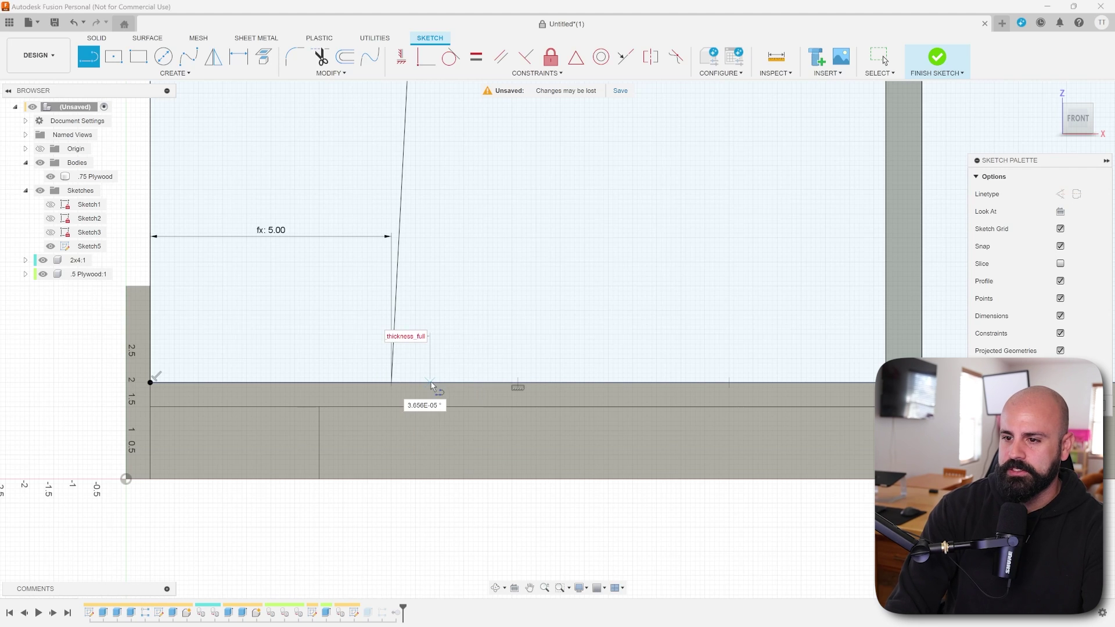
pyautogui.press('Tab')
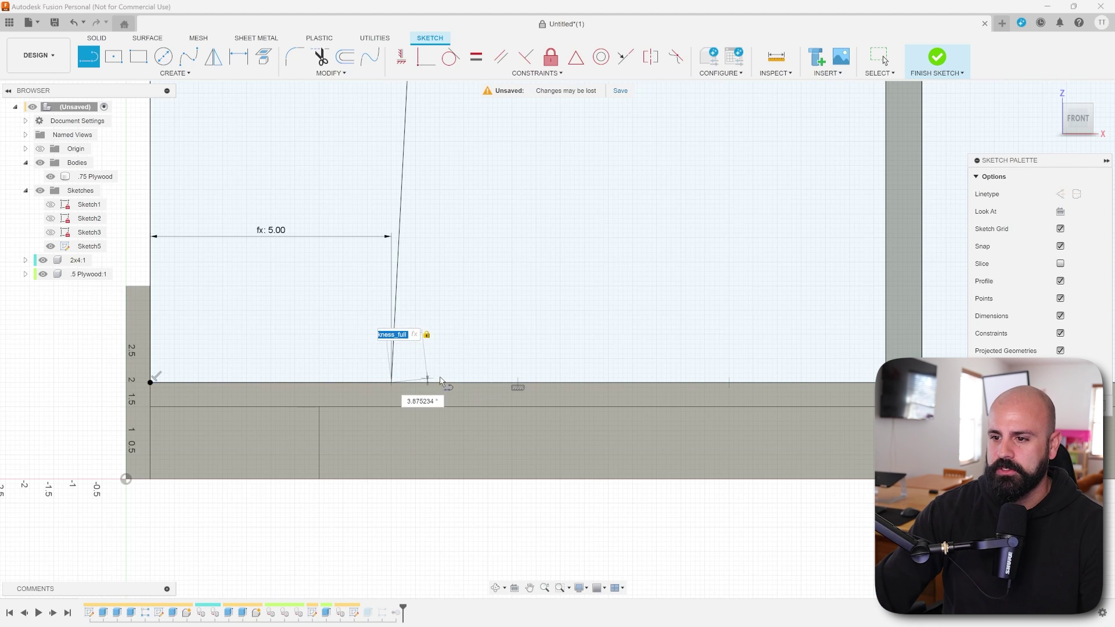
pyautogui.press('Tab')
pyautogui.press('Tab')
pyautogui.press('Return')
# Step: Draw a second angled line from the short line's free end to the rectangle's top edge, setting its 87° angle from ply_angle
pyautogui.scroll(-8, 430, 385)
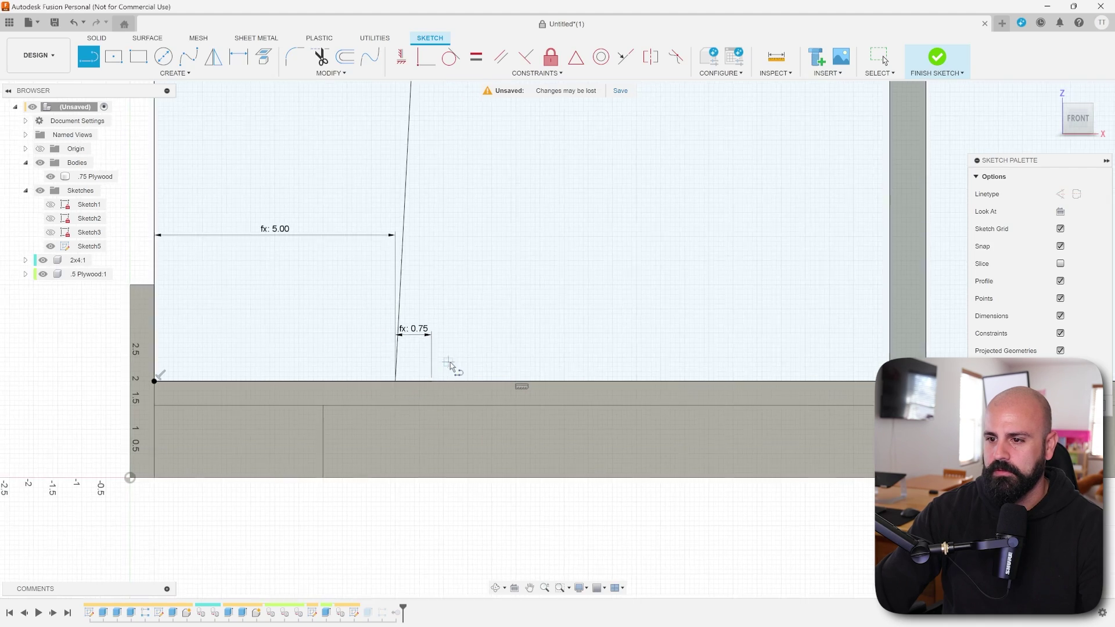
pyautogui.scroll(5, 447, 364)
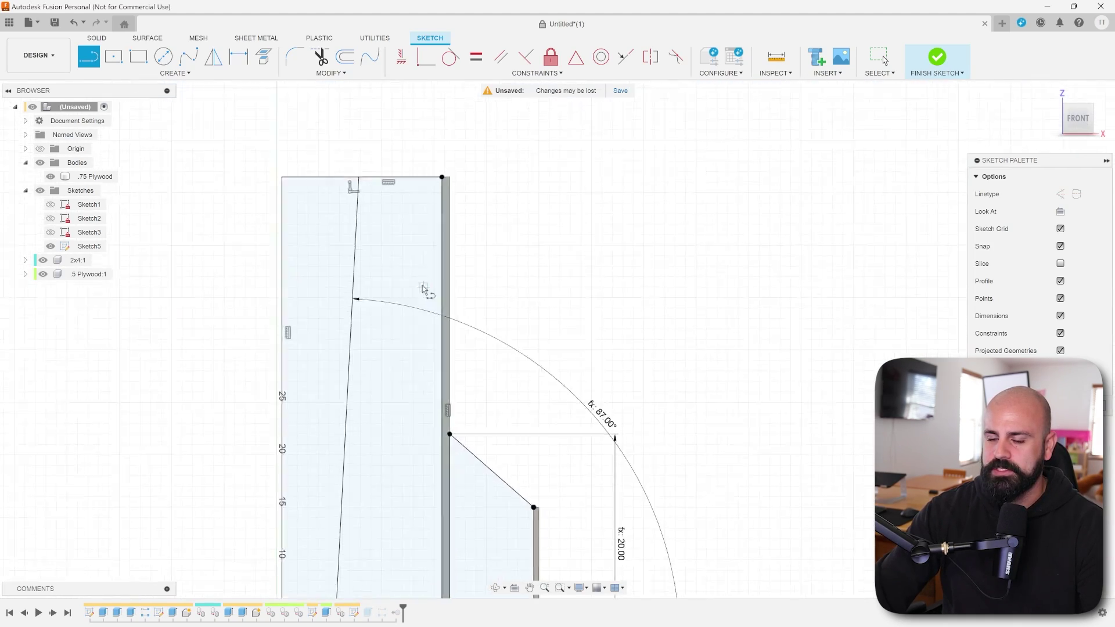
pyautogui.moveTo(354, 267); pyautogui.dragTo(382, 265, button='middle')
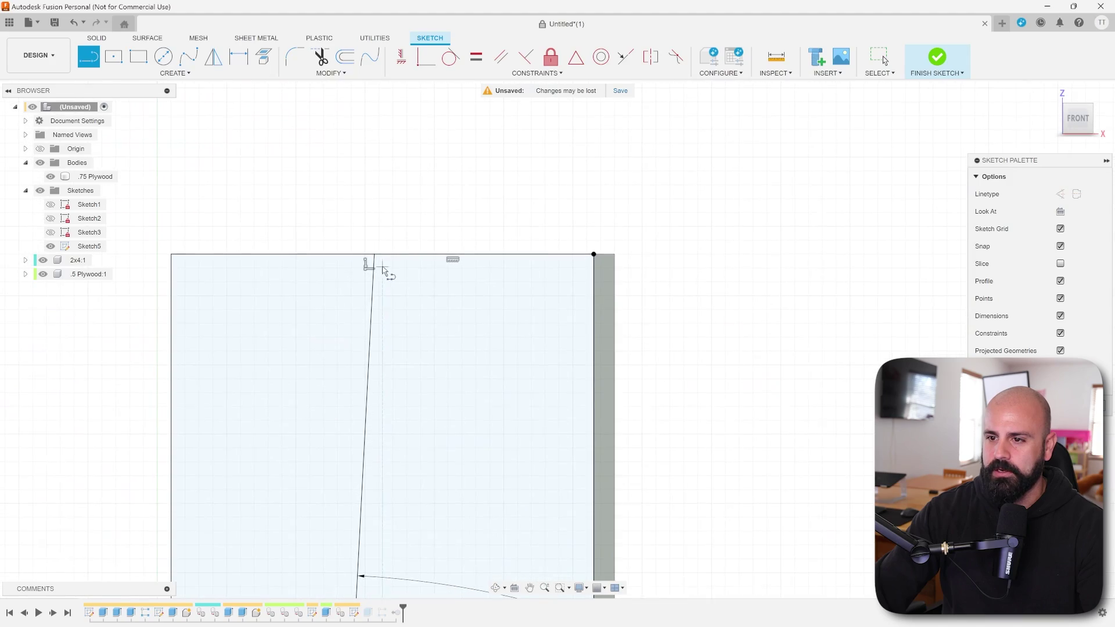
pyautogui.scroll(-5, 375, 259)
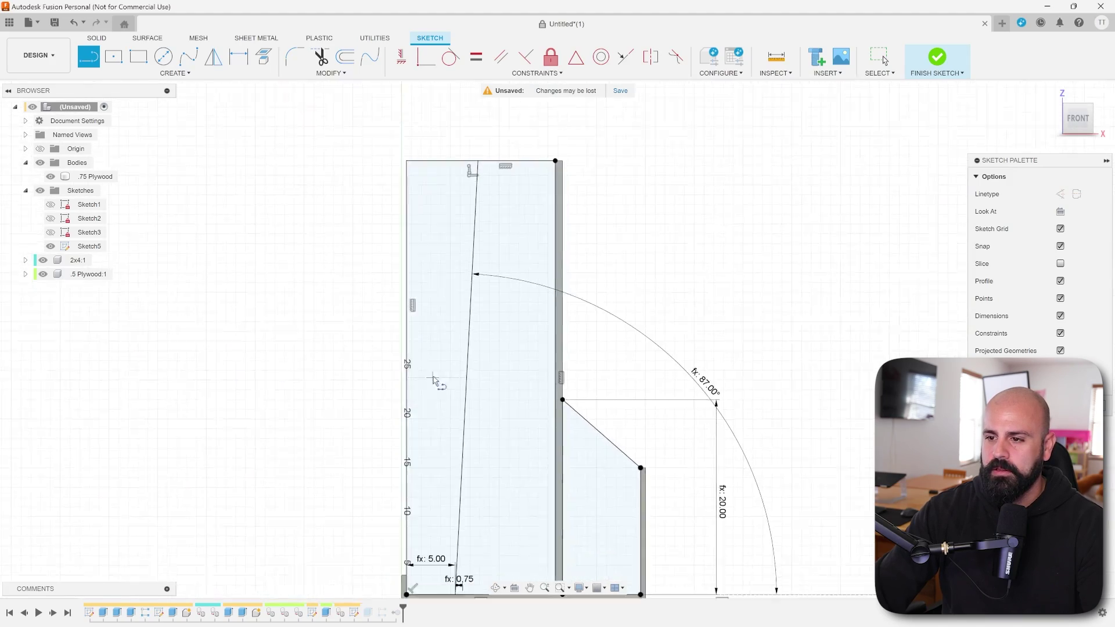
pyautogui.scroll(6, 372, 444)
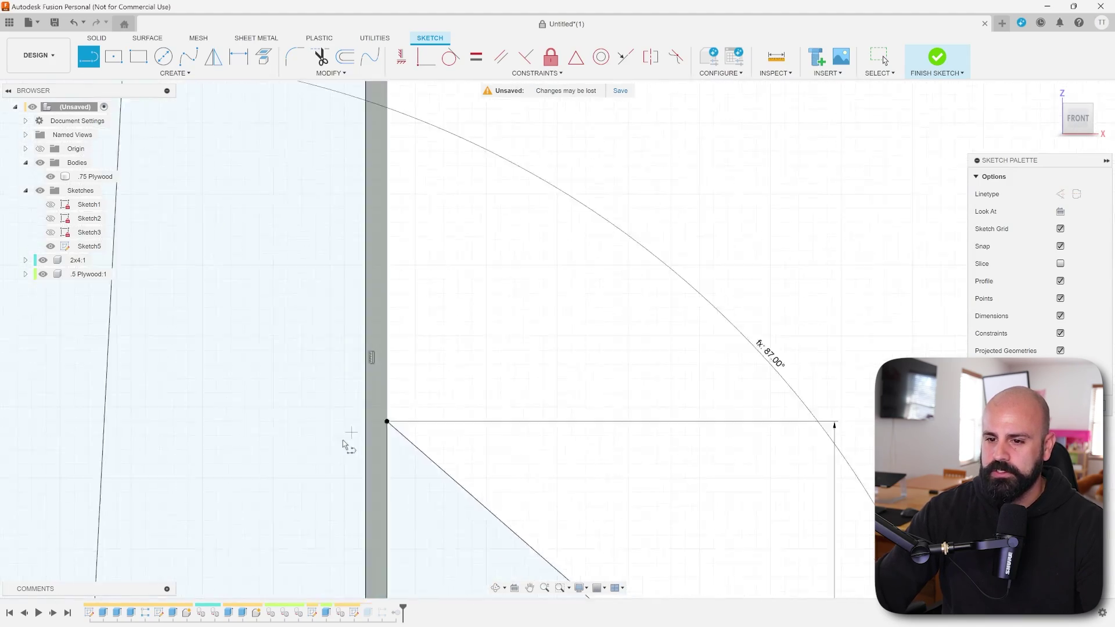
pyautogui.scroll(-1, 393, 489)
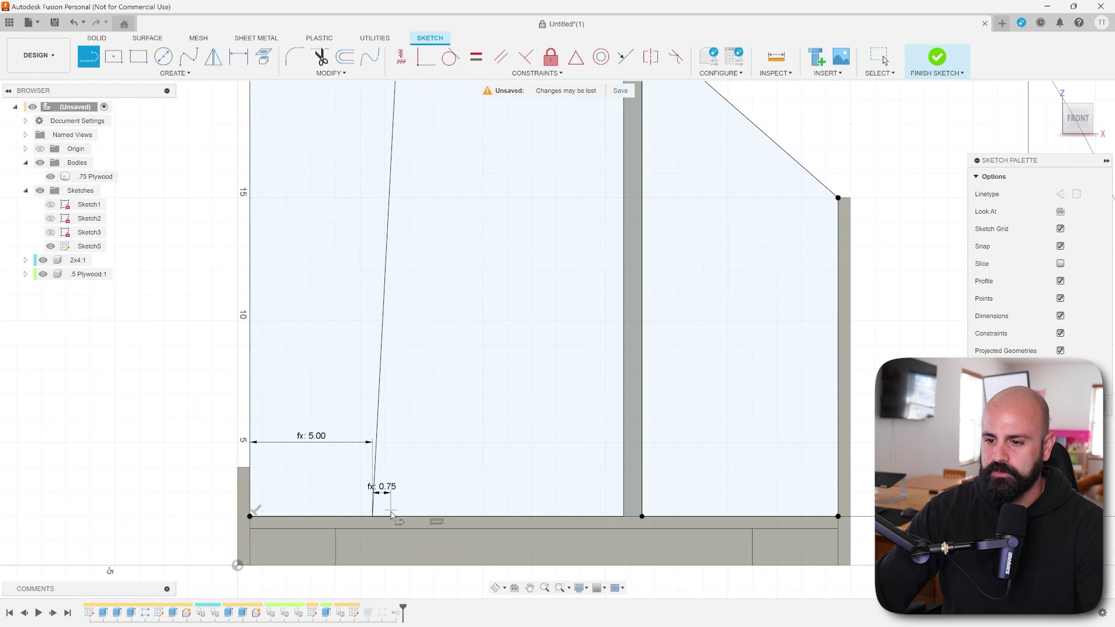
pyautogui.click(391, 520)
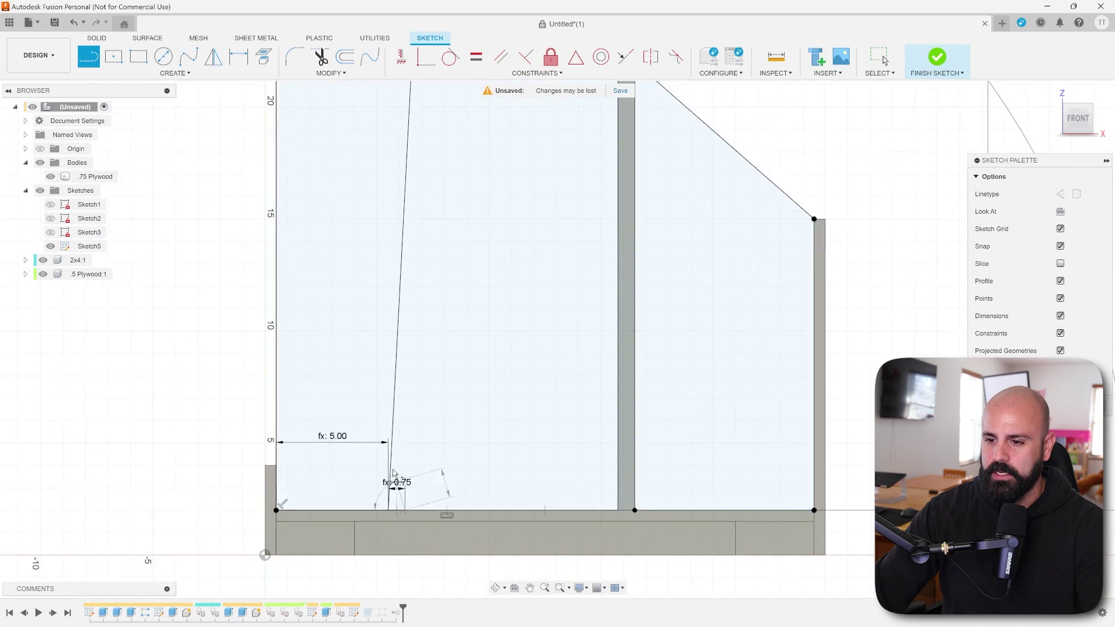
pyautogui.scroll(-5, 391, 521)
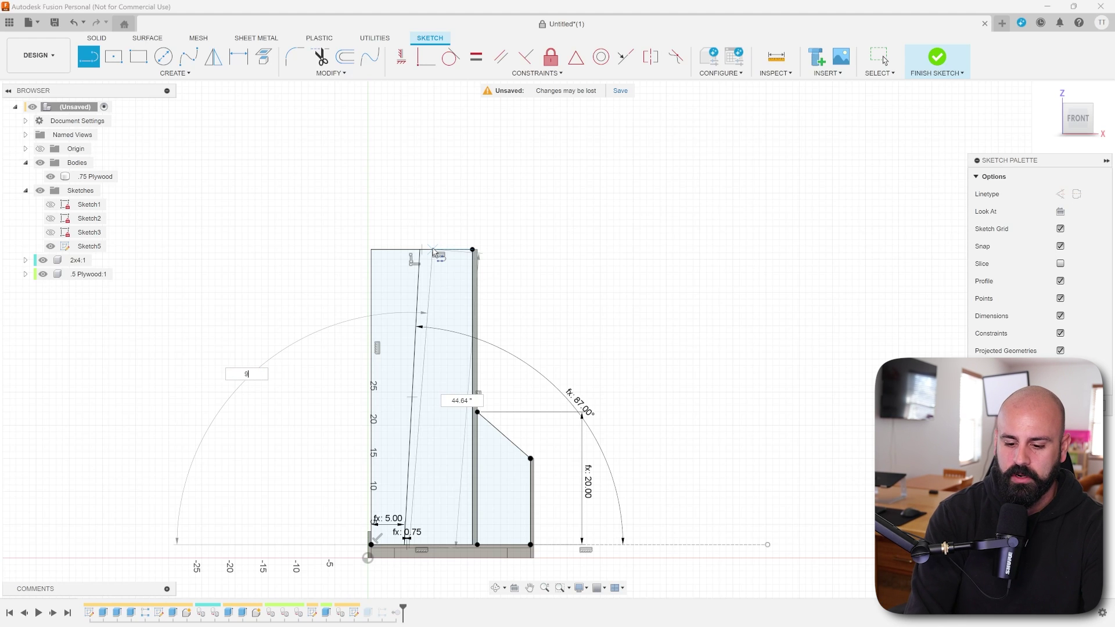
pyautogui.write('ply')
pyautogui.press('Return')
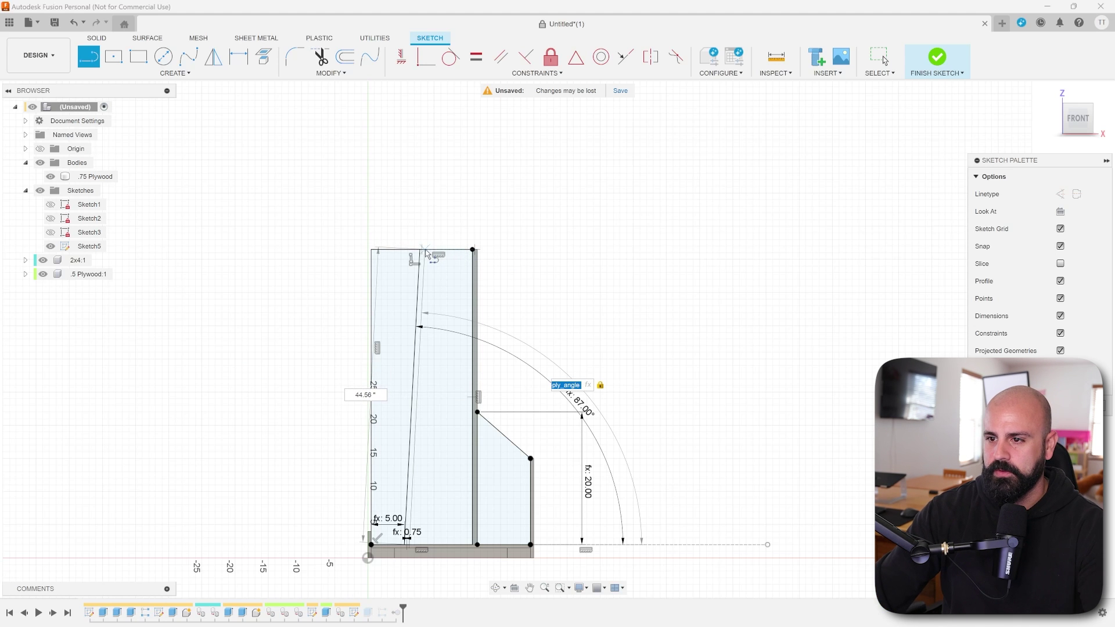
pyautogui.scroll(5, 428, 255)
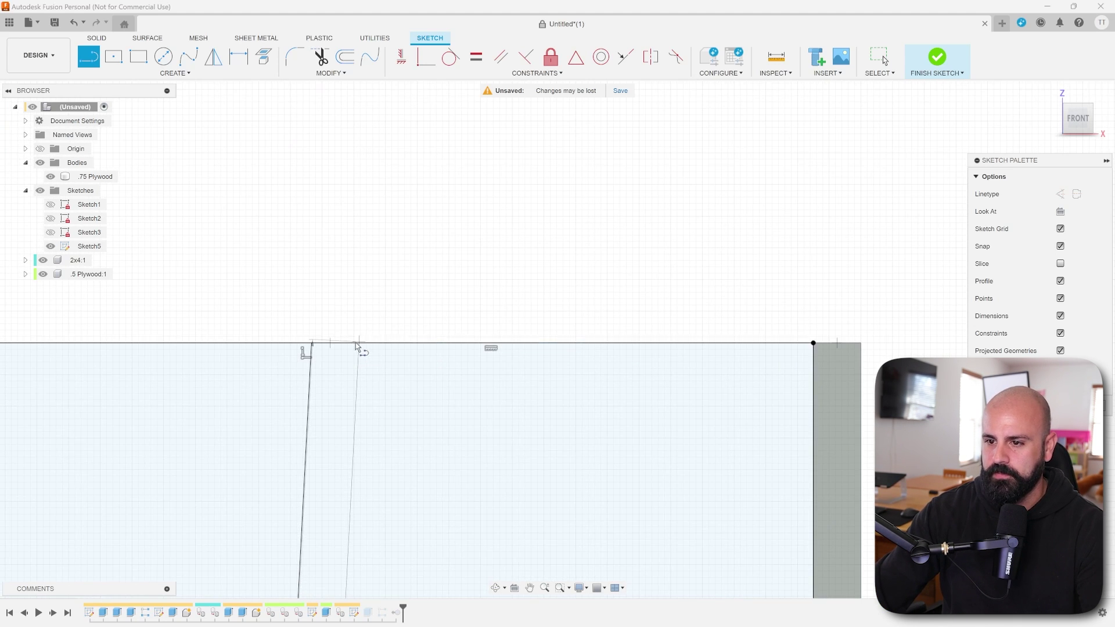
pyautogui.click(359, 344)
pyautogui.scroll(-10, 453, 339)
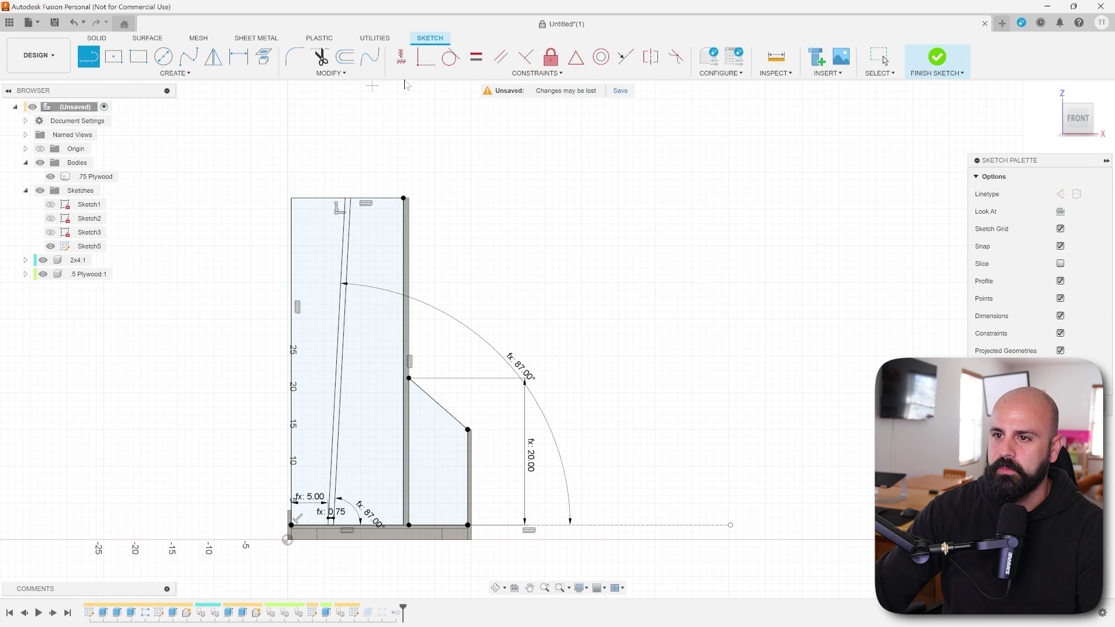
# Step: Set the total_height user parameter to 55 inches to test both angled lines
pyautogui.click(345, 75)
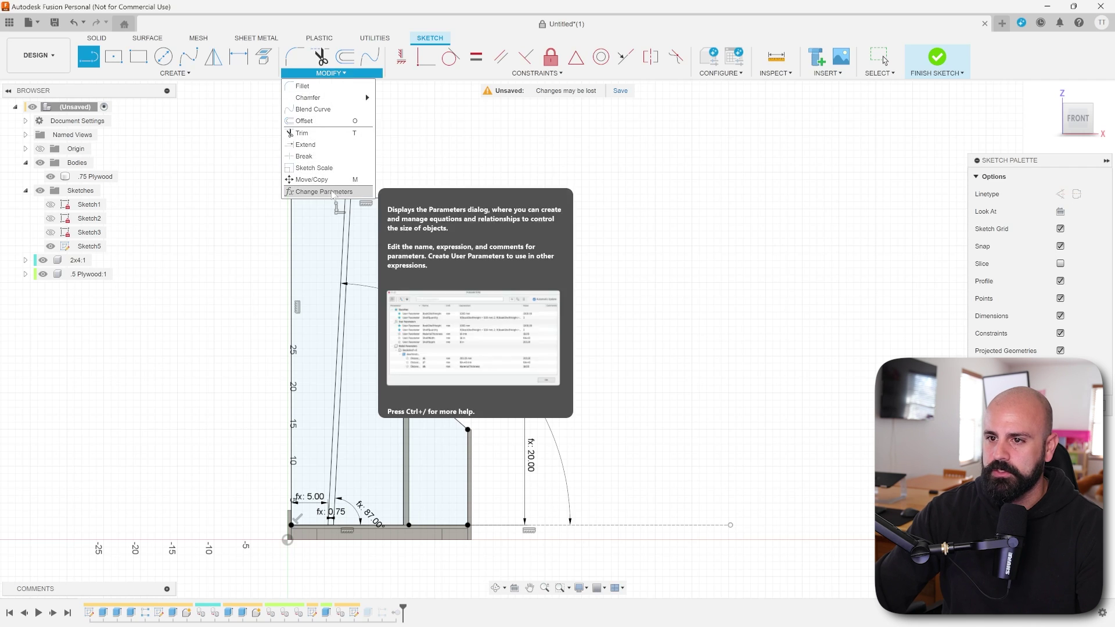
pyautogui.click(355, 120)
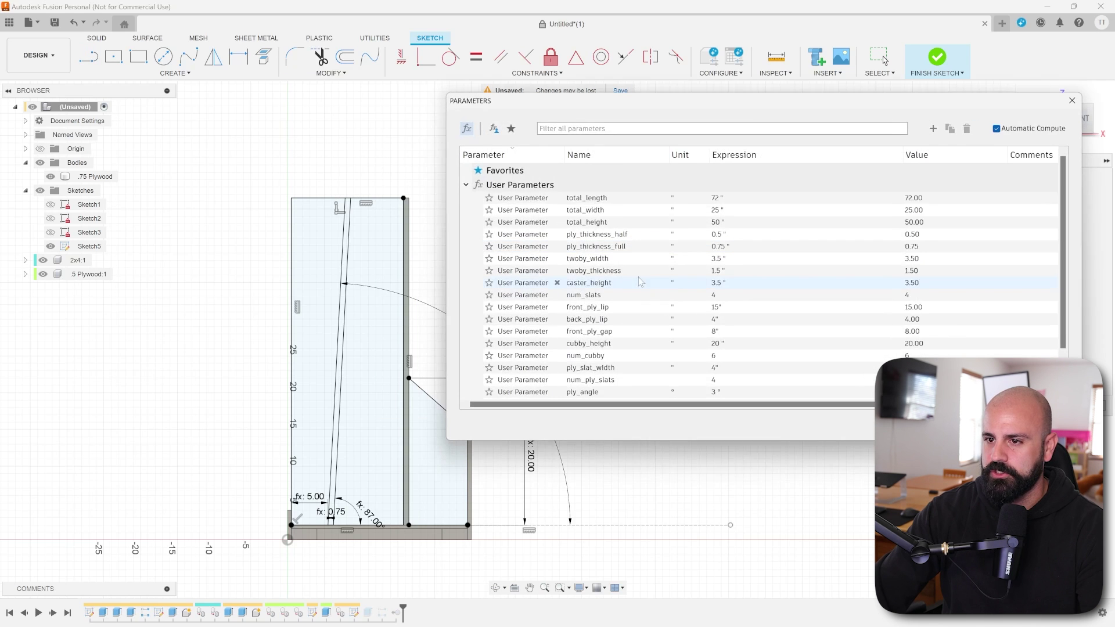
pyautogui.doubleClick(731, 222)
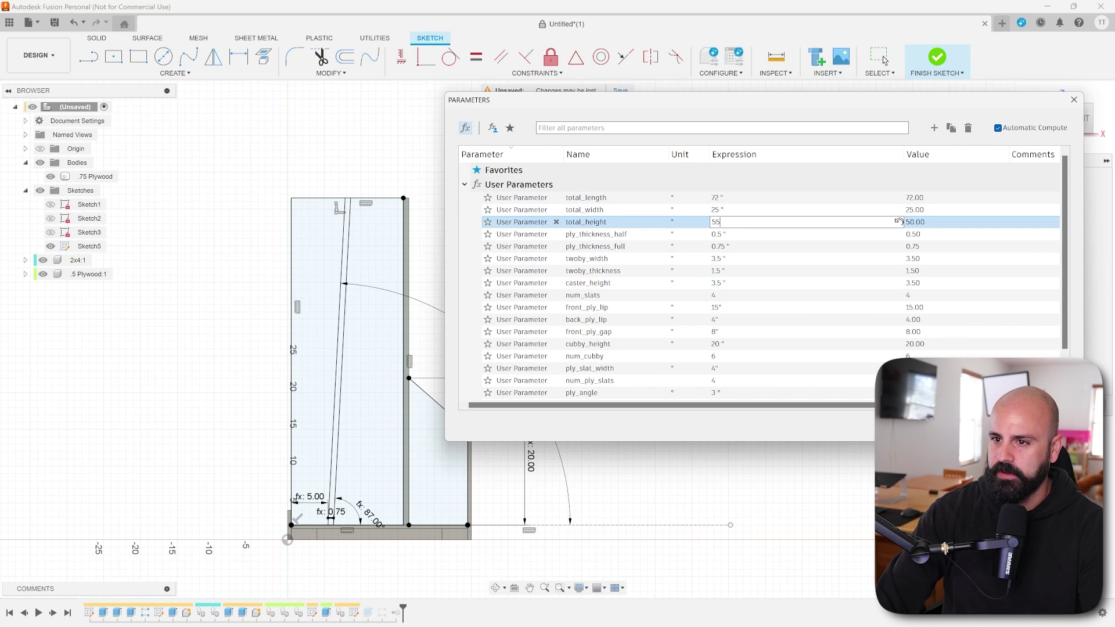
pyautogui.write('55')
pyautogui.press('Return')
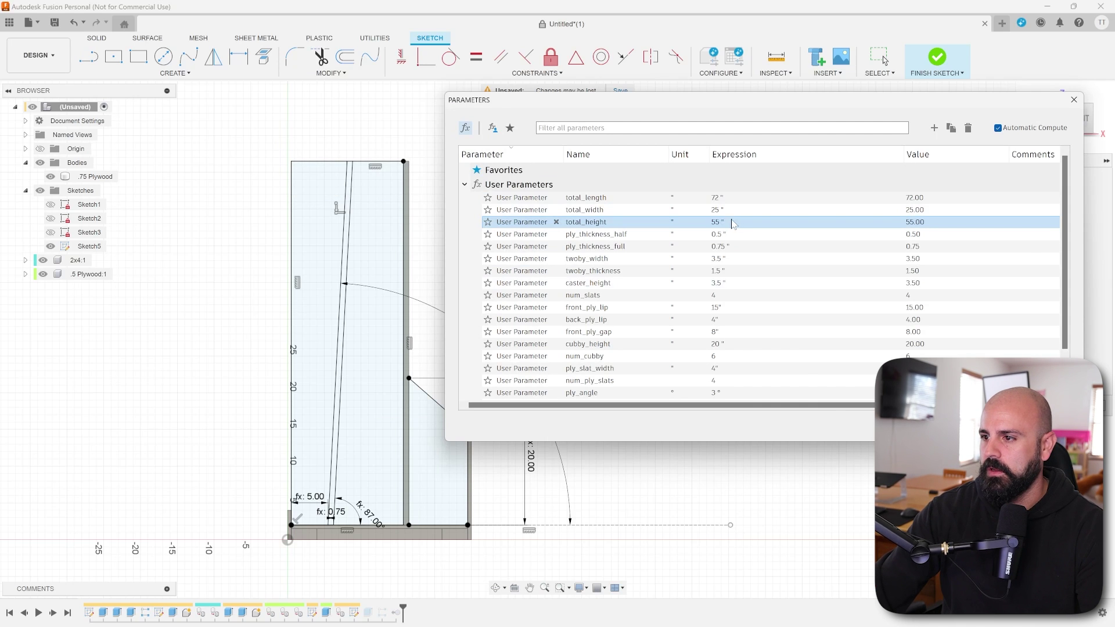
# Step: Set total_height back to 50 inches and close the parameters
pyautogui.click(736, 224)
pyautogui.press('Return')
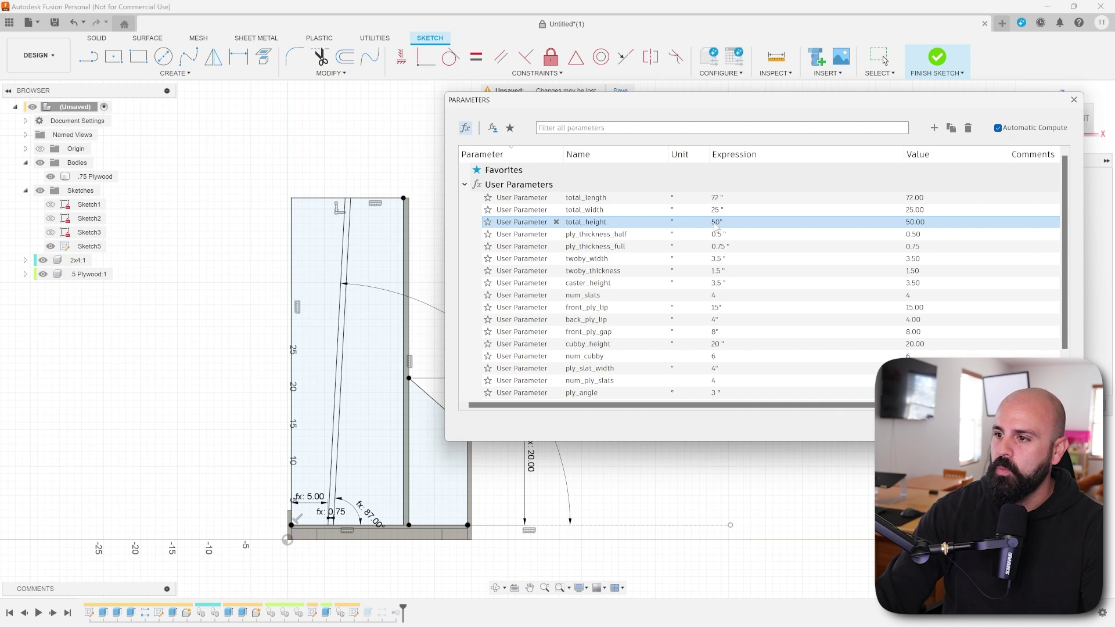
pyautogui.press('Escape')
pyautogui.scroll(3, 495, 381)
pyautogui.scroll(-3, 497, 372)
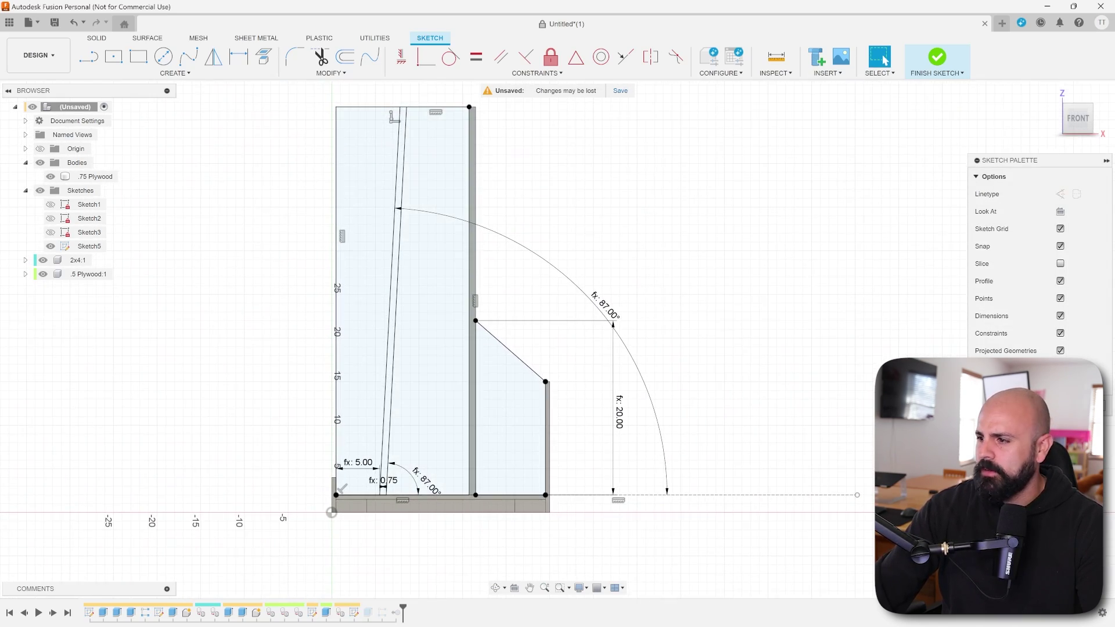
# Step: Finish the sketch and extrude the narrow angled profile by -ply_slat_width as a new body
pyautogui.click(937, 57)
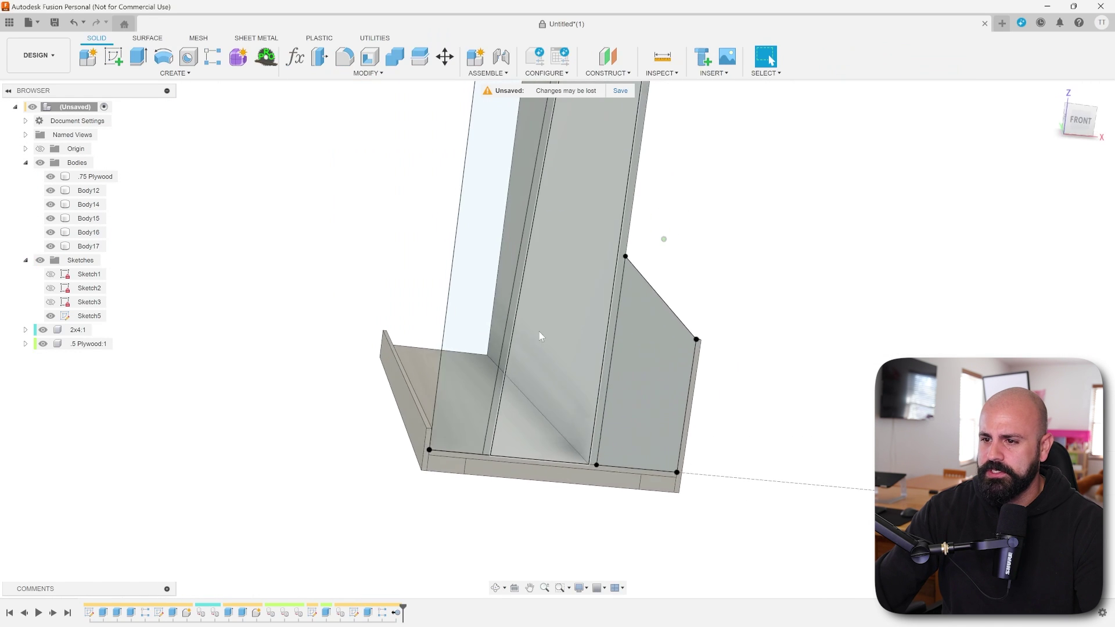
pyautogui.scroll(5, 504, 330)
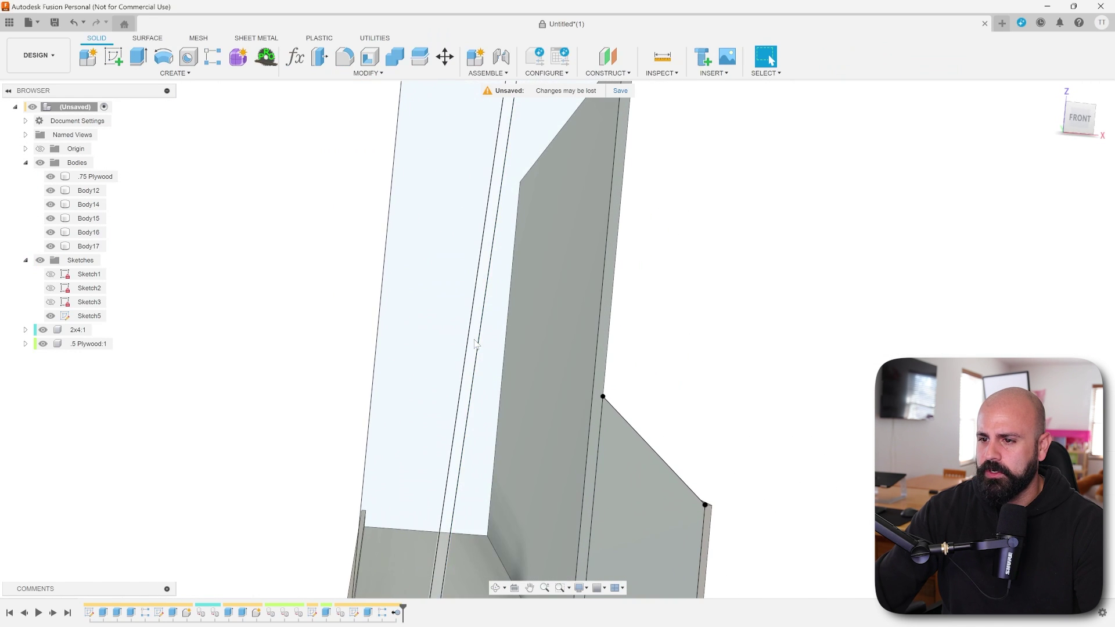
pyautogui.click(475, 343)
pyautogui.scroll(-5, 532, 373)
pyautogui.keyDown('shift'); pyautogui.moveTo(532, 373); pyautogui.dragTo(562, 442, button='middle'); pyautogui.keyUp('shift')
pyautogui.press('e')
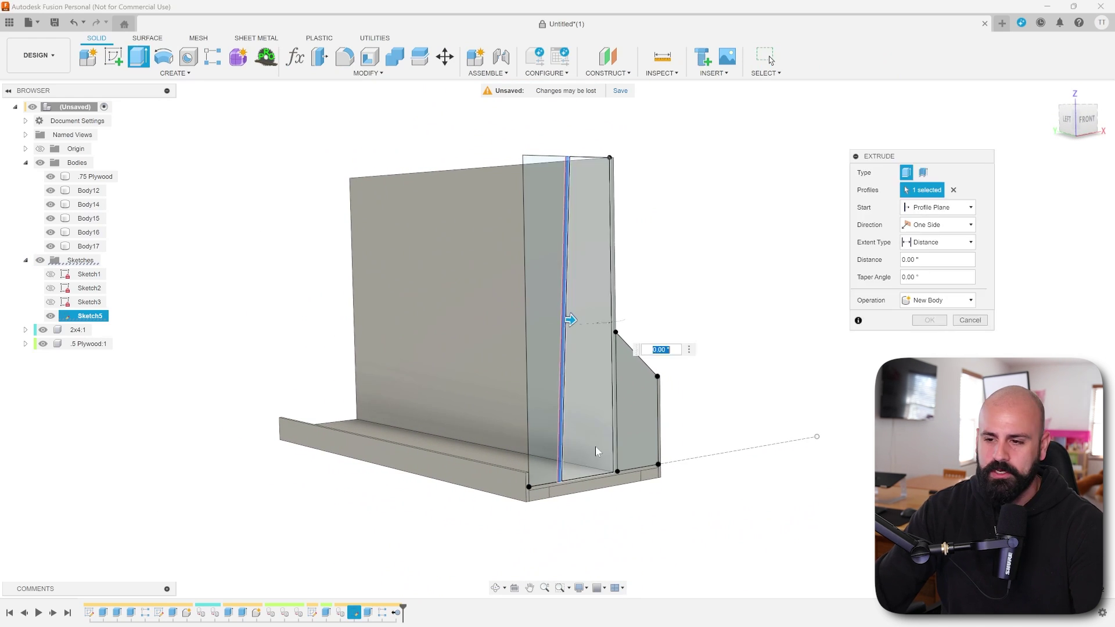
pyautogui.moveTo(569, 320); pyautogui.dragTo(535, 342)
pyautogui.write('-slat')
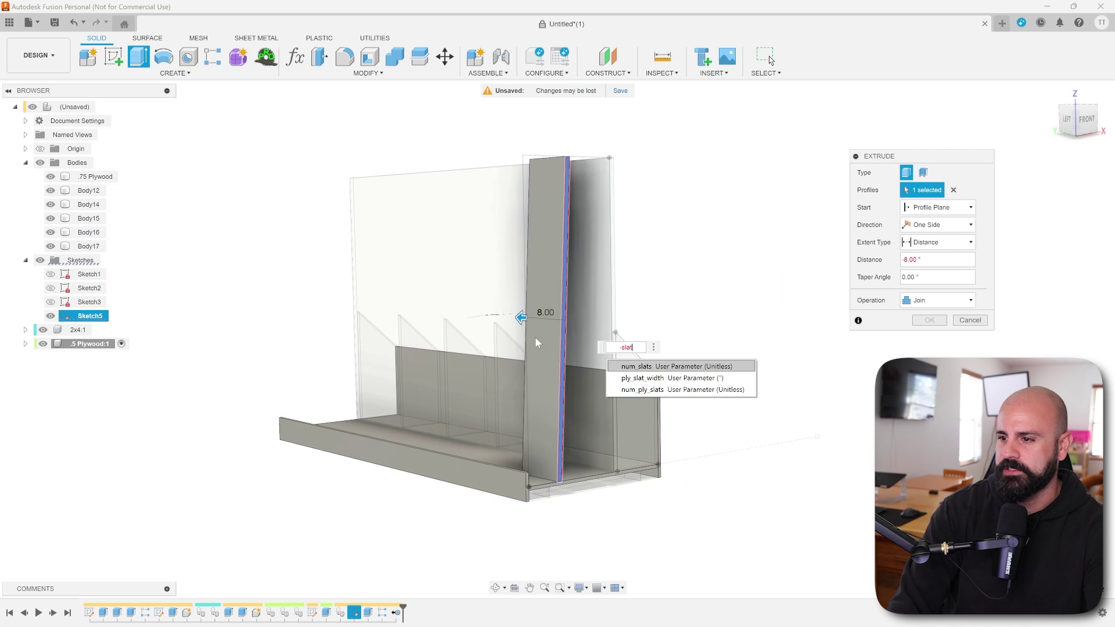
pyautogui.press('Down')
pyautogui.press('Return')
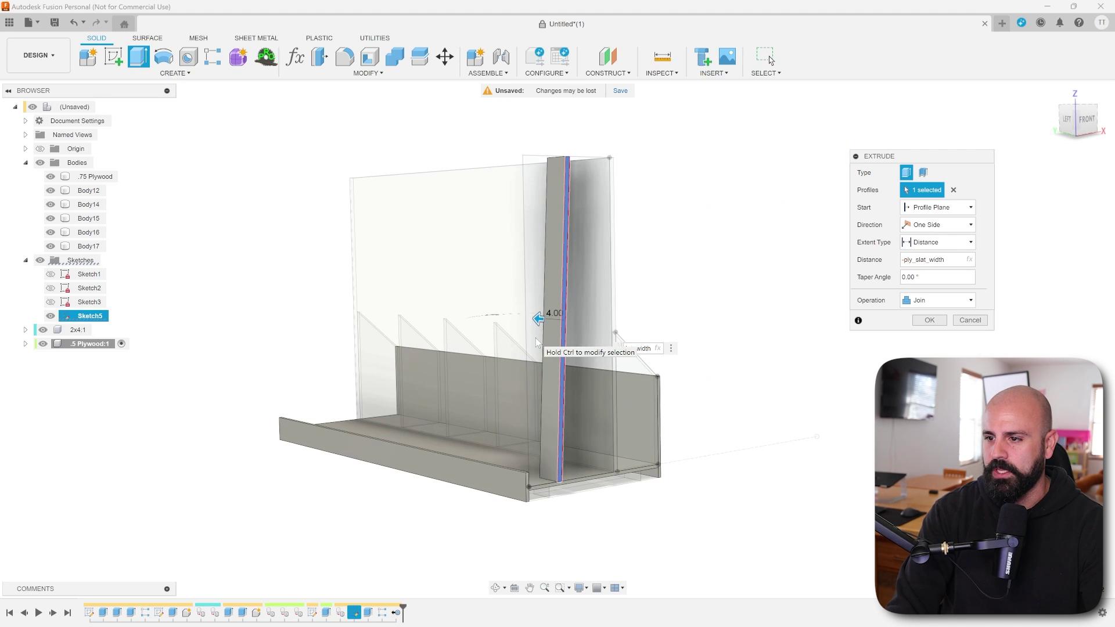
pyautogui.click(953, 300)
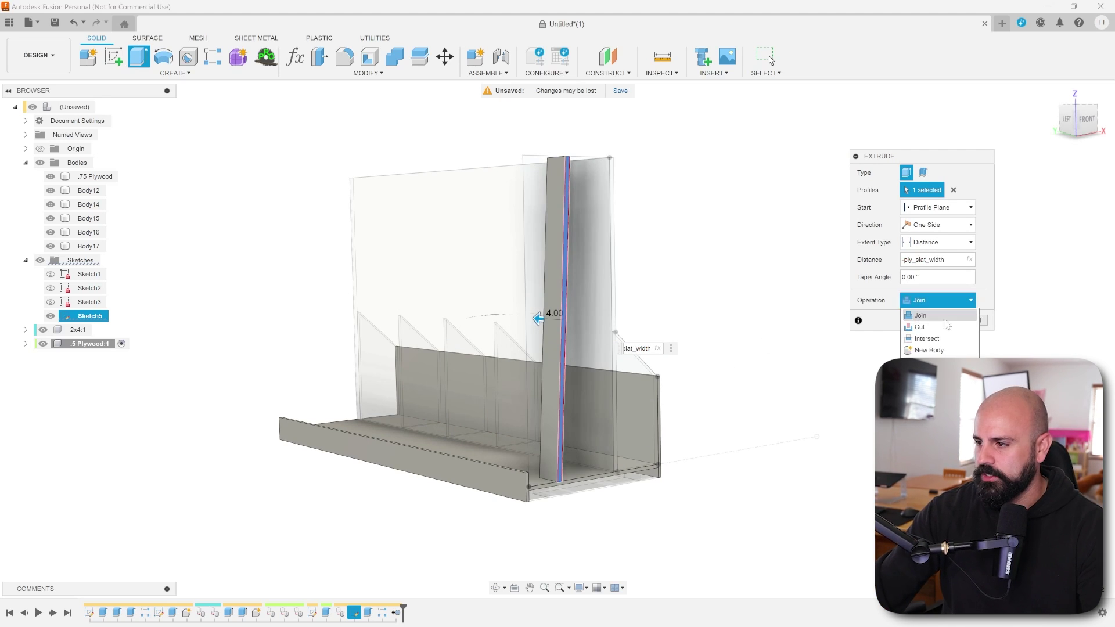
pyautogui.click(930, 347)
pyautogui.click(930, 321)
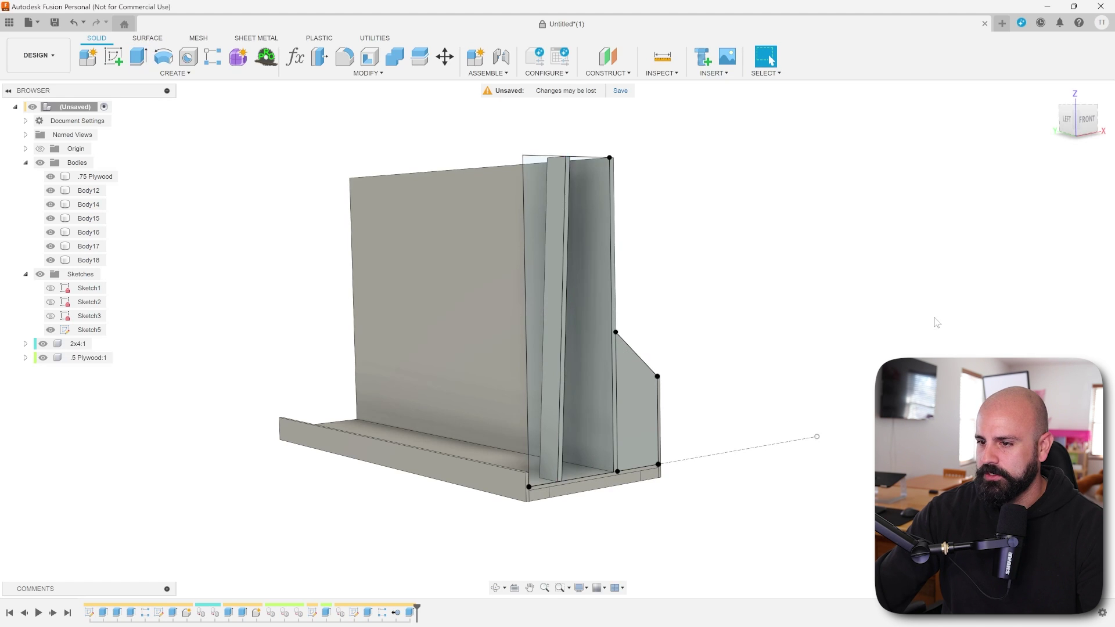
# Step: Hide the visible sketch that holds the narrow slat's angled profile
pyautogui.moveTo(351, 334); pyautogui.dragTo(302, 335, button='middle')
pyautogui.click(50, 330)
pyautogui.scroll(-2, 512, 397)
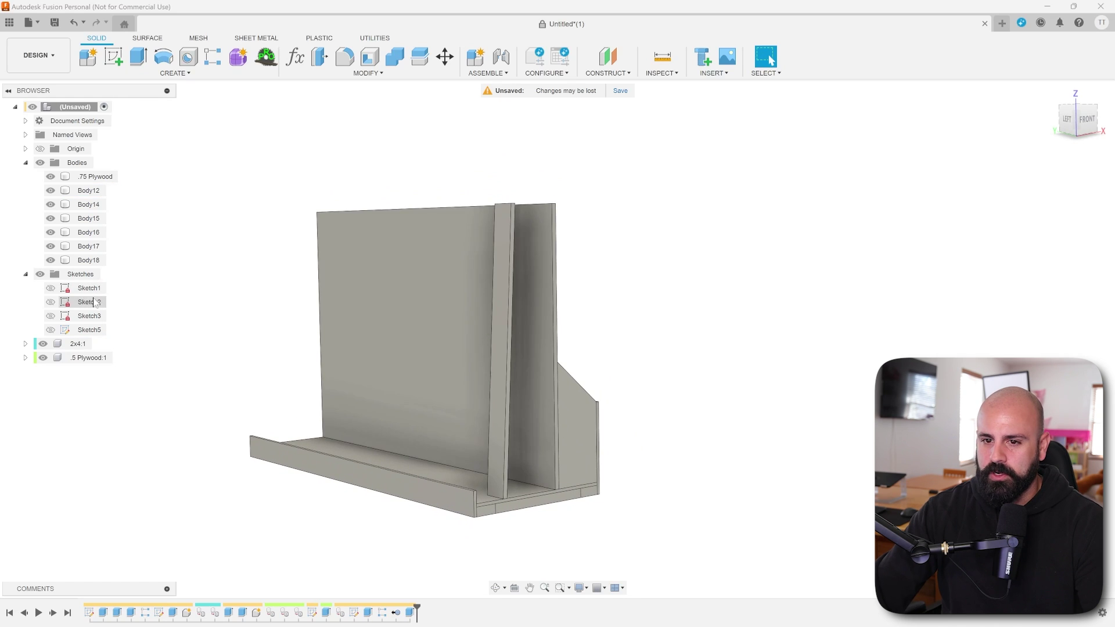
# Step: Set up a rectangular pattern of the angled slat body along the low lip's long edge, with num_ply_slats as the quantity
pyautogui.click(86, 261)
pyautogui.keyDown('shift'); pyautogui.moveTo(338, 169); pyautogui.dragTo(405, 336, button='middle'); pyautogui.keyUp('shift')
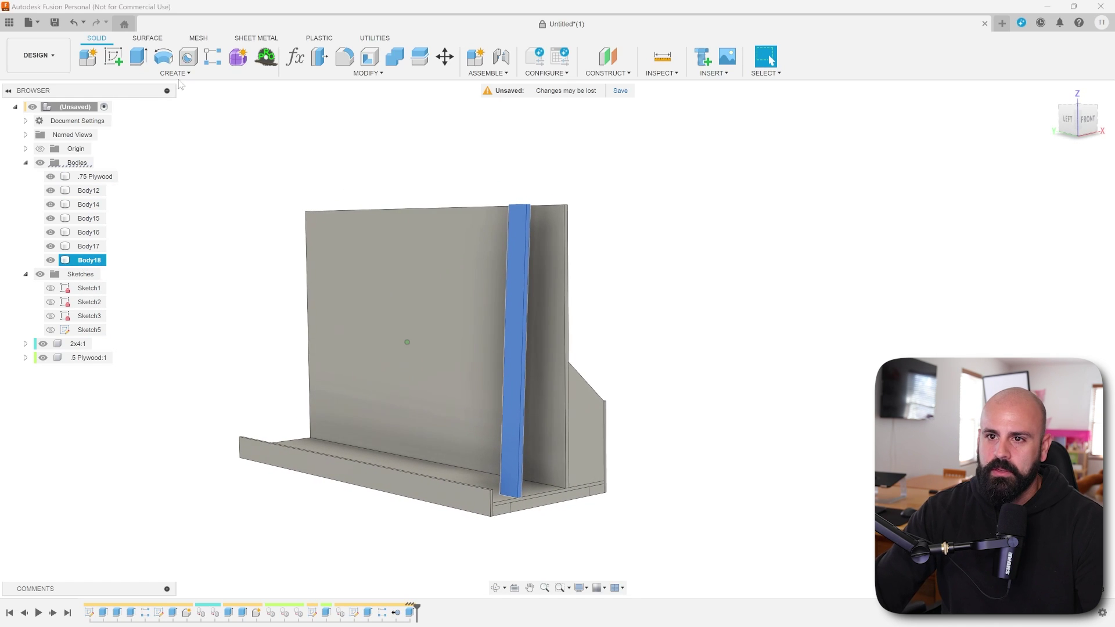
pyautogui.click(175, 73)
pyautogui.moveTo(117, 307)
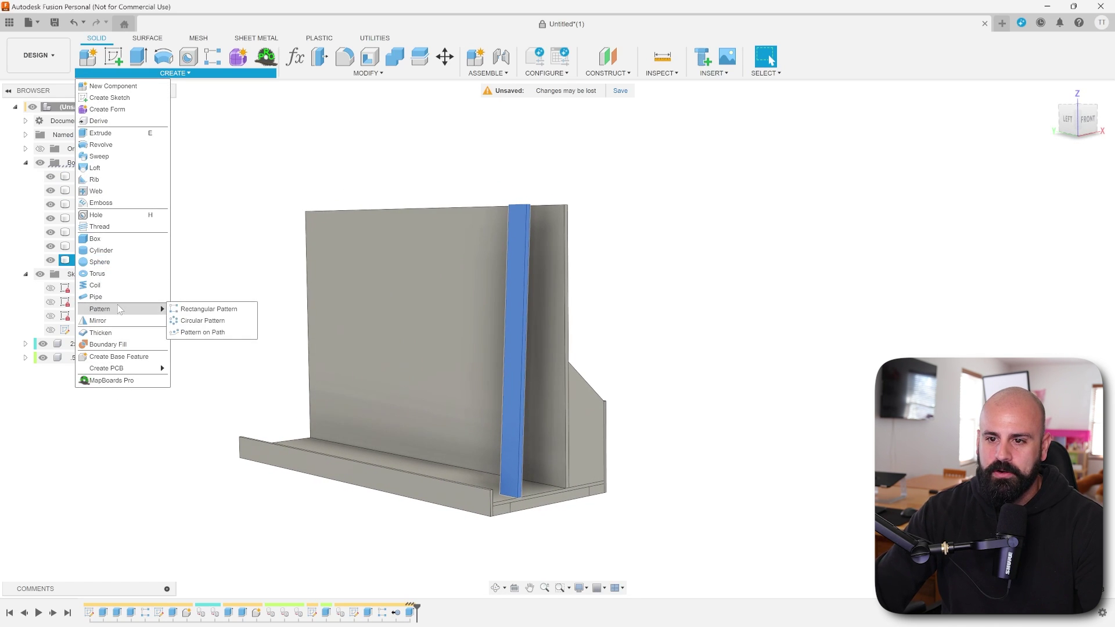
pyautogui.click(200, 309)
pyautogui.click(1037, 229)
pyautogui.keyDown('shift'); pyautogui.moveTo(465, 482); pyautogui.dragTo(339, 536, button='middle'); pyautogui.keyUp('shift')
pyautogui.click(347, 535)
pyautogui.keyDown('shift'); pyautogui.moveTo(428, 400); pyautogui.dragTo(599, 388, button='middle'); pyautogui.keyUp('shift')
pyautogui.moveTo(612, 360); pyautogui.dragTo(314, 281)
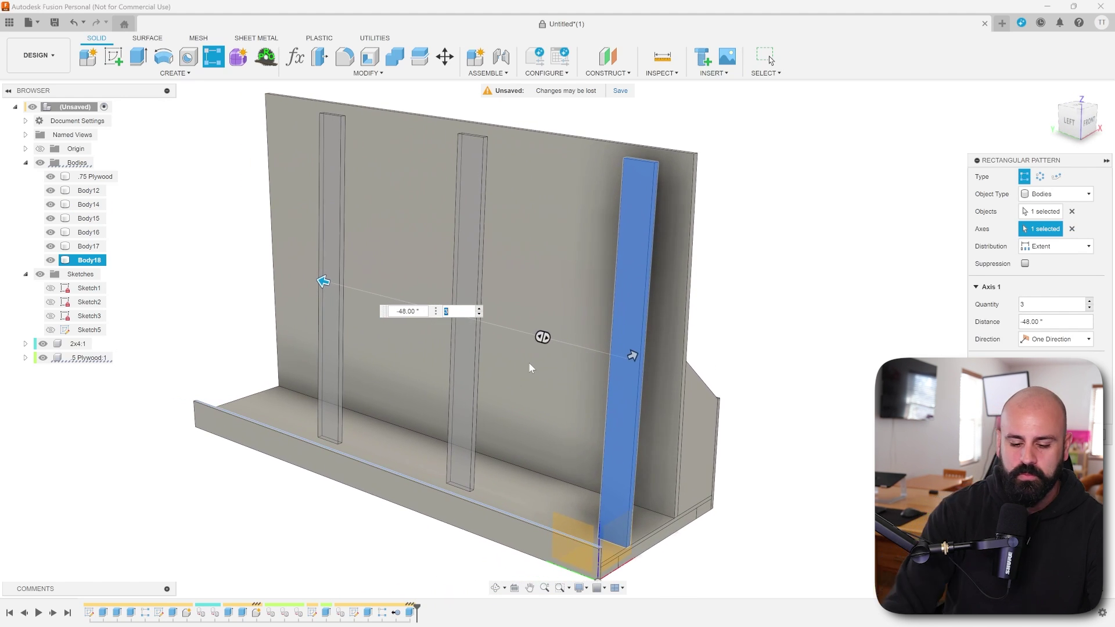
pyautogui.write('slat')
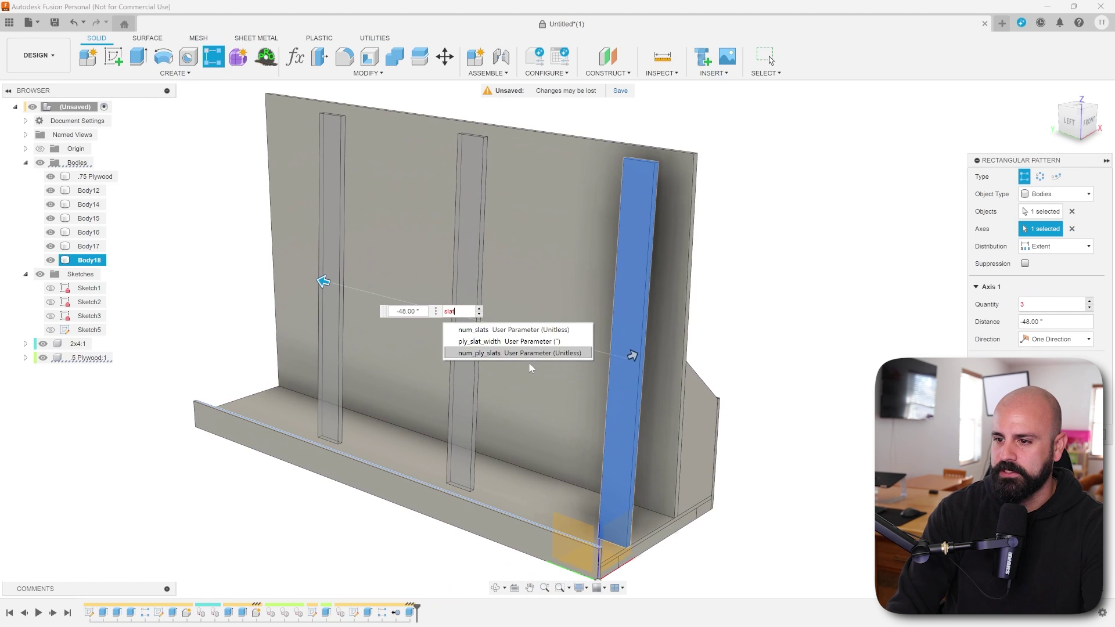
pyautogui.press('Return')
pyautogui.press('Tab')
# Step: Set the slat pattern's distance to -total_length + ply_slat_width and create the pattern
pyautogui.write('t')
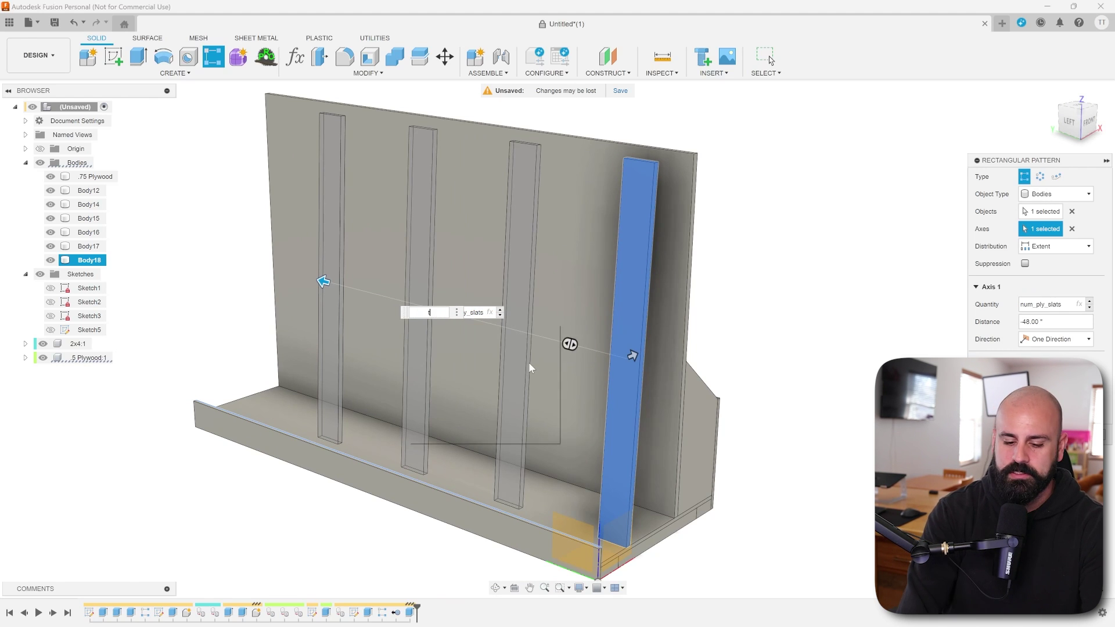
pyautogui.write('ot')
pyautogui.press('Down')
pyautogui.press('Return')
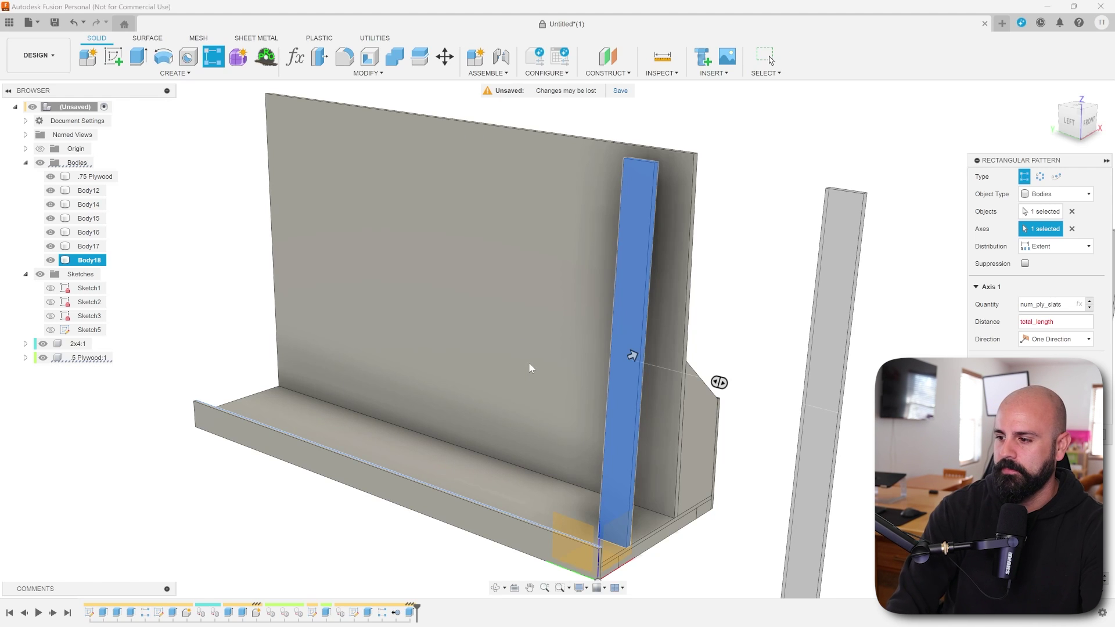
pyautogui.write('-')
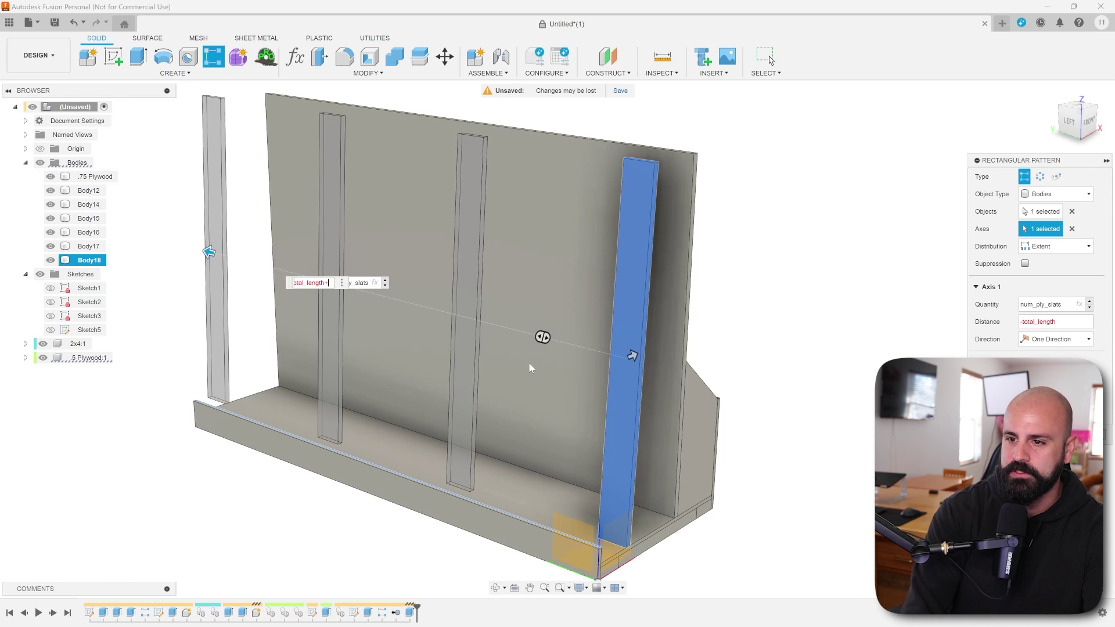
pyautogui.write('+ply_slat_width')
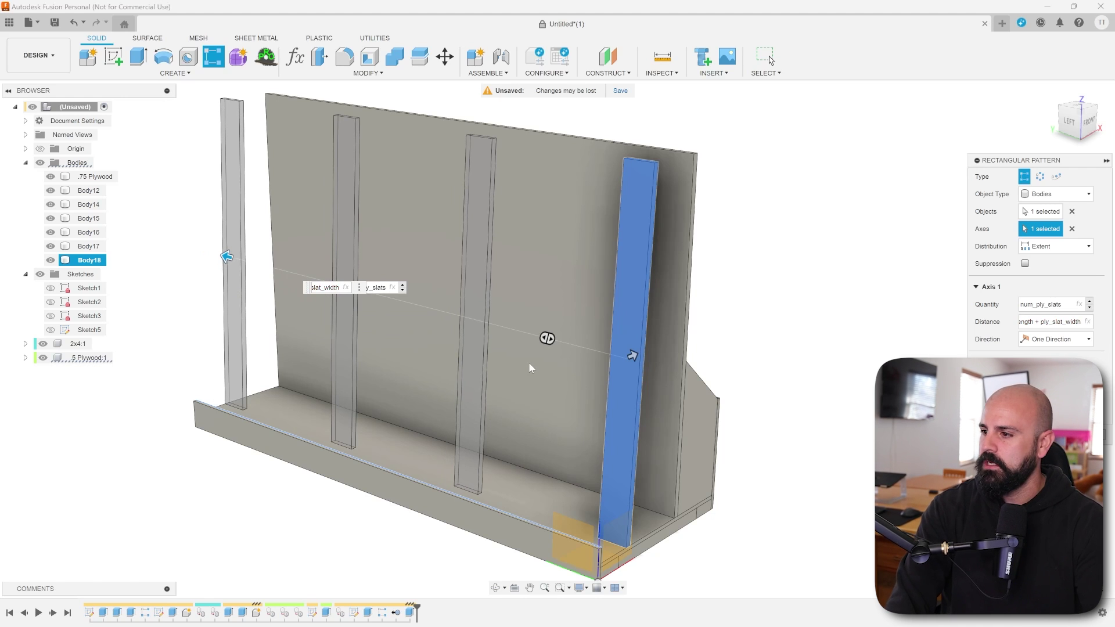
pyautogui.press('Return')
# Step: Start a new sketch on the large vertical plywood panel's face, on the side facing the slats
pyautogui.keyDown('shift'); pyautogui.moveTo(529, 364); pyautogui.dragTo(548, 340, button='middle'); pyautogui.keyUp('shift')
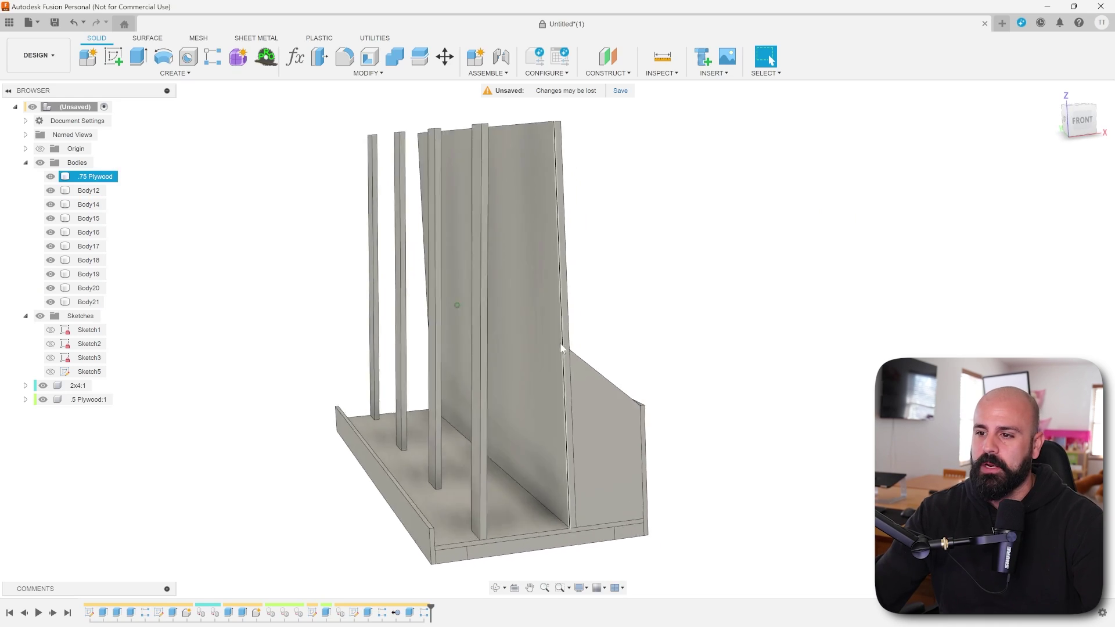
pyautogui.scroll(5, 461, 344)
pyautogui.keyDown('shift'); pyautogui.moveTo(461, 344); pyautogui.dragTo(140, 192, button='middle'); pyautogui.keyUp('shift')
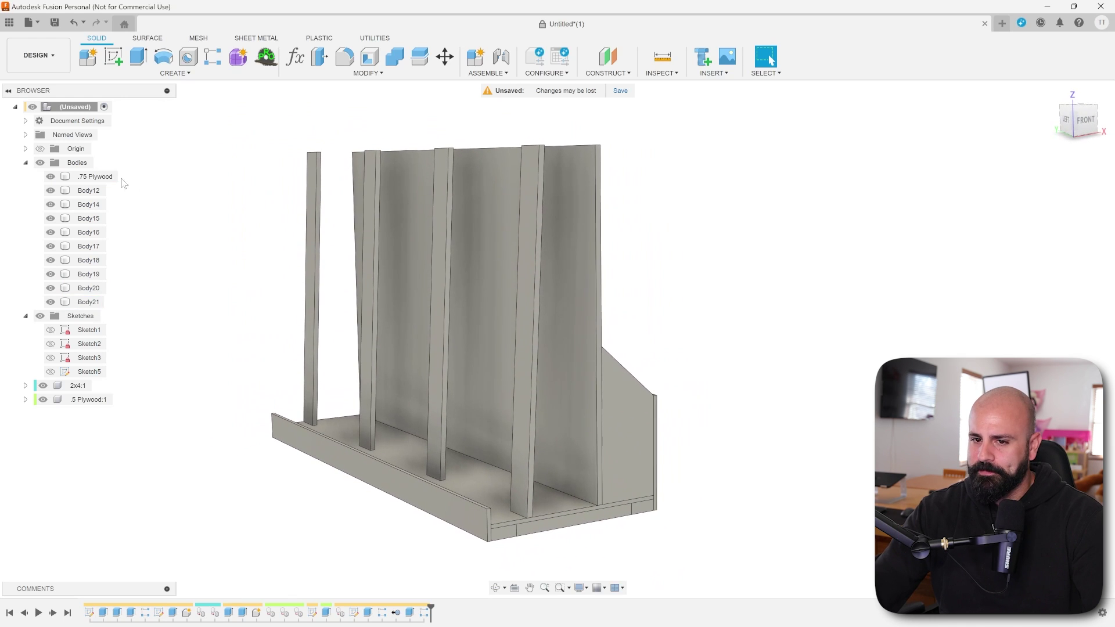
pyautogui.click(113, 58)
pyautogui.click(506, 500)
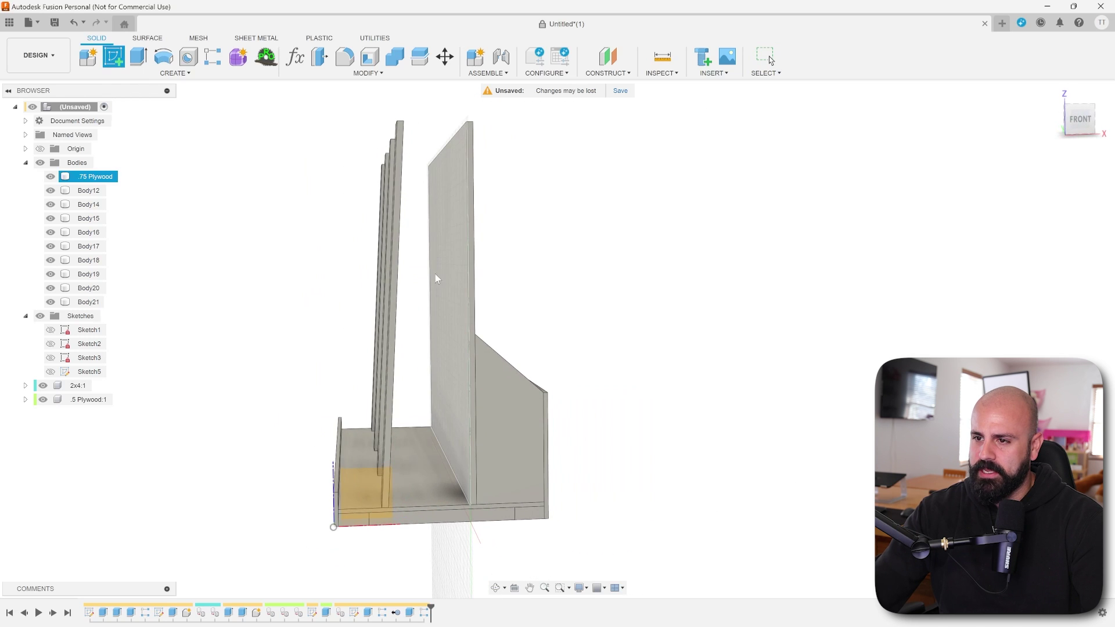
pyautogui.click(452, 270)
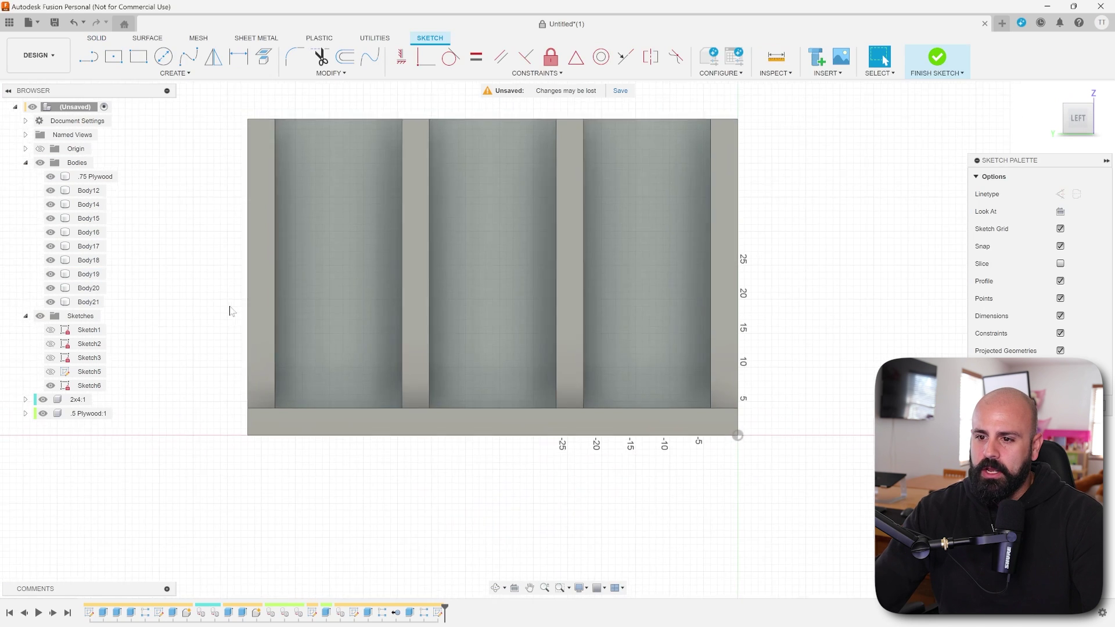
# Step: Hide the four angled slat bodies to expose the panel behind them
pyautogui.click(50, 303)
pyautogui.click(50, 288)
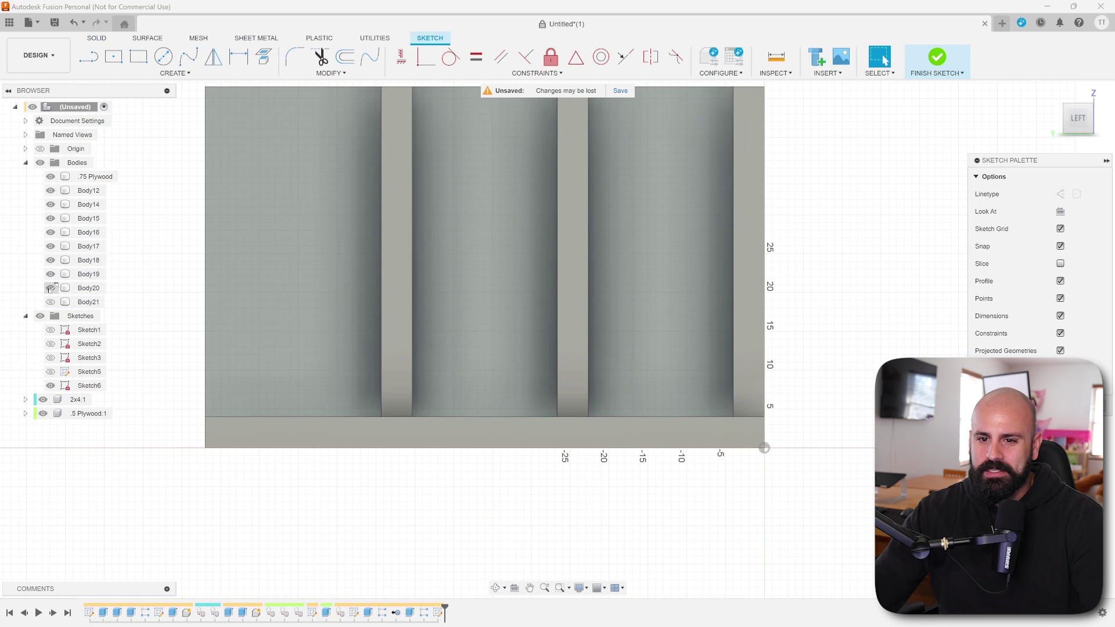
pyautogui.click(50, 274)
pyautogui.click(50, 260)
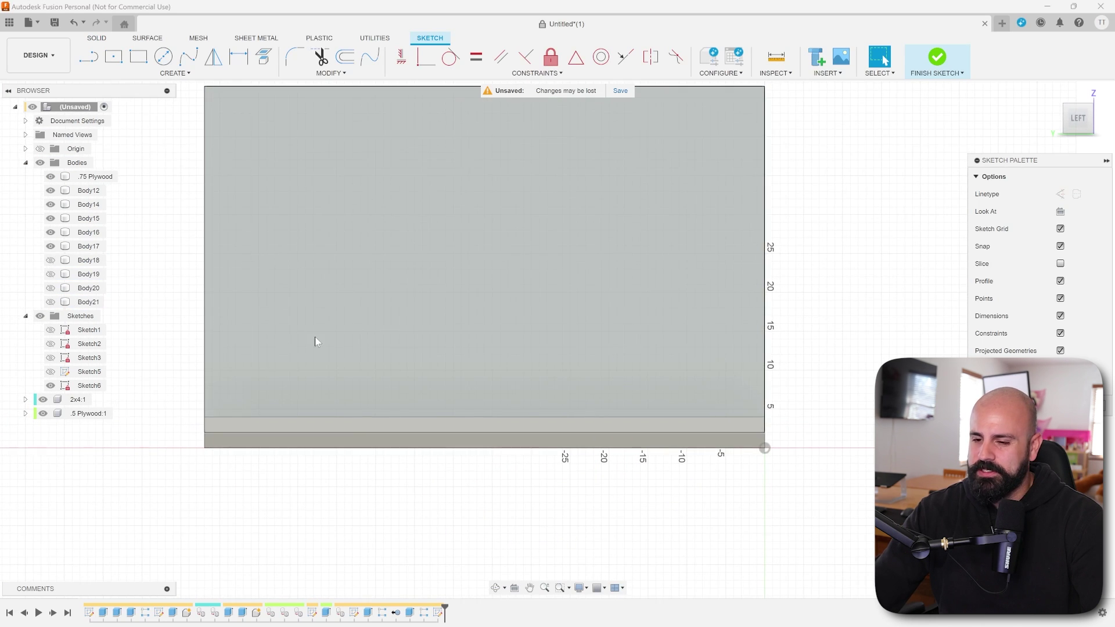
# Step: Sketch a rectangle from the panel's upper corner along its top edge, total_length long and ply_thickness_full high
pyautogui.scroll(3, 325, 372)
pyautogui.scroll(1, 337, 405)
pyautogui.moveTo(205, 375)
pyautogui.mouseDown(button='middle')
pyautogui.moveTo(239, 375)
pyautogui.moveTo(214, 384)
pyautogui.mouseUp(button='middle')
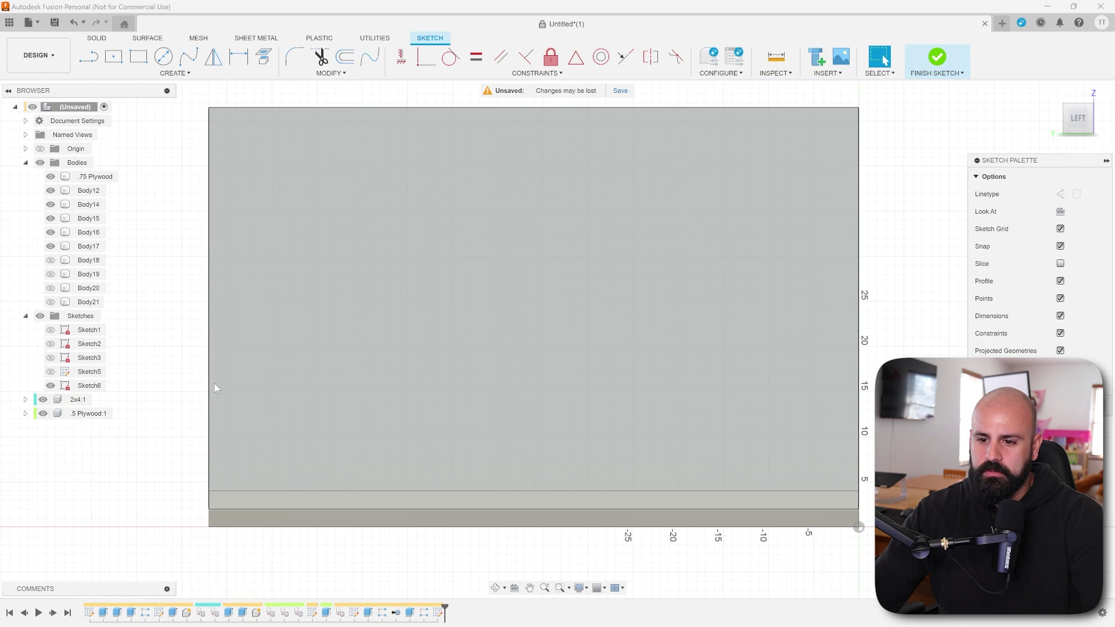
pyautogui.press('r')
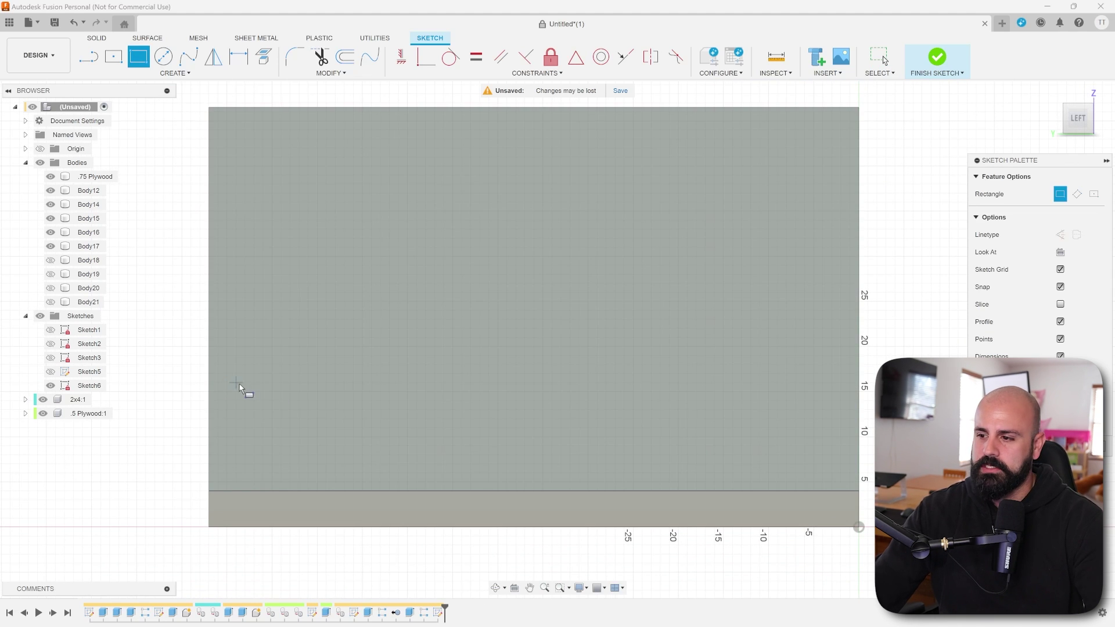
pyautogui.moveTo(867, 132); pyautogui.dragTo(835, 142, button='middle')
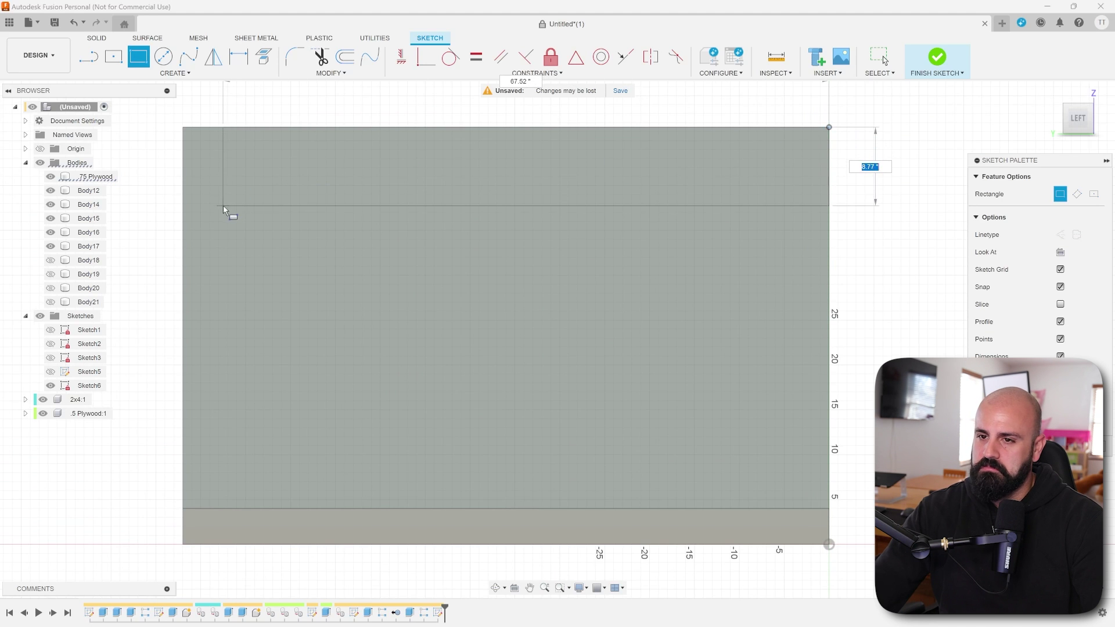
pyautogui.moveTo(227, 194); pyautogui.dragTo(223, 222, button='middle')
pyautogui.scroll(-1, 223, 222)
pyautogui.scroll(-1, 225, 227)
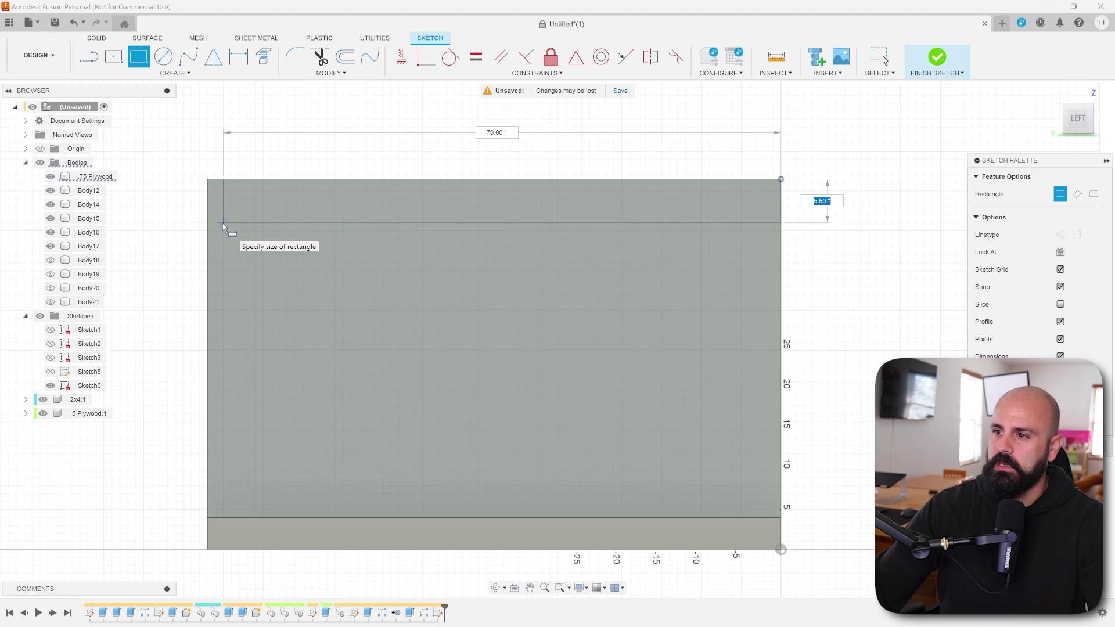
pyautogui.write('ply')
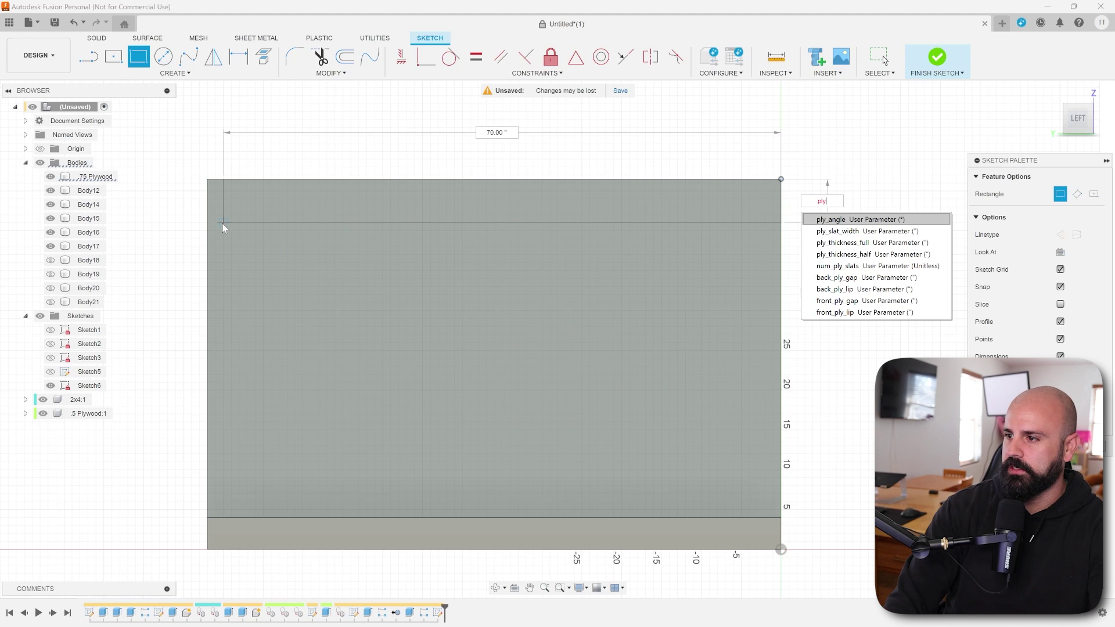
pyautogui.press('Down')
pyautogui.press('Down')
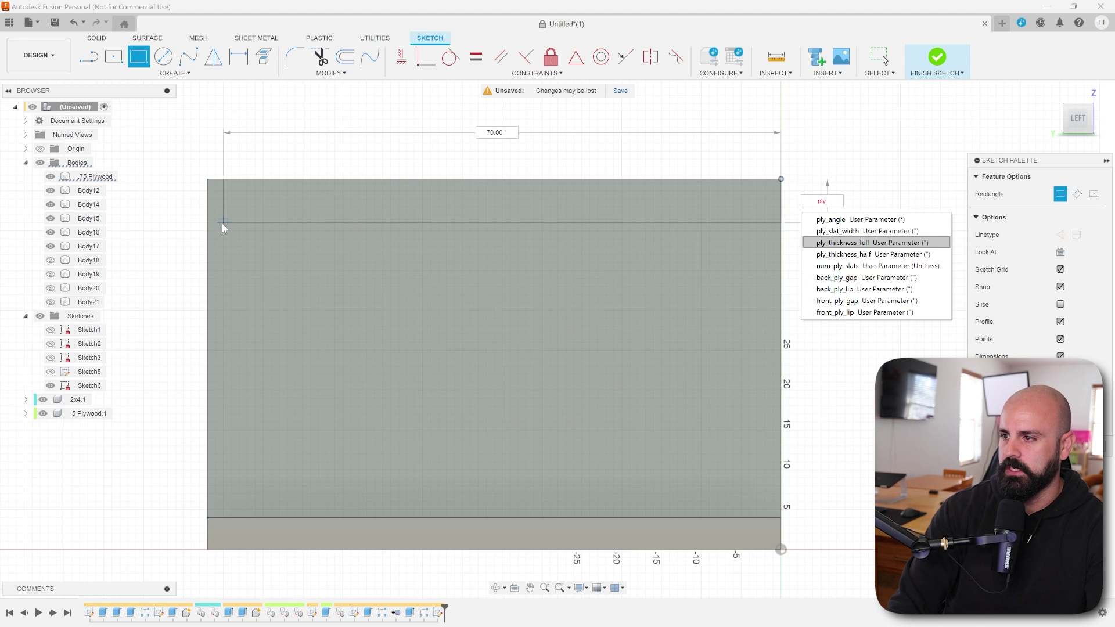
pyautogui.press('Tab')
pyautogui.write('tot')
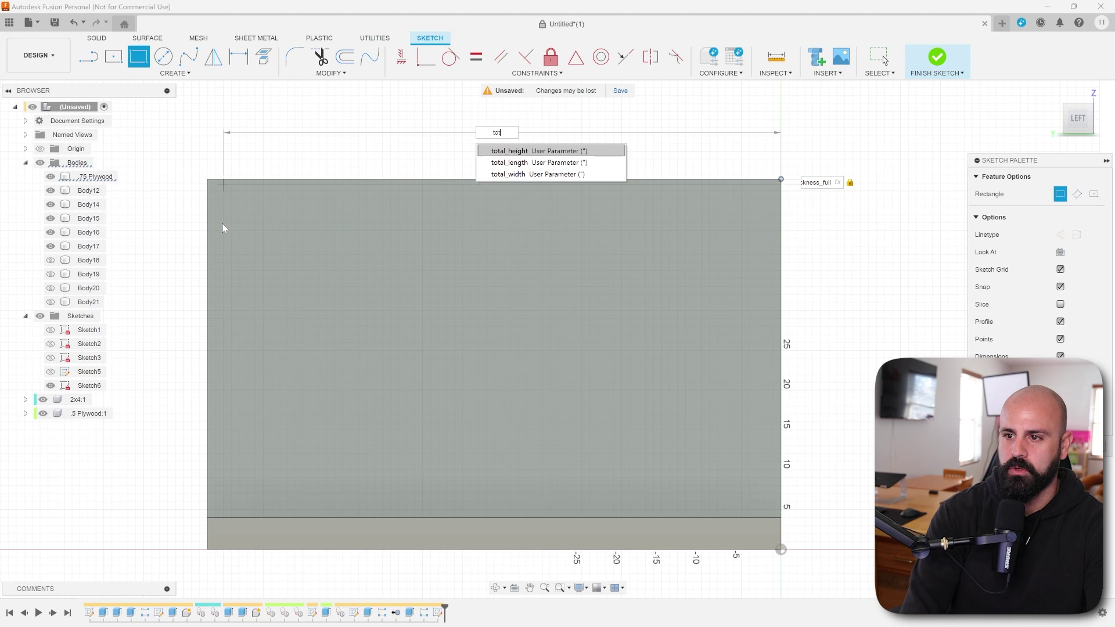
pyautogui.write('al')
pyautogui.press('Down')
pyautogui.press('Return')
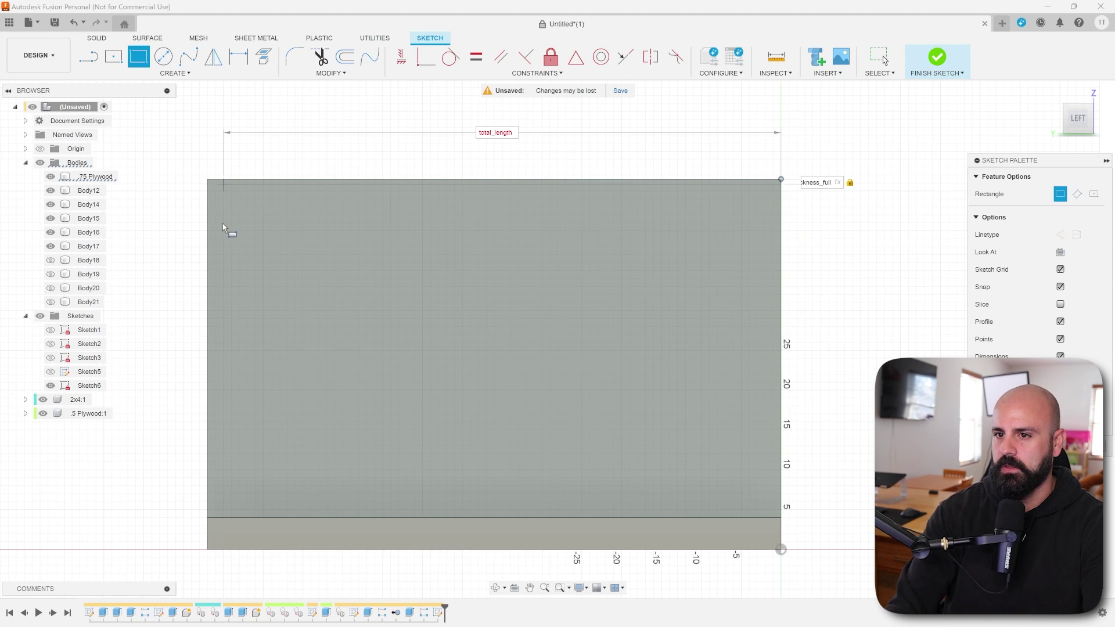
pyautogui.press('Return')
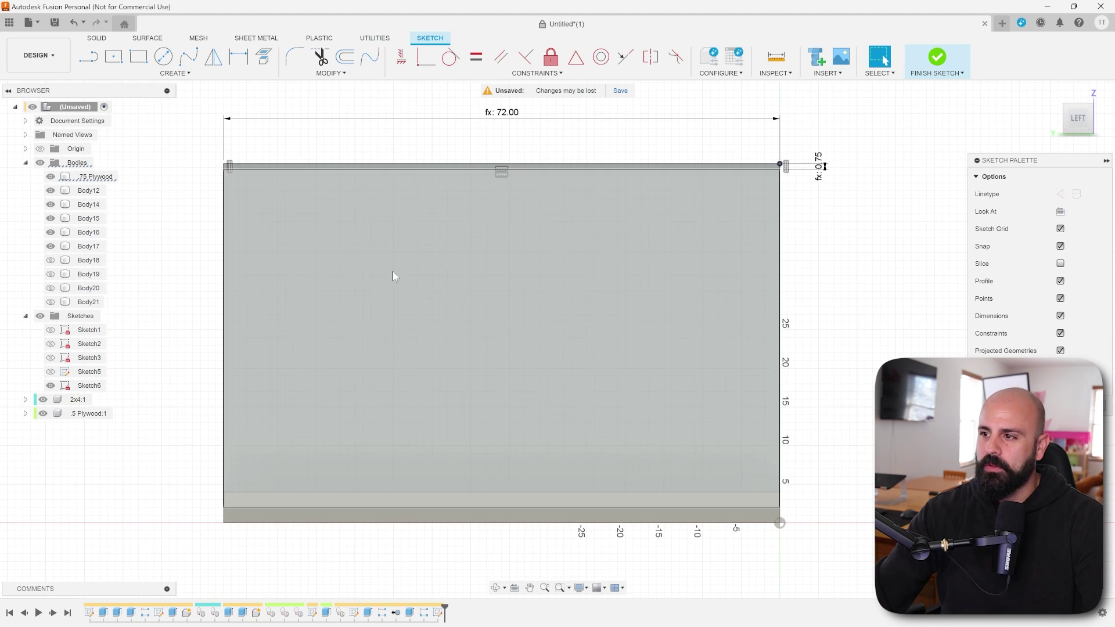
# Step: Add a user parameter named num_shelves with no units
pyautogui.click(330, 73)
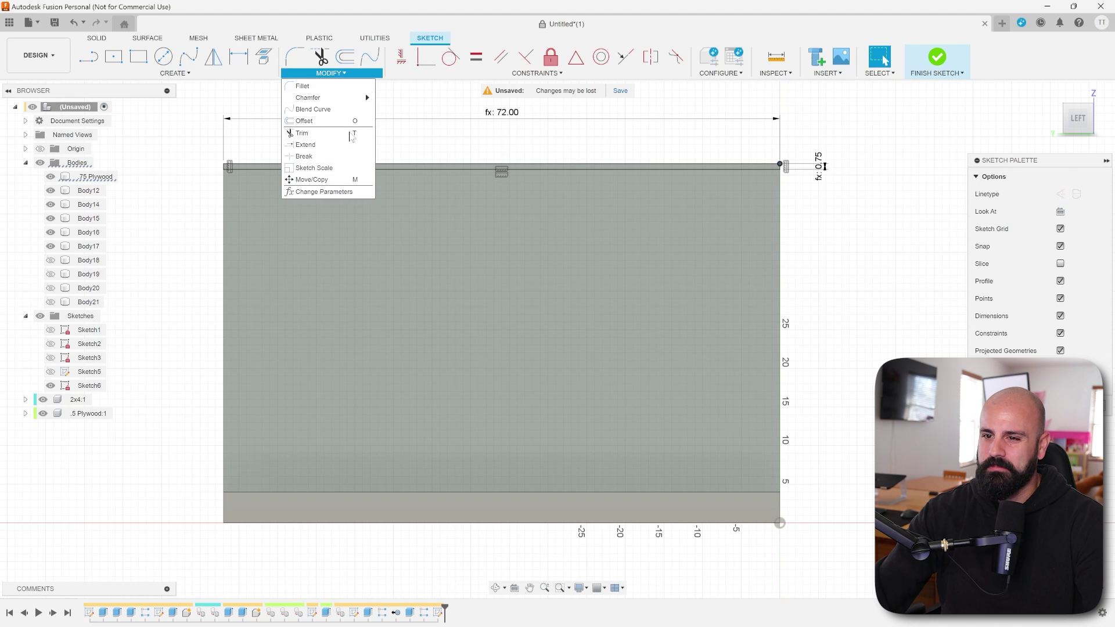
pyautogui.click(325, 192)
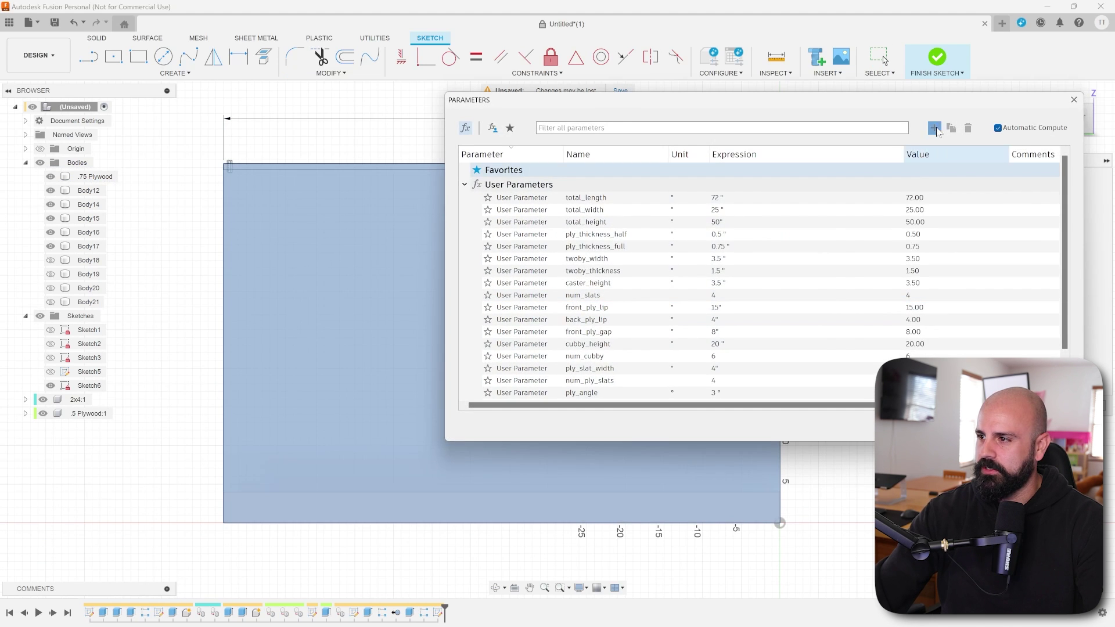
pyautogui.click(935, 128)
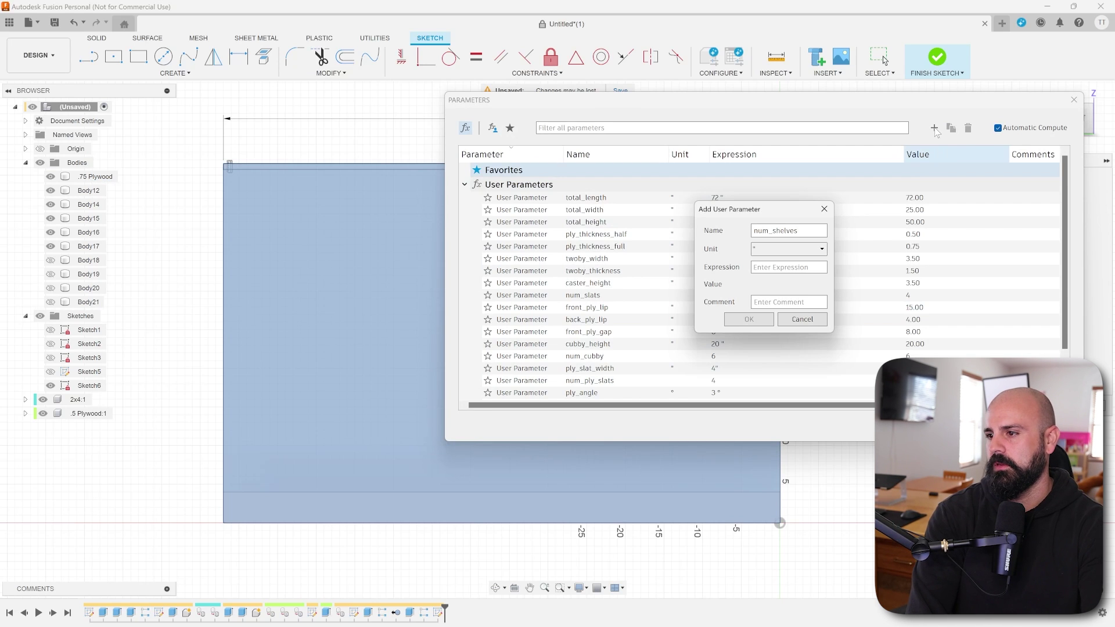
pyautogui.press('Tab')
pyautogui.click(787, 250)
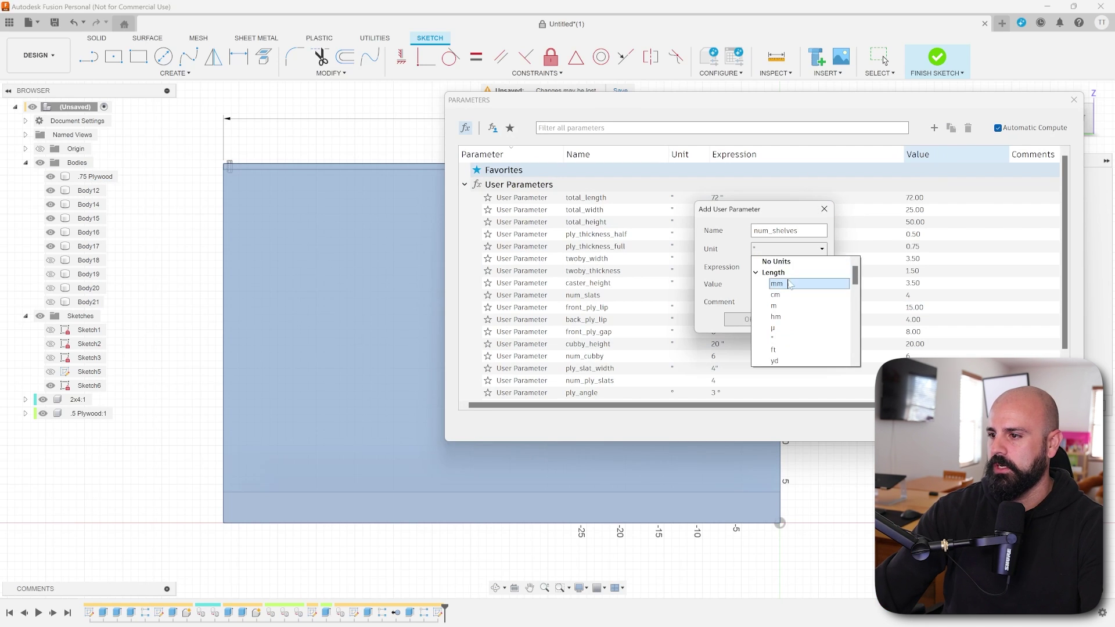
pyautogui.click(792, 262)
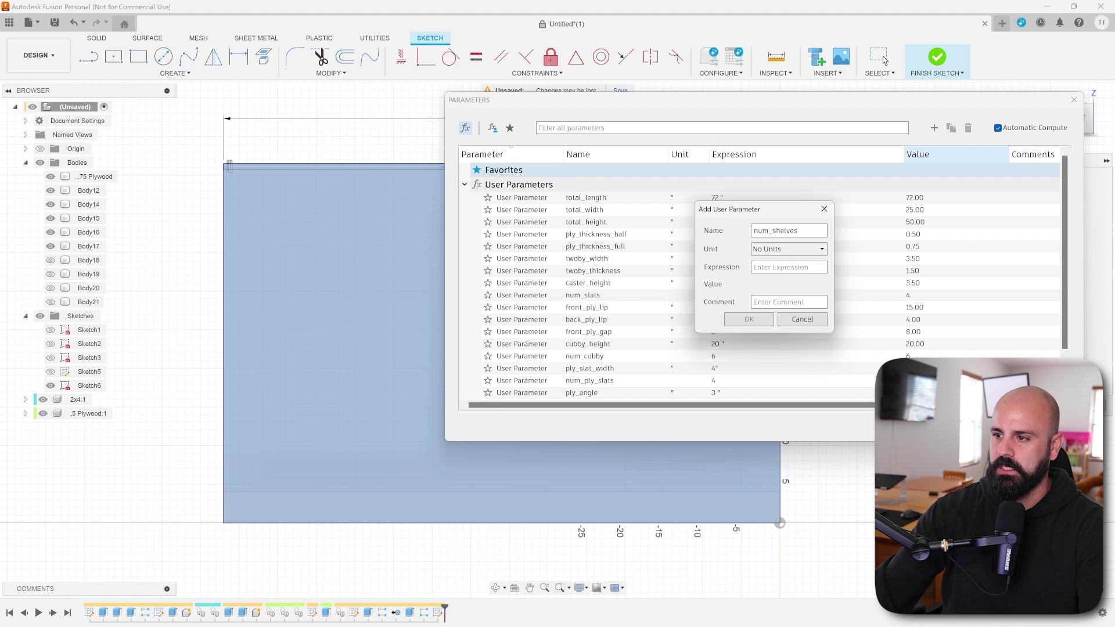
pyautogui.click(765, 317)
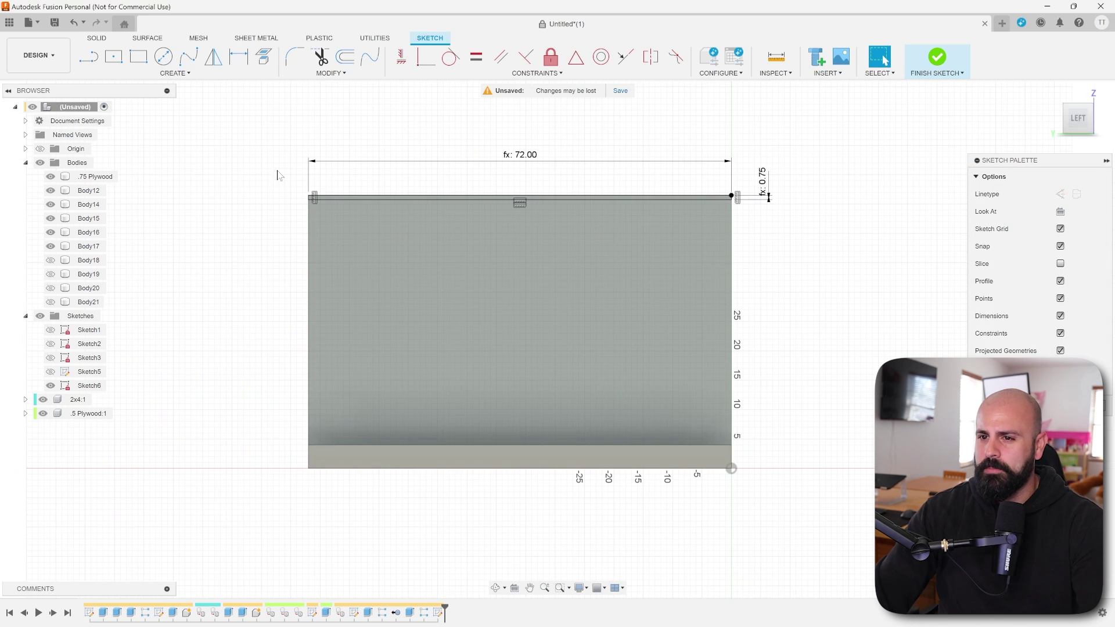
# Step: Start a rectangular pattern of the shelf rectangle running down the panel, with num_shelves as the vertical quantity
pyautogui.moveTo(280, 177); pyautogui.dragTo(590, 221)
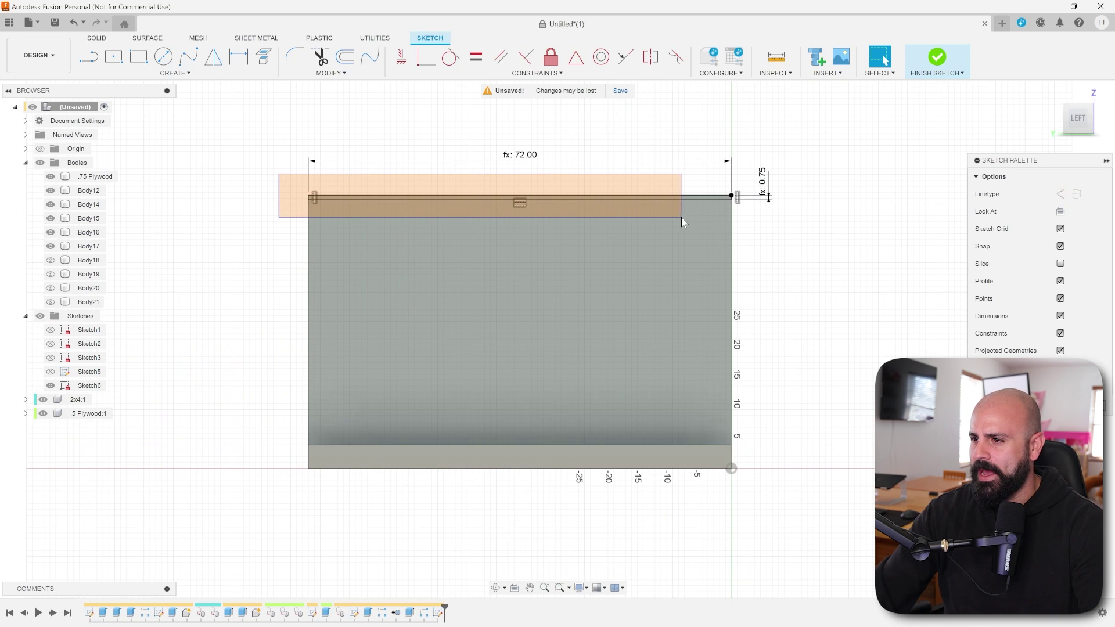
pyautogui.moveTo(733, 221); pyautogui.dragTo(735, 222)
pyautogui.moveTo(566, 256); pyautogui.dragTo(506, 247, button='middle')
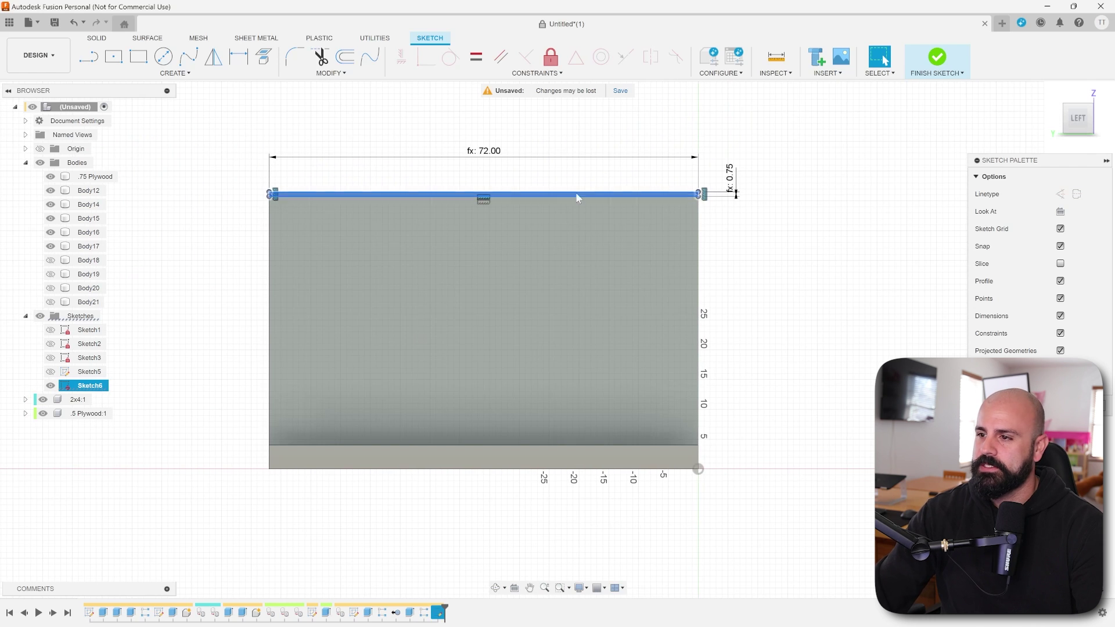
pyautogui.click(176, 73)
pyautogui.click(118, 239)
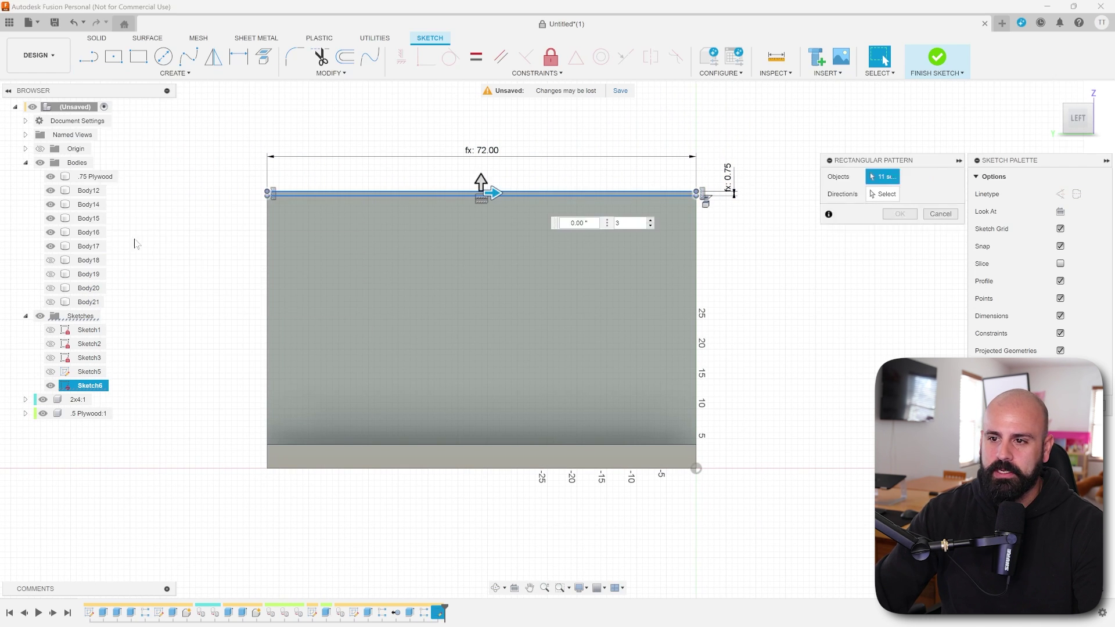
pyautogui.moveTo(481, 180); pyautogui.dragTo(482, 349)
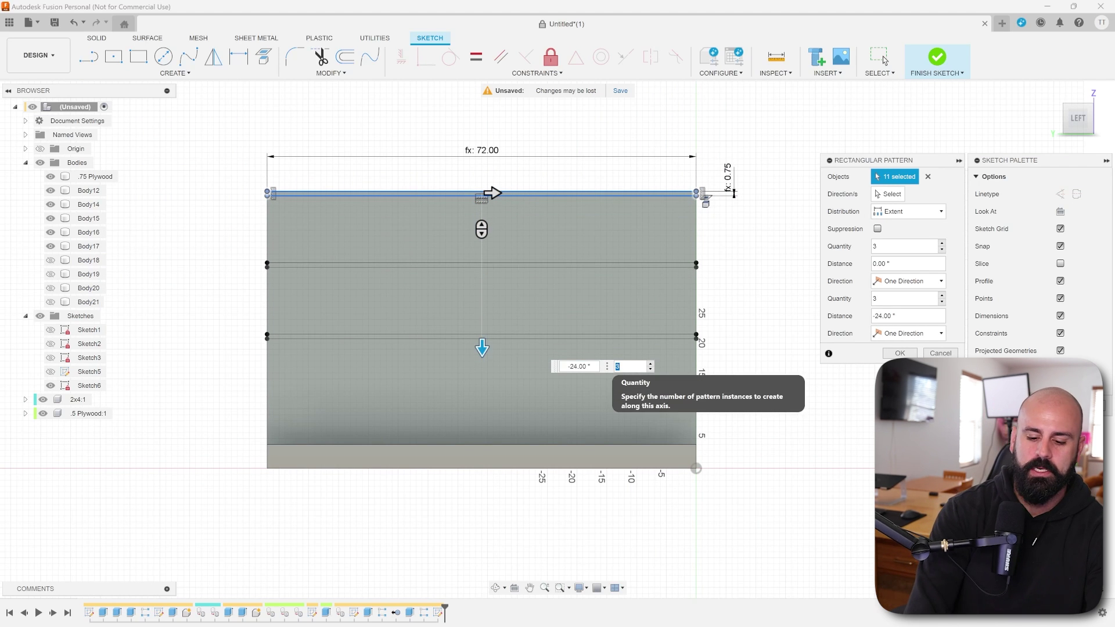
pyautogui.write('num')
pyautogui.press('Down')
pyautogui.press('Return')
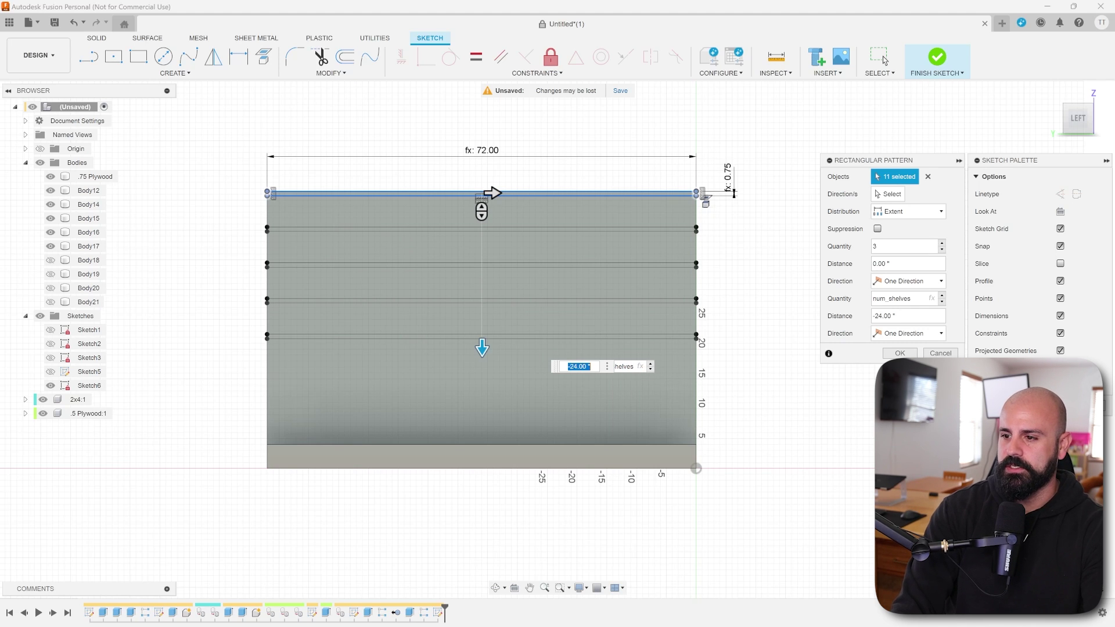
# Step: Set the vertical pattern distance to -total_height + caster_height + twoby_thickness + ply_thickness_half, apply the pattern and finish the sketch
pyautogui.write('-total_height')
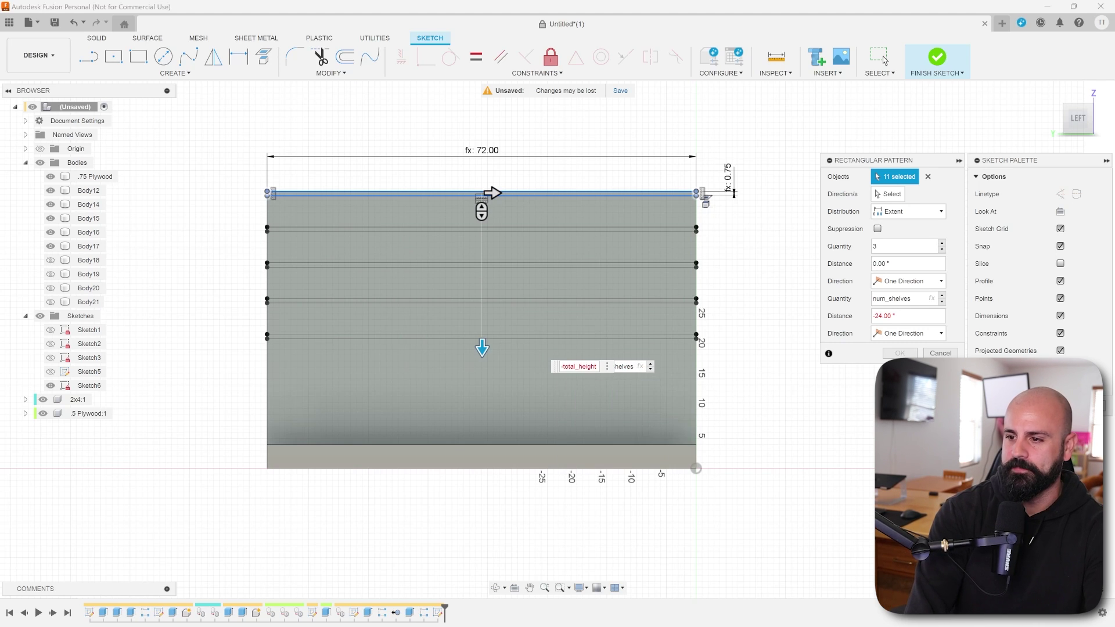
pyautogui.press('Return')
pyautogui.write('+ caster_height')
pyautogui.press('Return')
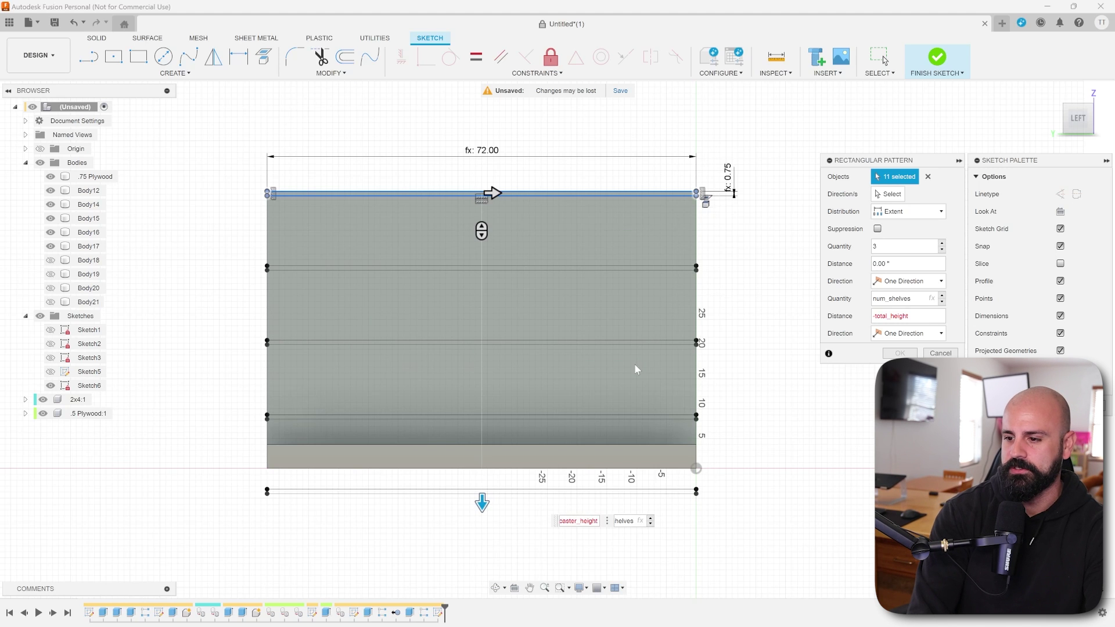
pyautogui.write('+ twoby_thickness')
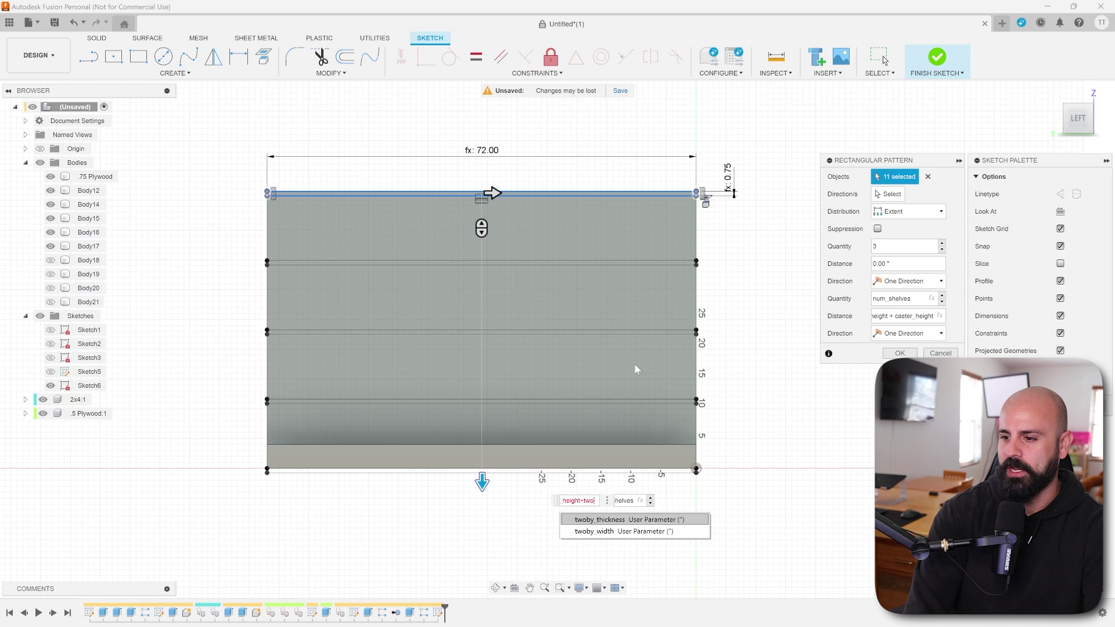
pyautogui.press('Return')
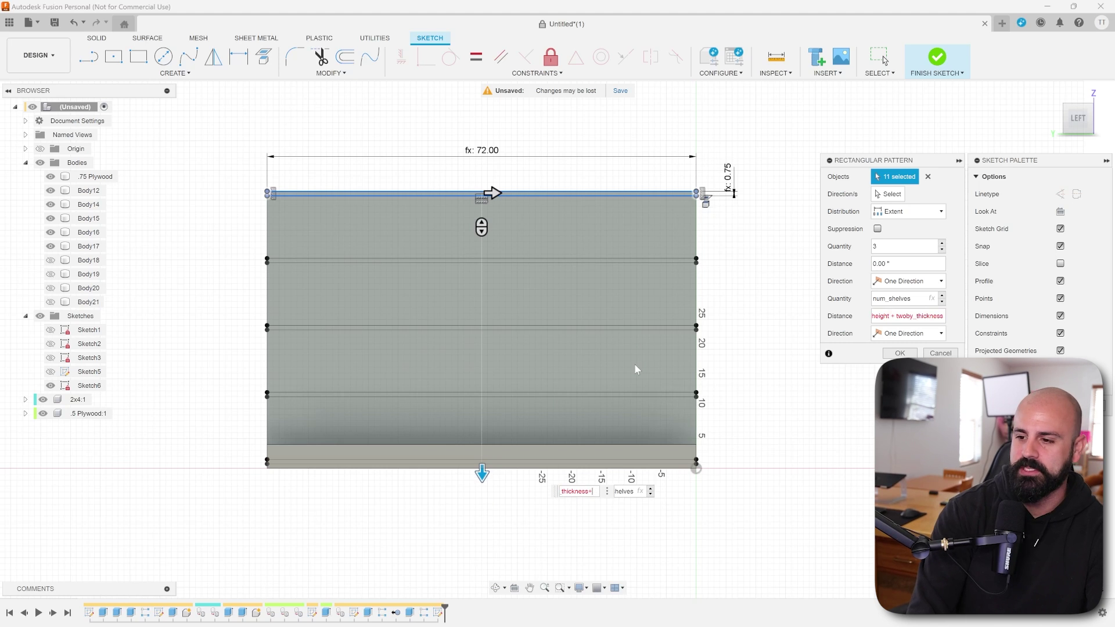
pyautogui.write('+ply')
pyautogui.press('Down')
pyautogui.press('Down')
pyautogui.press('Down')
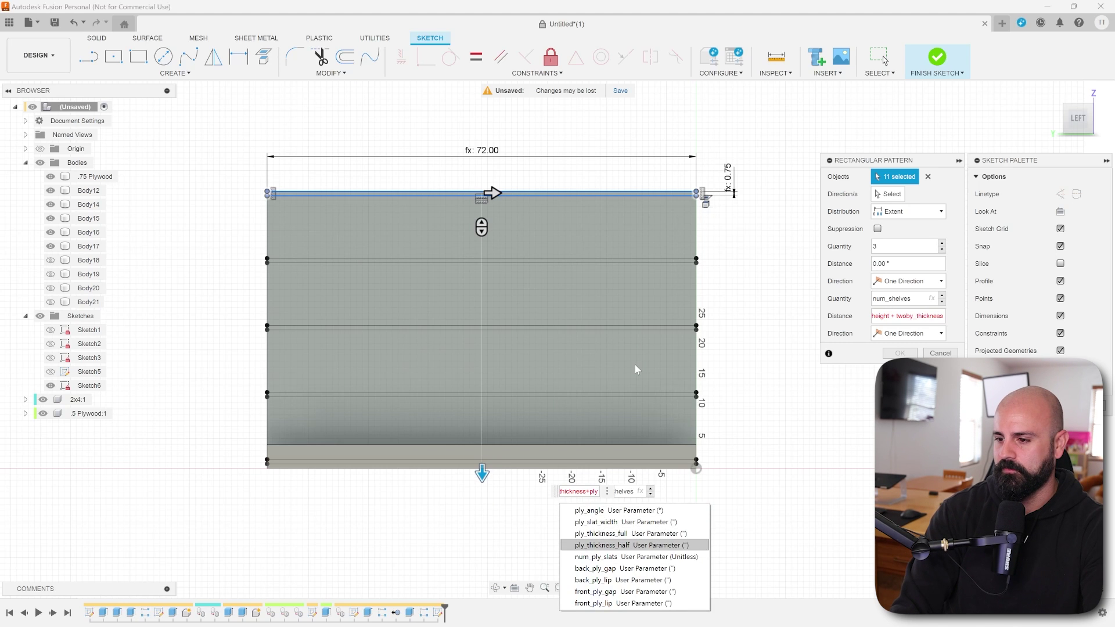
pyautogui.press('Return')
pyautogui.press('Return')
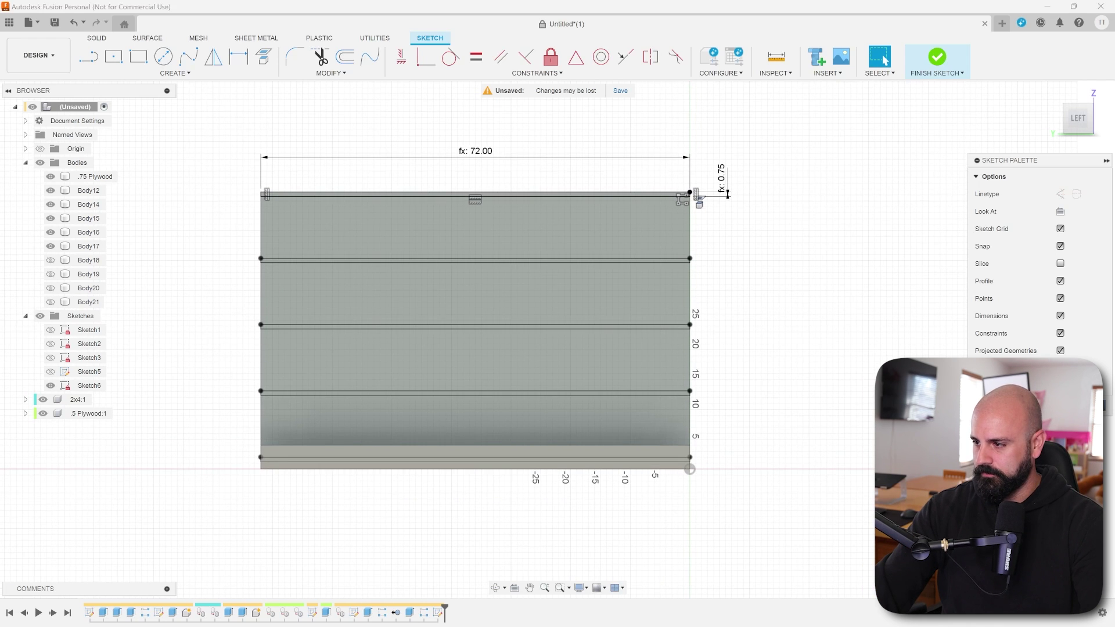
pyautogui.click(937, 57)
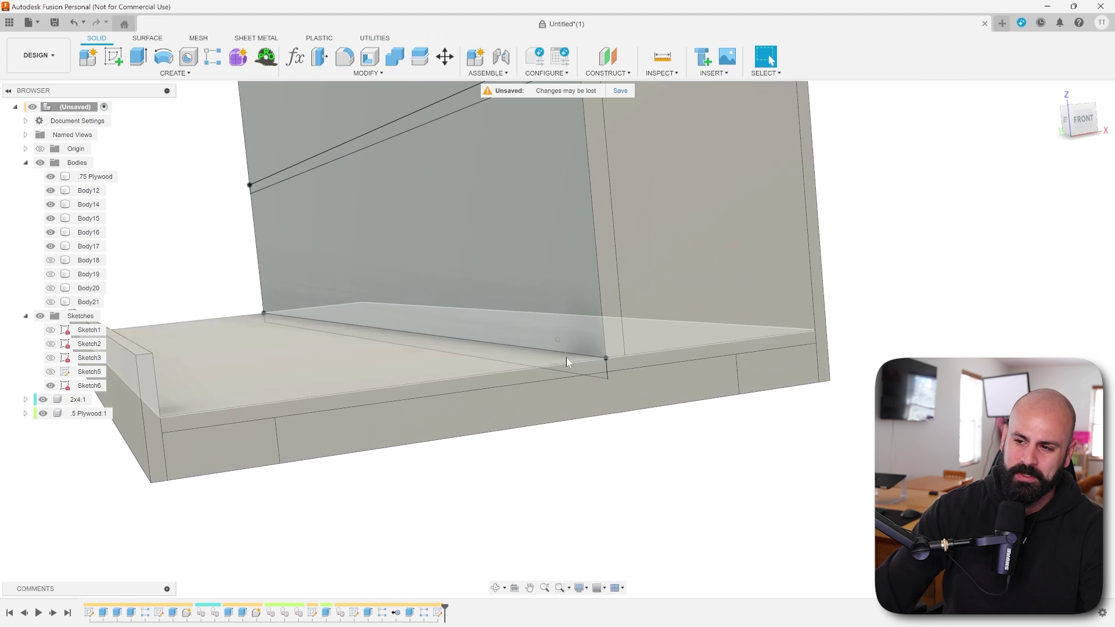
# Step: Examine the patterned shelf profiles on the panel, including how the lowest one meets the base
pyautogui.scroll(-1, 550, 353)
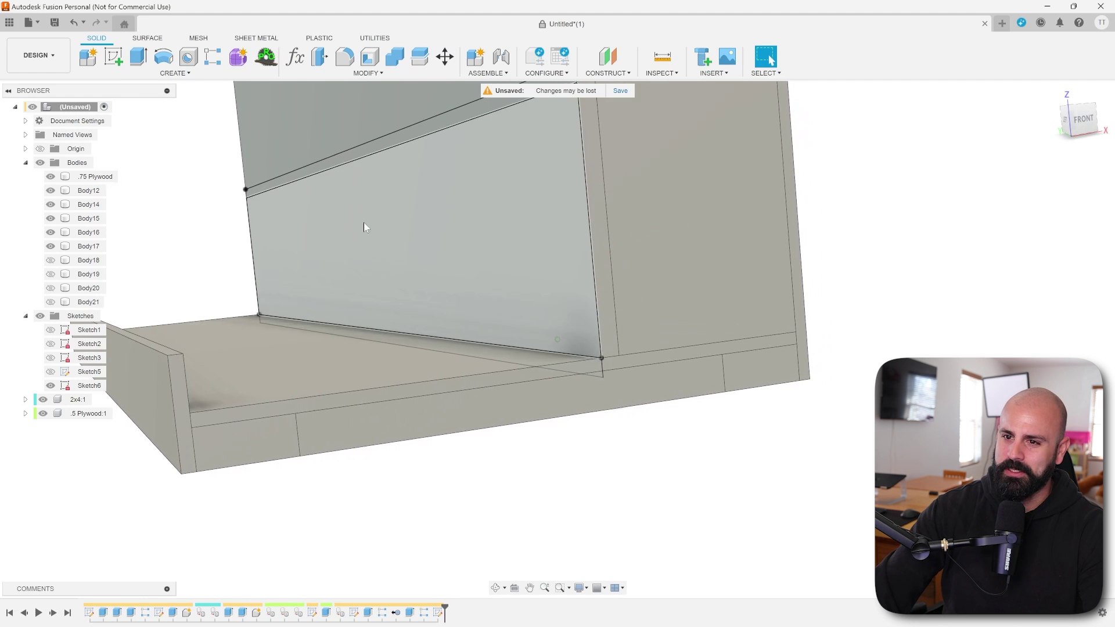
pyautogui.scroll(-2, 361, 212)
pyautogui.moveTo(356, 199); pyautogui.dragTo(381, 213, button='middle')
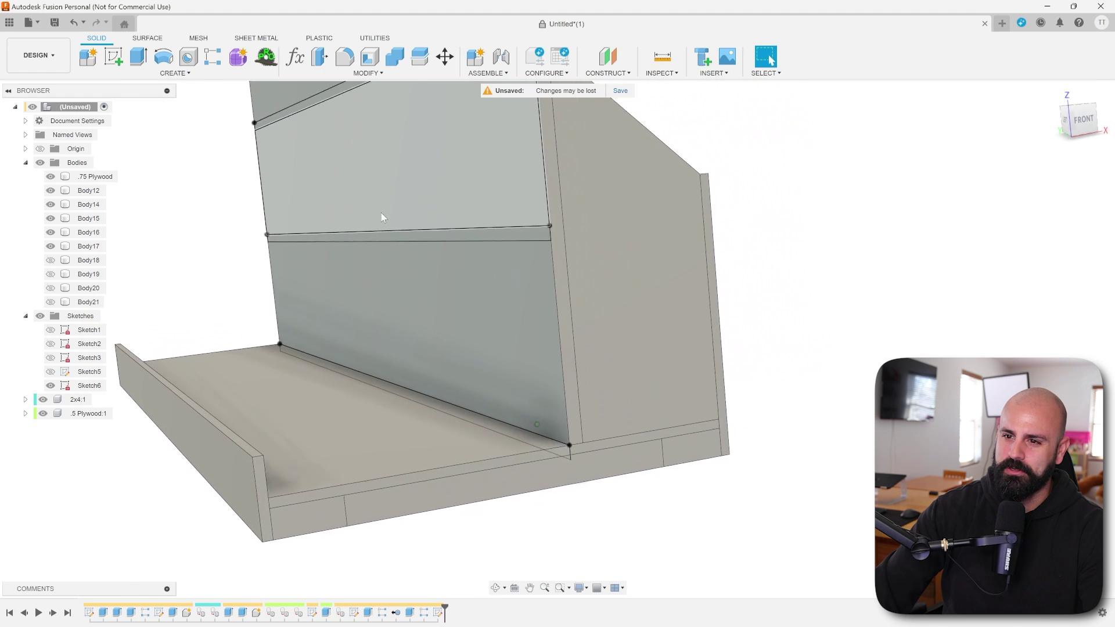
pyautogui.click(339, 154)
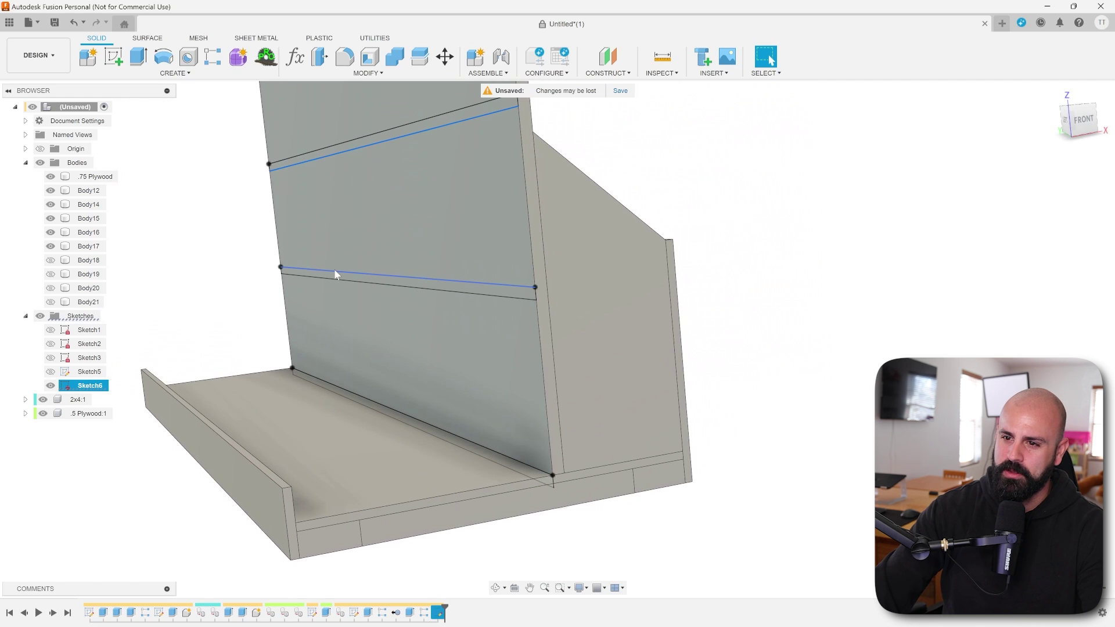
pyautogui.click(472, 292)
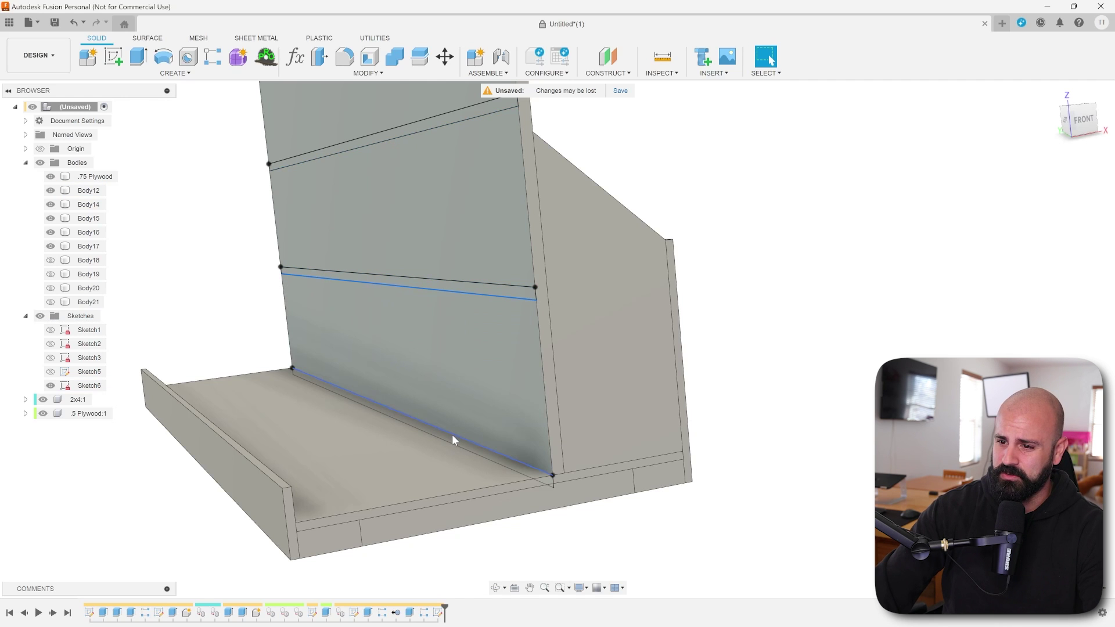
pyautogui.click(453, 436)
pyautogui.moveTo(450, 398)
pyautogui.keyDown('shift'); pyautogui.mouseDown(button='middle')
pyautogui.moveTo(409, 334)
pyautogui.moveTo(386, 244)
pyautogui.moveTo(421, 258)
pyautogui.moveTo(429, 279)
pyautogui.mouseUp(button='middle'); pyautogui.keyUp('shift')
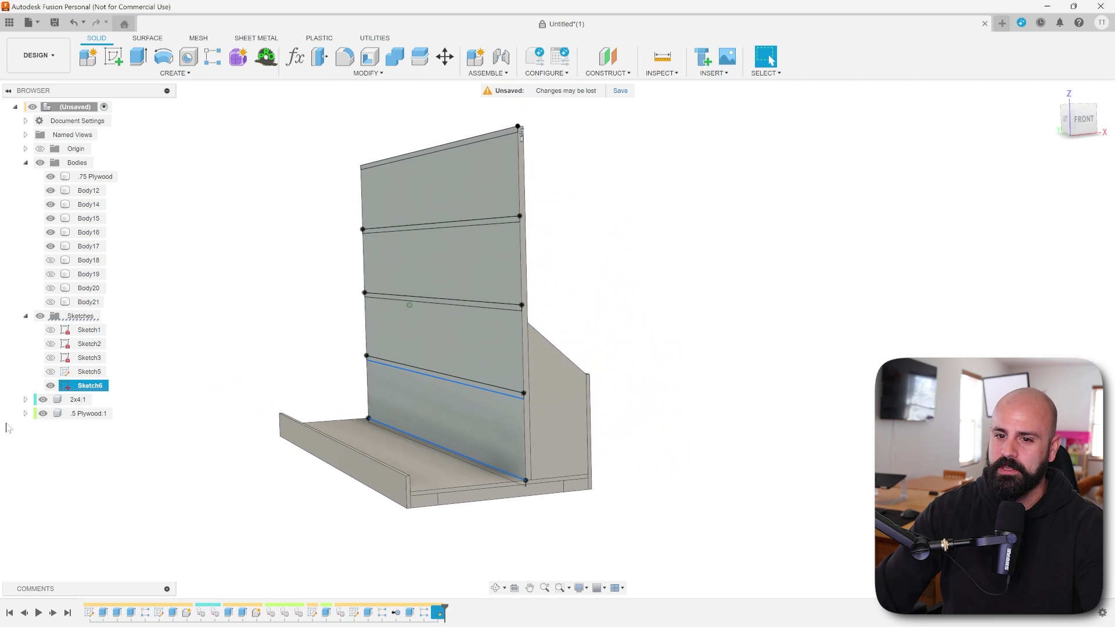
# Step: Show the four angled slat bodies again and clear the selection
pyautogui.click(51, 302)
pyautogui.click(50, 288)
pyautogui.click(51, 274)
pyautogui.click(51, 261)
pyautogui.click(768, 306)
# Step: Extrude the upper four shelf profiles as new bodies up to the face of the angled slat that faces the panel
pyautogui.scroll(5, 693, 309)
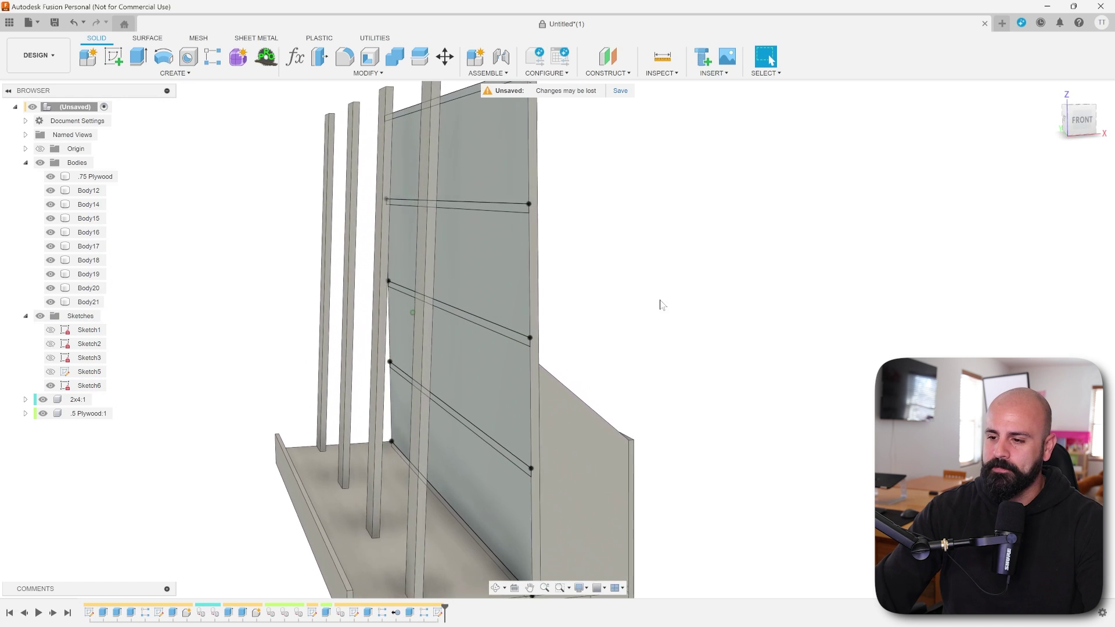
pyautogui.scroll(1, 660, 300)
pyautogui.moveTo(647, 302)
pyautogui.keyDown('shift'); pyautogui.mouseDown(button='middle')
pyautogui.moveTo(514, 161)
pyautogui.moveTo(521, 148)
pyautogui.mouseUp(button='middle'); pyautogui.keyUp('shift')
pyautogui.click(521, 135)
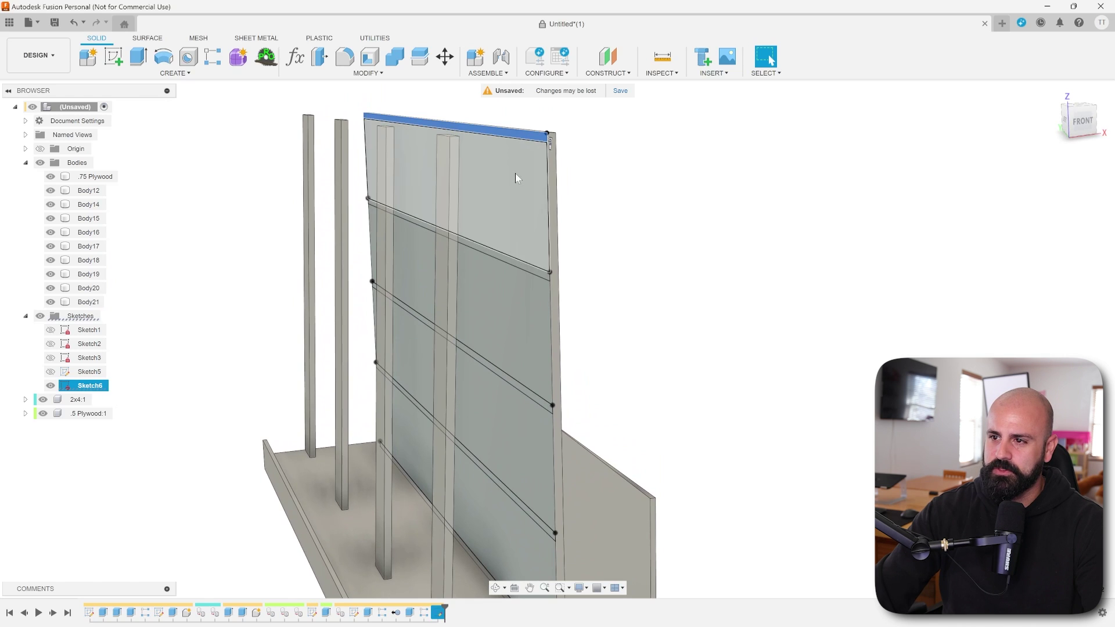
pyautogui.keyDown('shift'); pyautogui.click(506, 260); pyautogui.keyUp('shift')
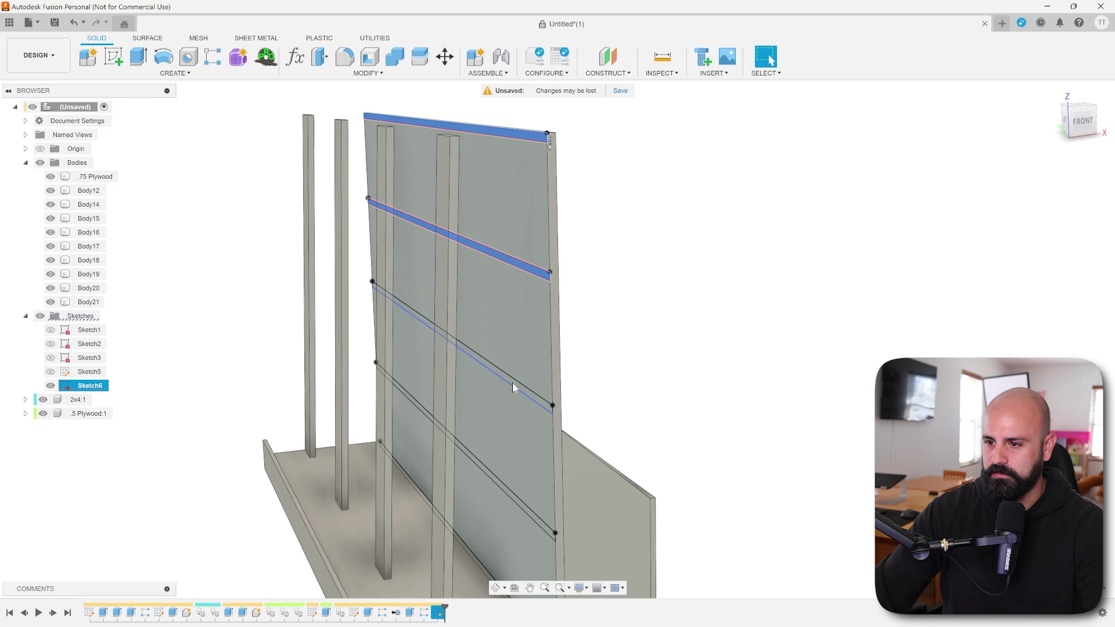
pyautogui.scroll(3, 513, 383)
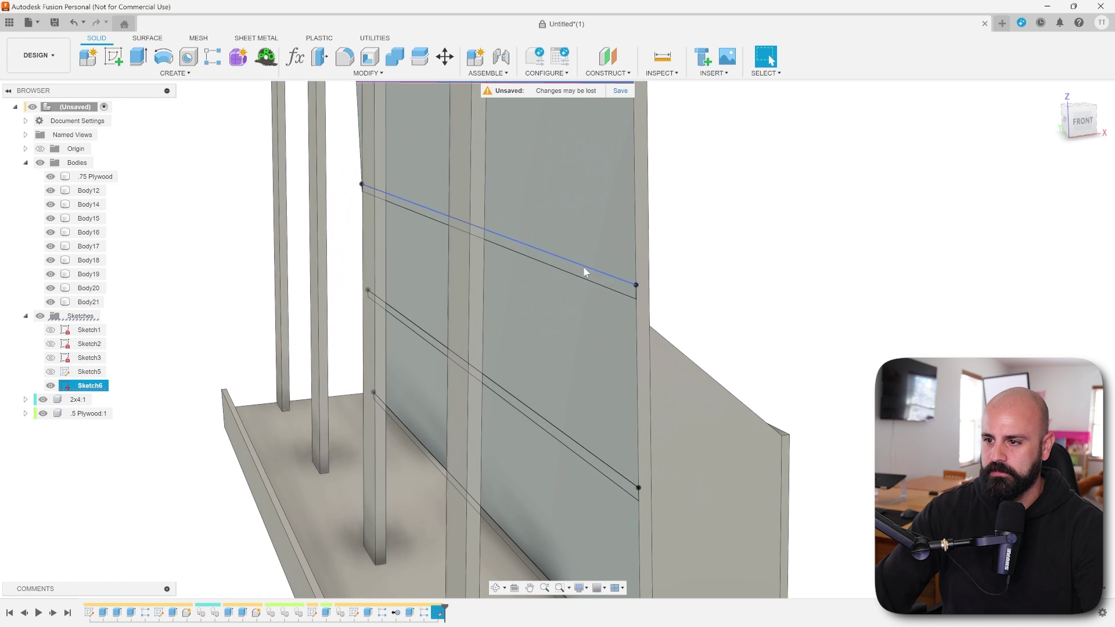
pyautogui.click(584, 276)
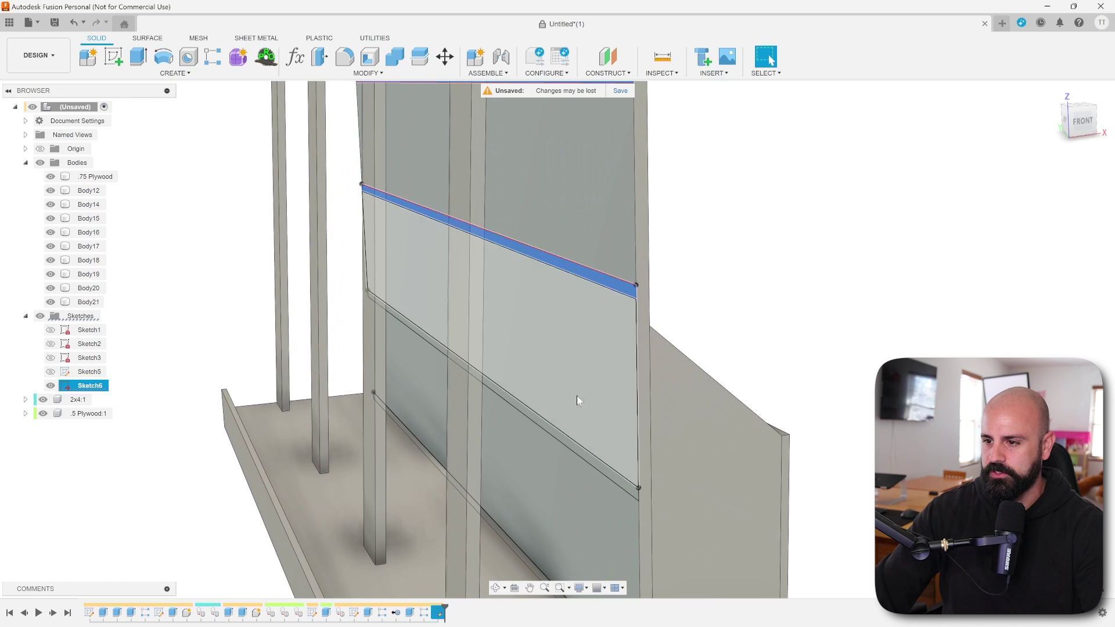
pyautogui.keyDown('ctrl'); pyautogui.click(575, 450); pyautogui.keyUp('ctrl')
pyautogui.scroll(-5, 610, 399)
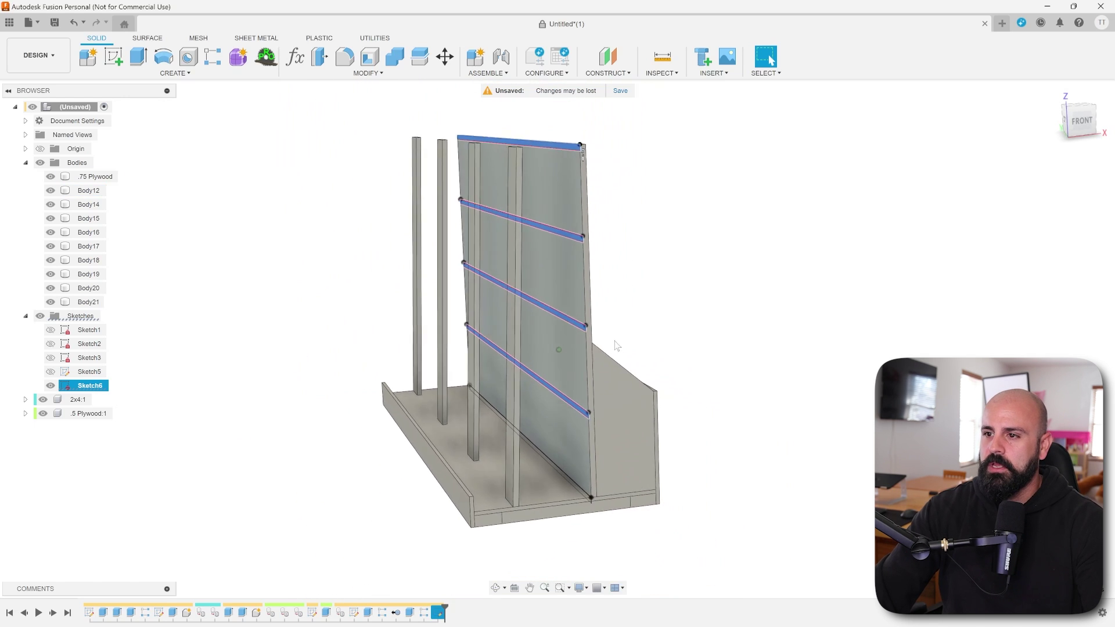
pyautogui.press('e')
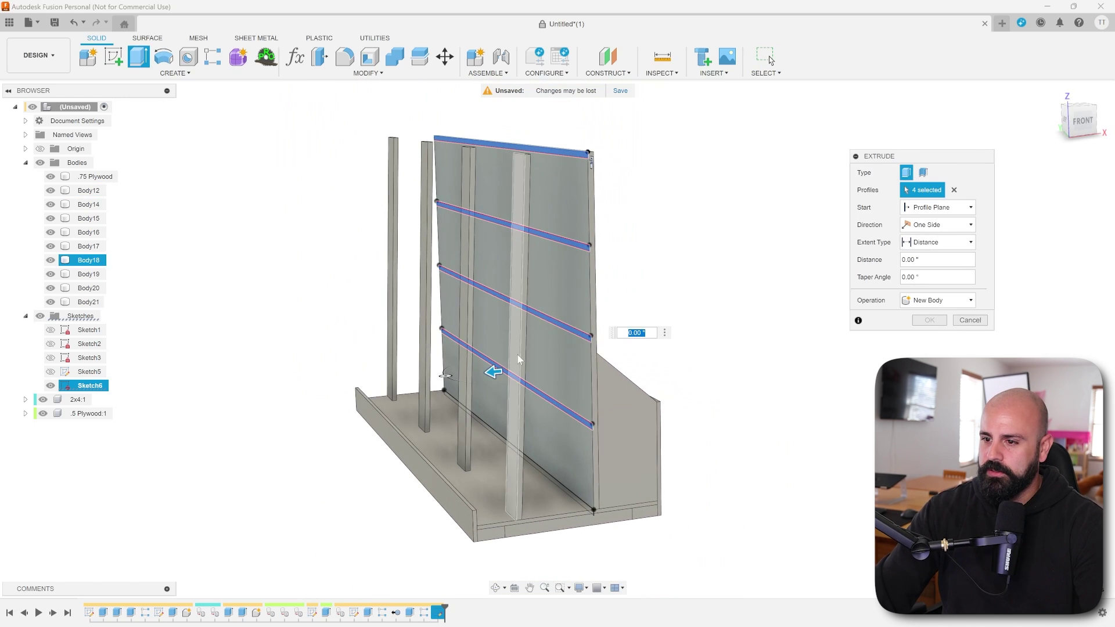
pyautogui.keyDown('shift'); pyautogui.moveTo(629, 376); pyautogui.dragTo(616, 355, button='middle'); pyautogui.keyUp('shift')
pyautogui.scroll(3, 551, 343)
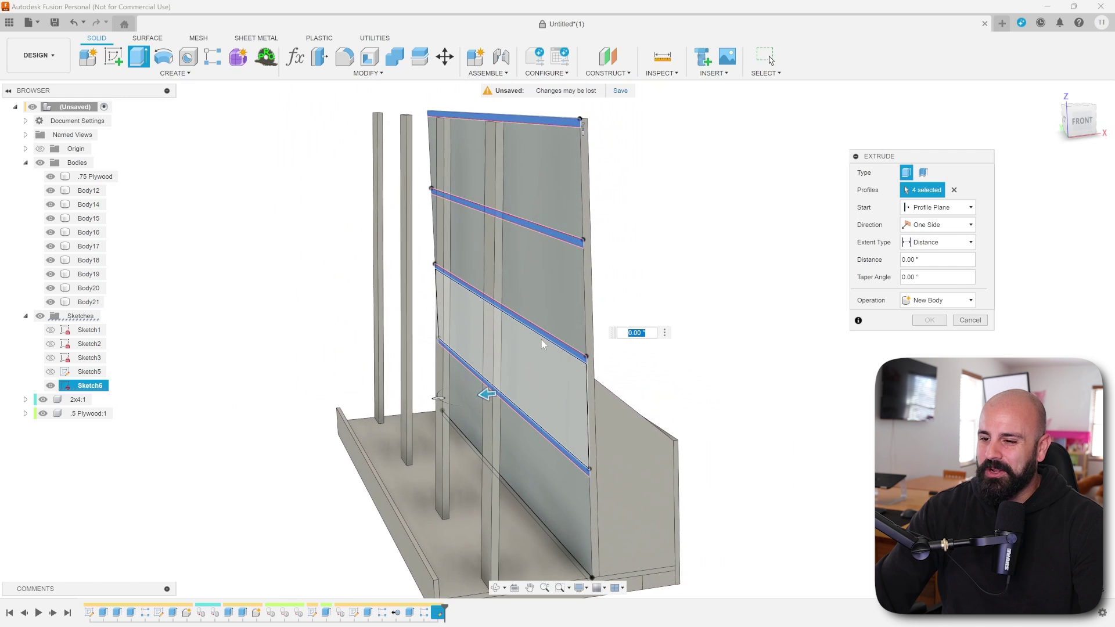
pyautogui.keyDown('shift'); pyautogui.moveTo(529, 340); pyautogui.dragTo(511, 244, button='middle'); pyautogui.keyUp('shift')
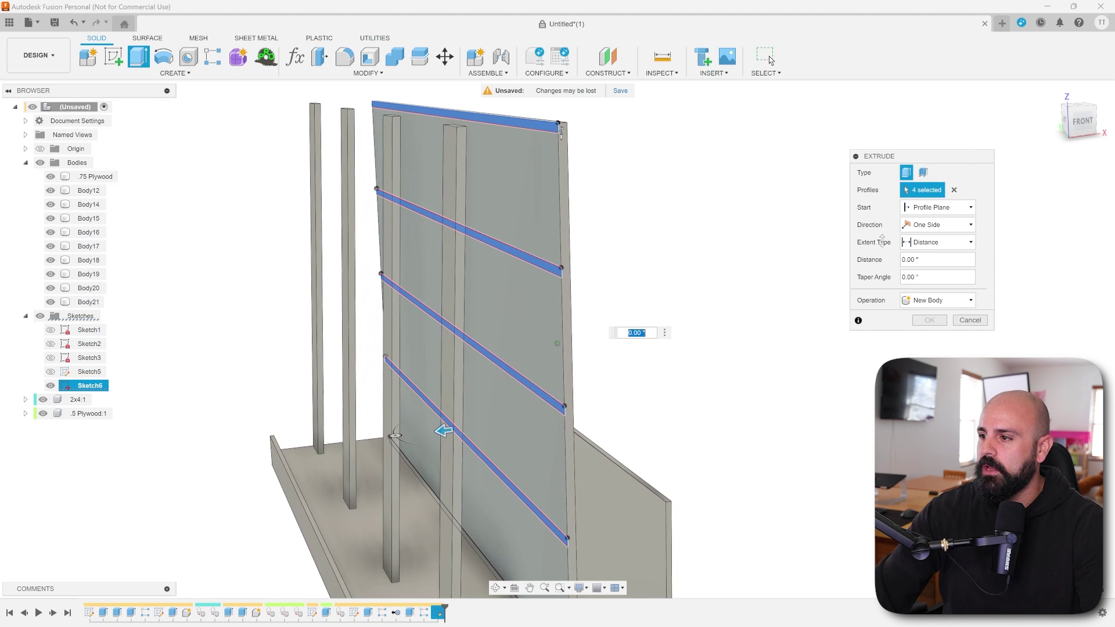
pyautogui.moveTo(914, 156); pyautogui.dragTo(838, 157)
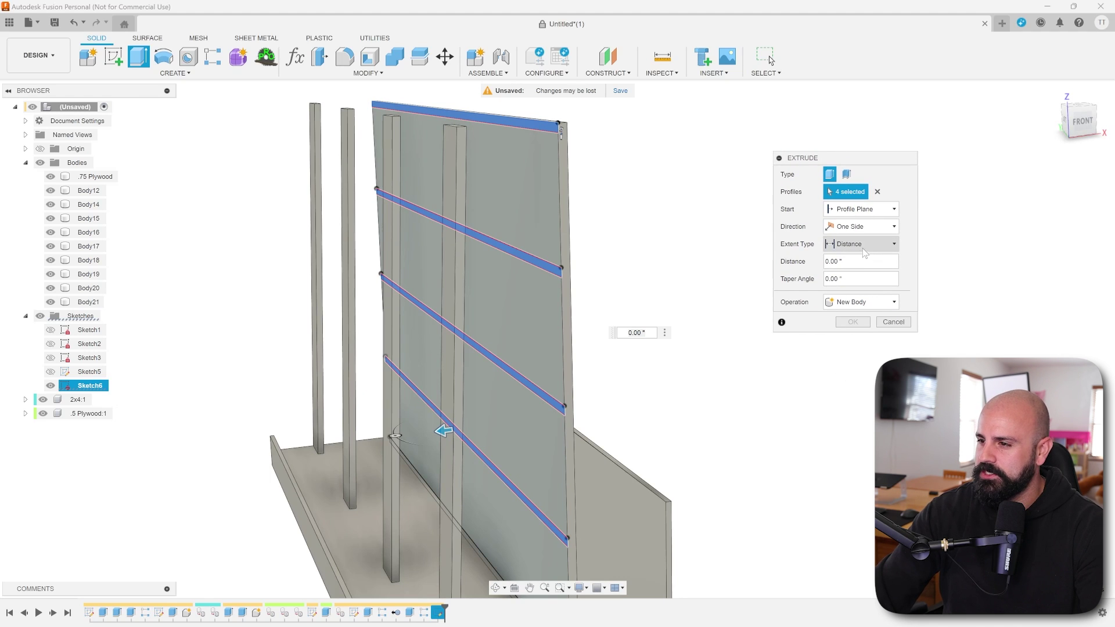
pyautogui.click(856, 270)
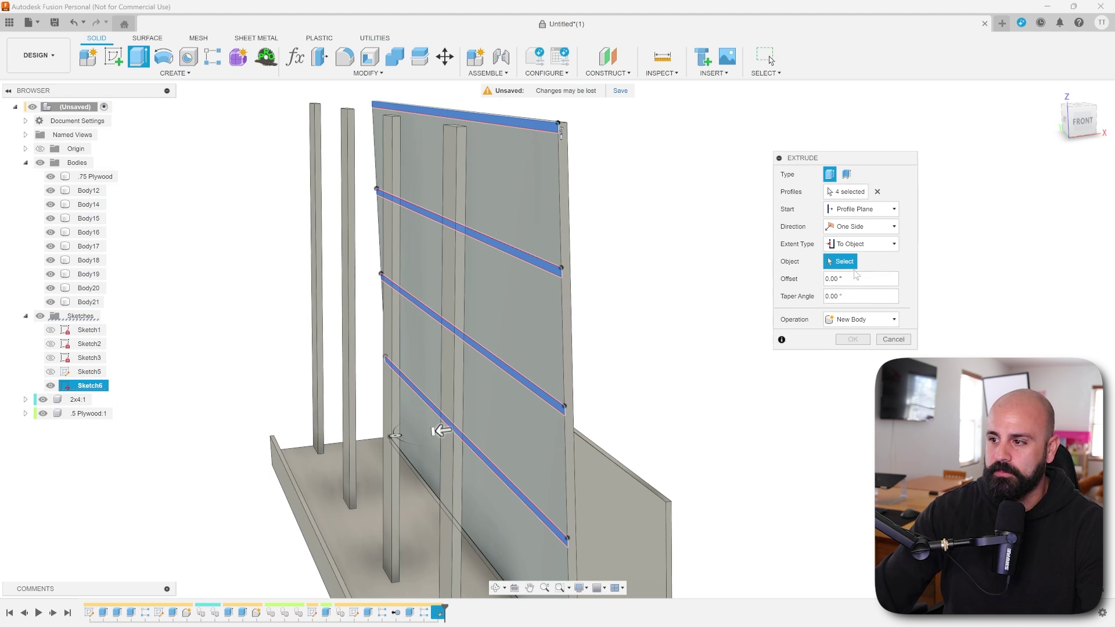
pyautogui.keyDown('shift'); pyautogui.moveTo(639, 299); pyautogui.dragTo(448, 351, button='middle'); pyautogui.keyUp('shift')
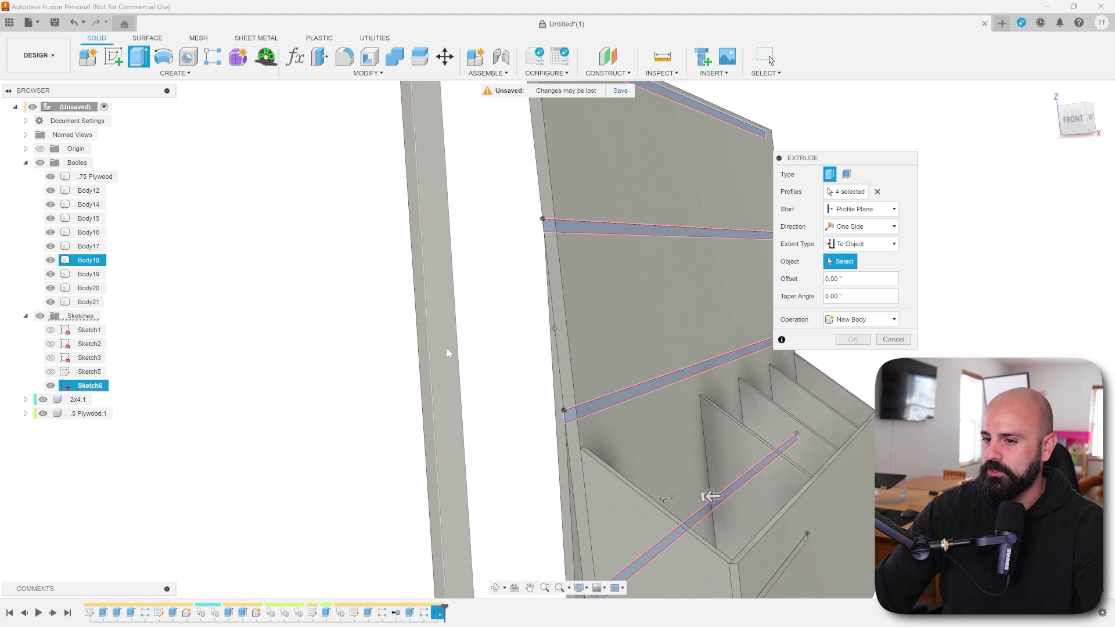
pyautogui.click(444, 304)
pyautogui.keyDown('shift'); pyautogui.moveTo(557, 316); pyautogui.dragTo(691, 327, button='middle'); pyautogui.keyUp('shift')
pyautogui.click(859, 355)
pyautogui.click(854, 404)
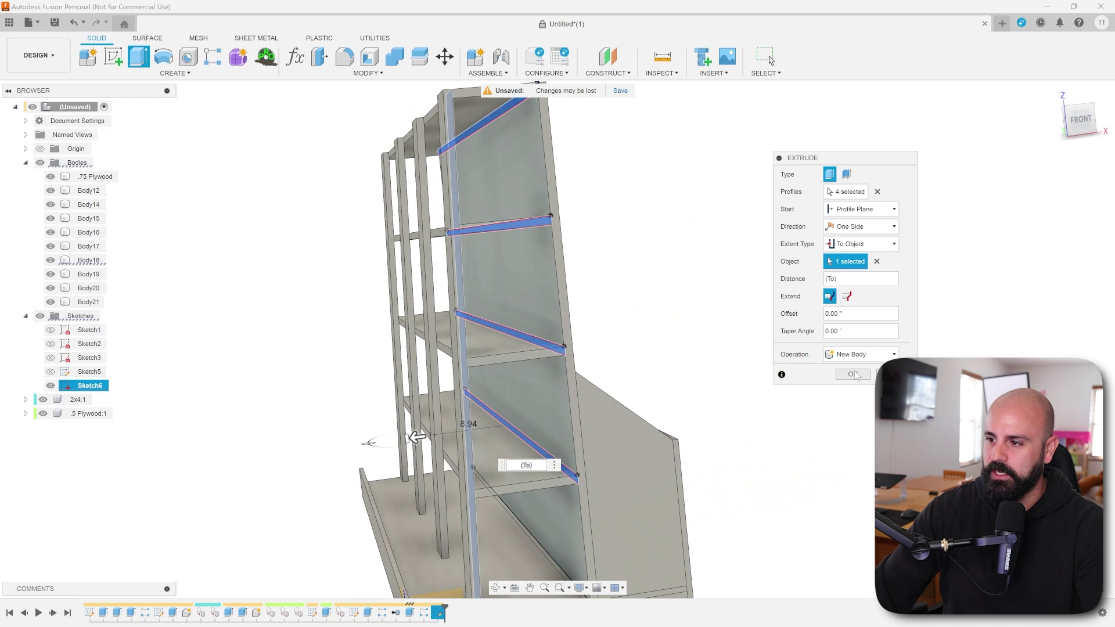
pyautogui.click(853, 375)
# Step: Inspect the new shelves from several angles, checking how their edges meet the angled slats and the panel
pyautogui.keyDown('shift'); pyautogui.moveTo(829, 374); pyautogui.dragTo(642, 308, button='middle'); pyautogui.keyUp('shift')
pyautogui.scroll(5, 545, 288)
pyautogui.keyDown('shift'); pyautogui.moveTo(545, 288); pyautogui.dragTo(459, 256, button='middle'); pyautogui.keyUp('shift')
pyautogui.scroll(3, 553, 370)
pyautogui.click(453, 249)
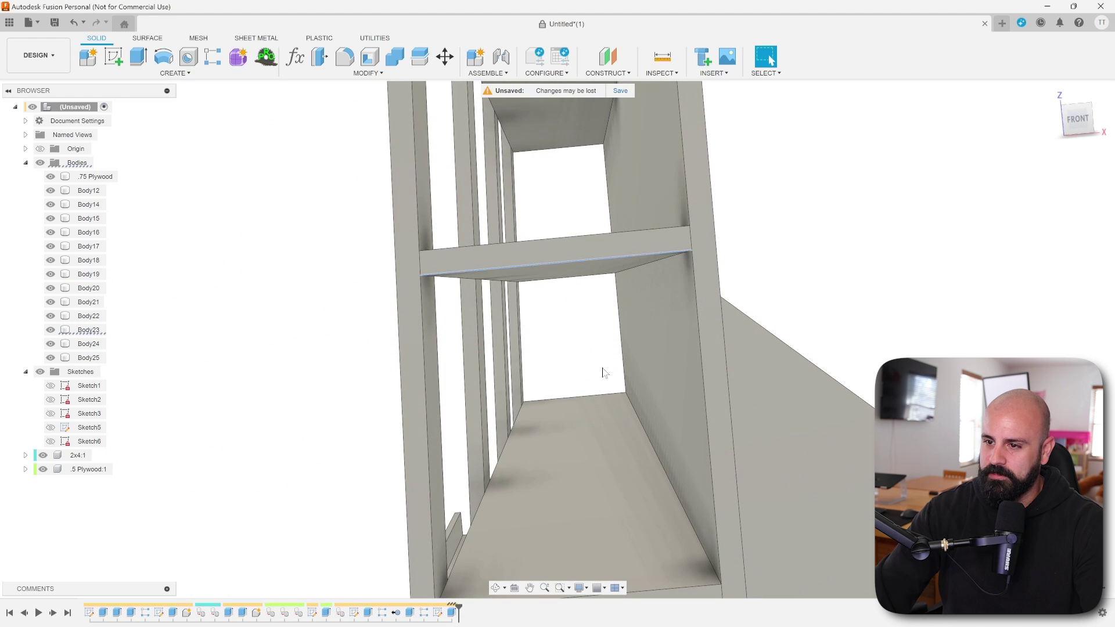
pyautogui.keyDown('shift'); pyautogui.moveTo(802, 444); pyautogui.dragTo(535, 425, button='middle'); pyautogui.keyUp('shift')
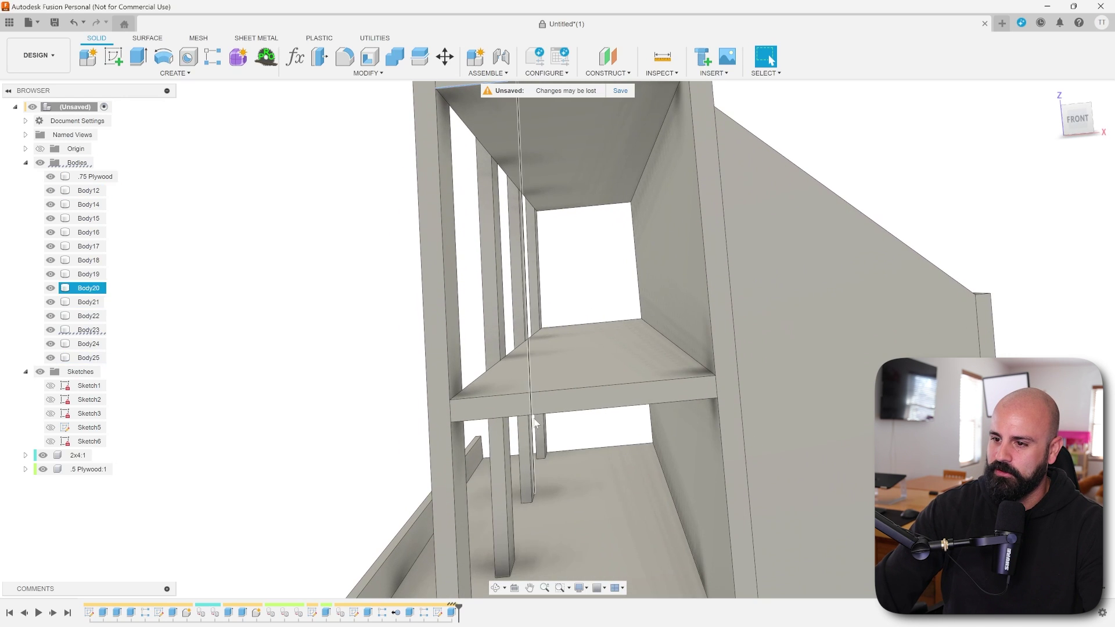
pyautogui.click(535, 414)
pyautogui.keyDown('shift'); pyautogui.moveTo(872, 383); pyautogui.dragTo(604, 297, button='middle'); pyautogui.keyUp('shift')
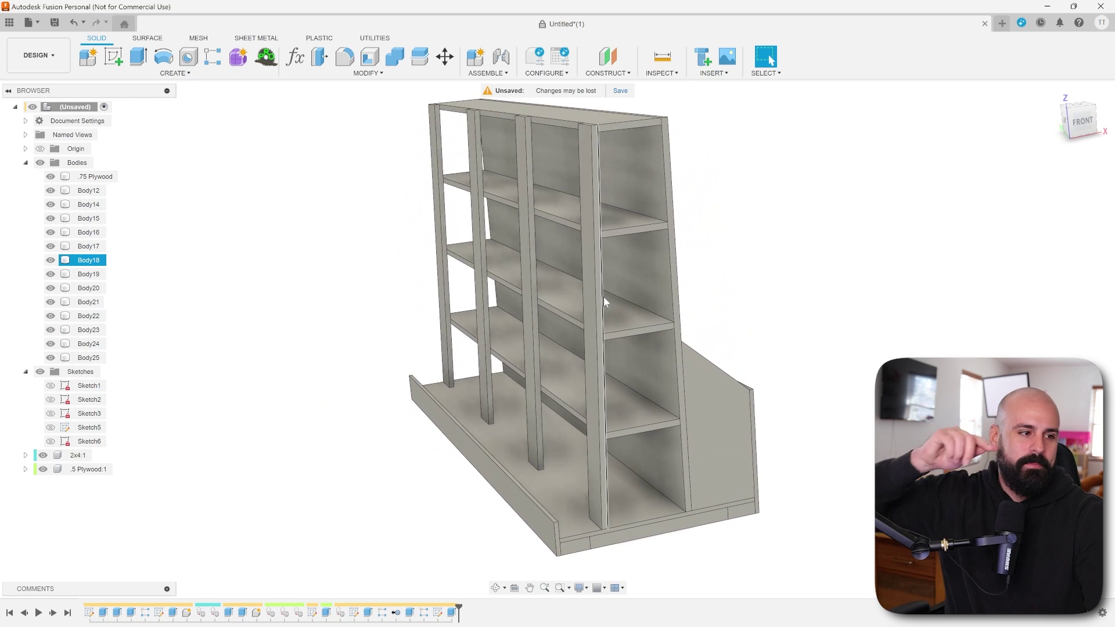
pyautogui.keyDown('shift'); pyautogui.moveTo(604, 297); pyautogui.dragTo(582, 362, button='middle'); pyautogui.keyUp('shift')
pyautogui.scroll(-1, 598, 334)
pyautogui.scroll(5, 582, 361)
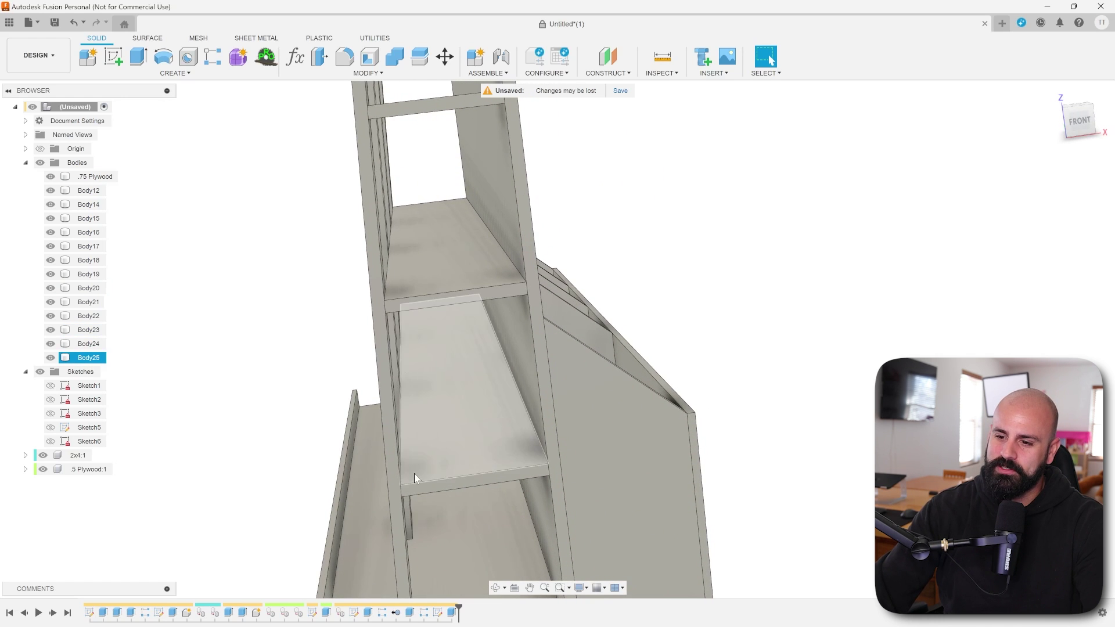
pyautogui.keyDown('shift'); pyautogui.moveTo(413, 473); pyautogui.dragTo(466, 455, button='middle'); pyautogui.keyUp('shift')
pyautogui.keyDown('shift'); pyautogui.moveTo(428, 330); pyautogui.dragTo(441, 327, button='middle'); pyautogui.keyUp('shift')
pyautogui.scroll(8, 441, 330)
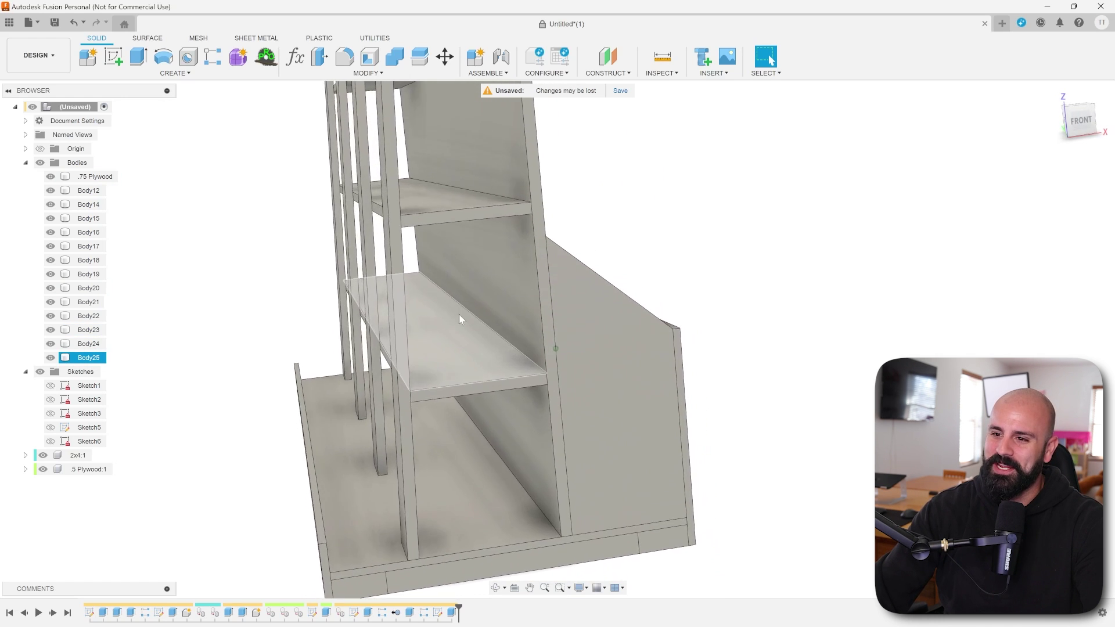
pyautogui.keyDown('shift'); pyautogui.moveTo(456, 279); pyautogui.dragTo(491, 383, button='middle'); pyautogui.keyUp('shift')
pyautogui.scroll(-3, 524, 260)
pyautogui.scroll(-3, 427, 275)
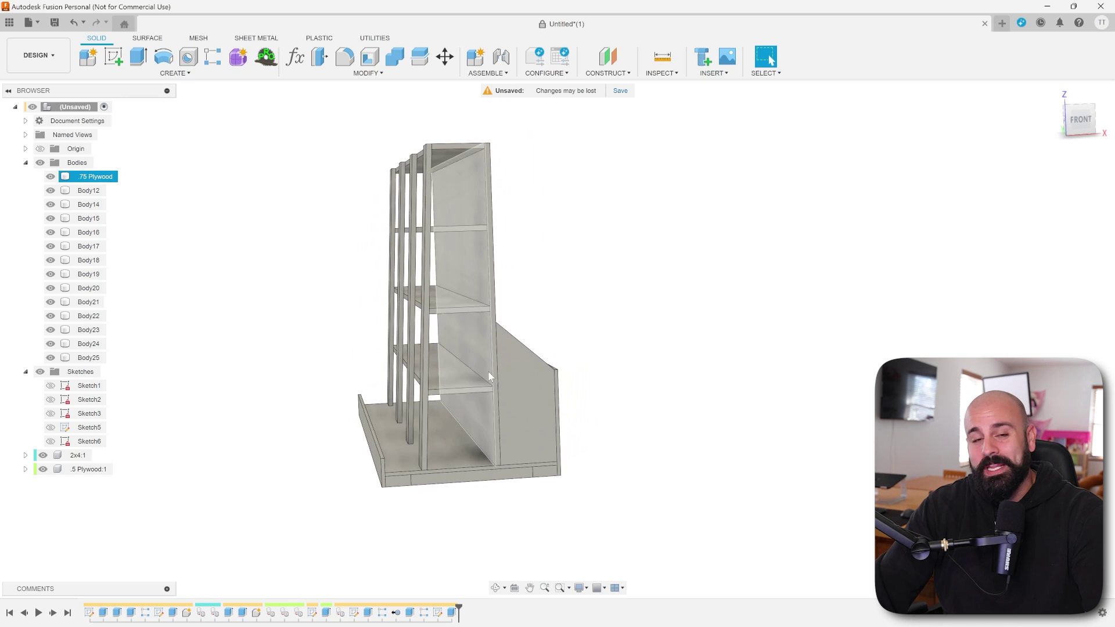
pyautogui.keyDown('shift'); pyautogui.moveTo(476, 279); pyautogui.dragTo(490, 303, button='middle'); pyautogui.keyUp('shift')
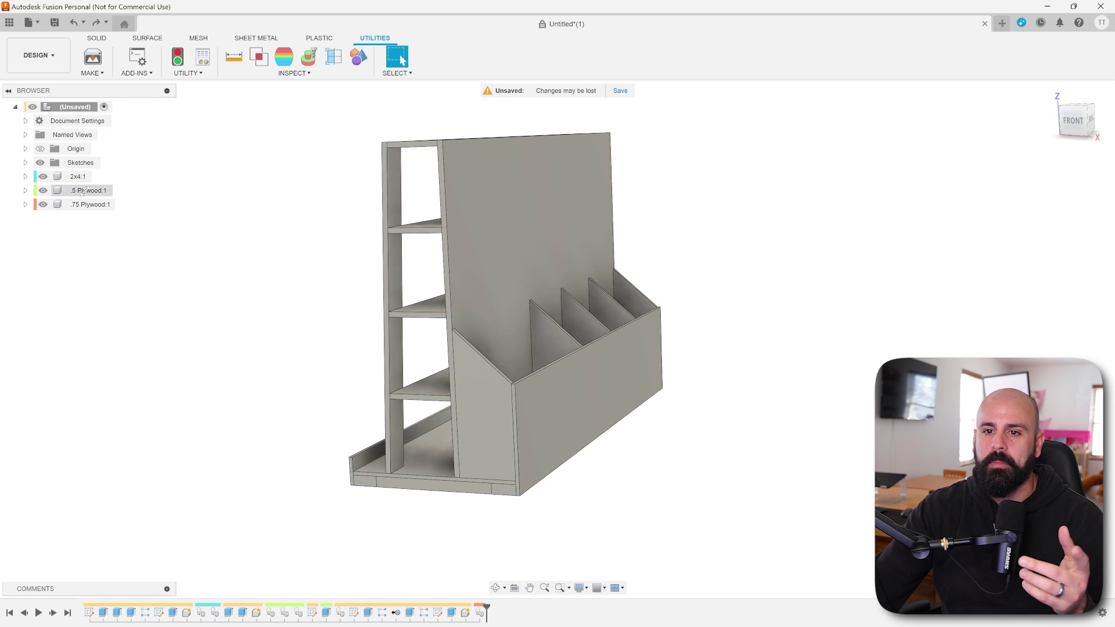
# Step: Highlight the .75 Plywood, .5 Plywood and 2x4 components one after another to check which parts belong to each, and clear the selection
pyautogui.click(81, 206)
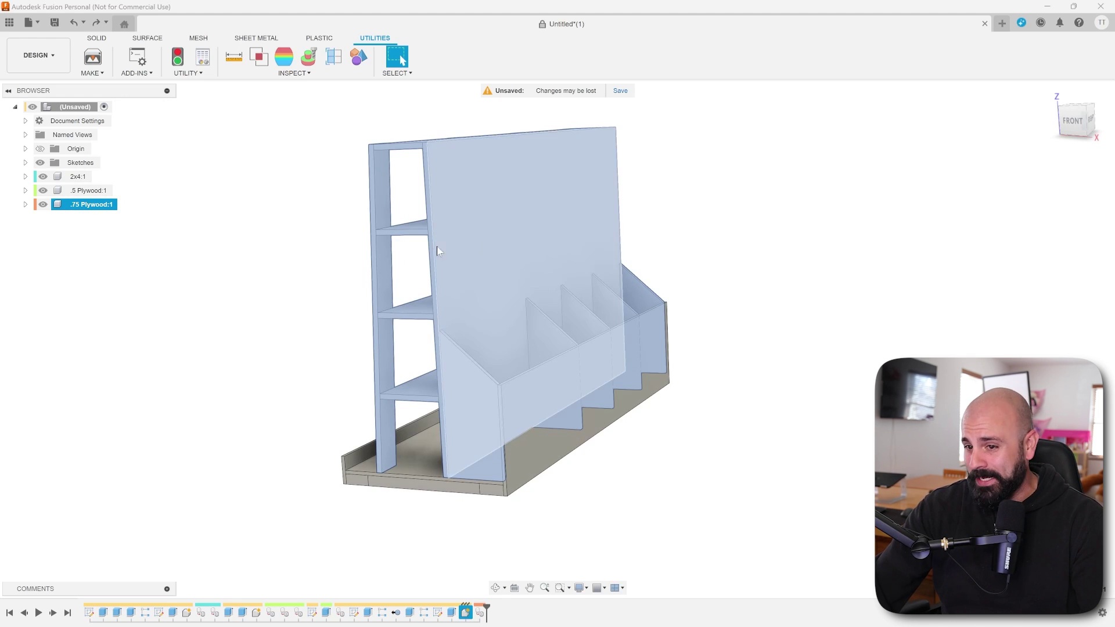
pyautogui.click(87, 191)
pyautogui.click(73, 177)
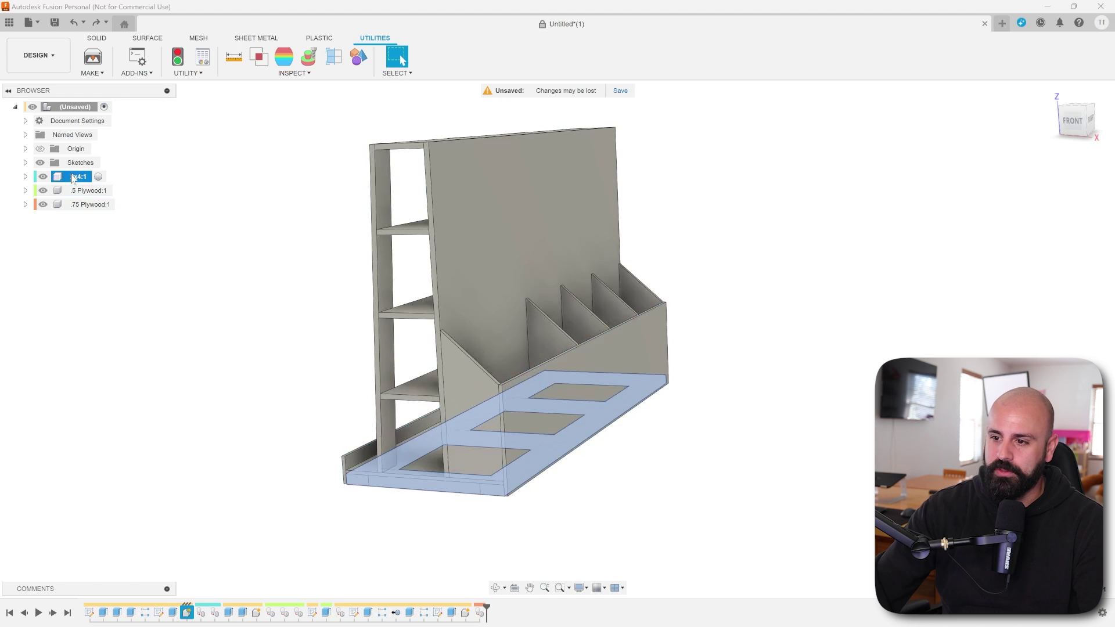
pyautogui.click(264, 262)
pyautogui.keyDown('shift'); pyautogui.moveTo(296, 210); pyautogui.dragTo(307, 208, button='middle'); pyautogui.keyUp('shift')
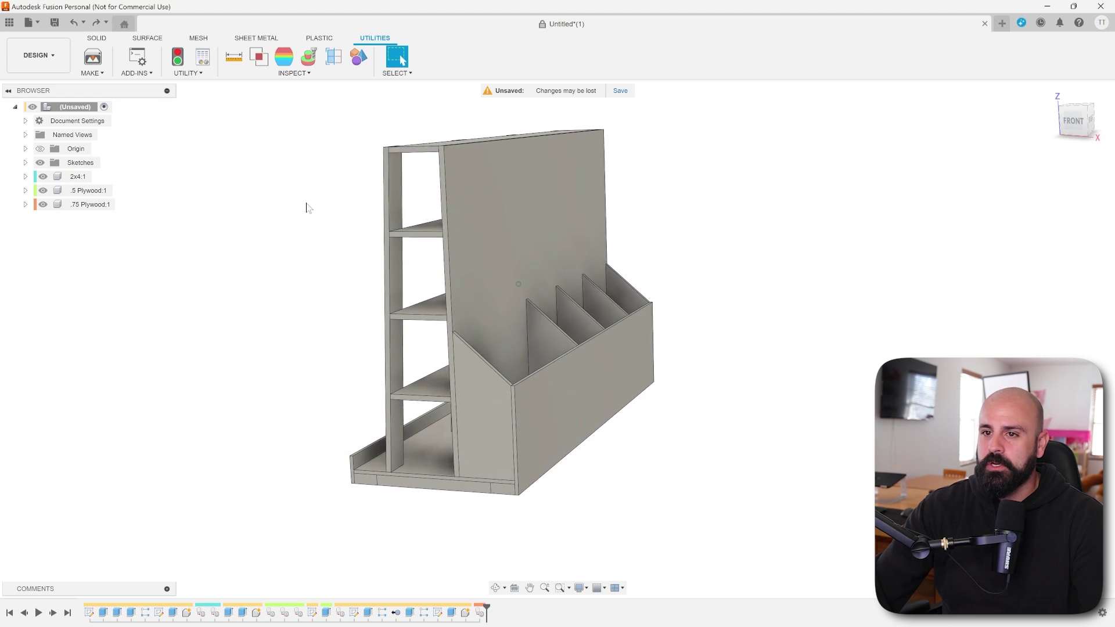
pyautogui.click(96, 39)
pyautogui.keyDown('shift'); pyautogui.moveTo(232, 164); pyautogui.dragTo(281, 126, button='middle'); pyautogui.keyUp('shift')
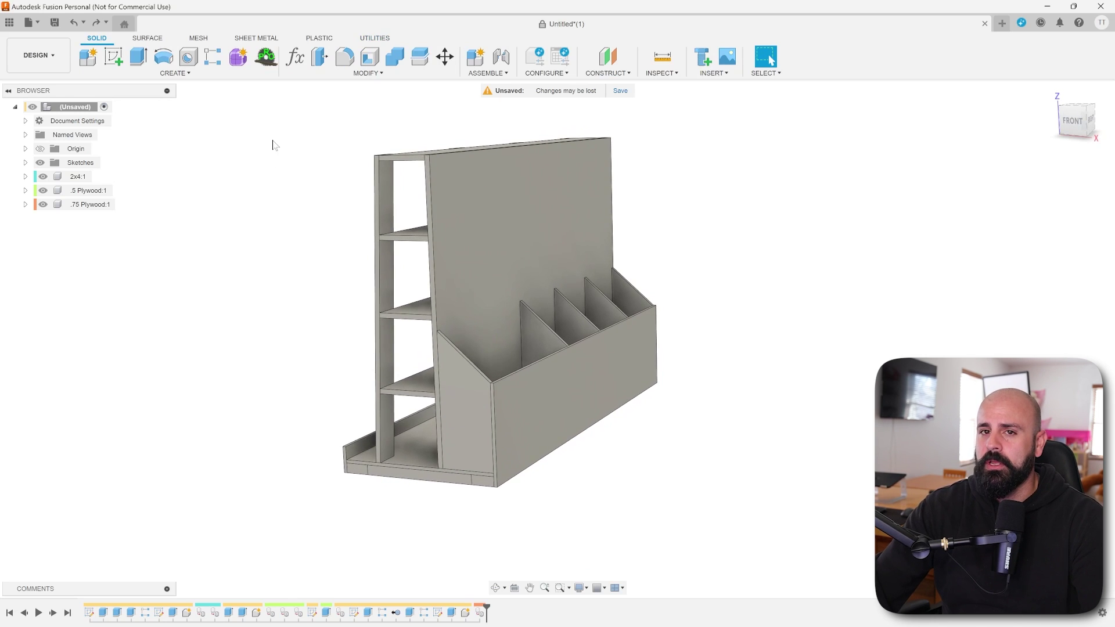
pyautogui.keyDown('shift'); pyautogui.moveTo(295, 142); pyautogui.dragTo(285, 155, button='middle'); pyautogui.keyUp('shift')
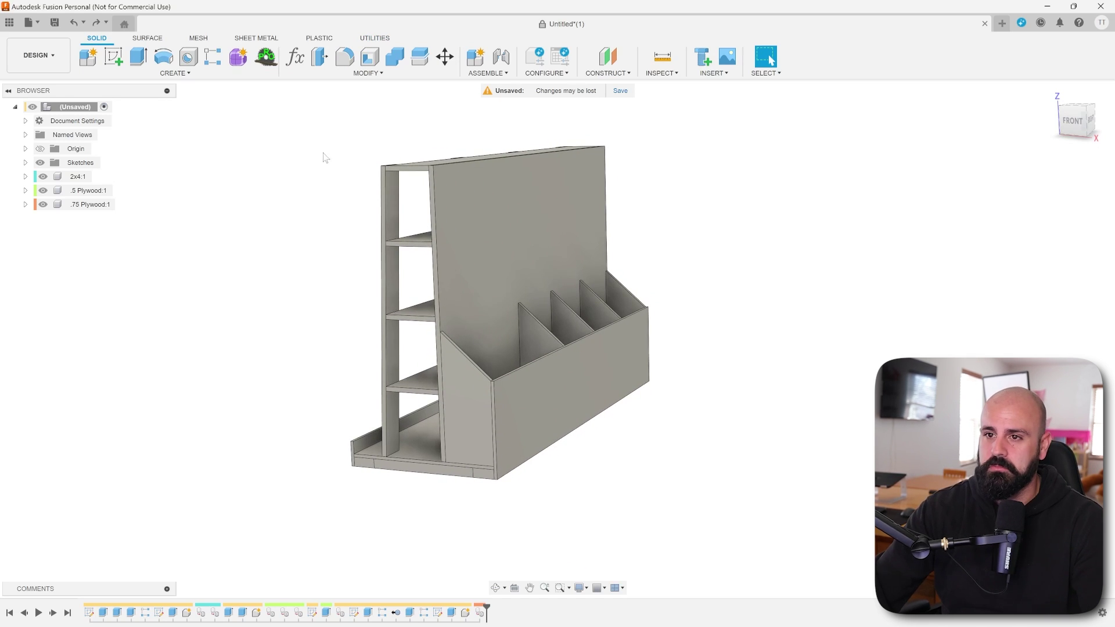
pyautogui.keyDown('shift'); pyautogui.moveTo(298, 134); pyautogui.dragTo(317, 121, button='middle'); pyautogui.keyUp('shift')
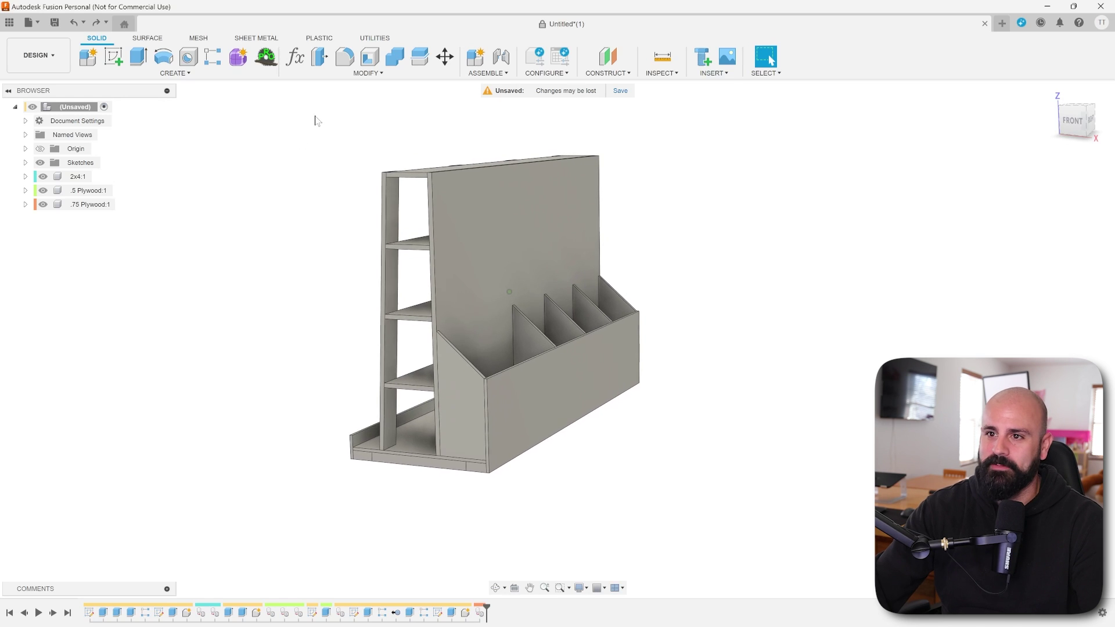
# Step: Search the Fusion App Store in the web browser for "mapboard" and return to the cart model
pyautogui.click(378, 37)
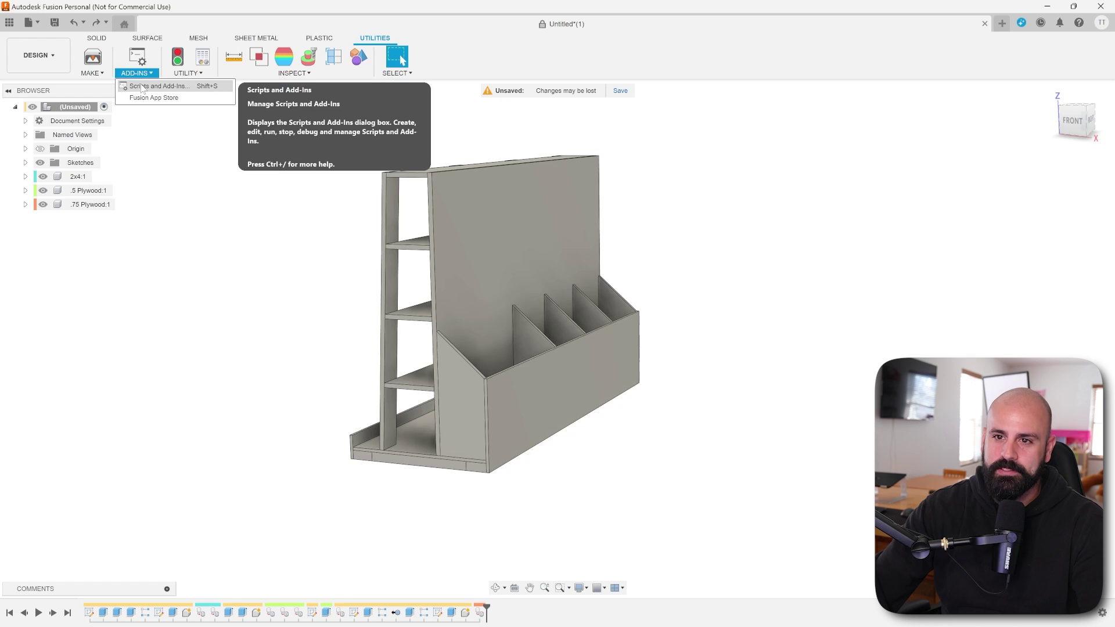
pyautogui.click(154, 97)
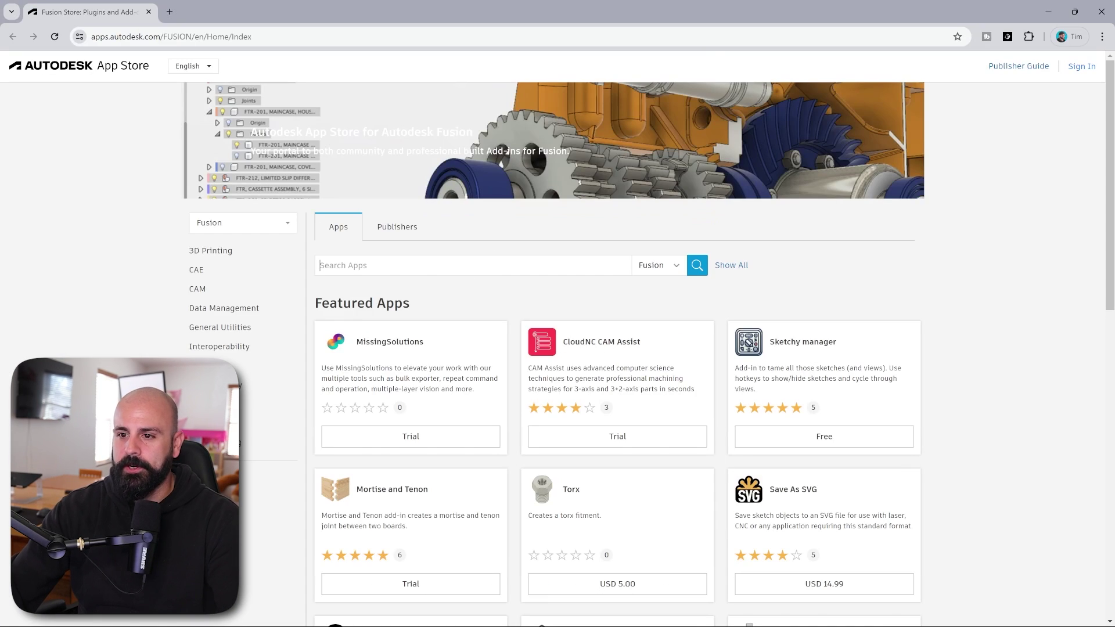
pyautogui.write('mapboard')
pyautogui.press('Return')
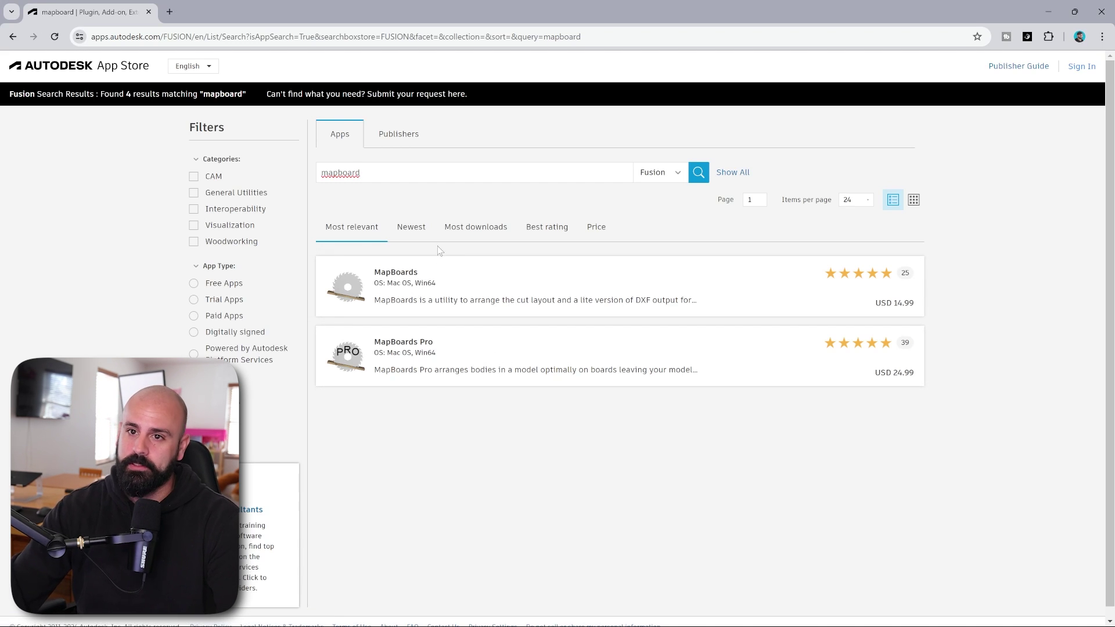
pyautogui.click(1100, 12)
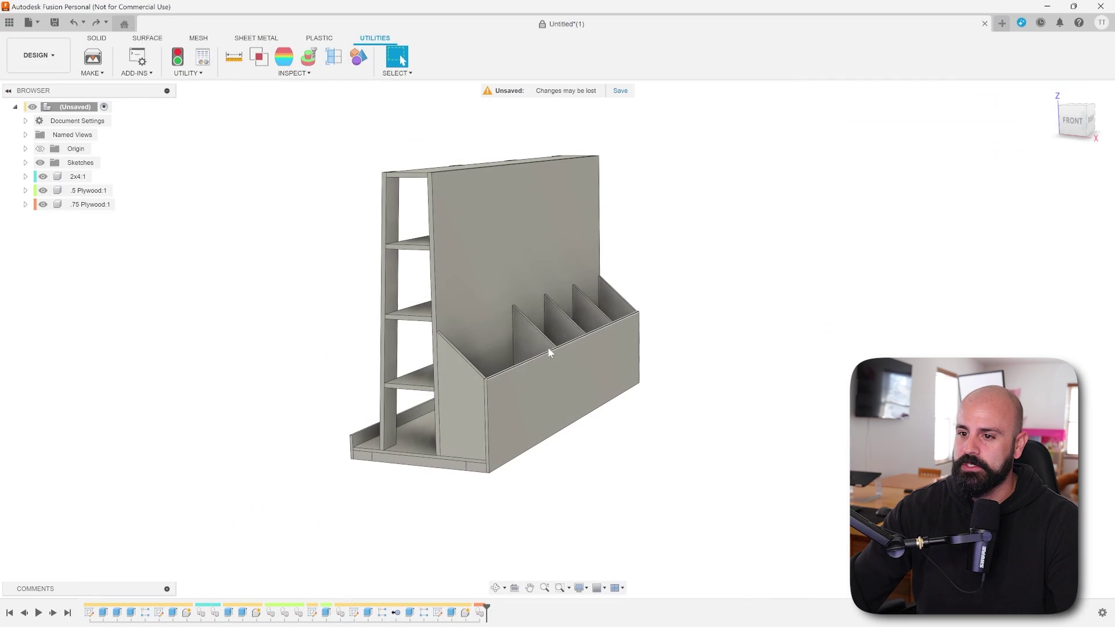
# Step: Start the MapBoards Pro add-in on the cart model and move its dialog closer to the model
pyautogui.click(96, 37)
pyautogui.scroll(-2, 326, 296)
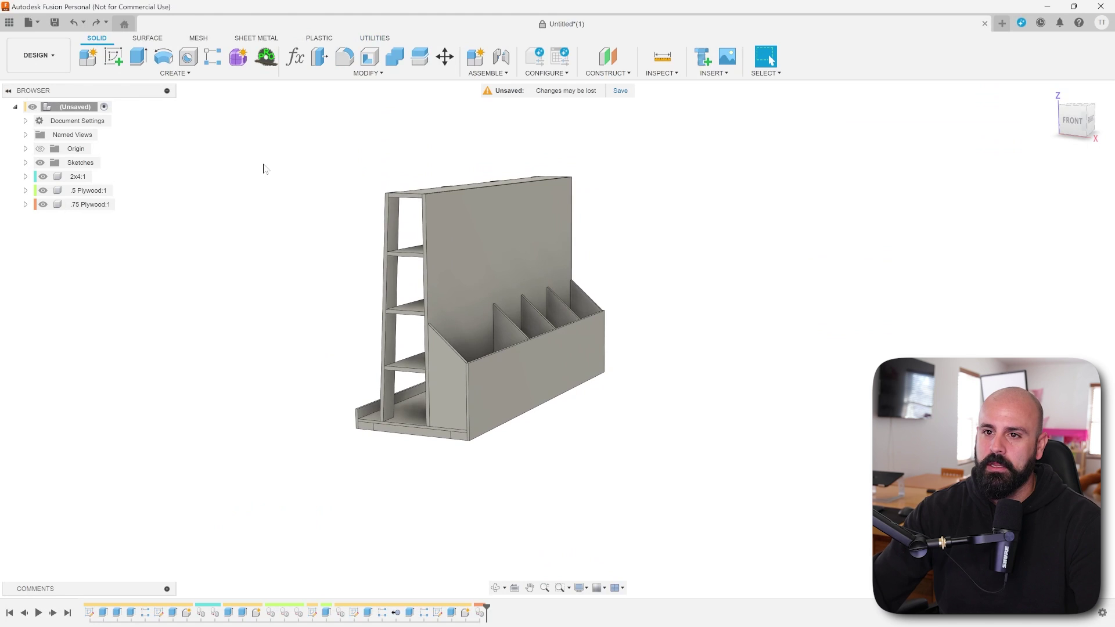
pyautogui.click(175, 73)
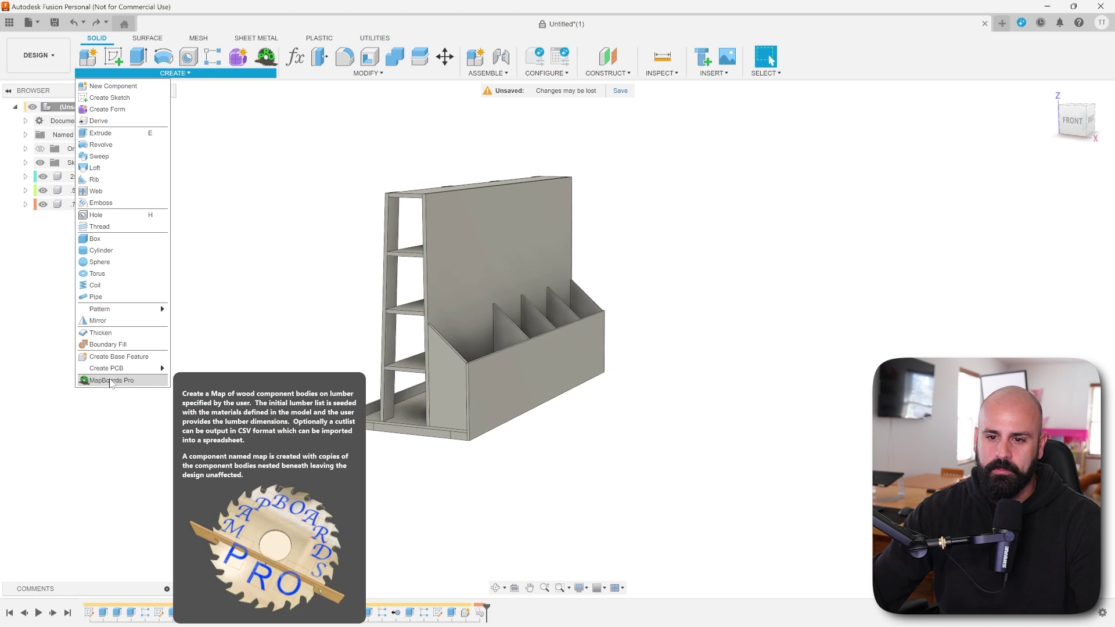
pyautogui.click(110, 381)
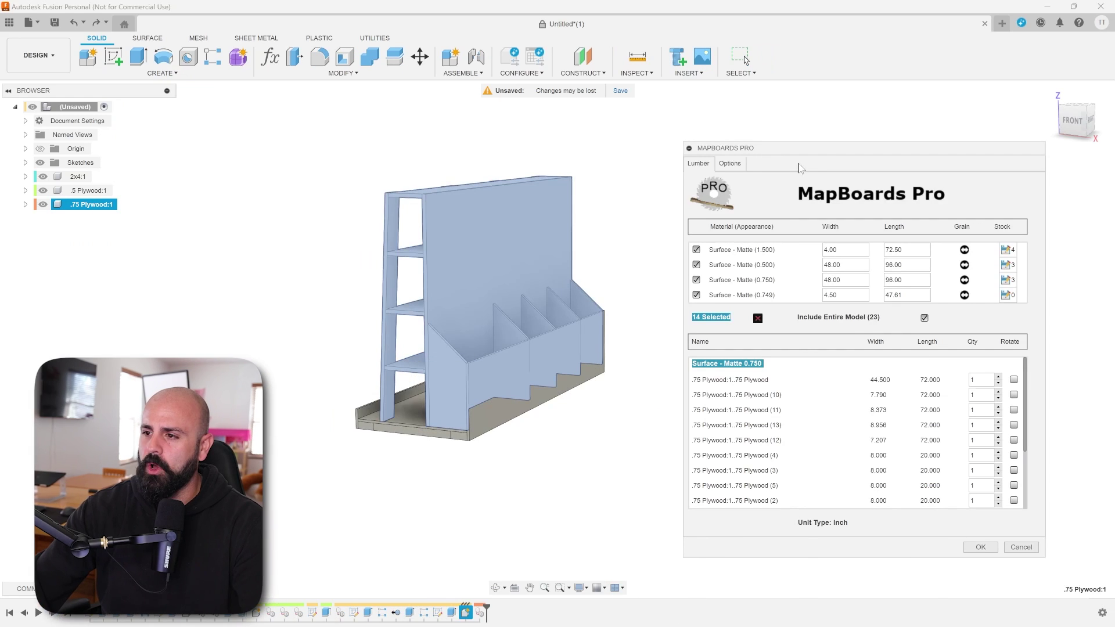
pyautogui.moveTo(811, 153); pyautogui.dragTo(746, 122)
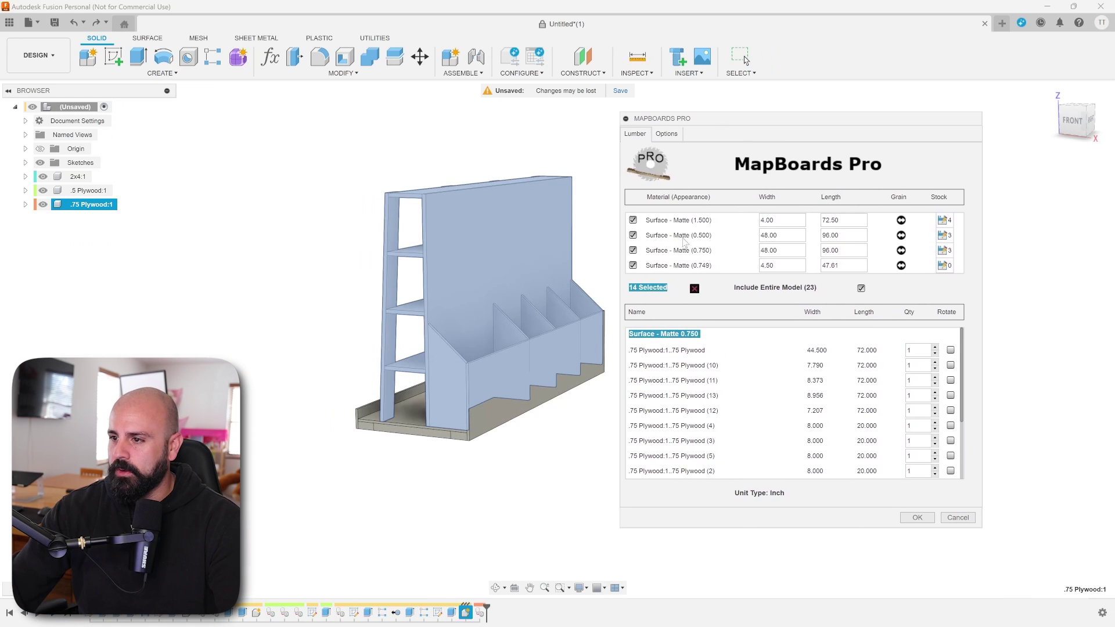
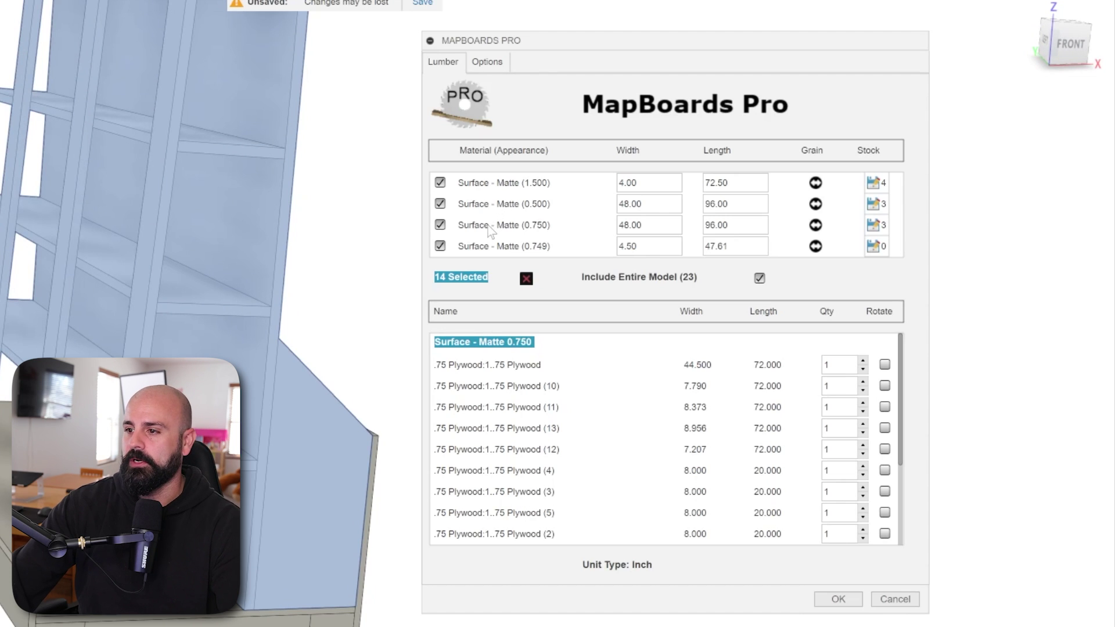
# Step: Highlight the bodies grouped under Surface - Matte (0.749) in the model, examine them and cancel MapBoards Pro
pyautogui.click(488, 250)
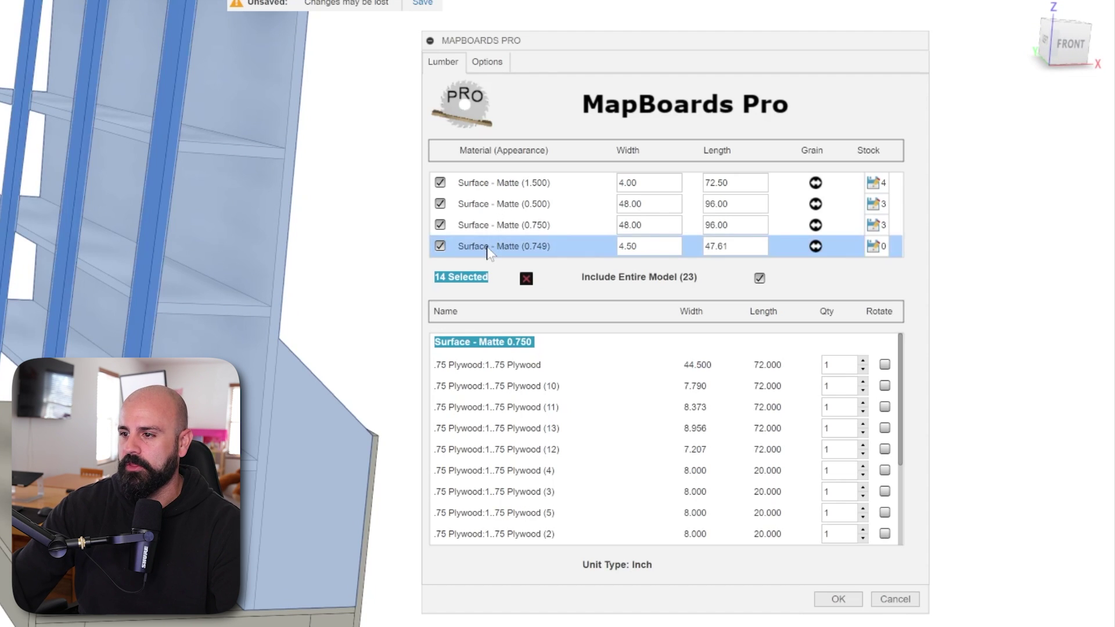
pyautogui.keyDown('shift'); pyautogui.moveTo(414, 292); pyautogui.dragTo(25, 318, button='middle'); pyautogui.keyUp('shift')
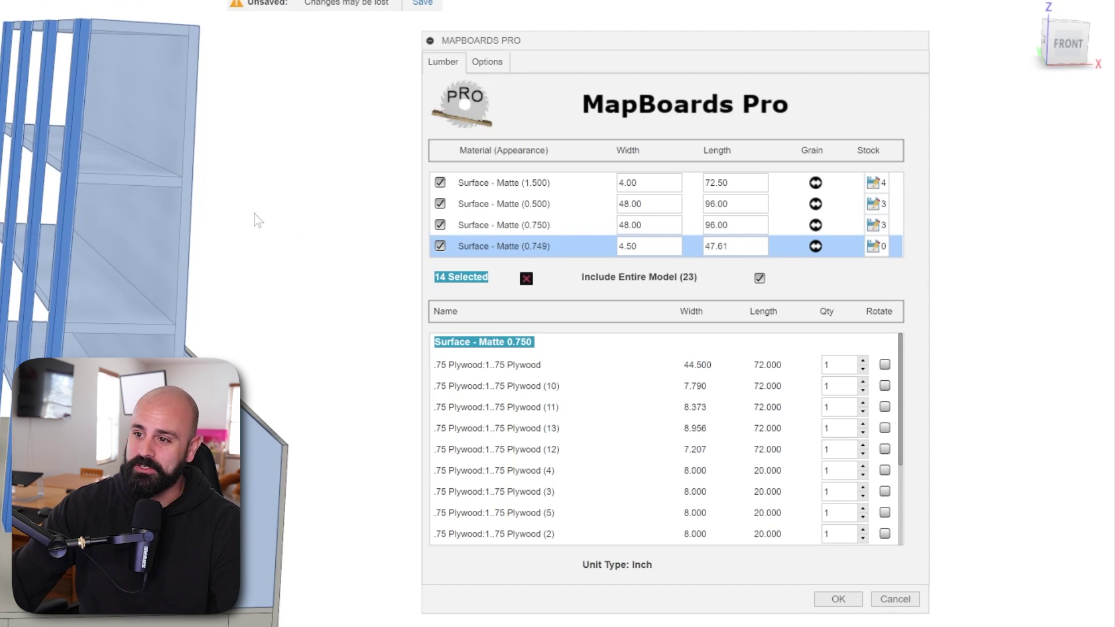
pyautogui.click(895, 599)
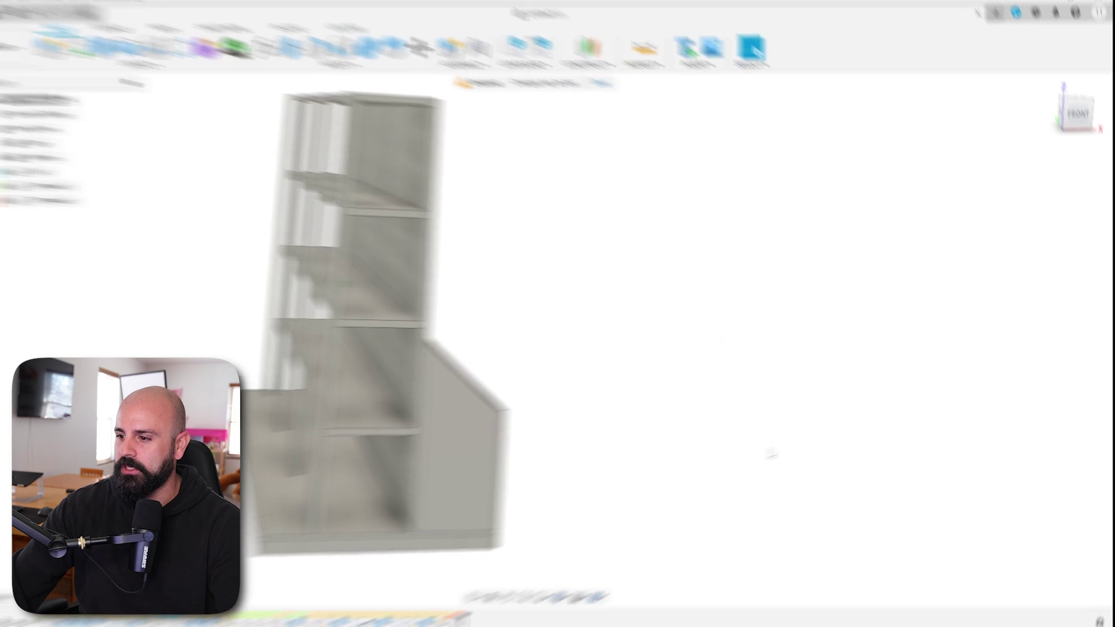
# Step: Inspect the angled slats from above and measure the thickness edge at the top of the nearest one
pyautogui.scroll(10, 490, 319)
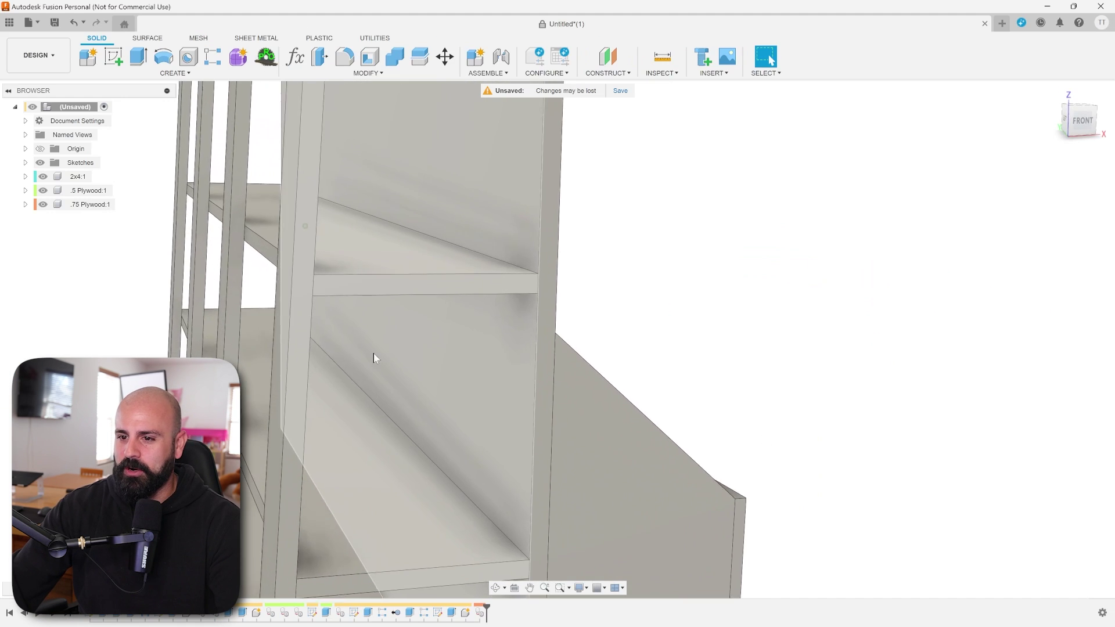
pyautogui.keyDown('shift'); pyautogui.moveTo(301, 356); pyautogui.dragTo(378, 341, button='middle'); pyautogui.keyUp('shift')
pyautogui.scroll(8, 339, 374)
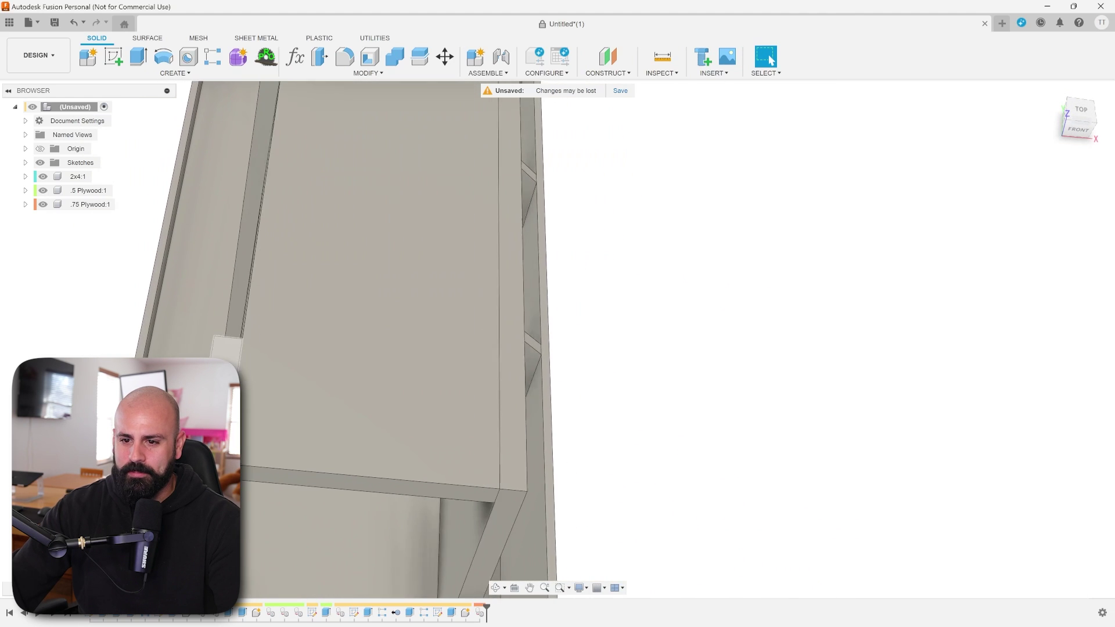
pyautogui.click(247, 463)
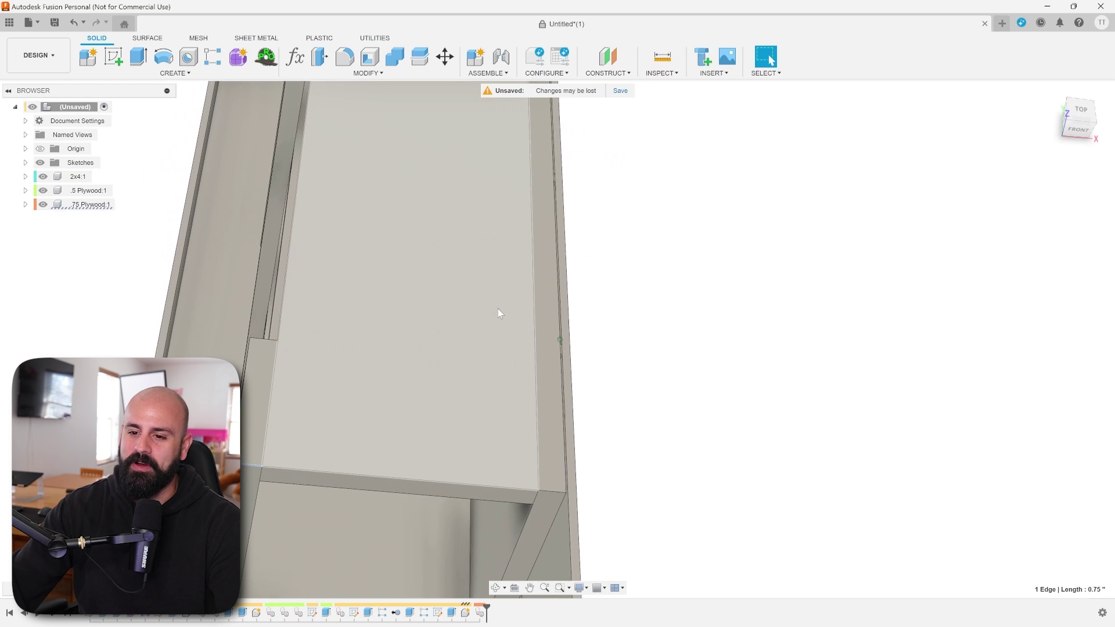
pyautogui.scroll(-10, 501, 307)
pyautogui.keyDown('shift'); pyautogui.moveTo(512, 306); pyautogui.dragTo(462, 287, button='middle'); pyautogui.keyUp('shift')
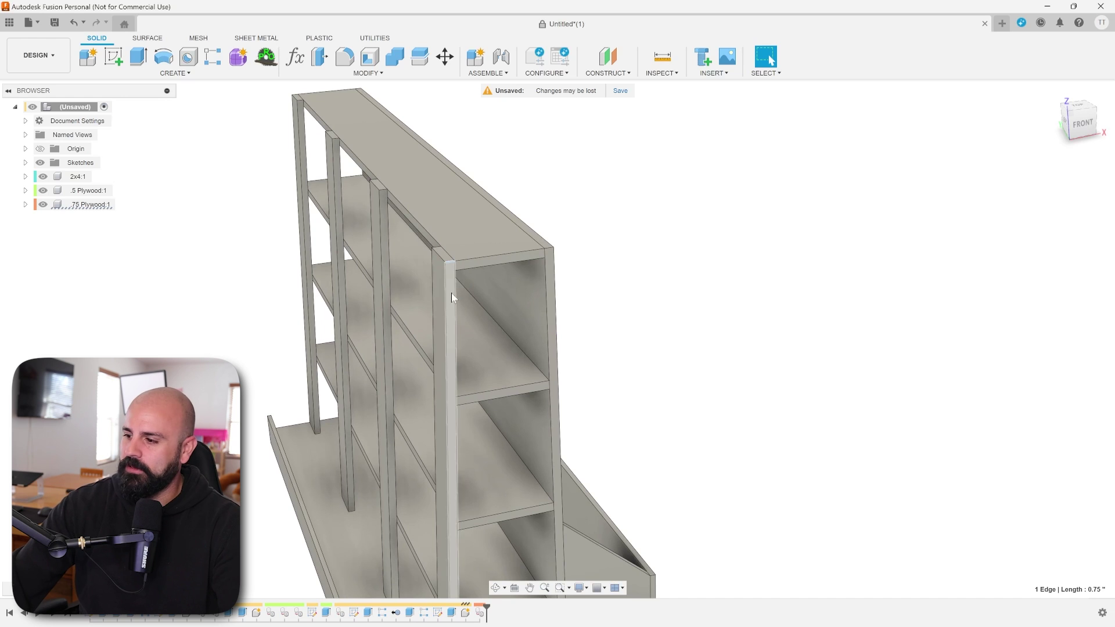
pyautogui.scroll(3, 452, 298)
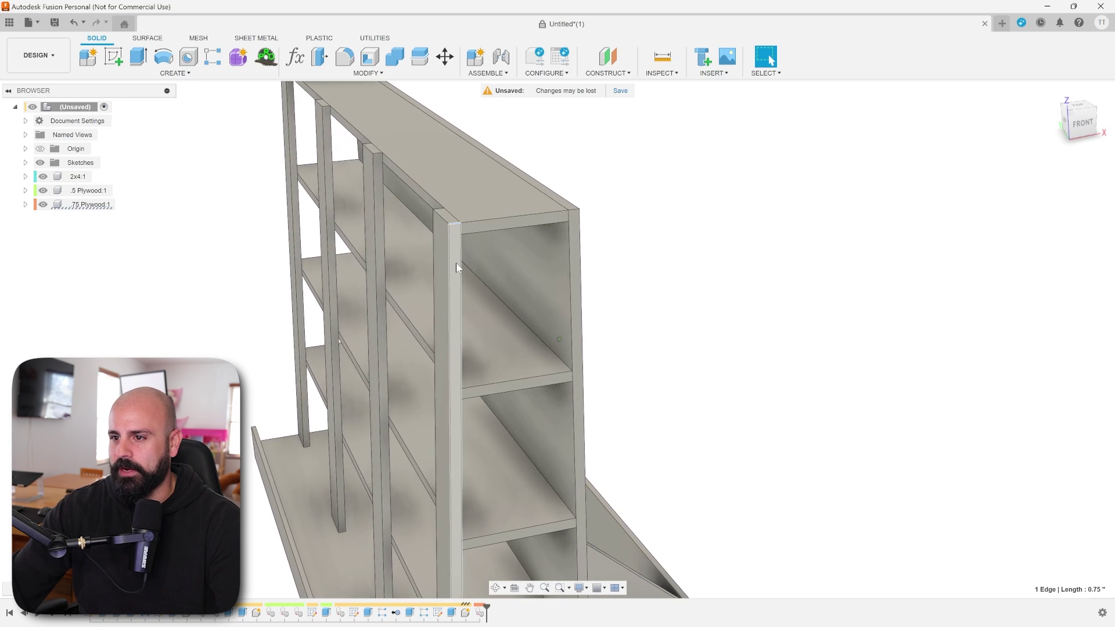
pyautogui.scroll(2, 453, 264)
pyautogui.scroll(-5, 449, 264)
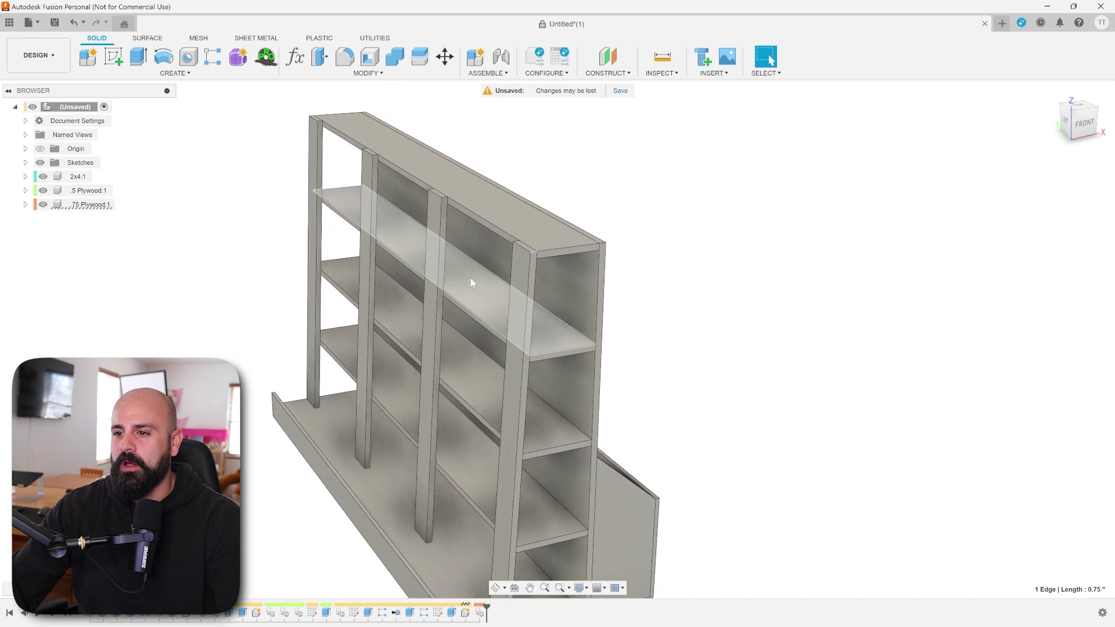
# Step: Extrude the outer faces of all four angled slats outward by 0.001 inch, joining the added thickness to the slats
pyautogui.click(511, 312)
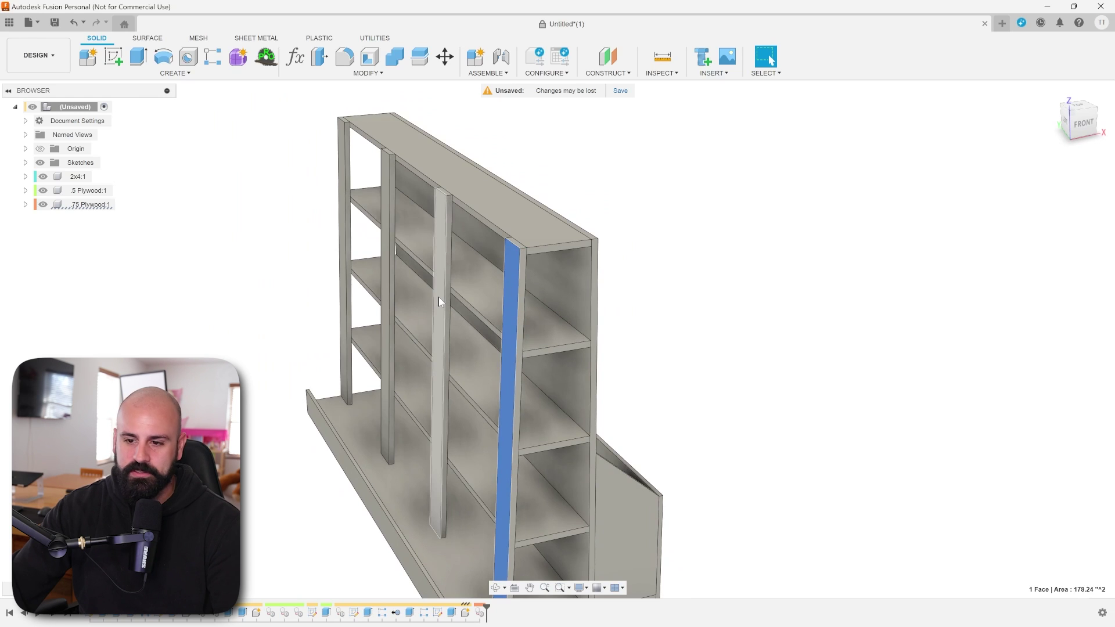
pyautogui.click(438, 298)
pyautogui.click(385, 276)
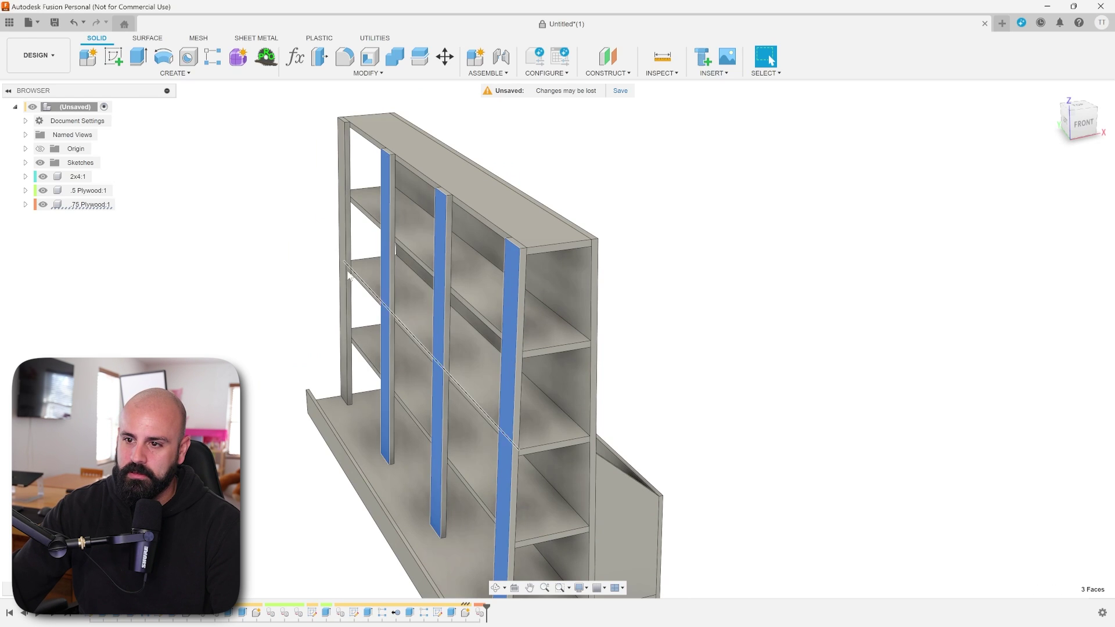
pyautogui.moveTo(342, 270); pyautogui.dragTo(424, 291, button='middle')
pyautogui.click(274, 265)
pyautogui.keyDown('shift'); pyautogui.moveTo(275, 262); pyautogui.dragTo(328, 272, button='middle'); pyautogui.keyUp('shift')
pyautogui.scroll(-5, 328, 271)
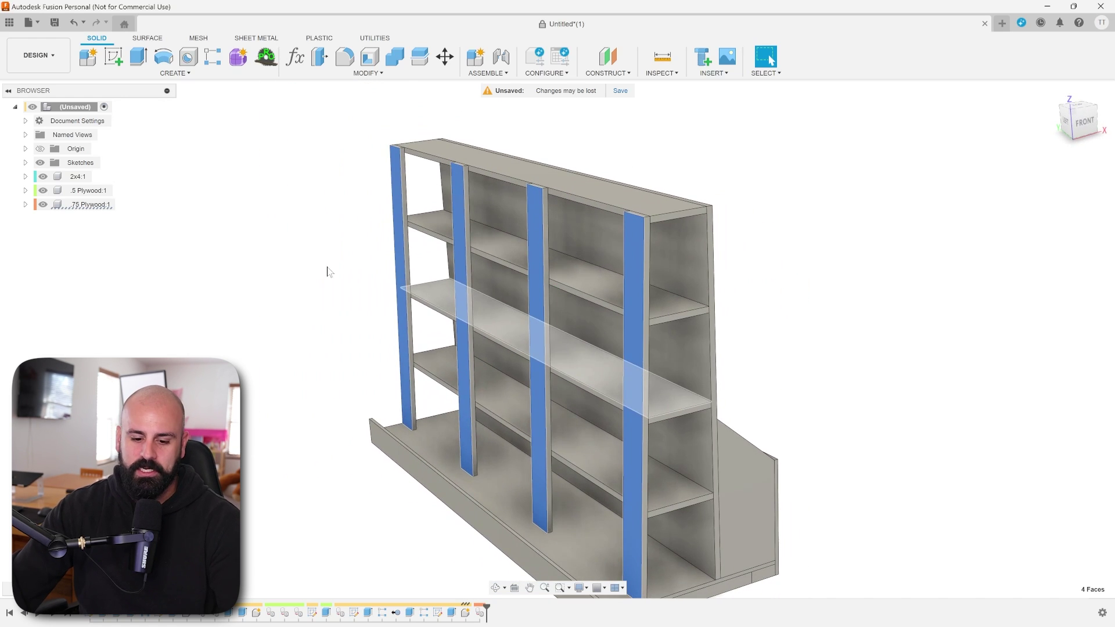
pyautogui.press('e')
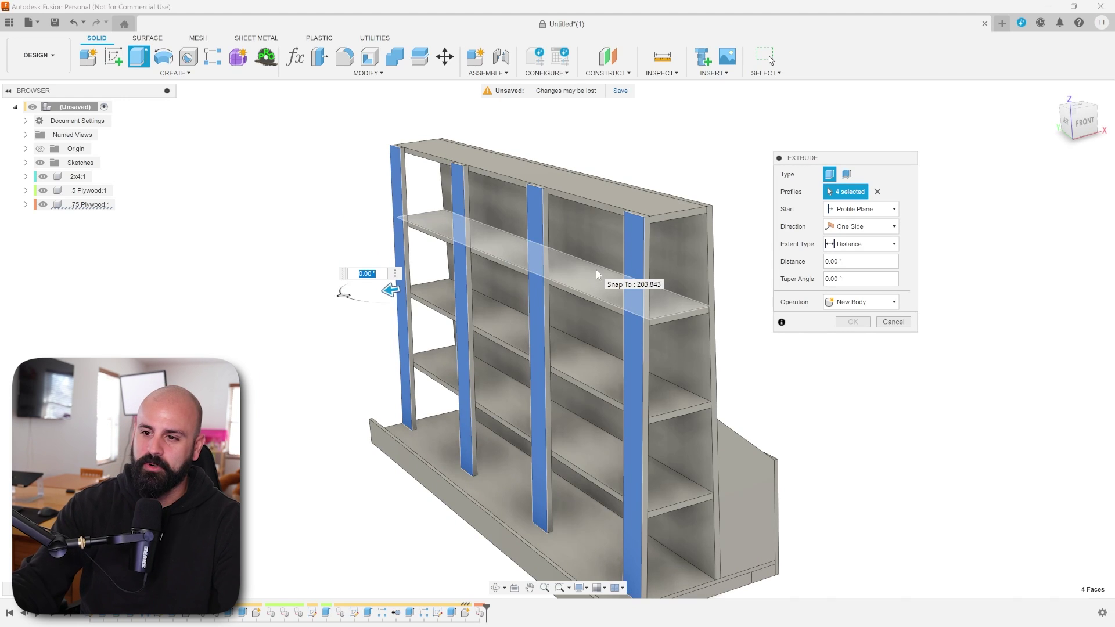
pyautogui.write('.00')
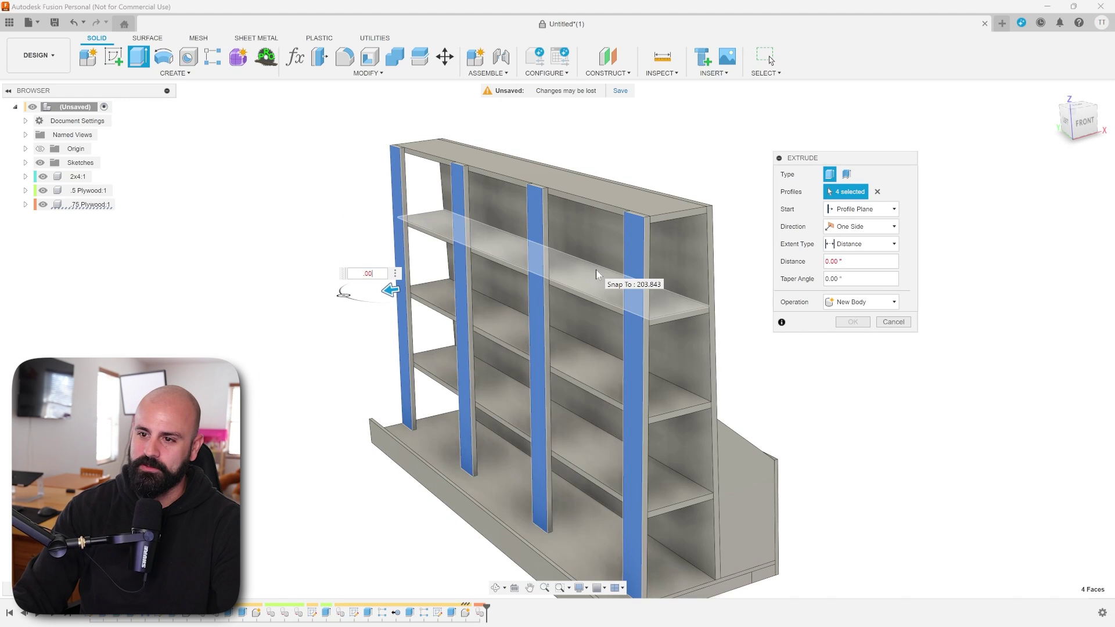
pyautogui.write('1')
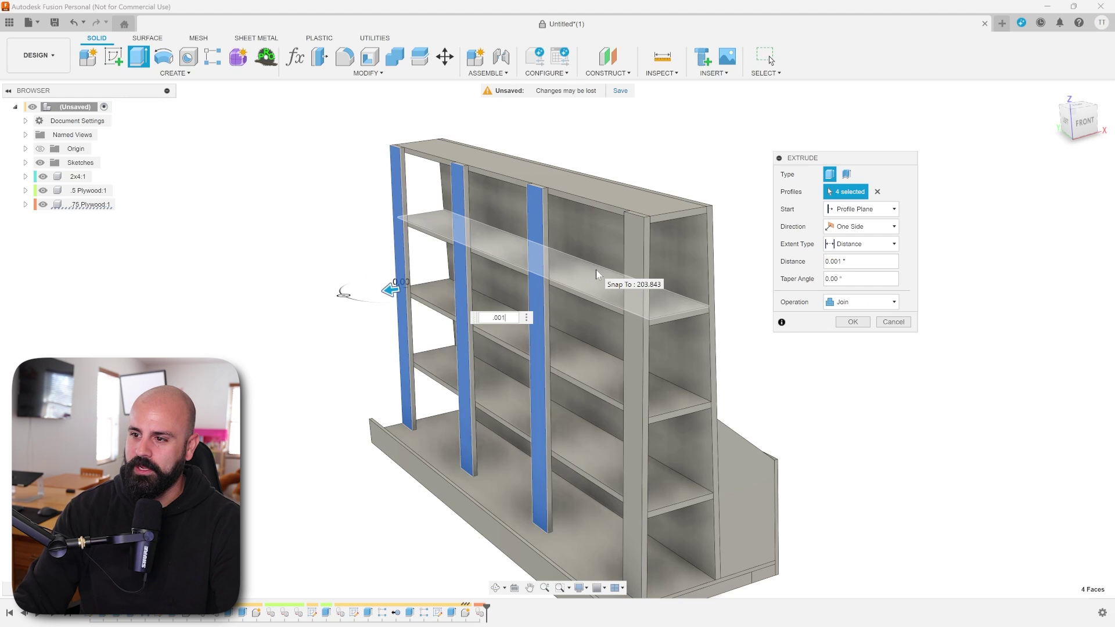
pyautogui.press('Return')
# Step: Measure the nearest slat's top thickness edge again after the extrusion
pyautogui.keyDown('shift'); pyautogui.moveTo(596, 269); pyautogui.dragTo(476, 462, button='middle'); pyautogui.keyUp('shift')
pyautogui.scroll(4, 531, 395)
pyautogui.moveTo(607, 499); pyautogui.dragTo(389, 399, button='middle')
pyautogui.scroll(3, 386, 395)
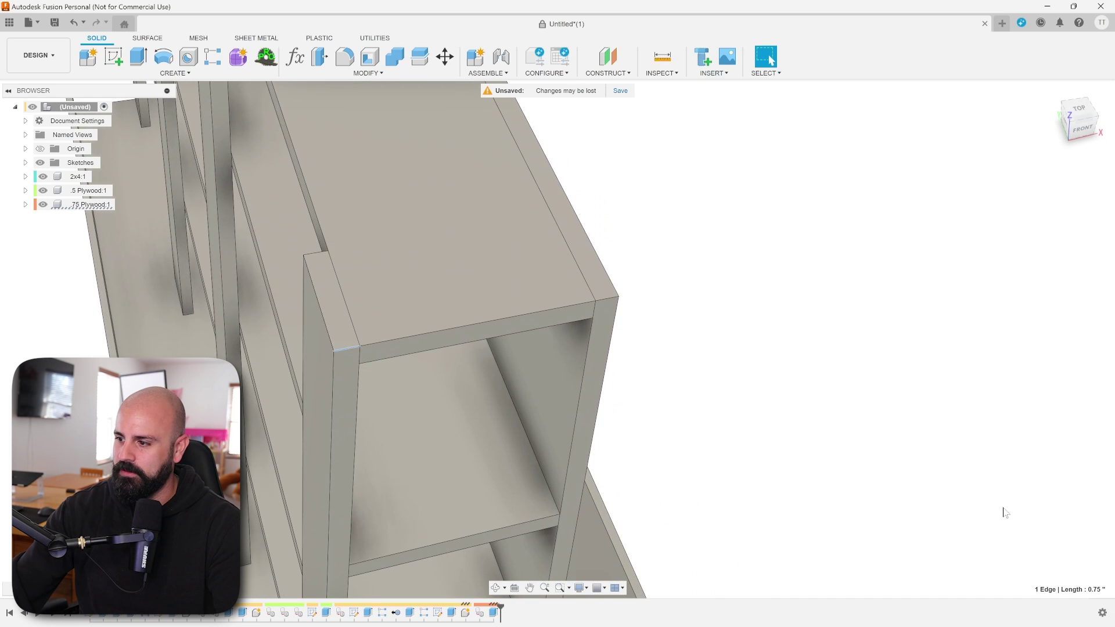
# Step: Reopen MapBoards Pro for the whole cart and open the stock settings of the Surface - Matte (1.500) material
pyautogui.scroll(-6, 491, 313)
pyautogui.keyDown('shift'); pyautogui.moveTo(467, 286); pyautogui.dragTo(411, 232, button='middle'); pyautogui.keyUp('shift')
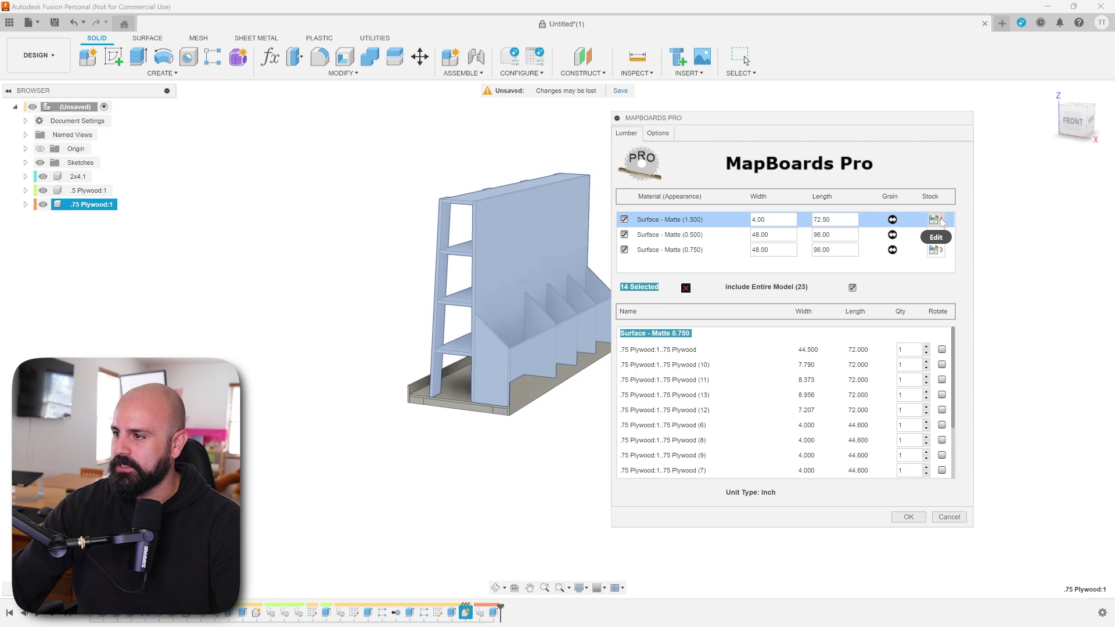
pyautogui.click(936, 219)
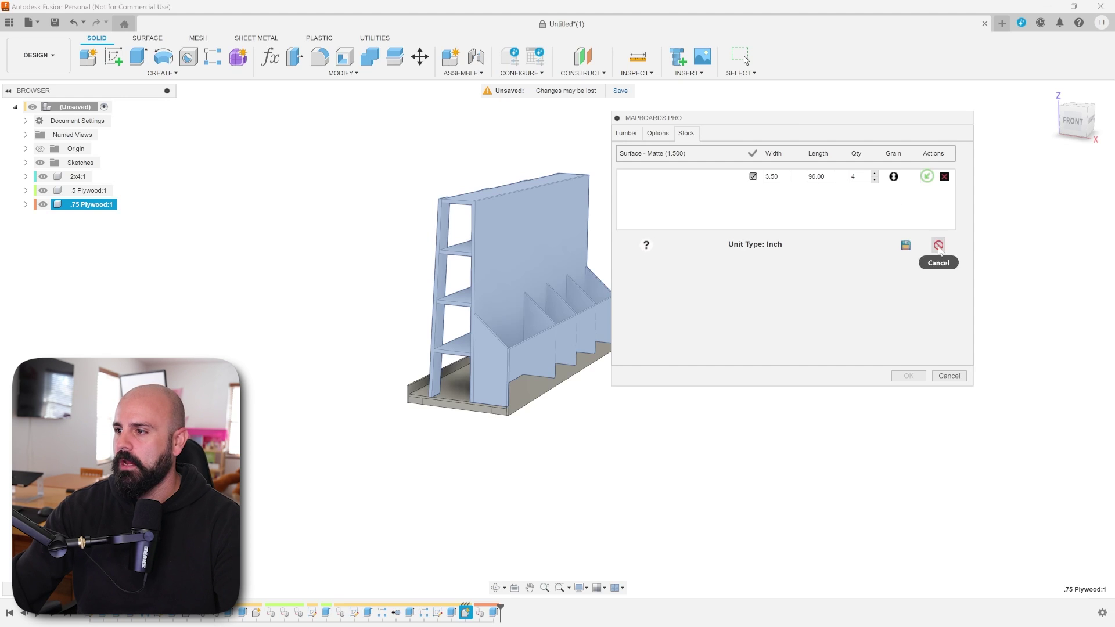
# Step: Set and save stock quantities of 5 for Surface - Matte (1.500) and 4 each for the (0.500) and (0.750) materials
pyautogui.click(874, 174)
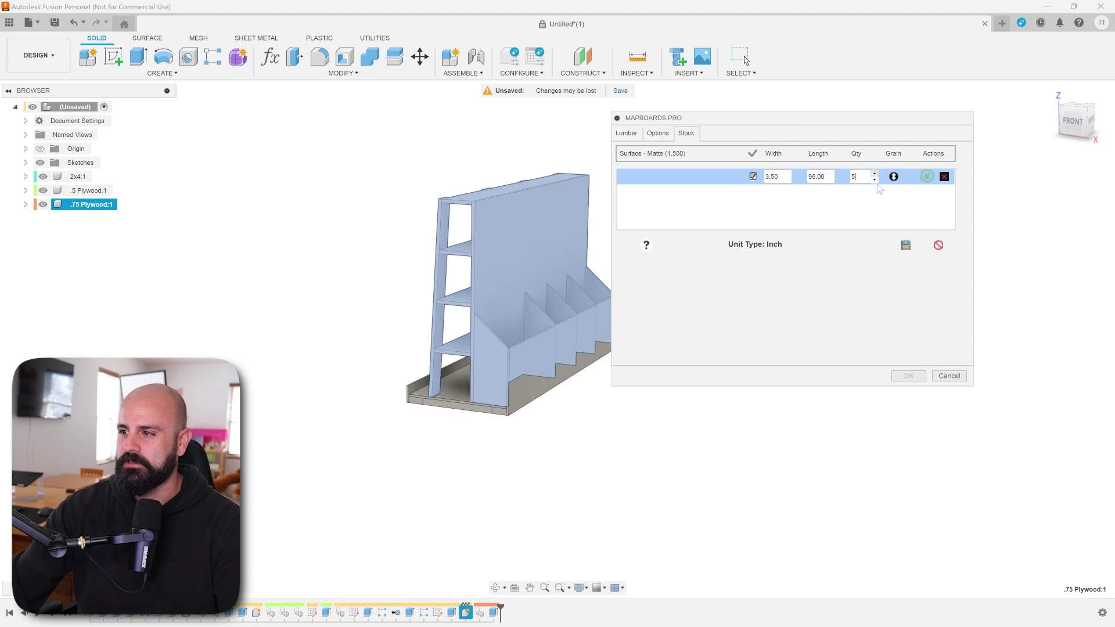
pyautogui.click(906, 246)
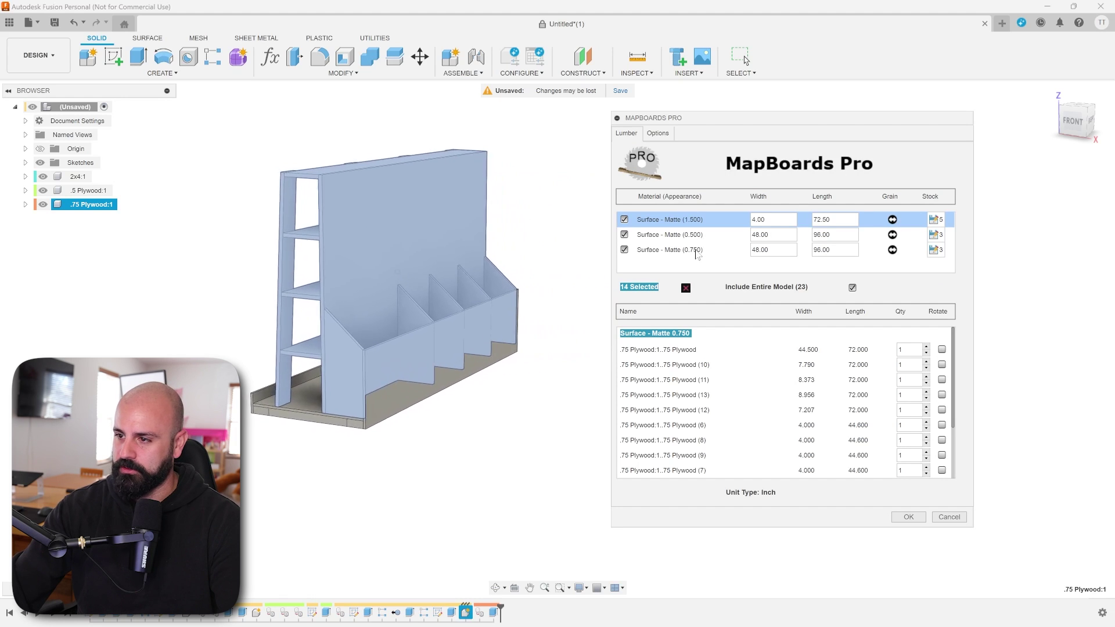
pyautogui.click(936, 248)
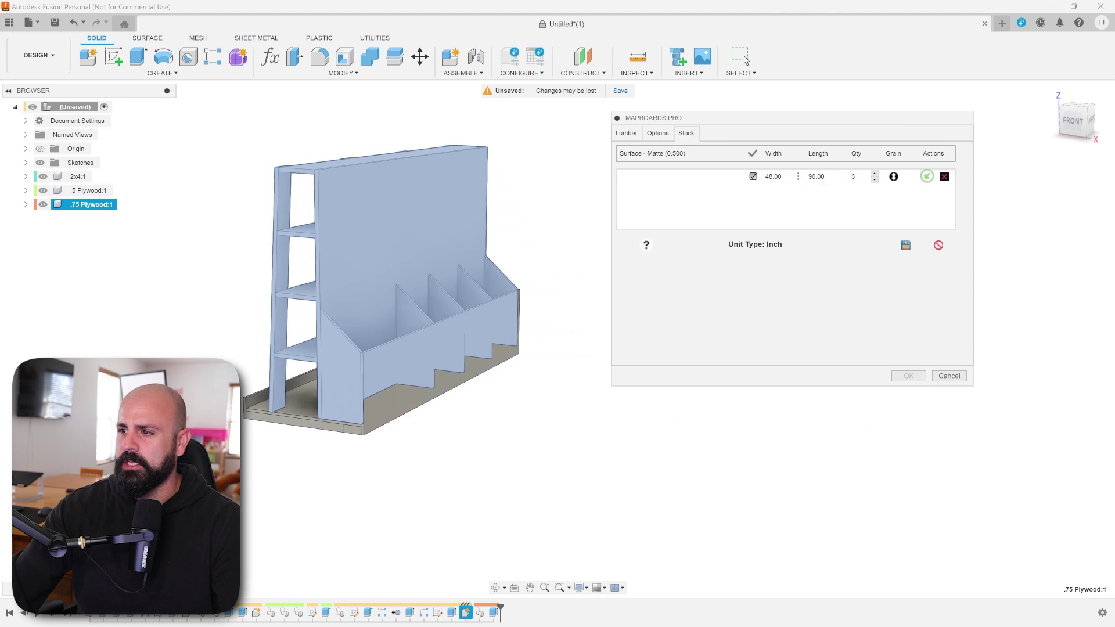
pyautogui.click(876, 173)
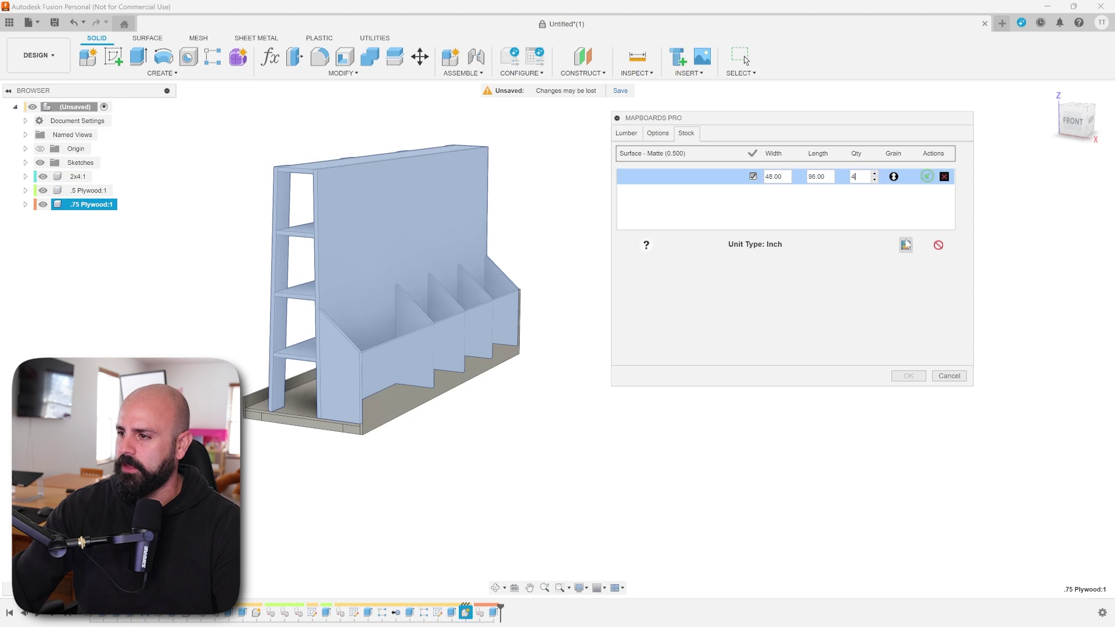
pyautogui.press('Return')
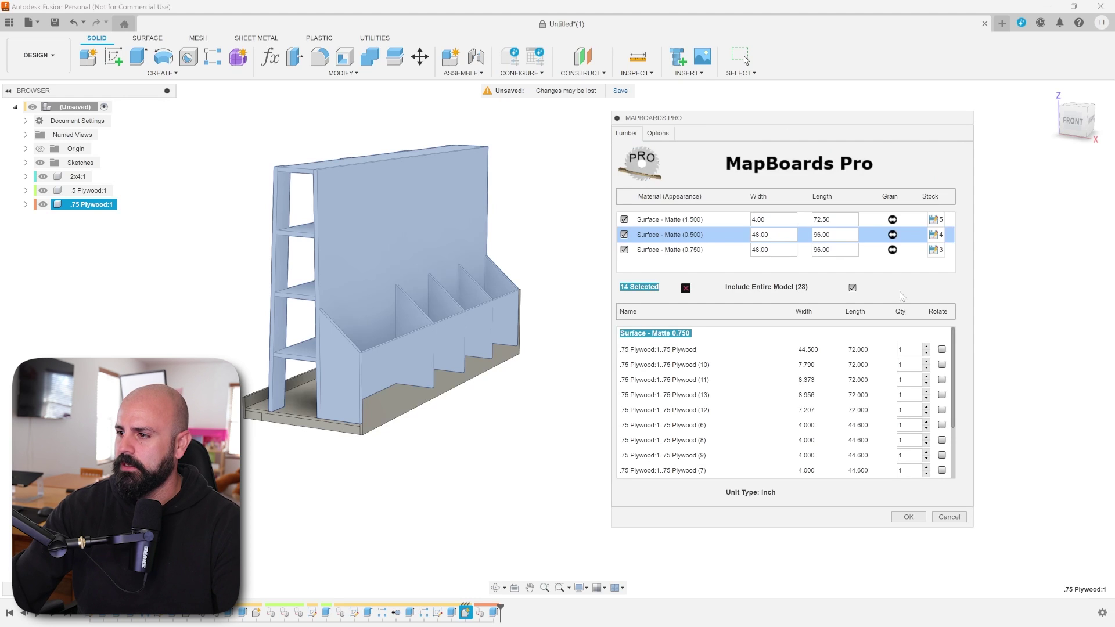
pyautogui.click(933, 251)
pyautogui.click(875, 174)
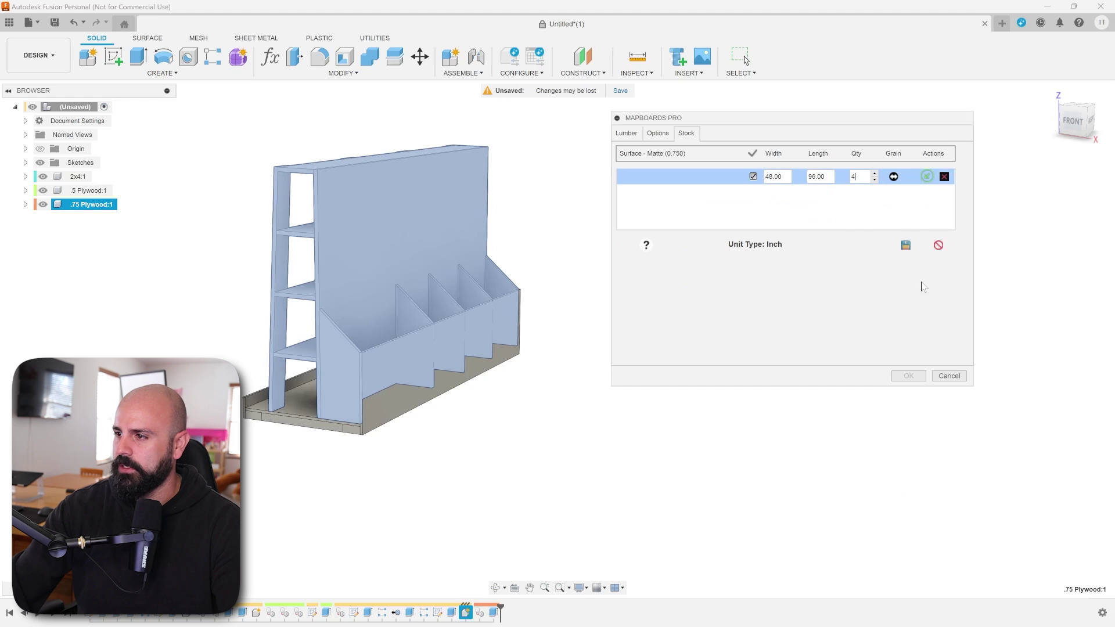
pyautogui.click(906, 245)
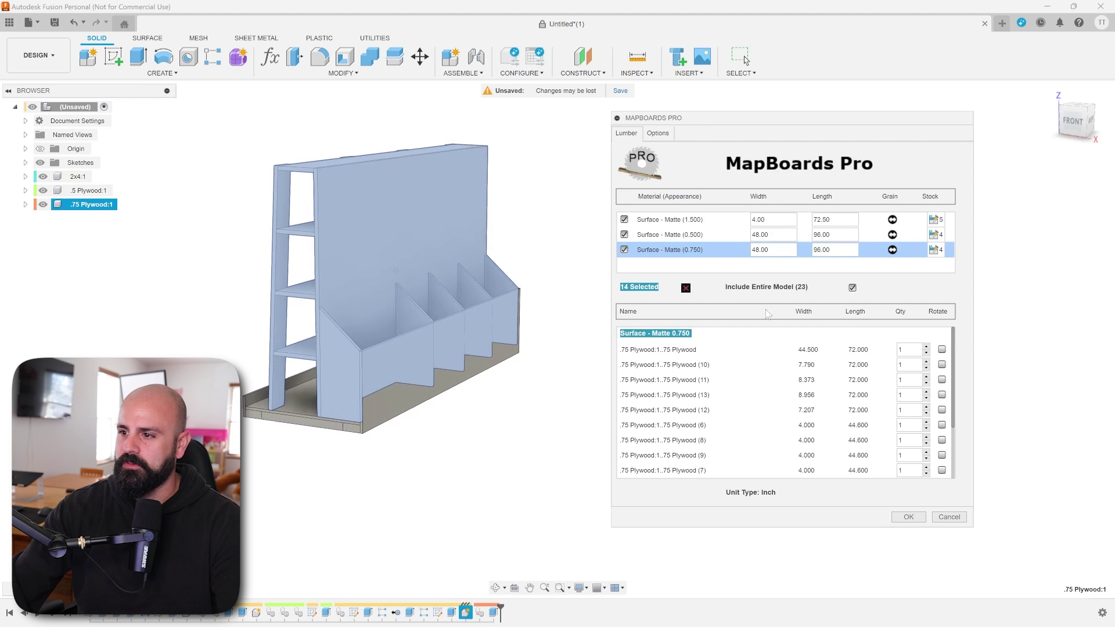
# Step: Clear the body selection, enable Can Rotate Components with Labels left off, and generate the board map for the entire model
pyautogui.moveTo(374, 269); pyautogui.dragTo(389, 253, button='middle')
pyautogui.click(852, 288)
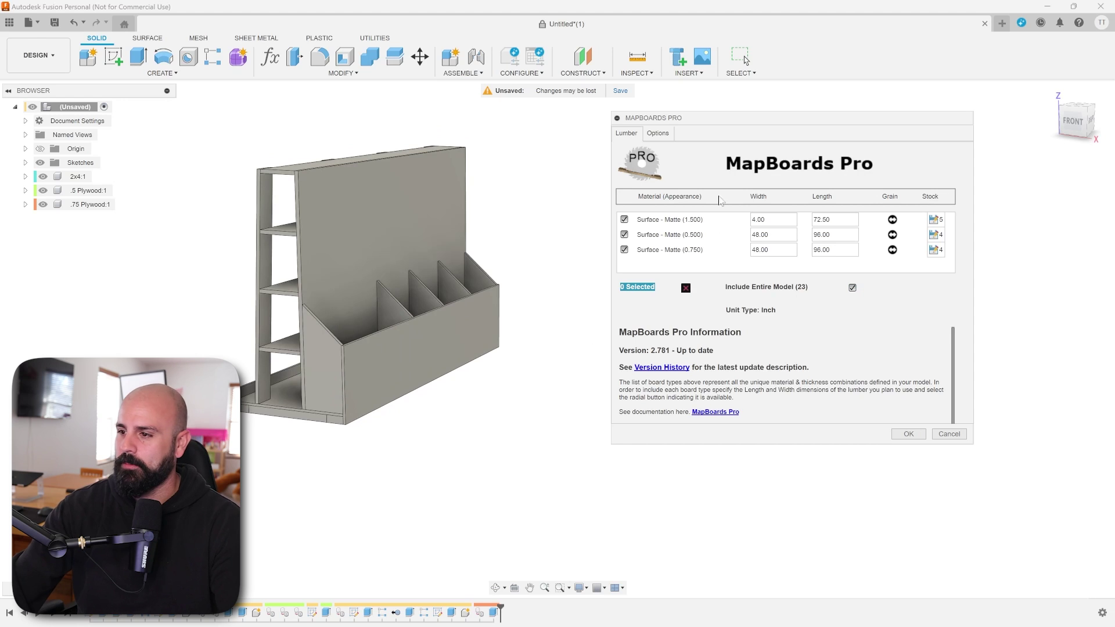
pyautogui.click(663, 137)
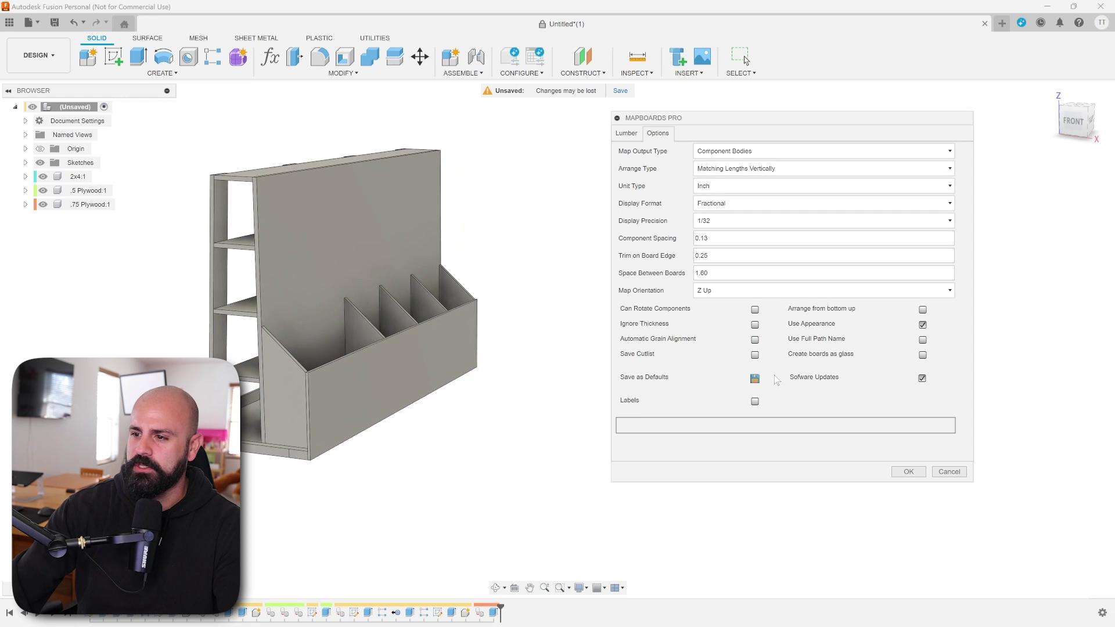
pyautogui.click(755, 310)
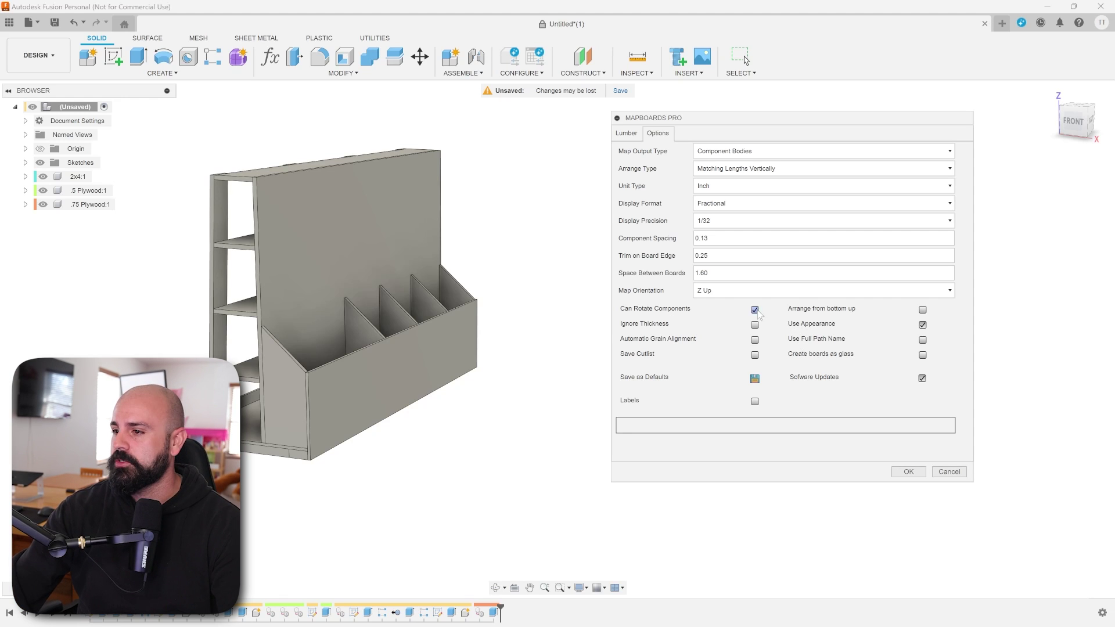
pyautogui.click(755, 401)
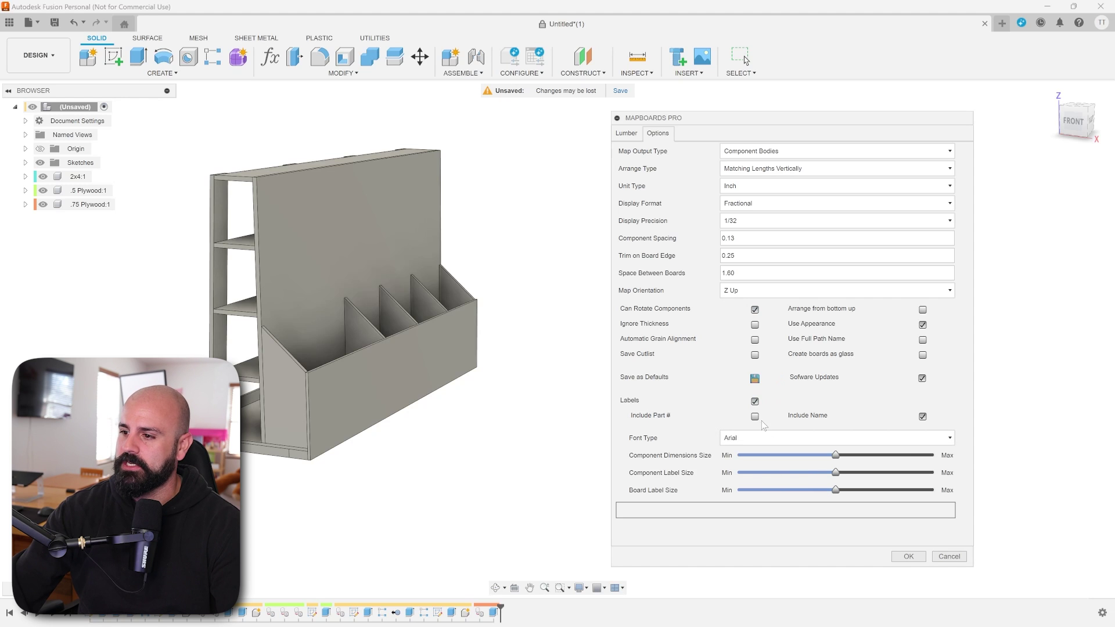
pyautogui.click(756, 402)
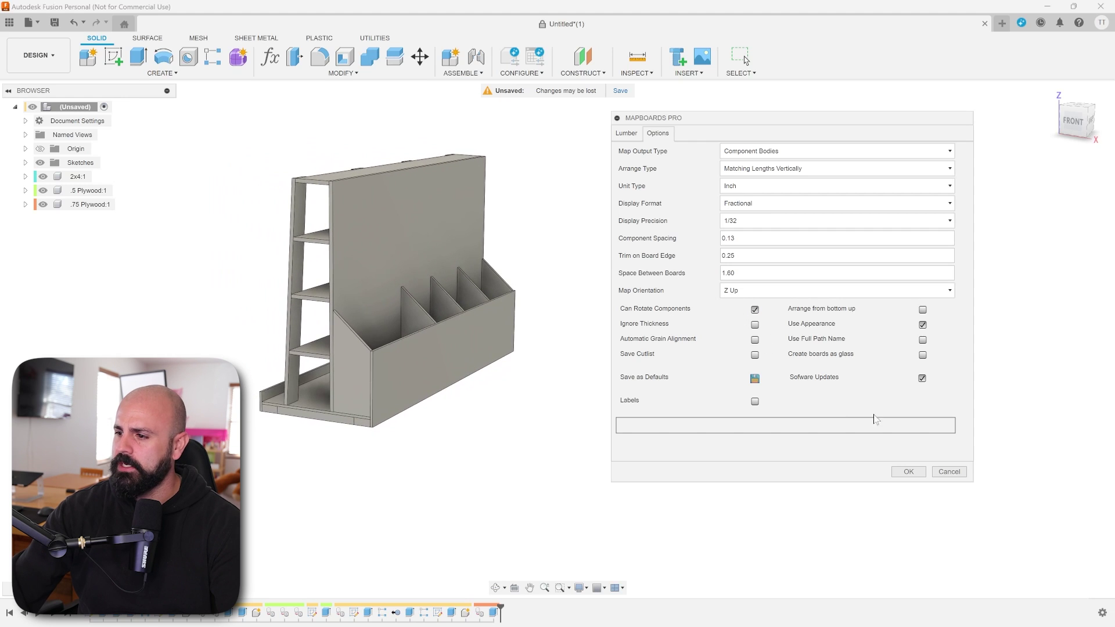
pyautogui.click(911, 474)
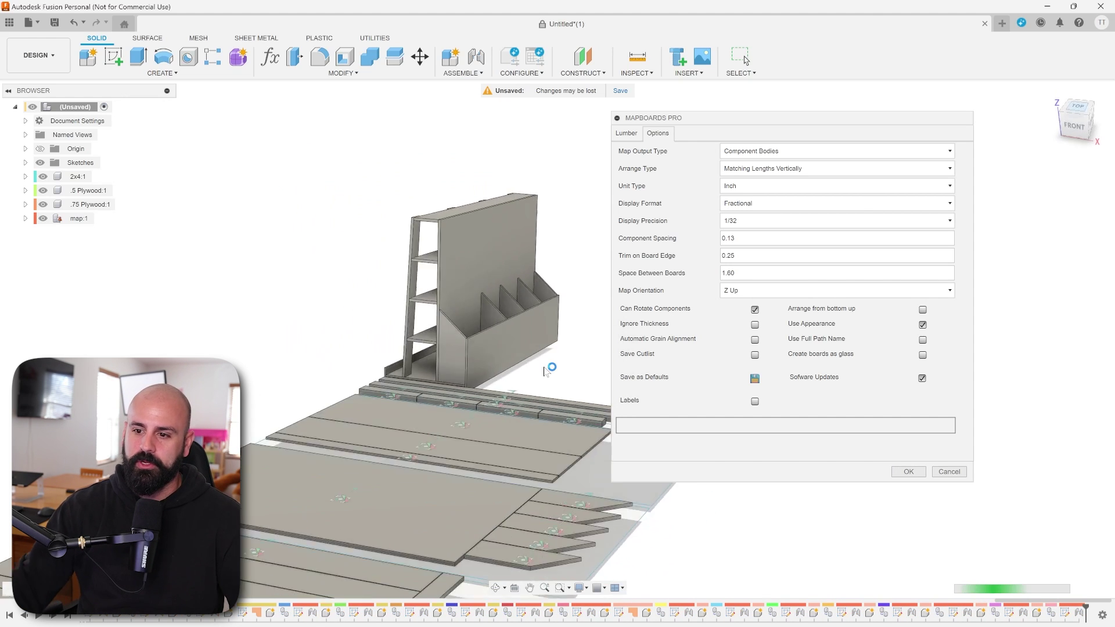
# Step: Examine how the 2x4 pieces and plywood parts are laid out on their mapped boards and sheets beside the cart
pyautogui.keyDown('shift'); pyautogui.moveTo(627, 160); pyautogui.dragTo(513, 314, button='middle'); pyautogui.keyUp('shift')
pyautogui.scroll(6, 523, 311)
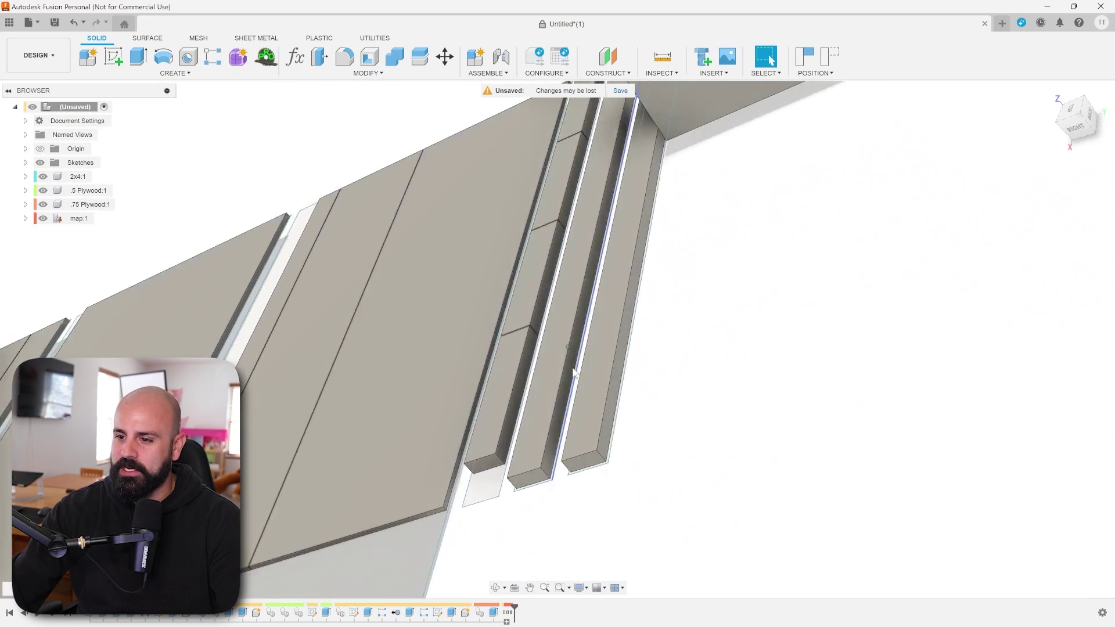
pyautogui.scroll(-8, 573, 372)
pyautogui.keyDown('shift'); pyautogui.moveTo(619, 487); pyautogui.dragTo(456, 219, button='middle'); pyautogui.keyUp('shift')
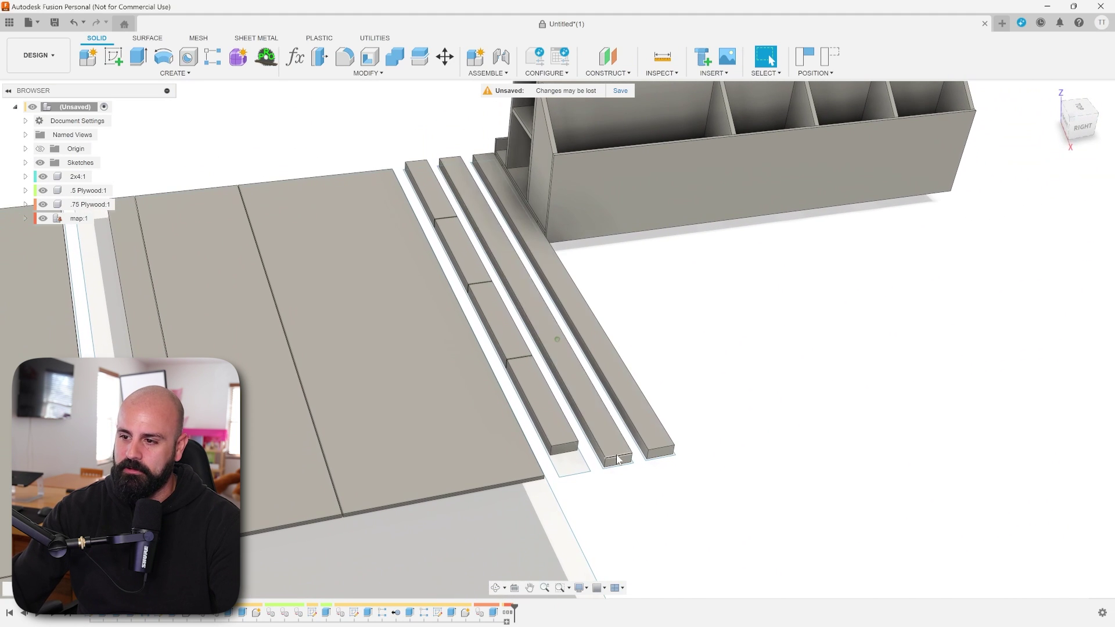
pyautogui.moveTo(591, 368); pyautogui.dragTo(581, 359, button='middle')
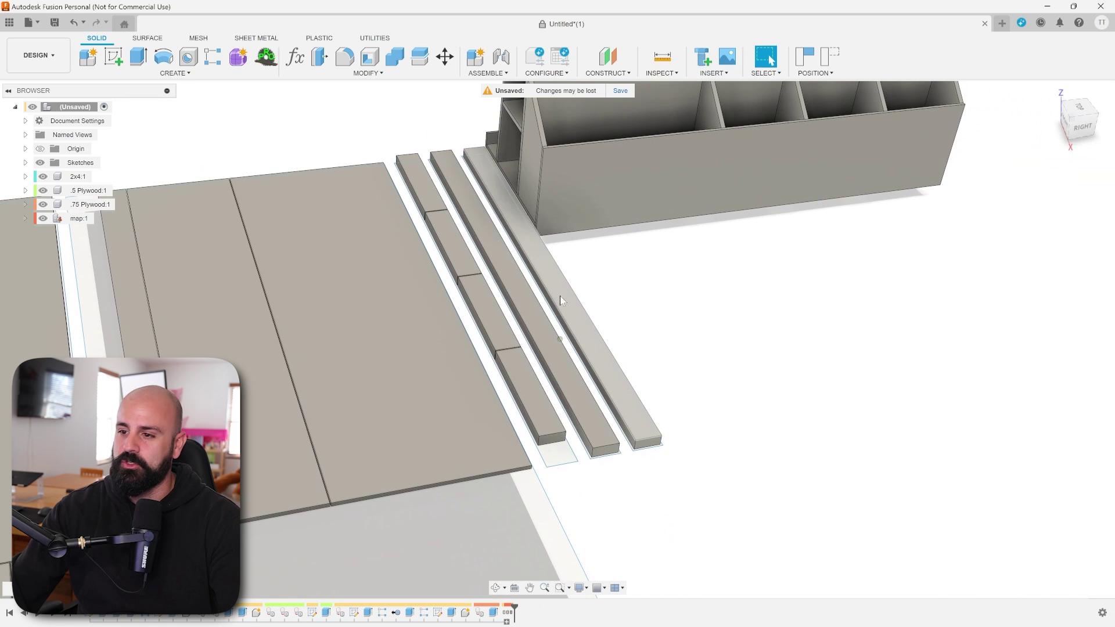
pyautogui.scroll(-1, 503, 349)
pyautogui.scroll(-2, 503, 348)
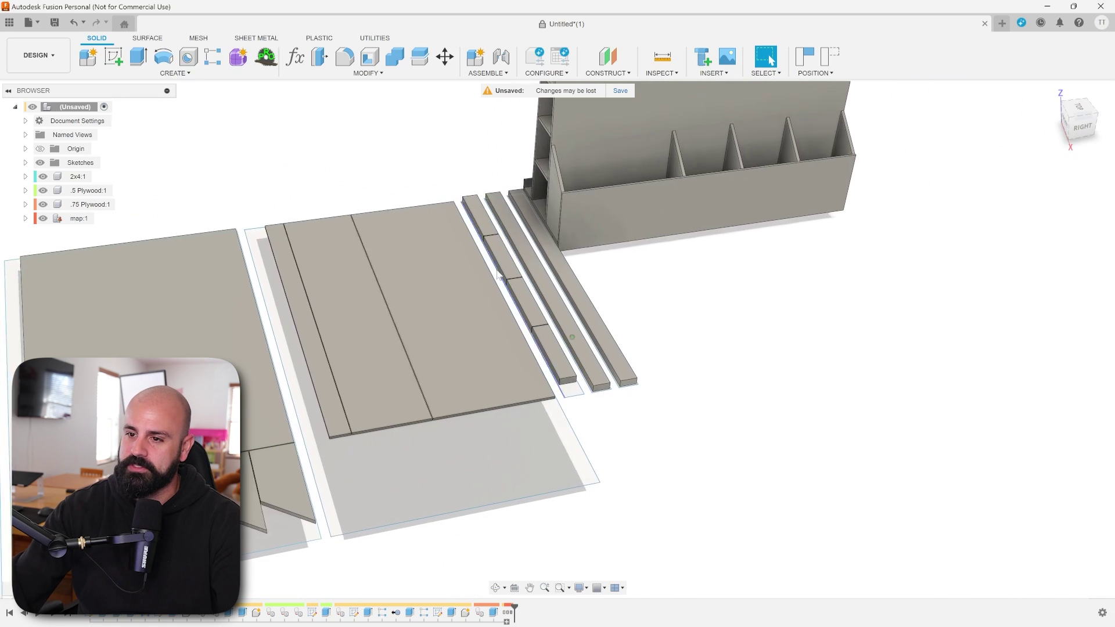
pyautogui.scroll(-2, 813, 186)
pyautogui.scroll(3, 539, 380)
pyautogui.scroll(3, 538, 365)
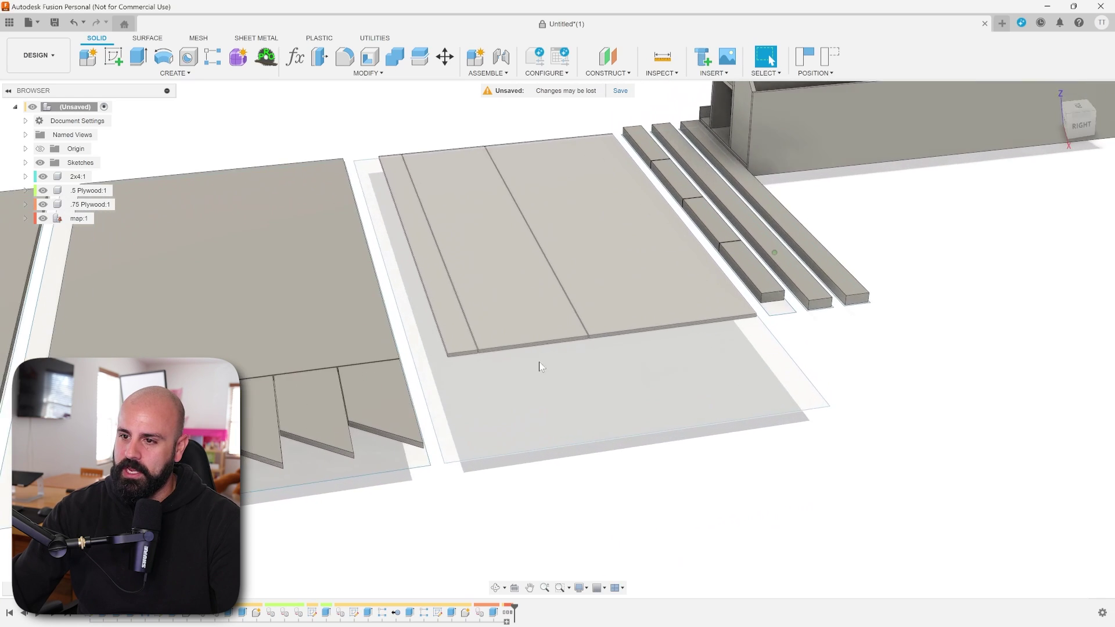
pyautogui.keyDown('shift'); pyautogui.moveTo(518, 341); pyautogui.dragTo(336, 298, button='middle'); pyautogui.keyUp('shift')
pyautogui.scroll(-5, 336, 298)
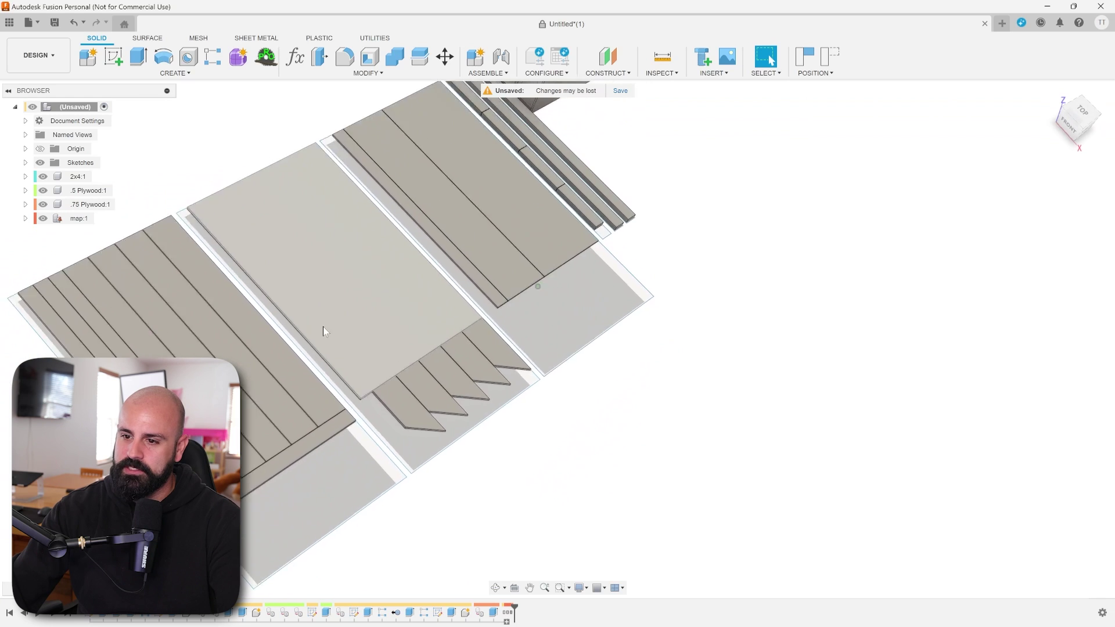
# Step: Check the length of the outer edge of the crosswise strip on the mapped sheet holding the long strips
pyautogui.moveTo(277, 366); pyautogui.dragTo(278, 317, button='middle')
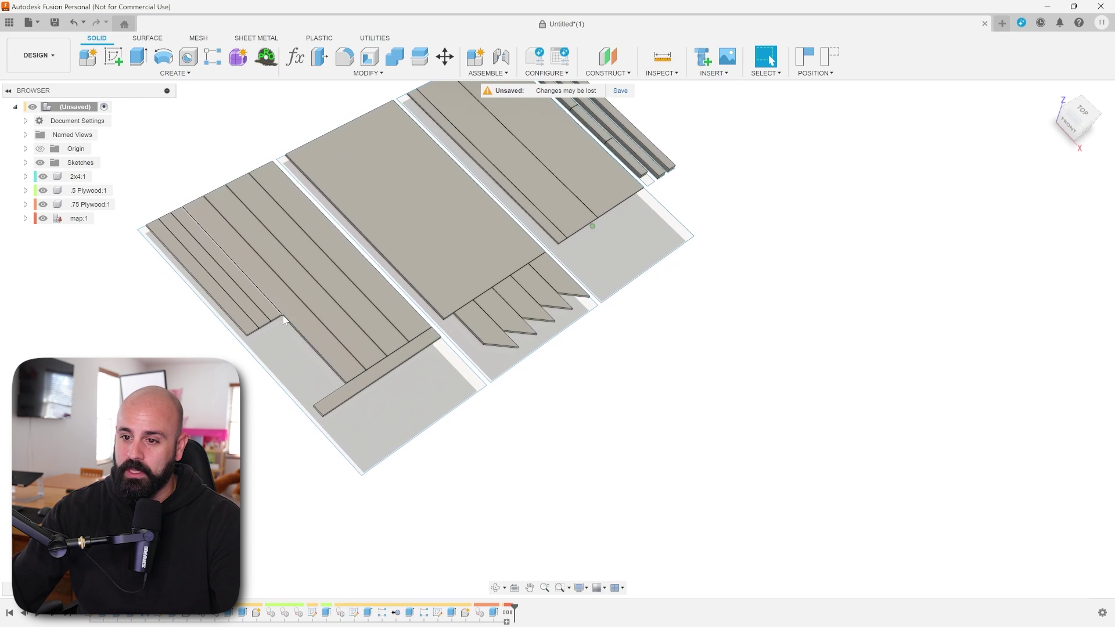
pyautogui.scroll(4, 416, 357)
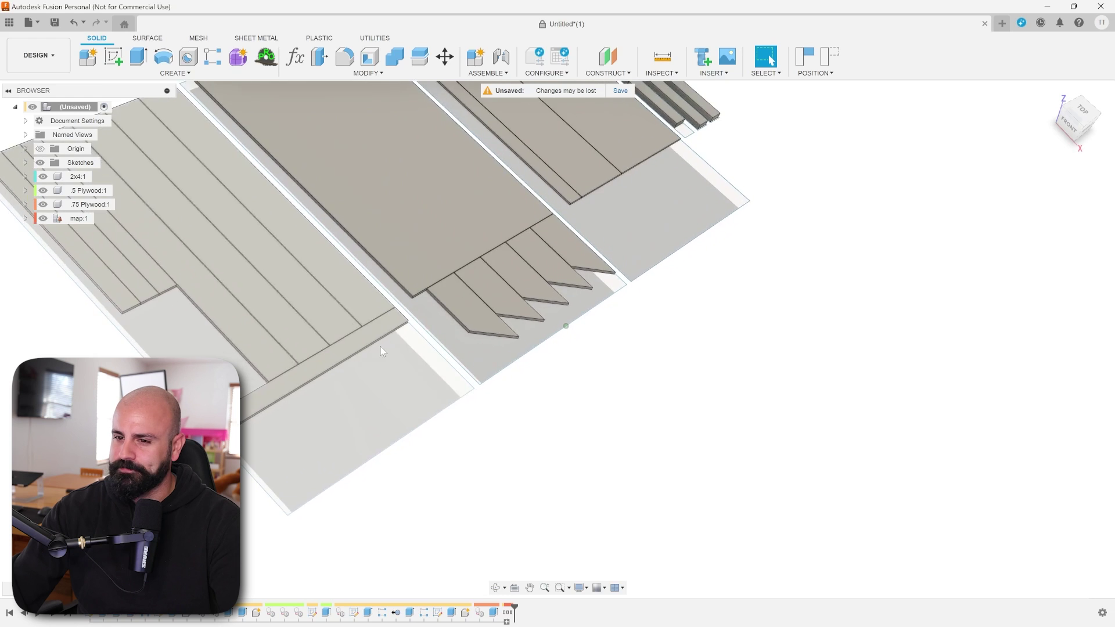
pyautogui.scroll(6, 383, 352)
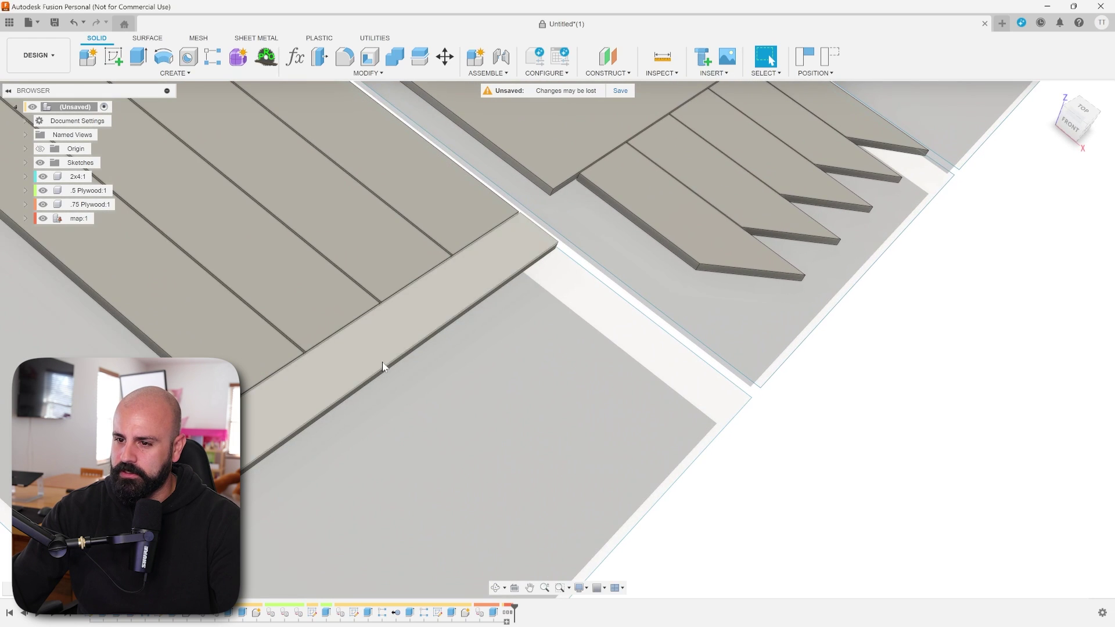
pyautogui.scroll(3, 389, 366)
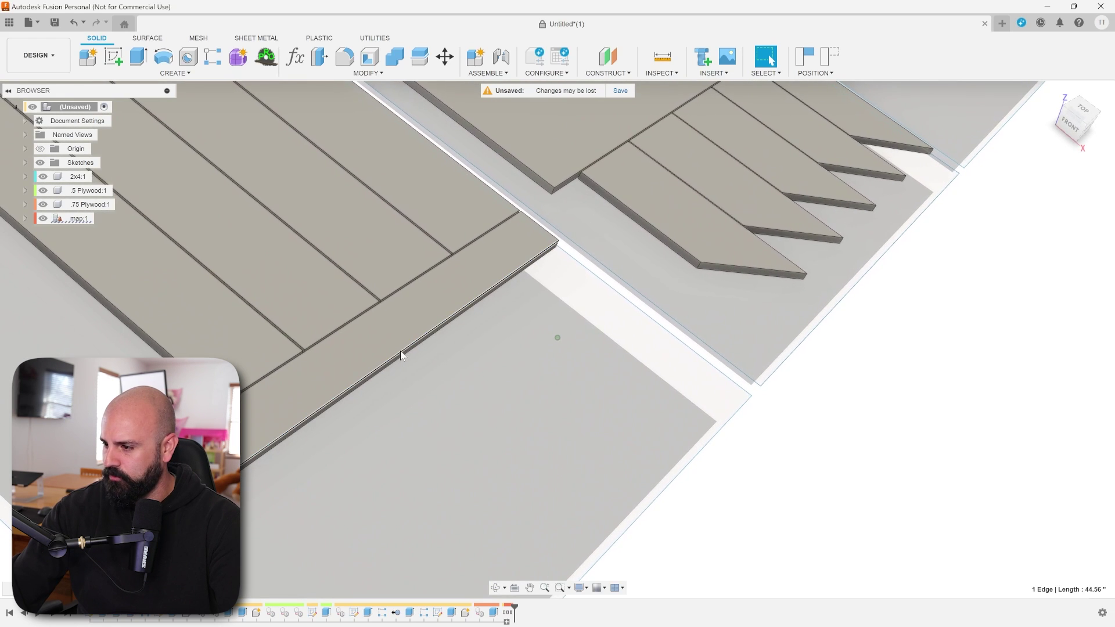
pyautogui.scroll(-5, 398, 348)
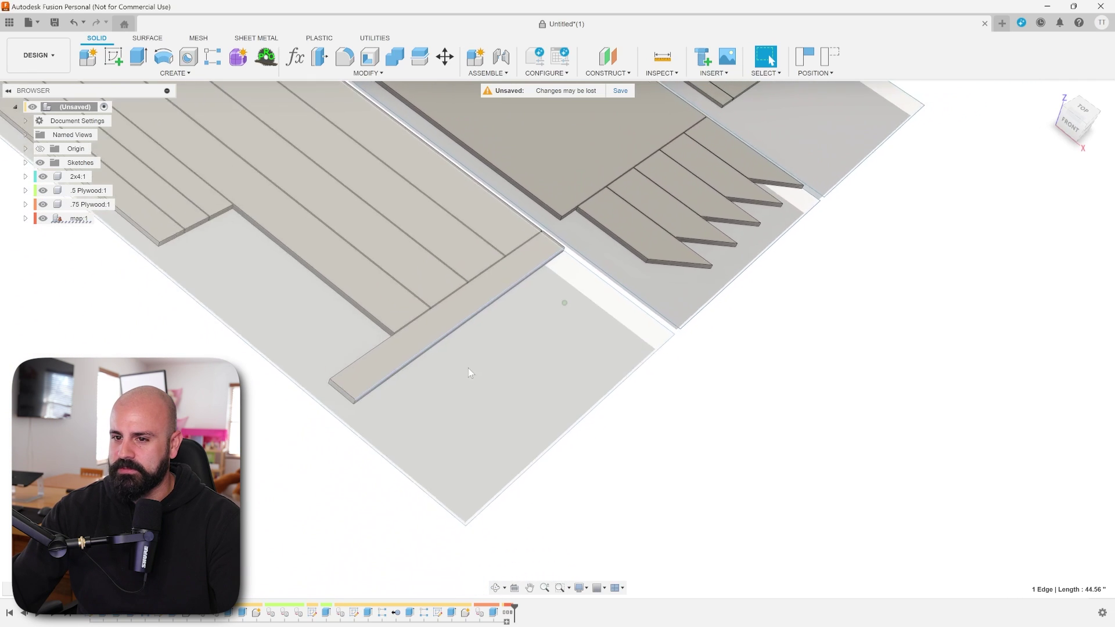
# Step: Review the whole cut layout beside the cart and hide the map component
pyautogui.keyDown('shift'); pyautogui.moveTo(468, 368); pyautogui.dragTo(326, 353, button='middle'); pyautogui.keyUp('shift')
pyautogui.keyDown('shift'); pyautogui.moveTo(559, 359); pyautogui.dragTo(696, 293, button='middle'); pyautogui.keyUp('shift')
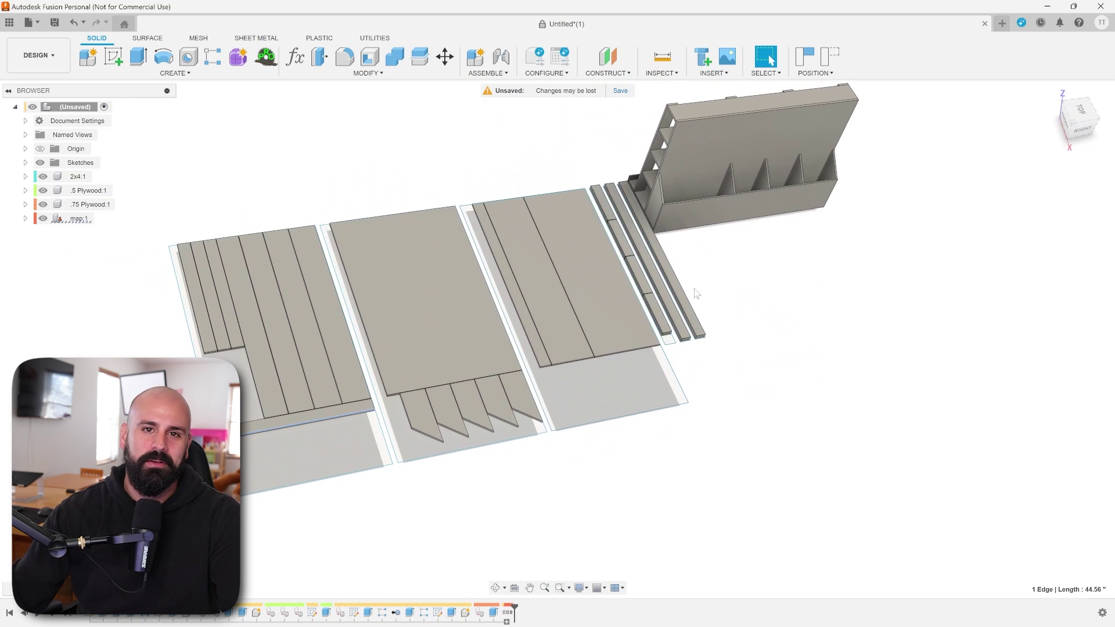
pyautogui.keyDown('shift'); pyautogui.moveTo(696, 294); pyautogui.dragTo(697, 293, button='middle'); pyautogui.keyUp('shift')
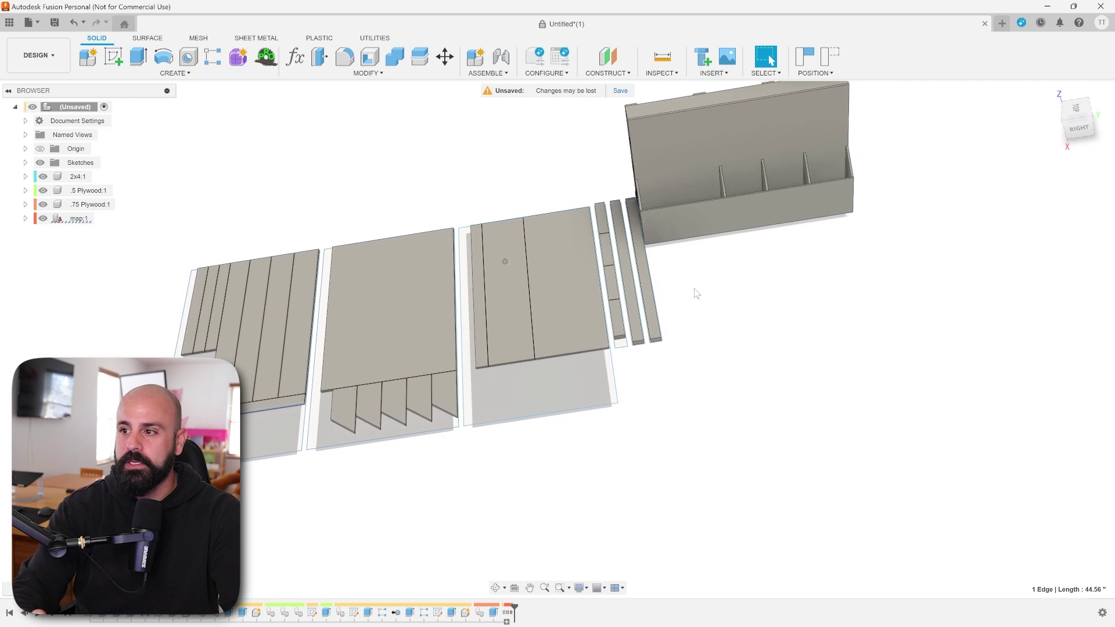
pyautogui.scroll(-3, 697, 294)
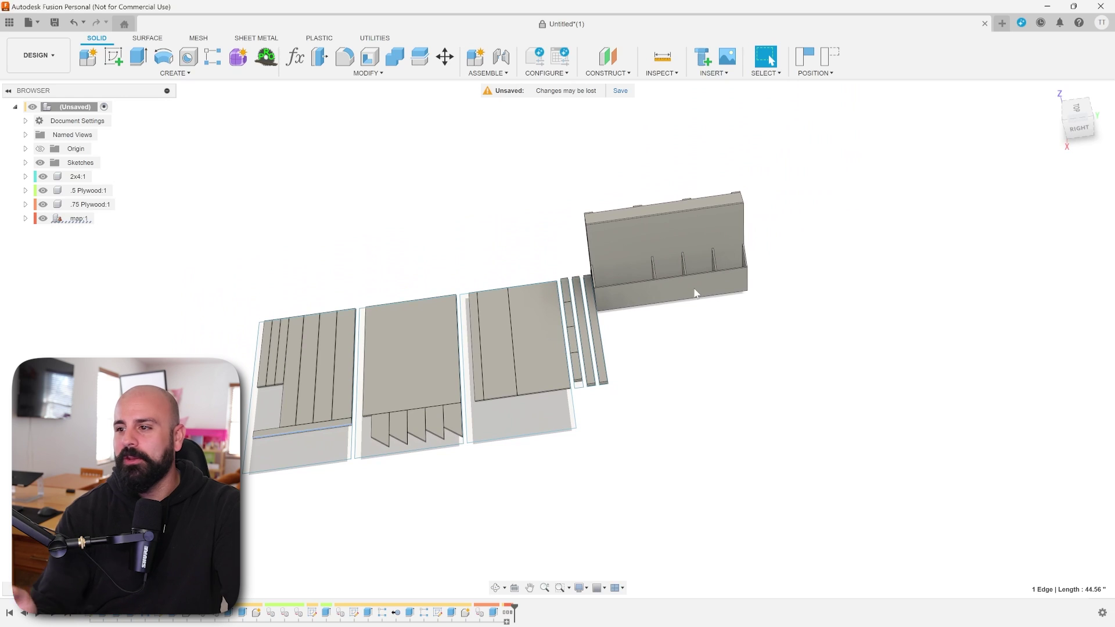
pyautogui.click(75, 220)
pyautogui.click(43, 218)
pyautogui.click(216, 208)
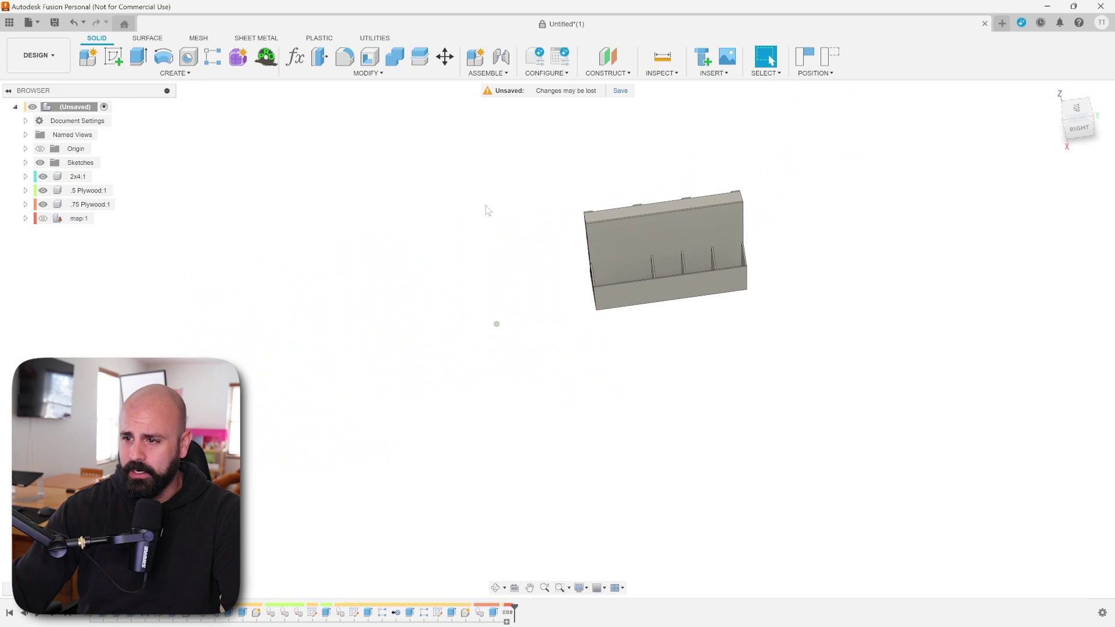
# Step: Open the export settings for the cart design and choose USD Files (*.usdz) as the file type
pyautogui.keyDown('shift'); pyautogui.moveTo(486, 234); pyautogui.dragTo(75, 65, button='middle'); pyautogui.keyUp('shift')
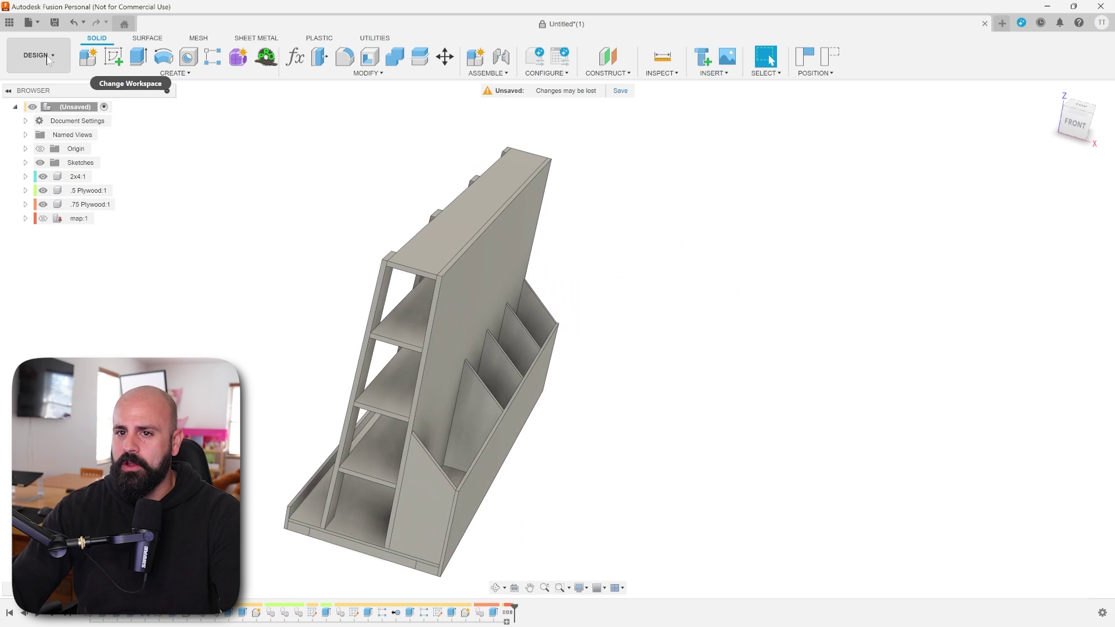
pyautogui.click(38, 25)
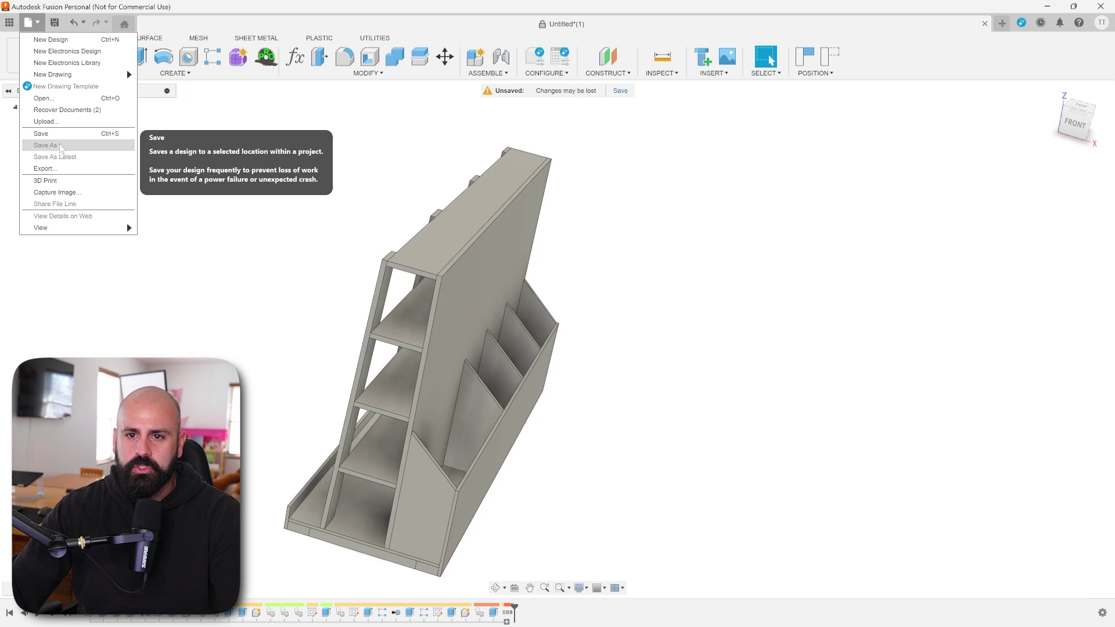
pyautogui.click(54, 169)
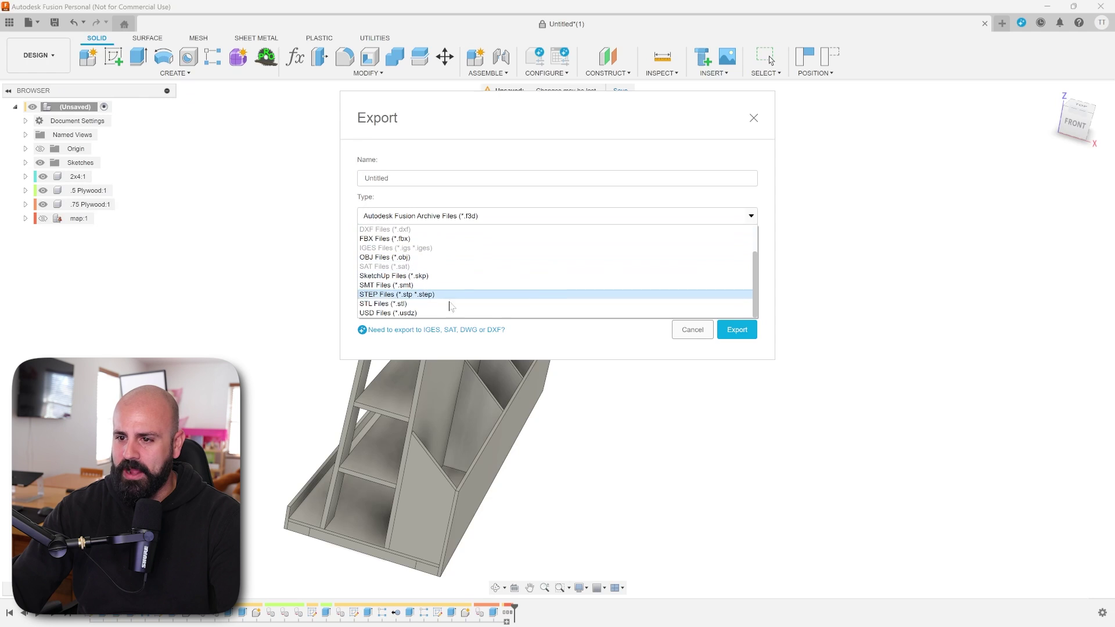
pyautogui.click(423, 315)
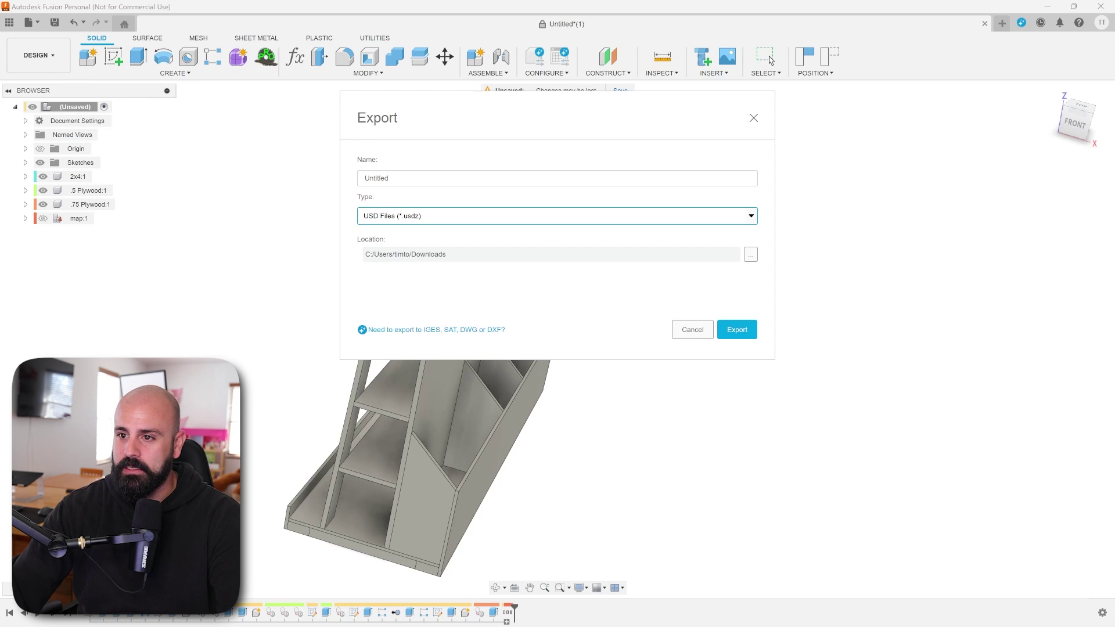